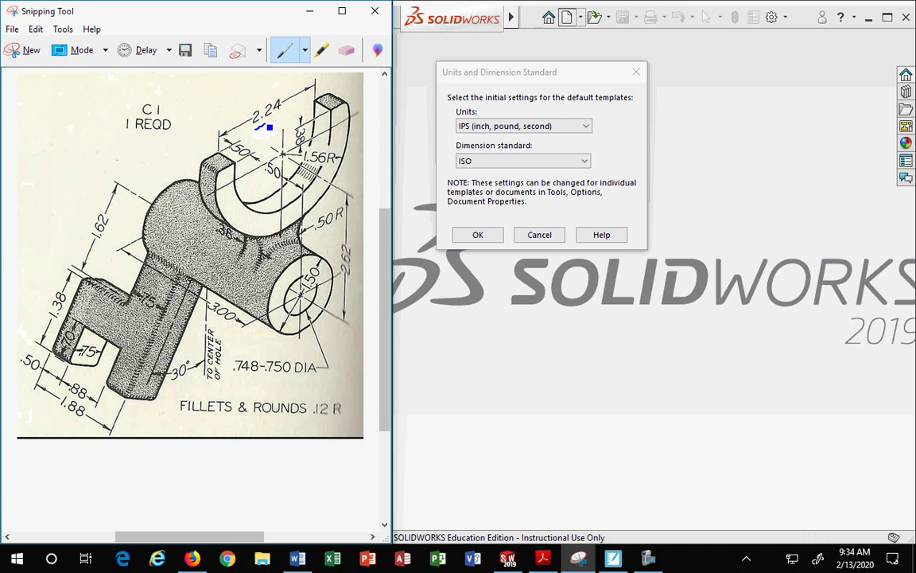
Circle the 2.24 dimension on the reference drawing and erase the mark
mouse_move(269, 127)
left_mouse_down()
mouse_move(286, 118)
mouse_move(287, 96)
mouse_move(263, 88)
mouse_move(243, 99)
mouse_move(243, 115)
left_mouse_up()
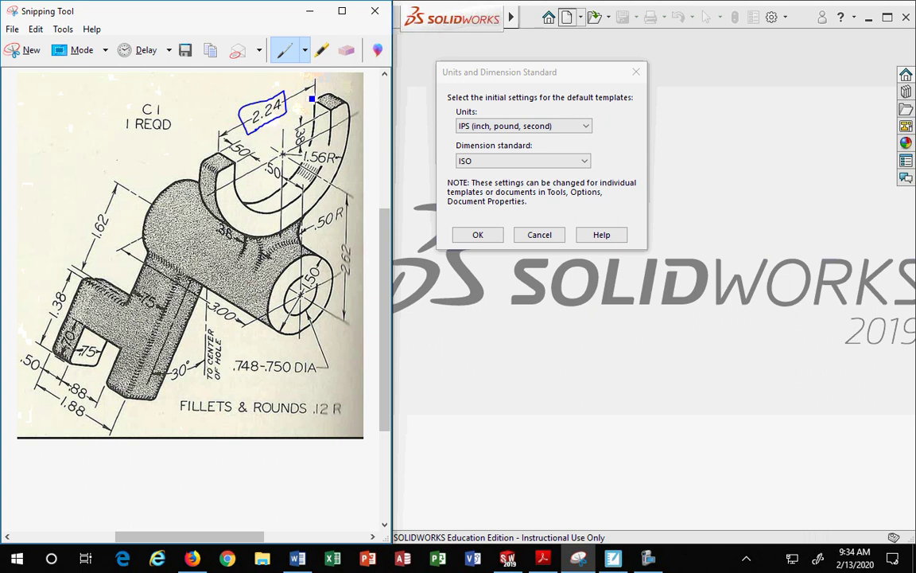
left_click(346, 51)
left_click(285, 94)
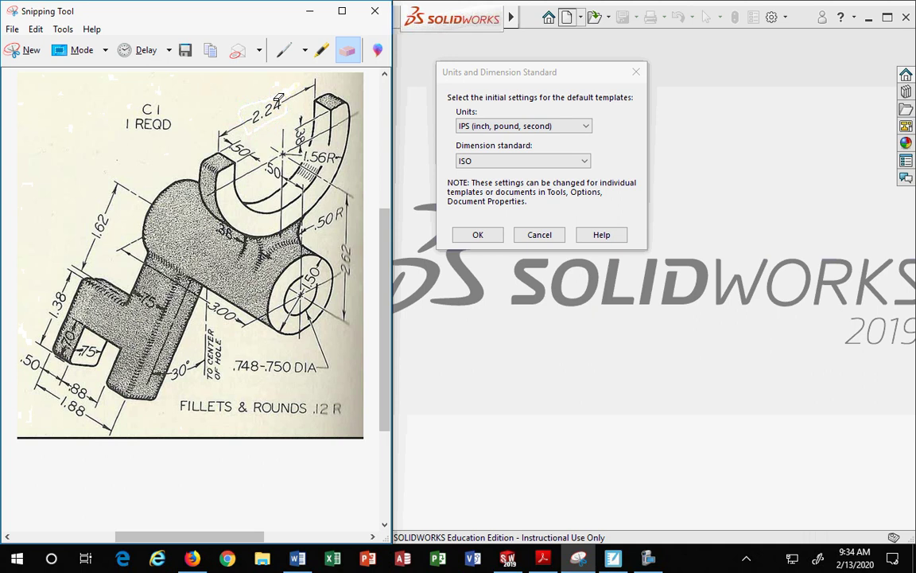
Underline the .748-.750 DIA, .50 R and 1.56 R dimensions on the reference drawing with the pen
left_click(284, 52)
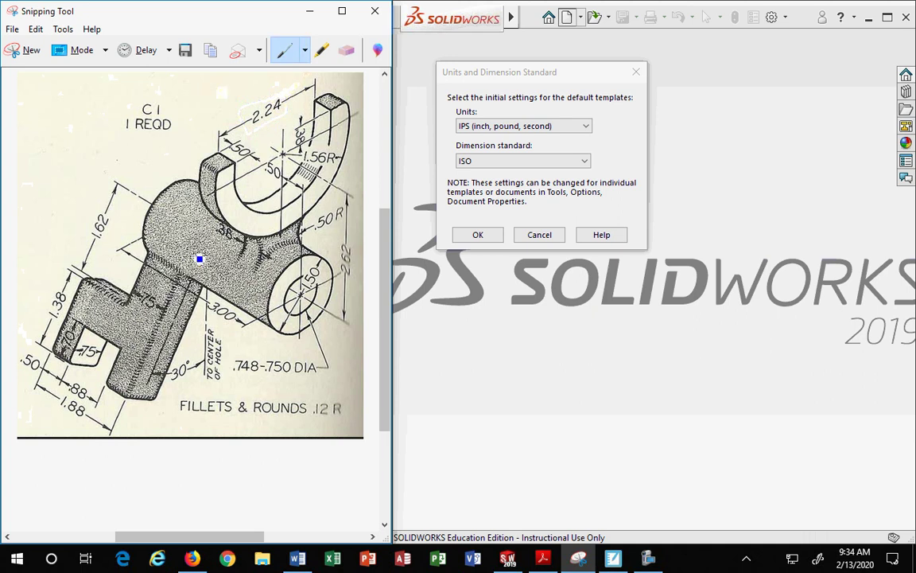
left_click_drag(232, 374, 318, 369)
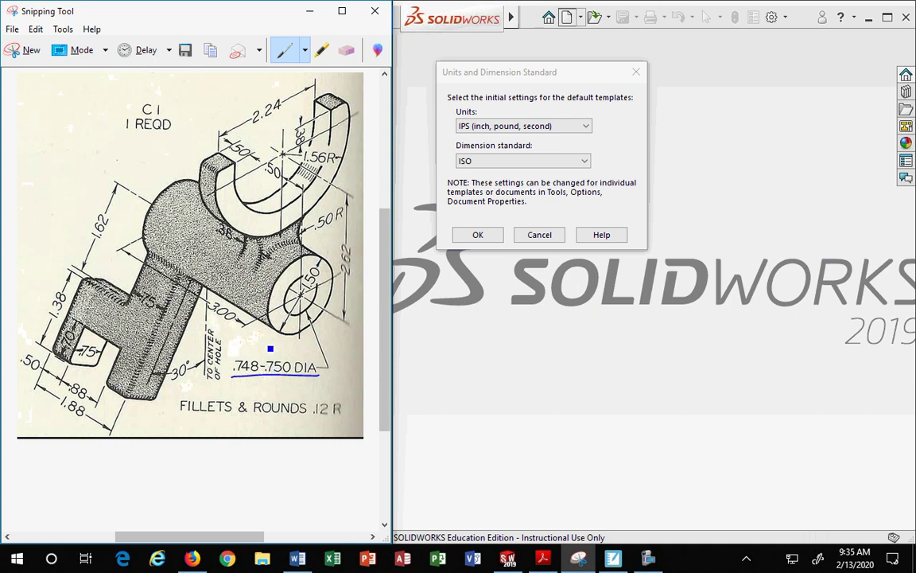
left_click_drag(313, 235, 342, 224)
left_click_drag(299, 163, 333, 170)
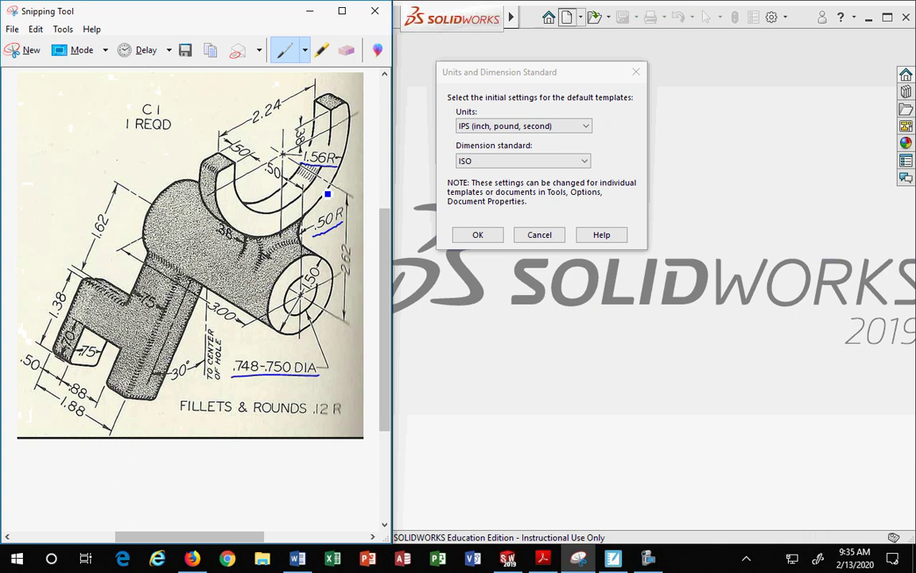
Erase the underlines beneath the 1.56 R and .50 R dimensions, keeping the one under .748-.750 DIA
left_click(346, 49)
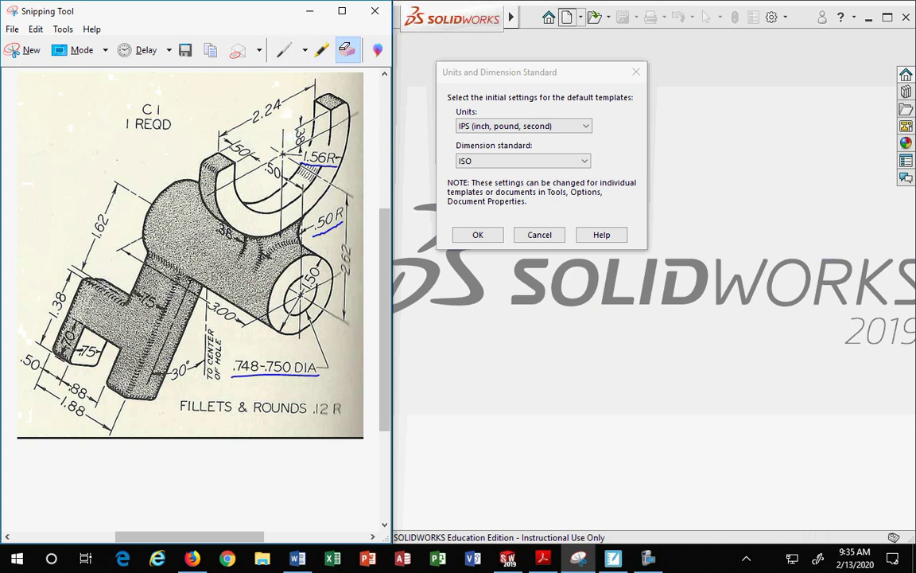
left_click(306, 163)
left_click(284, 51)
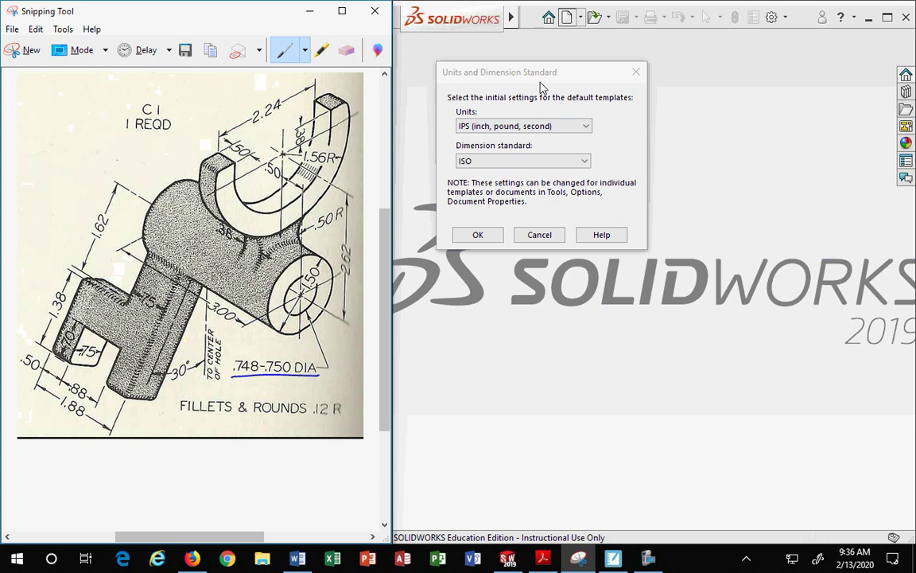
In SOLIDWORKS, set the default template units to IPS (inch, pound, second) and the dimension standard to ANSI
left_click_drag(540, 83, 589, 79)
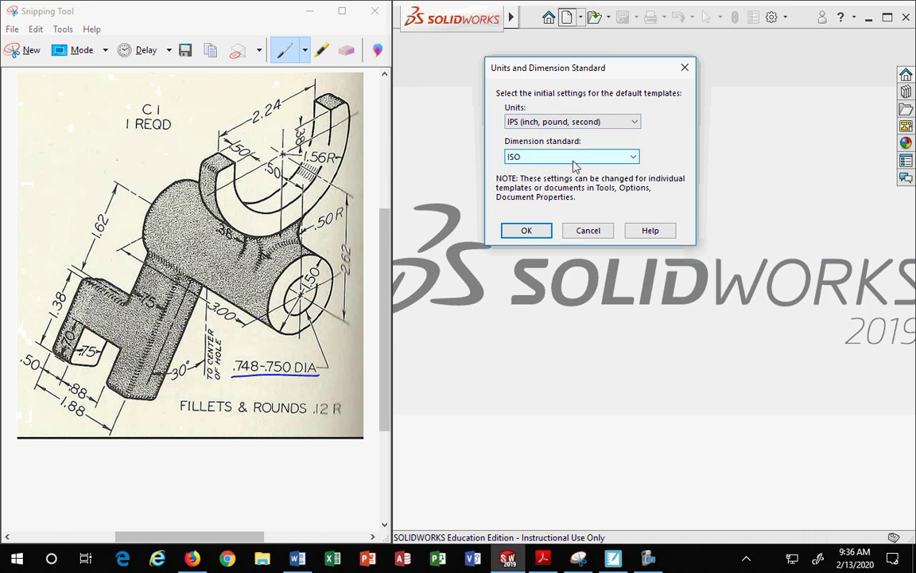
left_click(523, 123)
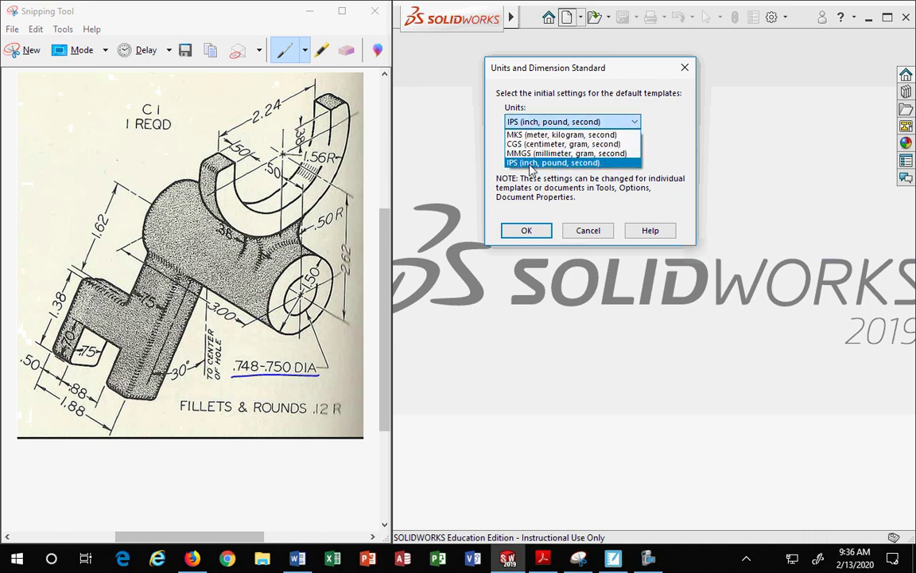
left_click(529, 163)
left_click(536, 157)
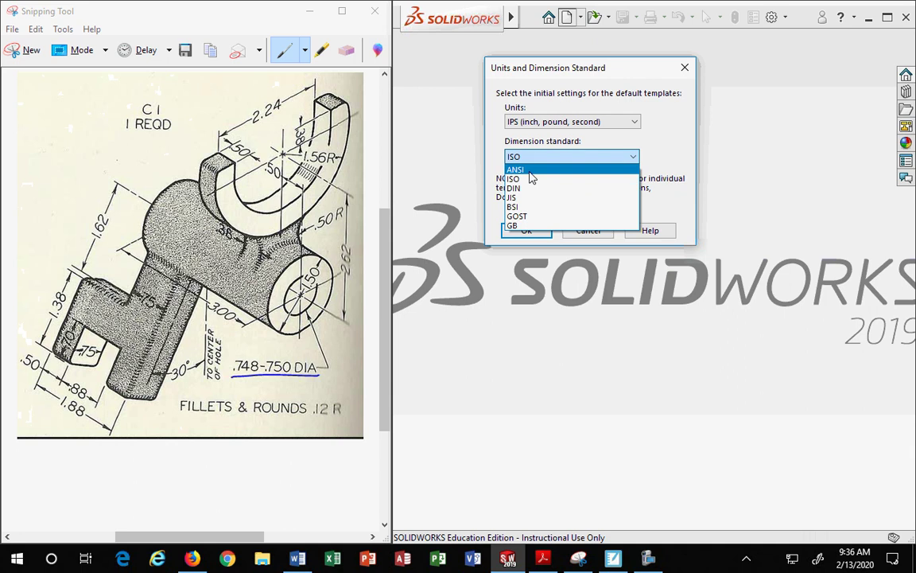
left_click(530, 170)
left_click(525, 230)
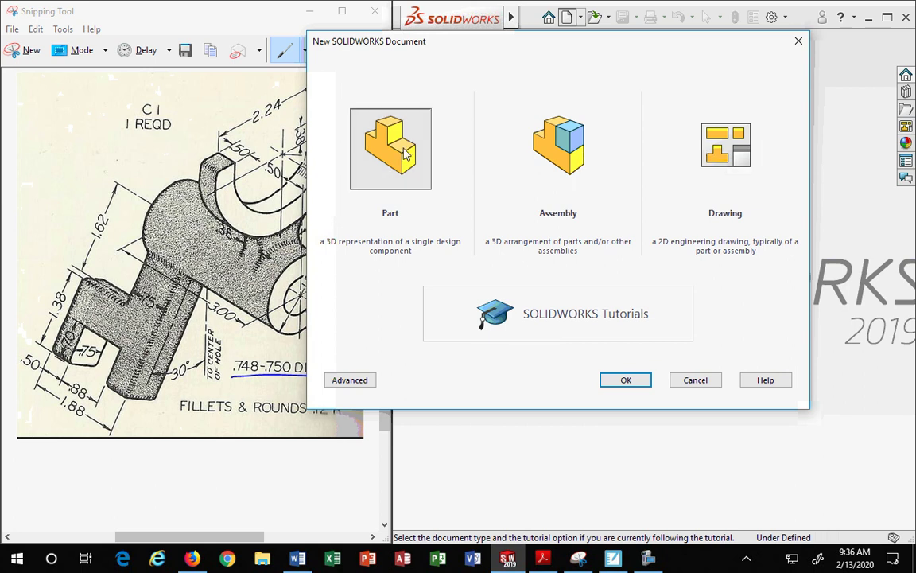
Create a new document from the Part template and narrow the feature tree pane
left_click(351, 380)
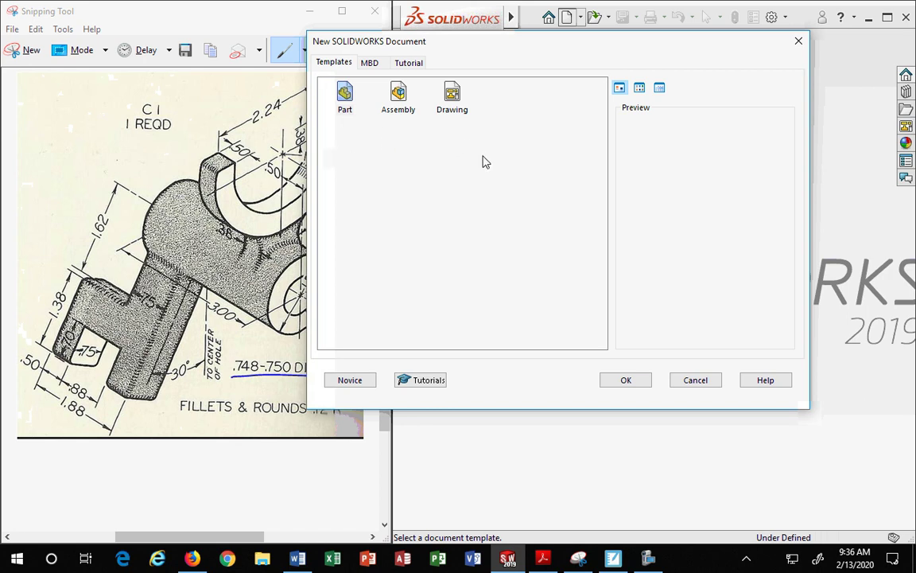
left_click(628, 381)
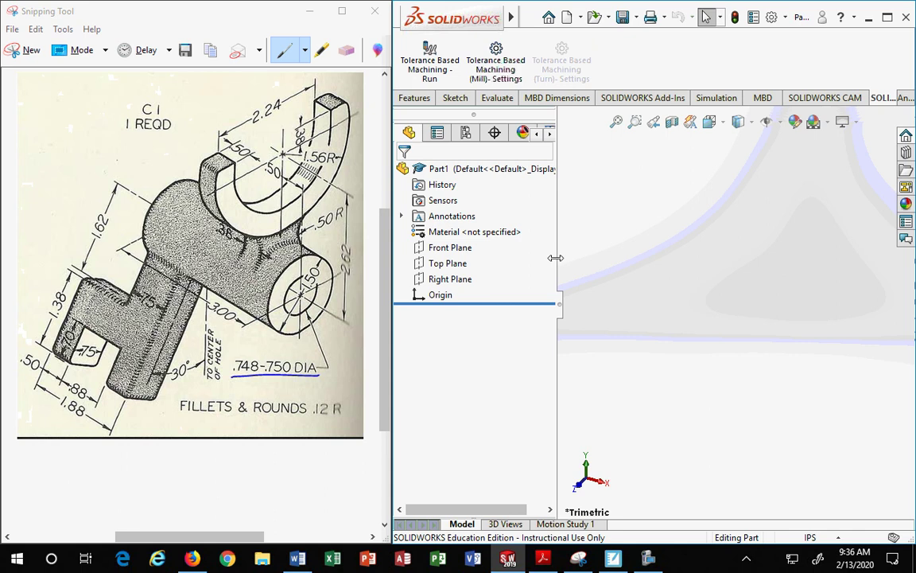
left_click_drag(555, 257, 493, 281)
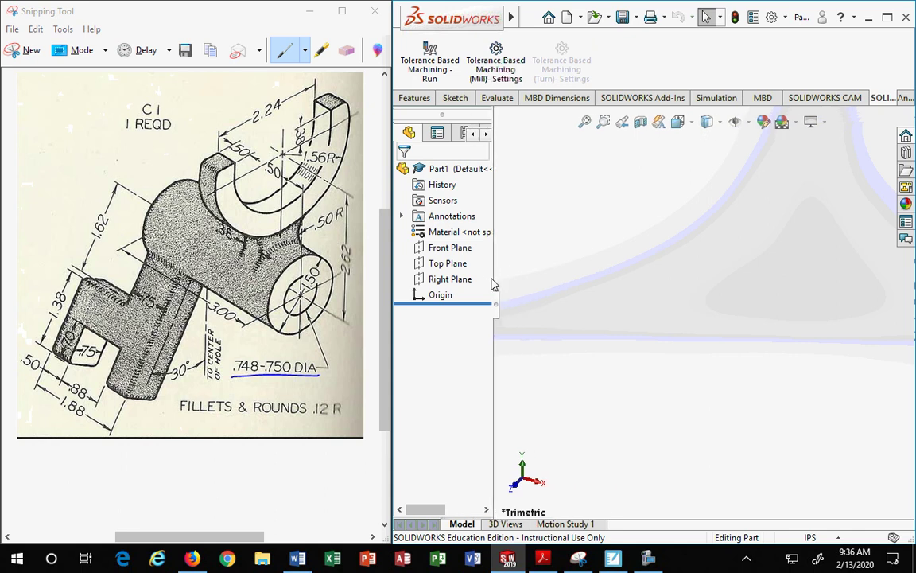
Configure the part's document units to show length in inches with three decimal places (.123)
left_click(832, 536)
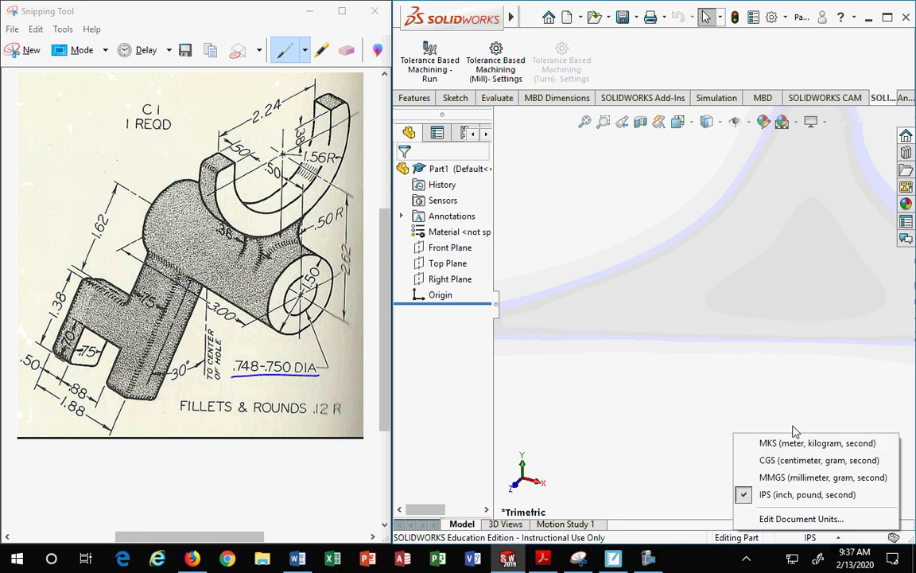
left_click(783, 518)
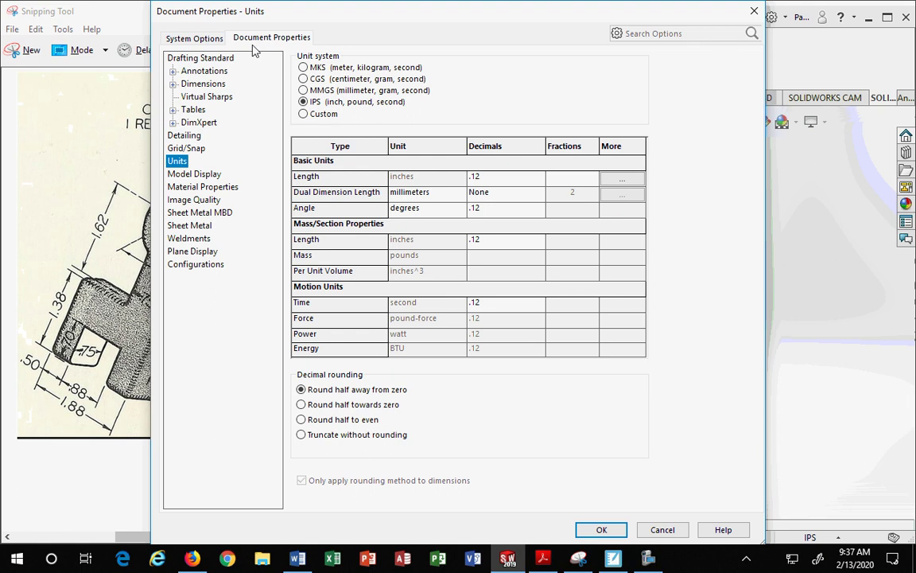
left_click(181, 163)
left_click(517, 182)
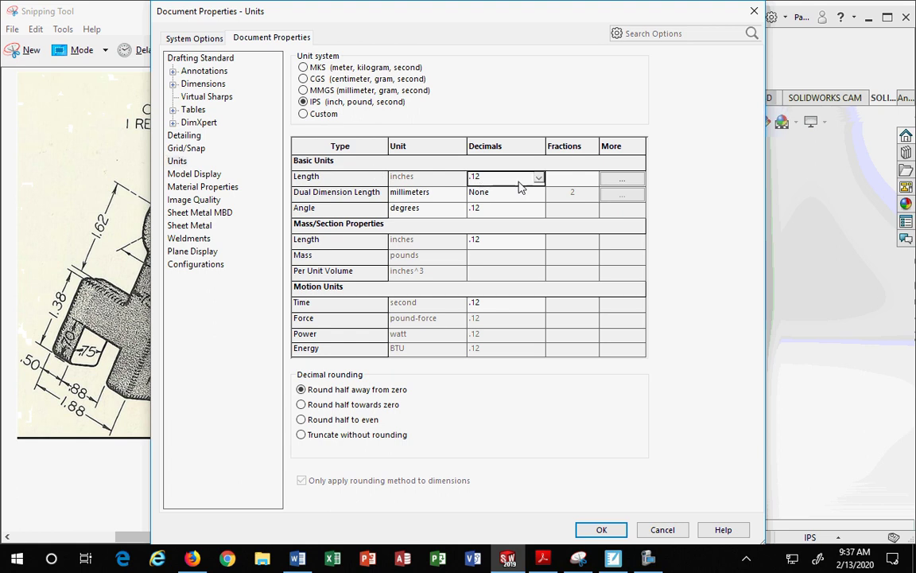
left_click(539, 178)
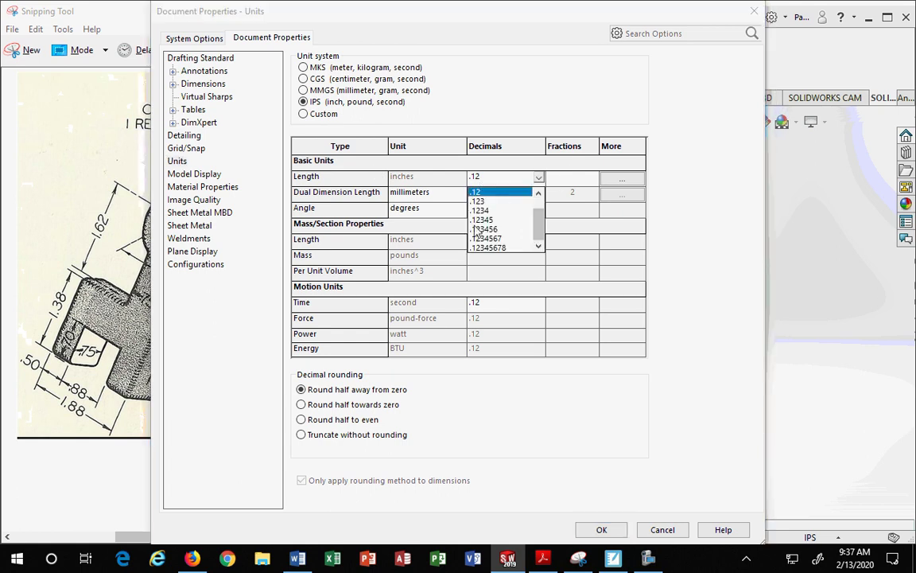
left_click(478, 202)
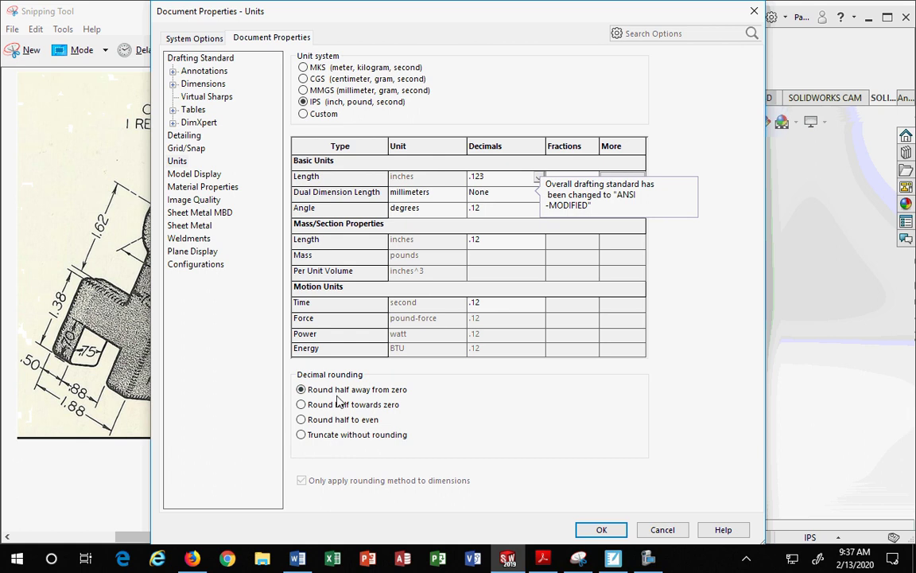
left_click(604, 528)
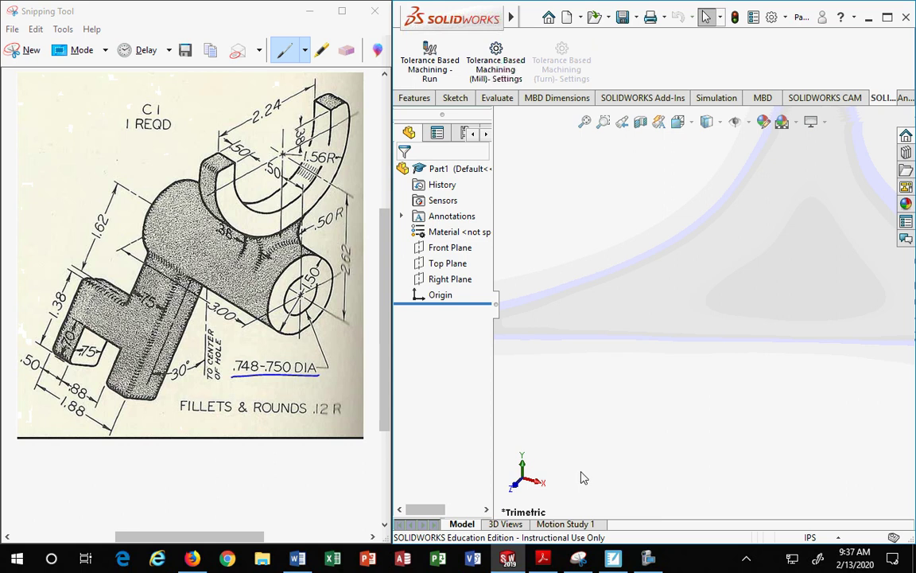
Select the Front, Top and Right planes together with the origin, and clear the selection
left_click(450, 249)
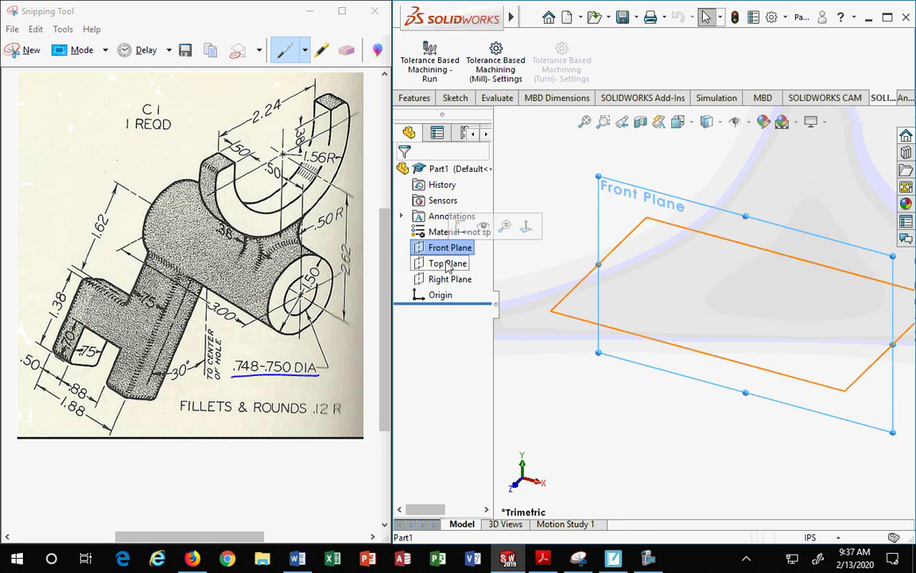
left_click(448, 264, "ctrl")
left_click(447, 280, "ctrl")
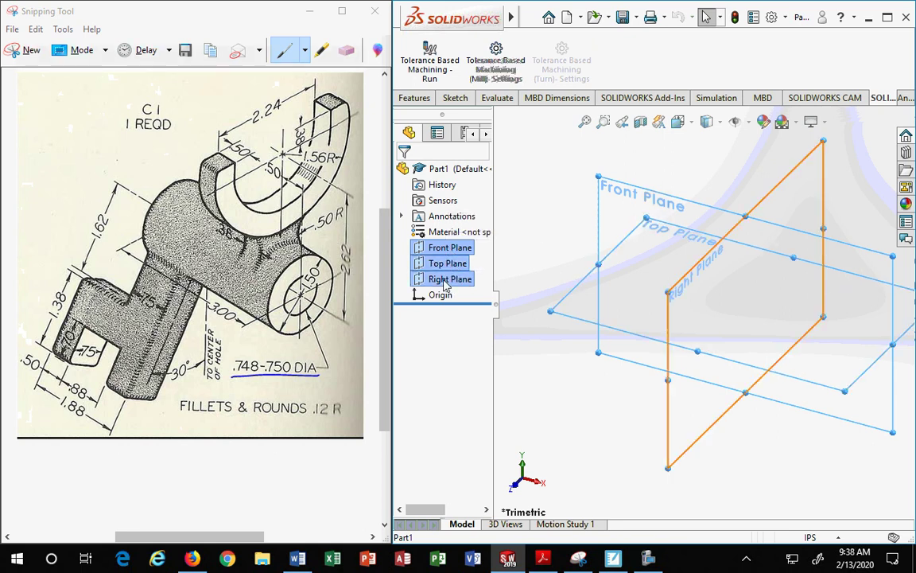
left_click(442, 295, "ctrl")
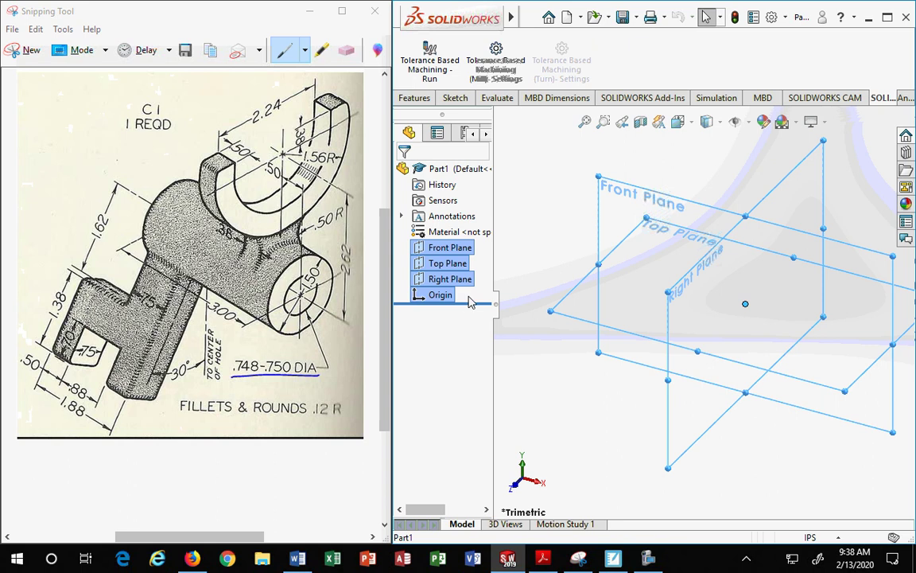
left_click(537, 243)
left_click_drag(477, 296, 429, 242)
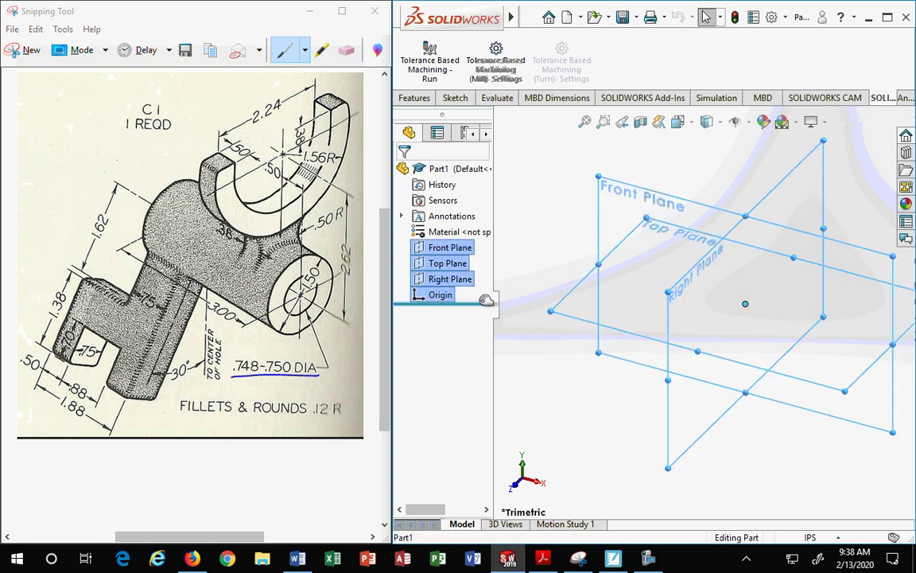
left_click(553, 237)
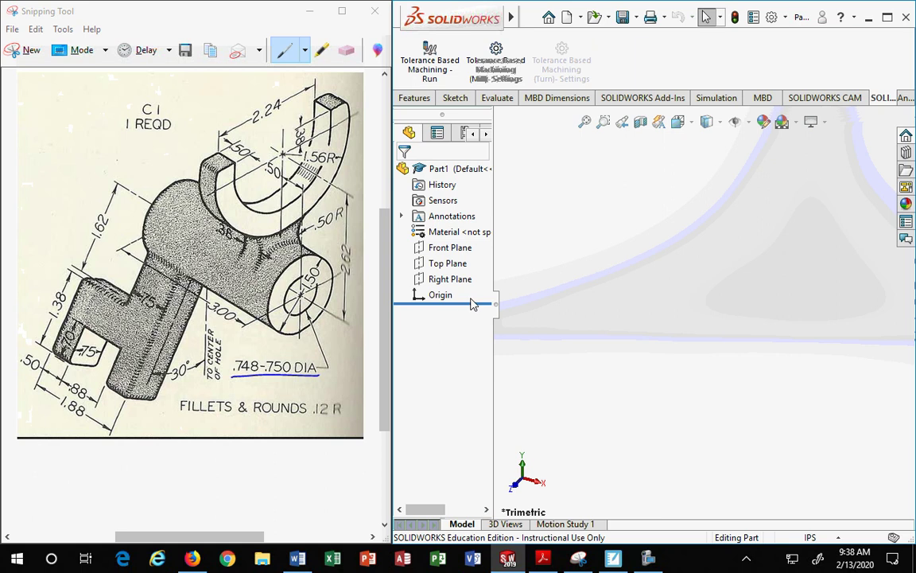
Show the Front, Top and Right planes in the graphics area
left_click_drag(472, 302, 412, 248)
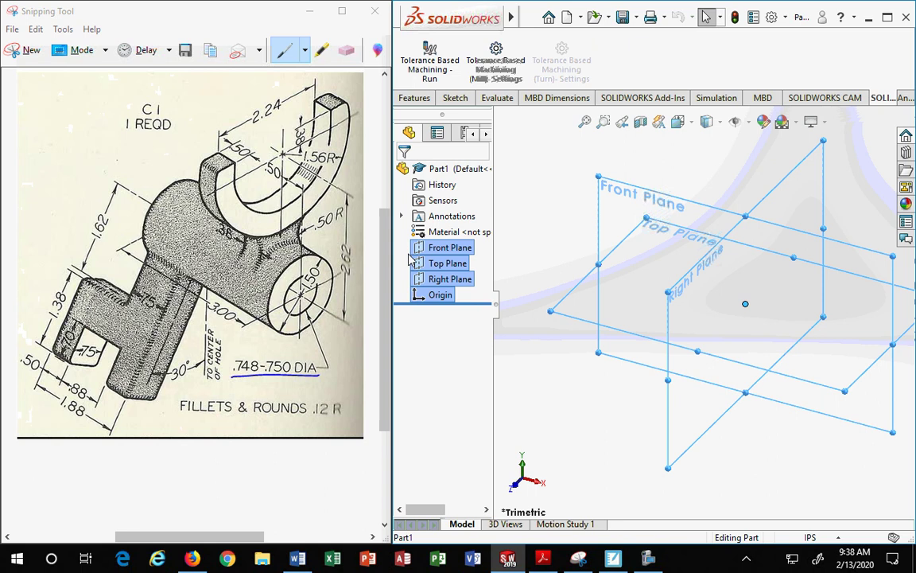
right_click(437, 263)
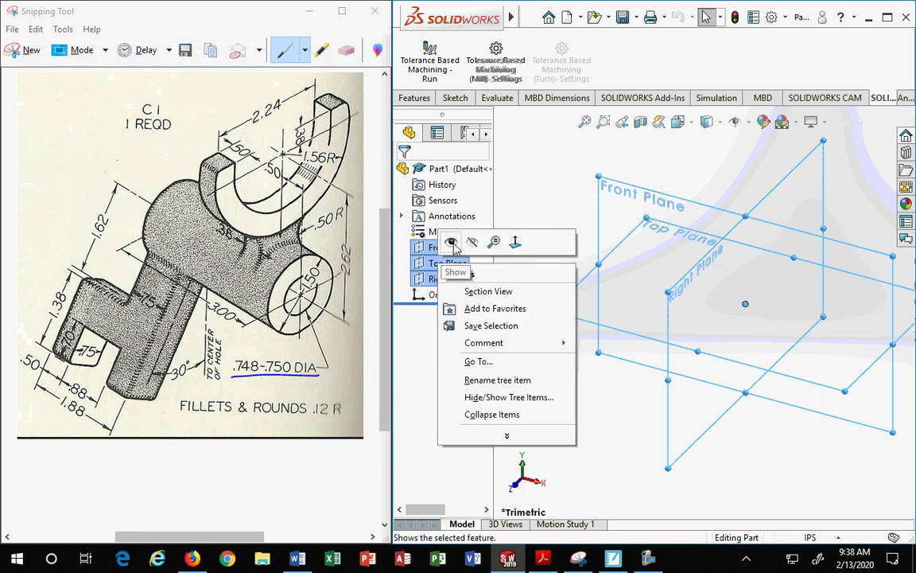
left_click(452, 242)
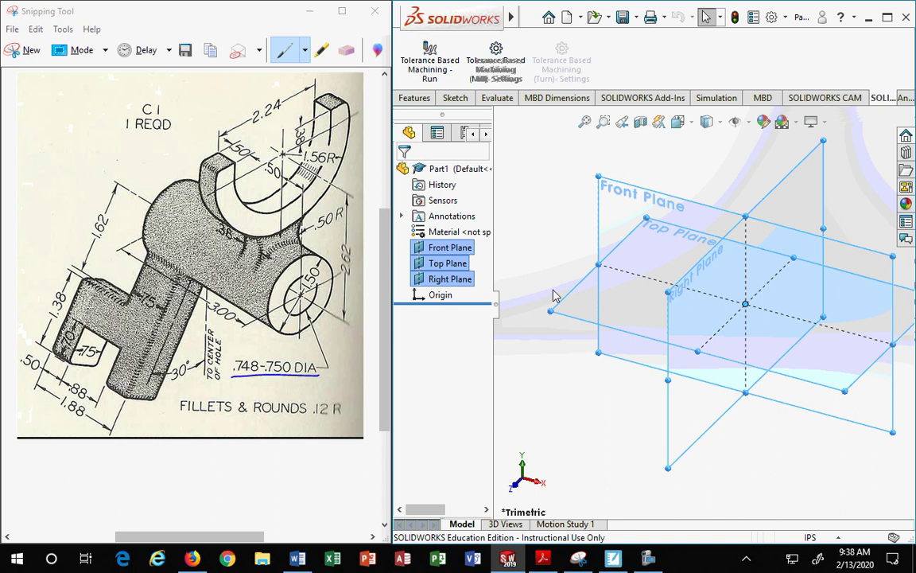
left_click(571, 267)
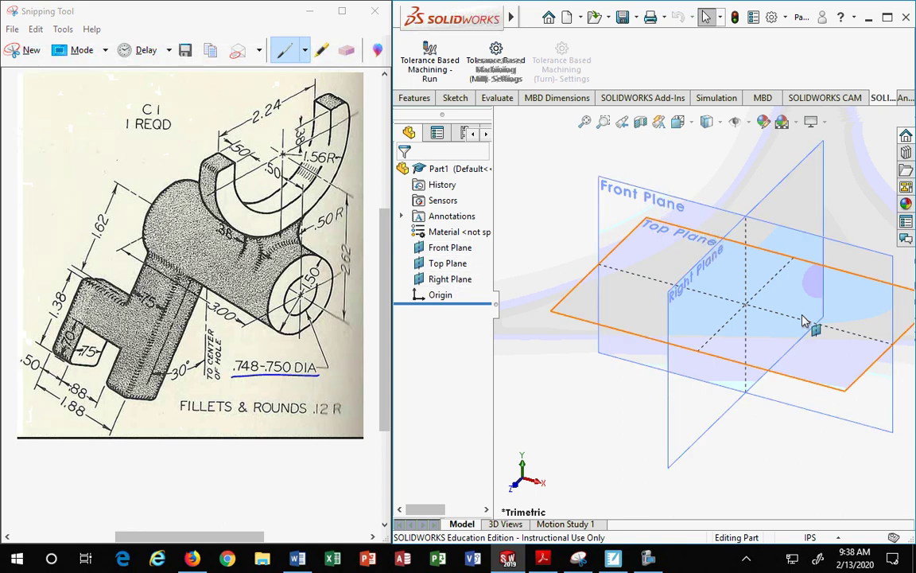
Turn off the in-context View Selector cube in the view orientation options
left_click(678, 122)
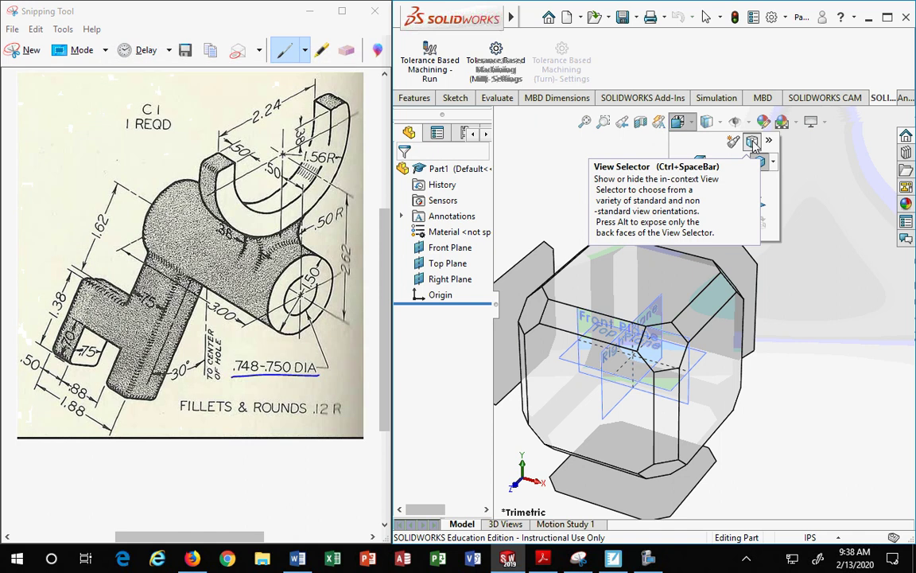
left_click(754, 143)
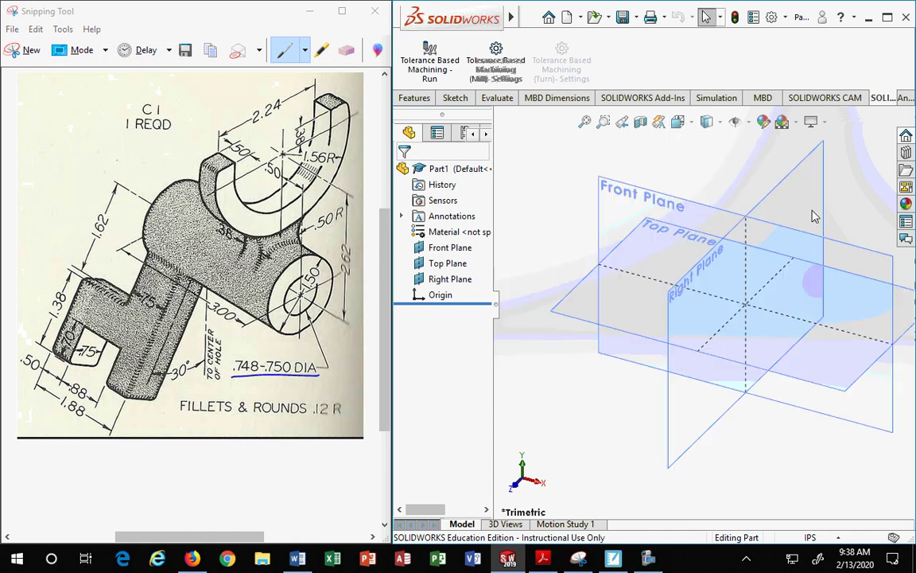
left_click(694, 124)
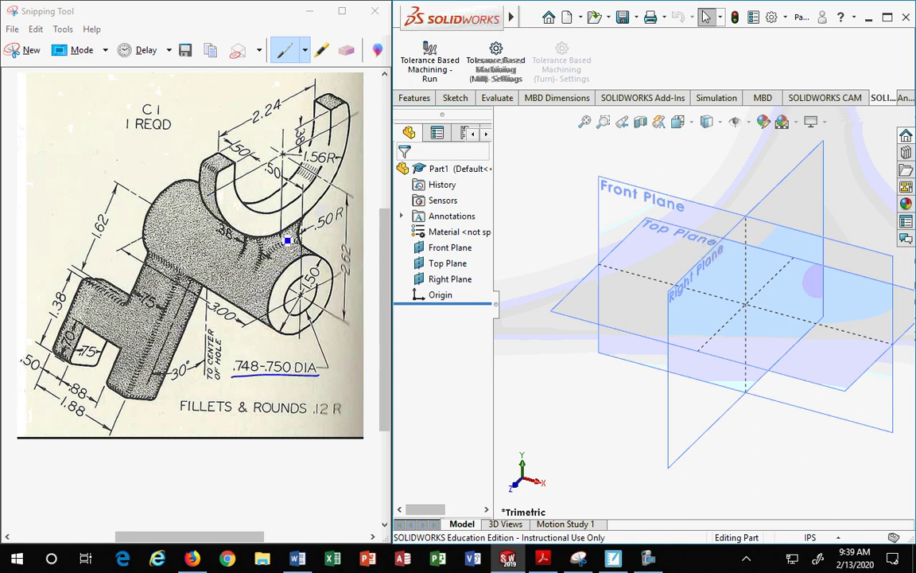
Switch to Snipping Tool and print 22 copies of the bracket reference drawing
left_click(12, 30)
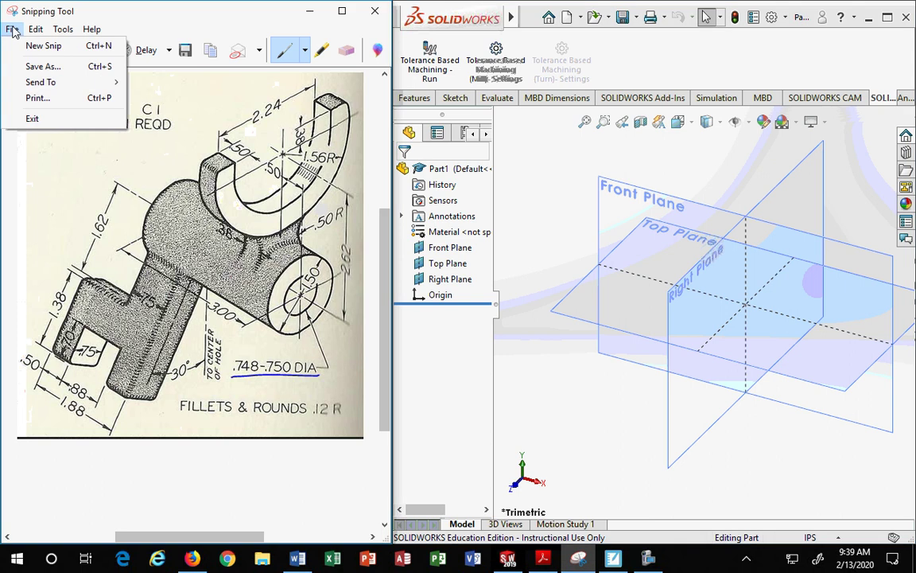
left_click(35, 97)
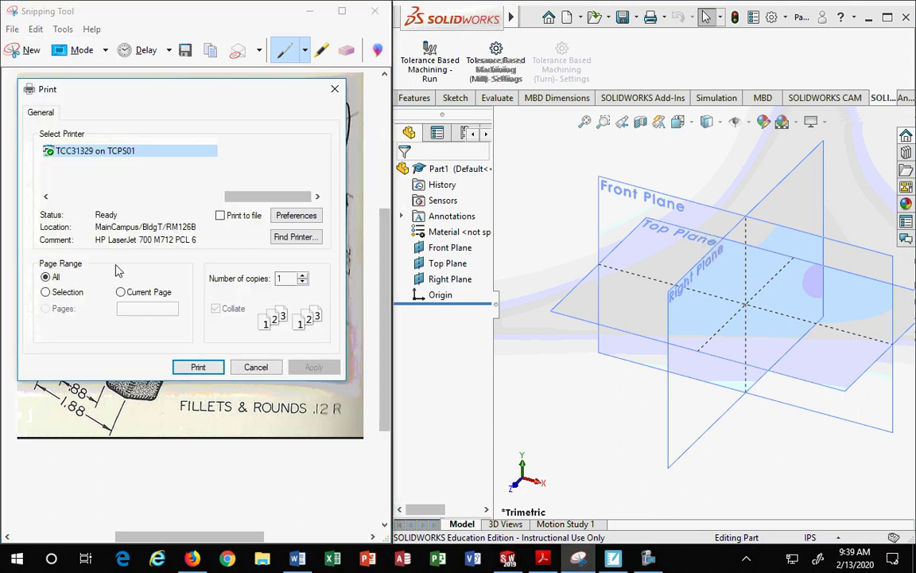
left_click(283, 277)
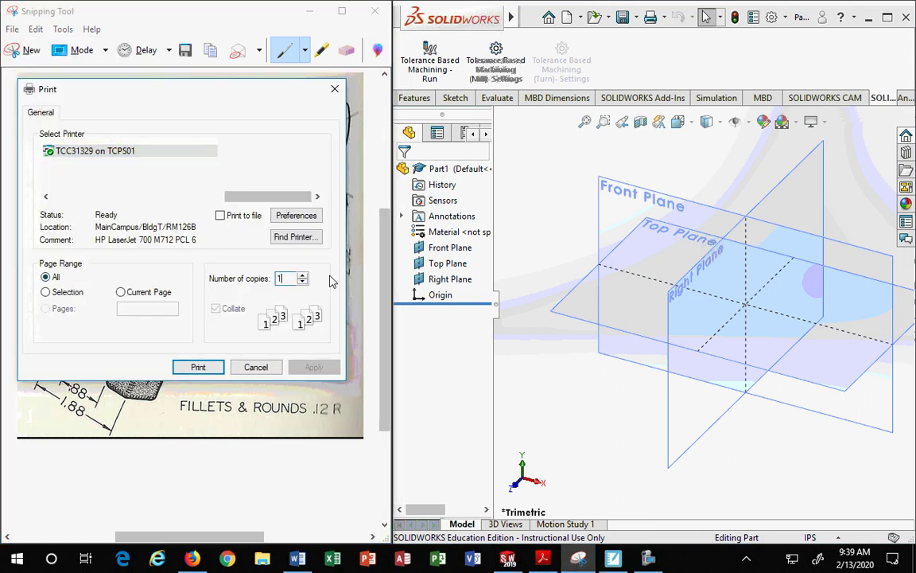
type("22")
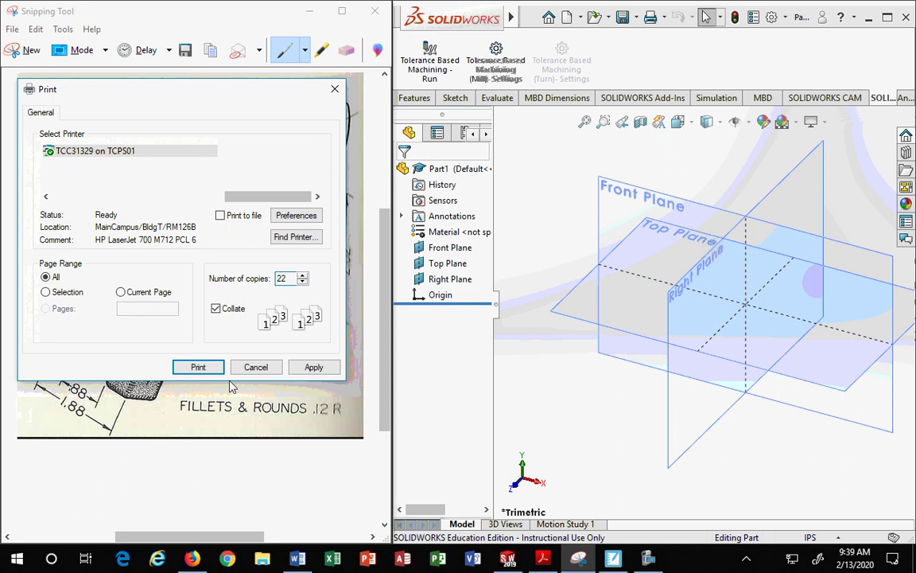
left_click(198, 368)
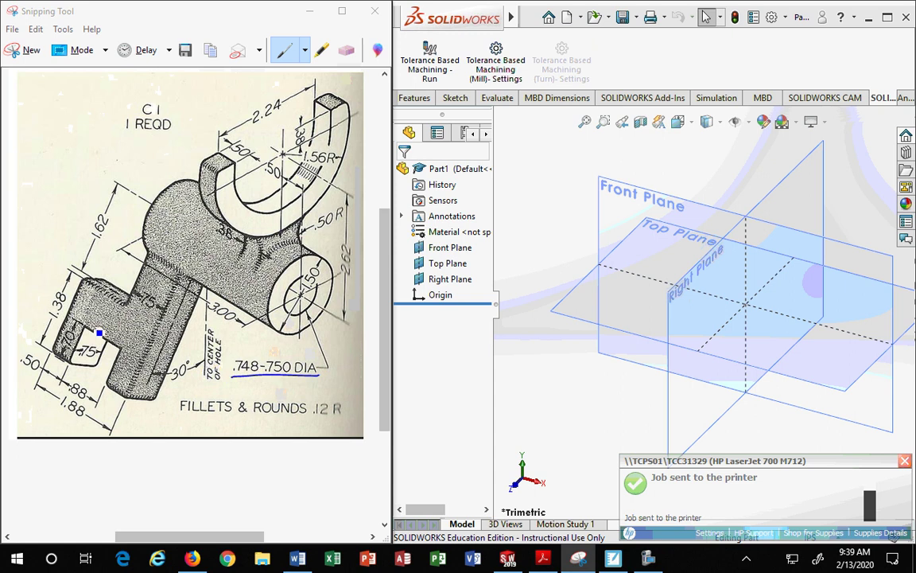
Erase the blue underline below the .748-.750 DIA note and outline the 3.00 long cylinder with the red pen
left_click(346, 50)
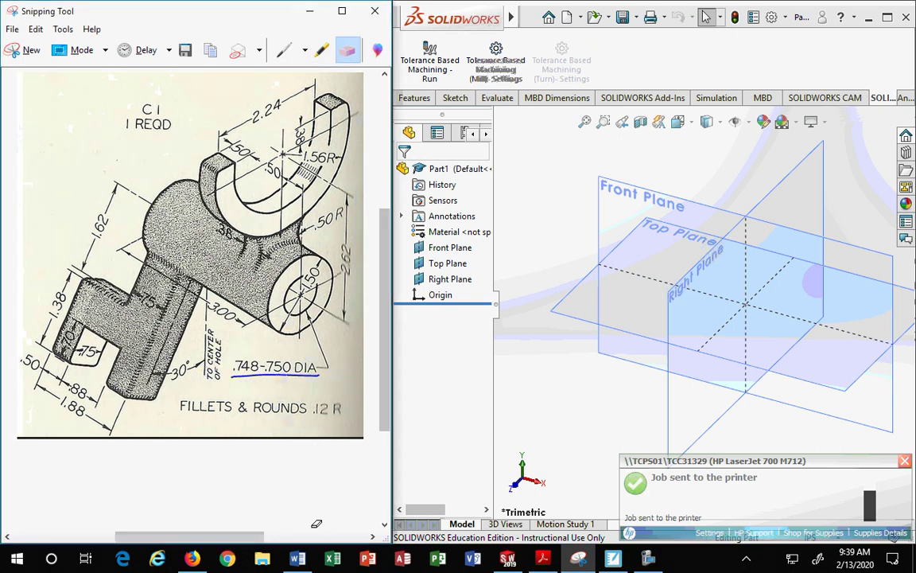
left_click(263, 372)
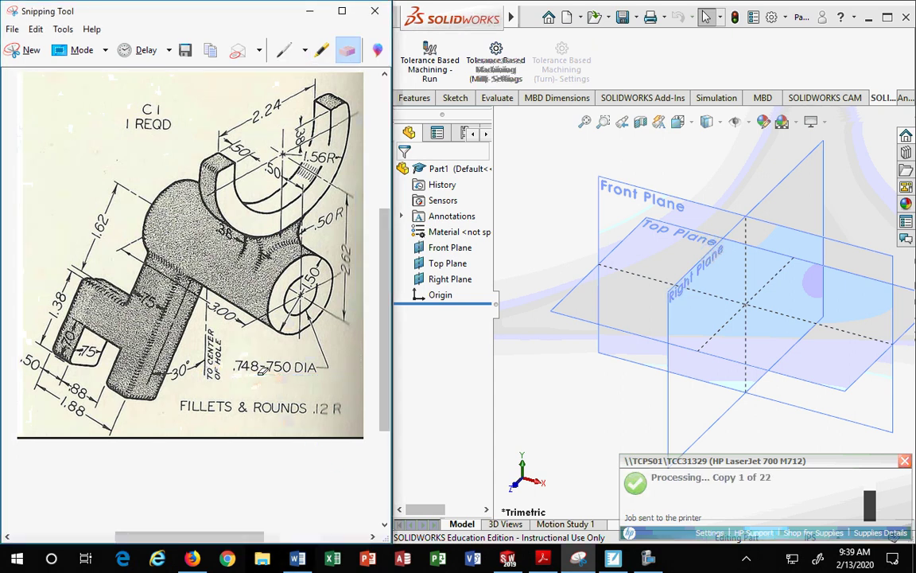
left_click(286, 51)
left_click(304, 50)
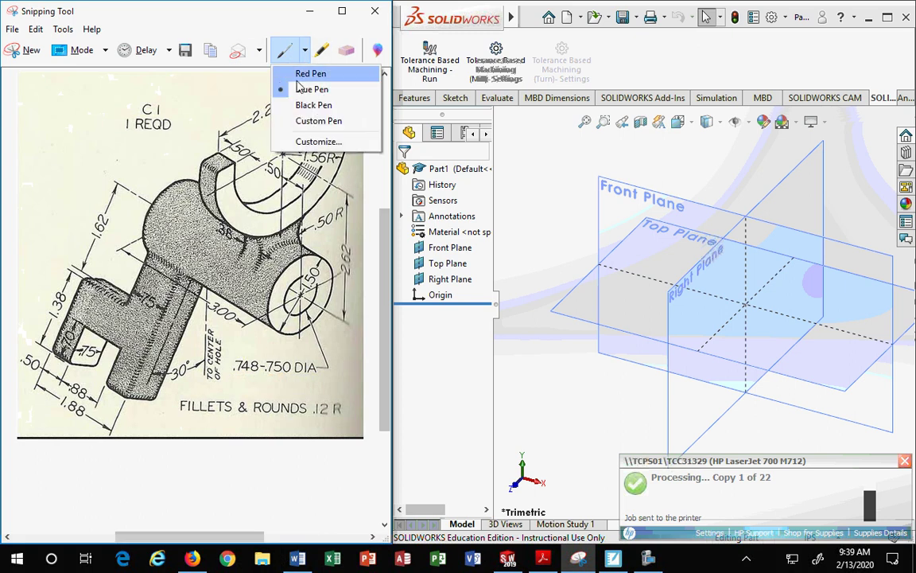
left_click(305, 74)
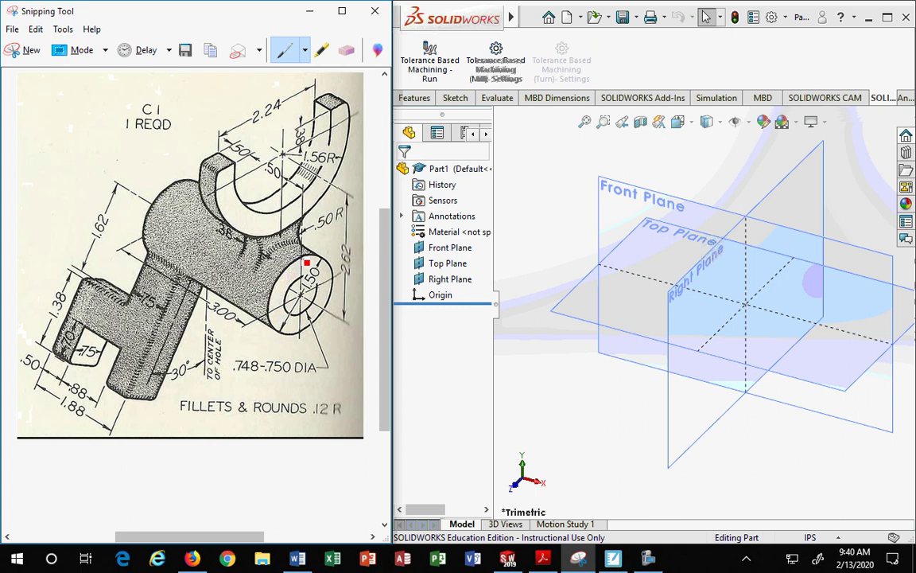
mouse_move(307, 263)
left_mouse_down()
mouse_move(273, 312)
mouse_move(287, 333)
mouse_move(307, 329)
mouse_move(327, 314)
mouse_move(331, 278)
mouse_move(317, 257)
mouse_move(290, 263)
mouse_move(275, 280)
left_mouse_up()
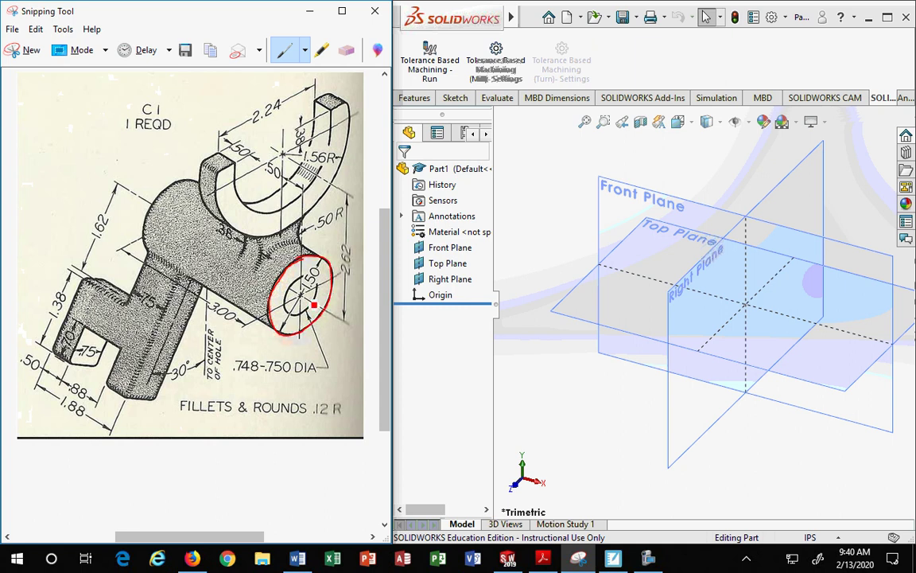
mouse_move(190, 181)
left_mouse_down()
mouse_move(149, 220)
mouse_move(156, 259)
mouse_move(269, 329)
left_mouse_up()
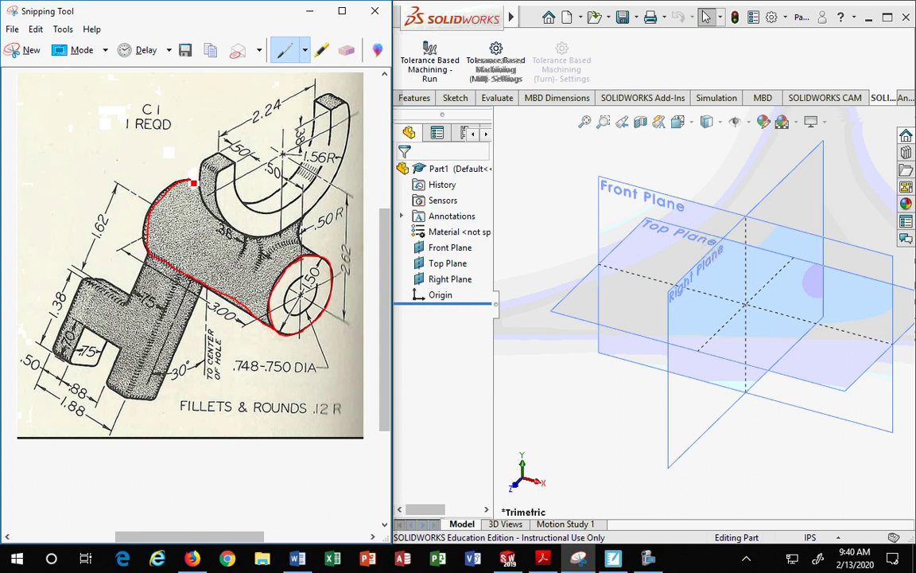
mouse_move(193, 183)
left_mouse_down()
mouse_move(239, 198)
mouse_move(326, 260)
left_mouse_up()
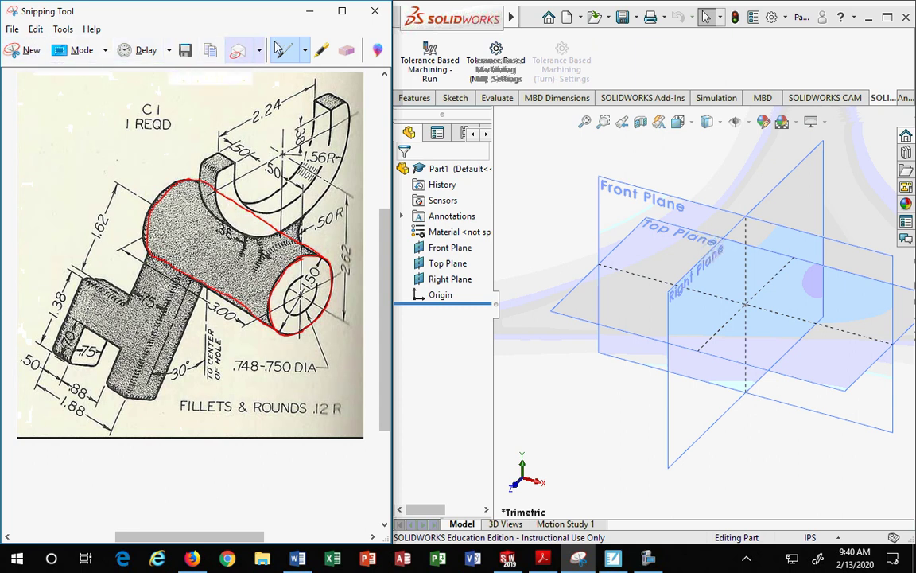
Outline the front face of the 1.56 R half-ring cradle with the blue pen
left_click(304, 53)
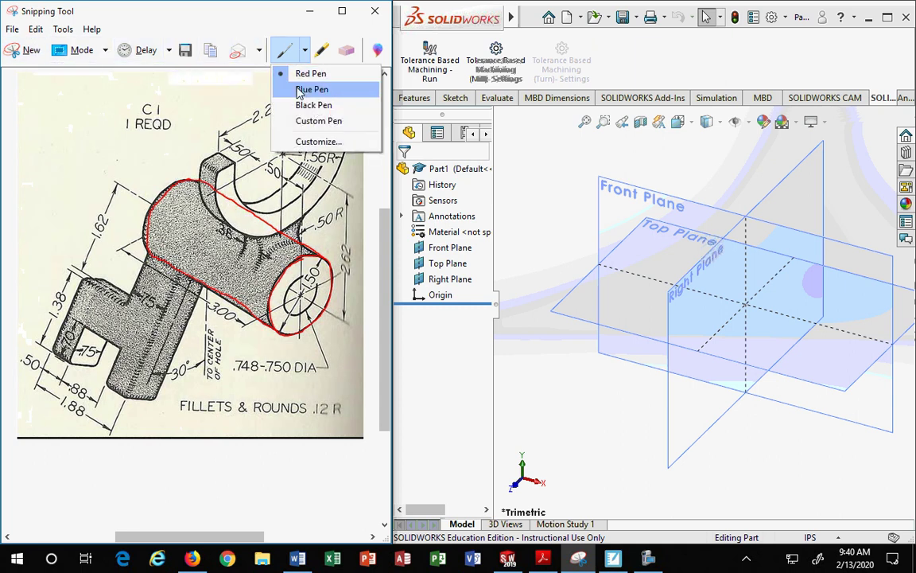
left_click(306, 88)
mouse_move(216, 169)
left_mouse_down()
mouse_move(235, 233)
mouse_move(294, 225)
mouse_move(338, 191)
mouse_move(350, 107)
mouse_move(301, 119)
mouse_move(258, 147)
mouse_move(222, 195)
mouse_move(258, 216)
left_mouse_up()
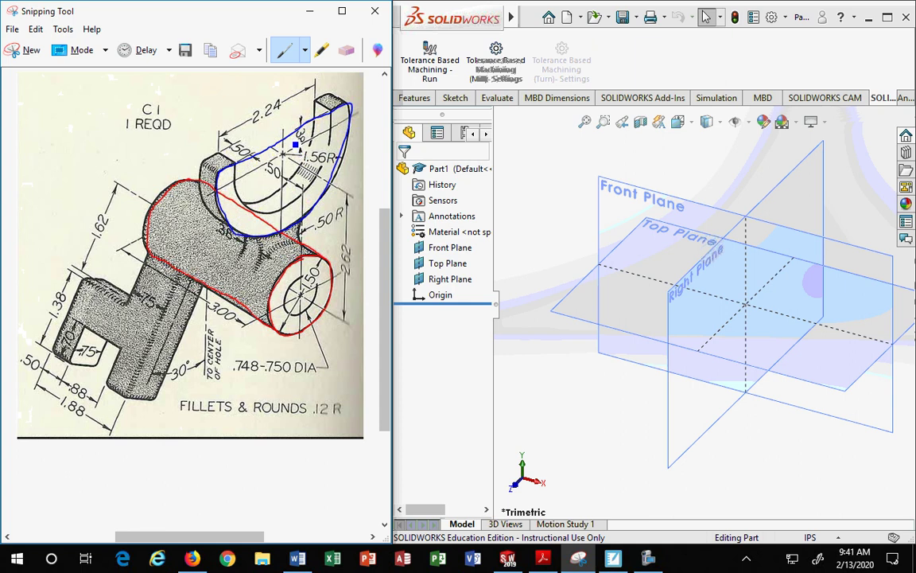
Set the custom pen colour to Lime and outline the face of the slotted arm below the cylinder
left_click(305, 50)
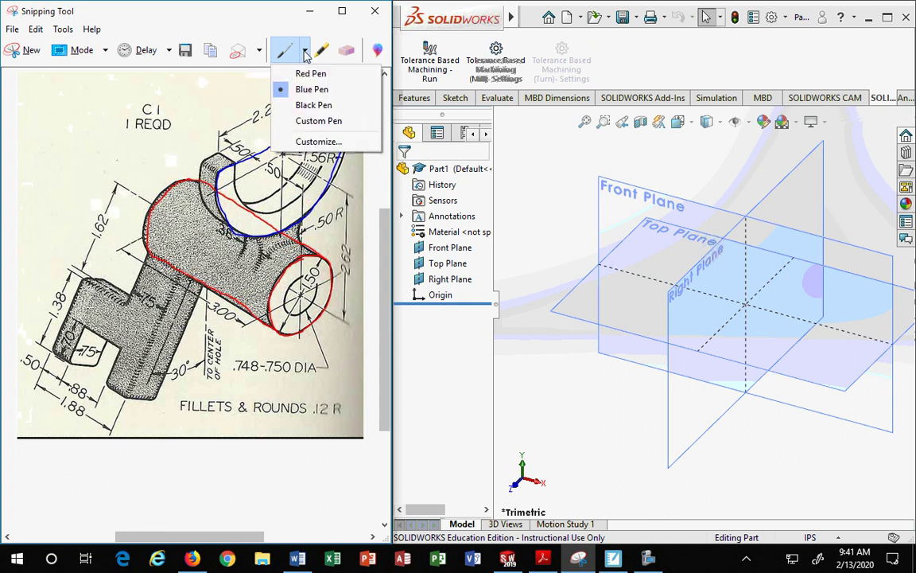
left_click(280, 120)
left_click_drag(344, 155, 307, 128)
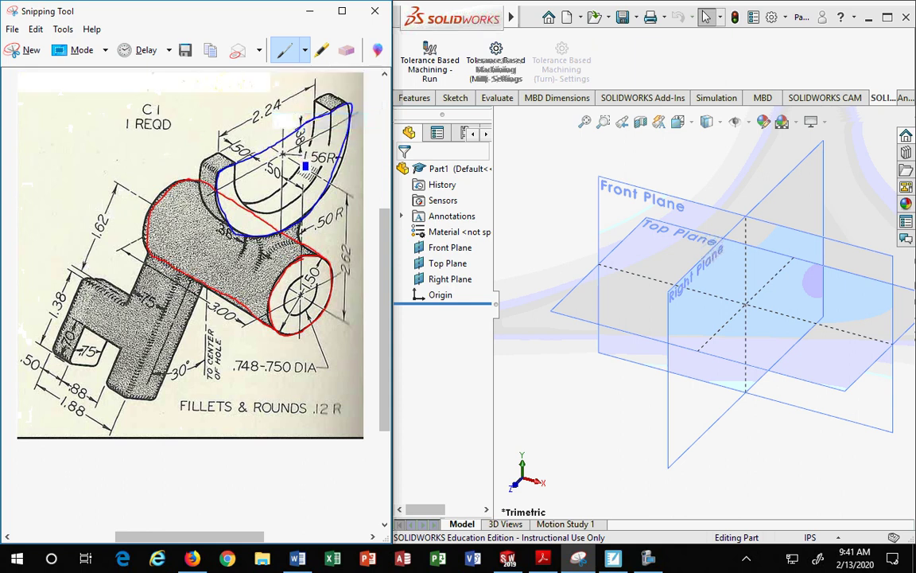
left_click(306, 50)
left_click(318, 141)
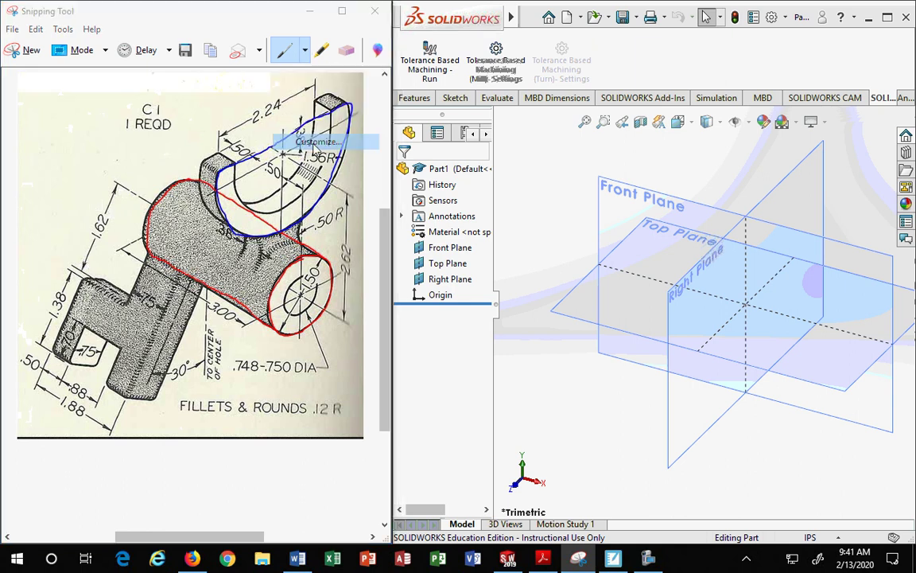
left_click(145, 84)
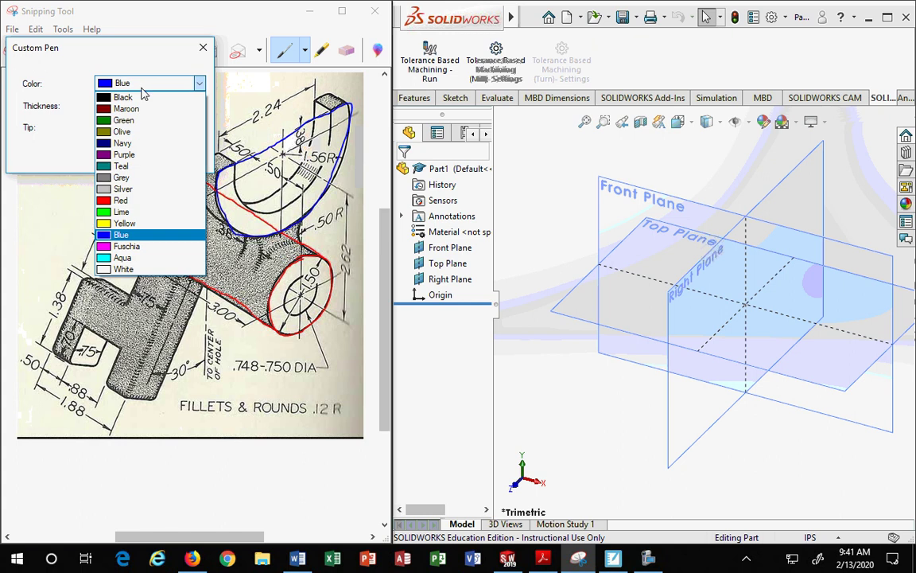
left_click(119, 211)
left_click(119, 156)
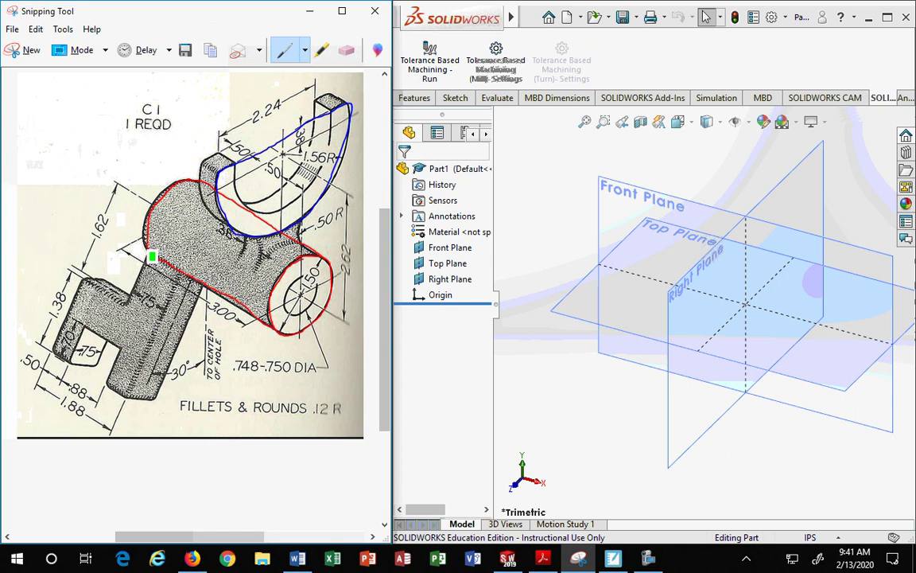
mouse_move(149, 255)
left_mouse_down()
mouse_move(135, 302)
mouse_move(85, 281)
mouse_move(50, 346)
mouse_move(100, 389)
mouse_move(132, 382)
mouse_move(177, 300)
mouse_move(165, 264)
mouse_move(148, 256)
mouse_move(195, 284)
left_mouse_up()
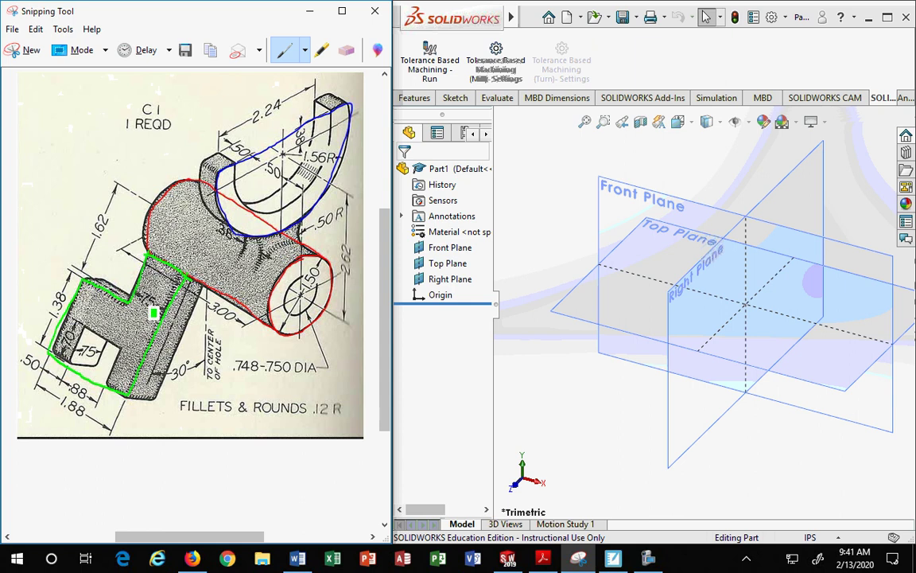
Change the custom pen colour to Yellow, trace the vertical lines between cradle and cylinder, and circle the .50 offset
left_click(301, 48)
left_click(290, 137)
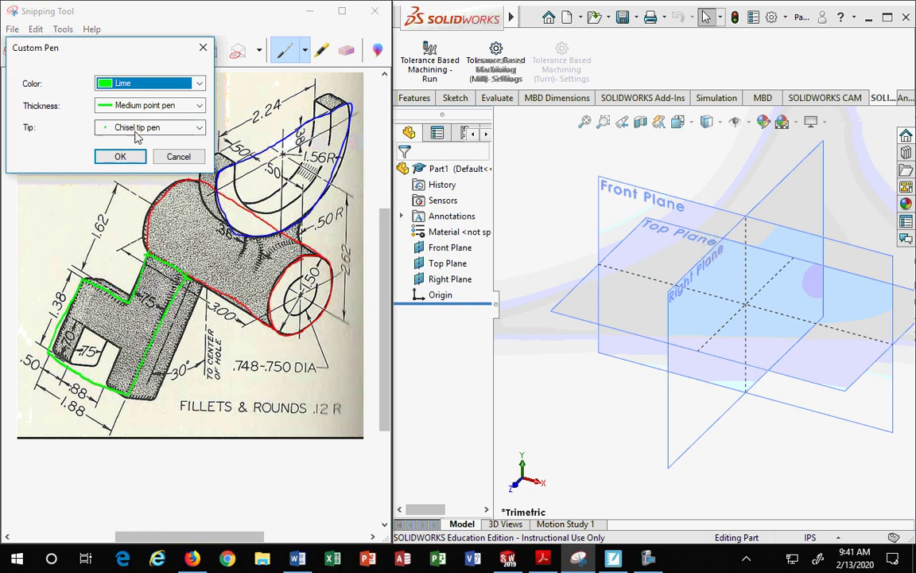
left_click(140, 83)
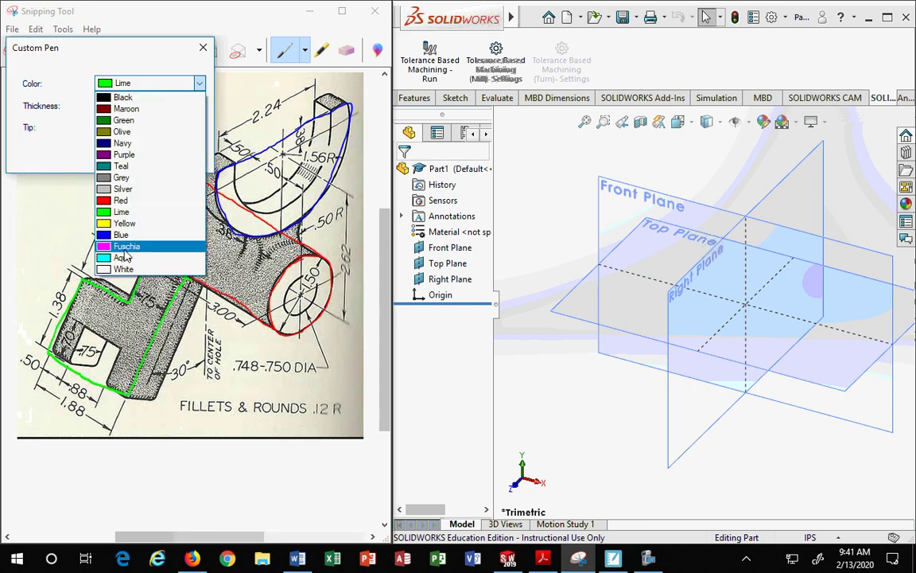
left_click(124, 212)
left_click(143, 82)
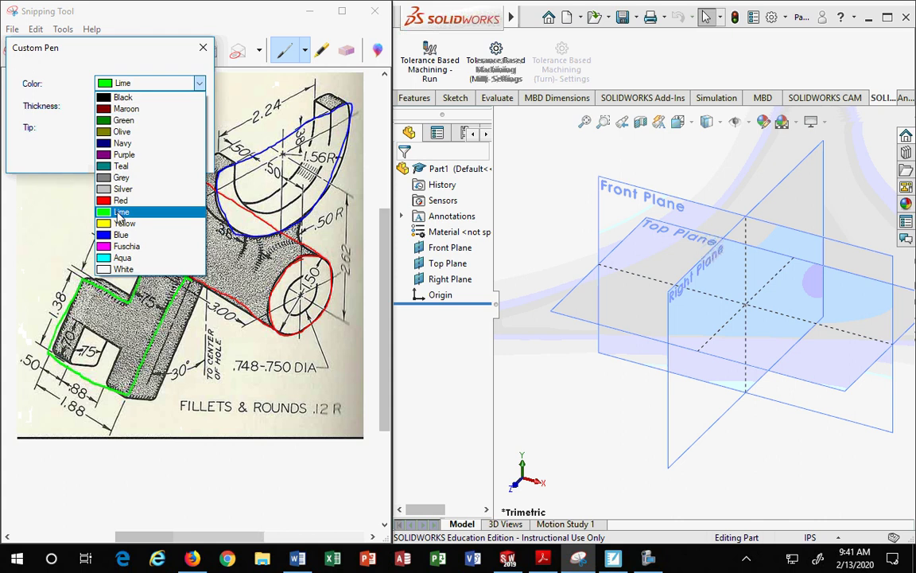
left_click(124, 226)
left_click(119, 156)
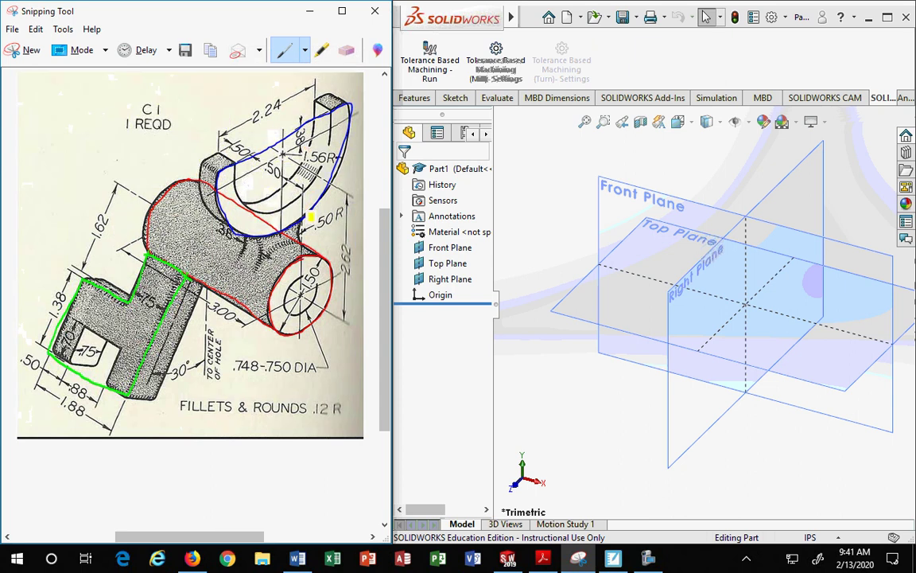
mouse_move(286, 210)
left_mouse_down()
mouse_move(284, 229)
mouse_move(274, 163)
mouse_move(291, 176)
mouse_move(307, 256)
left_mouse_up()
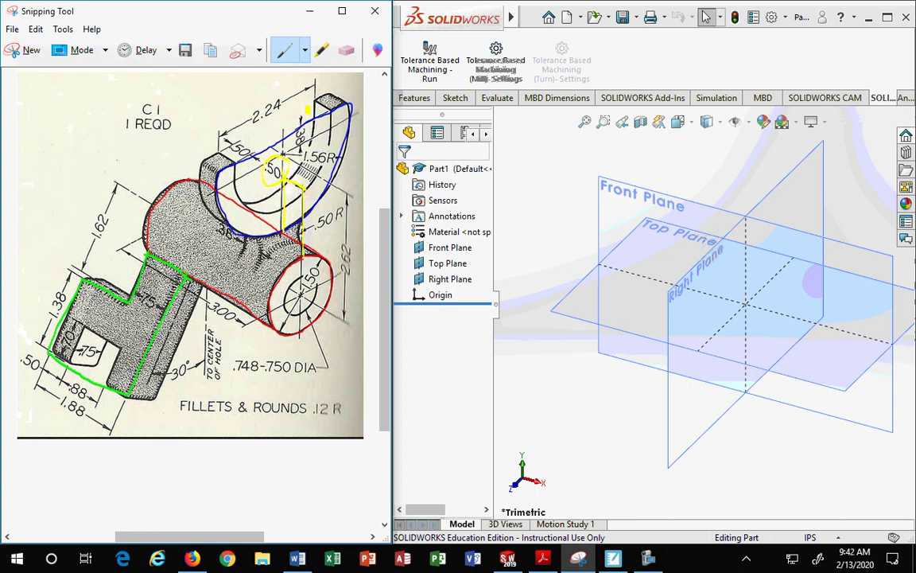
Highlight the .50 offset, the cradle's upper edge, the cylinder's reference lines and the arm's 30° angle
left_click(320, 50)
left_click_drag(243, 152, 322, 193)
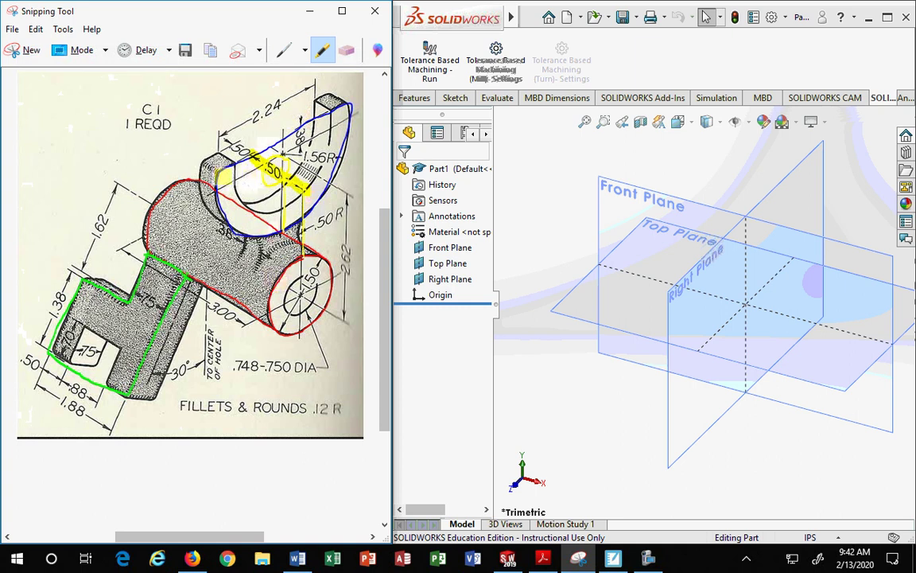
mouse_move(216, 164)
left_mouse_down()
mouse_move(239, 166)
mouse_move(348, 106)
left_mouse_up()
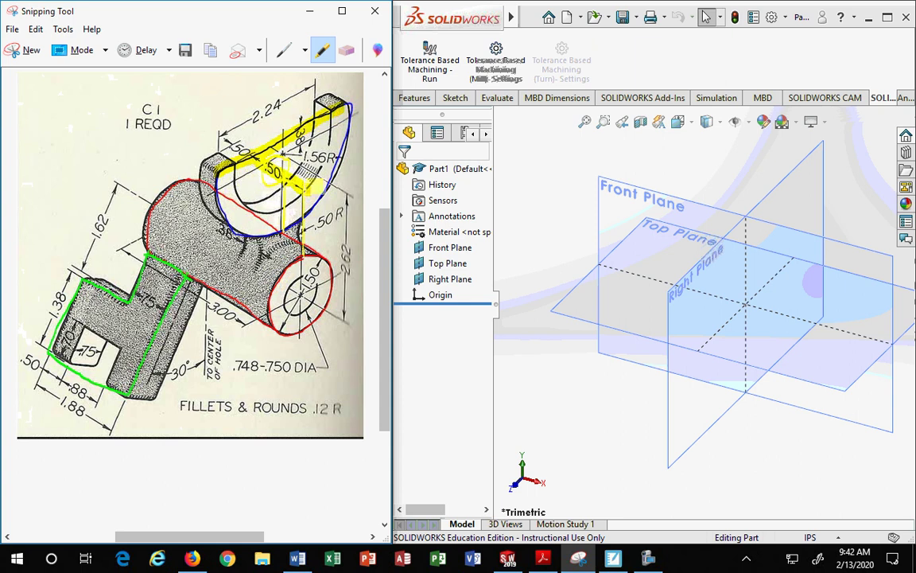
mouse_move(303, 235)
left_mouse_down()
mouse_move(303, 298)
mouse_move(263, 318)
mouse_move(342, 270)
left_mouse_up()
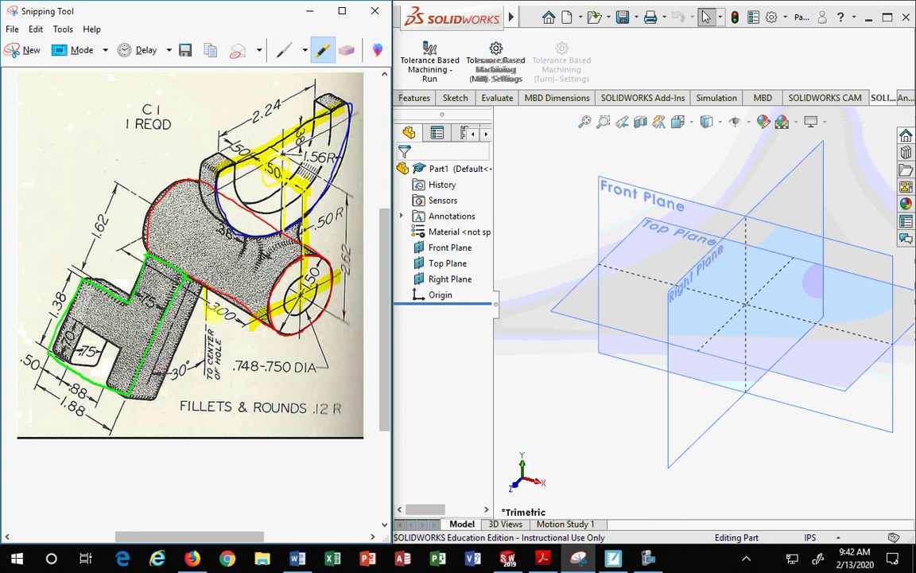
mouse_move(200, 277)
left_mouse_down()
mouse_move(203, 341)
mouse_move(188, 280)
mouse_move(150, 380)
mouse_move(208, 354)
mouse_move(151, 375)
mouse_move(192, 388)
left_mouse_up()
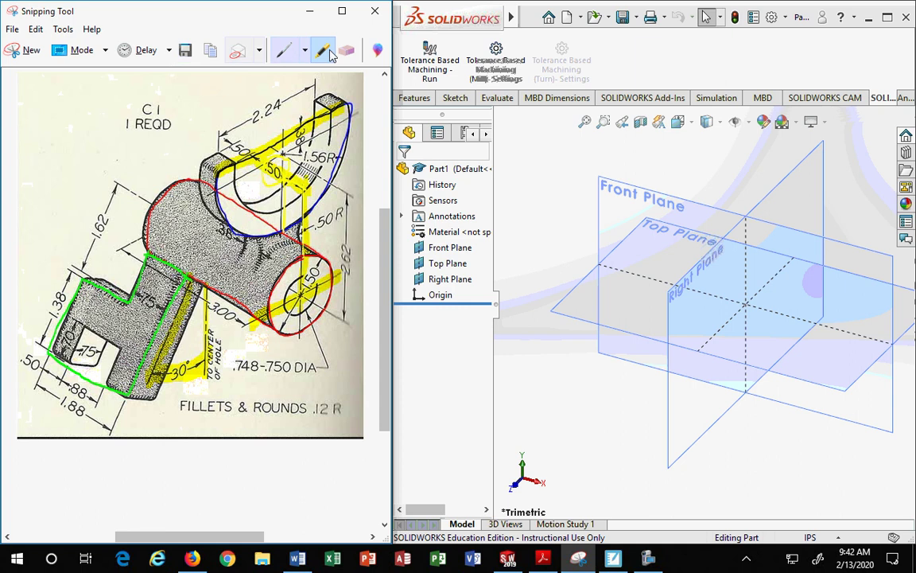
Mark the right view direction with a blue letter R and an arrow pointing at the cylinder's open end
left_click(284, 50)
left_click(305, 50)
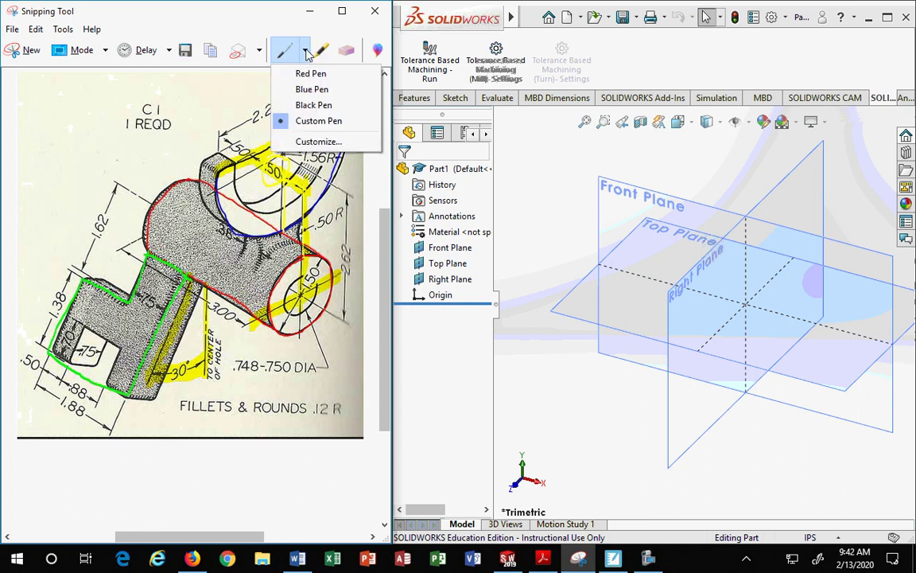
left_click(306, 90)
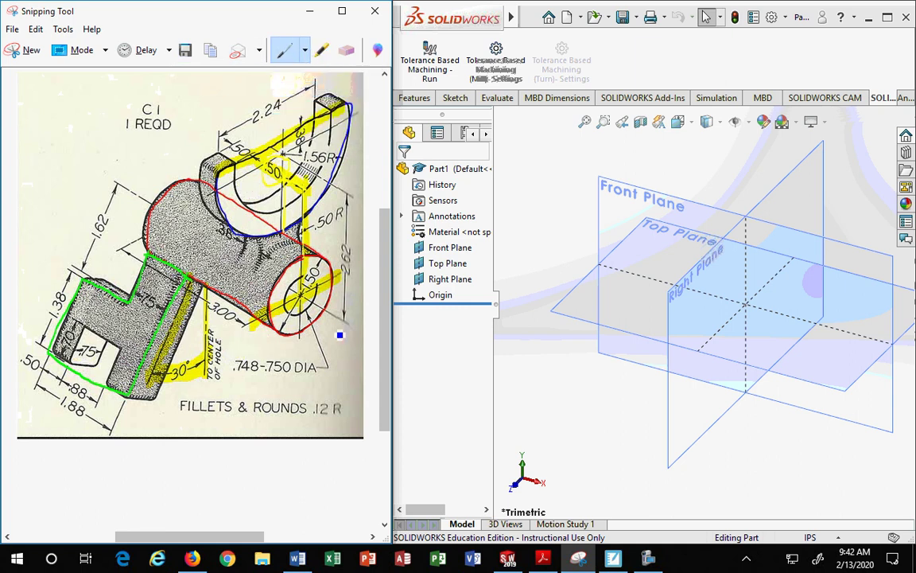
left_click_drag(330, 329, 330, 365)
mouse_move(330, 330)
left_mouse_down()
mouse_move(342, 339)
mouse_move(345, 365)
left_mouse_up()
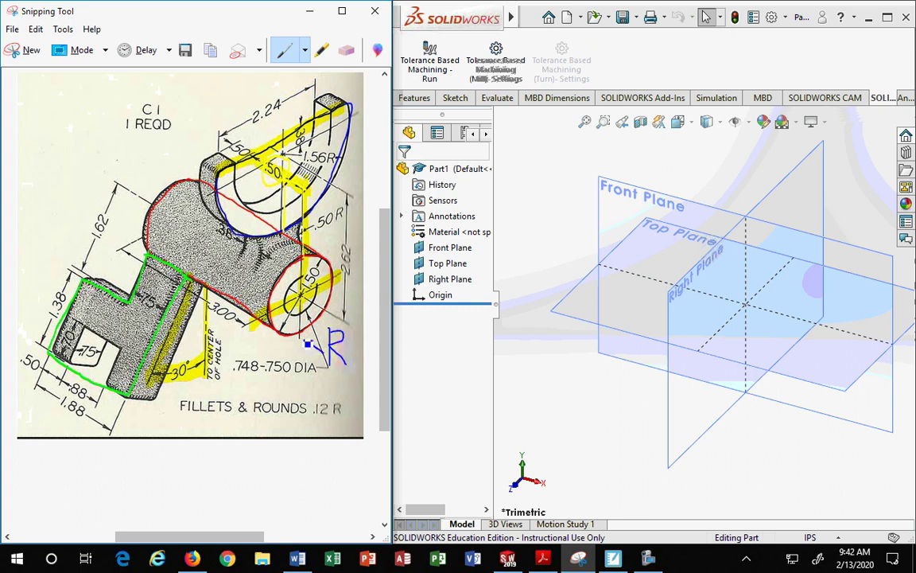
left_click_drag(312, 338, 308, 348)
Mark the front view direction with a blue letter F and an arrow beside the 1.62 dimension, redrawing the misdrawn arrow
left_click_drag(38, 254, 44, 275)
left_click_drag(62, 255, 95, 243)
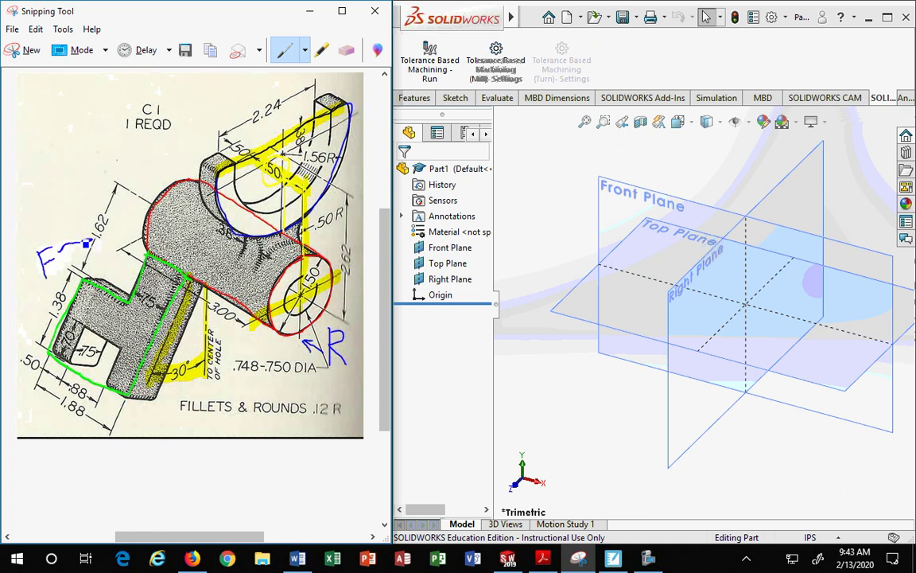
left_click(346, 50)
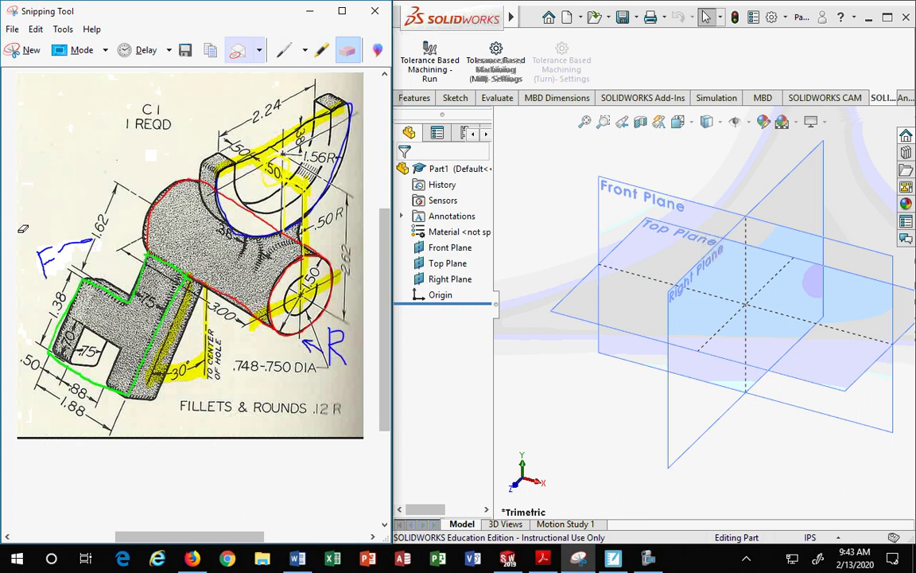
left_click(283, 50)
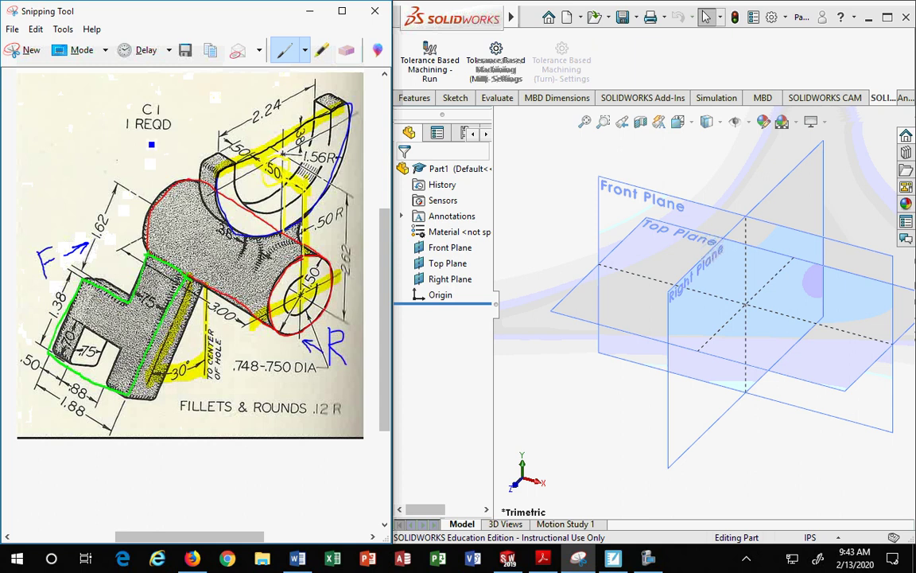
Mark the top view direction with a blue letter T and a downward arrow above the cylinder in the reference drawing
left_click_drag(185, 116, 185, 153)
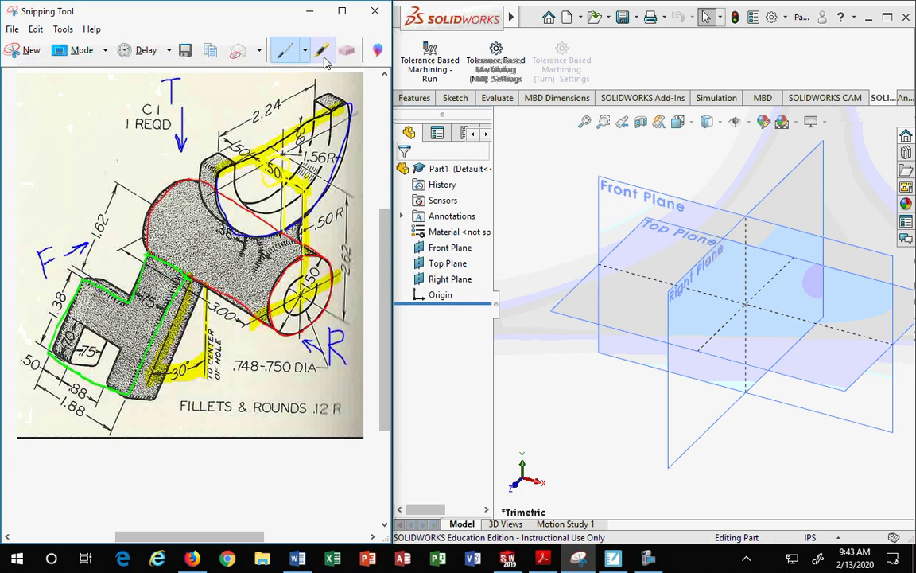
left_click(570, 198)
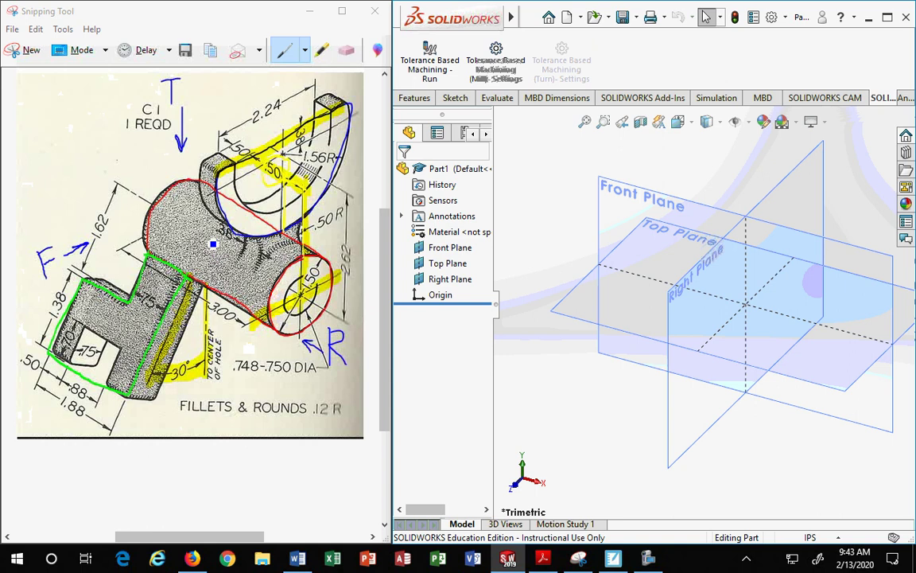
left_click(213, 245)
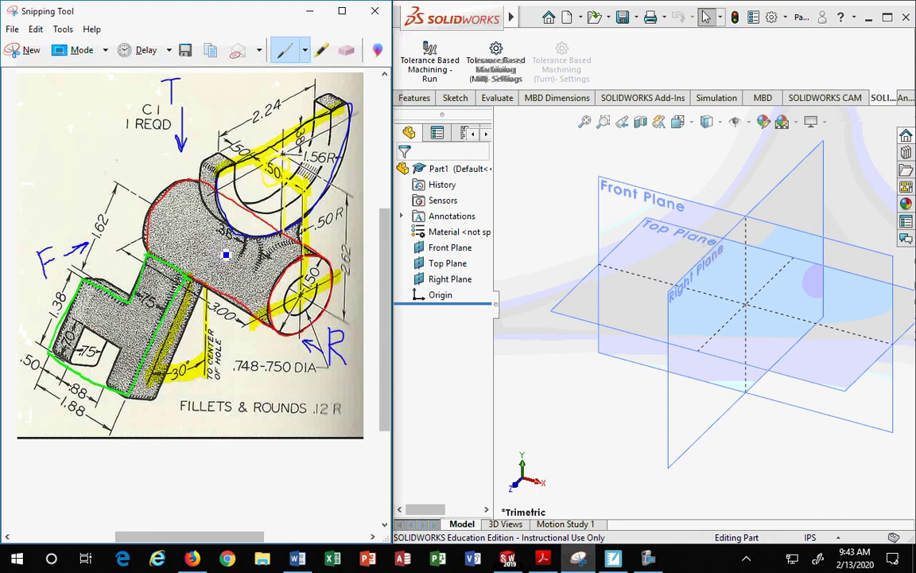
left_click(792, 186)
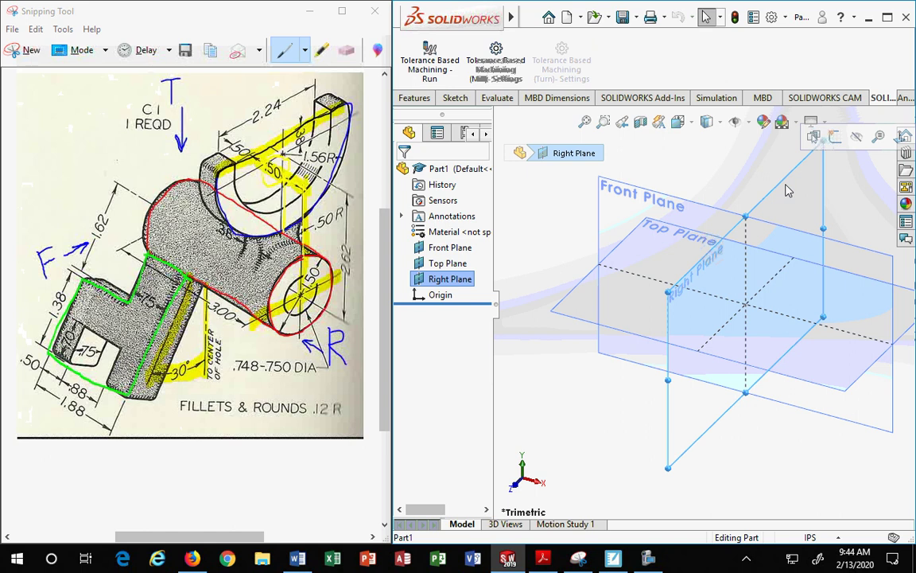
left_click(835, 136)
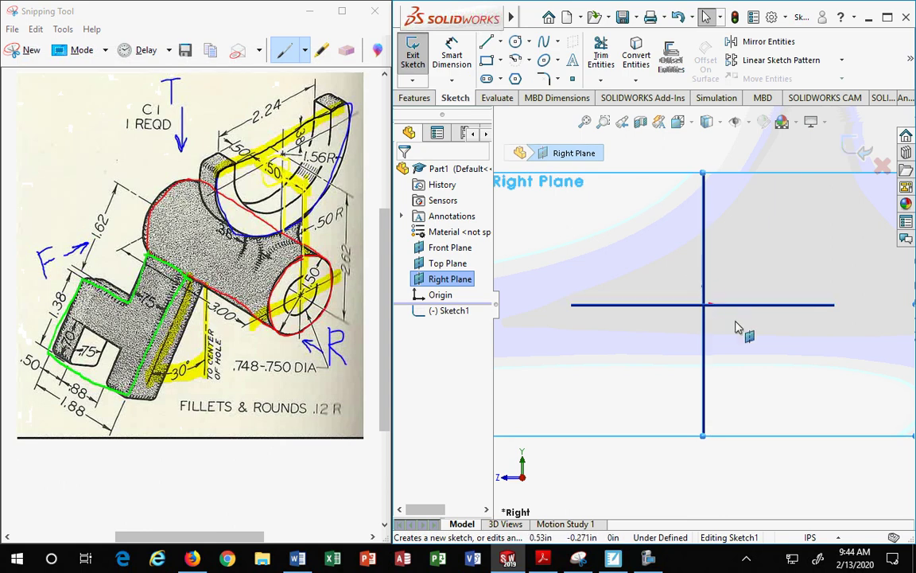
left_click(704, 307)
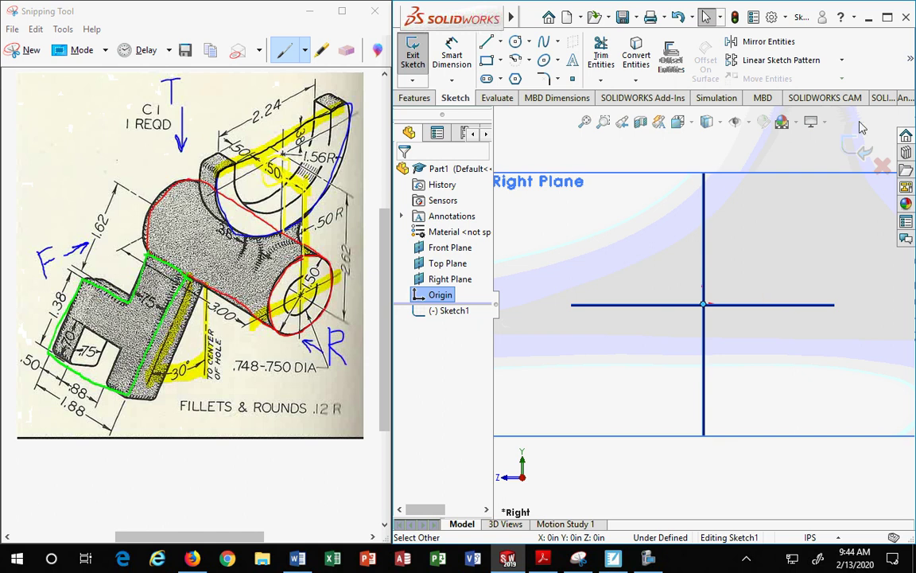
left_click(882, 165)
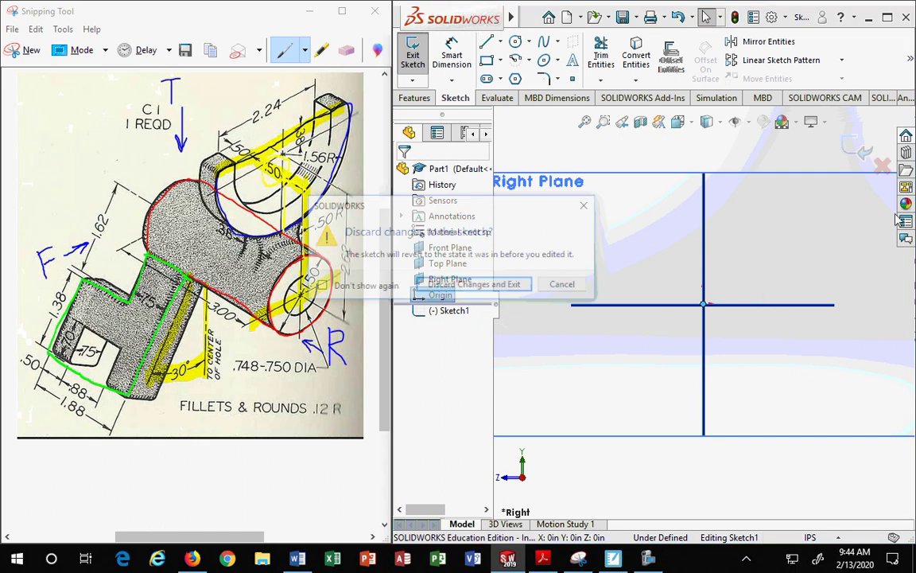
left_click(499, 284)
left_click(678, 122)
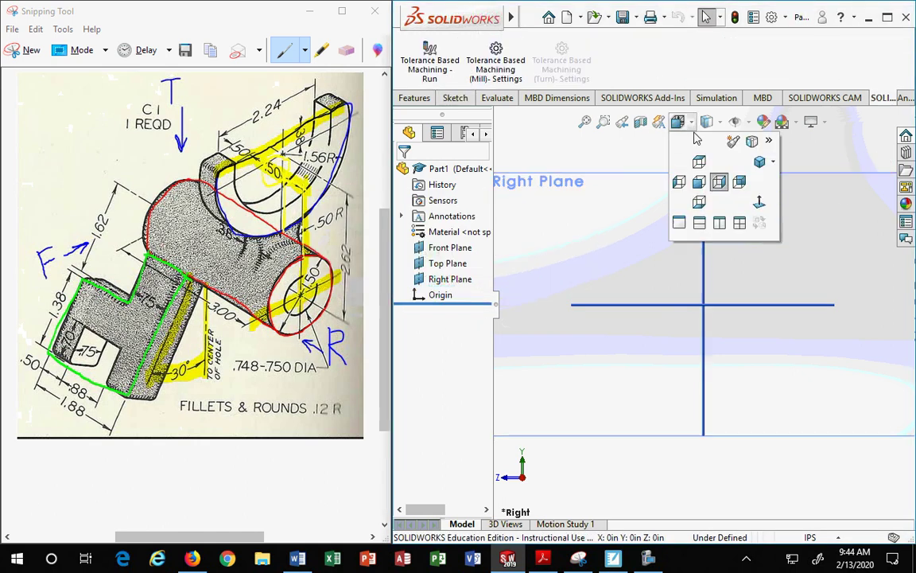
left_click(692, 124)
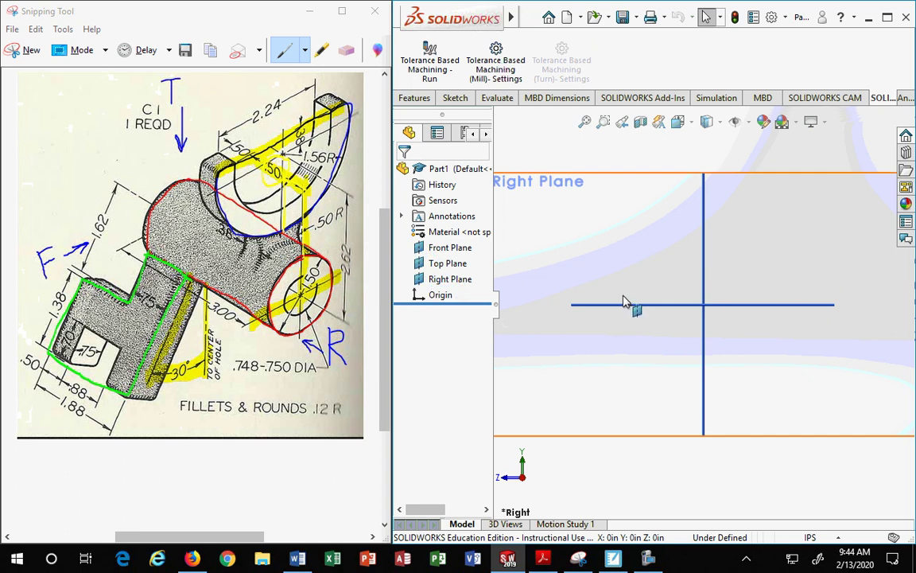
left_click(677, 122)
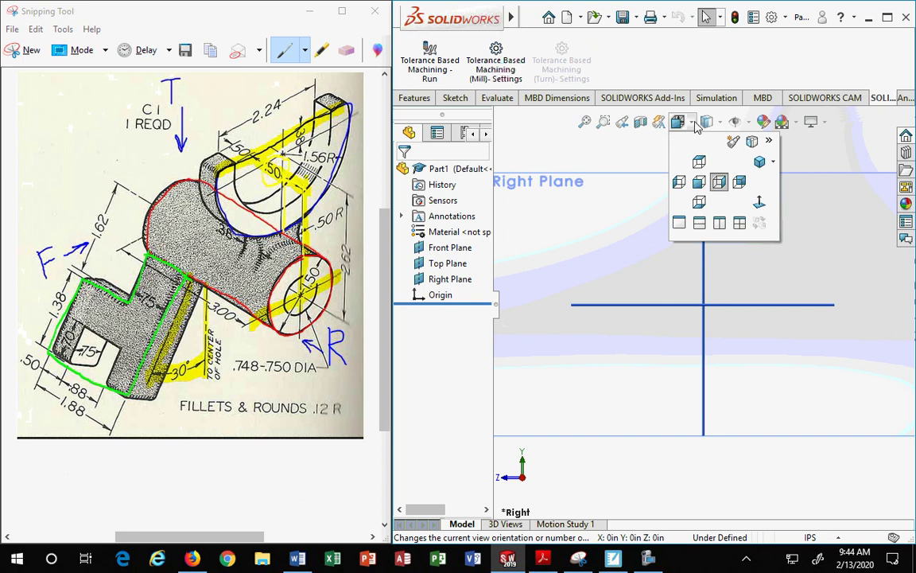
left_click(761, 166)
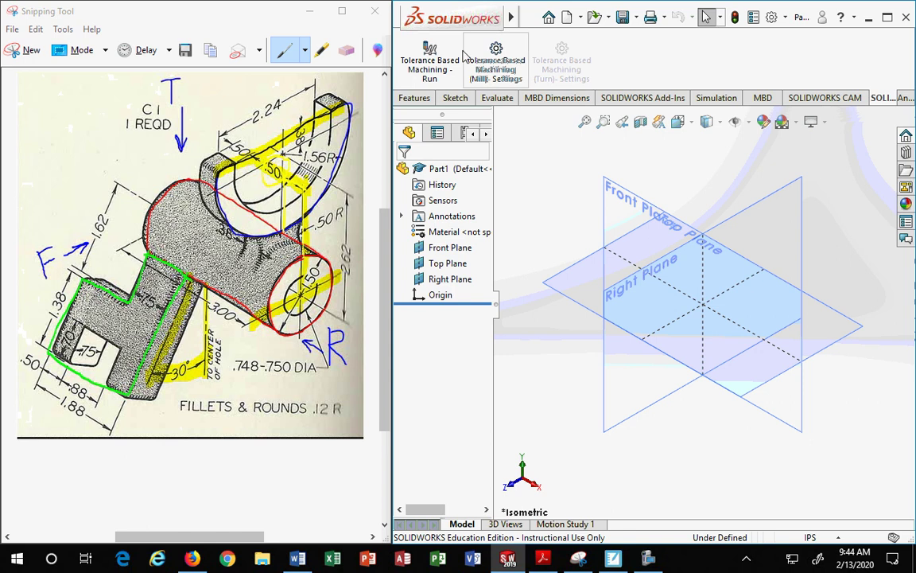
left_click(456, 99)
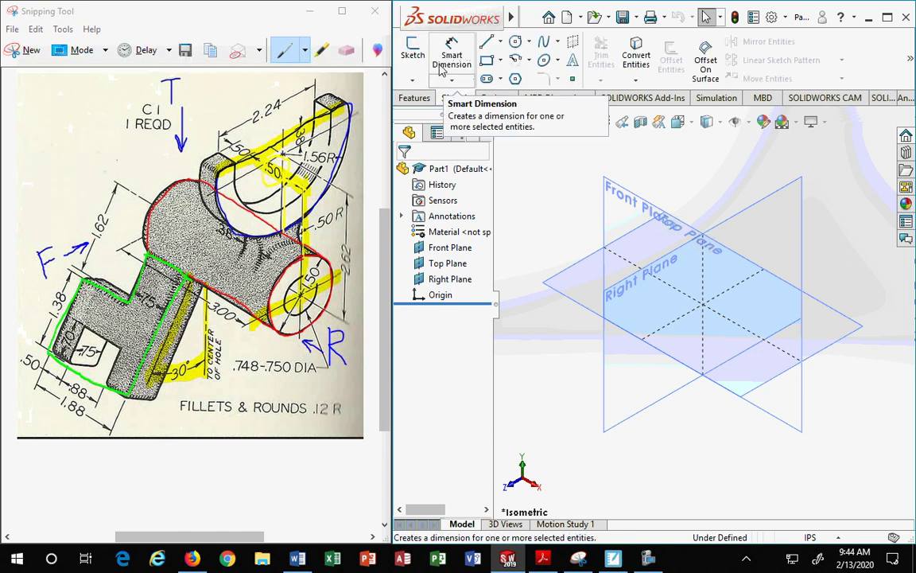
left_click(412, 54)
left_click(756, 209)
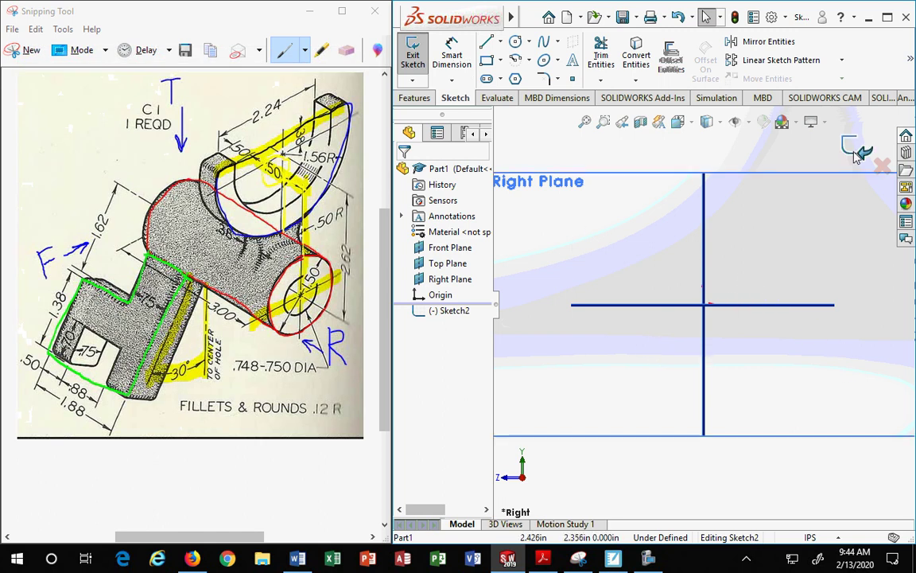
left_click(882, 165)
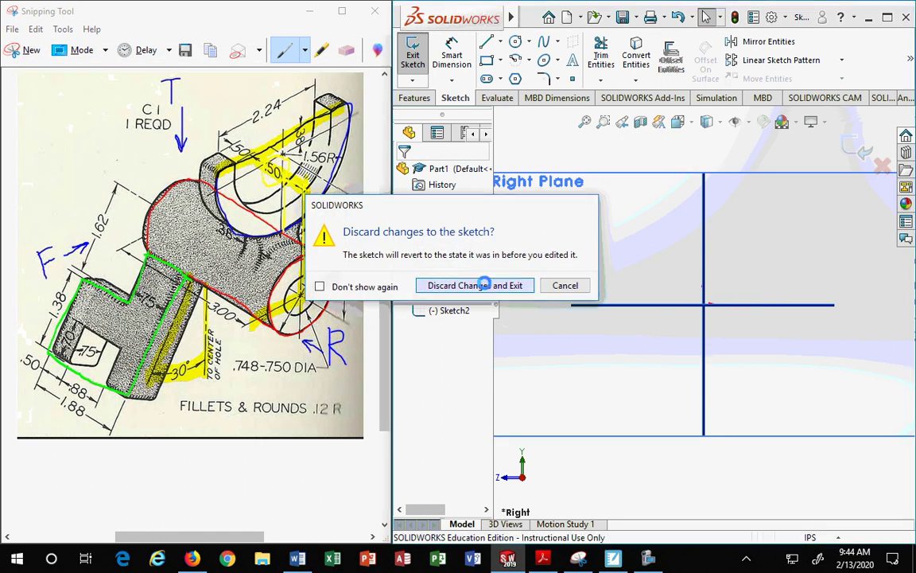
left_click(482, 284)
Start a new sketch on the Right Plane
left_click(415, 98)
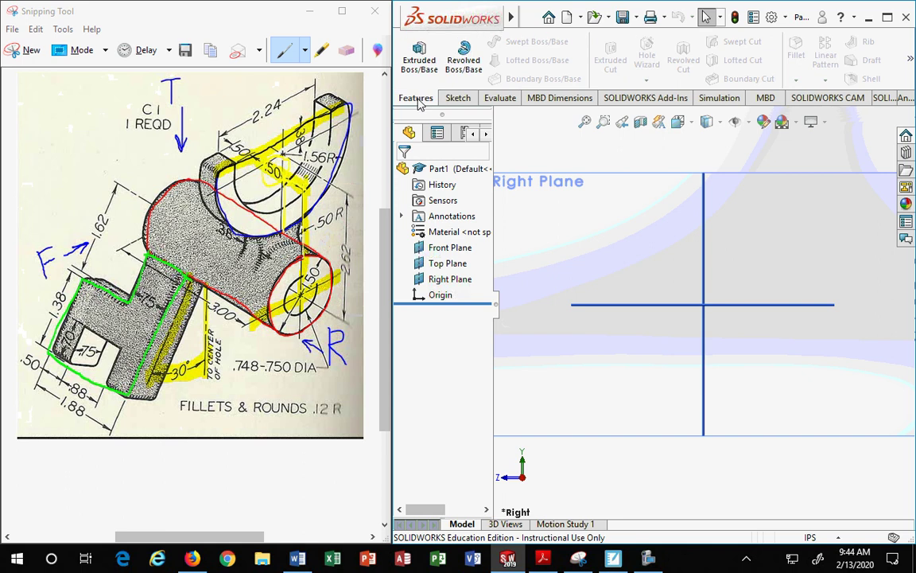
left_click(678, 122)
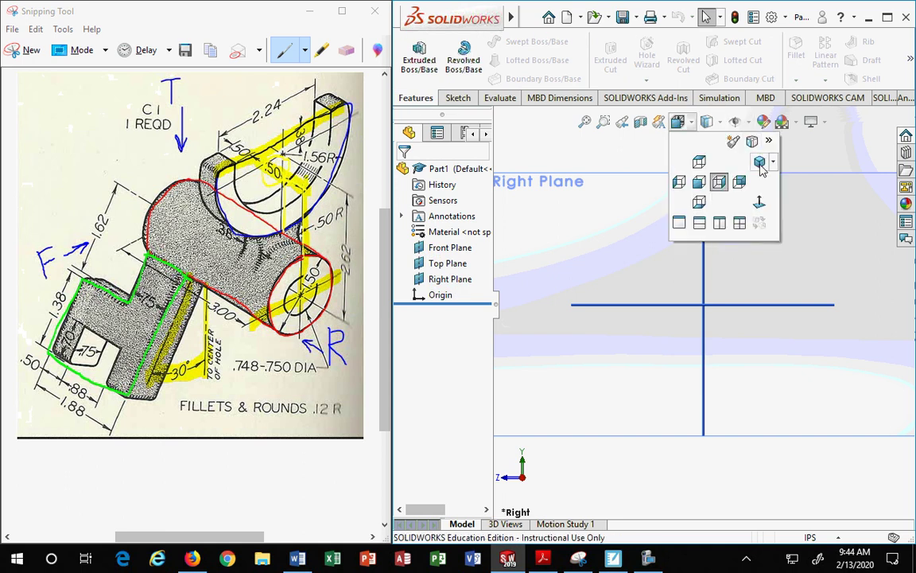
left_click(758, 161)
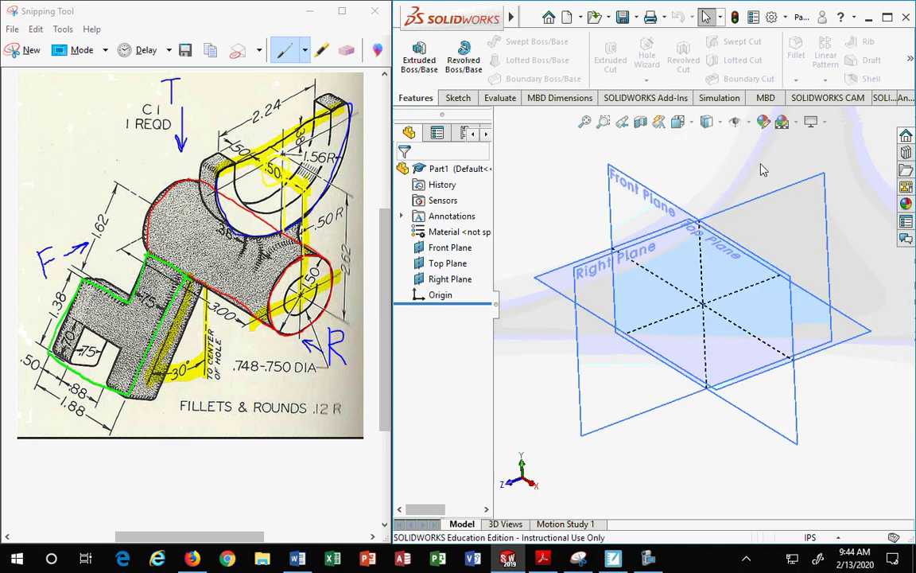
left_click(458, 99)
left_click(413, 56)
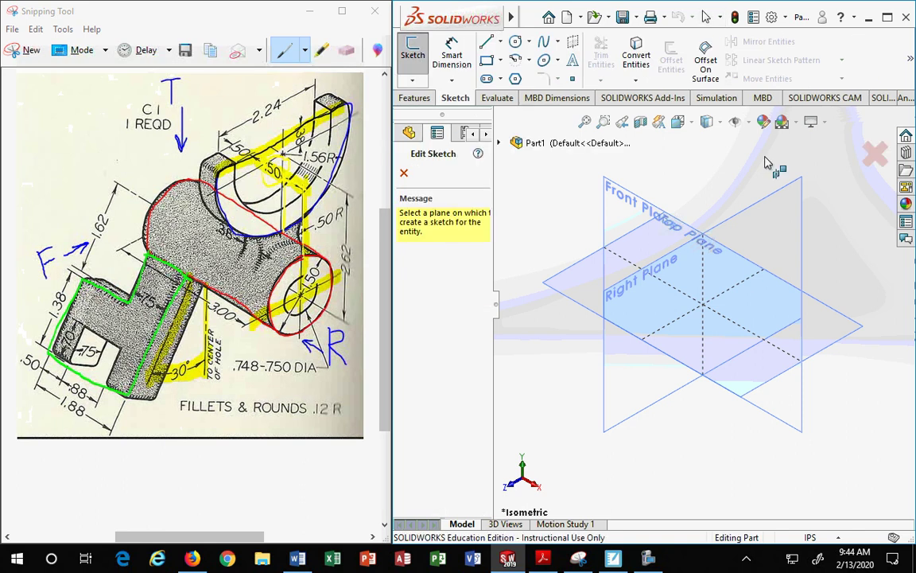
left_click(771, 197)
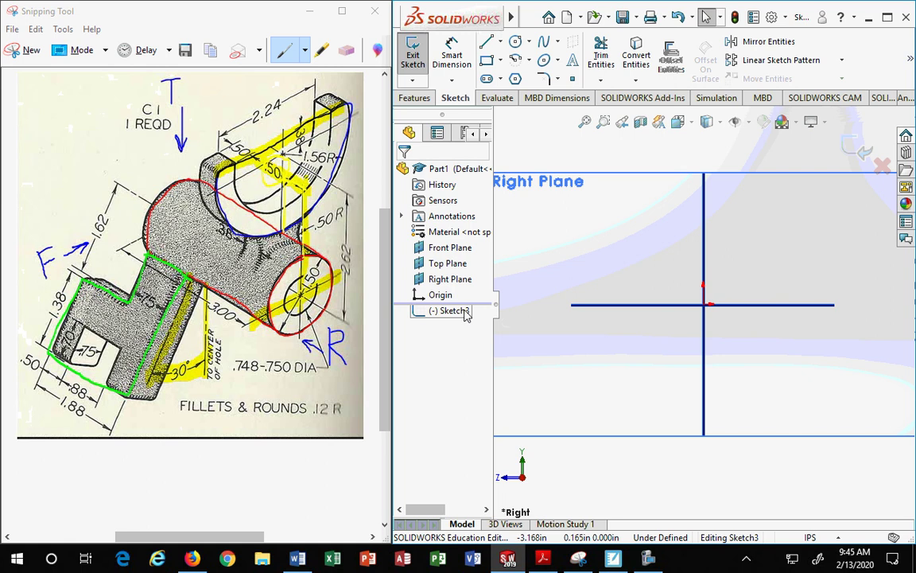
Draw a circle centred on the origin with a radius of about 1.32 in
left_click(516, 43)
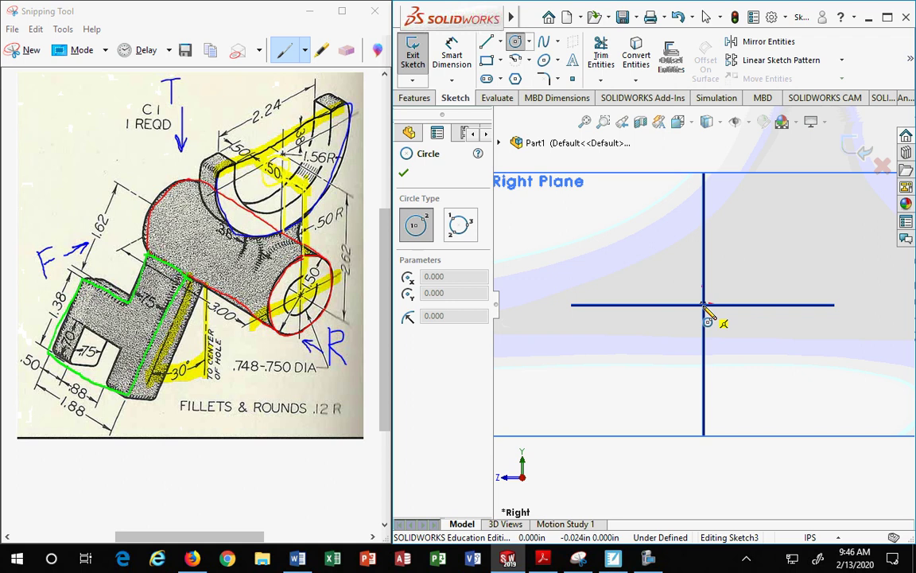
left_click(704, 307)
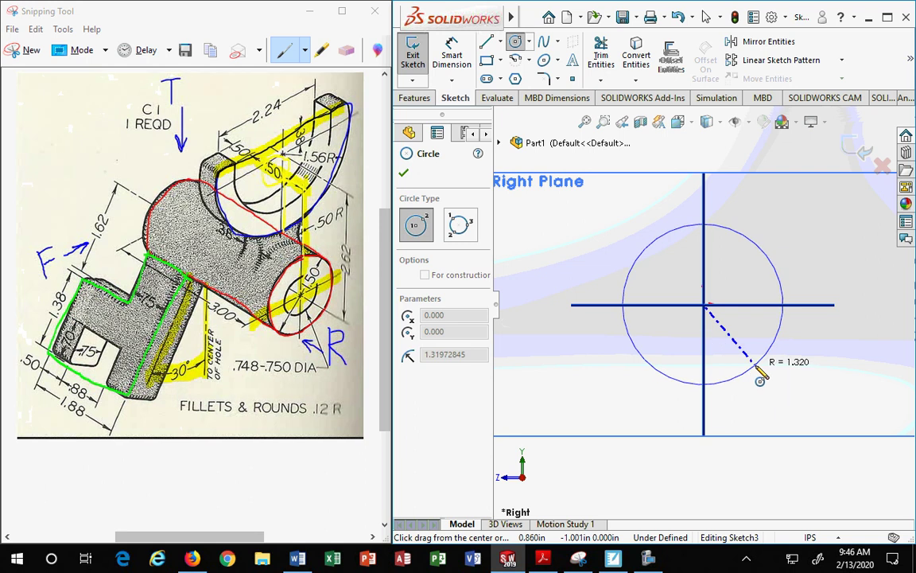
left_click(742, 380)
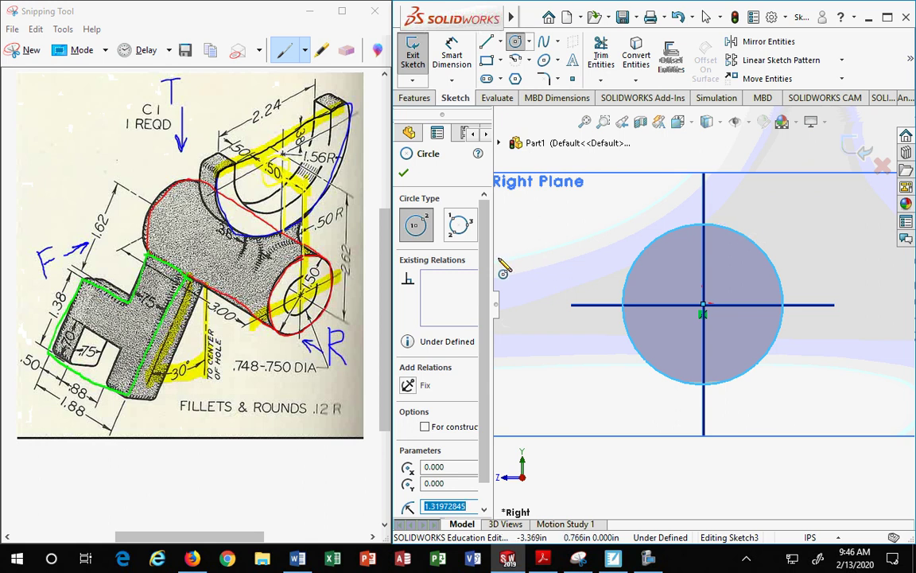
Set the circle's radius to 1.5/2 in
left_click_drag(493, 261, 535, 264)
scroll(457, 253, "down", 1)
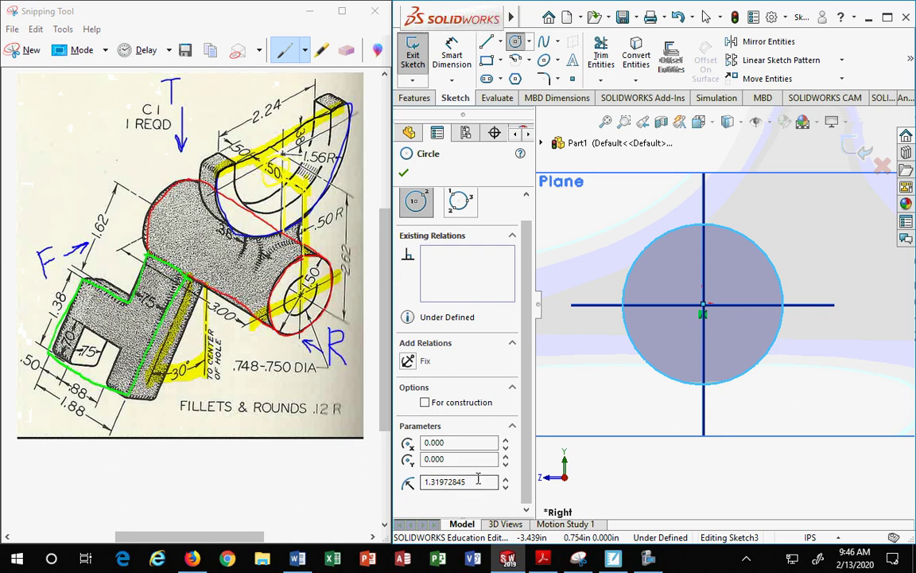
left_click_drag(478, 481, 404, 487)
type("12")
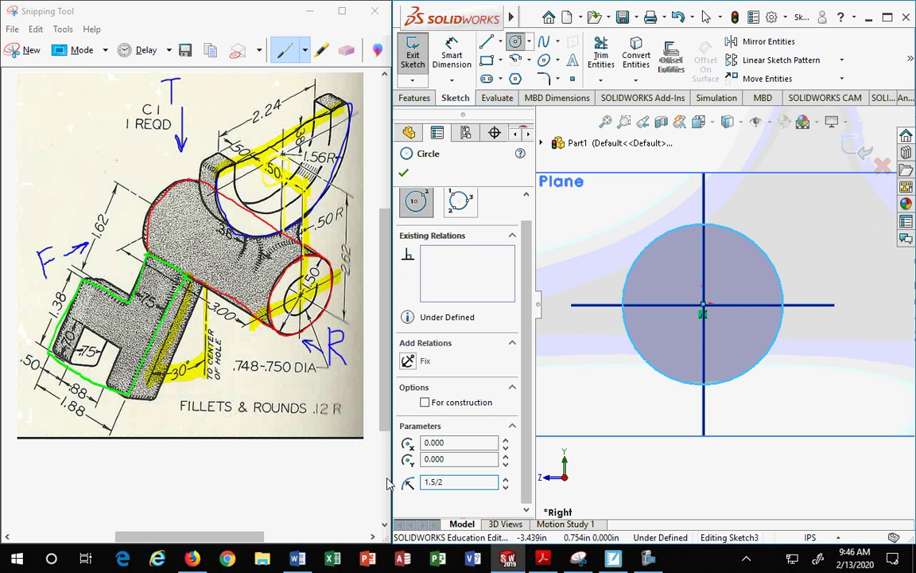
type("5/2")
key("Return")
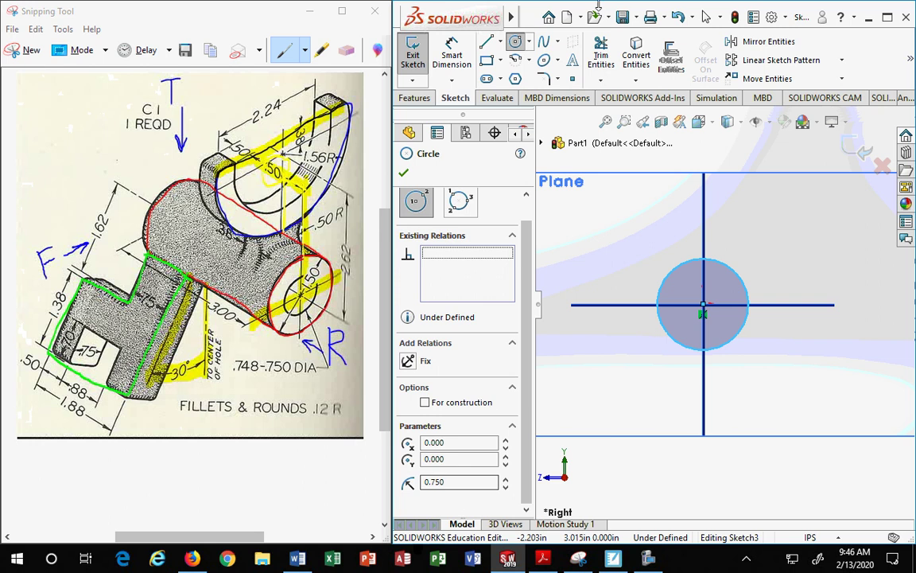
Add a diameter dimension of 1.500 in to the circle
left_click(454, 65)
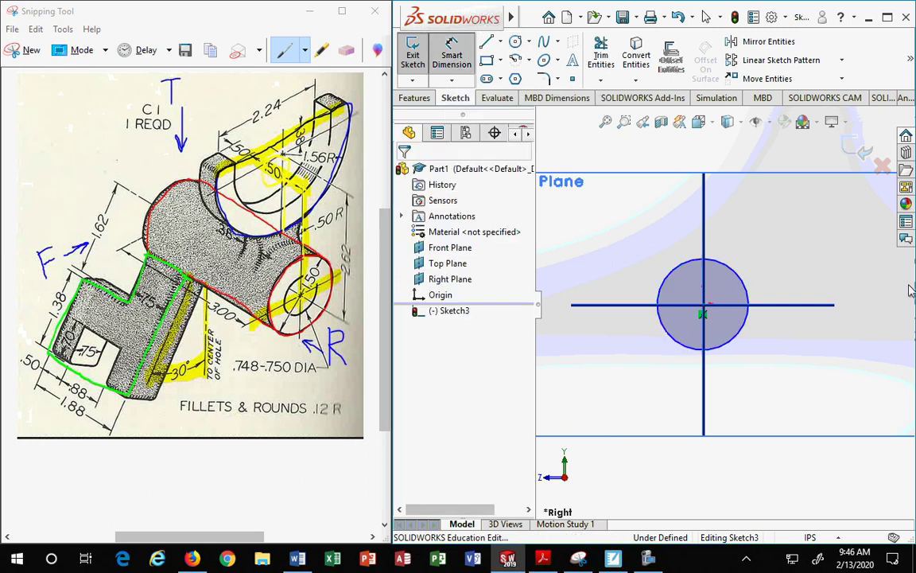
left_click(739, 270)
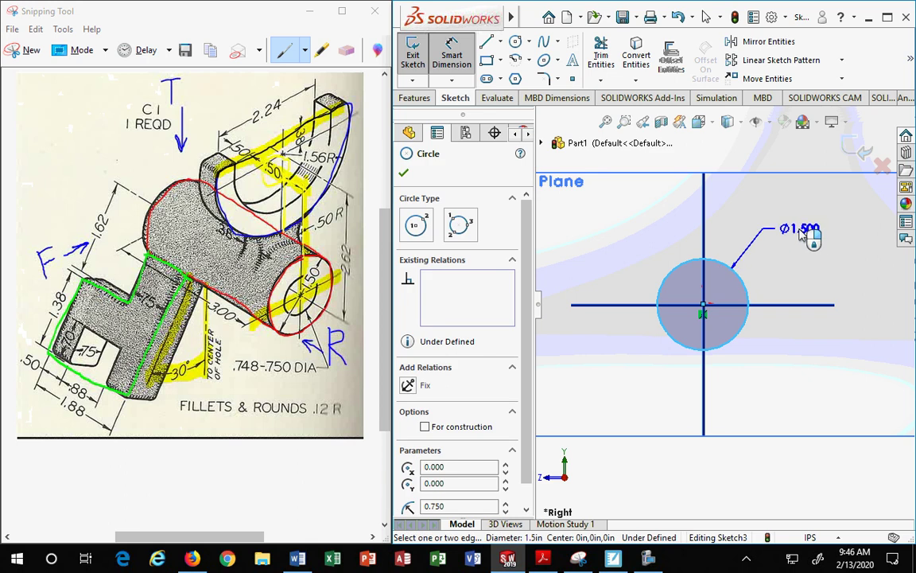
left_click(816, 237)
left_click(823, 310)
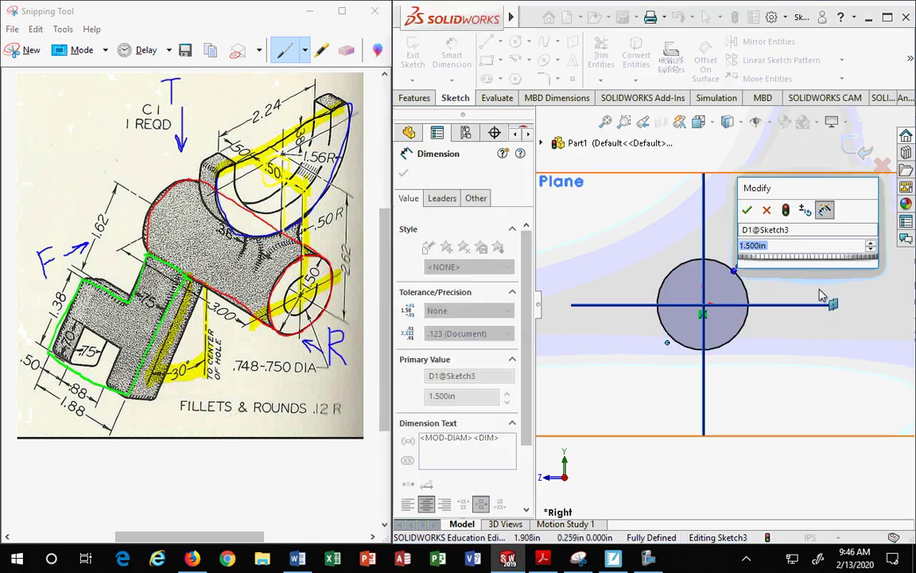
left_click(747, 210)
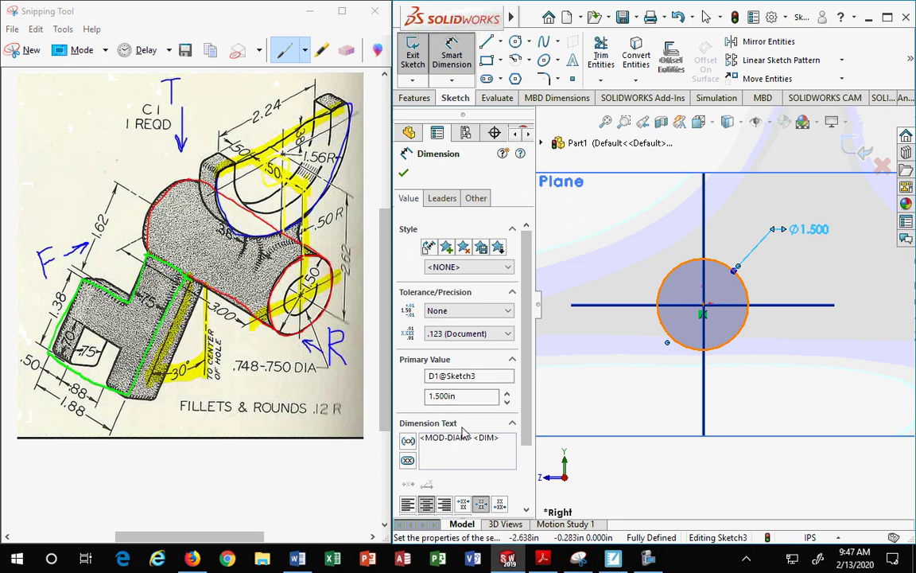
left_click(731, 368)
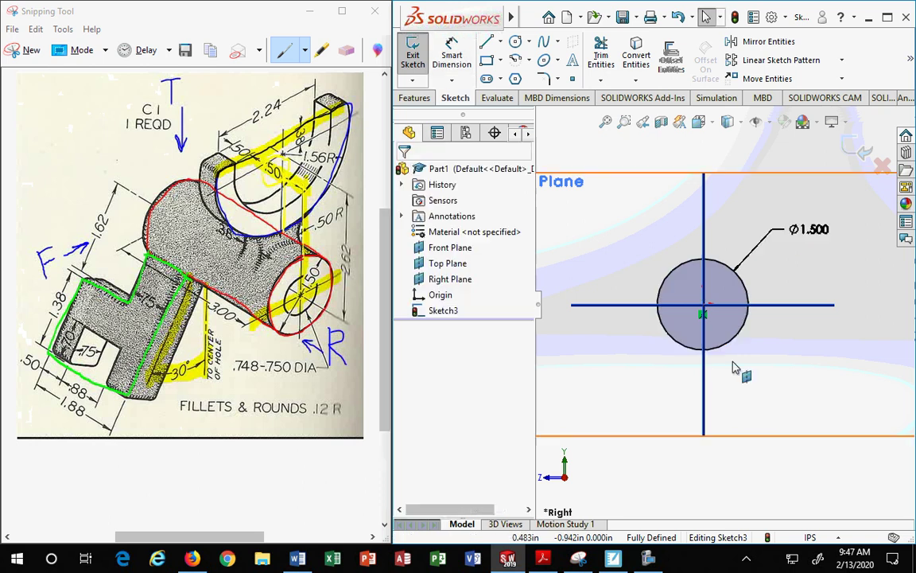
Delete the circle's diameter dimension
left_click(762, 222)
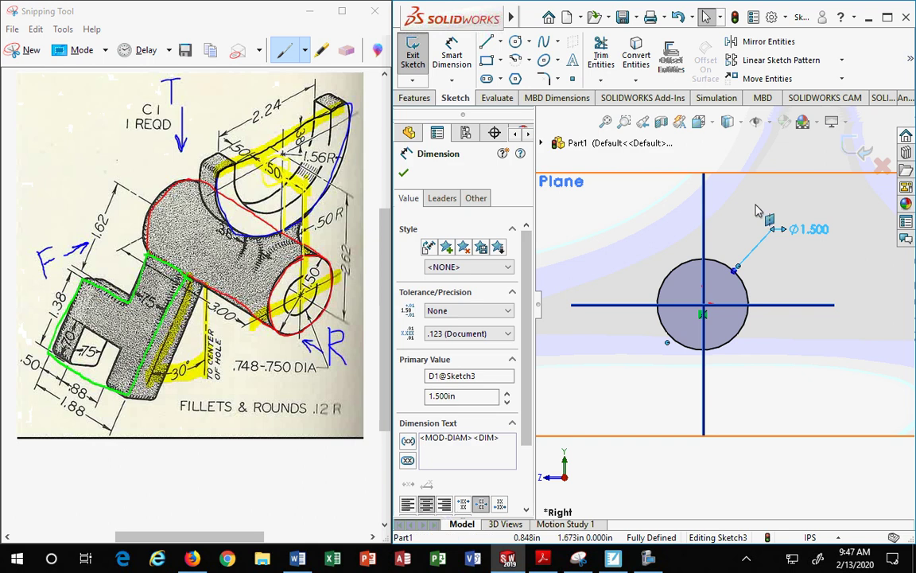
left_click(759, 211)
left_click(457, 313)
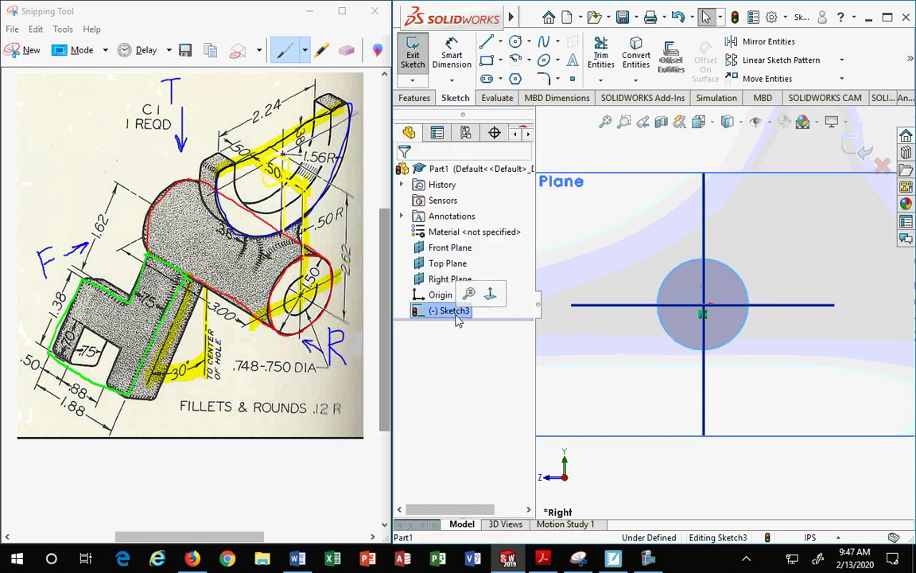
left_click(650, 357)
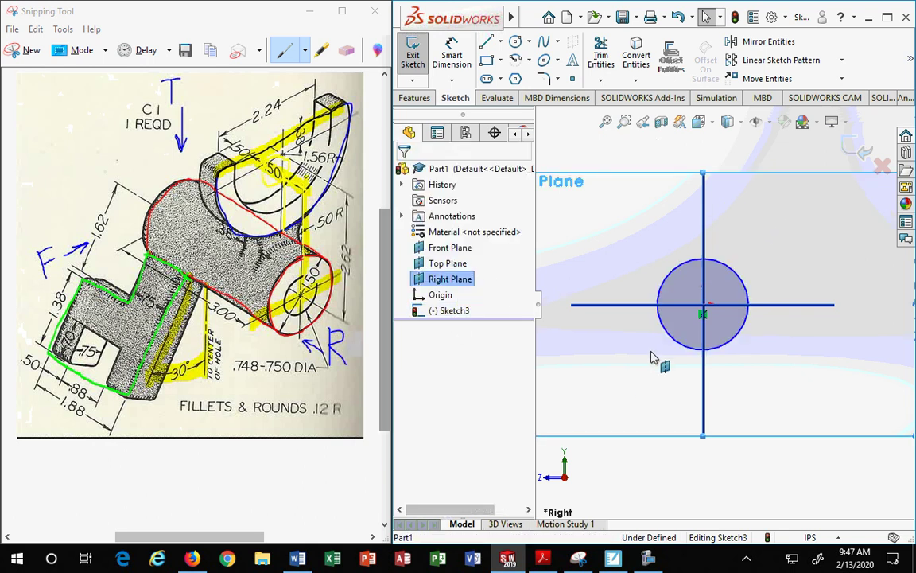
Set the radius of the circle centred on the origin to .75 in
left_click(687, 347)
left_click(467, 445)
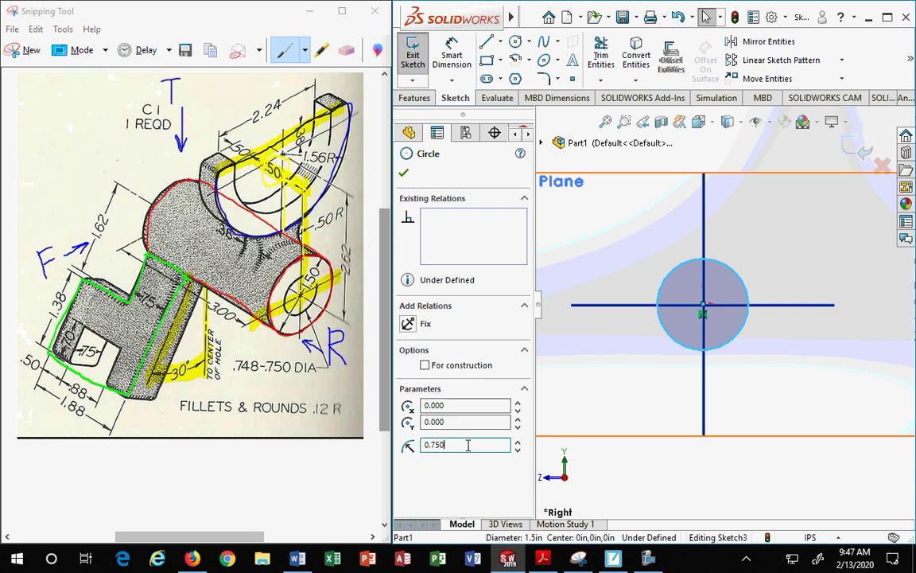
double_click(467, 446)
type(".75")
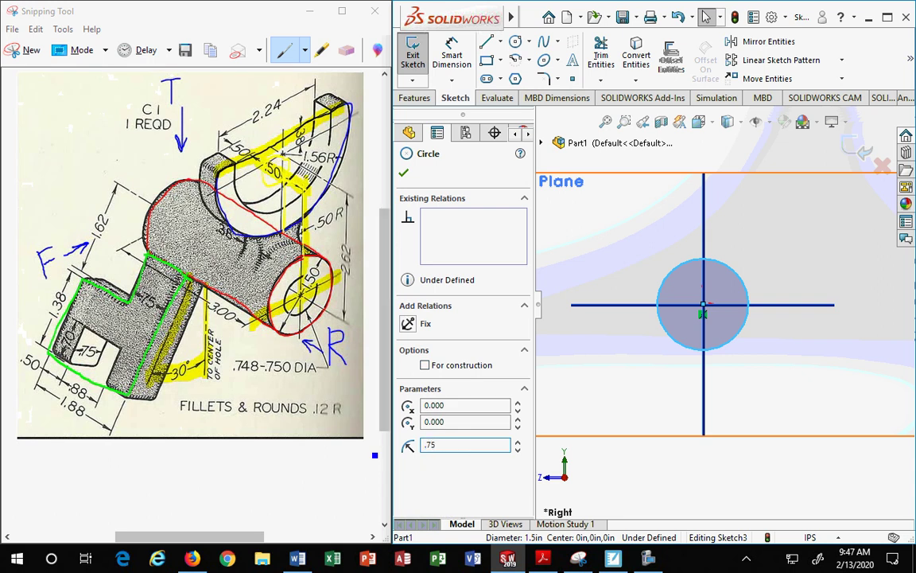
key("Return")
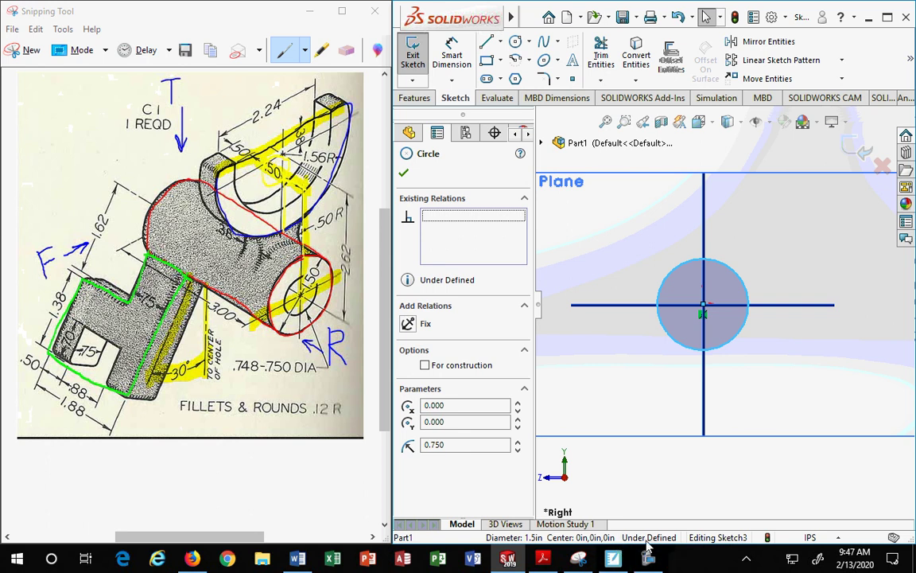
Add a 1.500 in diameter dimension to the circle and inspect its existing relations
left_click(888, 17)
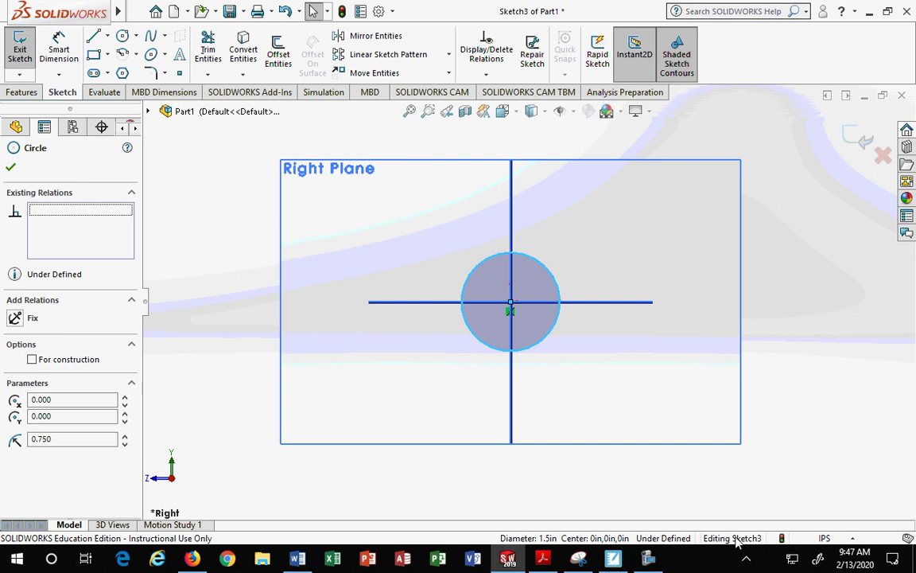
left_click(61, 54)
left_click(552, 272)
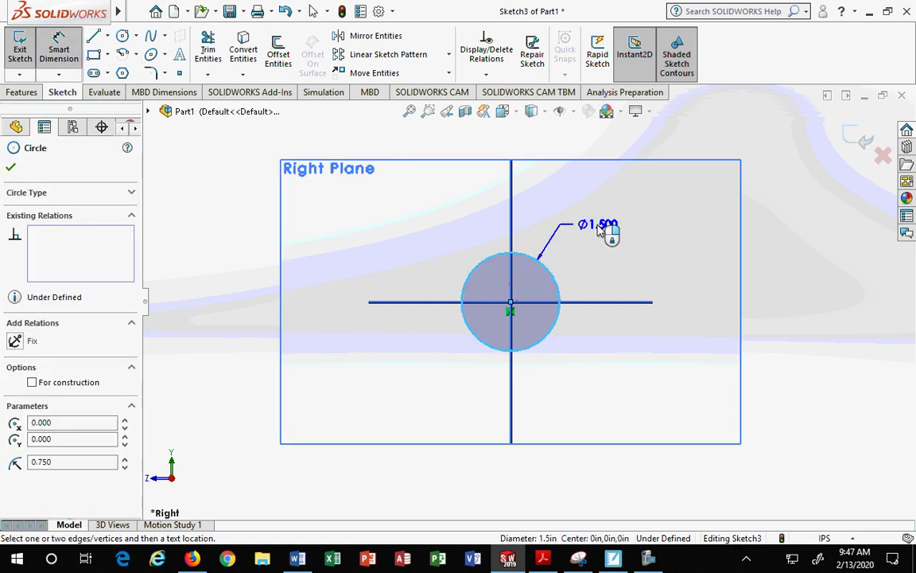
left_click(605, 229)
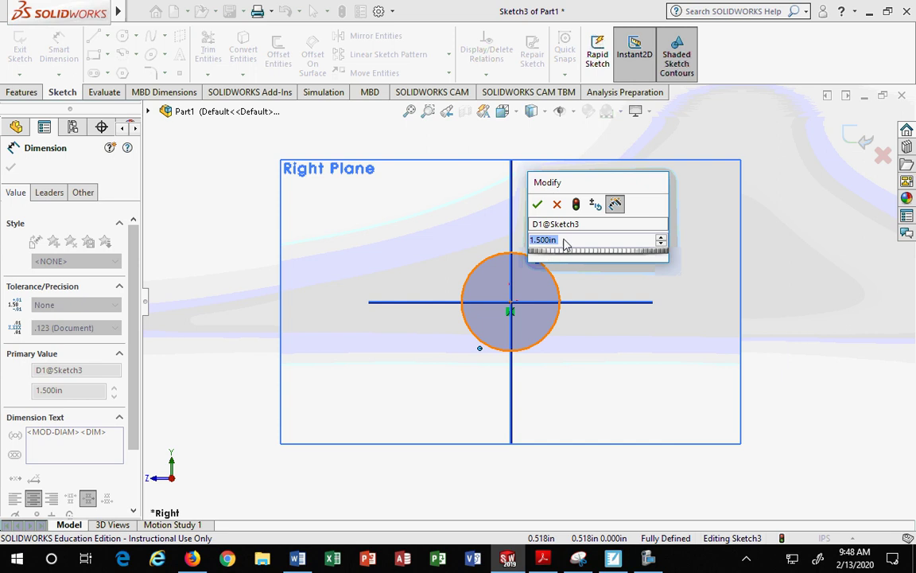
left_click(538, 205)
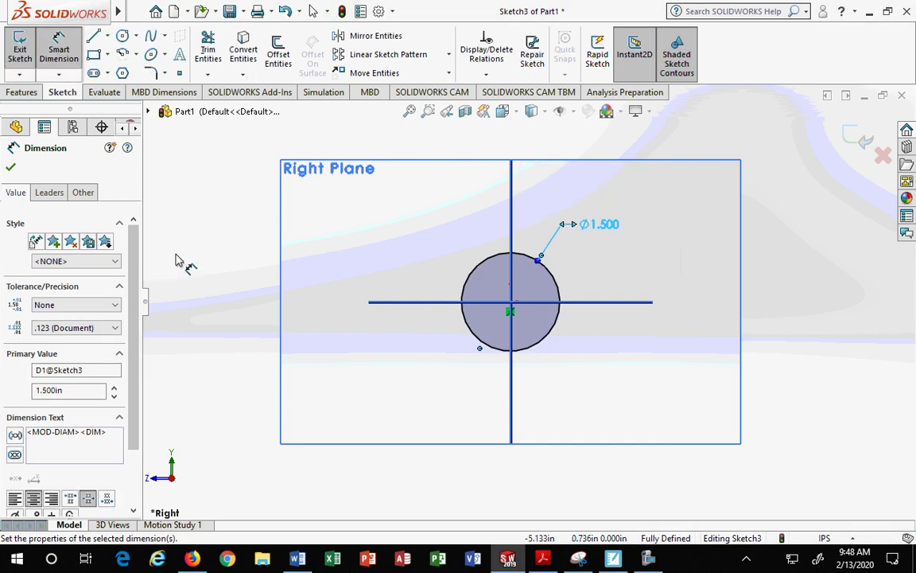
key("Escape")
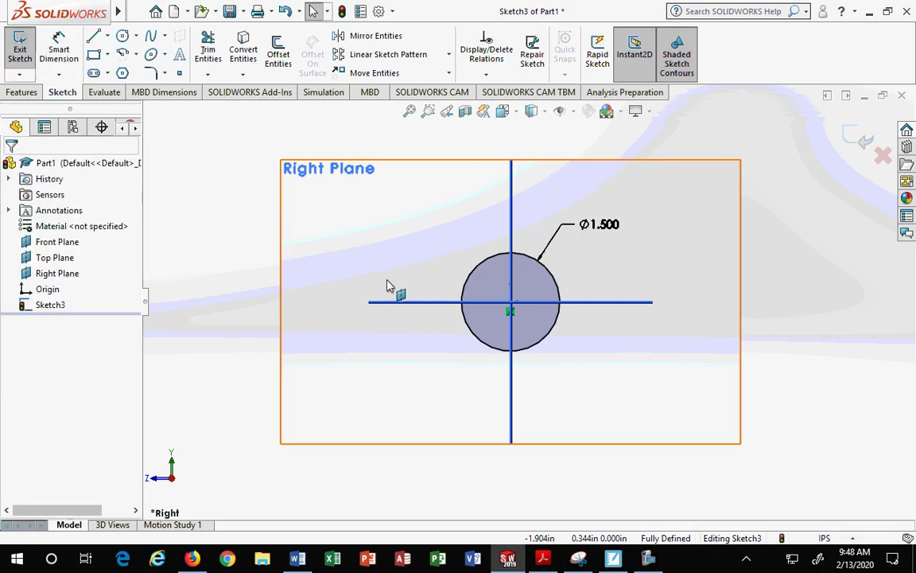
left_click(484, 266)
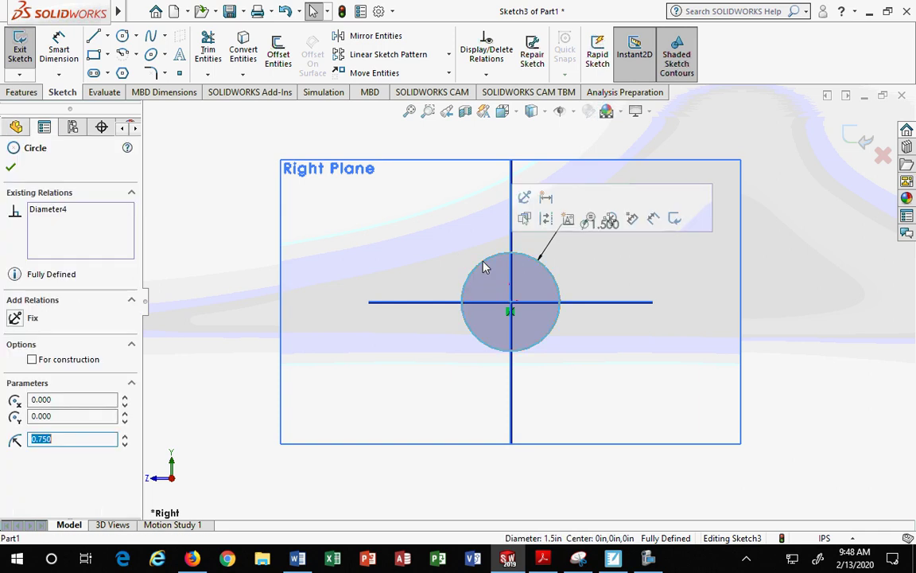
left_click(44, 210)
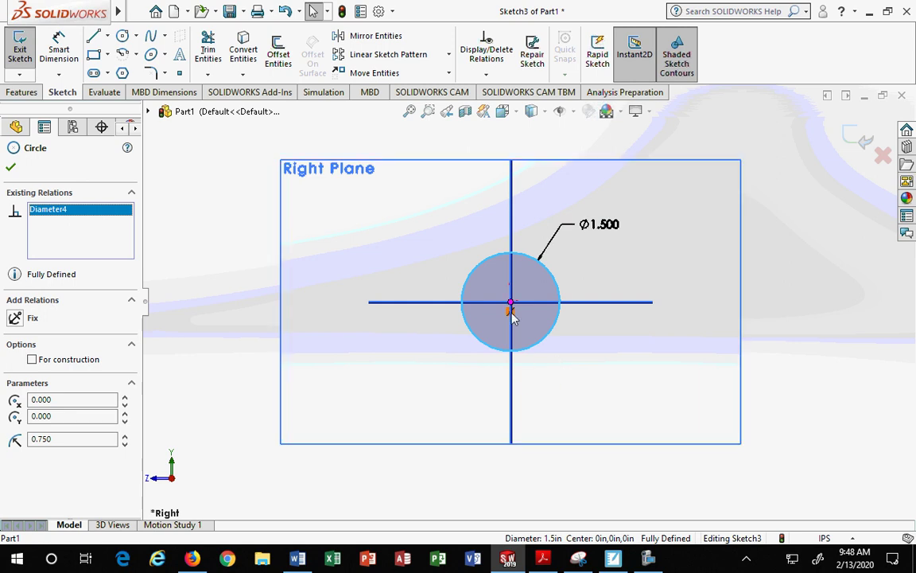
key("Escape")
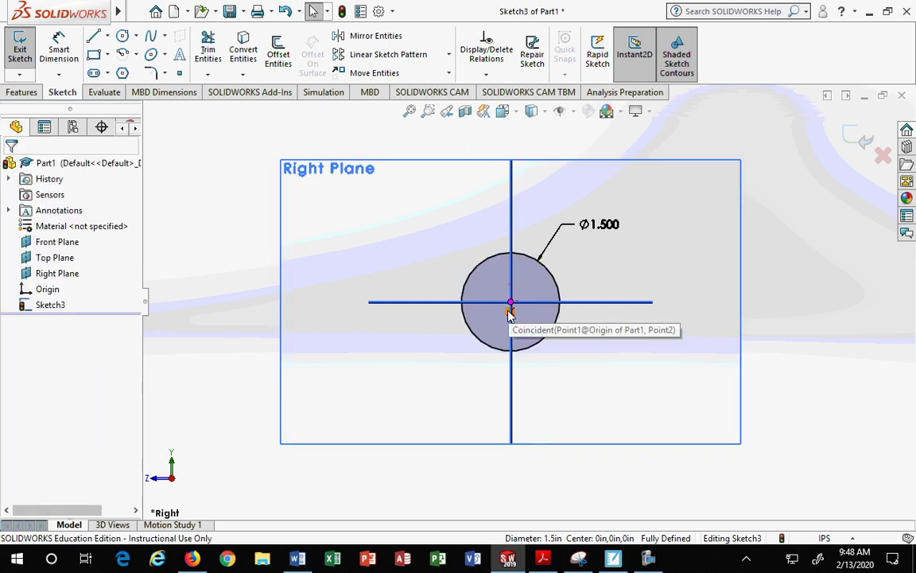
left_click(607, 370)
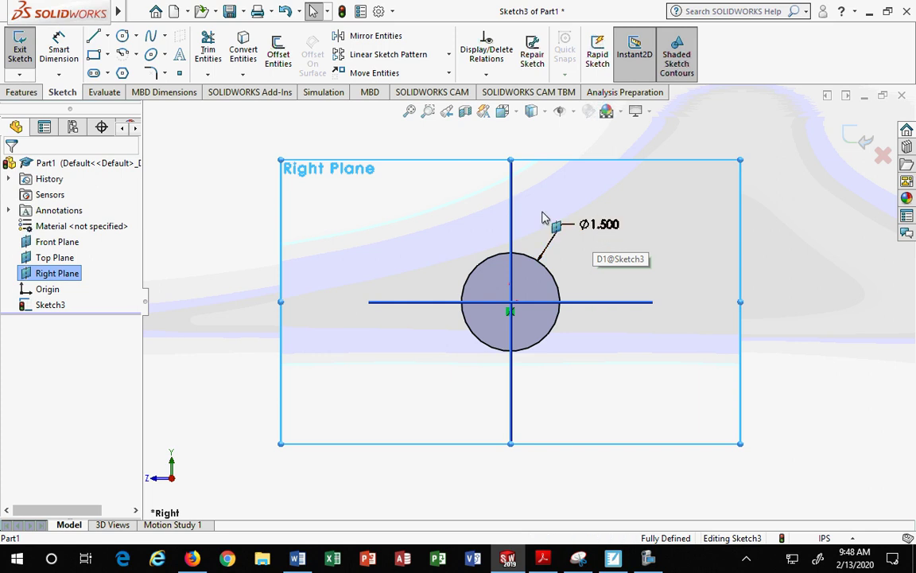
Start a boss extrusion of the circle and ring the 3.00 length on the reference drawing in Snipping Tool
left_click(24, 93)
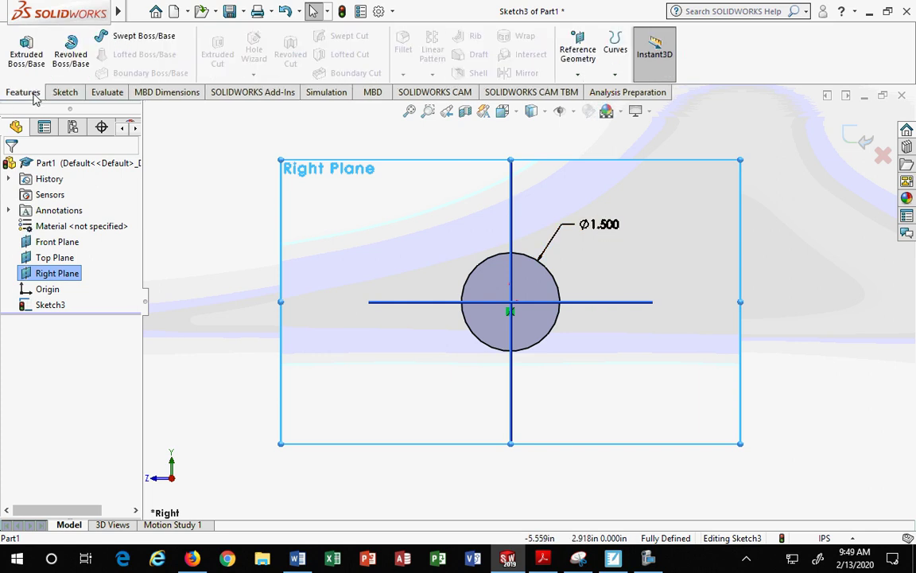
left_click(32, 62)
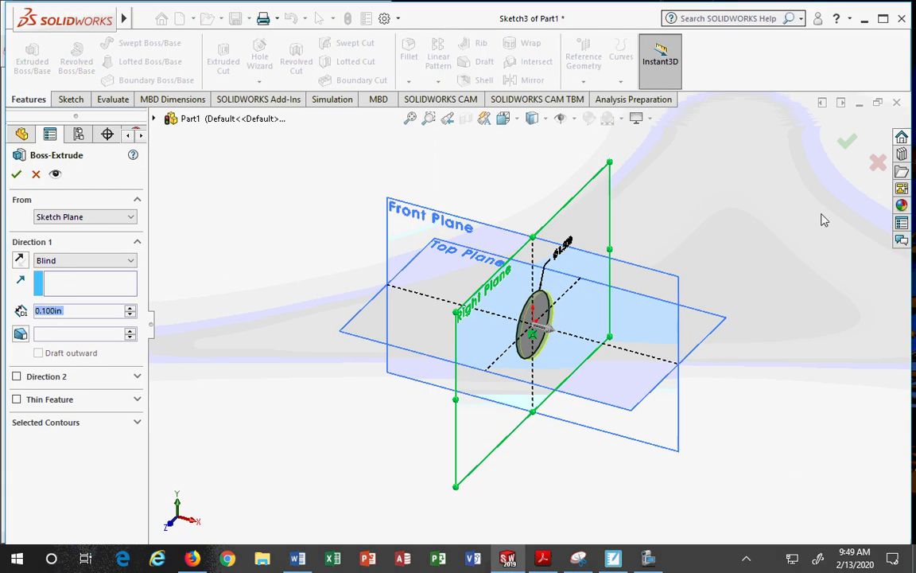
left_click_drag(901, 282, 915, 283)
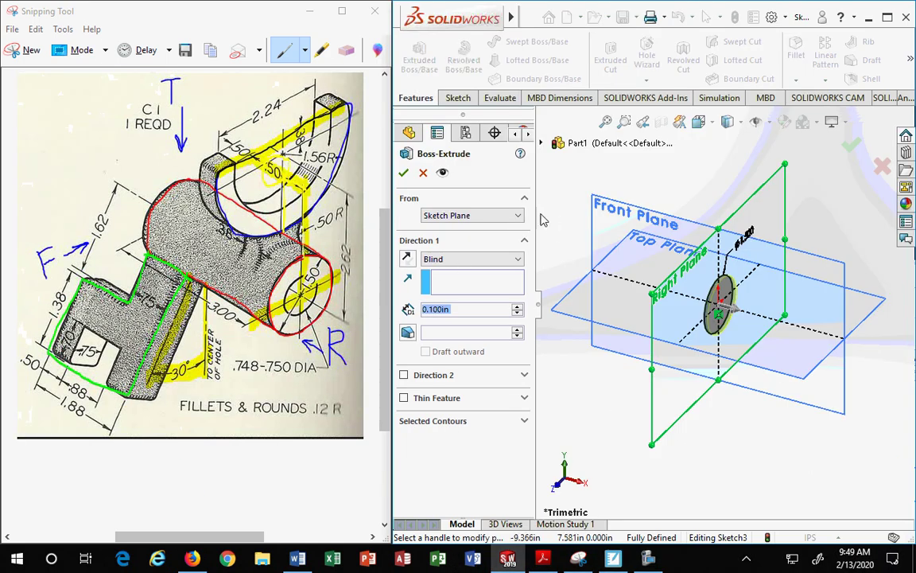
left_click_drag(537, 227, 509, 214)
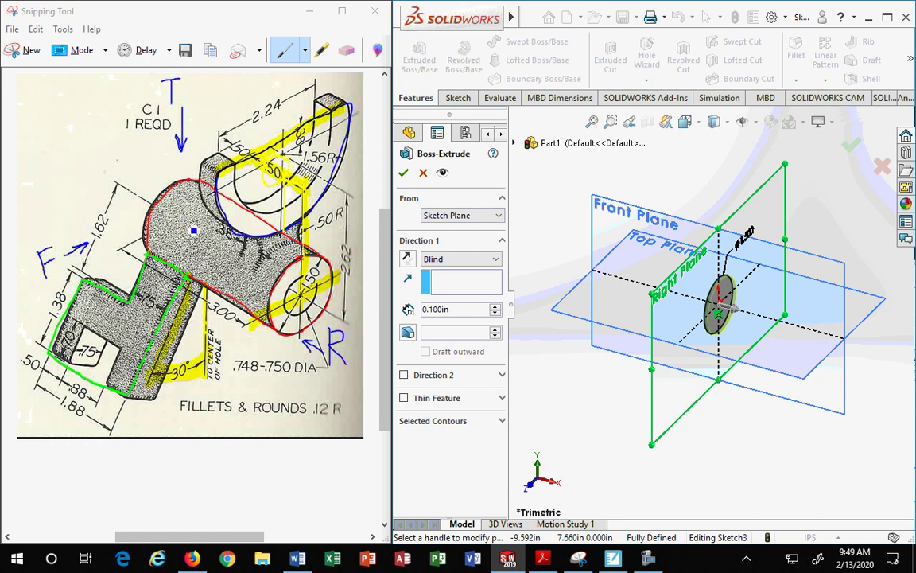
left_click(232, 308)
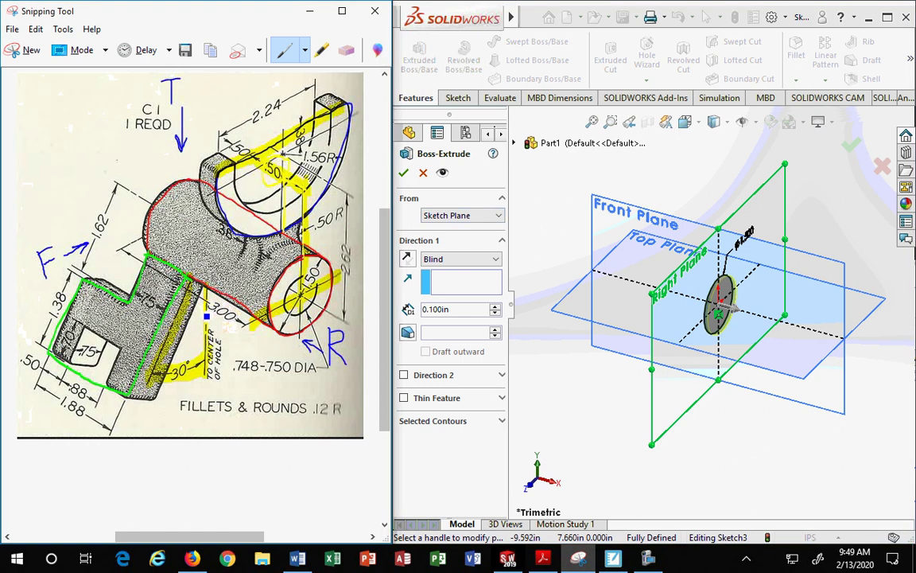
mouse_move(217, 302)
left_mouse_down()
mouse_move(246, 324)
mouse_move(211, 304)
left_mouse_up()
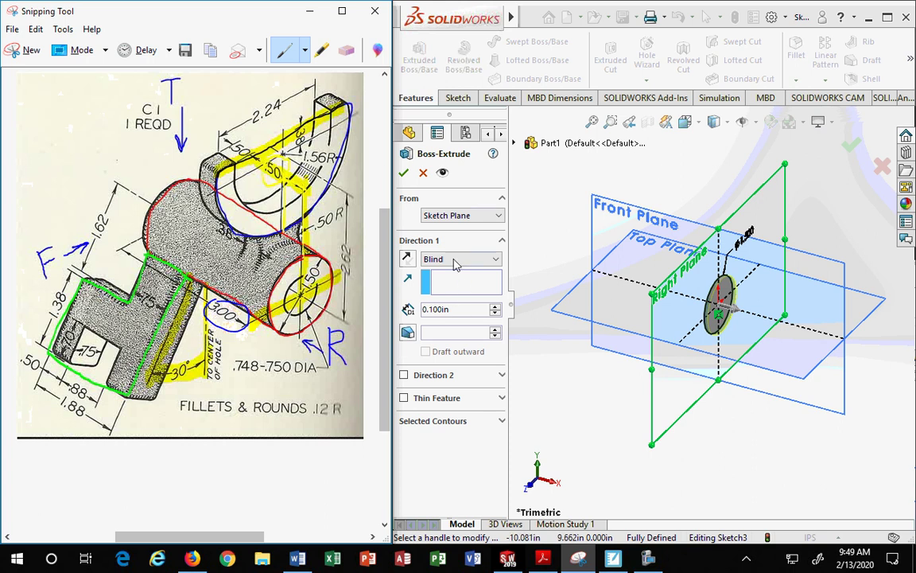
Set the boss extrusion in SOLIDWORKS to a blind depth of 3 in
left_click(443, 262)
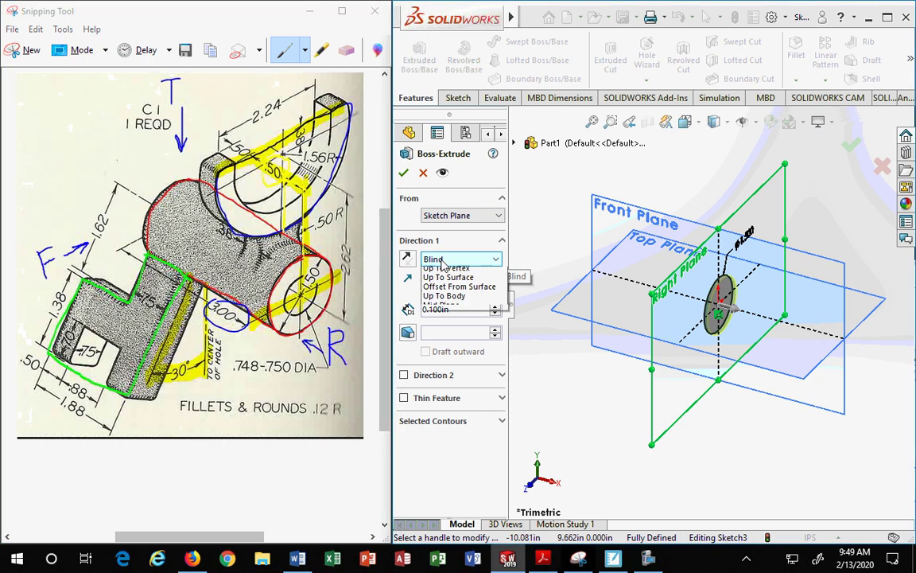
left_click(445, 275)
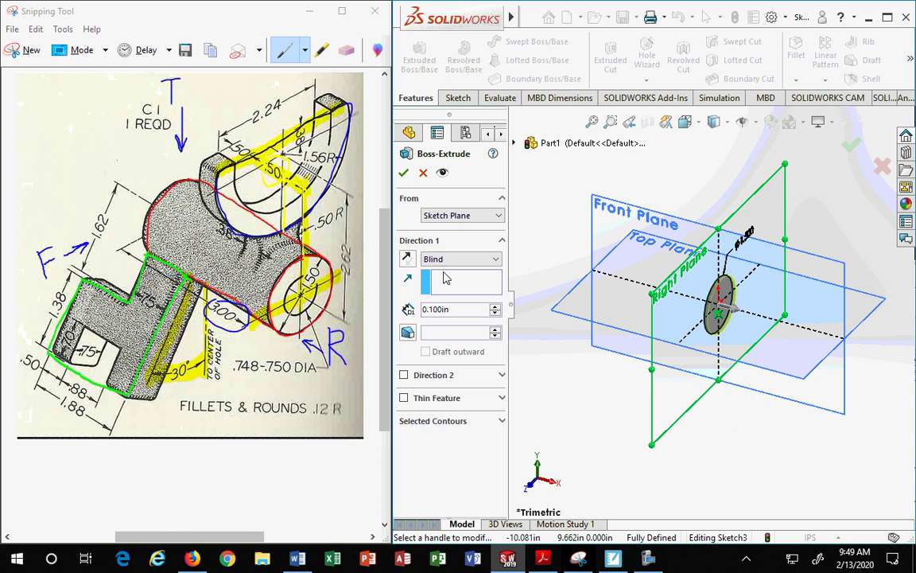
double_click(456, 310)
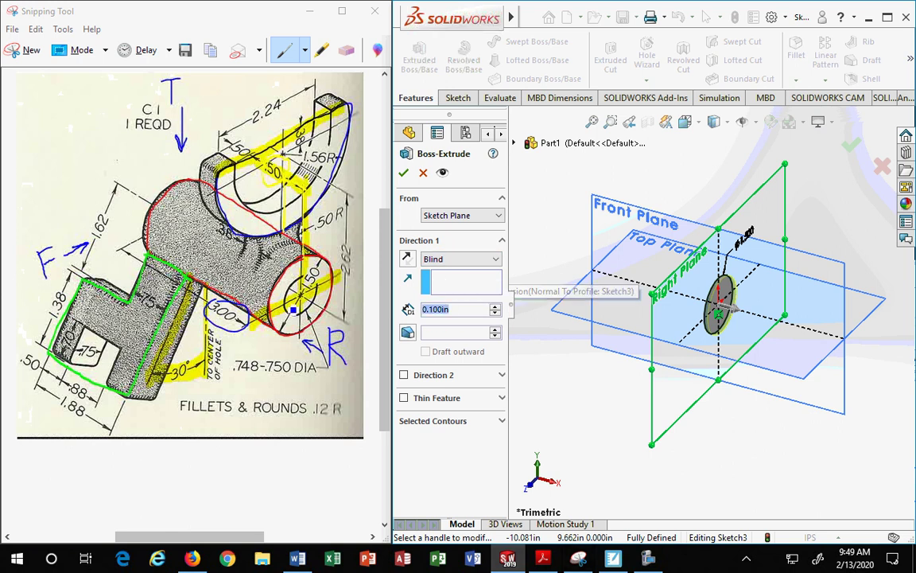
type("3")
key("Return")
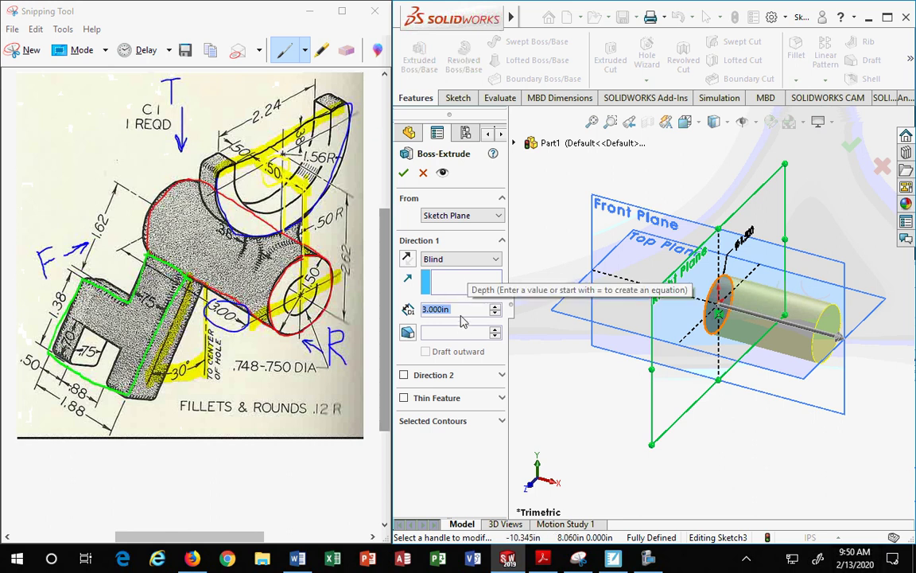
Preview the extrusion in the reversed direction and restore the original direction
left_click(407, 259)
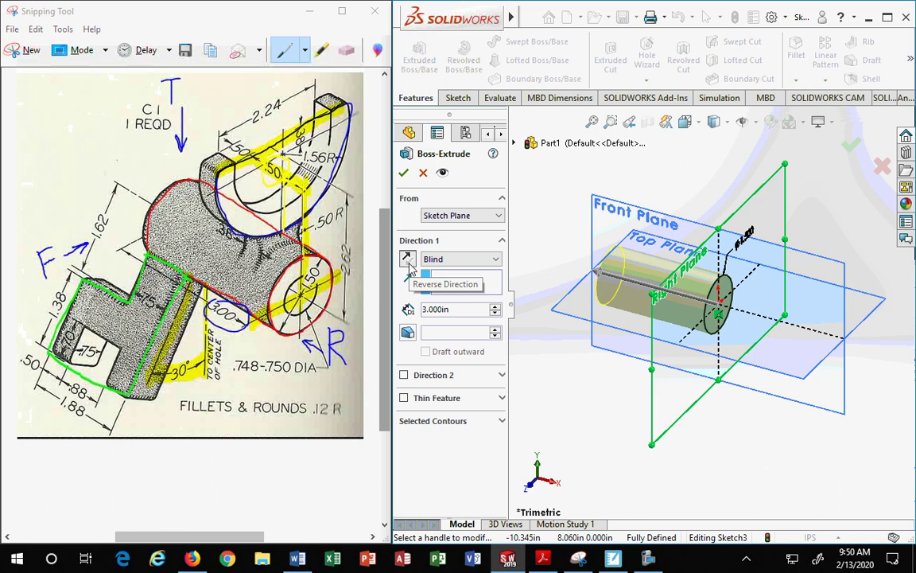
left_click(407, 260)
left_click(407, 260)
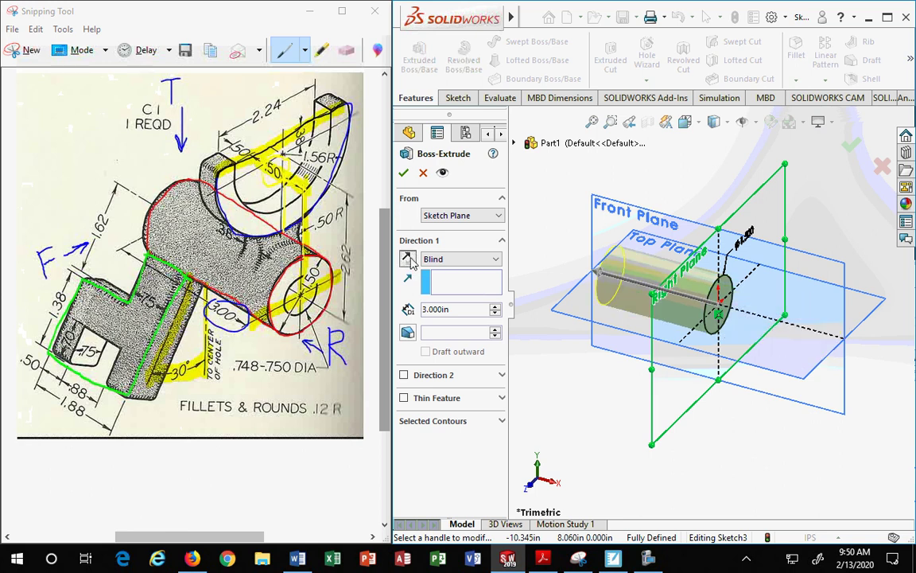
left_click(407, 260)
left_click(407, 260)
left_click(408, 263)
left_click(409, 263)
left_click(407, 260)
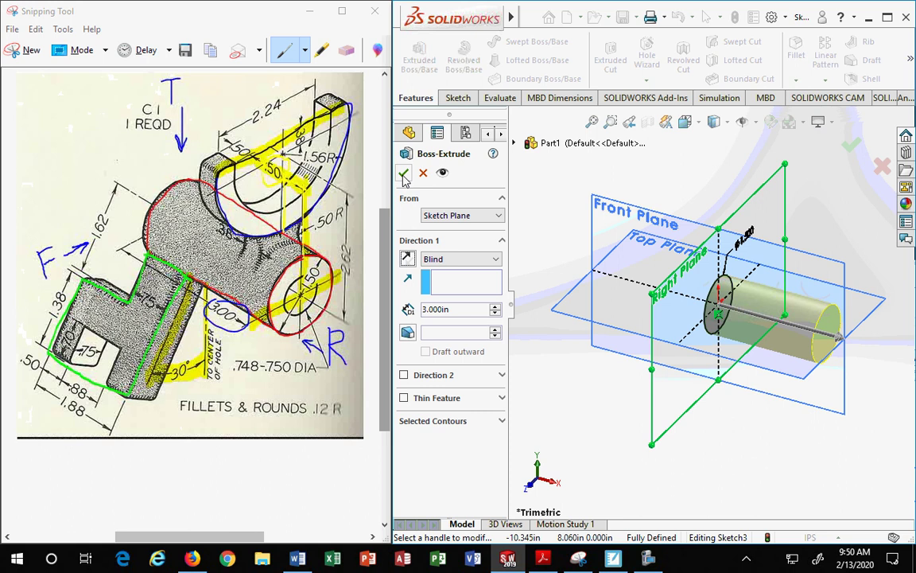
Complete the blind boss extrusion of the circle and clear the selection
left_click(404, 175)
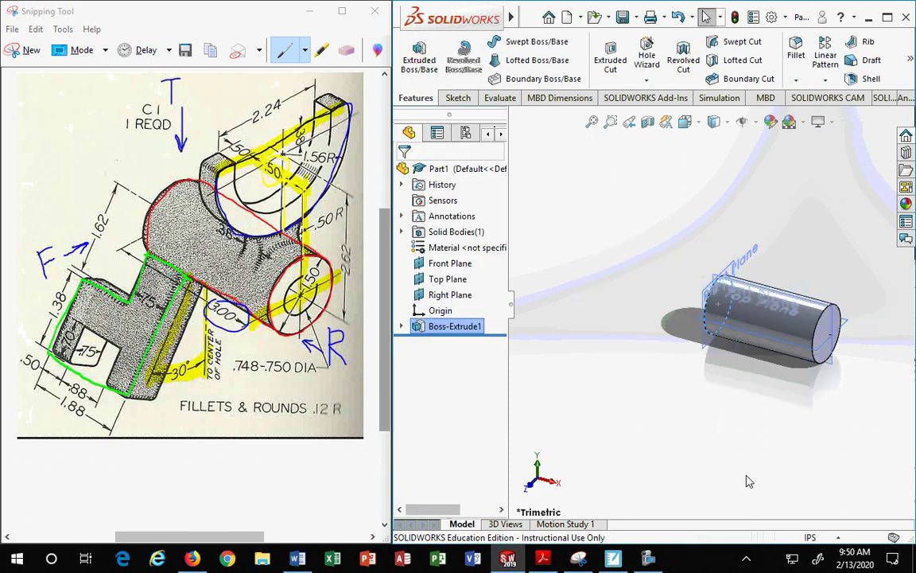
left_click(704, 397)
Start a new sketch on the cylinder's end face opposite the Right Plane and orient the view normal to it
middle_click_drag(797, 409, 855, 364)
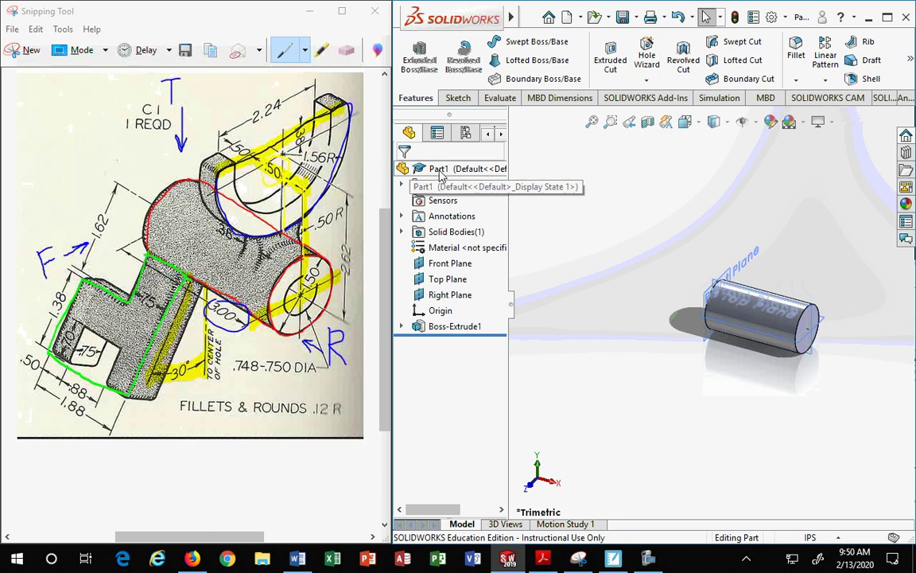
scroll(836, 343, "up", 1)
scroll(834, 346, "down", 5)
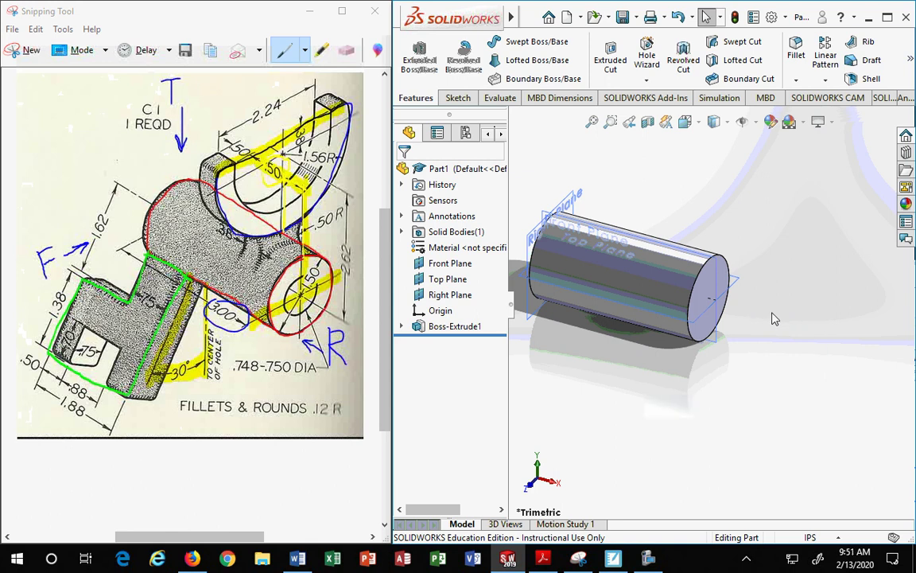
left_click(703, 288)
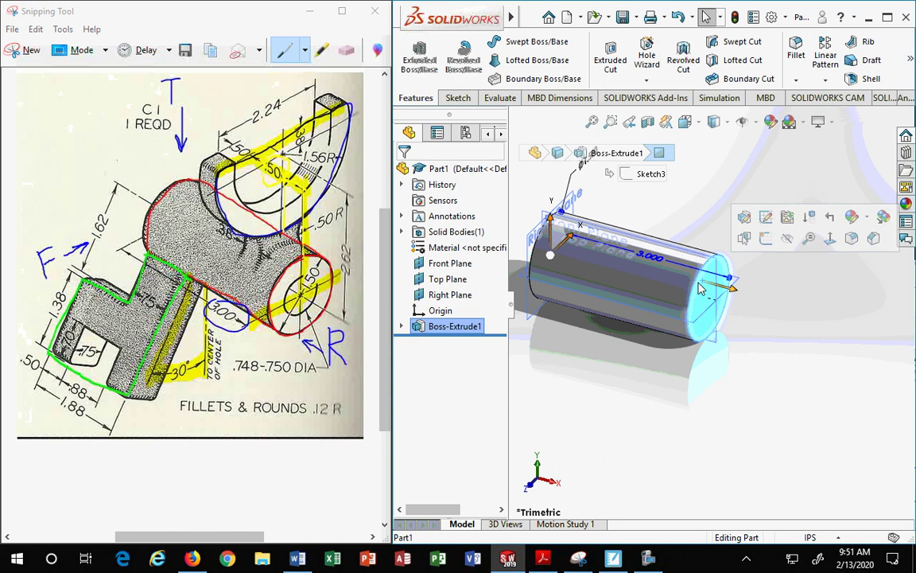
left_click(765, 238)
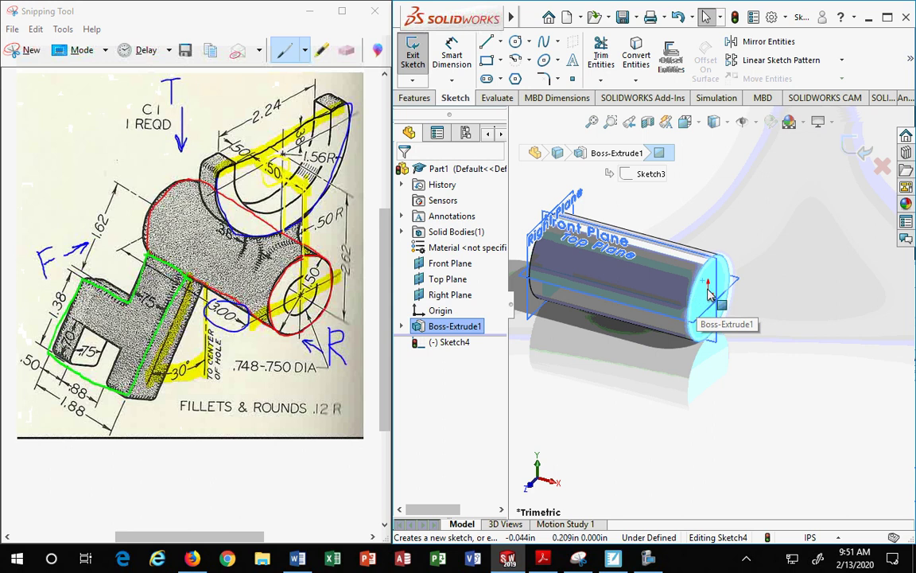
left_click(699, 124)
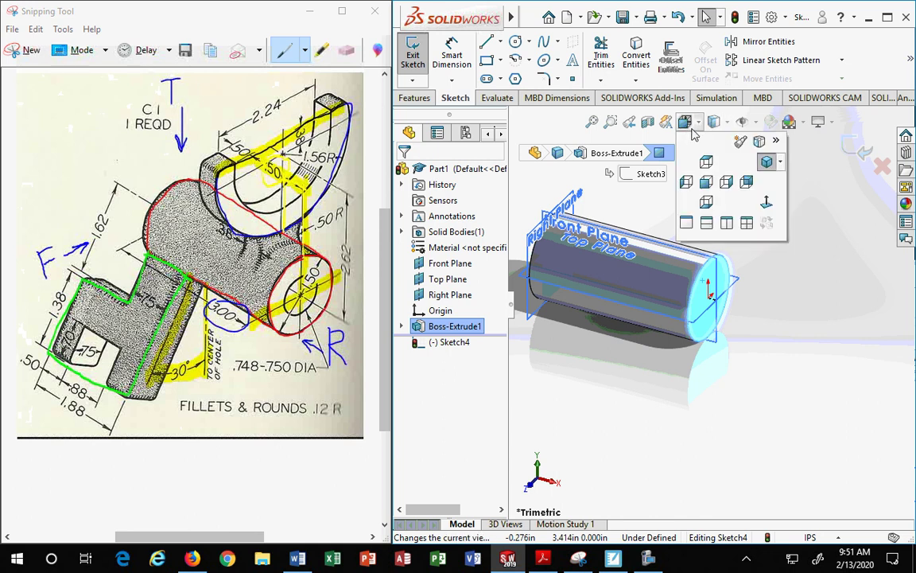
left_click(769, 205)
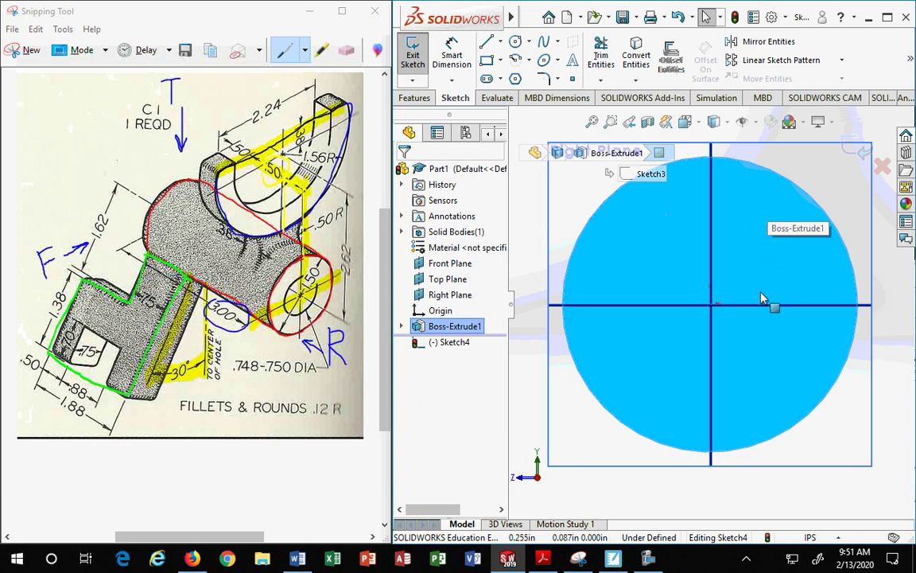
left_click(687, 121)
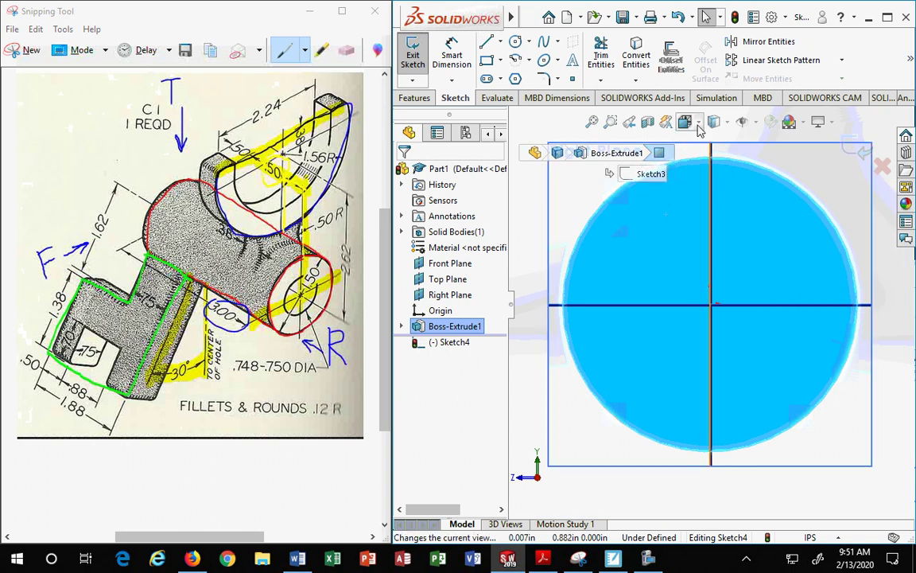
scroll(805, 210, "up", 3)
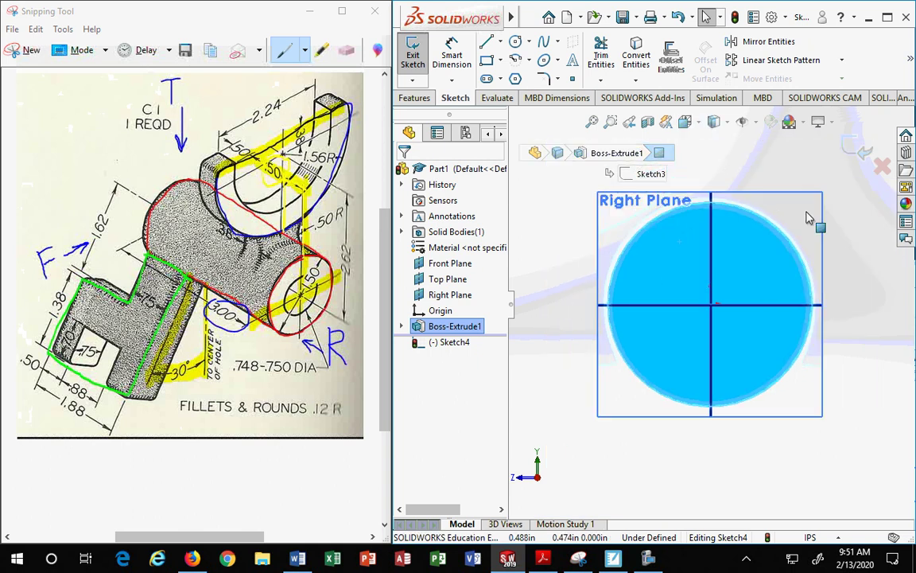
left_click(820, 216)
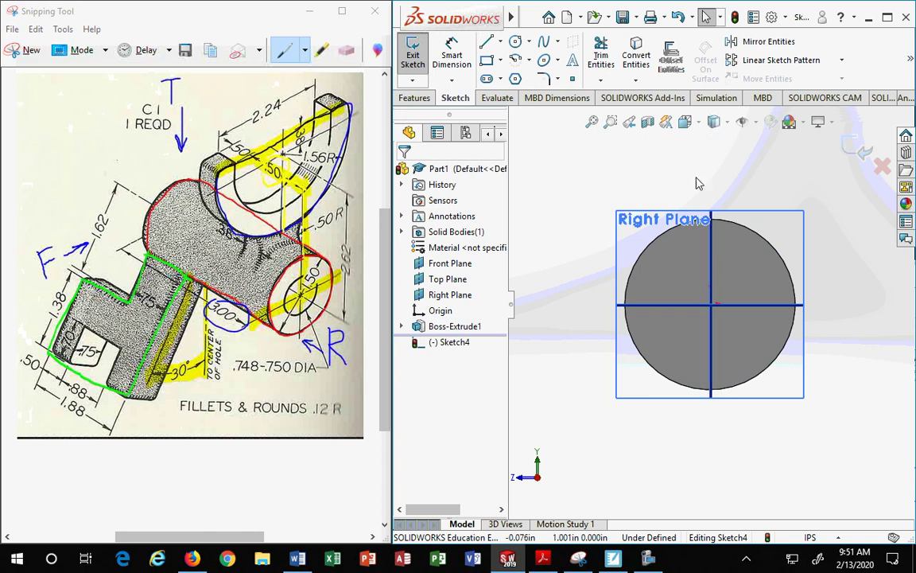
Sketch a circle with a radius of about 0.87 in above the cylinder, its centre about 2.12 in above the origin
left_click(516, 41)
scroll(733, 256, "up", 3)
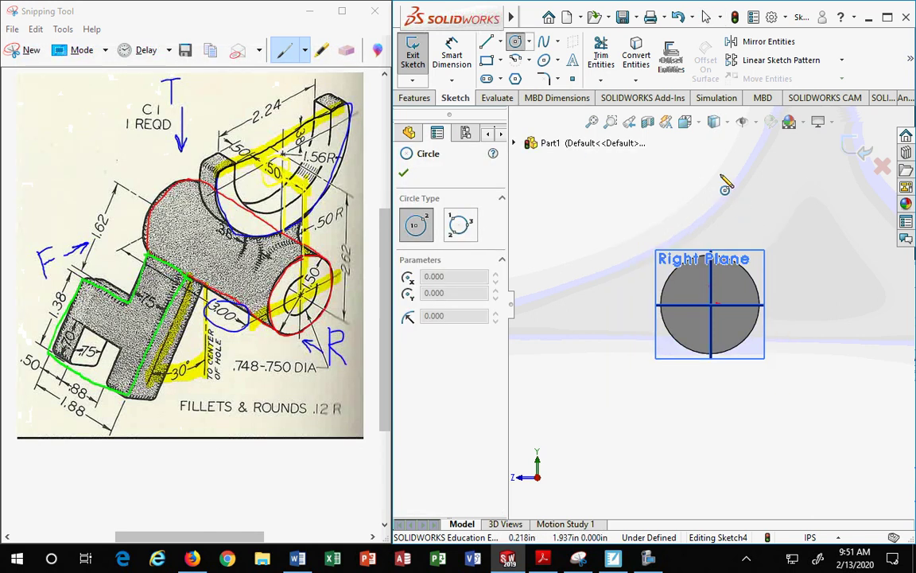
left_click(690, 165)
left_click(726, 209)
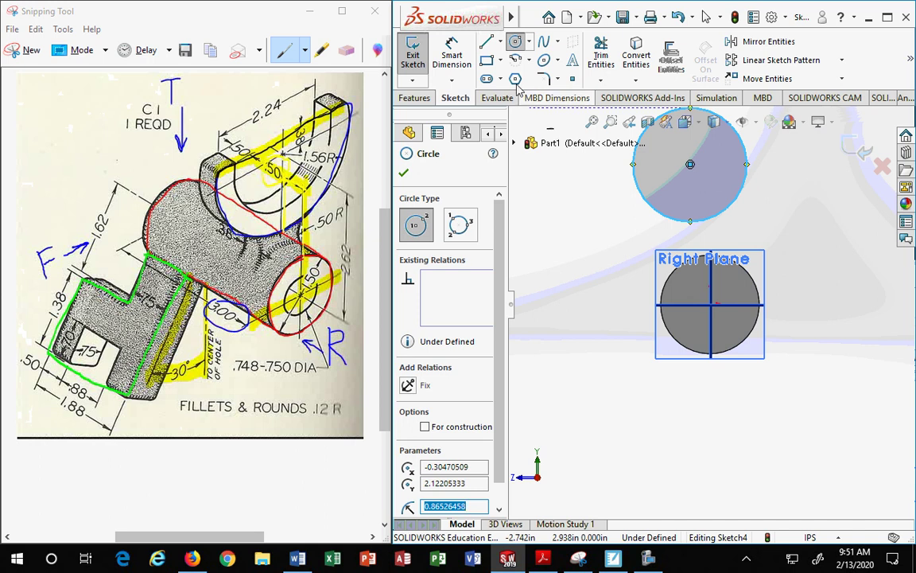
key("Escape")
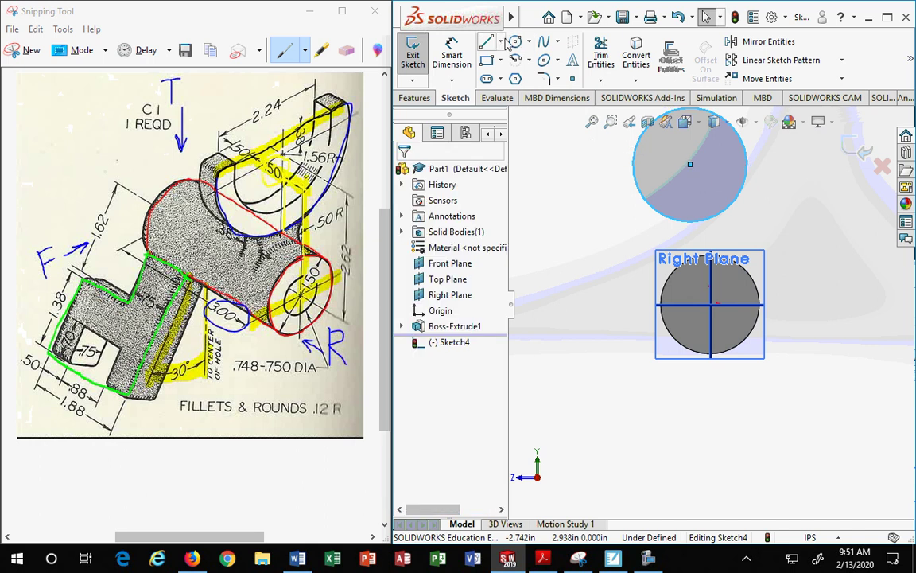
Draw a centerline from the origin to the centre of the circle above the cylinder
left_click(500, 43)
left_click(506, 75)
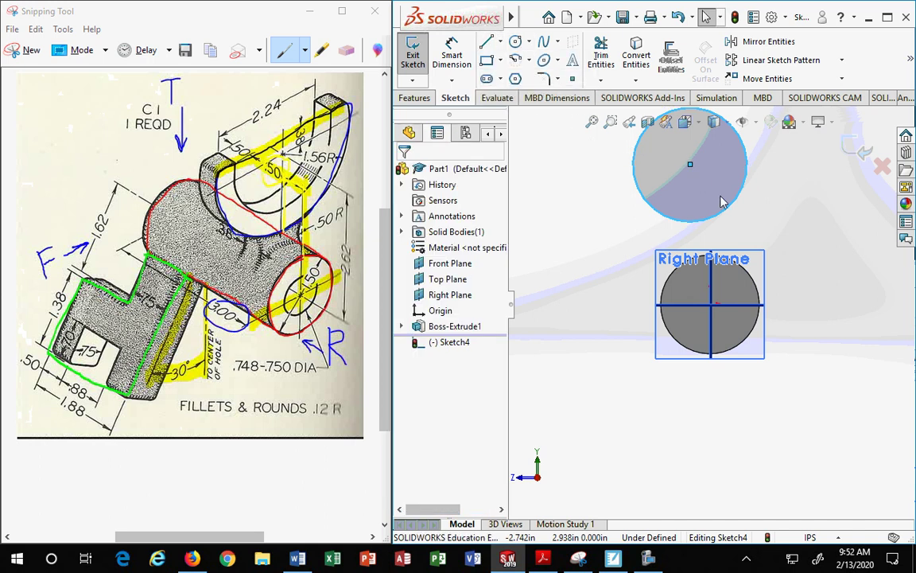
left_click(710, 307)
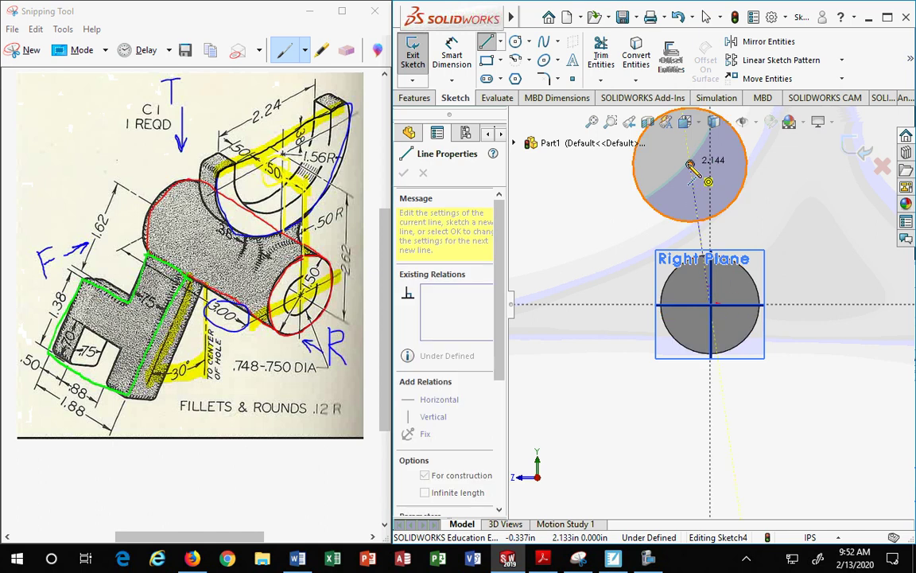
double_click(690, 164)
key("Escape")
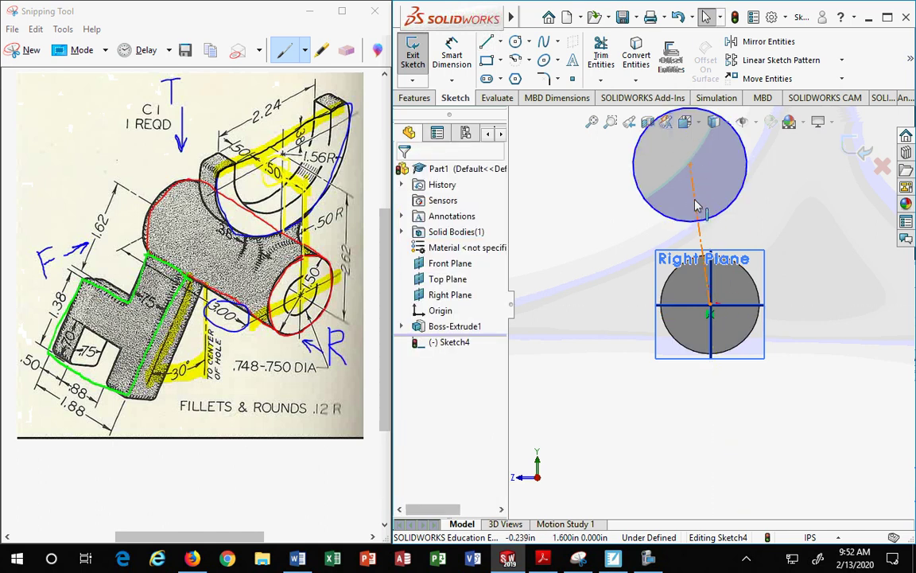
Add a vertical relation to the centerline between the origin and the circle's centre
left_click(697, 204)
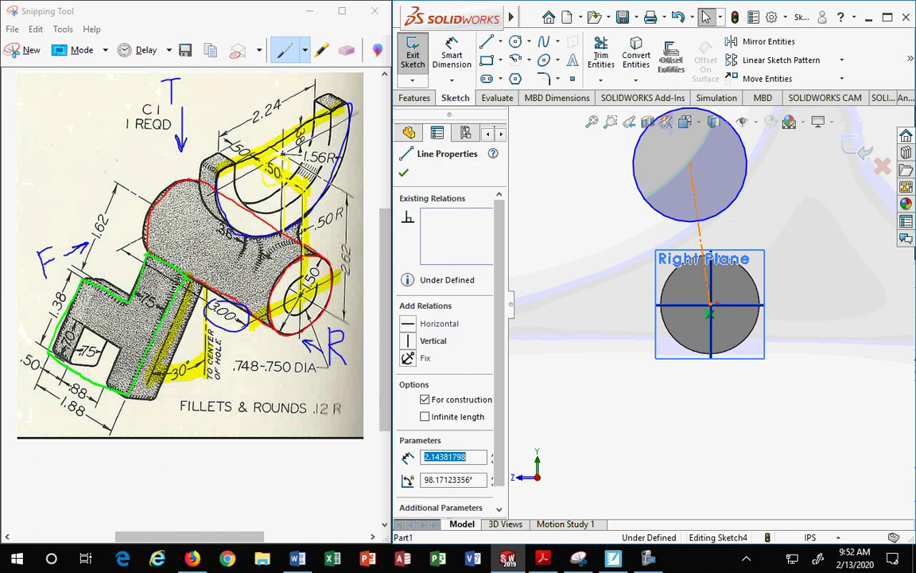
left_click(408, 341)
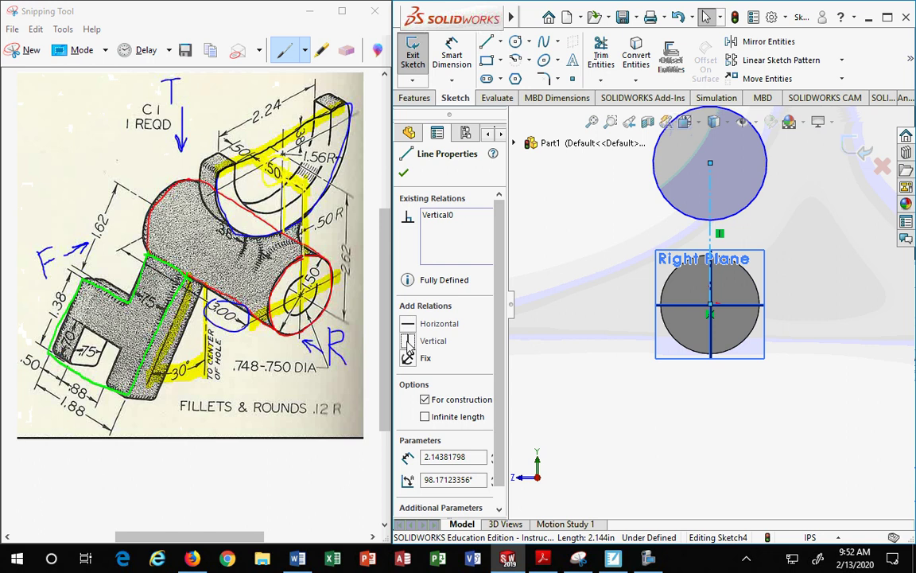
left_click(430, 306)
left_click(494, 309)
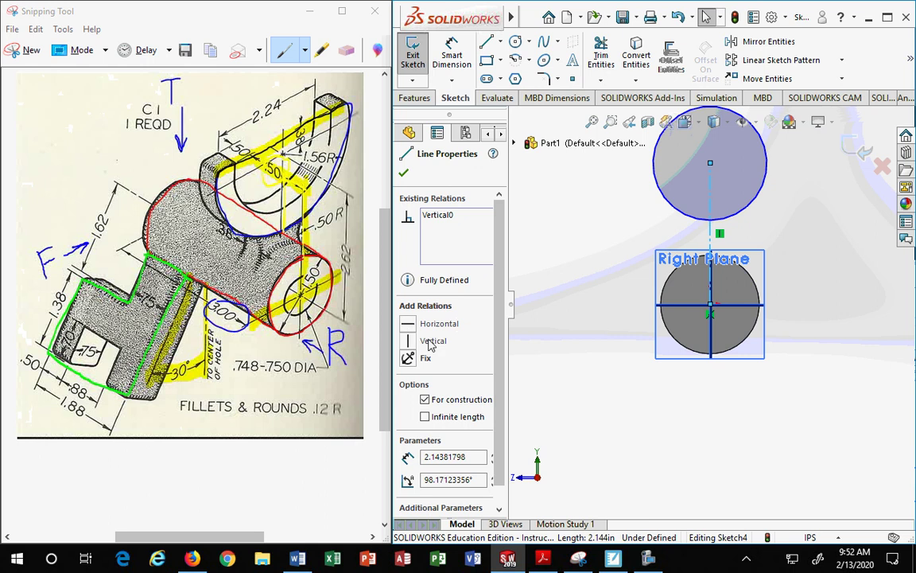
left_click(594, 269)
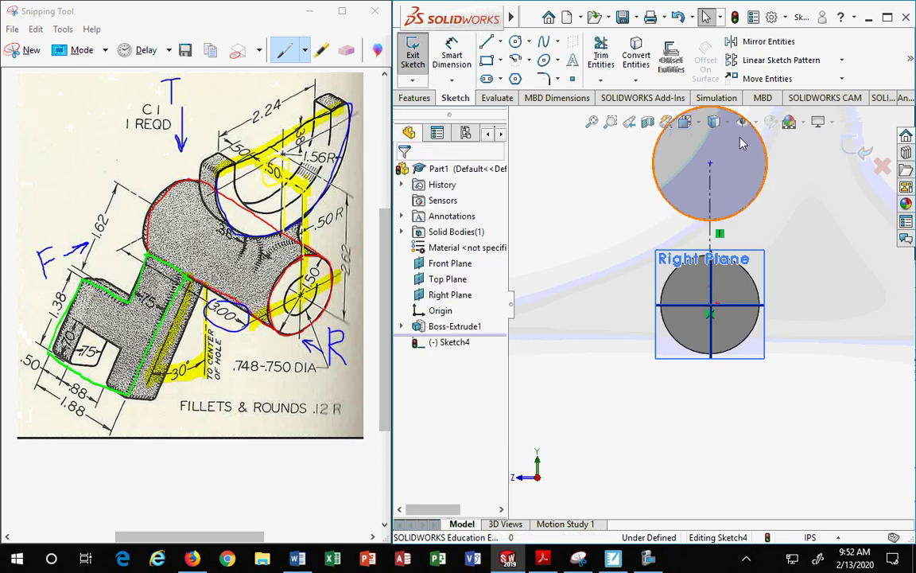
Extrude the sketched circle as a blind boss 0.5 in deep, reversed so it runs back over the cylinder
left_click(416, 98)
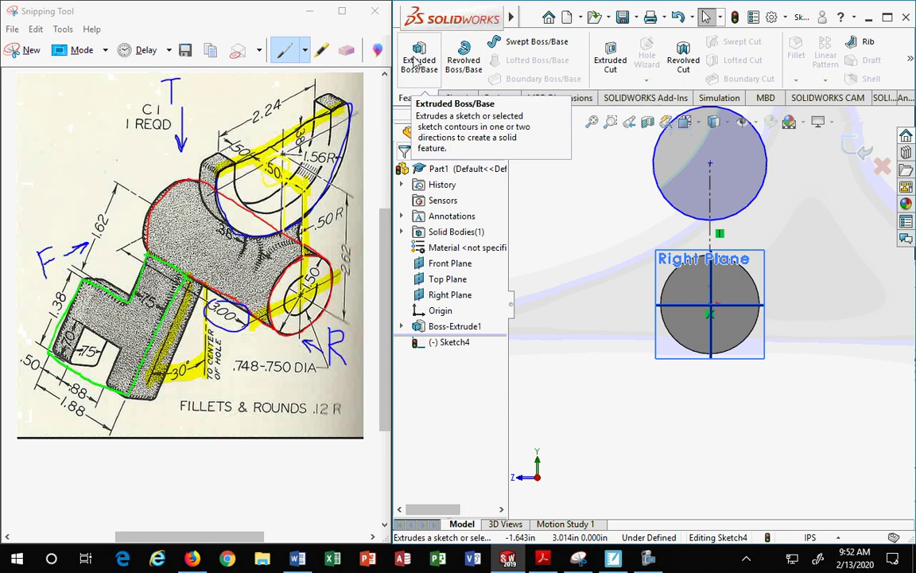
left_click(419, 57)
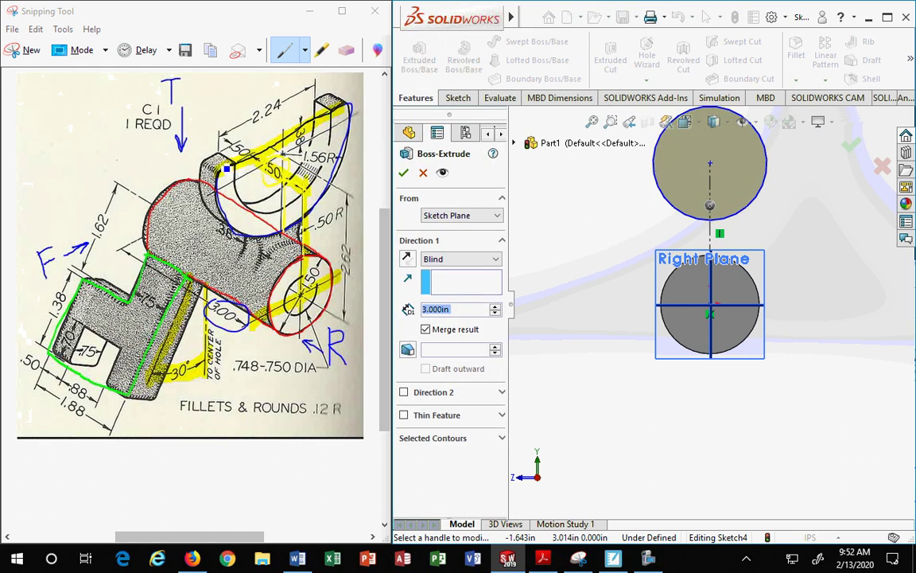
type(".5")
key("Return")
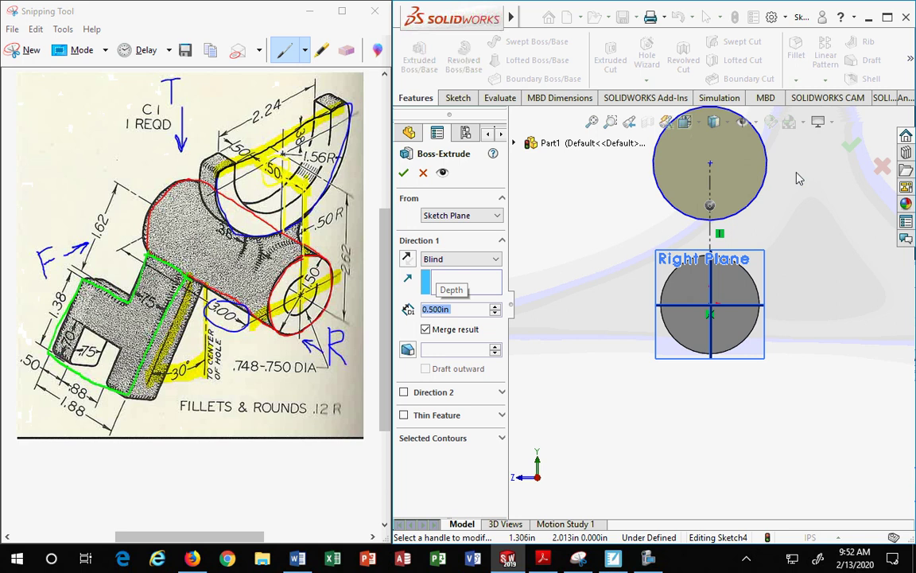
left_click(703, 126)
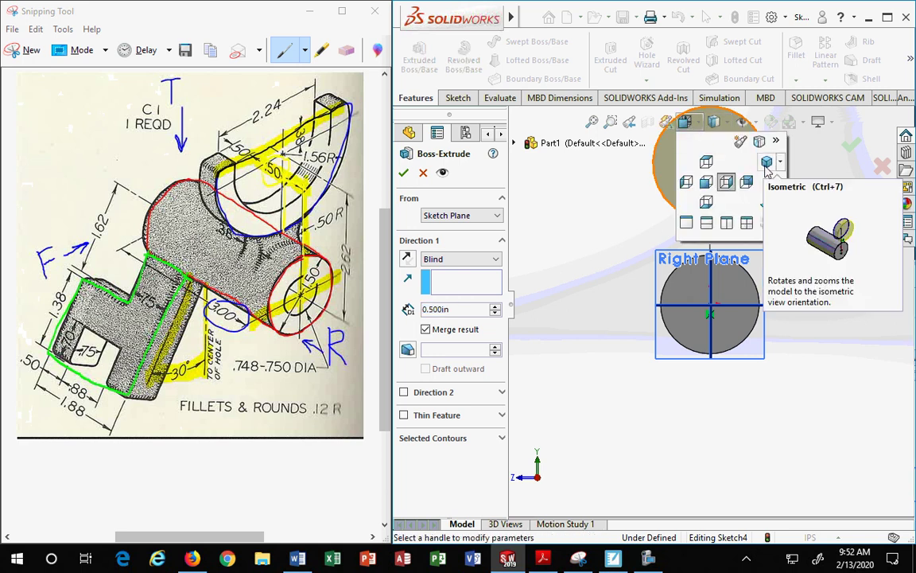
left_click(767, 163)
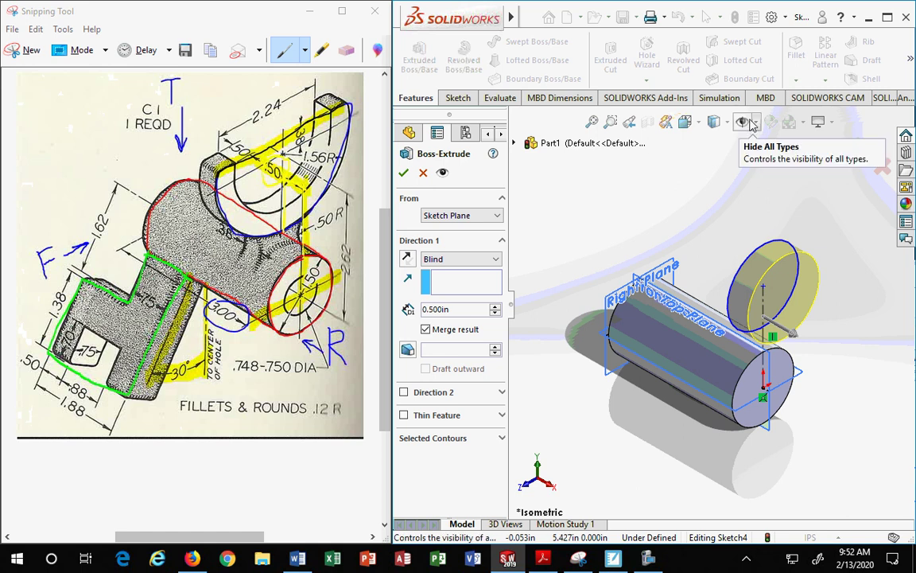
left_click(407, 260)
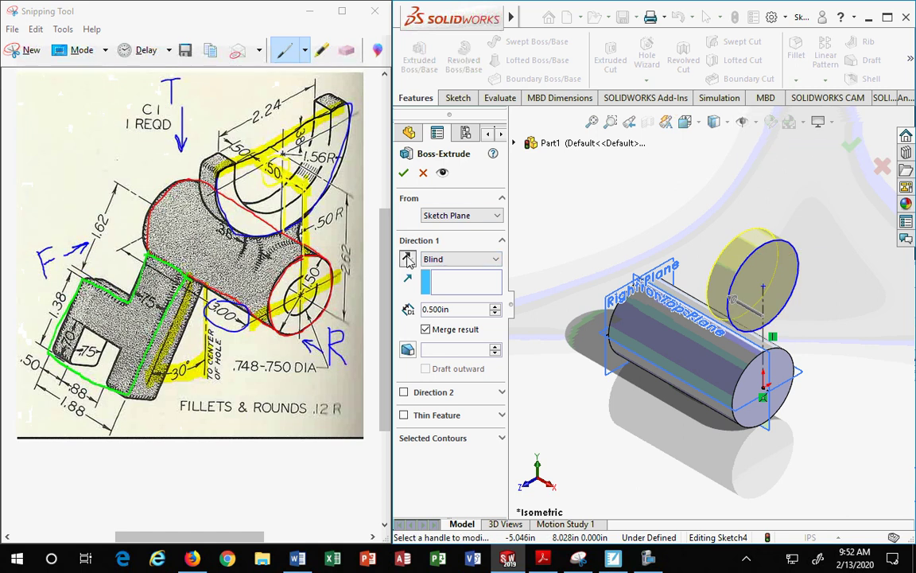
left_click(403, 172)
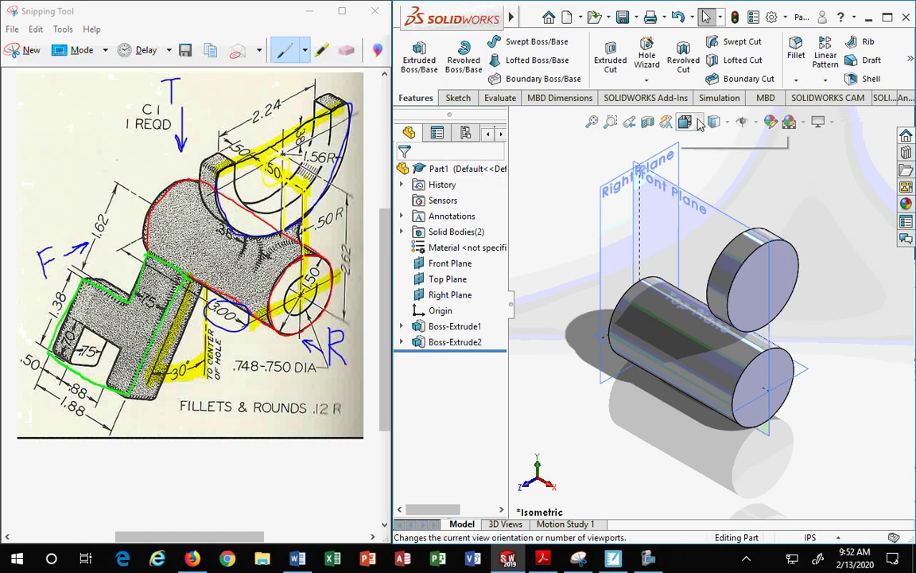
Delete the 0.5 in disc extrusion above the cylinder while keeping its sketch
left_click(685, 121)
left_click(727, 183)
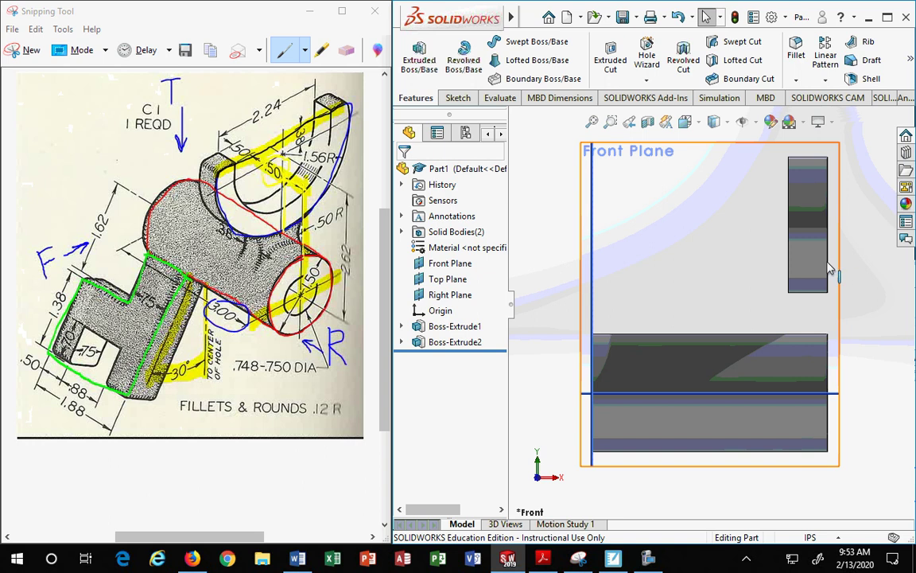
left_click(698, 125)
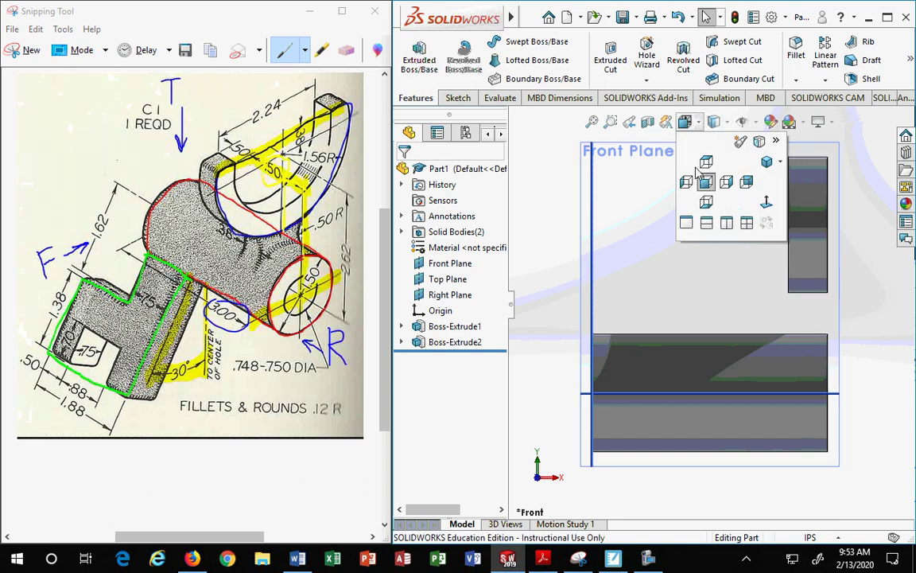
left_click(706, 181)
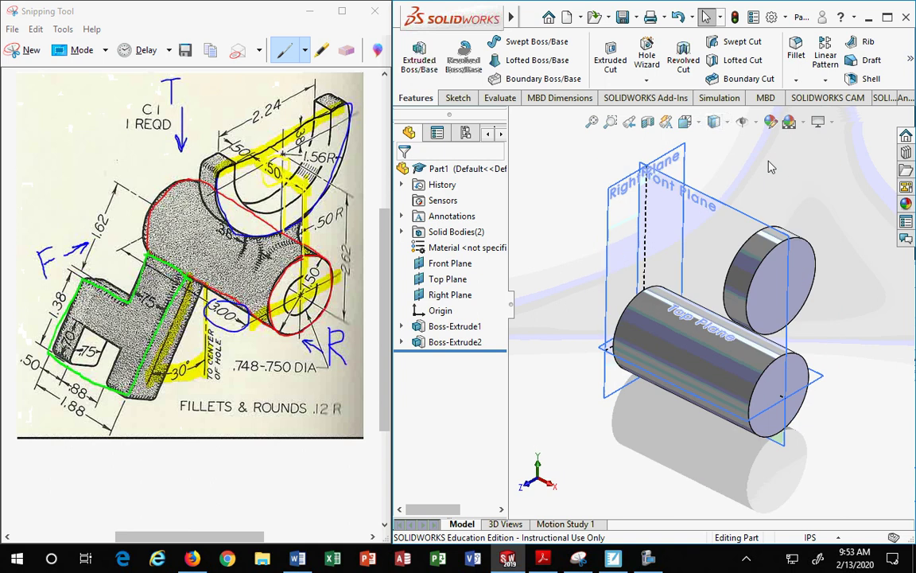
left_click(443, 345)
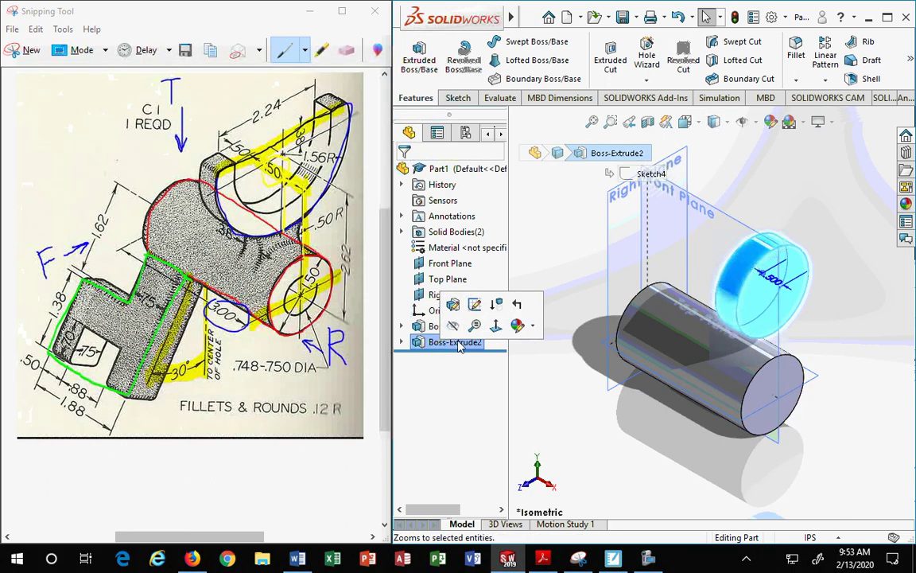
right_click(443, 343)
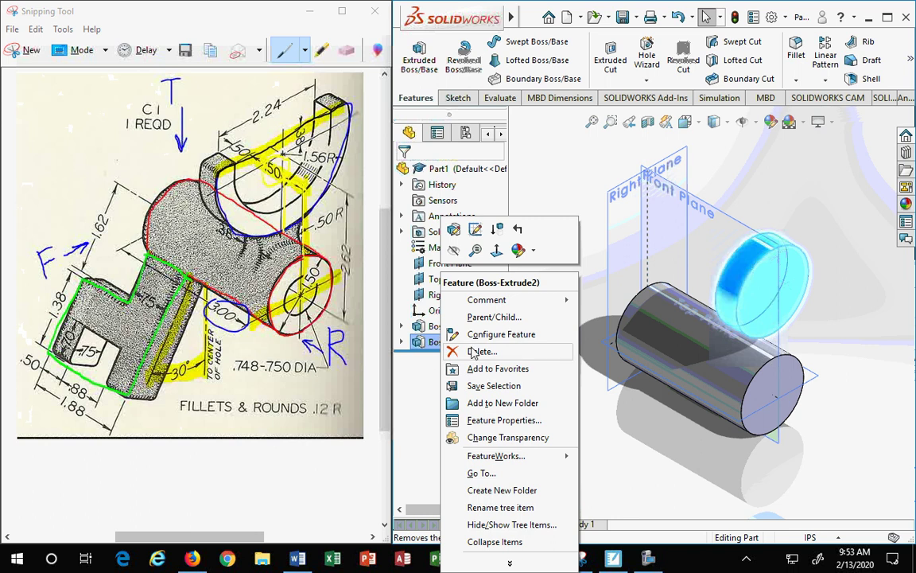
left_click(433, 378)
right_click(435, 348)
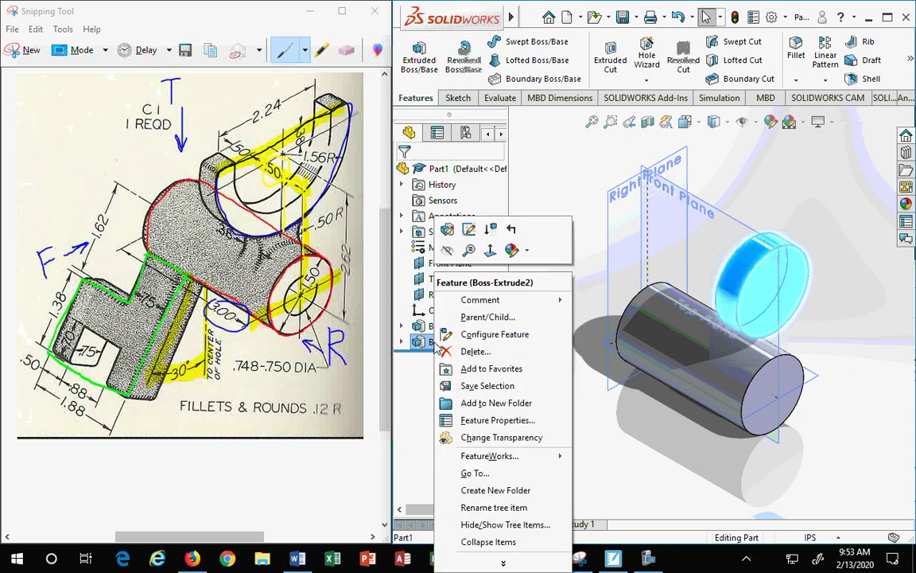
key("Escape")
left_click(450, 329)
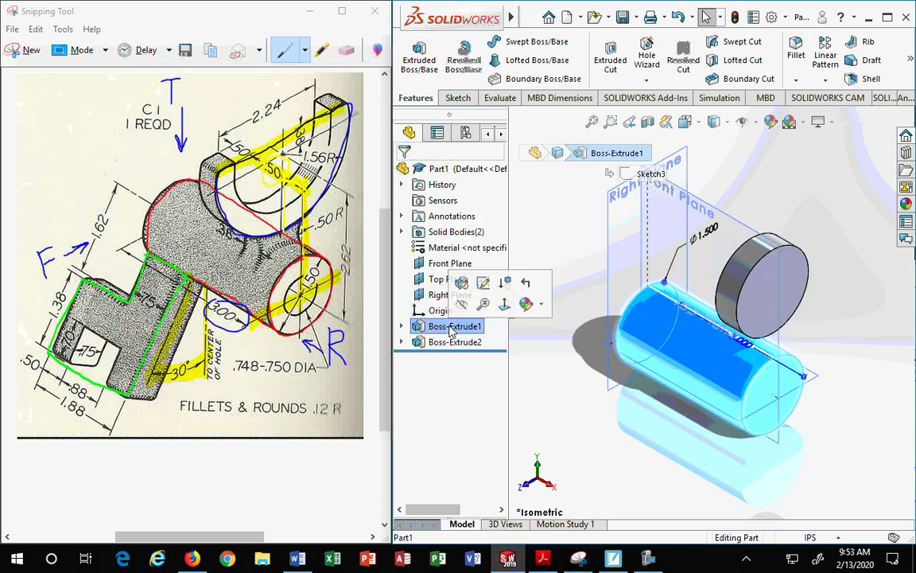
left_click(451, 344)
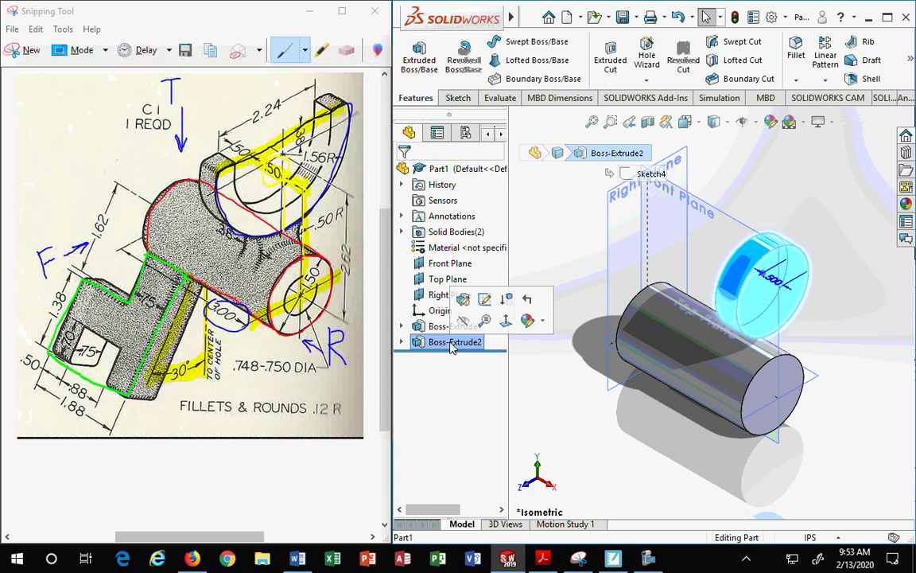
right_click(453, 347)
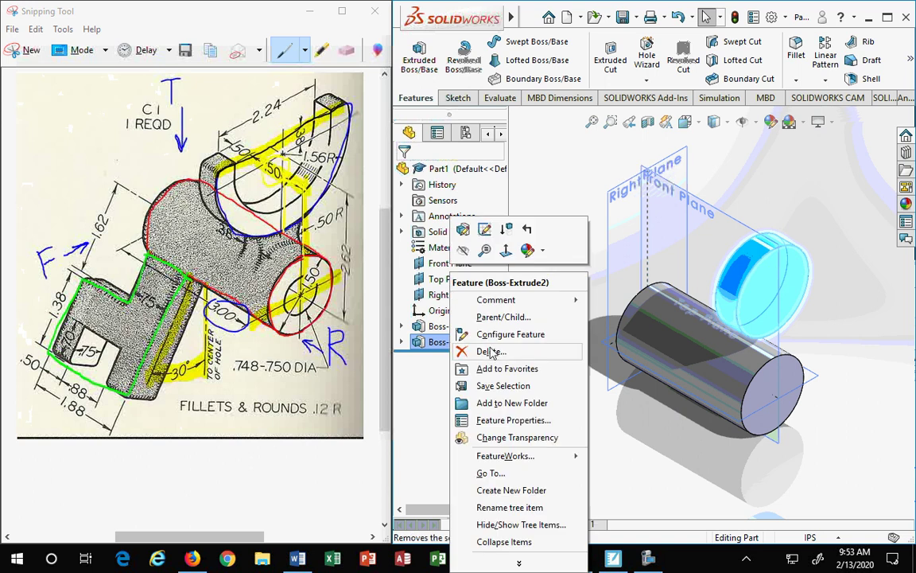
left_click(491, 351)
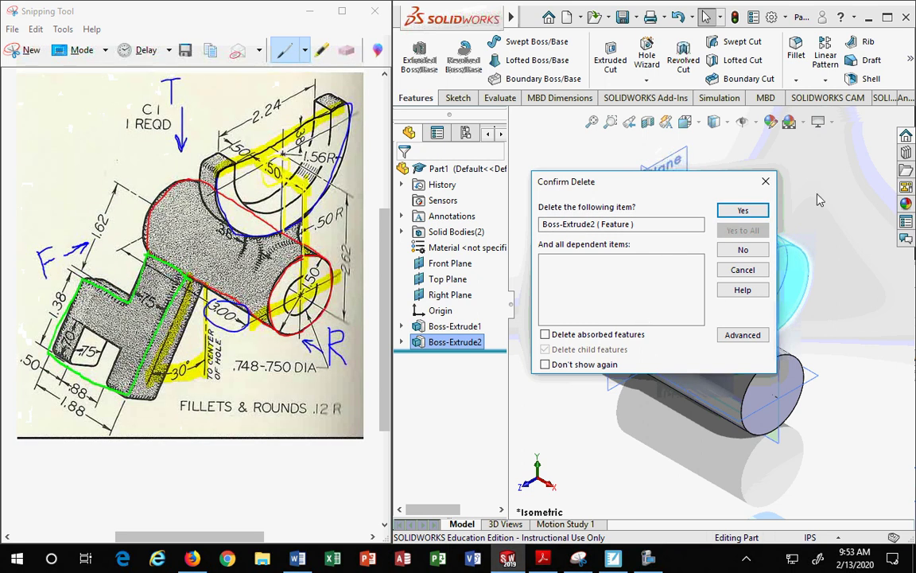
left_click(742, 210)
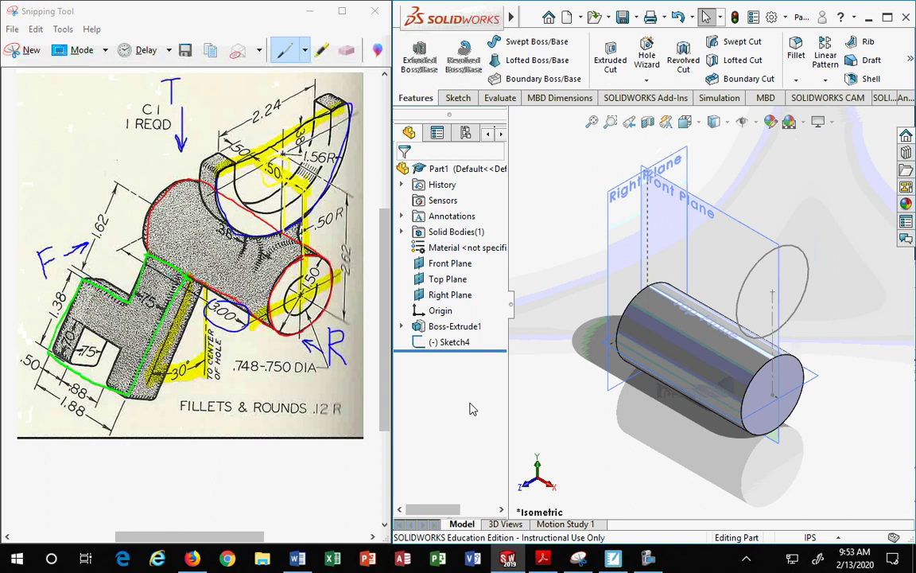
Delete the leftover sketch with the circle and centerline
left_click(450, 343)
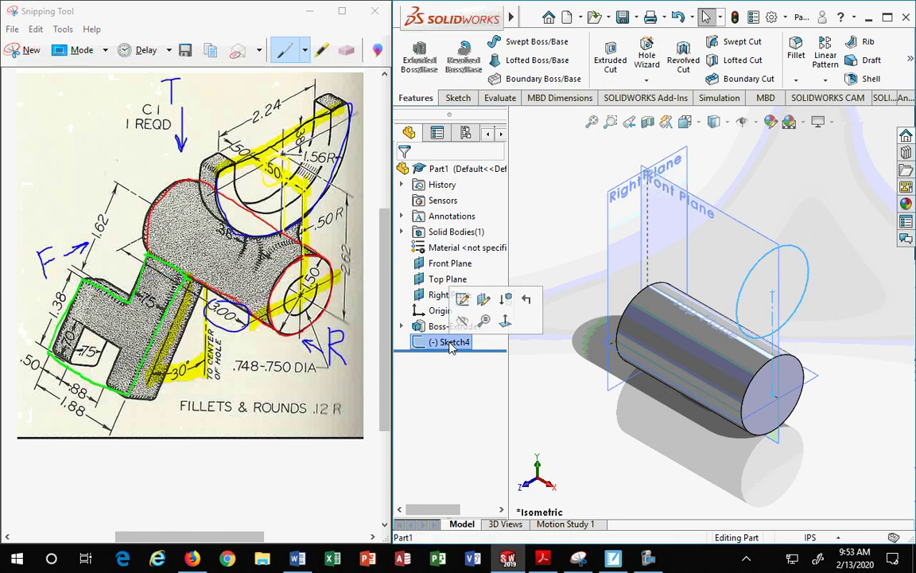
right_click(450, 343)
left_click(483, 340)
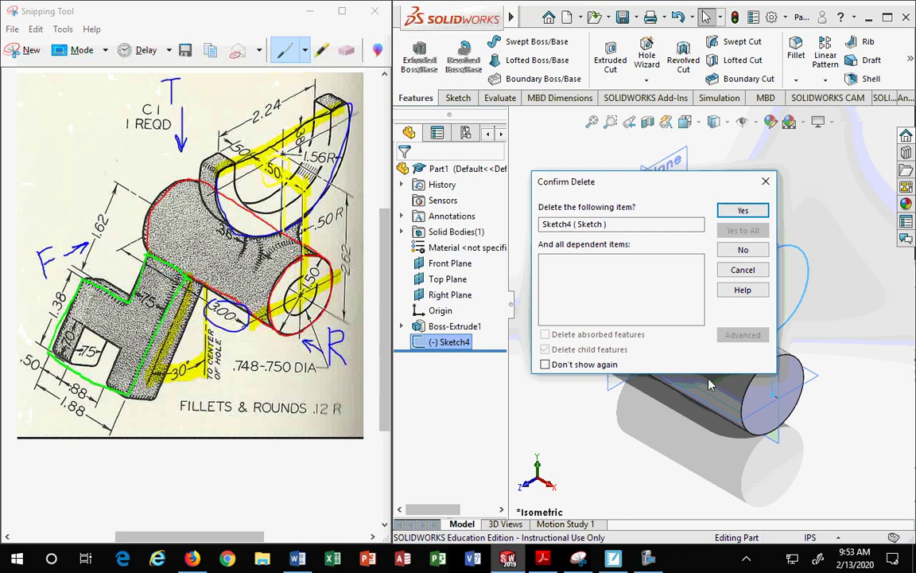
left_click(742, 210)
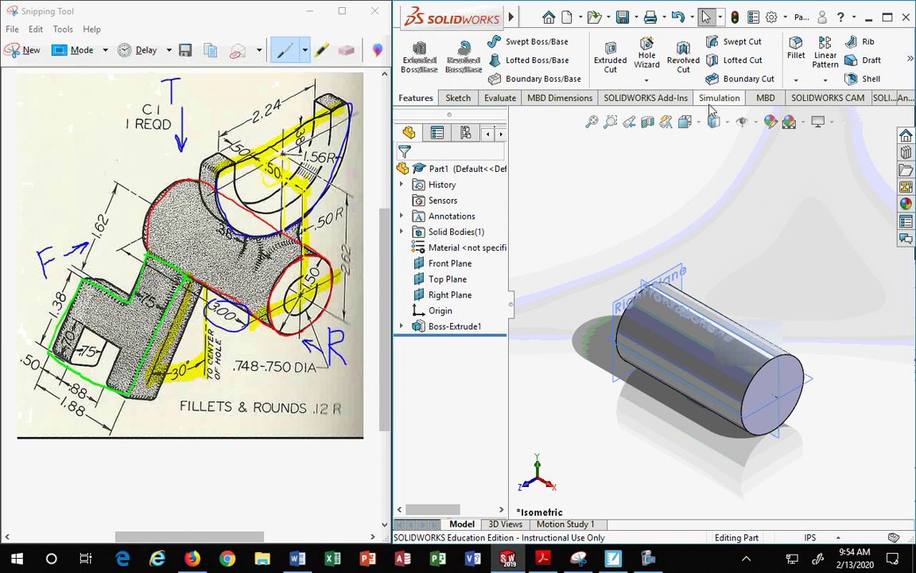
Start a reference plane using the cylinder's exposed circular end face as its first reference
left_click(887, 17)
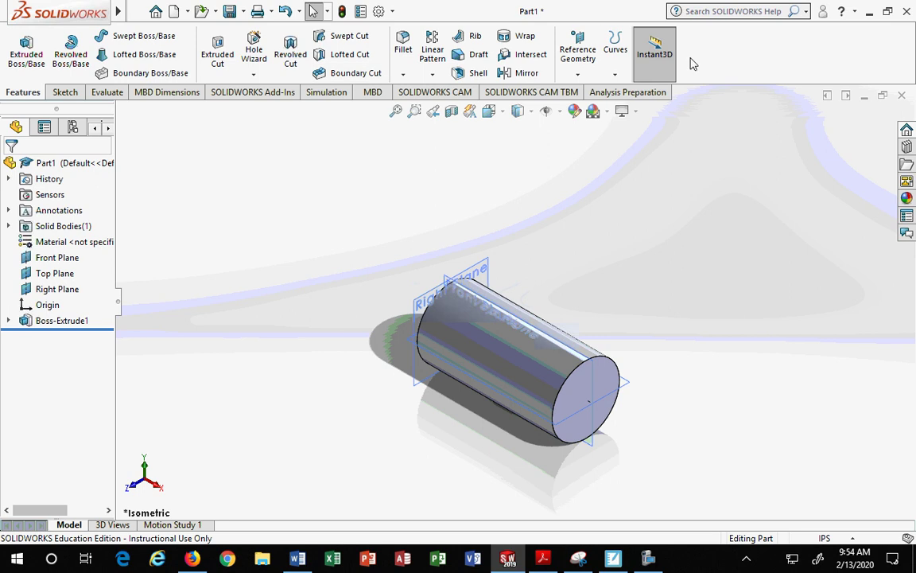
left_click(579, 75)
left_click(579, 74)
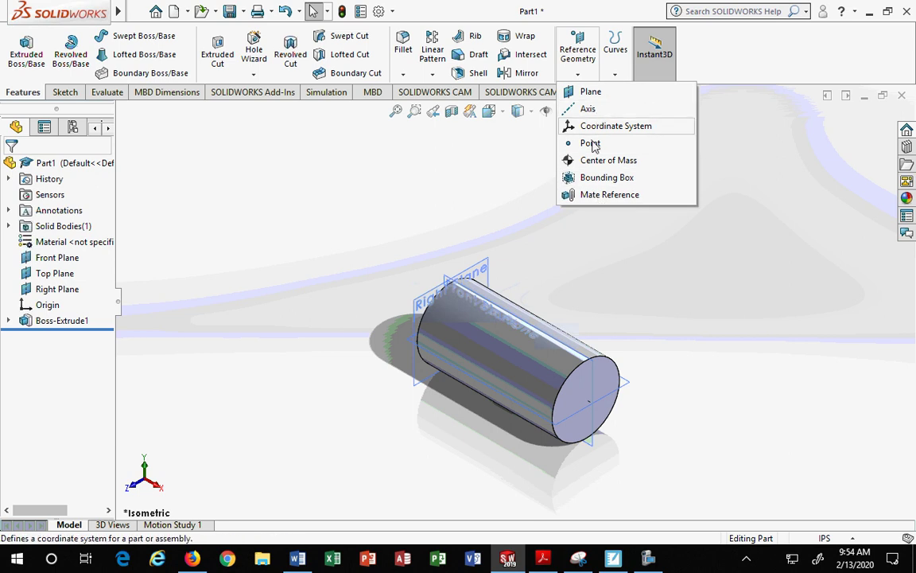
left_click(588, 94)
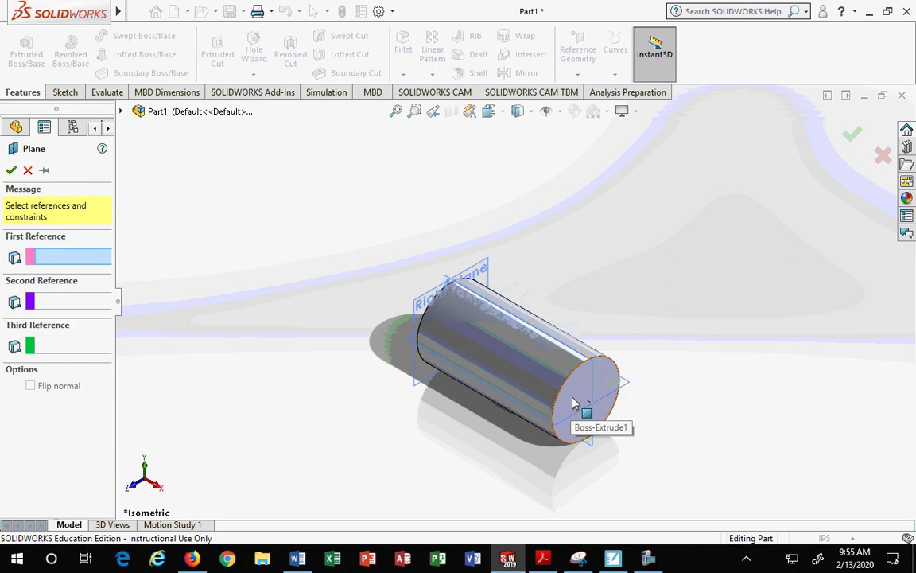
left_click(576, 404)
left_click(565, 392)
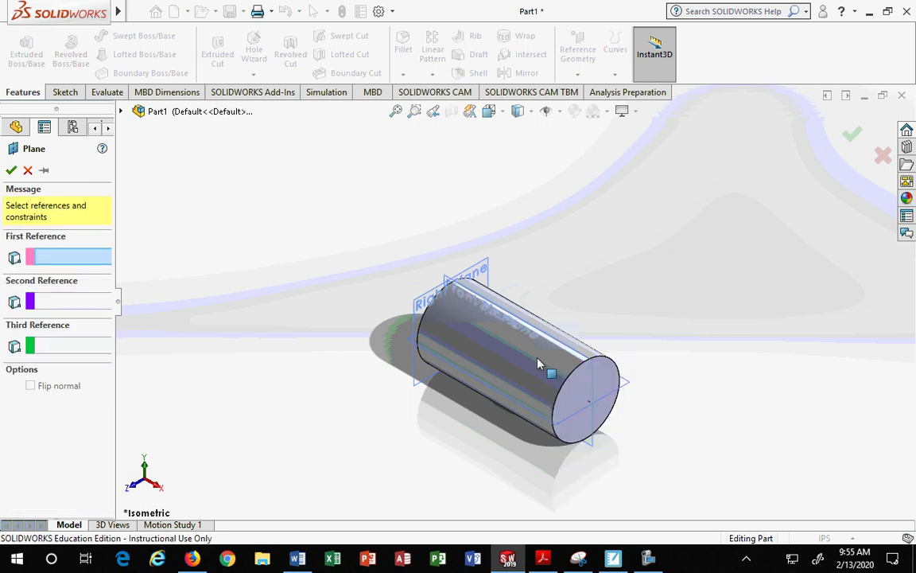
left_click(588, 398)
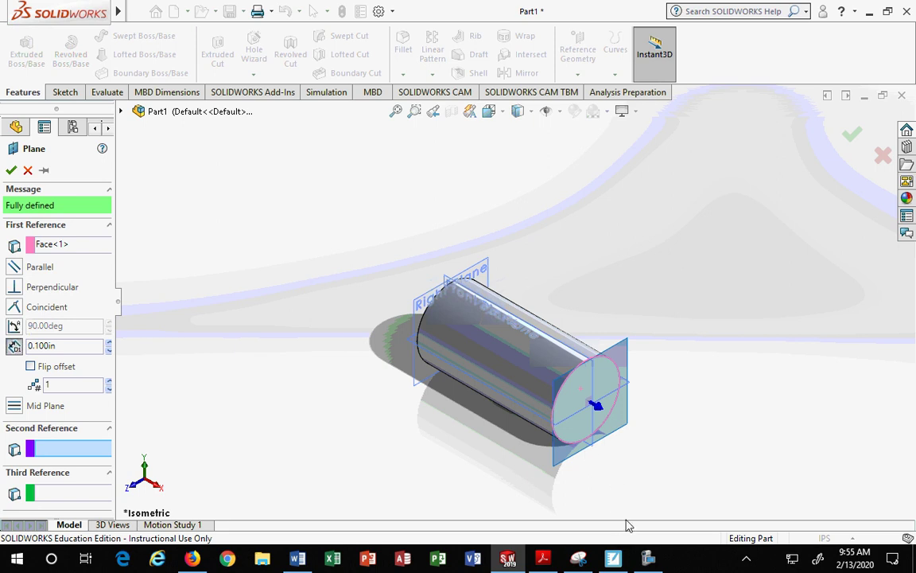
scroll(623, 477, "down", 1)
scroll(571, 430, "down", 1)
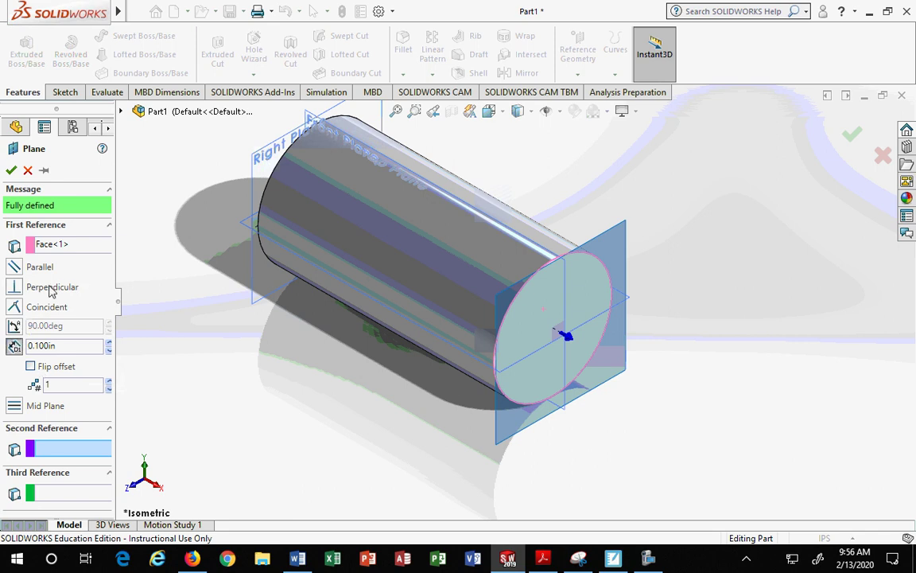
scroll(46, 274, "down", 1)
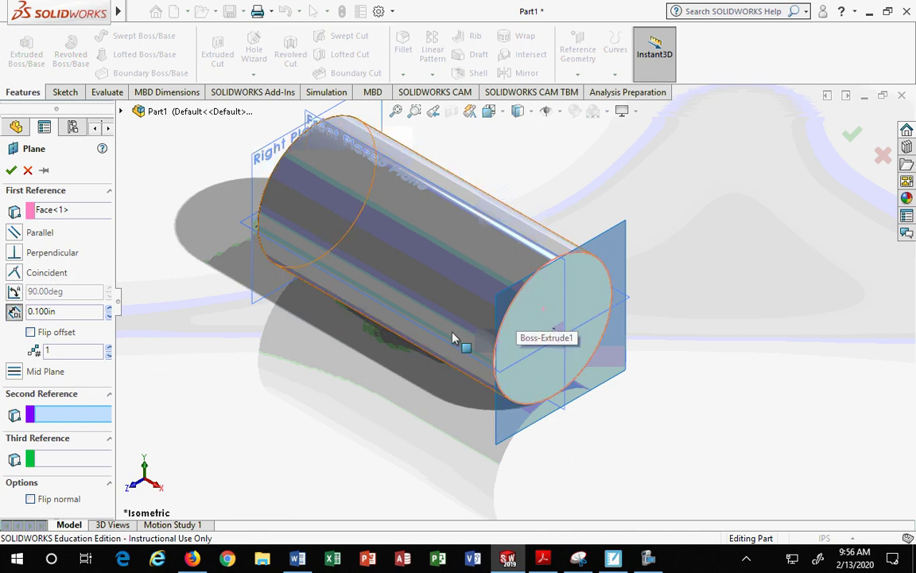
Try several offset distances between the plane and the cylinder's end face, finishing at 2.2 in
left_click(71, 310)
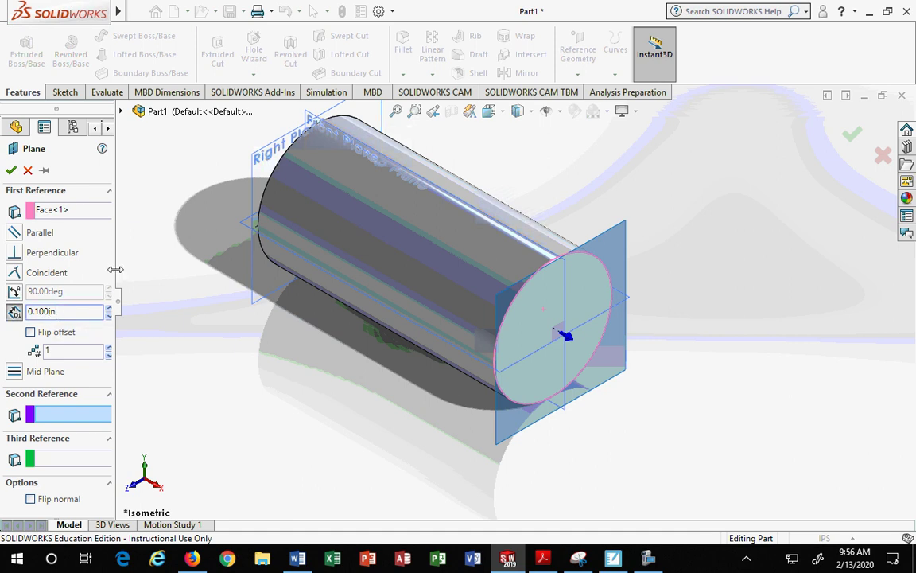
left_click_drag(118, 274, 126, 270)
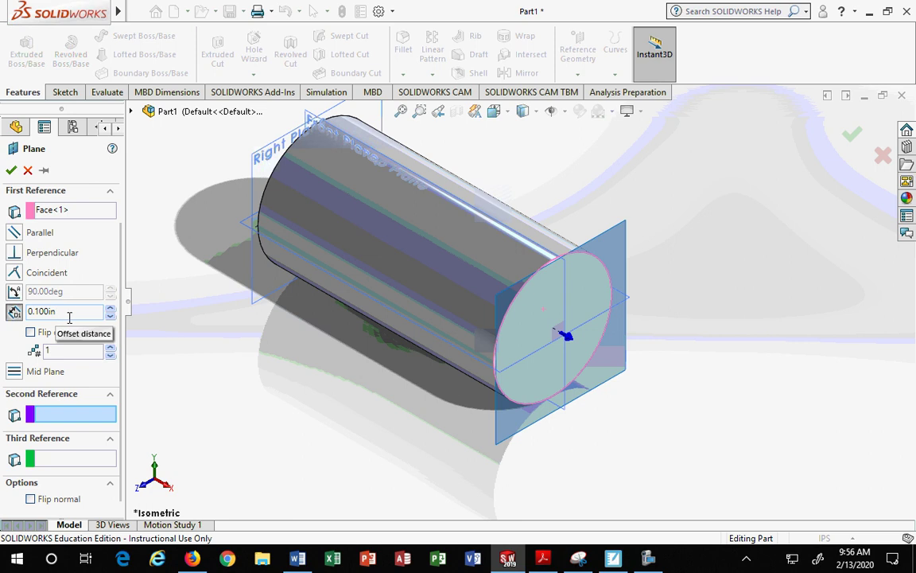
left_click(110, 308)
left_click(111, 309)
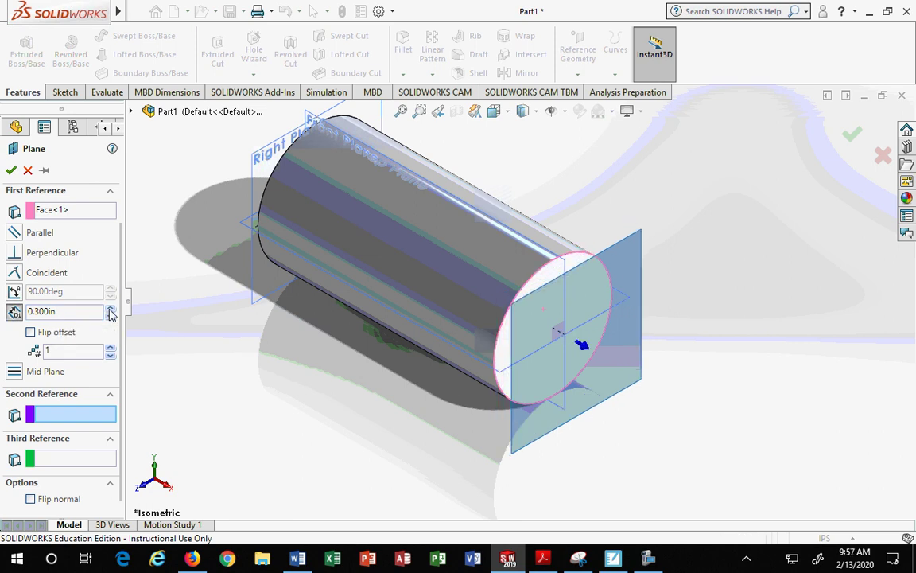
triple_click(109, 308)
double_click(110, 309)
double_click(109, 316)
triple_click(109, 316)
triple_click(109, 316)
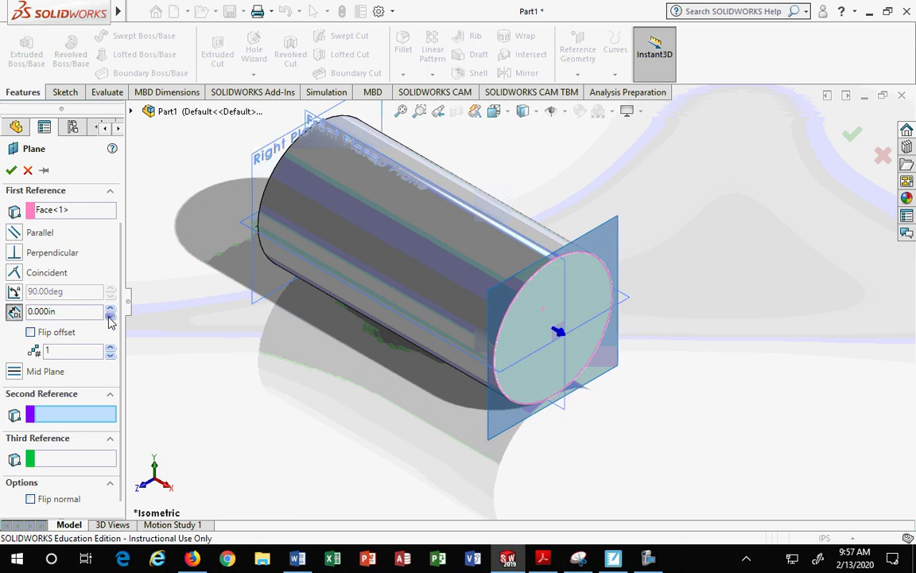
double_click(111, 309)
triple_click(111, 309)
triple_click(110, 308)
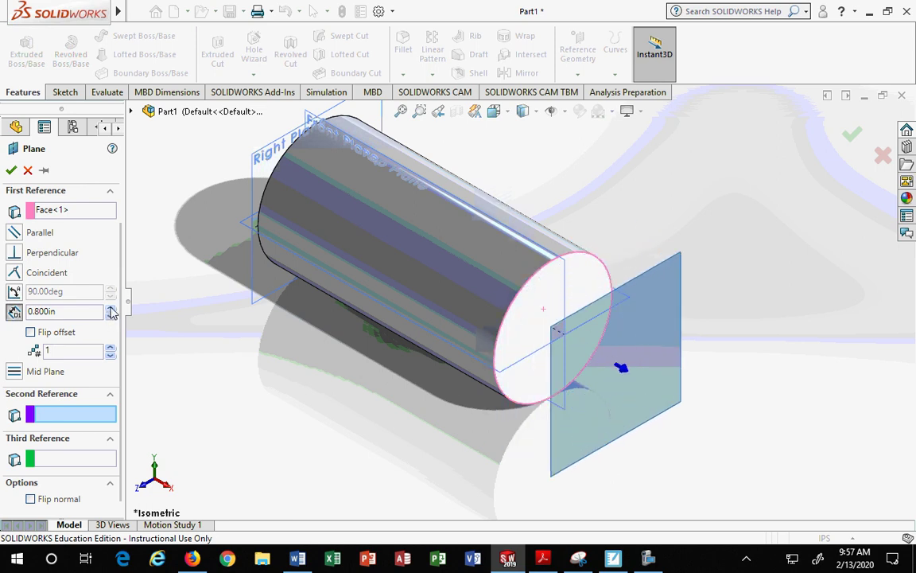
double_click(111, 308)
triple_click(111, 308)
triple_click(111, 308)
double_click(111, 309)
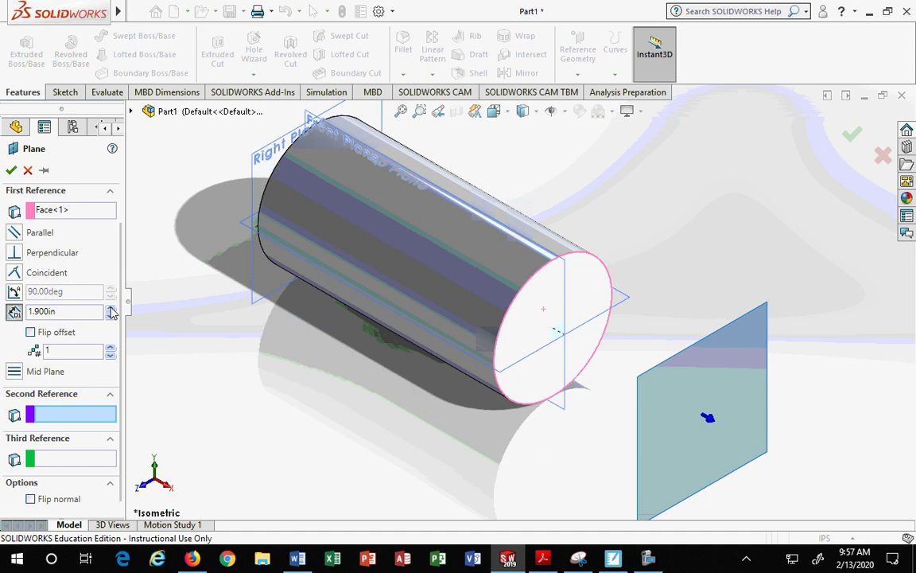
left_click(110, 309)
double_click(111, 308)
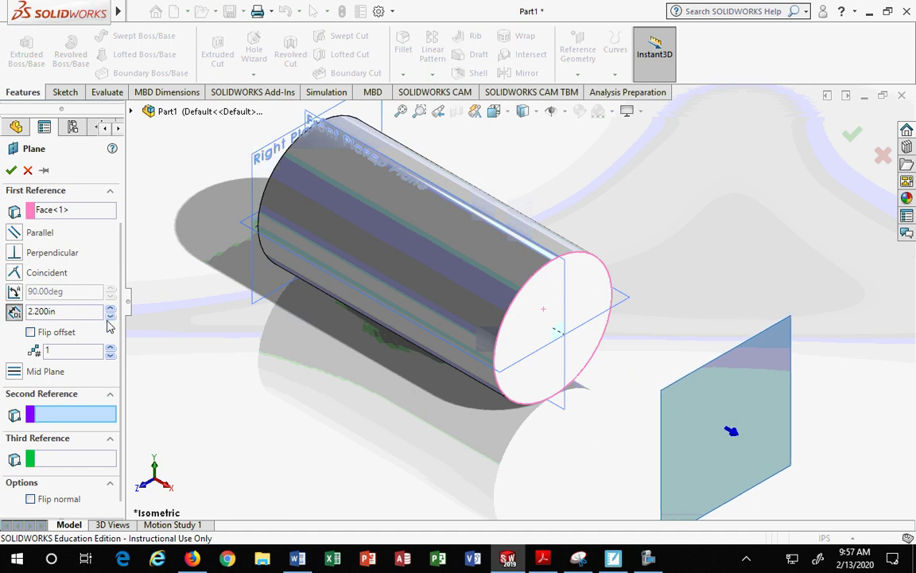
Flip the plane's offset direction so that it lies back along the cylinder's body
left_click(30, 333)
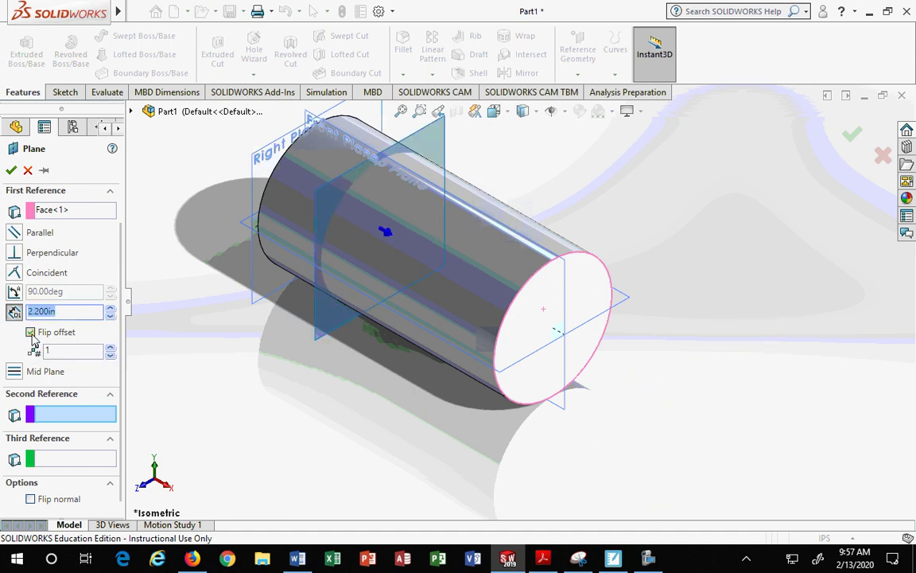
left_click(31, 334)
left_click(31, 334)
left_click(31, 334)
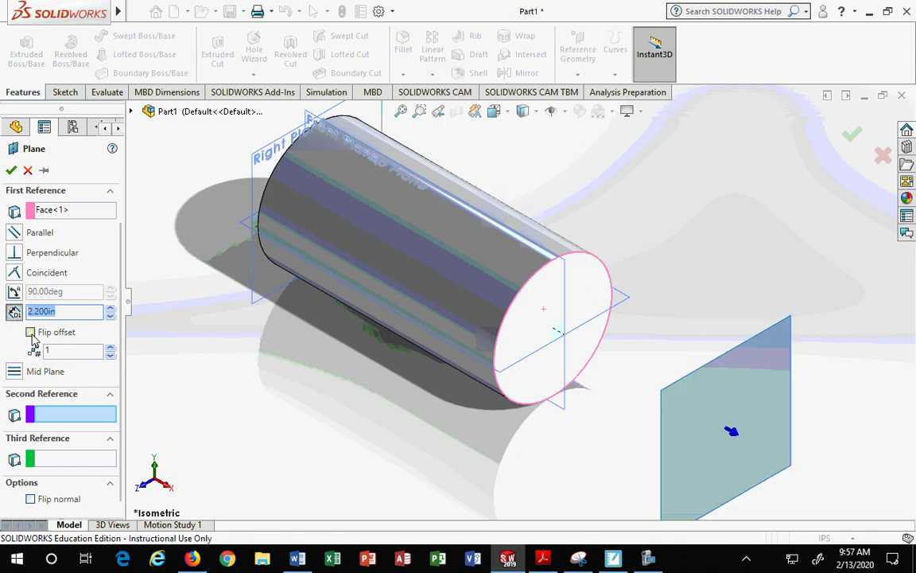
left_click(31, 333)
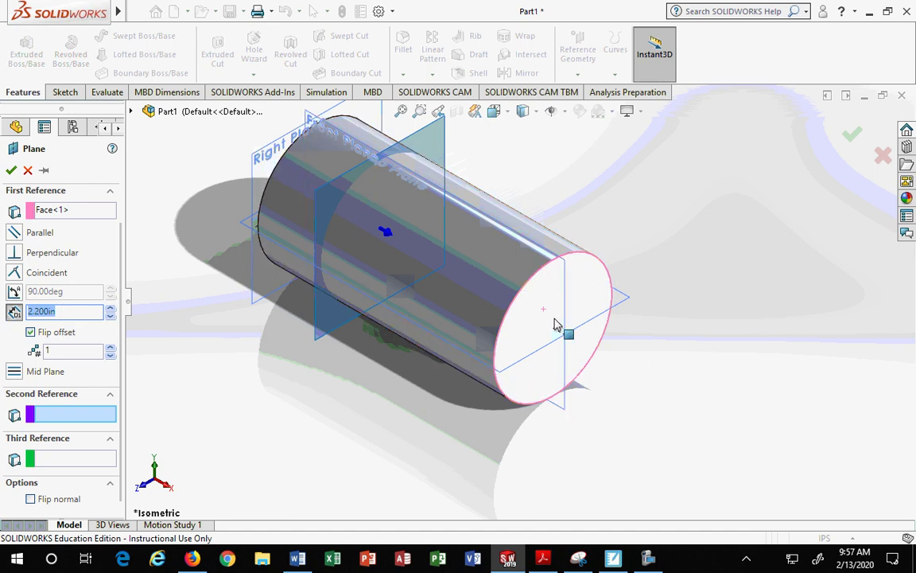
Set the plane's offset distance from the end face to 0.5 in and create the plane
left_click(73, 311)
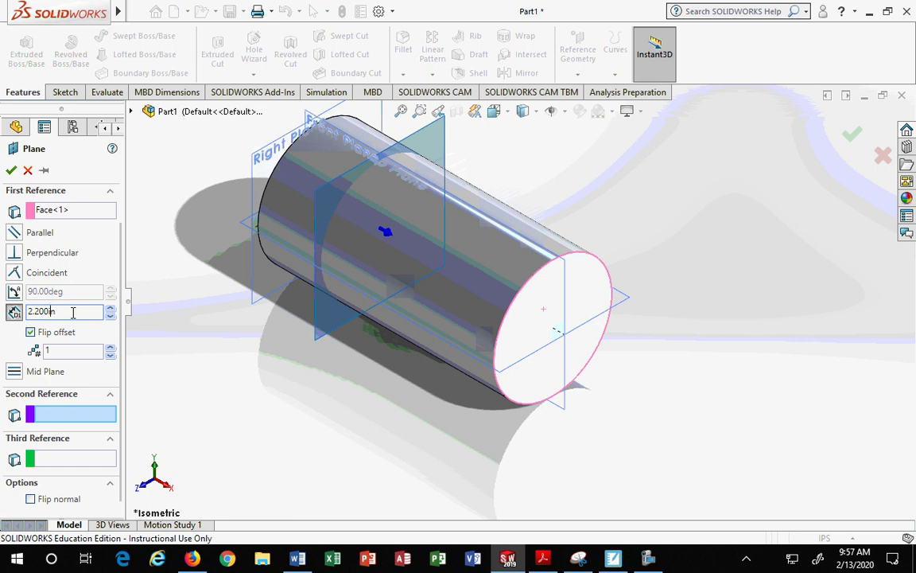
left_click_drag(73, 313, 1, 314)
type(".5")
left_click(112, 308)
left_click(112, 308)
left_click_drag(94, 312, 3, 318)
type("5")
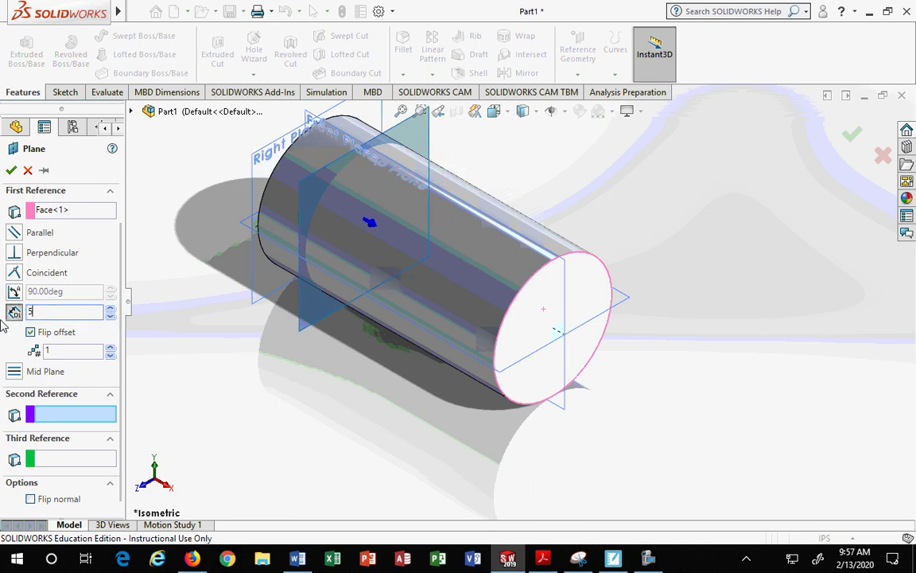
key("Home")
type(".")
left_click(64, 351)
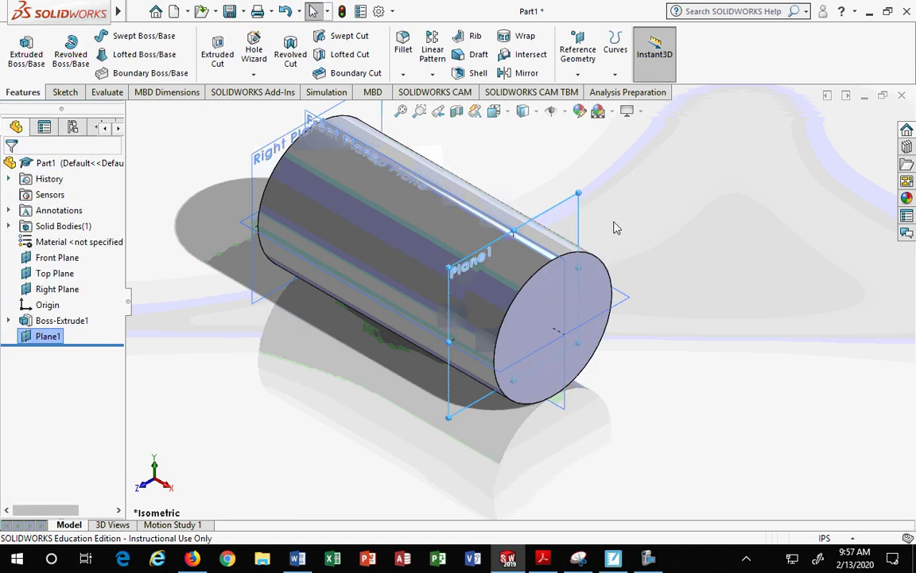
Check the new plane's position along the cylinder in the front and isometric views
left_click(509, 114)
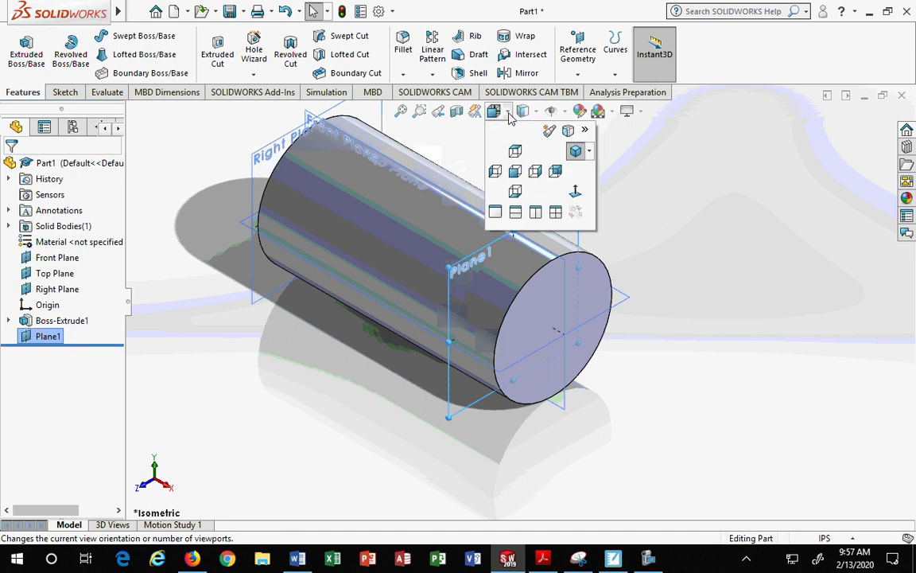
left_click(514, 171)
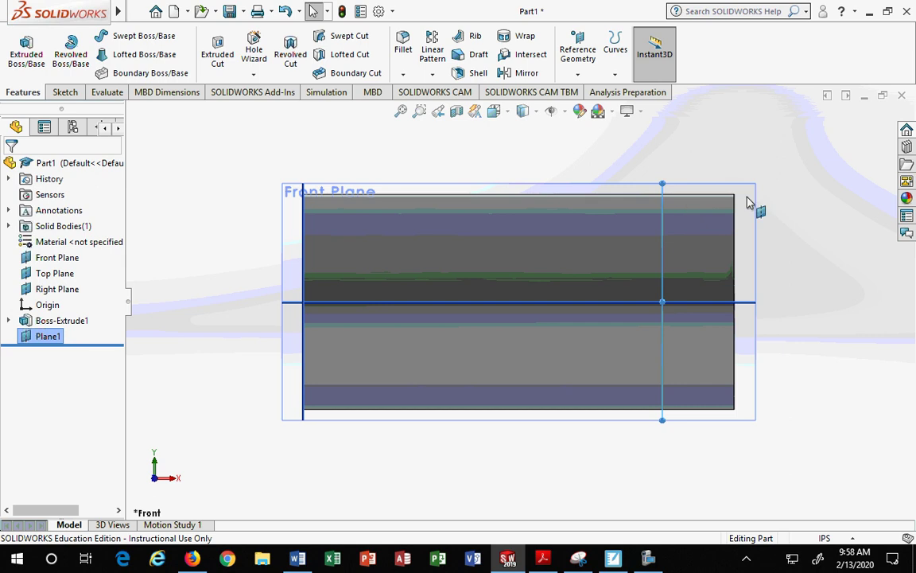
left_click(538, 112)
left_click(493, 111)
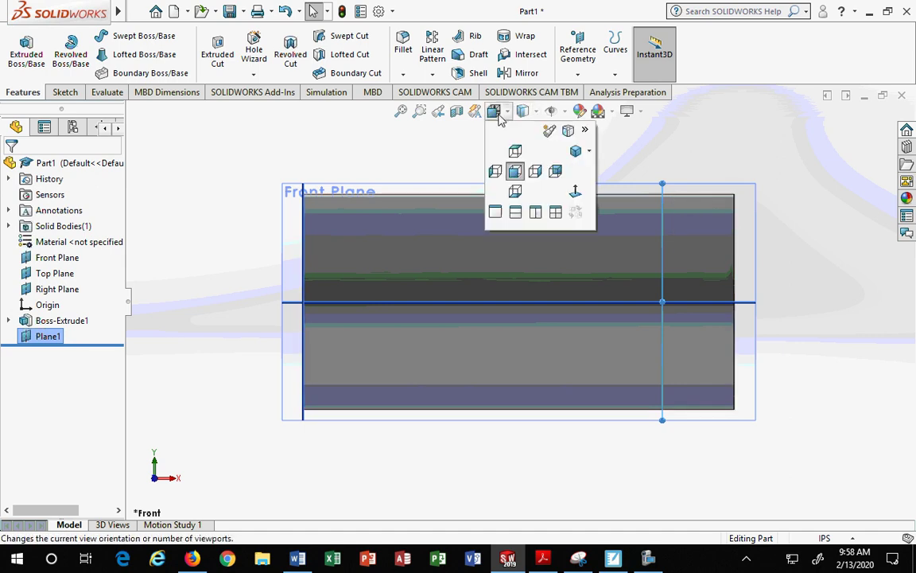
left_click(580, 152)
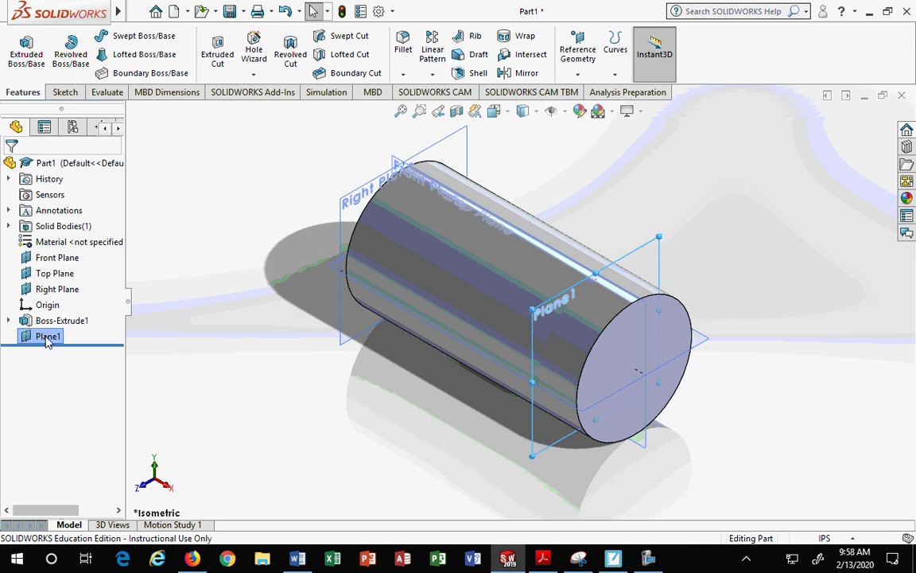
Open the offset plane's definition for editing and show the reference drawing beside the model
right_click(45, 337)
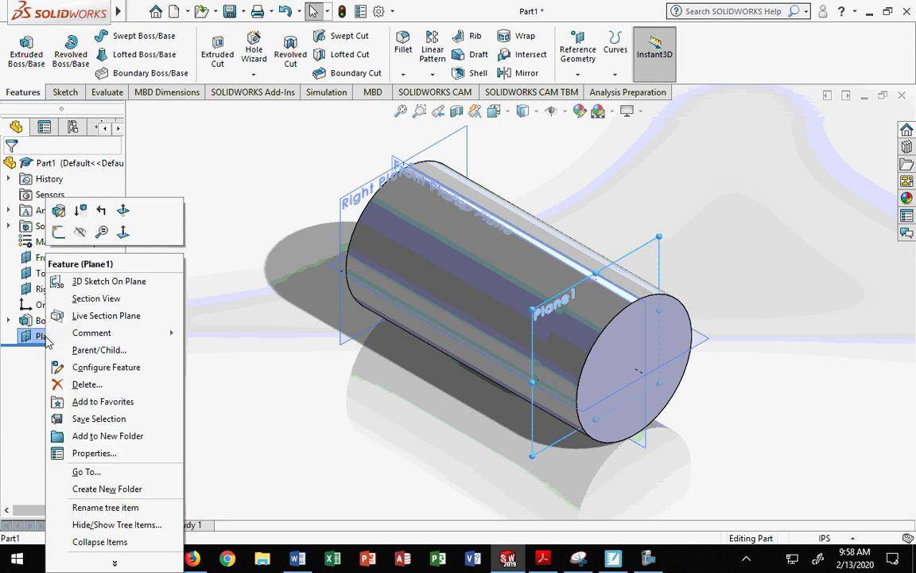
left_click(301, 305)
left_click(46, 336)
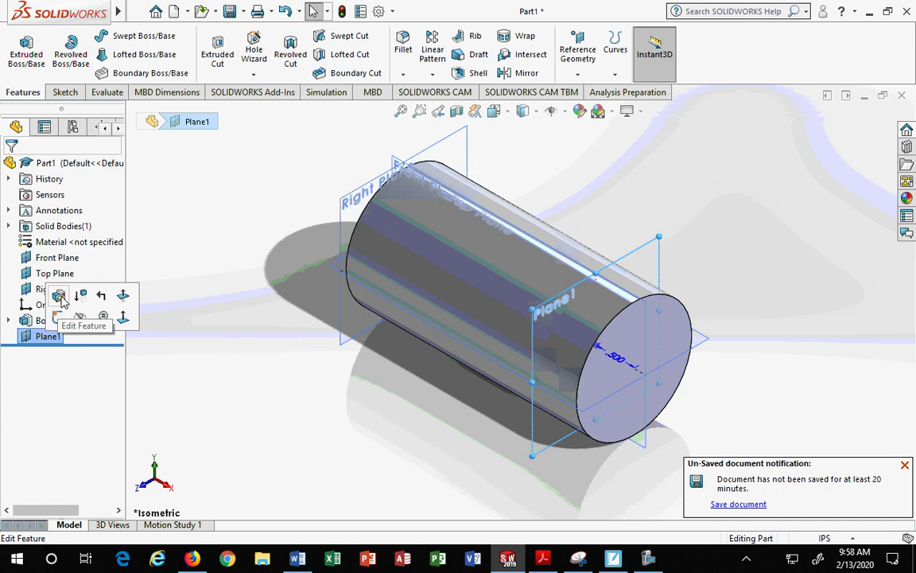
left_click(60, 296)
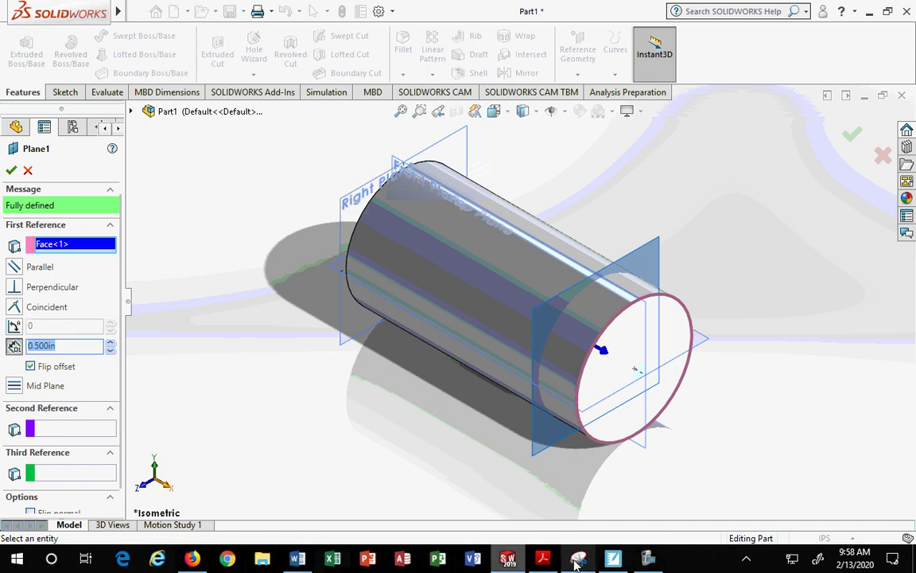
mouse_move(565, 566)
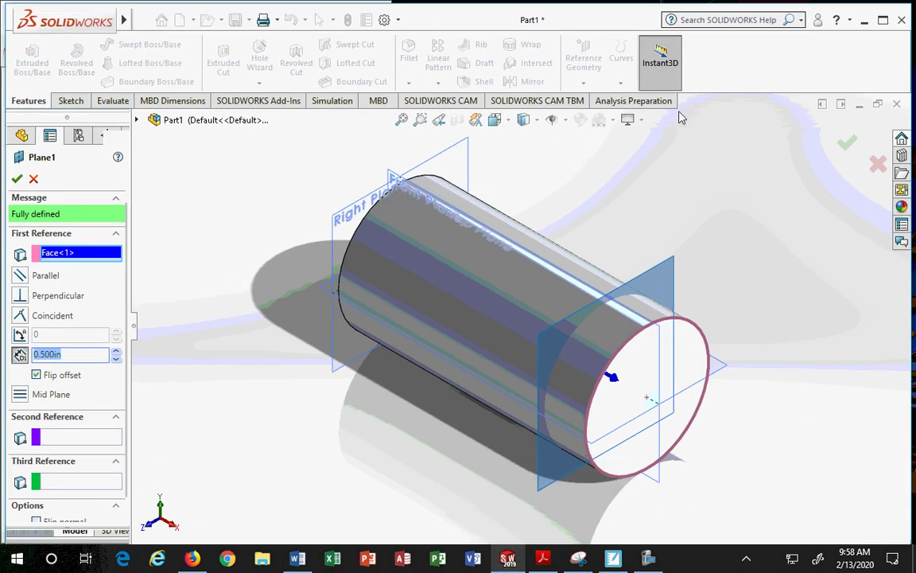
left_click_drag(374, 11, 915, 151)
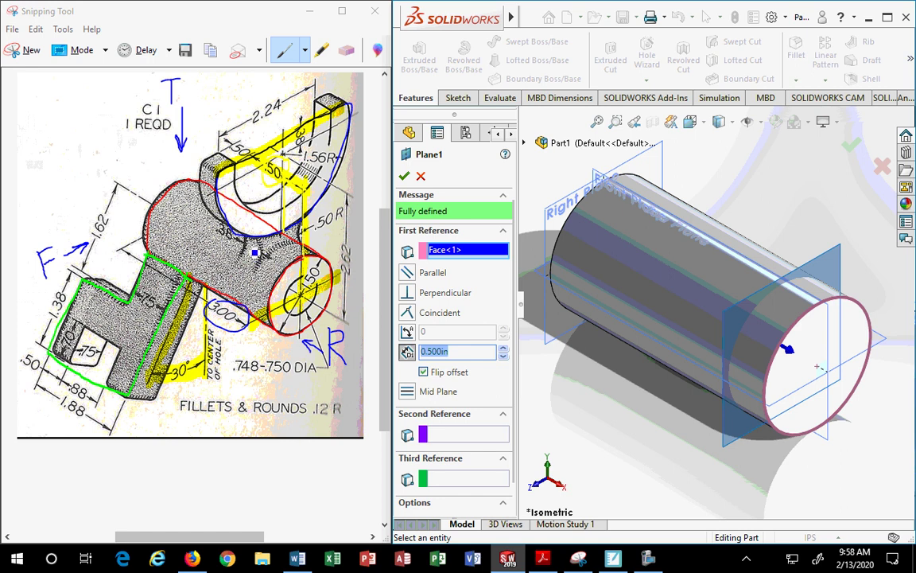
In Snipping Tool, highlight the drawing's .38 dimension beside the cylinder and annotate it with a blue leader line and the handwritten value .375
left_click(322, 50)
mouse_move(190, 200)
left_mouse_down()
mouse_move(210, 222)
mouse_move(195, 209)
mouse_move(238, 229)
left_mouse_up()
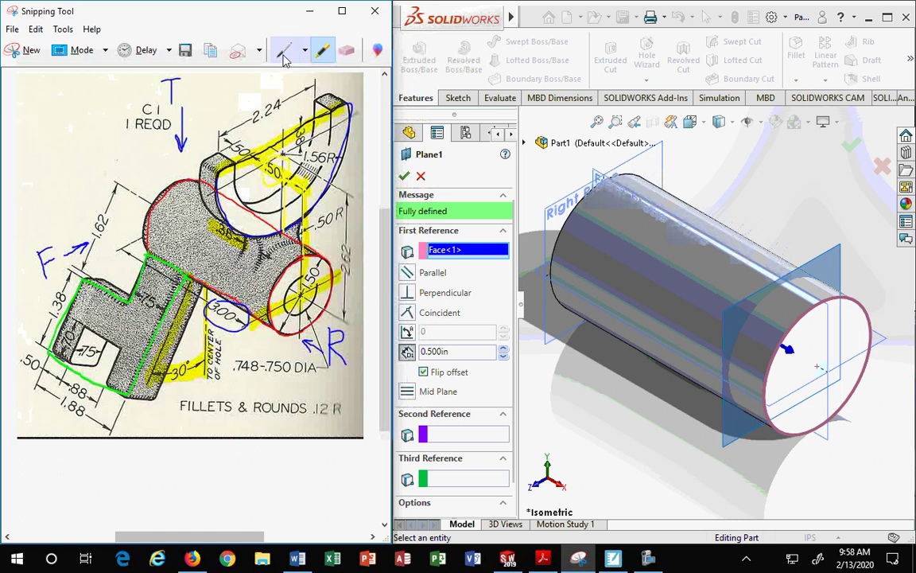
left_click(283, 49)
mouse_move(225, 231)
left_mouse_down()
mouse_move(81, 125)
mouse_move(70, 126)
left_mouse_up()
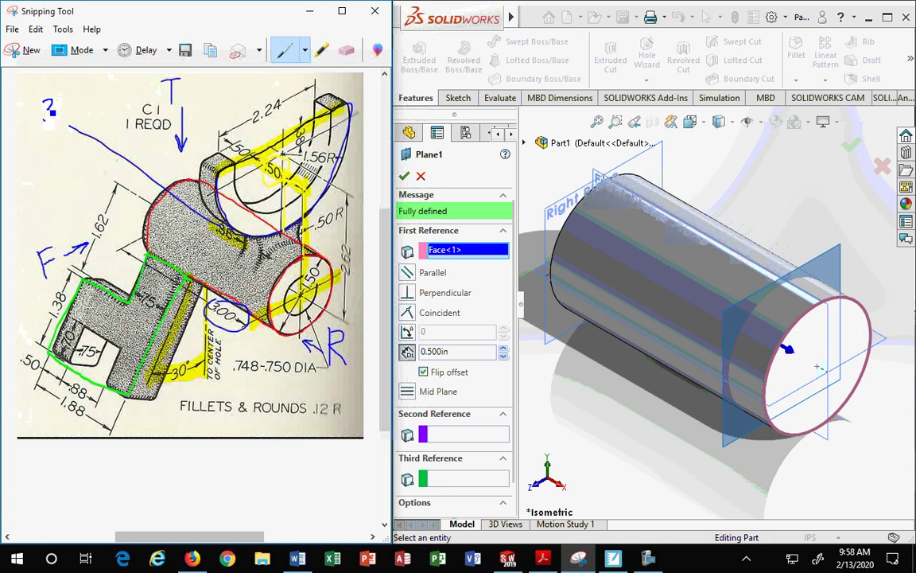
mouse_move(55, 122)
left_mouse_down()
mouse_move(83, 95)
mouse_move(60, 114)
left_mouse_up()
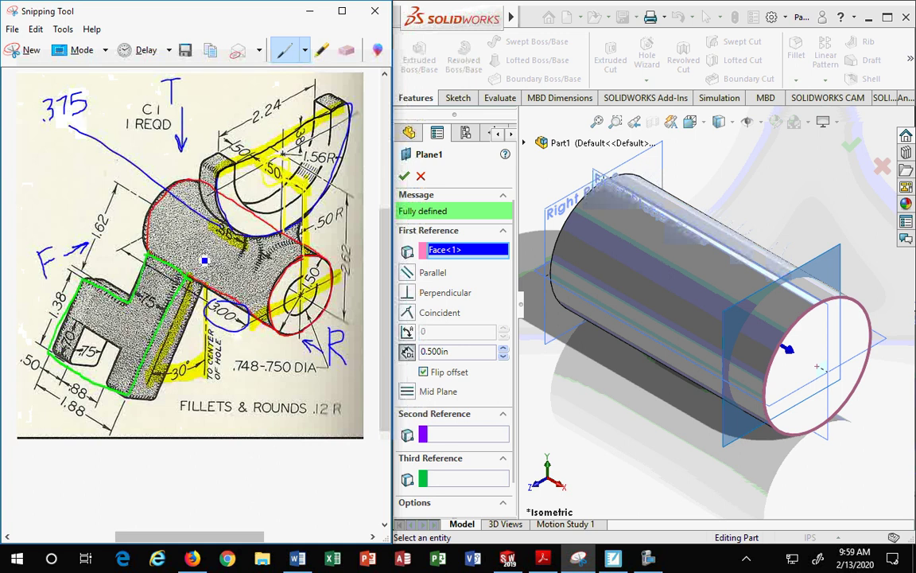
Circle the .38 dimension and the .50 dimension at the upper arm in blue, and underline the .375 note
mouse_move(226, 238)
left_mouse_down()
mouse_move(213, 227)
mouse_move(218, 213)
mouse_move(237, 220)
mouse_move(232, 246)
left_mouse_up()
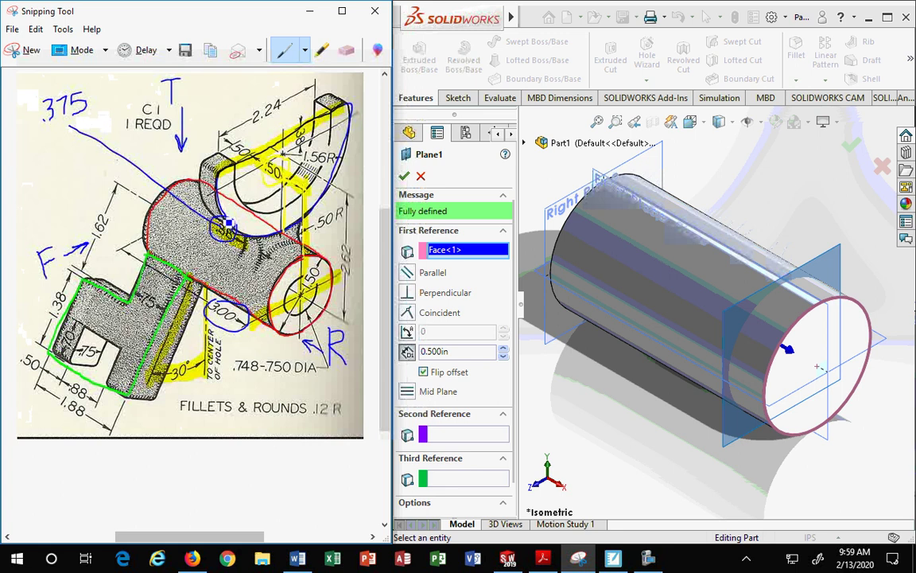
left_click_drag(43, 123, 98, 120)
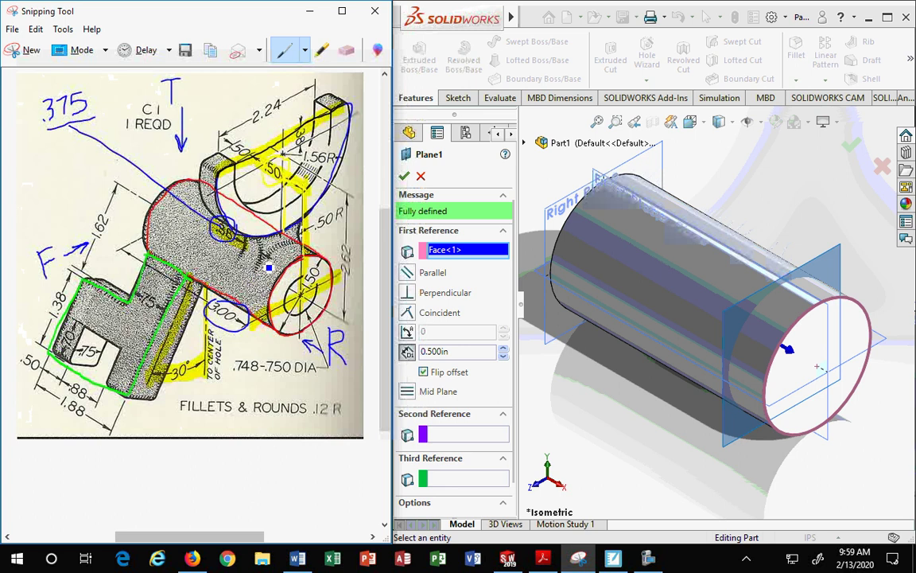
mouse_move(235, 134)
left_mouse_down()
mouse_move(209, 129)
mouse_move(242, 174)
left_mouse_up()
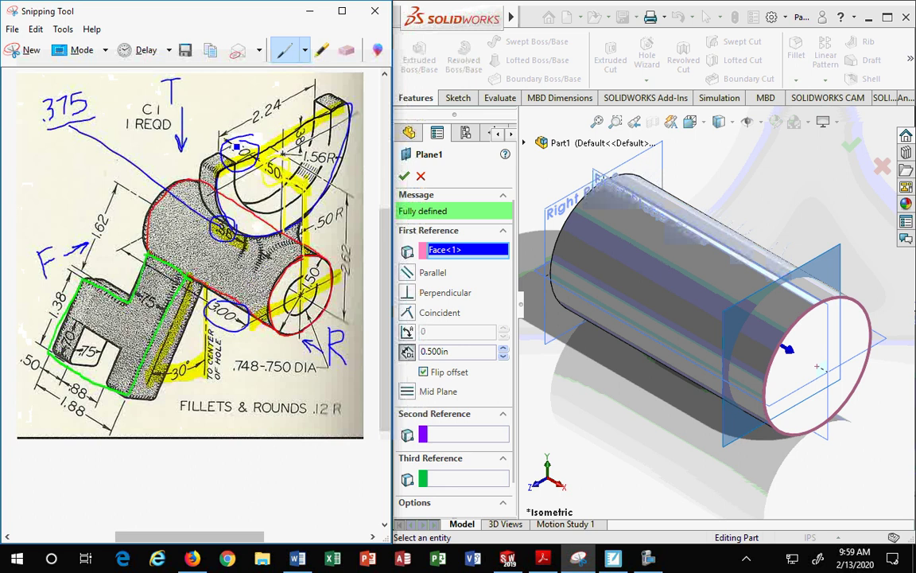
Add a blue leader line and handwritten .50 note to the circled .50 dimension, and circle the junction between the upper arm and cylinder
left_click_drag(235, 146, 230, 94)
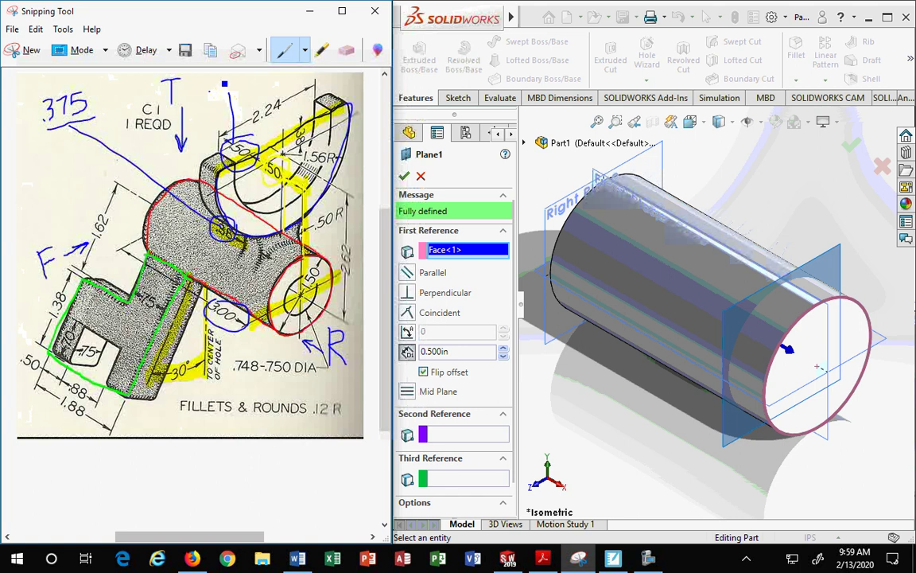
left_click(213, 92)
mouse_move(232, 79)
left_mouse_down()
mouse_move(229, 89)
mouse_move(228, 78)
left_mouse_up()
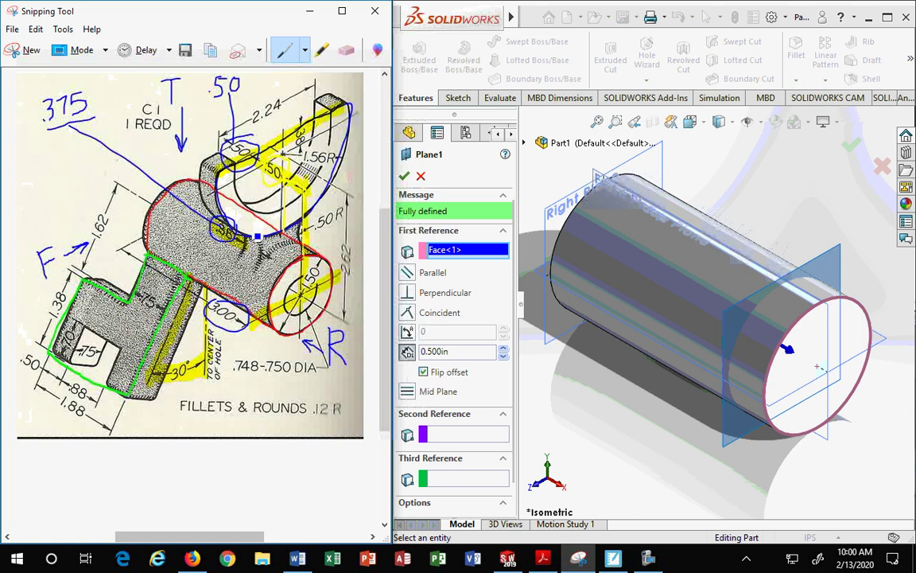
mouse_move(286, 182)
left_mouse_down()
mouse_move(223, 204)
mouse_move(240, 252)
mouse_move(287, 190)
mouse_move(270, 213)
left_mouse_up()
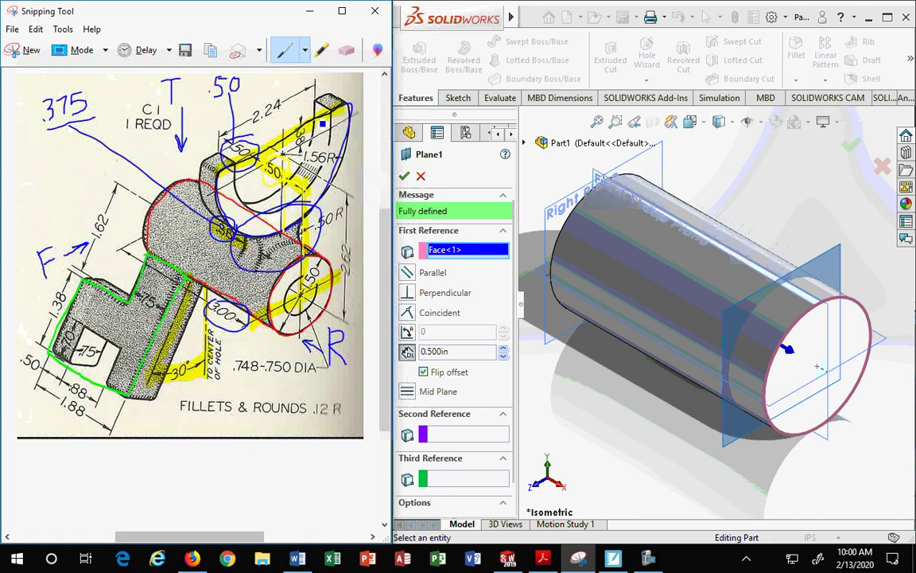
Set the custom pen's colour to Aqua and draw a line along the upper arm's top edge on the drawing
left_click(304, 50)
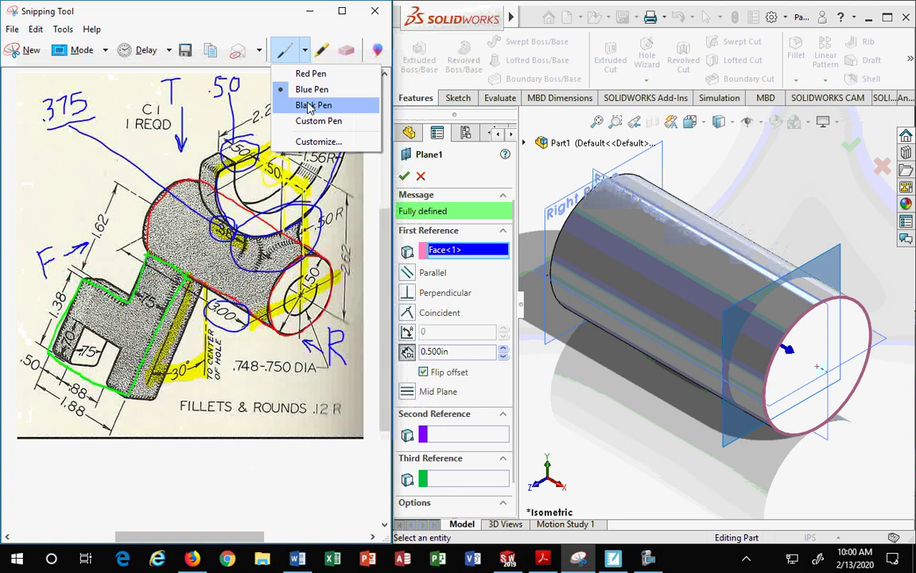
left_click(310, 121)
left_click(275, 49)
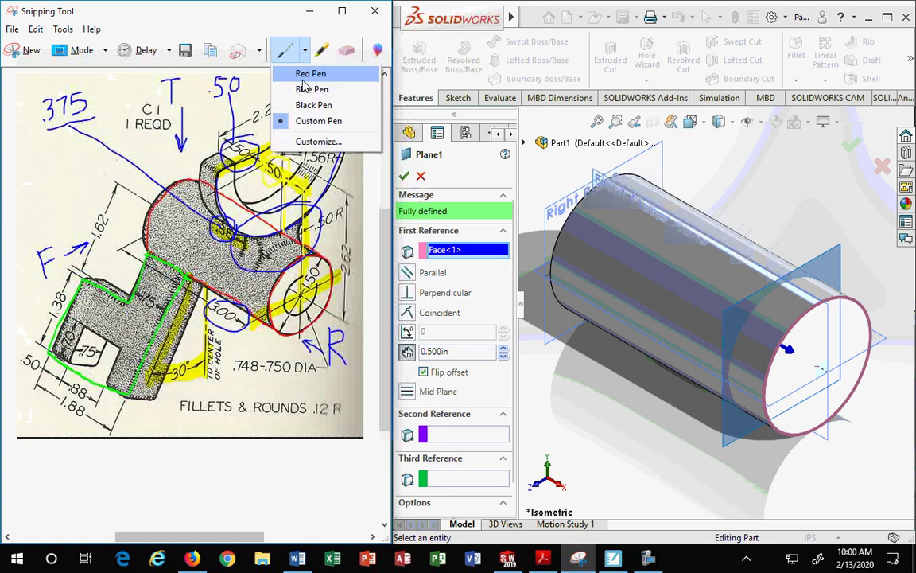
left_click(198, 173)
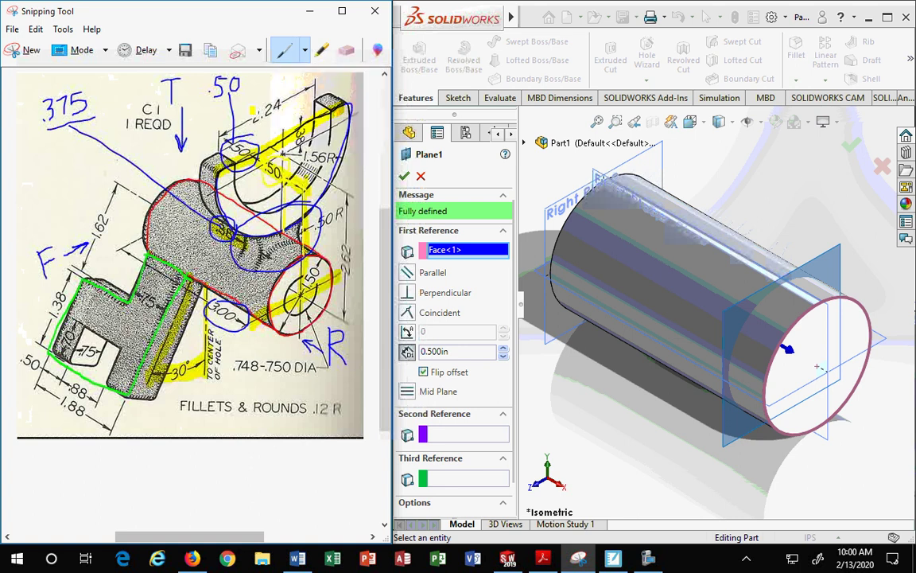
left_click(306, 53)
left_click(280, 140)
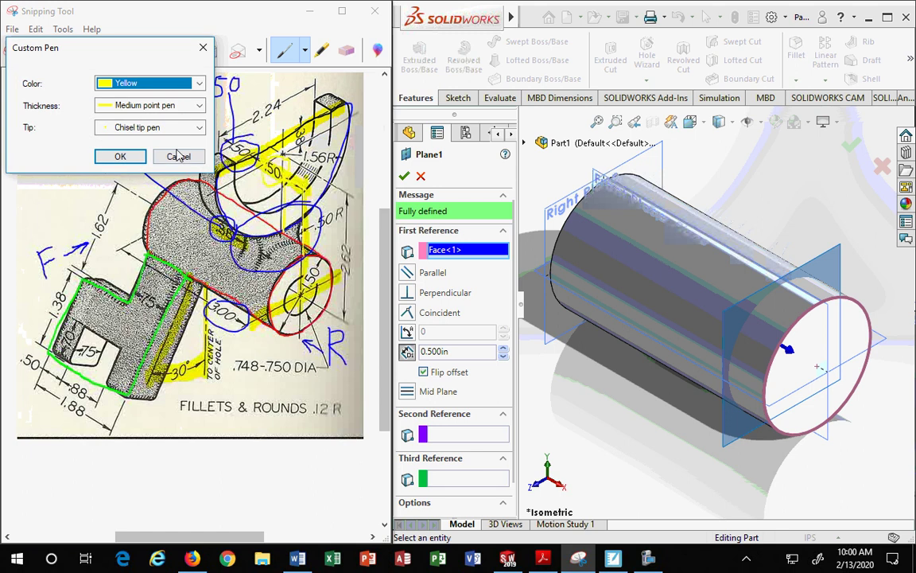
left_click(170, 84)
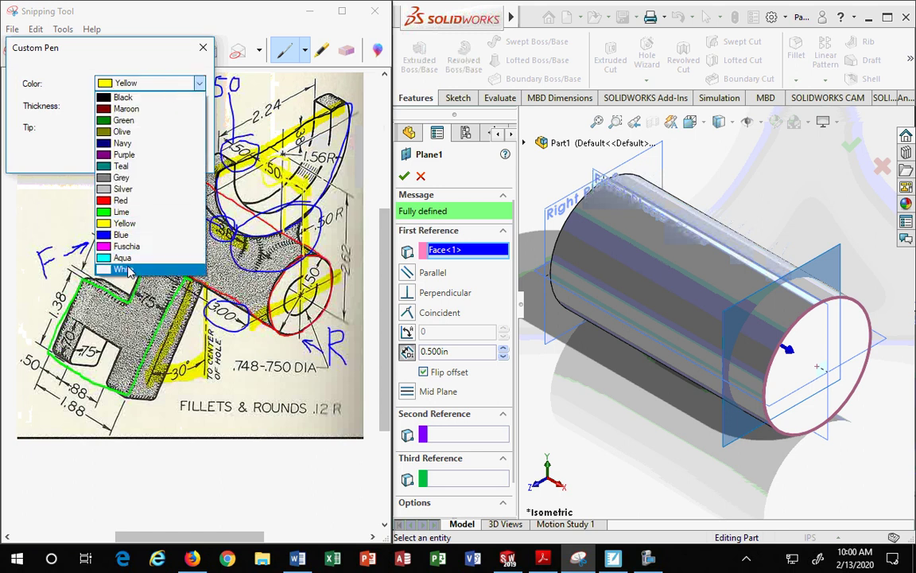
left_click(123, 262)
left_click(120, 156)
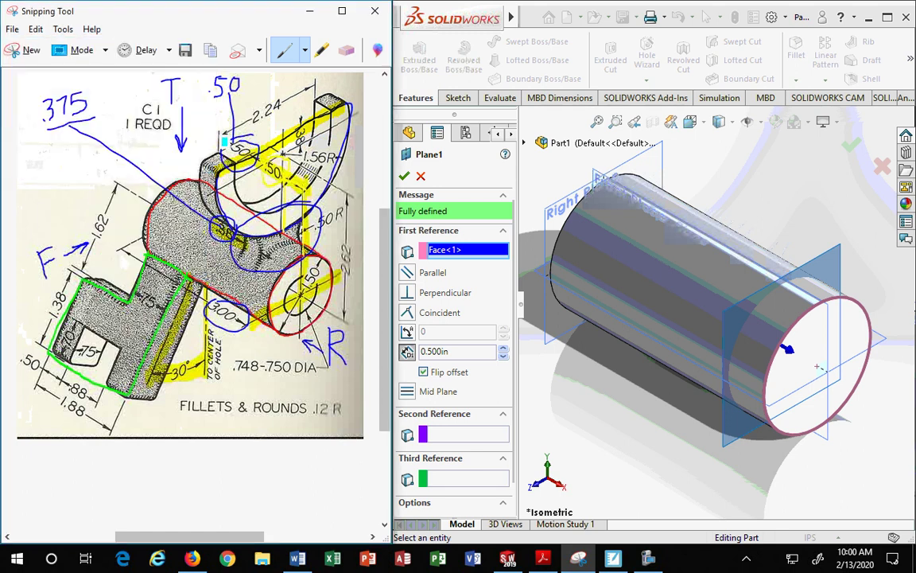
left_click_drag(209, 171, 343, 94)
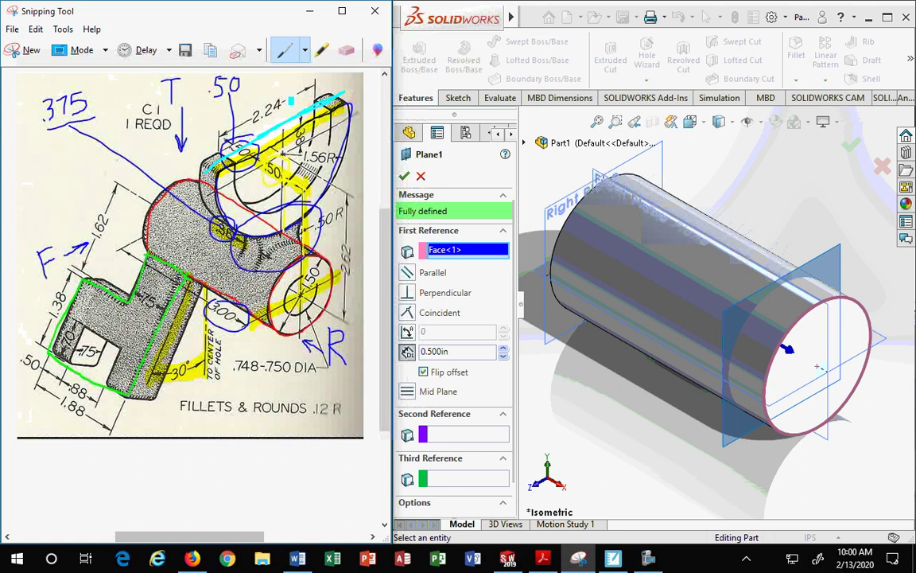
Erase the marks around the upper arm, including the .375 and .50 notes and the T arrow
left_click(347, 52)
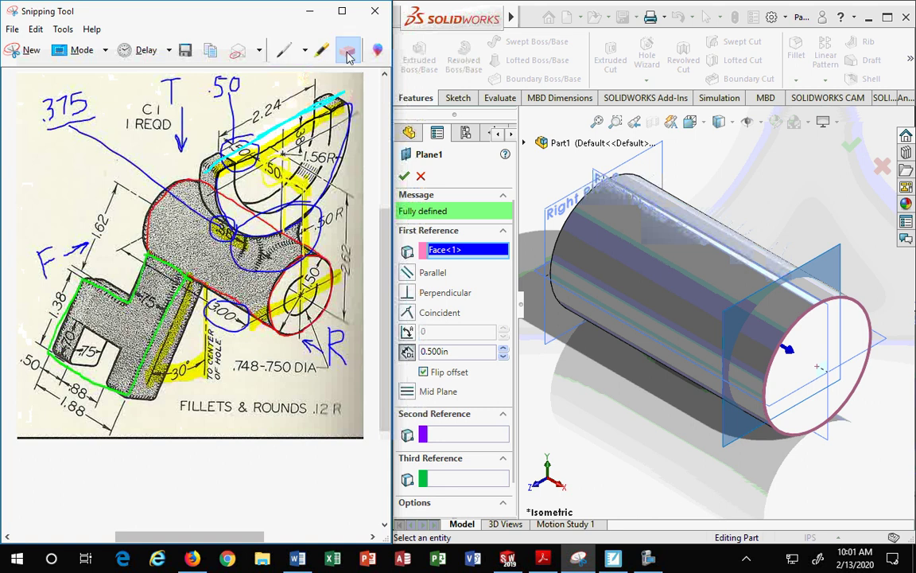
mouse_move(247, 120)
left_mouse_down()
mouse_move(238, 151)
mouse_move(195, 207)
mouse_move(240, 141)
left_mouse_up()
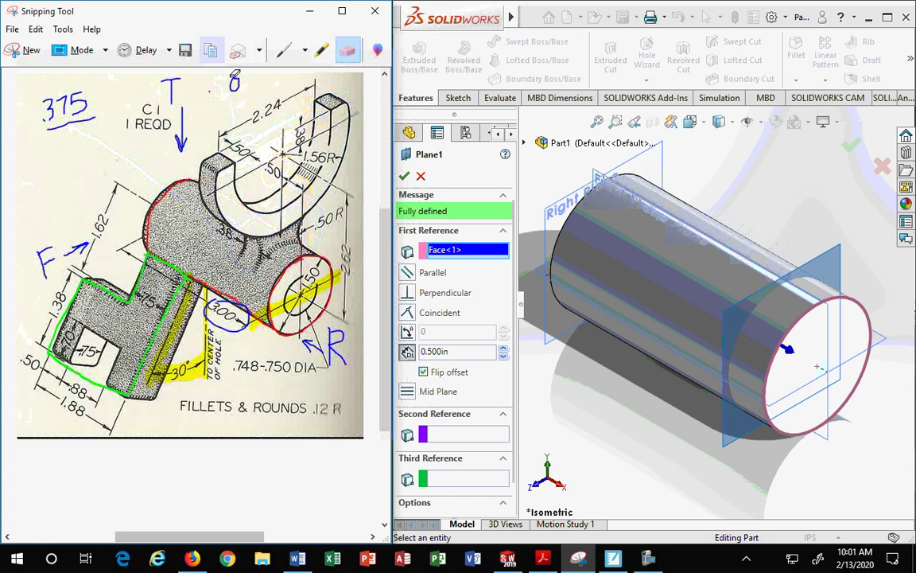
mouse_move(236, 72)
left_mouse_down()
mouse_move(231, 96)
mouse_move(174, 82)
mouse_move(165, 156)
mouse_move(178, 89)
mouse_move(172, 137)
mouse_move(155, 92)
mouse_move(59, 102)
mouse_move(82, 113)
mouse_move(50, 94)
mouse_move(40, 112)
left_mouse_up()
Redraw the aqua line along the upper arm's top edge, mark the .50 dimension lines and circle the lower .50 dimension in aqua
left_click(284, 50)
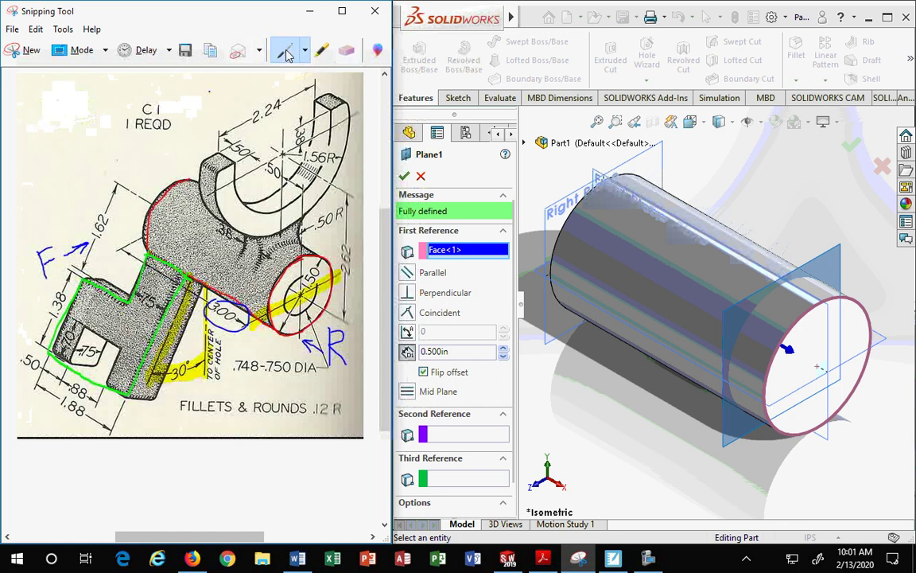
left_click_drag(217, 173, 235, 158)
left_click(346, 49)
mouse_move(275, 121)
left_mouse_down()
mouse_move(215, 165)
mouse_move(346, 98)
left_mouse_up()
left_click(284, 50)
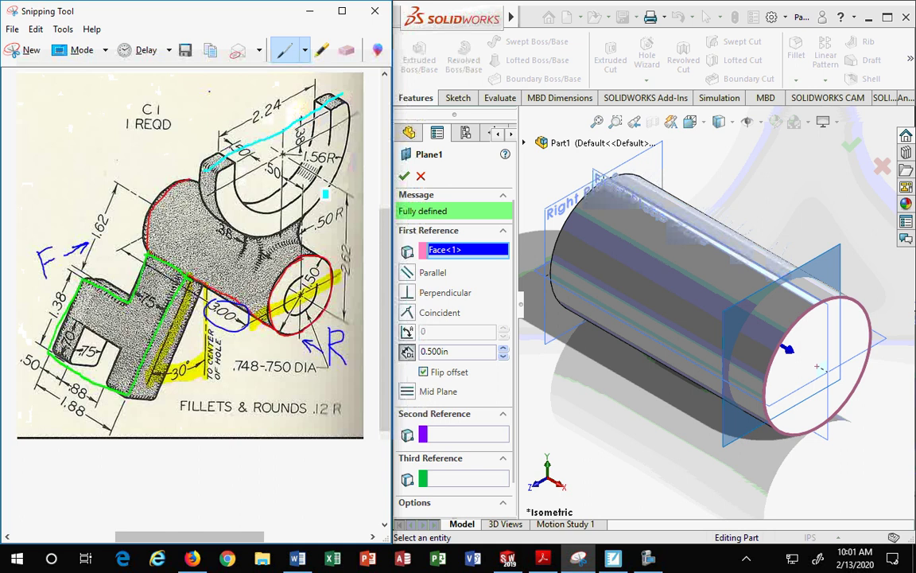
mouse_move(280, 163)
left_mouse_down()
mouse_move(266, 162)
mouse_move(264, 178)
mouse_move(282, 170)
mouse_move(273, 181)
left_mouse_up()
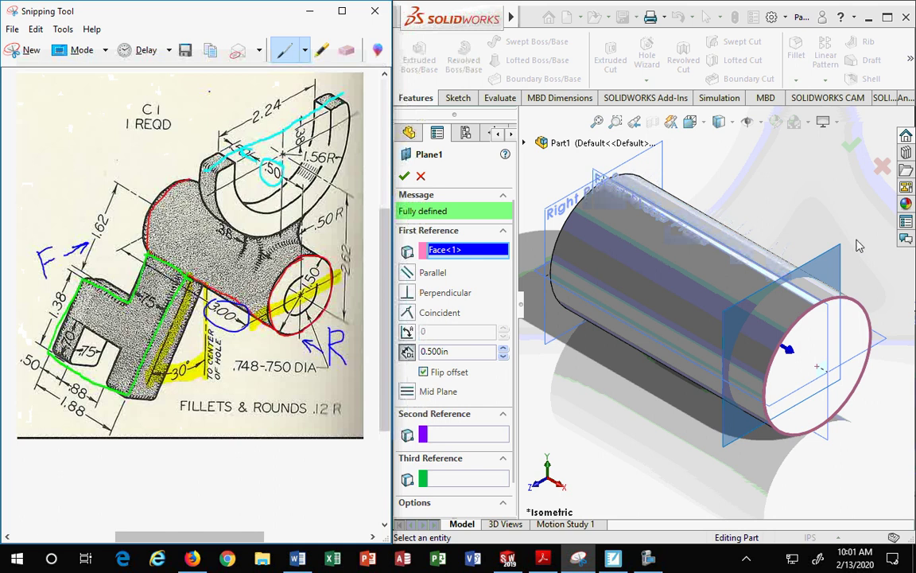
In SOLIDWORKS, set the plane's offset distance to .5+(.5/2) in and accept the plane
left_click(826, 262)
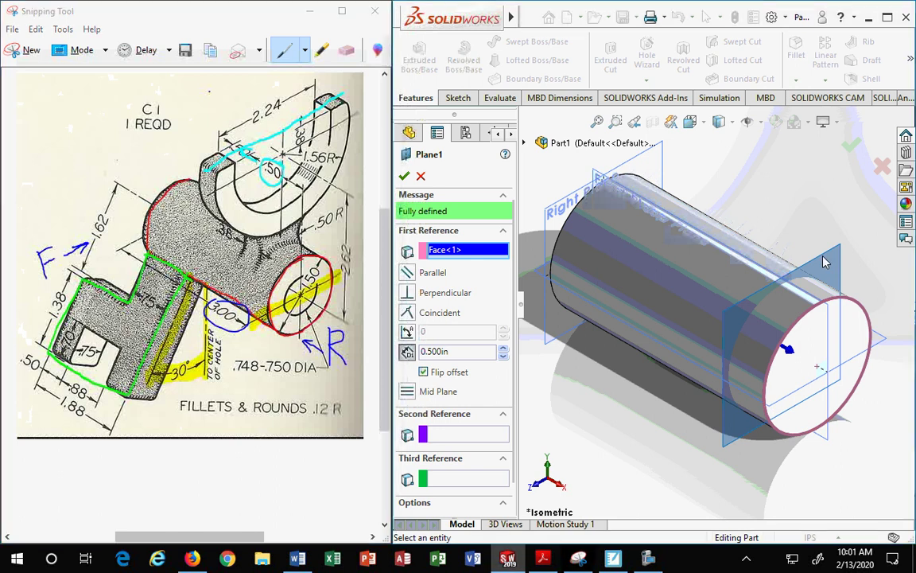
left_click(462, 353)
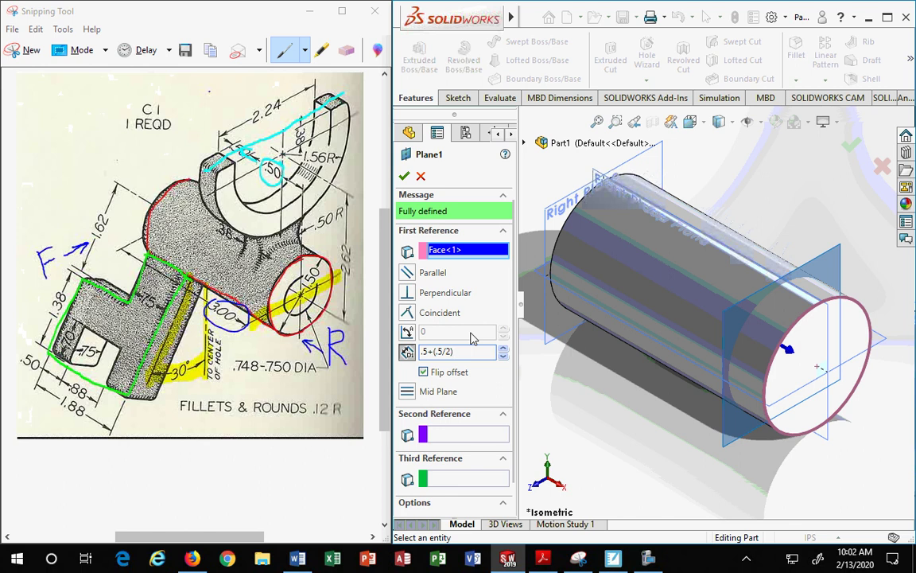
key("Return")
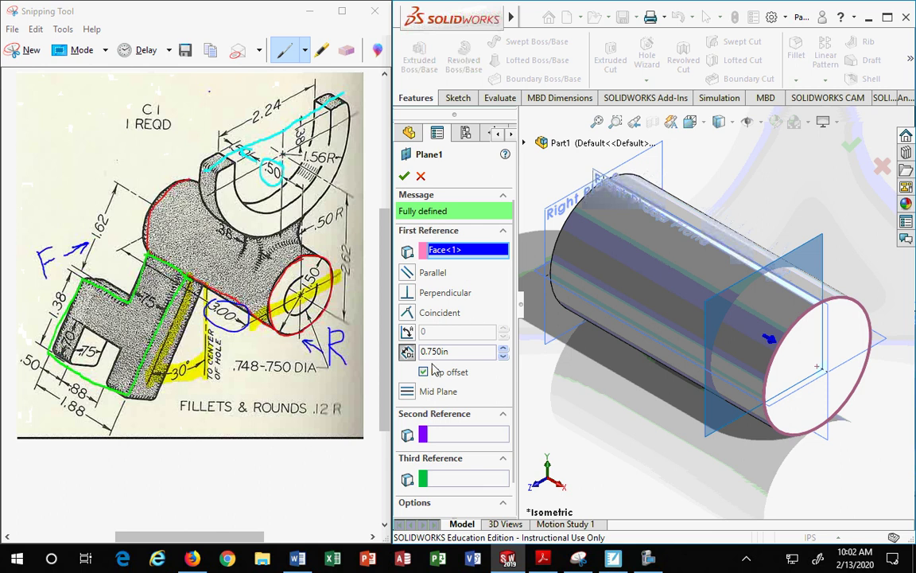
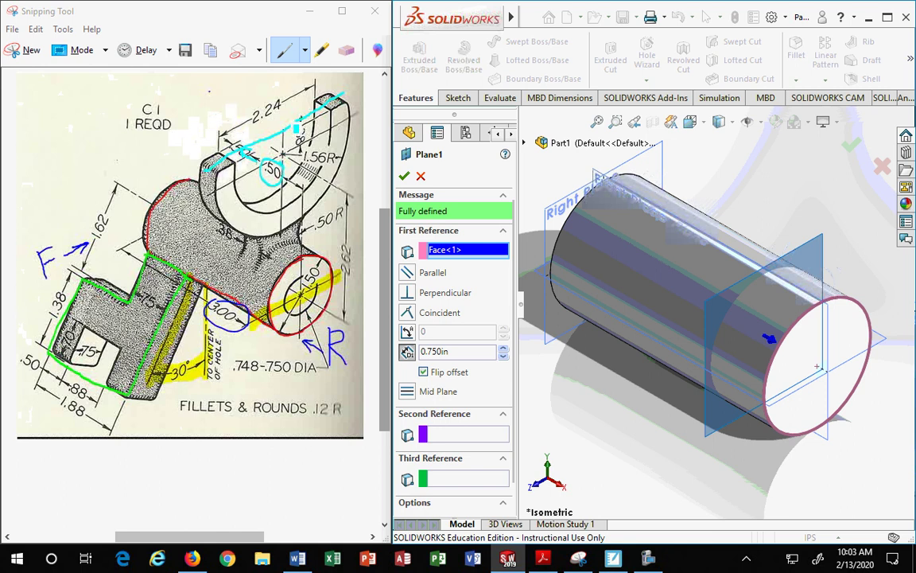
left_click(406, 178)
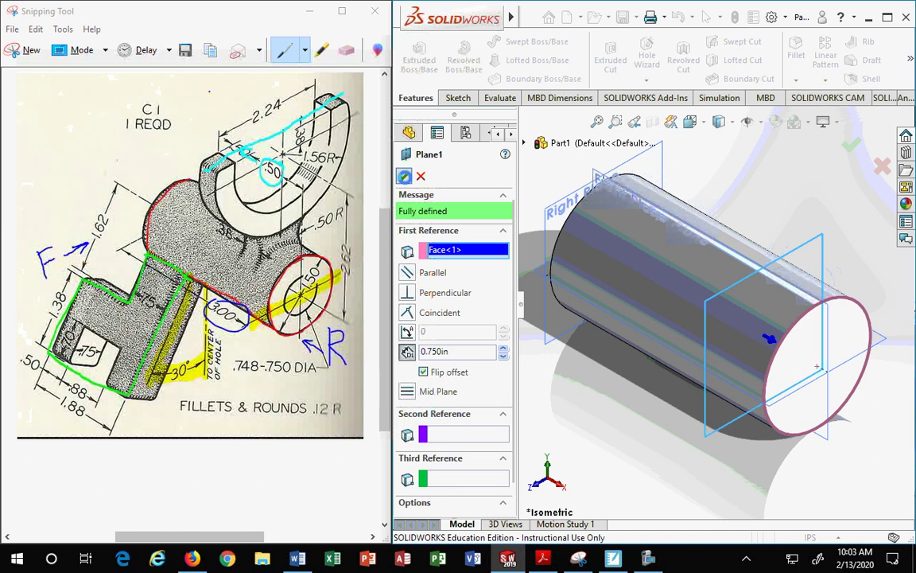
Start a sketch on the offset plane and view it straight on
left_click(751, 234)
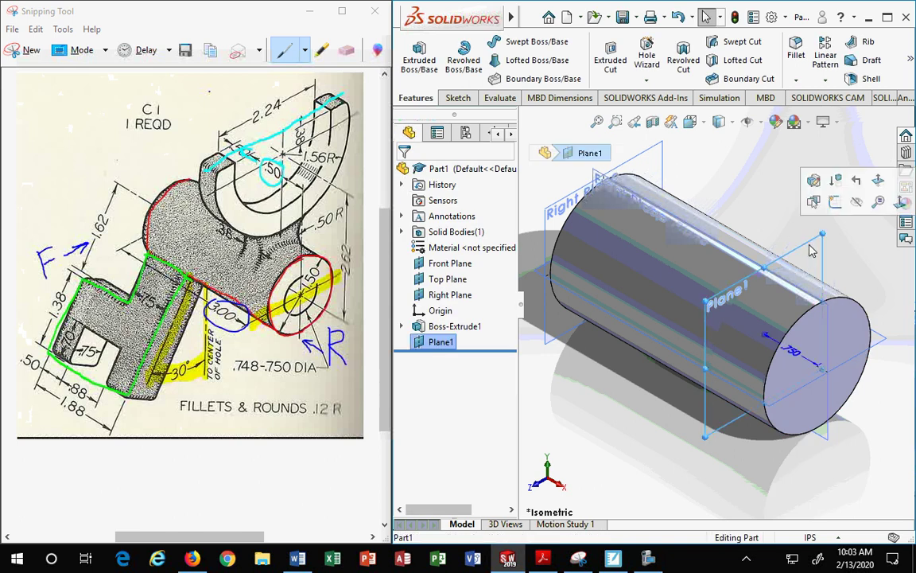
left_click(833, 203)
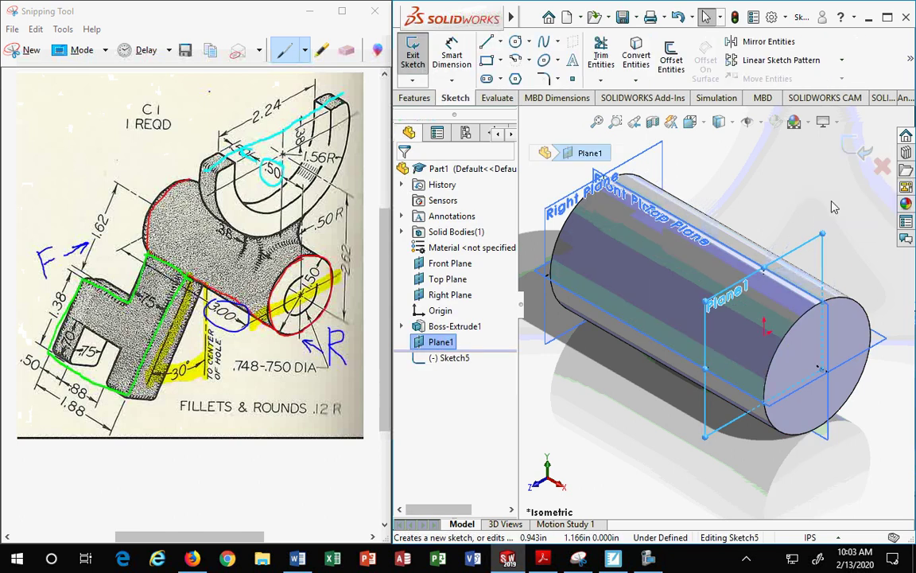
left_click(704, 125)
left_click(771, 204)
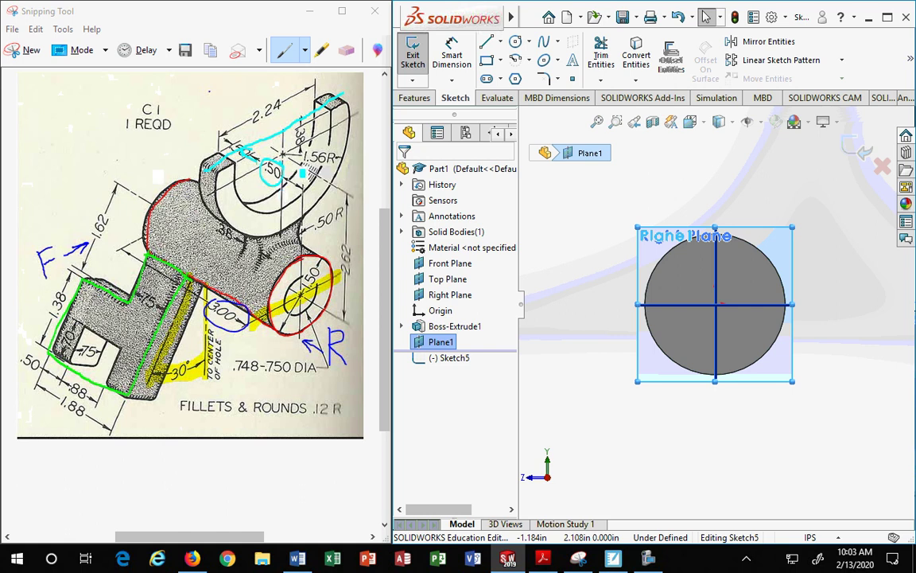
In Snipping Tool, underline the 1.56R dimension in aqua, and erase the aqua marks around the upper arm
left_click(303, 172)
left_click_drag(303, 168, 330, 166)
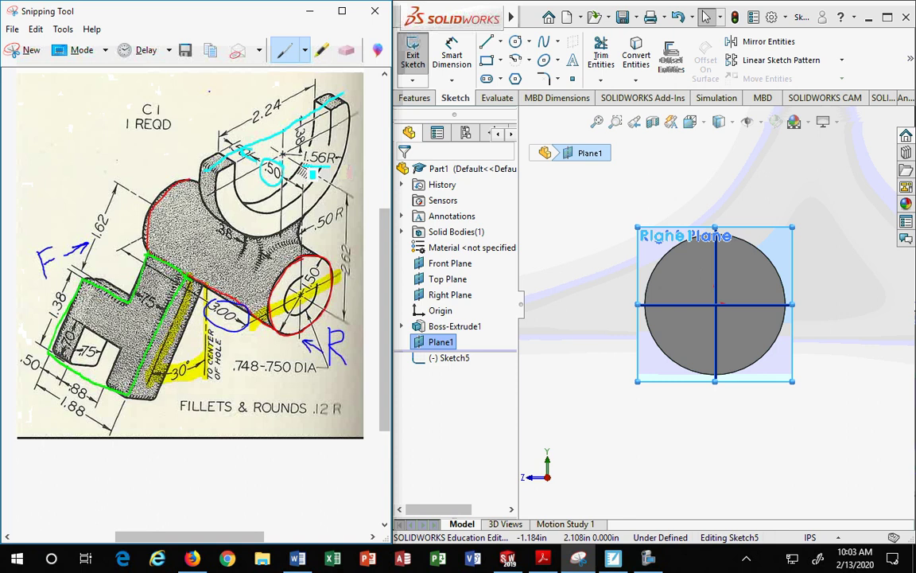
left_click(347, 50)
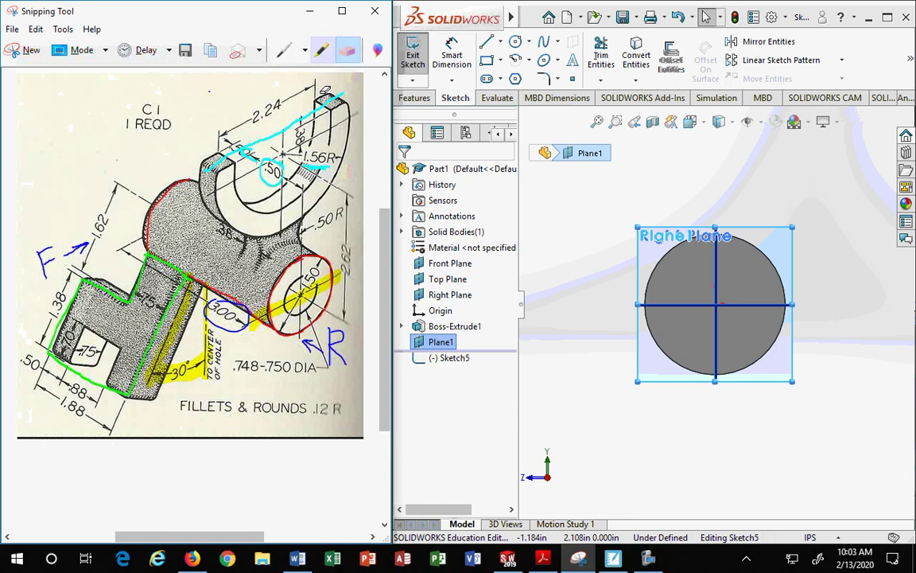
mouse_move(343, 82)
left_mouse_down()
mouse_move(305, 121)
mouse_move(198, 174)
left_mouse_up()
left_click(278, 160)
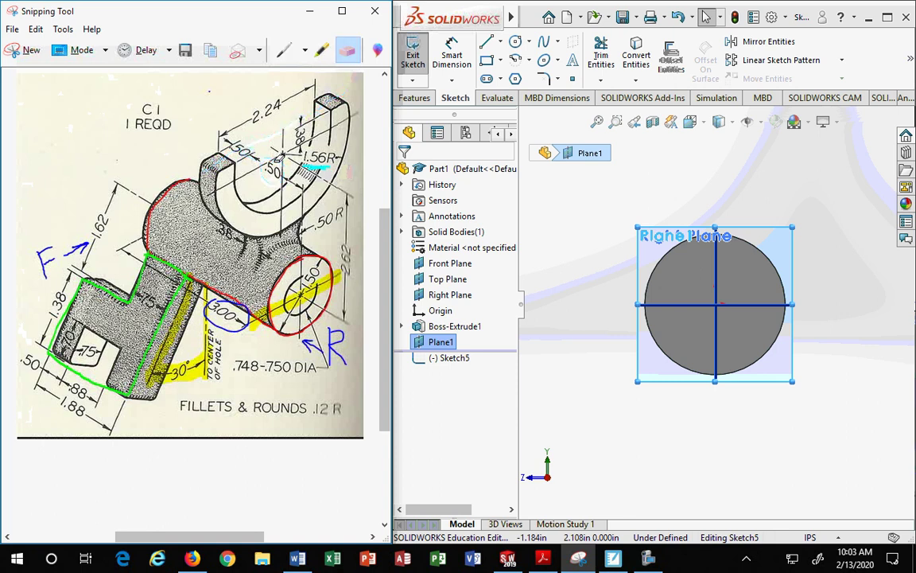
left_click(322, 163)
With the blue pen, circle the 1.56R dimension, draw three centre lines through the upper arm's centre and add short marks at its far end
left_click(305, 51)
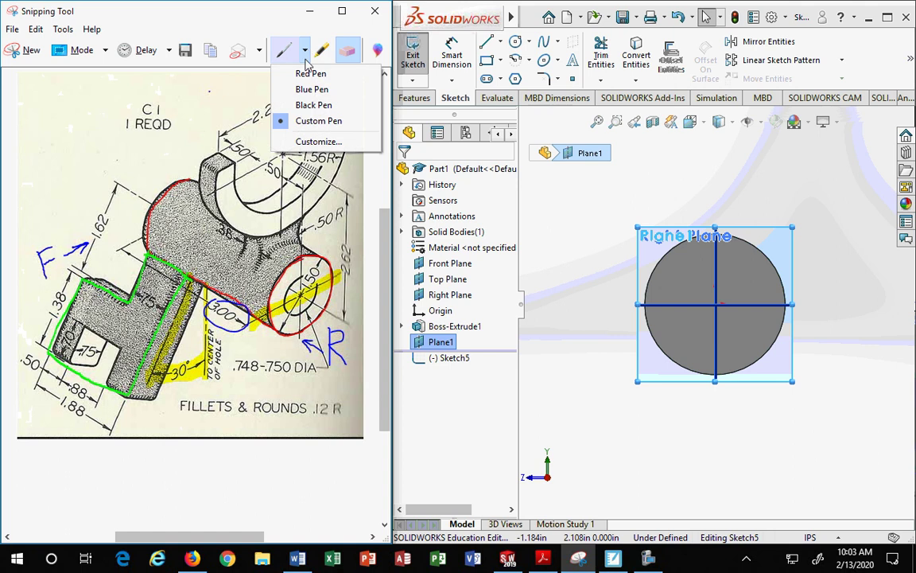
left_click(310, 74)
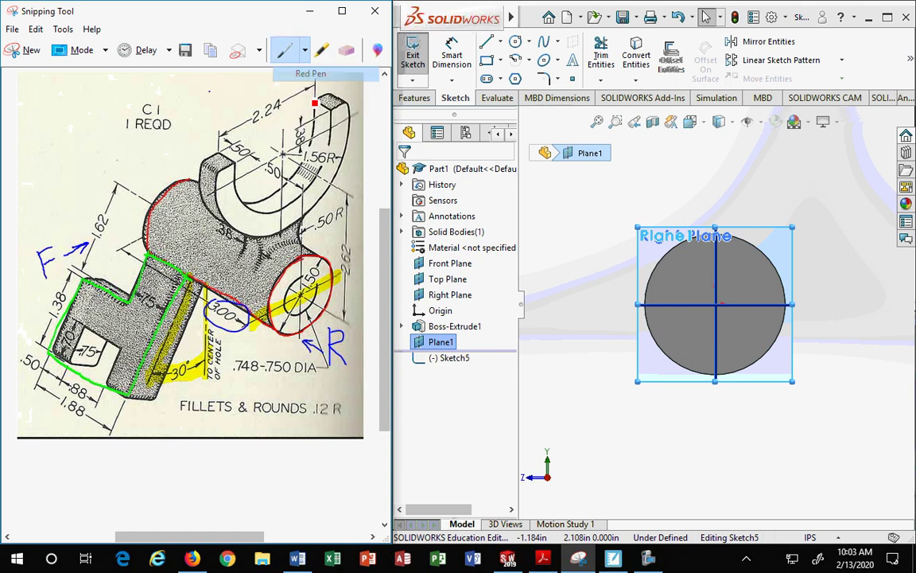
left_click(306, 52)
left_click(304, 87)
mouse_move(342, 149)
left_mouse_down()
mouse_move(289, 151)
mouse_move(334, 170)
mouse_move(294, 146)
left_mouse_up()
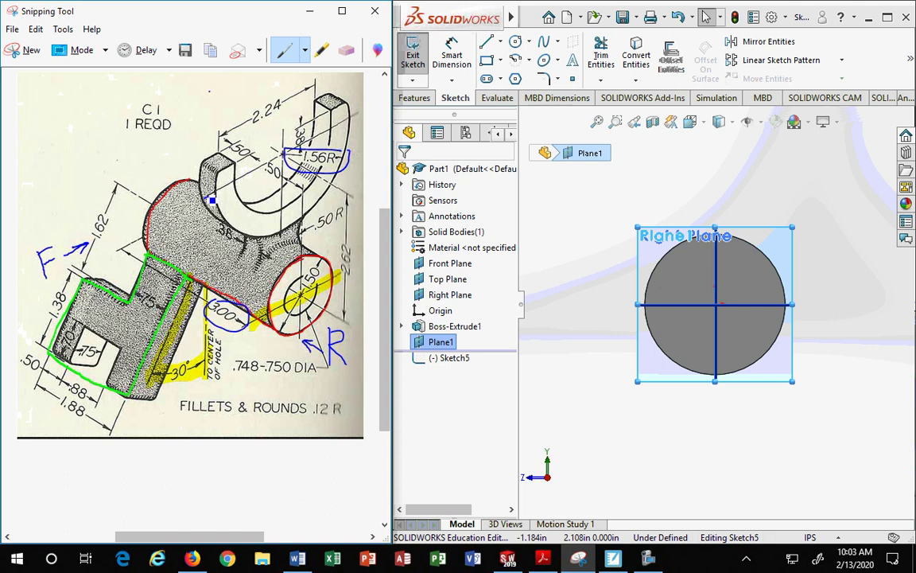
left_click_drag(212, 200, 362, 111)
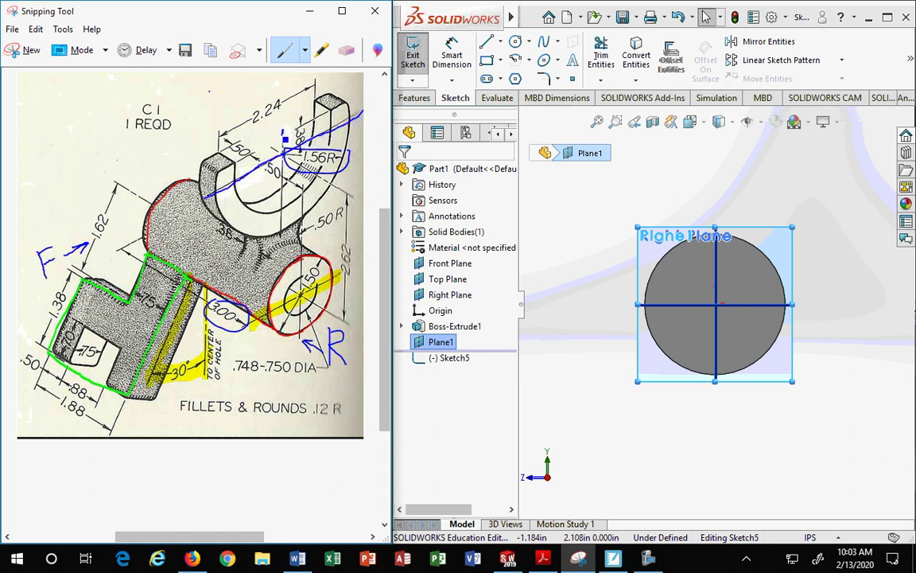
left_click_drag(285, 140, 286, 245)
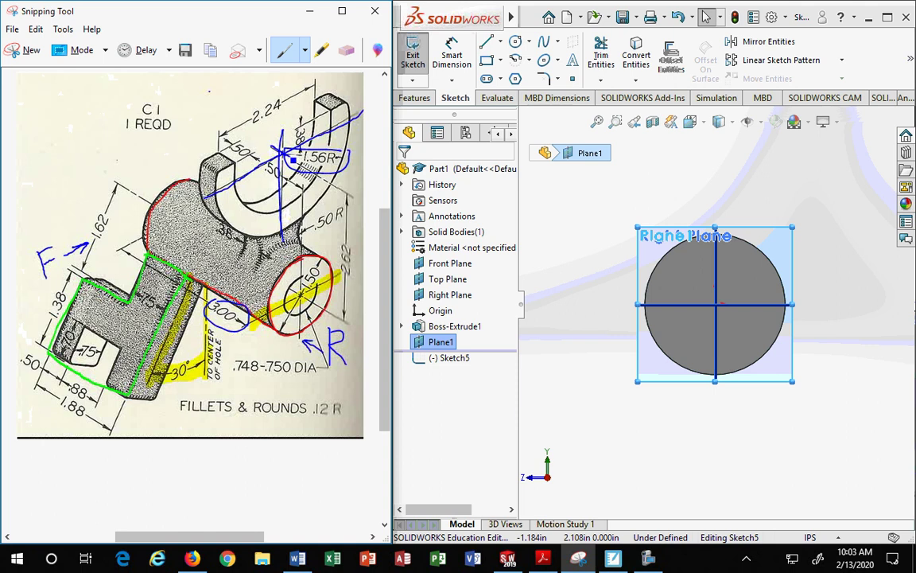
left_click_drag(278, 147, 353, 195)
left_click_drag(335, 109, 337, 138)
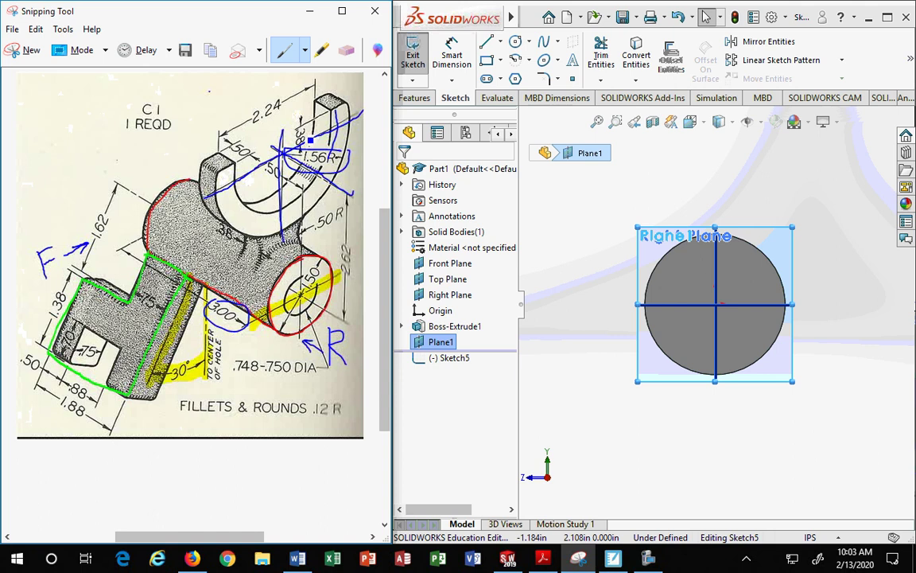
mouse_move(319, 133)
left_mouse_down()
mouse_move(302, 118)
mouse_move(293, 136)
mouse_move(302, 149)
mouse_move(319, 122)
mouse_move(286, 118)
mouse_move(277, 128)
mouse_move(271, 119)
mouse_move(300, 132)
mouse_move(318, 126)
left_mouse_up()
Erase the blue circle around the 1.56R dimension, the centre line running toward both arm ends and the short marks at the arm's far end
left_click(345, 49)
left_click(353, 120)
left_click(339, 116)
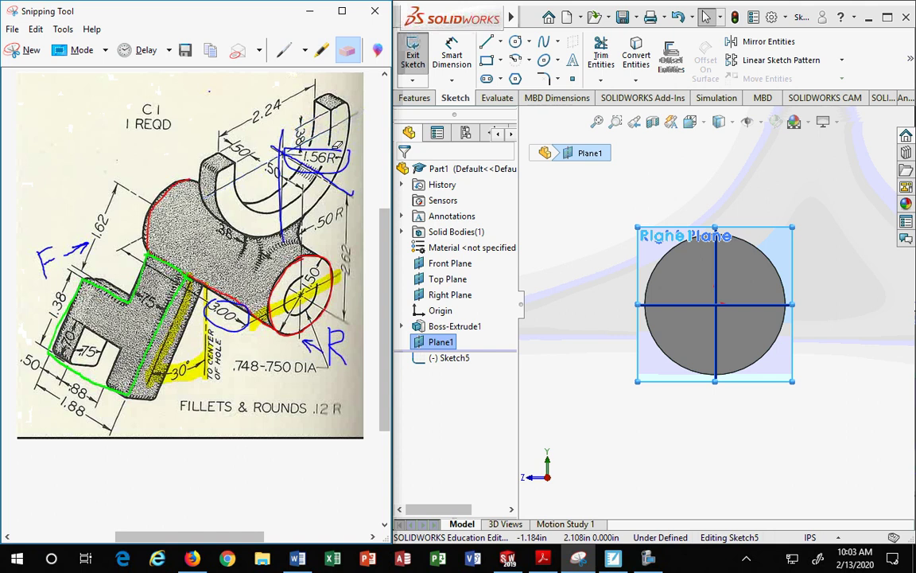
left_click(334, 148)
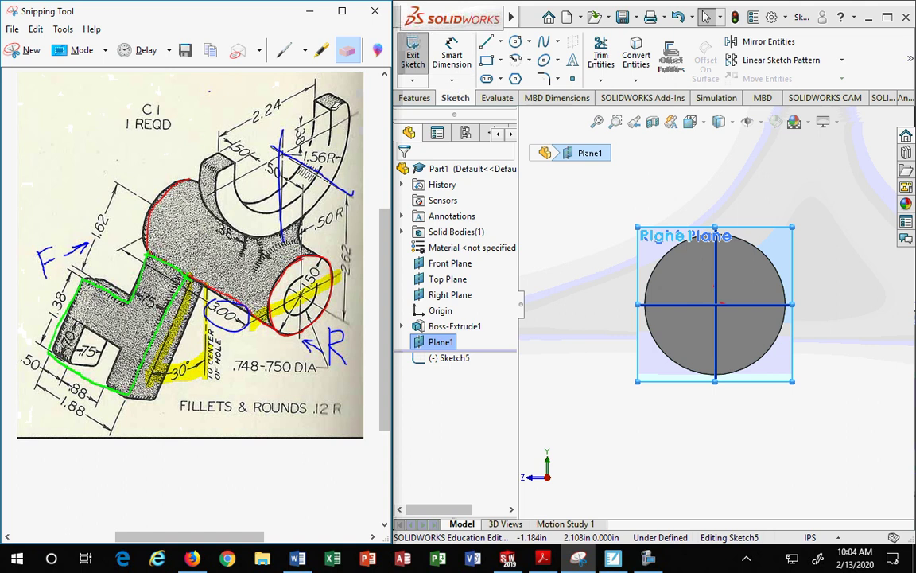
Trace the upper arm's outer arc from its far end to its near end with the blue pen
left_click(303, 53)
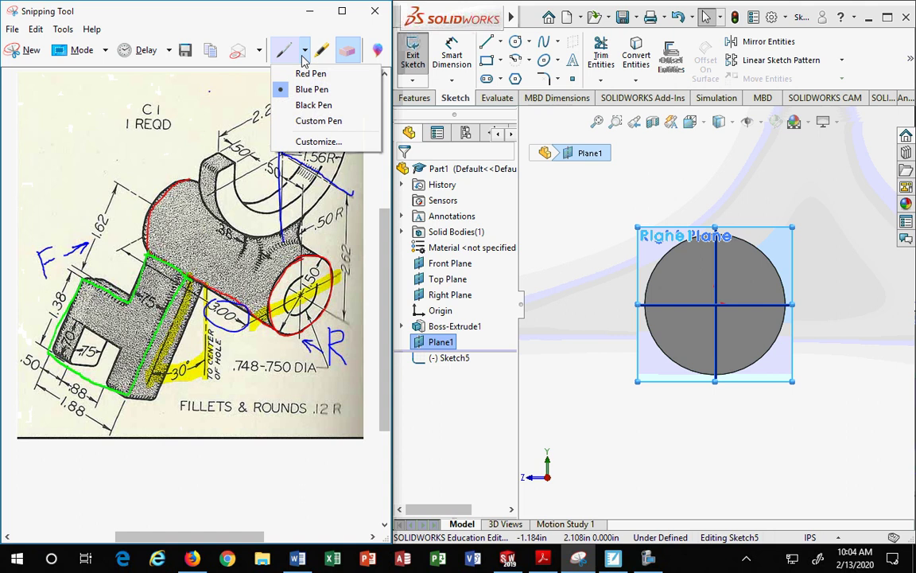
left_click(306, 73)
left_click(305, 50)
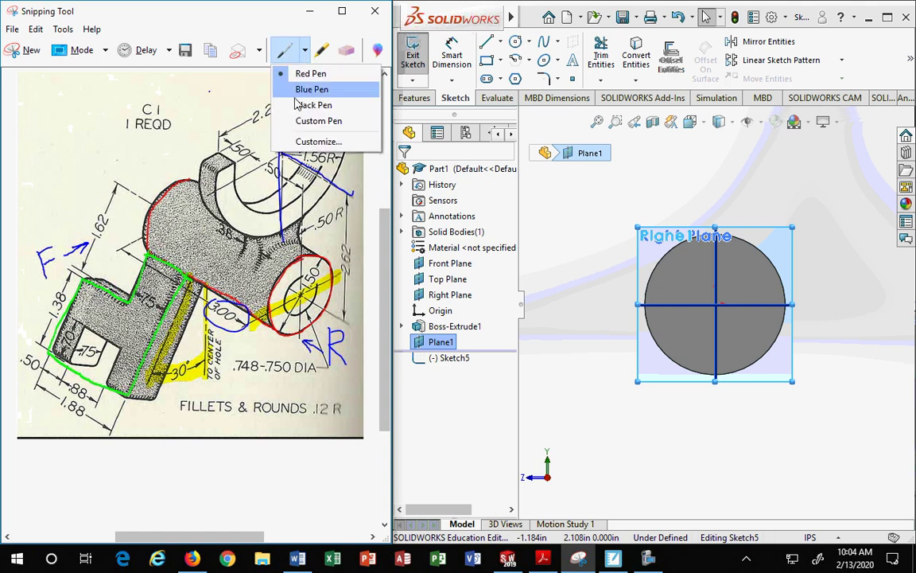
left_click(306, 105)
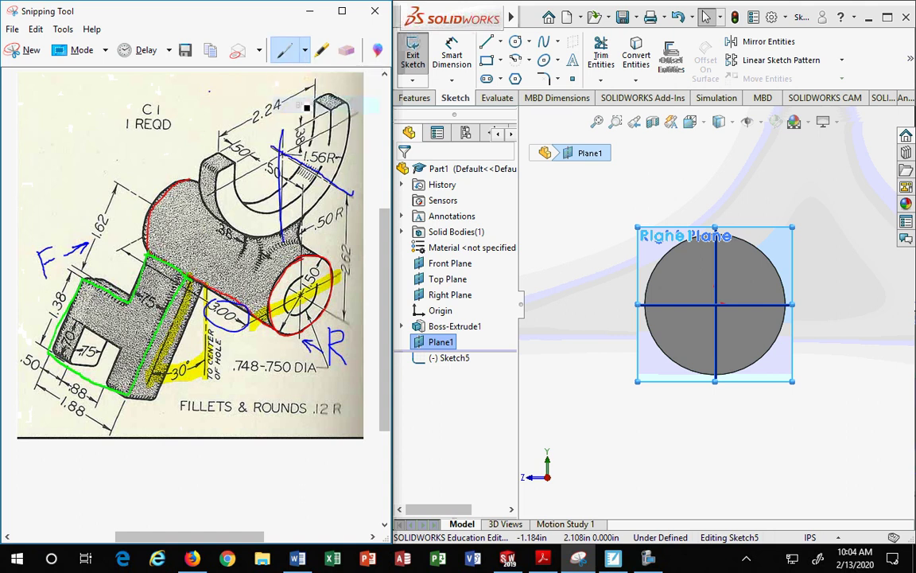
left_click(304, 51)
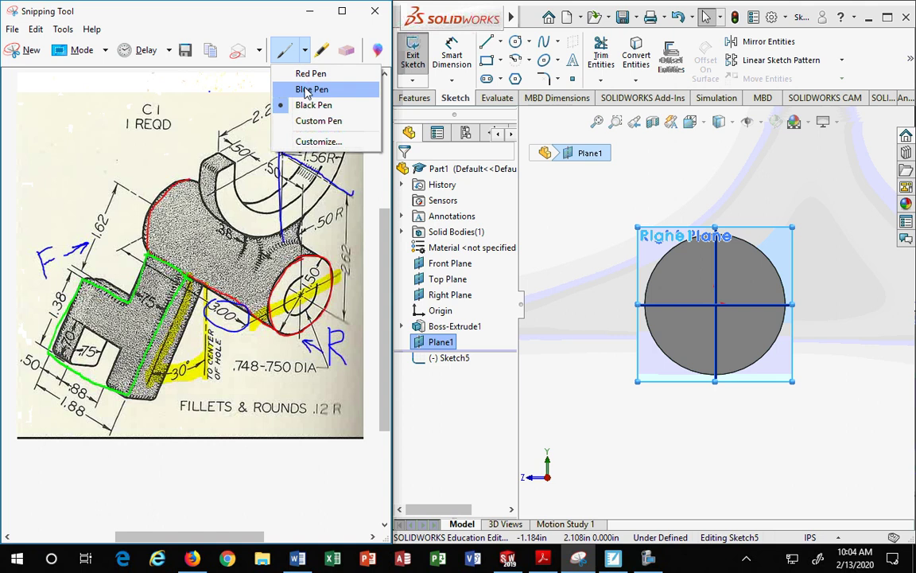
left_click(308, 90)
mouse_move(350, 105)
left_mouse_down()
mouse_move(342, 181)
mouse_move(283, 233)
mouse_move(259, 241)
mouse_move(216, 218)
mouse_move(203, 175)
mouse_move(222, 168)
left_mouse_up()
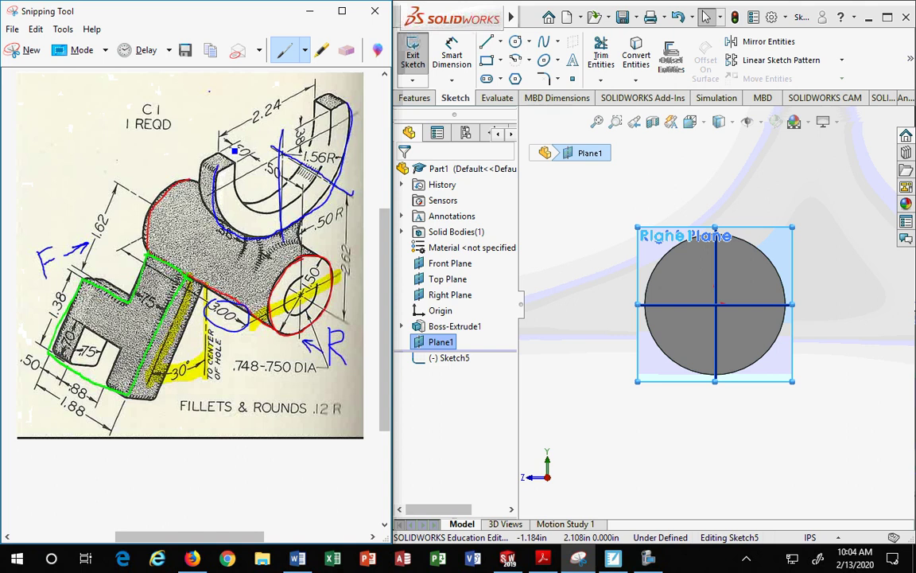
Trace the short straight inner edges at both ends of the upper arm in red and its inner arc in blue
left_click(304, 49)
left_click(307, 73)
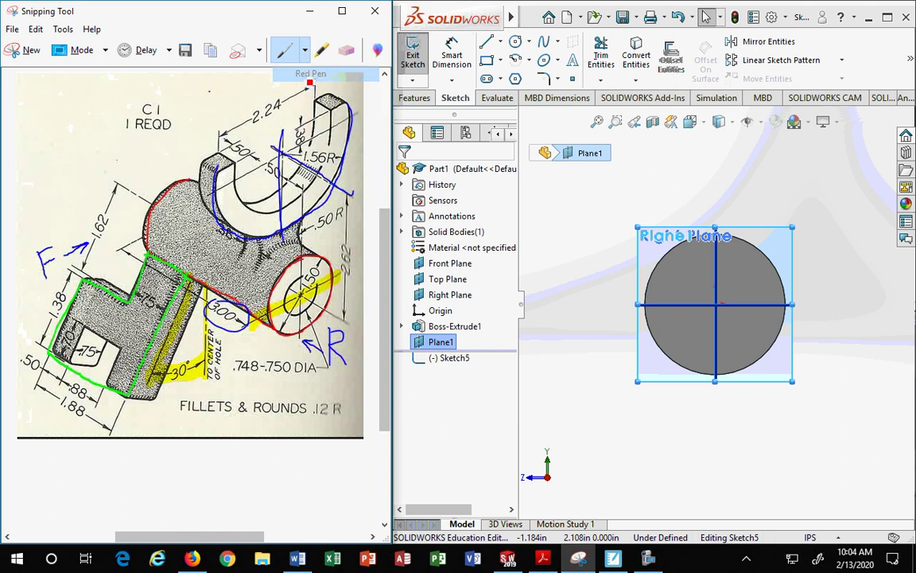
left_click_drag(334, 113, 335, 130)
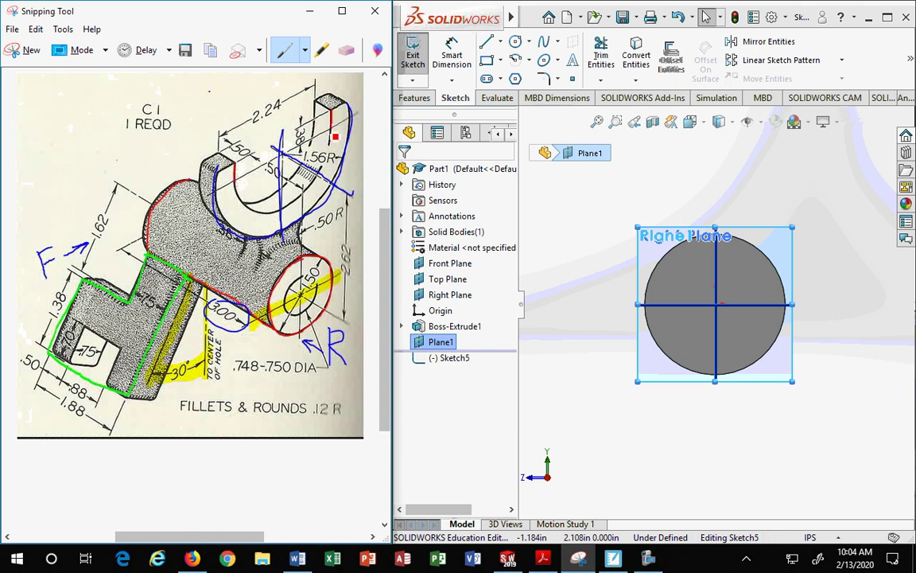
left_click(304, 51)
left_click(301, 90)
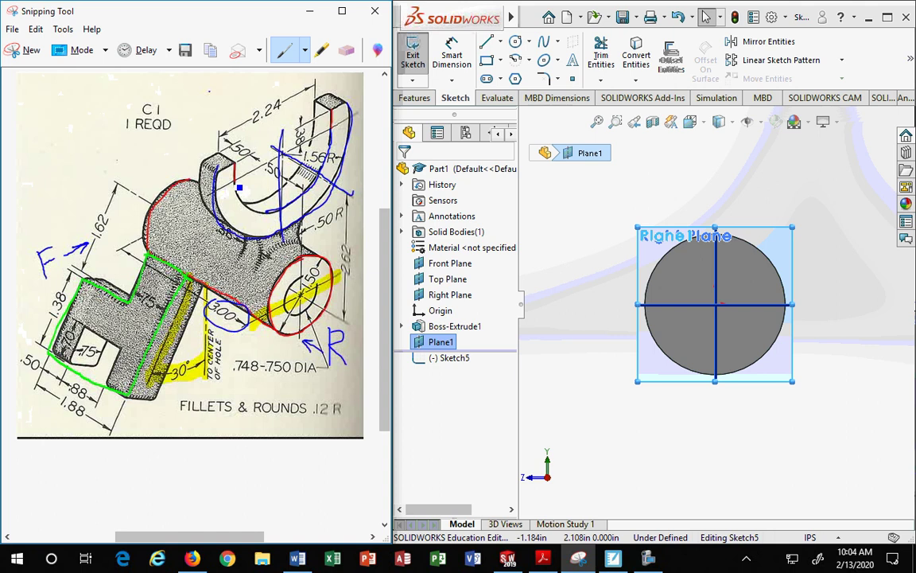
left_click_drag(248, 207, 262, 216)
Outline the inner face at the upper arm's far end in red and circle the .38 dimension beside it
left_click(302, 51)
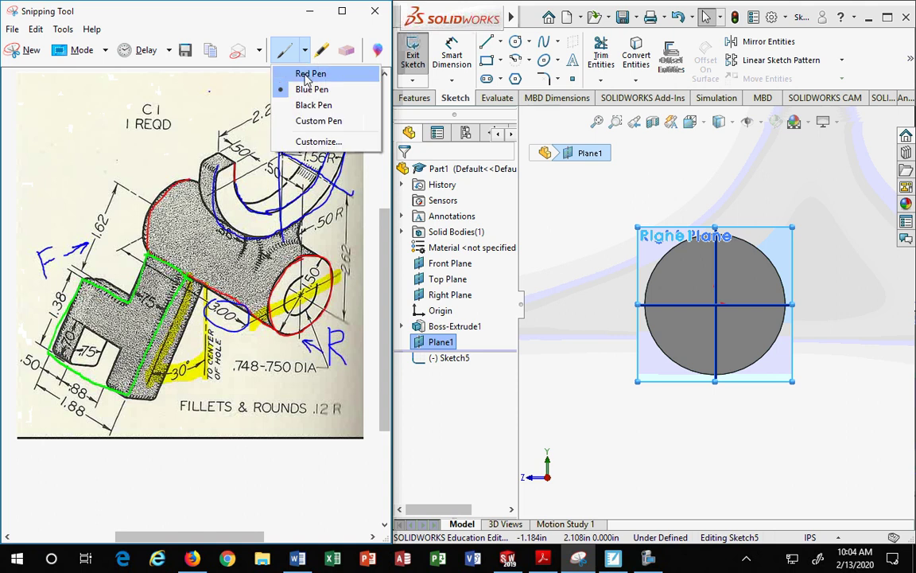
left_click(306, 73)
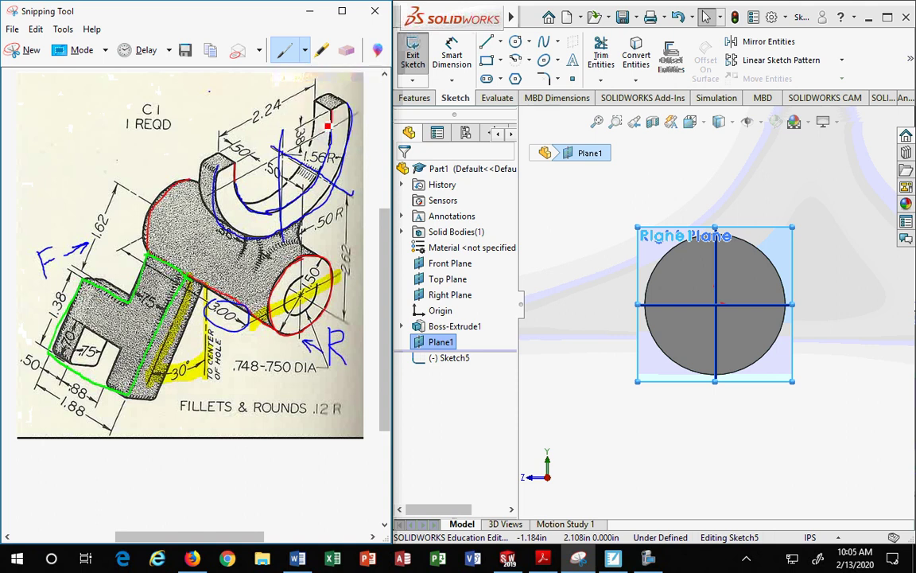
mouse_move(317, 121)
left_mouse_down()
mouse_move(319, 103)
mouse_move(333, 111)
mouse_move(326, 124)
mouse_move(323, 114)
left_mouse_up()
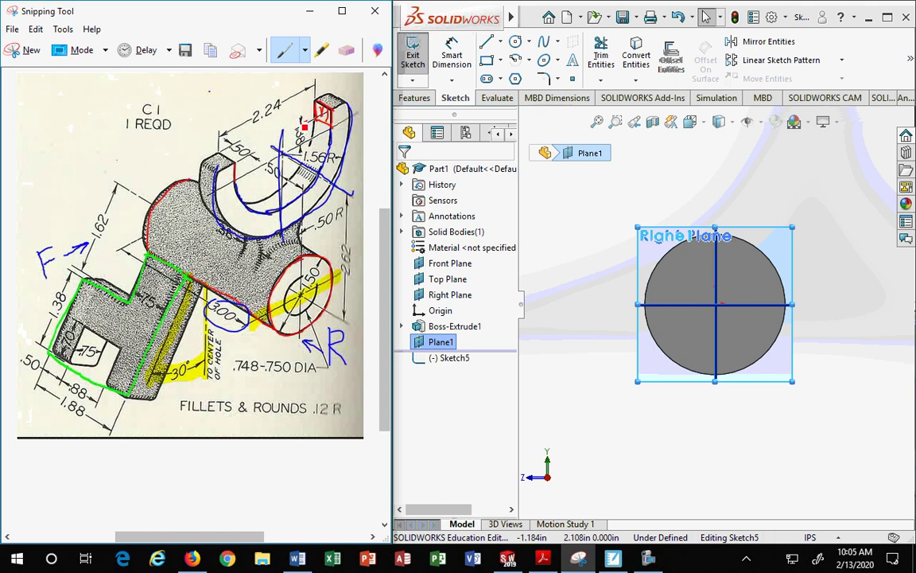
mouse_move(304, 127)
left_mouse_down()
mouse_move(296, 141)
mouse_move(314, 135)
mouse_move(314, 116)
mouse_move(334, 120)
left_mouse_up()
Shade the inner curved surface of the upper arm with blue pen strokes and switch to the eraser
left_click(304, 50)
left_click(302, 89)
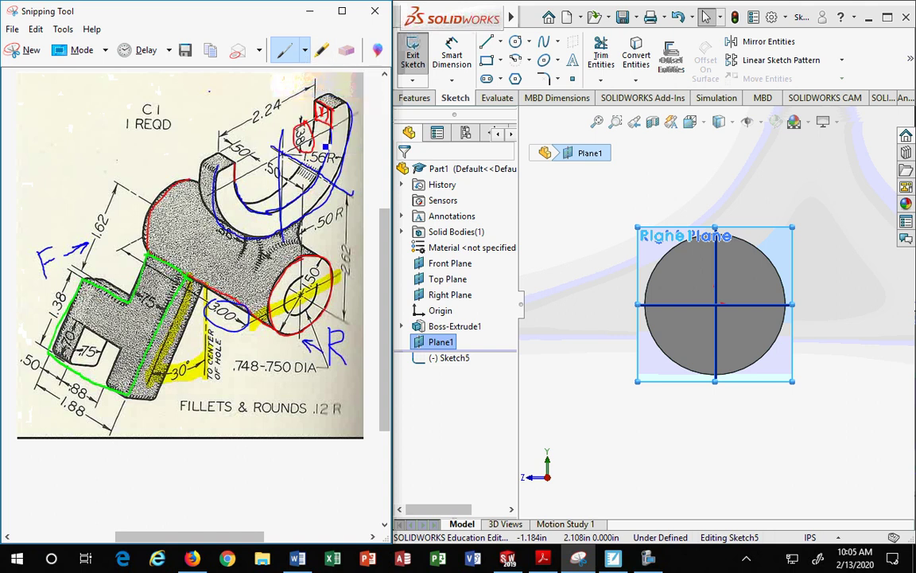
mouse_move(318, 176)
left_mouse_down()
mouse_move(296, 204)
mouse_move(252, 210)
left_mouse_up()
mouse_move(332, 129)
left_mouse_down()
mouse_move(324, 143)
mouse_move(242, 182)
mouse_move(283, 155)
mouse_move(277, 205)
mouse_move(282, 198)
left_mouse_up()
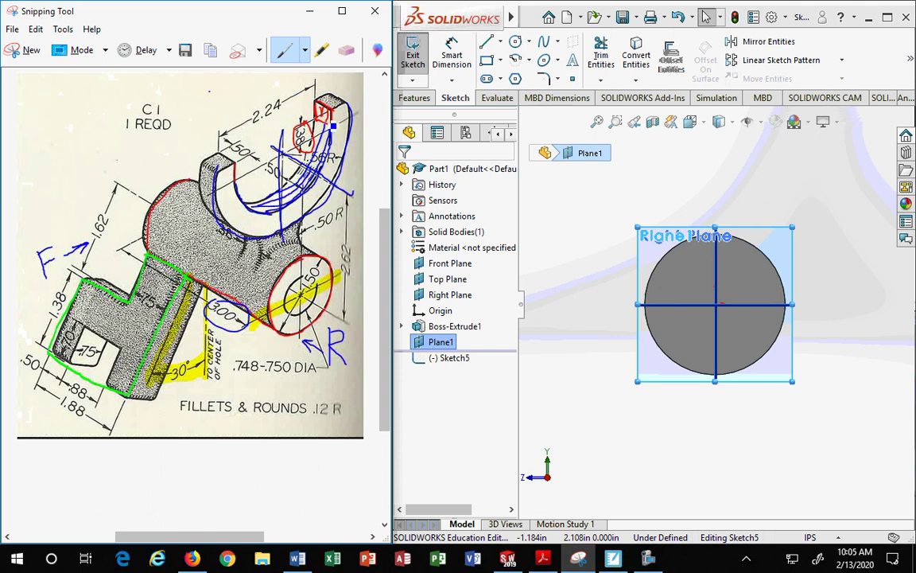
mouse_move(294, 111)
left_mouse_down()
mouse_move(274, 159)
mouse_move(253, 174)
left_mouse_up()
left_click(348, 50)
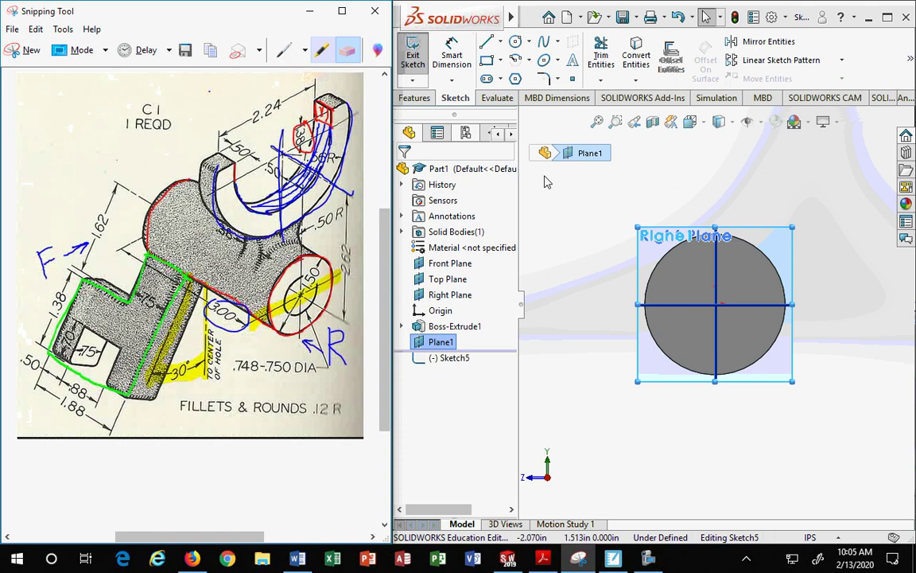
In SOLIDWORKS, sketch a circle of about 1.08 in radius up and to one side of the cylinder
left_click(566, 201)
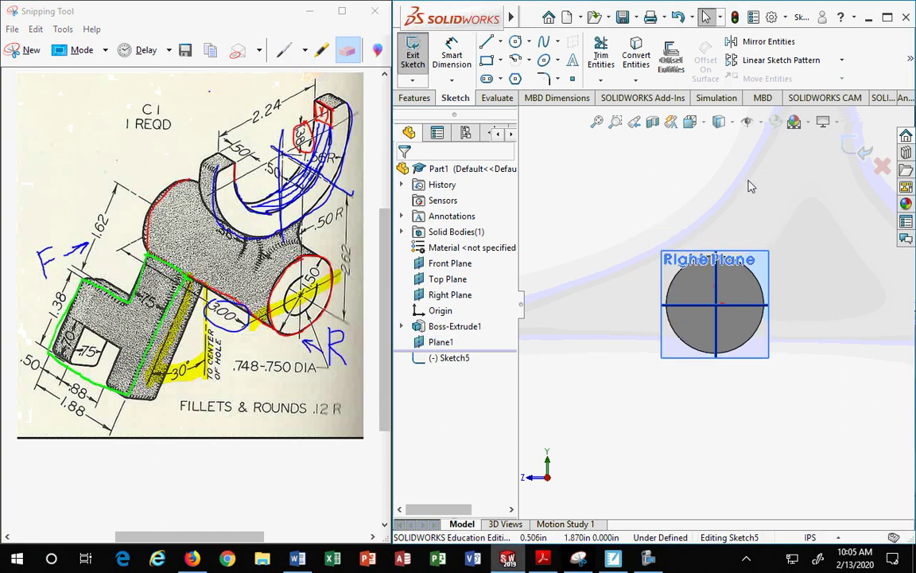
left_click(515, 41)
left_click(579, 157)
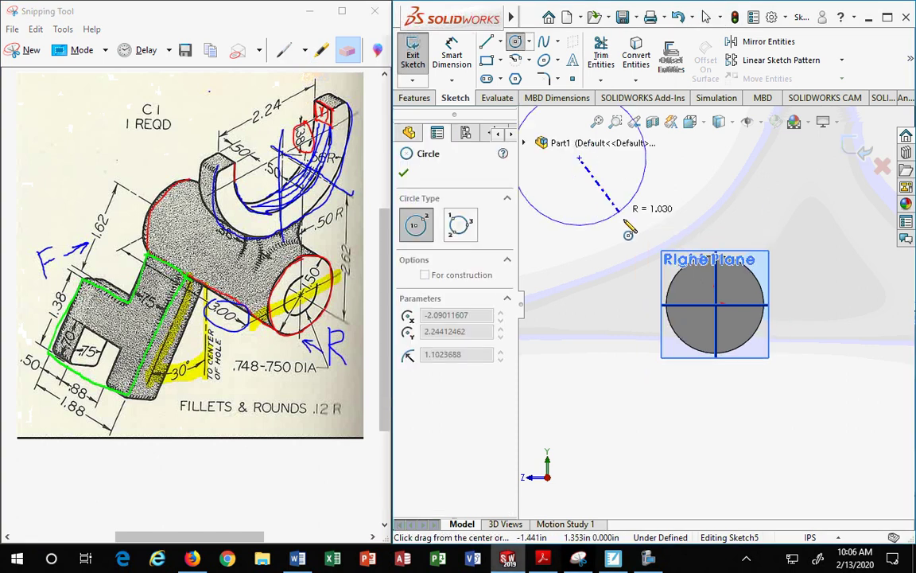
left_click(628, 207)
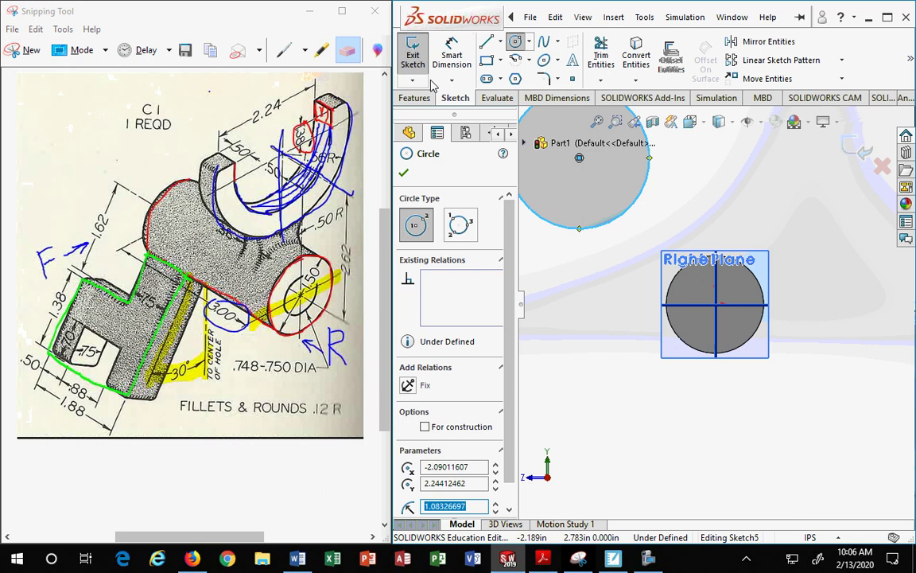
Draw a centerline from the new circle's centre to the origin at the cylinder's centre
left_click(500, 43)
left_click(520, 77)
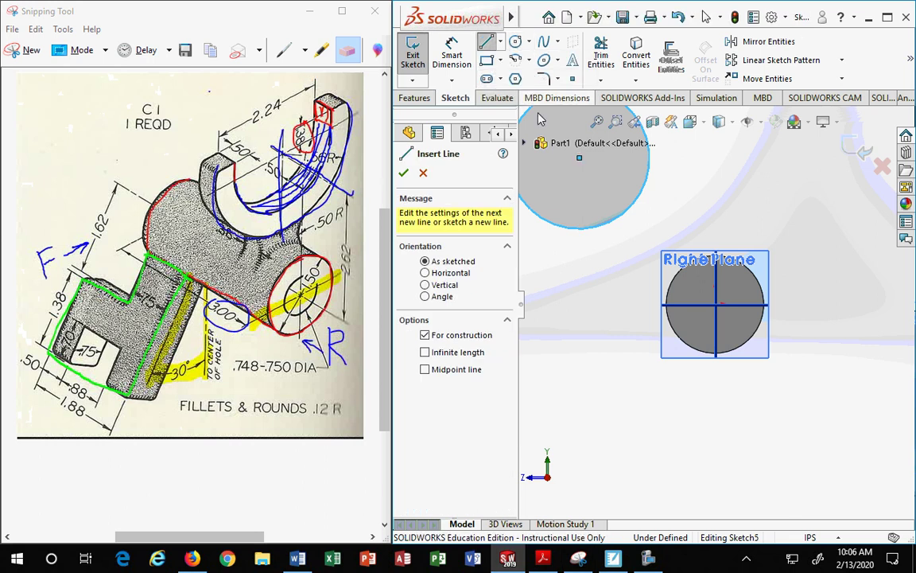
left_click(580, 158)
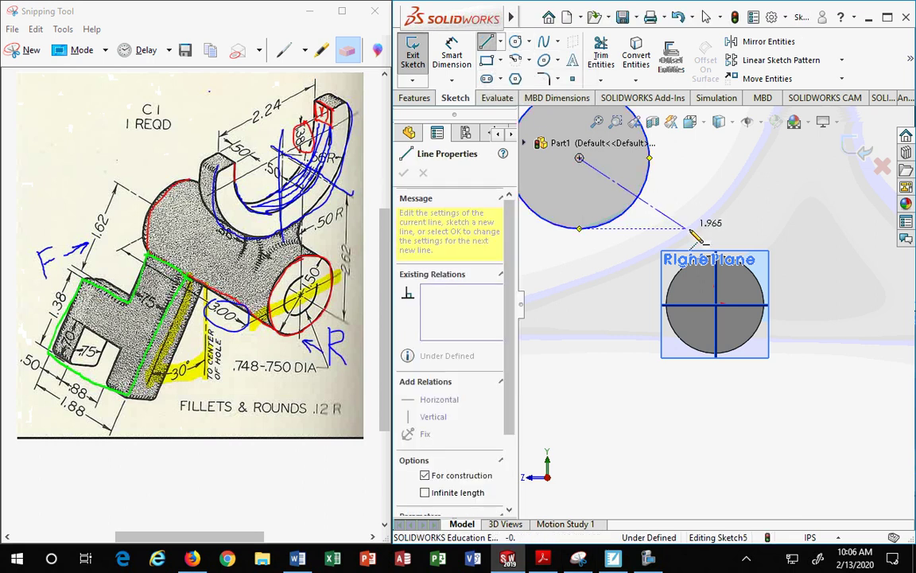
left_click(716, 305)
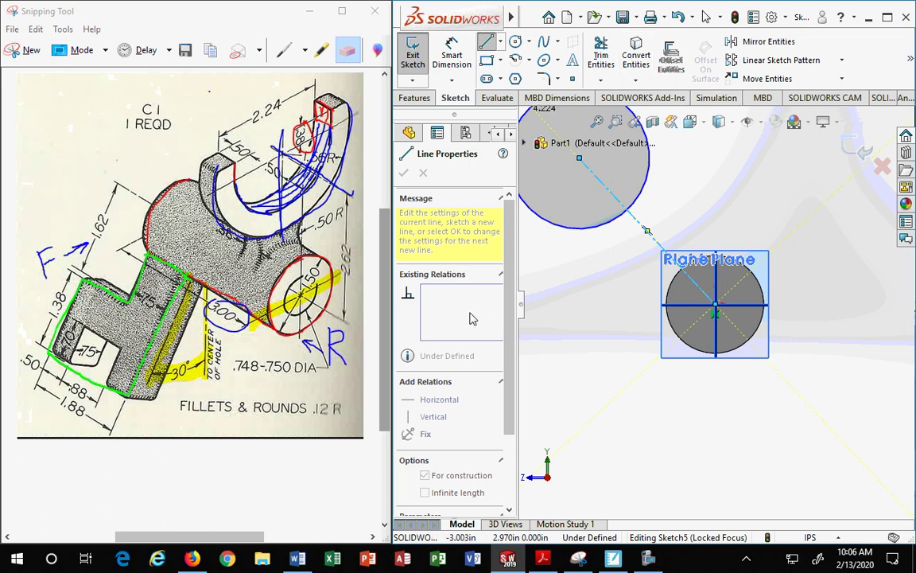
key("Escape")
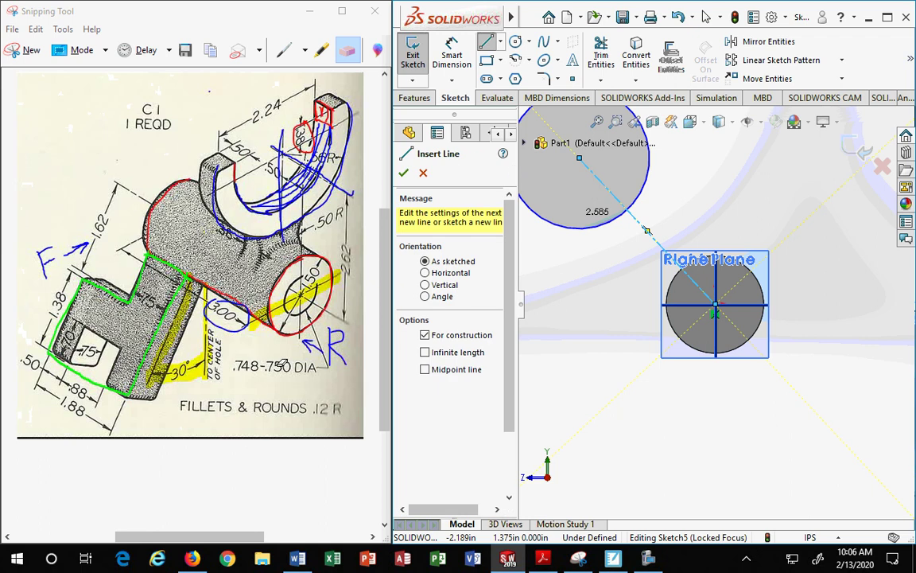
key("Escape")
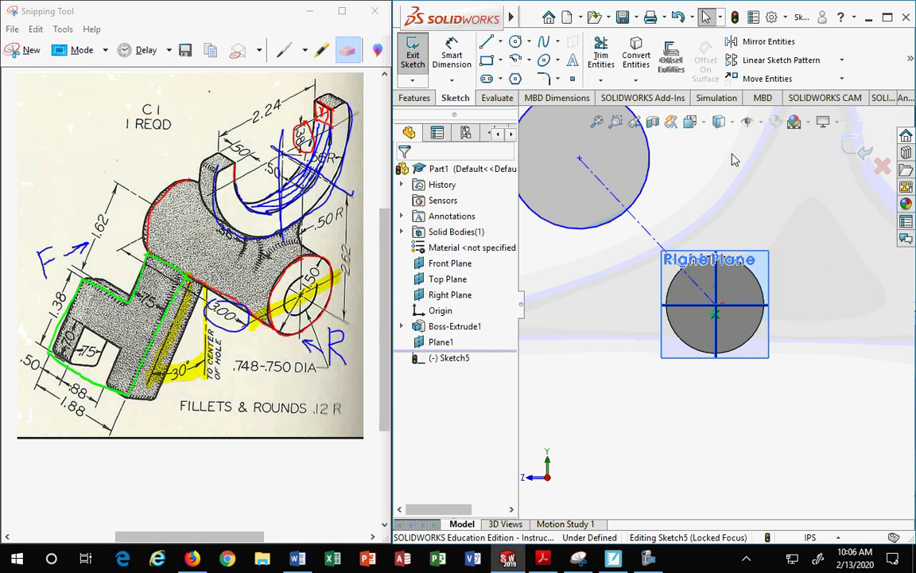
Make the centerline between the circle and the origin vertical
left_click(646, 229)
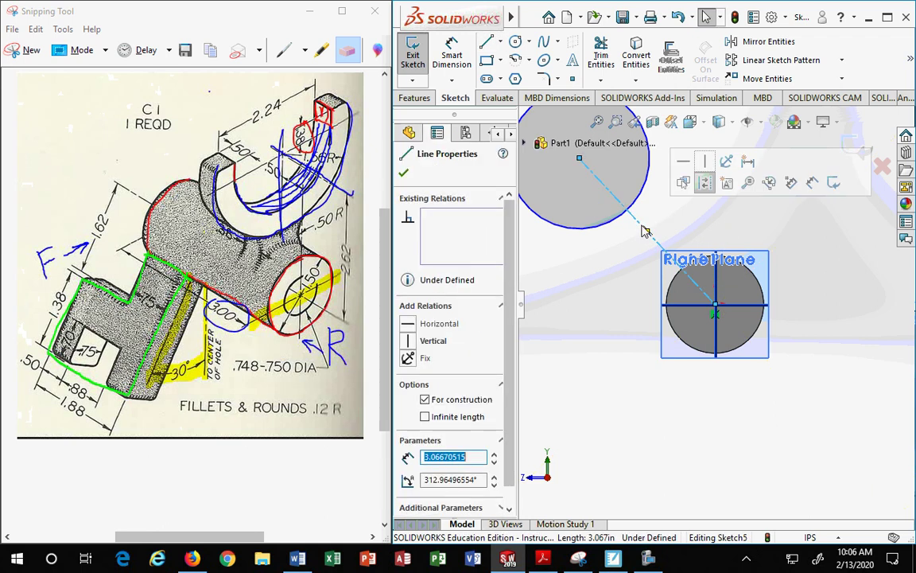
left_click(408, 340)
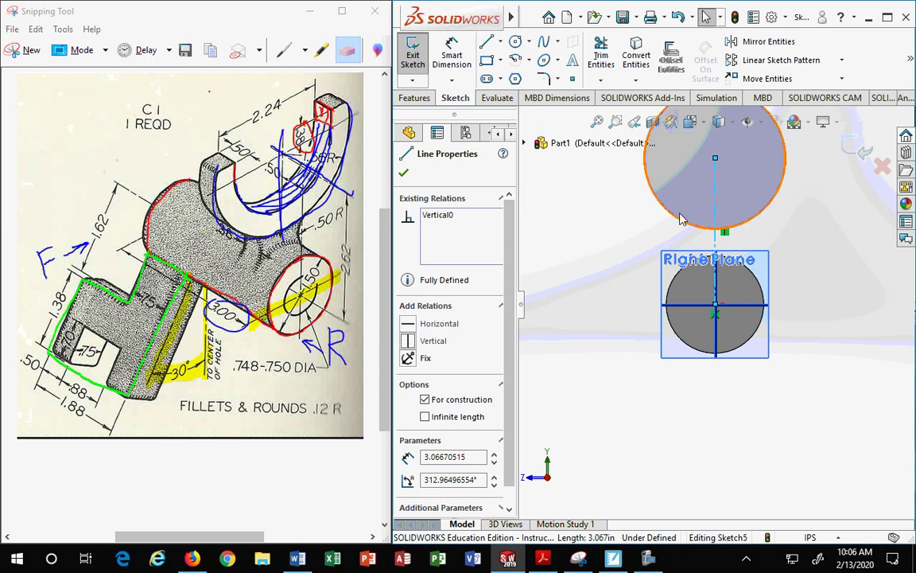
scroll(742, 184, "down", 1)
scroll(743, 184, "up", 4)
scroll(743, 189, "down", 1)
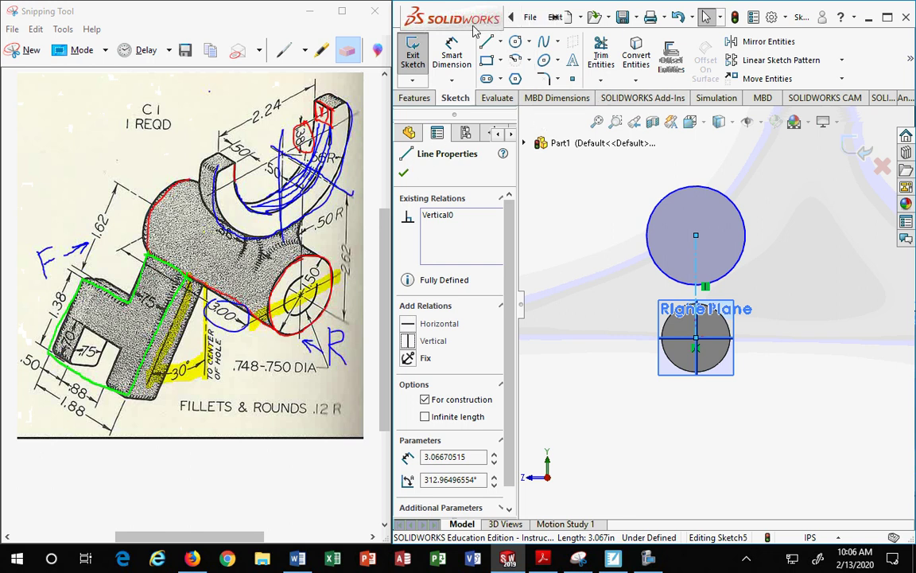
Dimension the vertical distance between the sketched circle and the cylinder's circular edge, and begin its value with 2
left_click(451, 55)
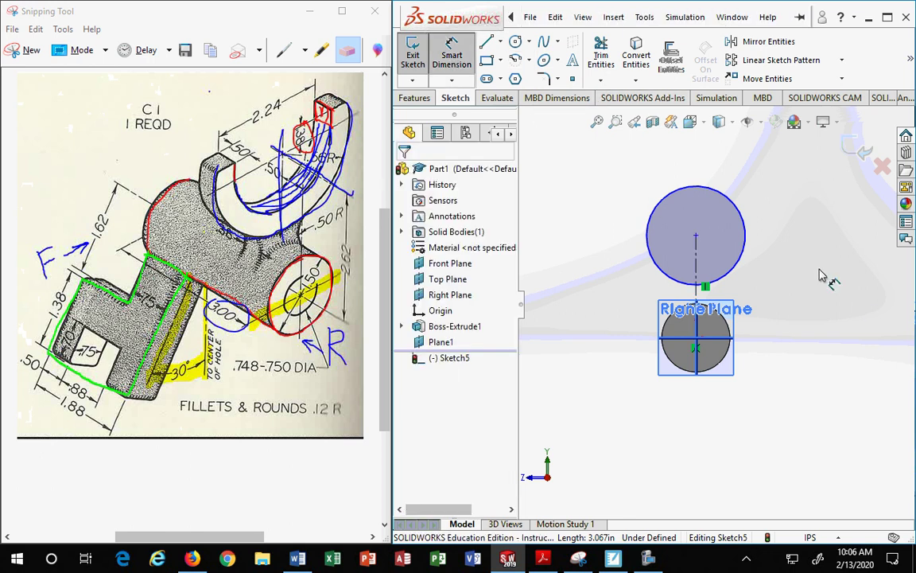
left_click(744, 248)
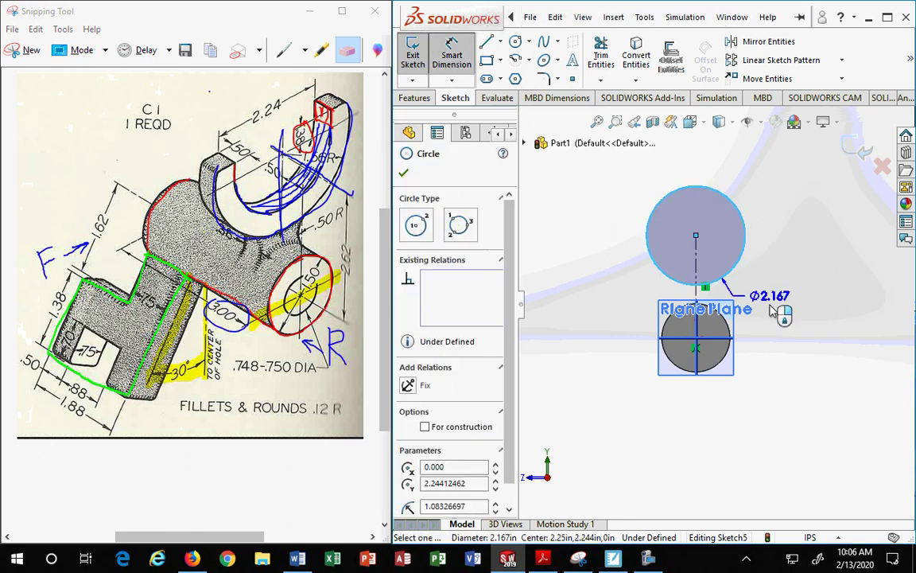
left_click(728, 338)
left_click(788, 330)
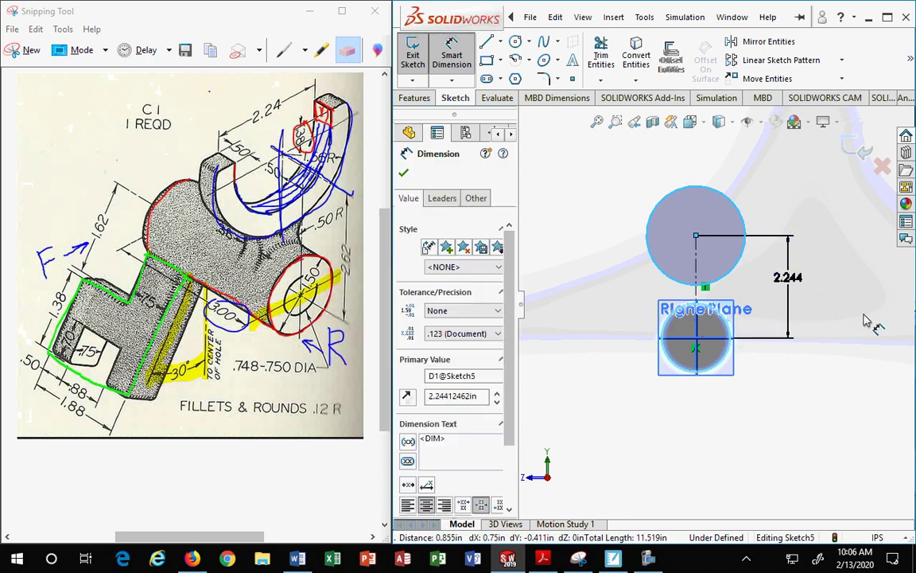
type("2.")
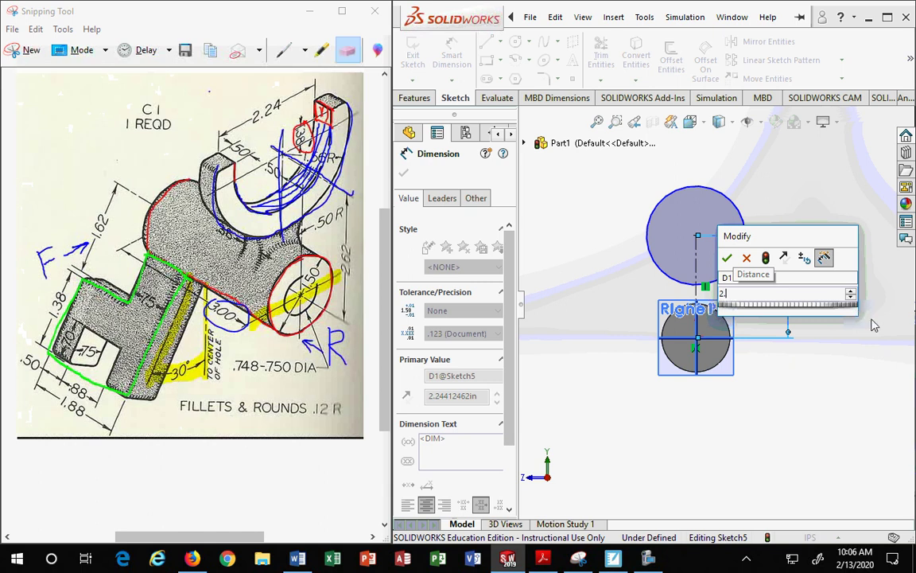
In Firefox, find the Decimal Chart on the Blackboard course page and open its attached fraction_decimal_table.xls in Excel
left_click(194, 559)
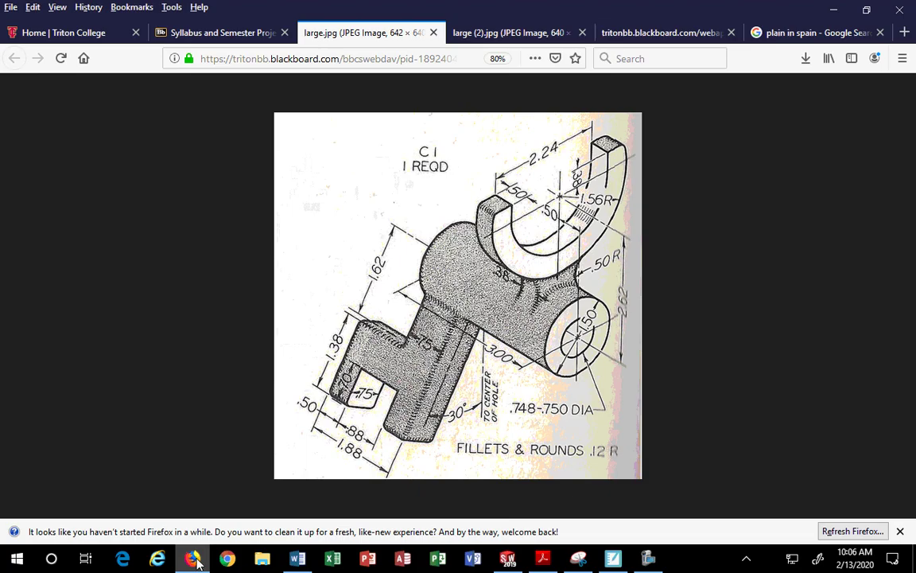
left_click(232, 33)
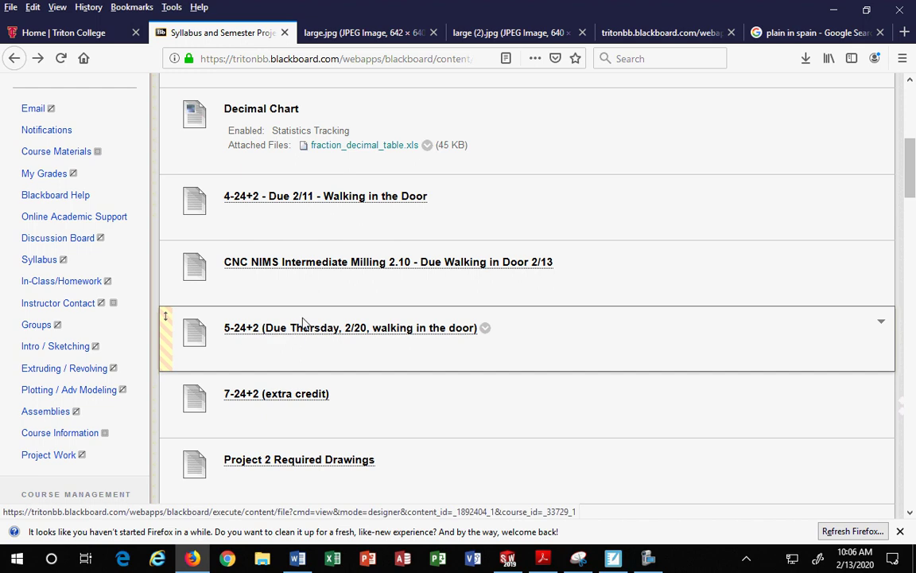
scroll(306, 310, "up", 3)
scroll(307, 307, "up", 2)
left_click(368, 366)
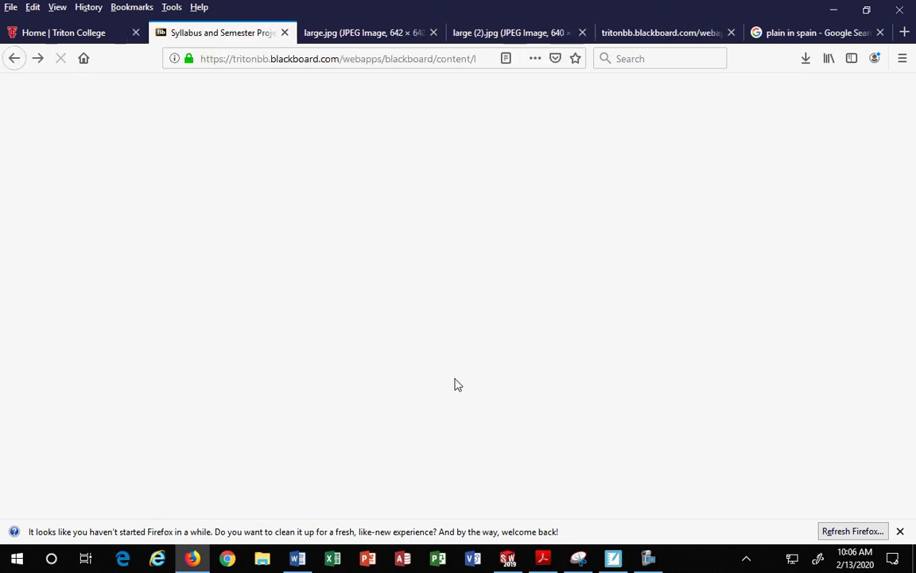
left_click(518, 357)
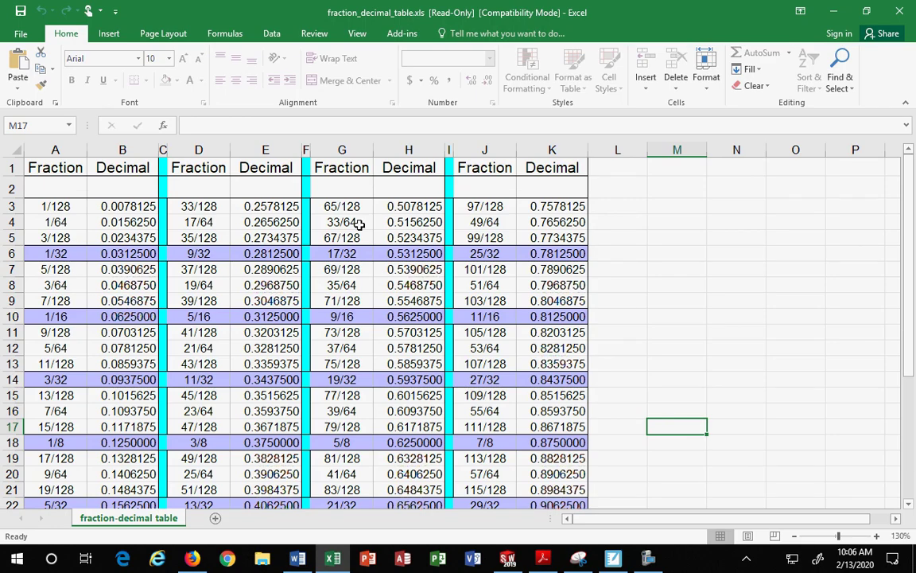
Place the Excel fraction-decimal table side by side with the large.jpg bracket drawing in Firefox
left_click_drag(693, 24, 1, 151)
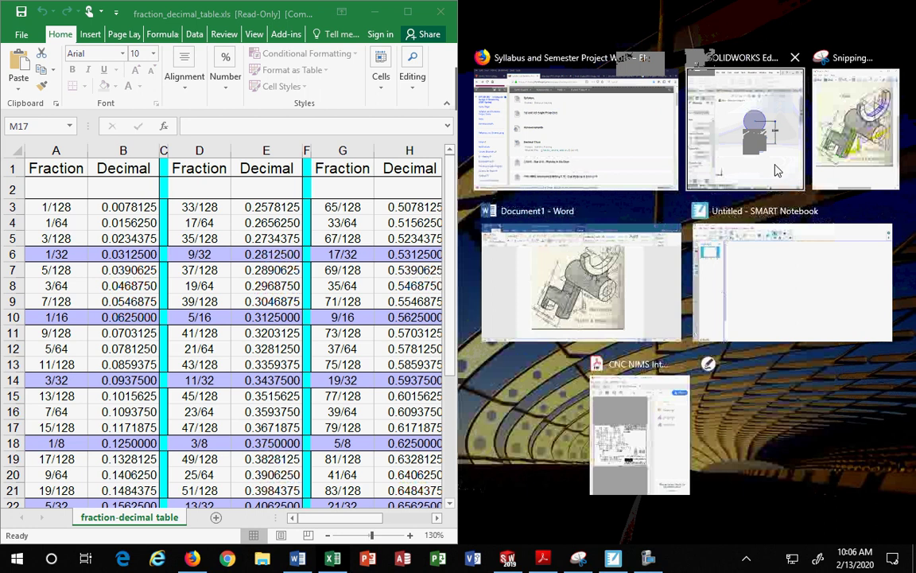
left_click(743, 119)
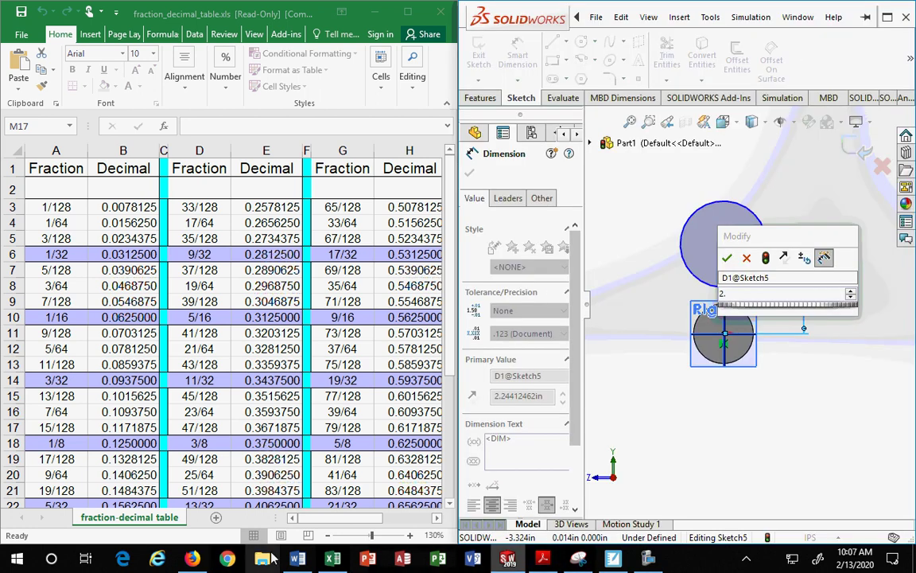
left_click(192, 559)
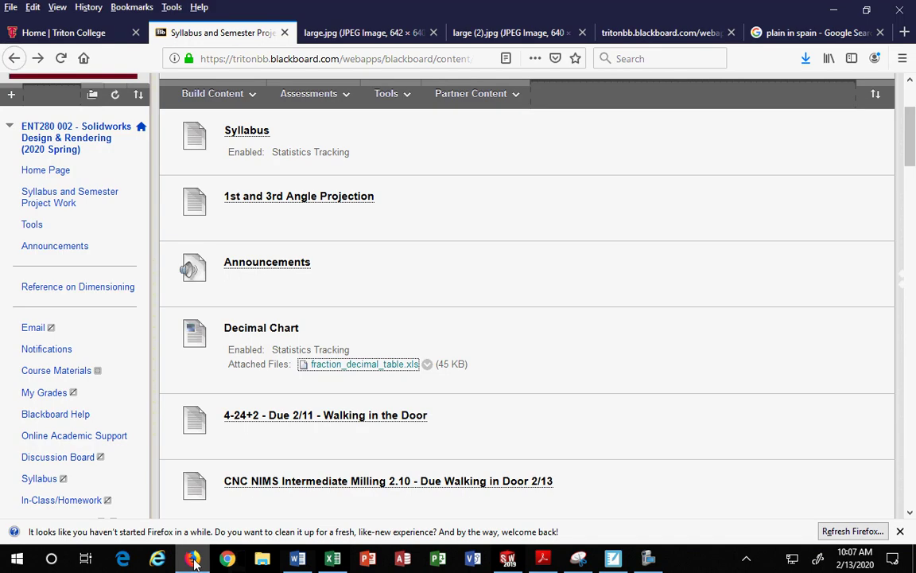
left_click(382, 32)
left_click(456, 33)
left_click(329, 34)
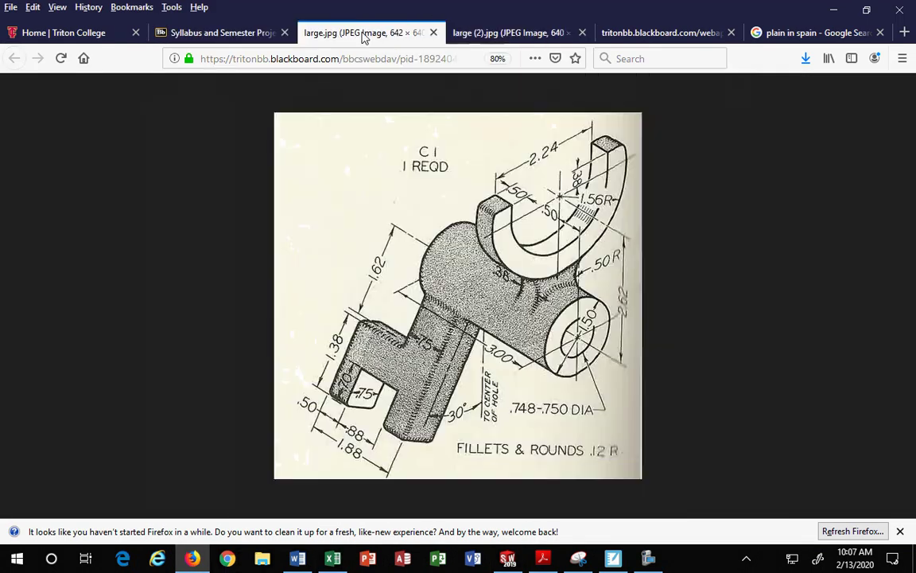
double_click(429, 8)
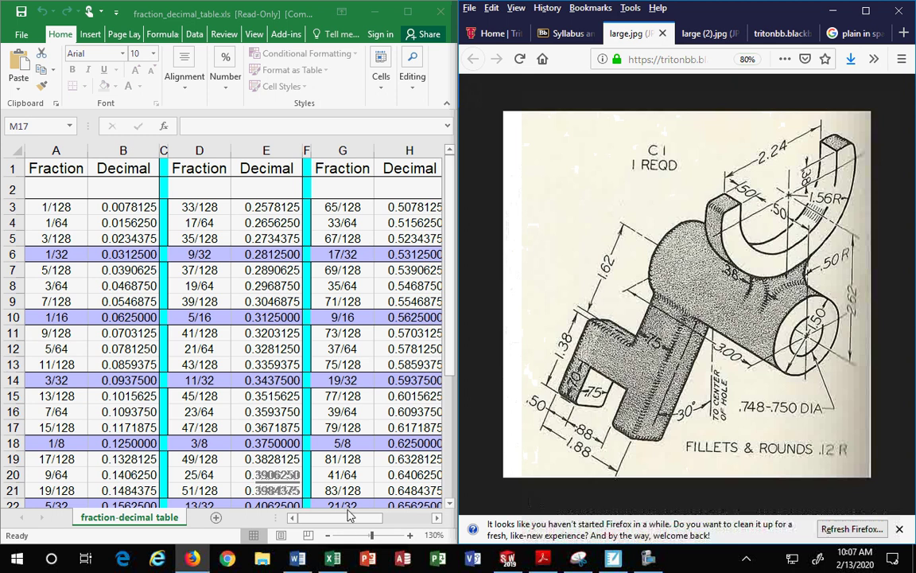
Look up the decimal equivalent of 5/8 in the fraction-decimal table and compare it with the drawing's 2.62 dimension
scroll(409, 355, "down", 7)
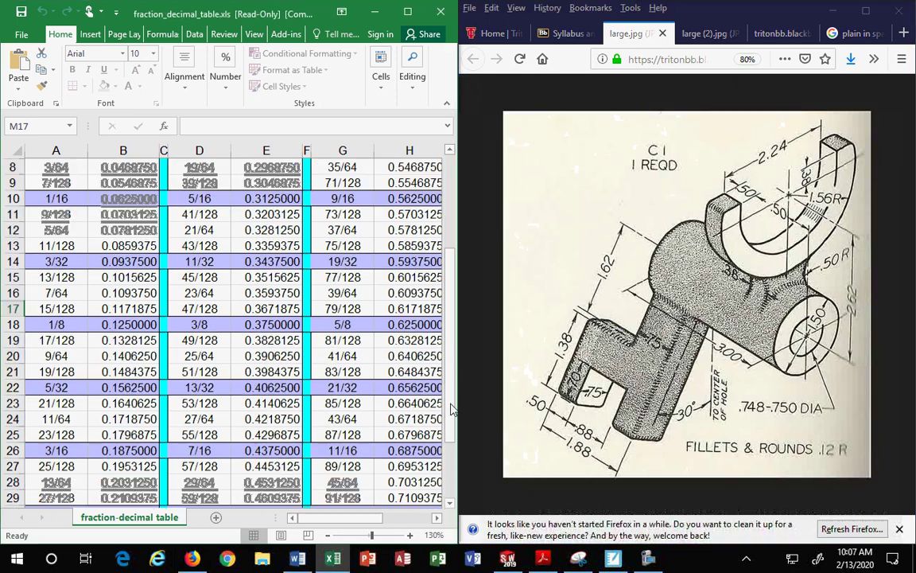
left_click_drag(451, 409, 455, 341)
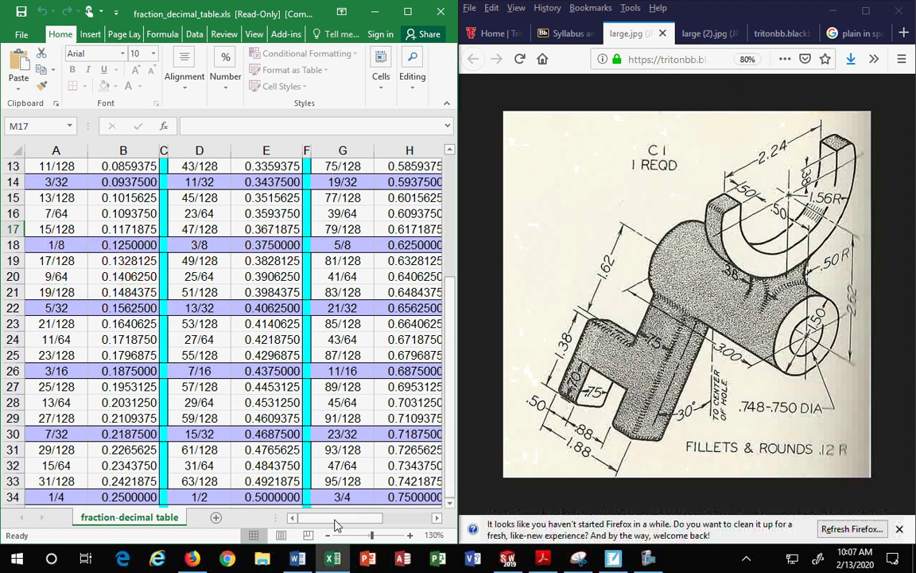
mouse_move(334, 524)
left_mouse_down()
mouse_move(370, 523)
mouse_move(347, 525)
left_mouse_up()
left_click(283, 244)
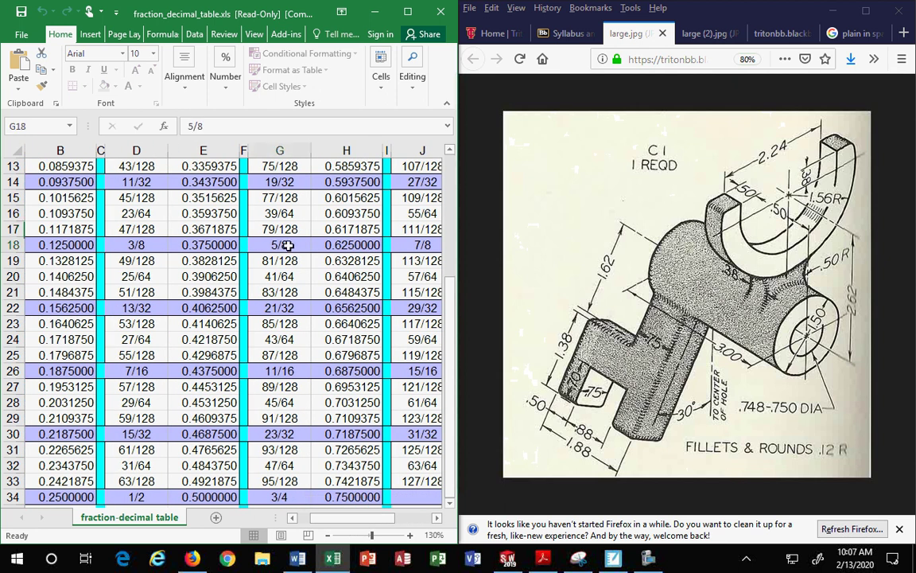
left_click(344, 244)
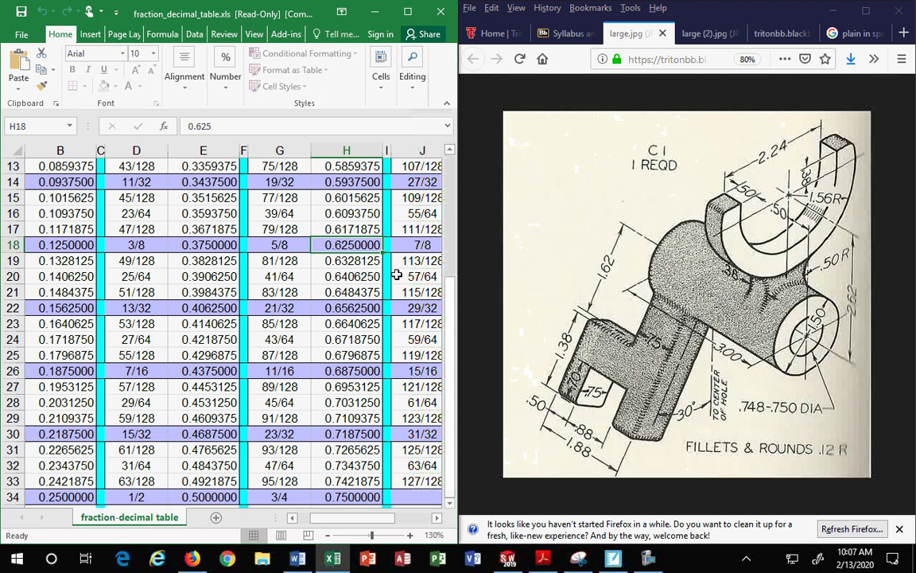
left_click(849, 301)
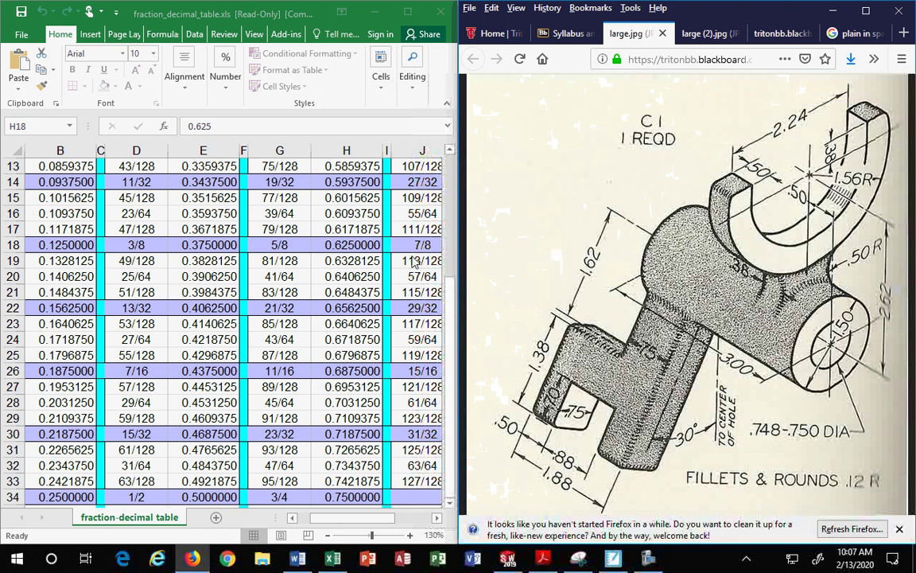
left_click(360, 245)
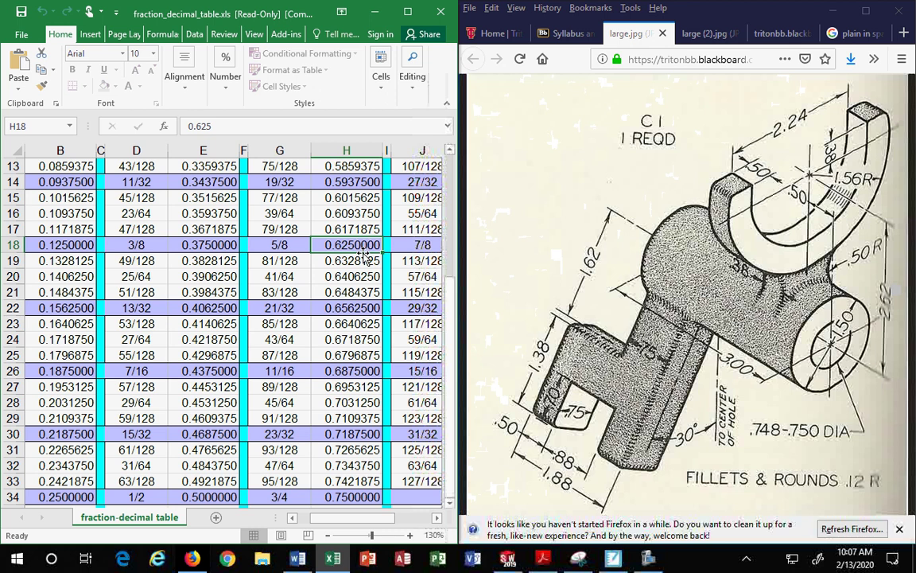
left_click(356, 228)
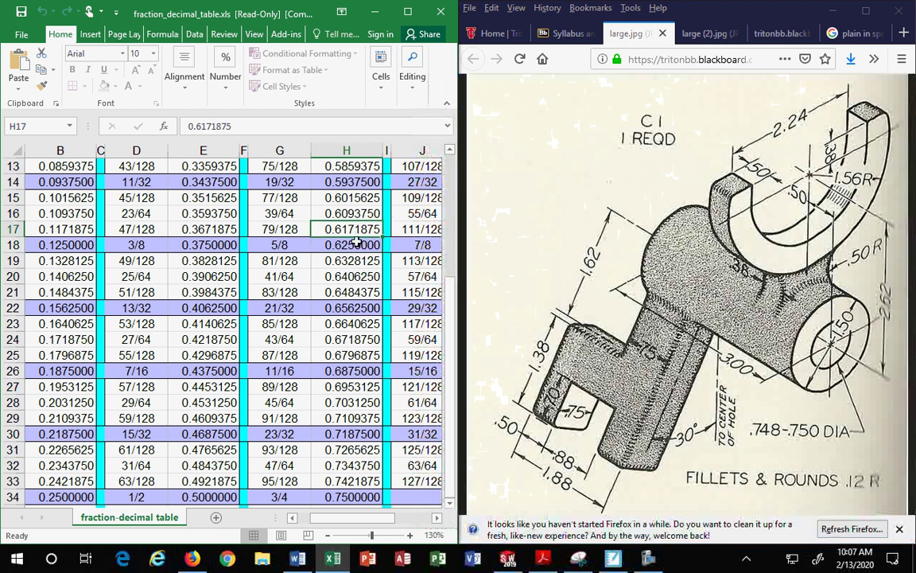
left_click(360, 249)
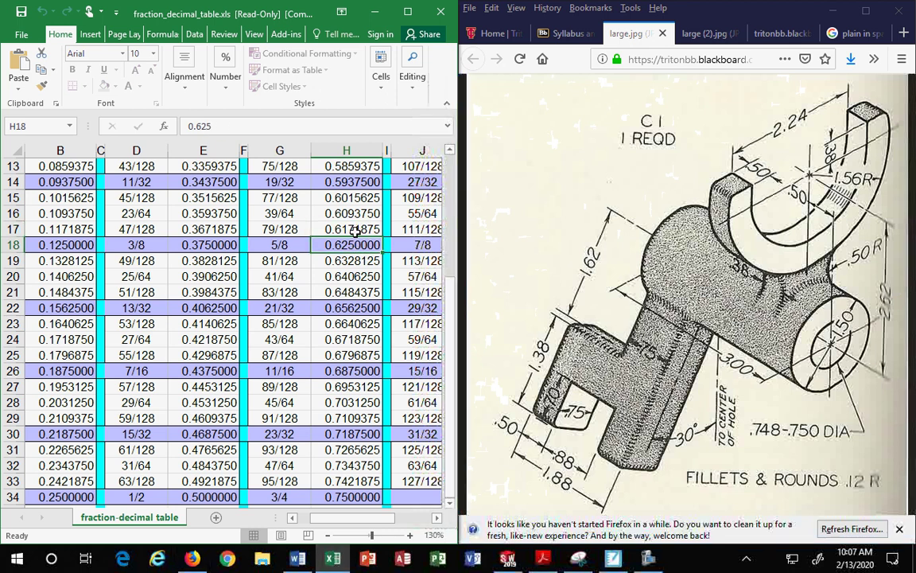
left_click(355, 229)
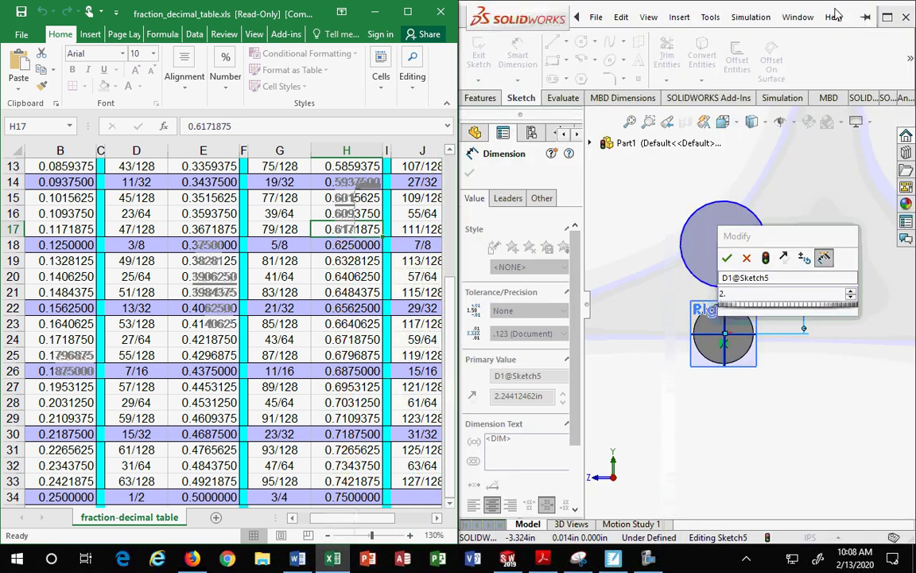
Switch to Firefox, dock the reference drawing beside the model, dismiss its notification, and bring up the annotated drawing in Snipping Tool
left_click(747, 293)
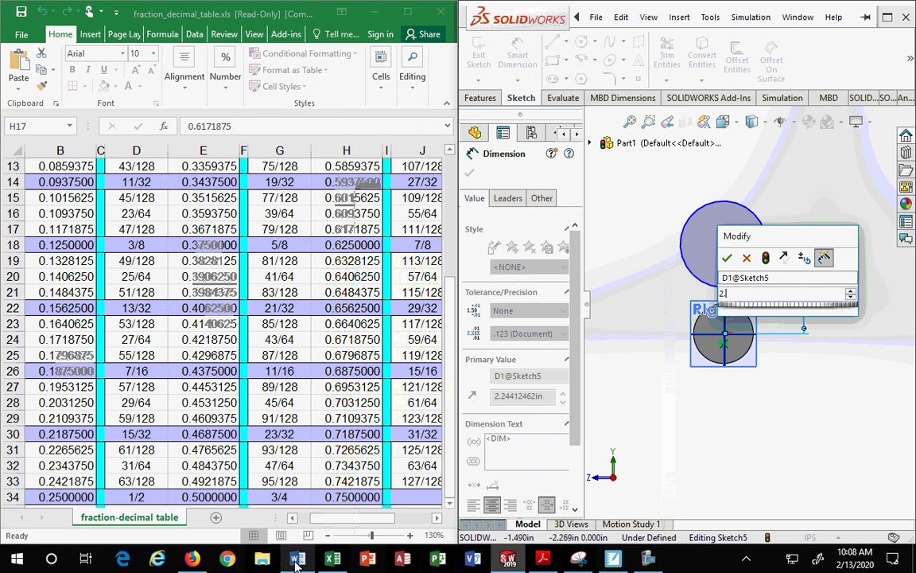
left_click(194, 559)
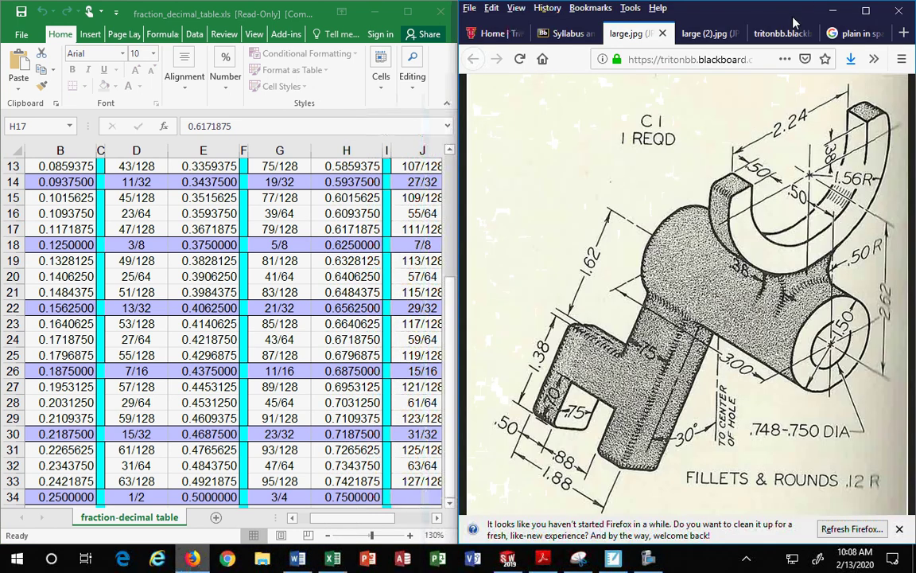
left_click_drag(771, 12, 1, 48)
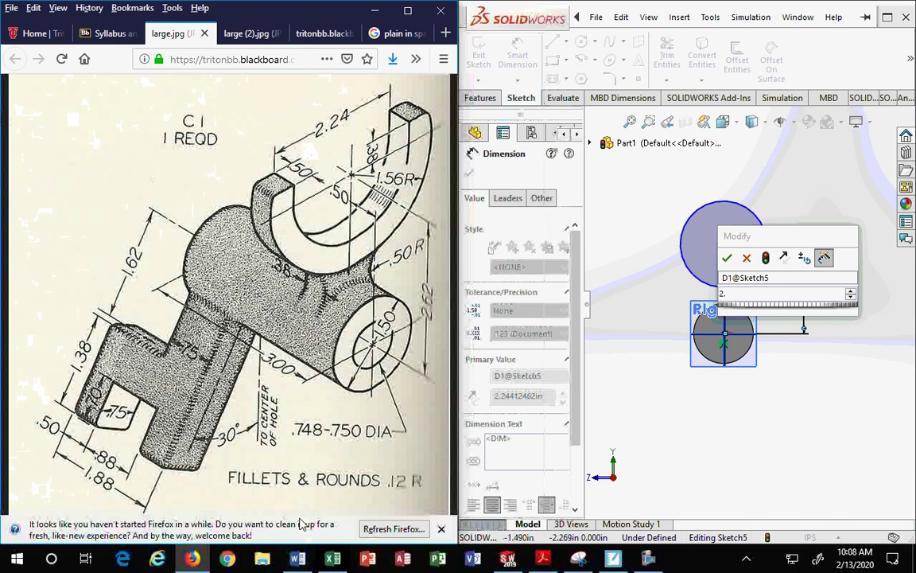
left_click(440, 528)
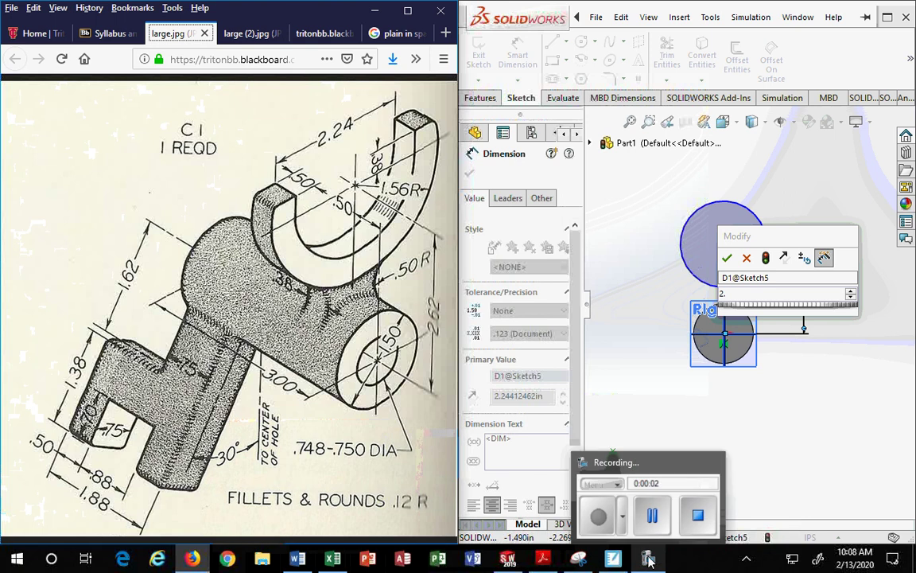
left_click(583, 562)
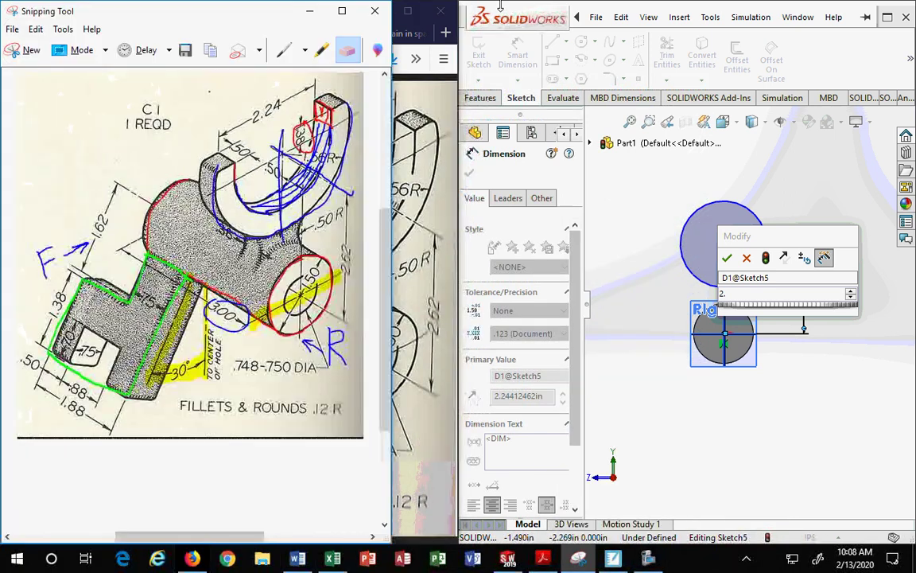
left_click(411, 80)
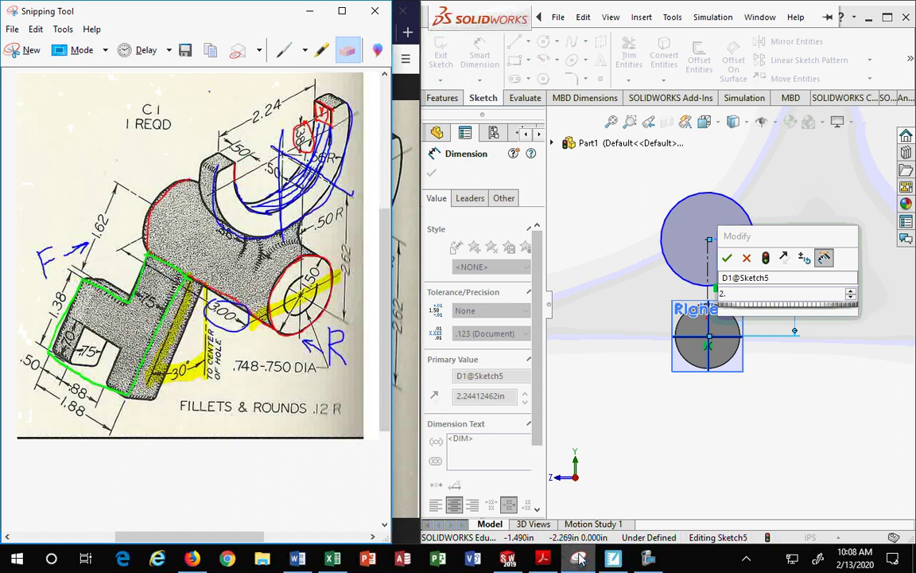
Set the vertical distance between the centres of the upper circle and the lower cylinder to 2.62 in
left_click(738, 294)
type("2.62")
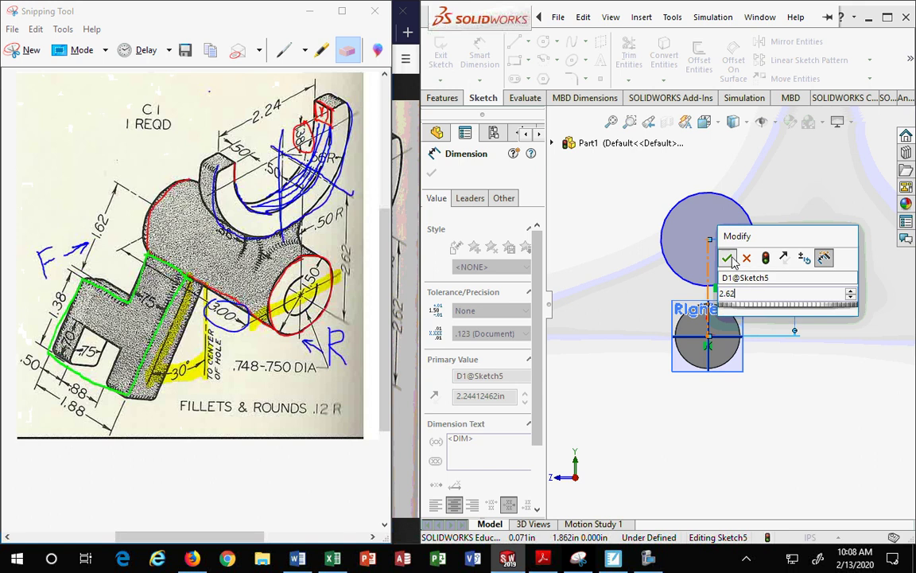
left_click(727, 259)
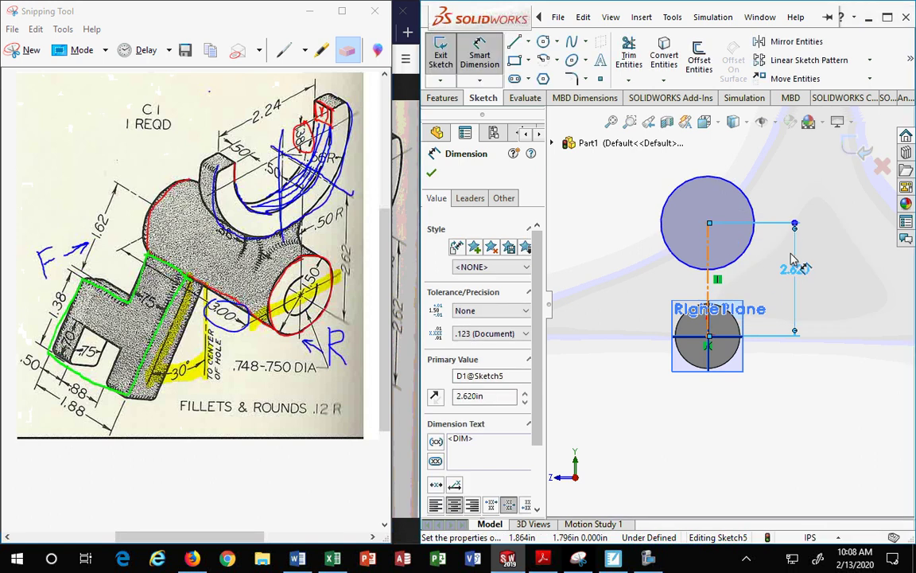
left_click(804, 198)
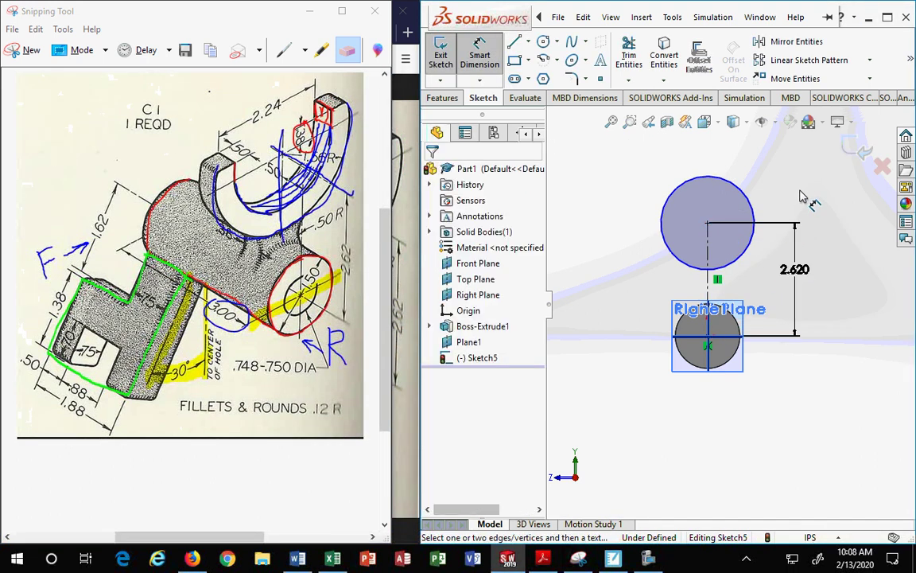
Set up a boss extrusion of the upper circle with the Mid Plane end condition and a depth of 0.500 in
left_click(442, 98)
left_click(447, 63)
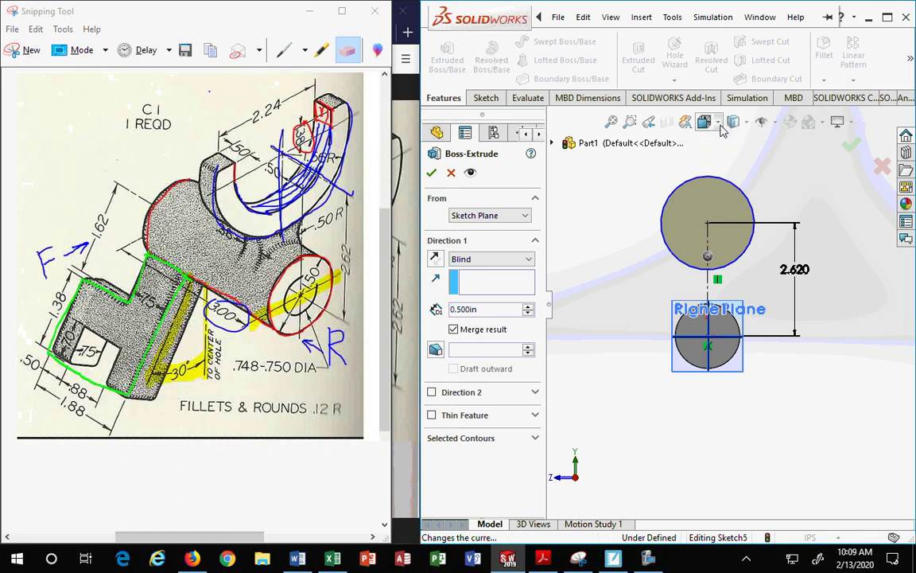
left_click(720, 124)
left_click(788, 163)
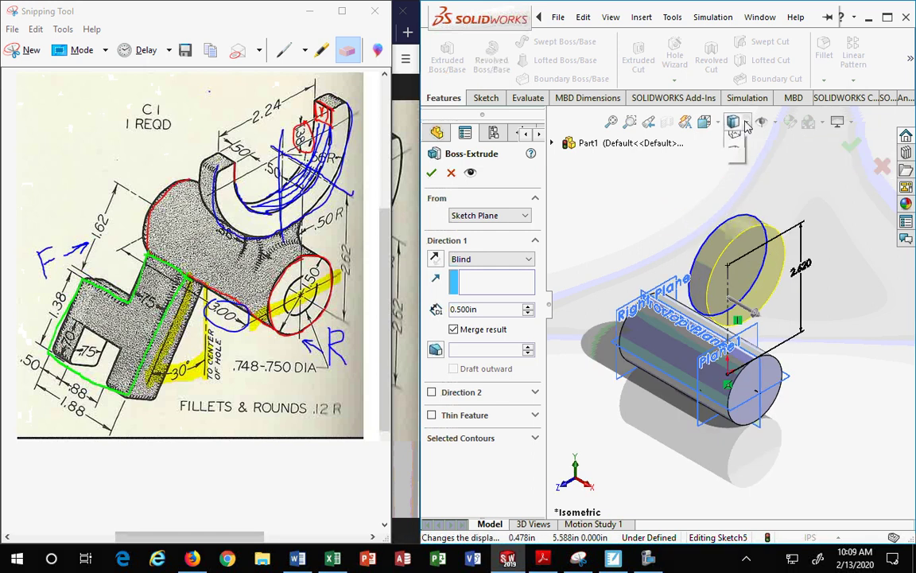
left_click(705, 123)
left_click(726, 182)
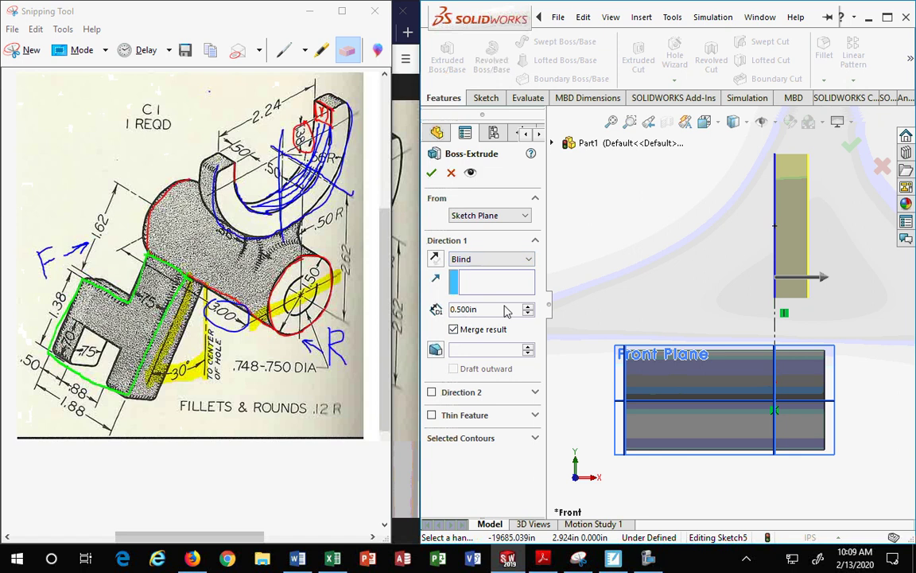
left_click(435, 259)
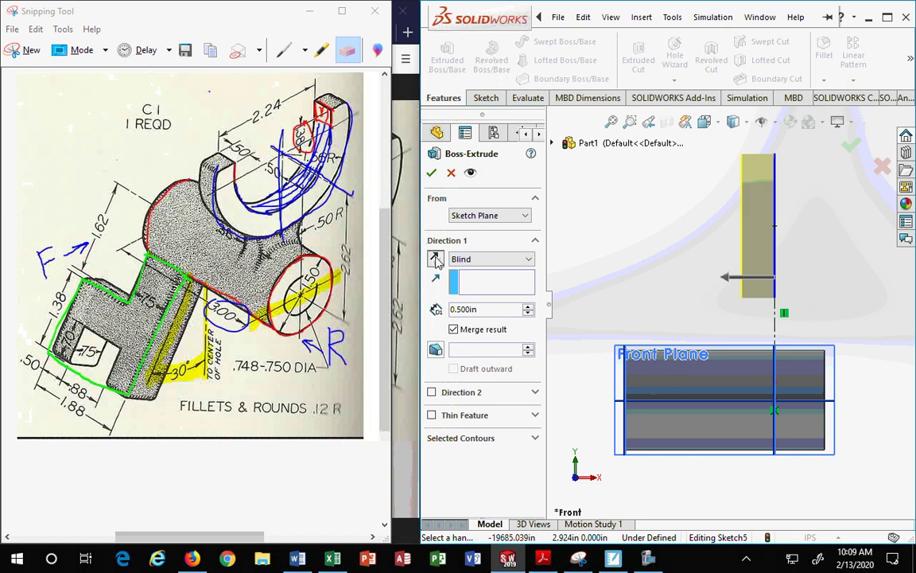
left_click(435, 260)
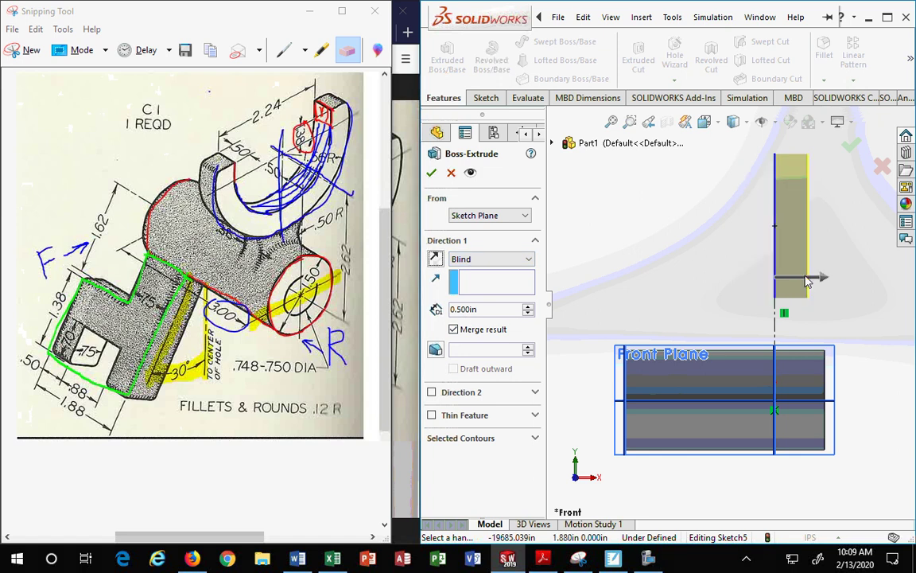
left_click(501, 259)
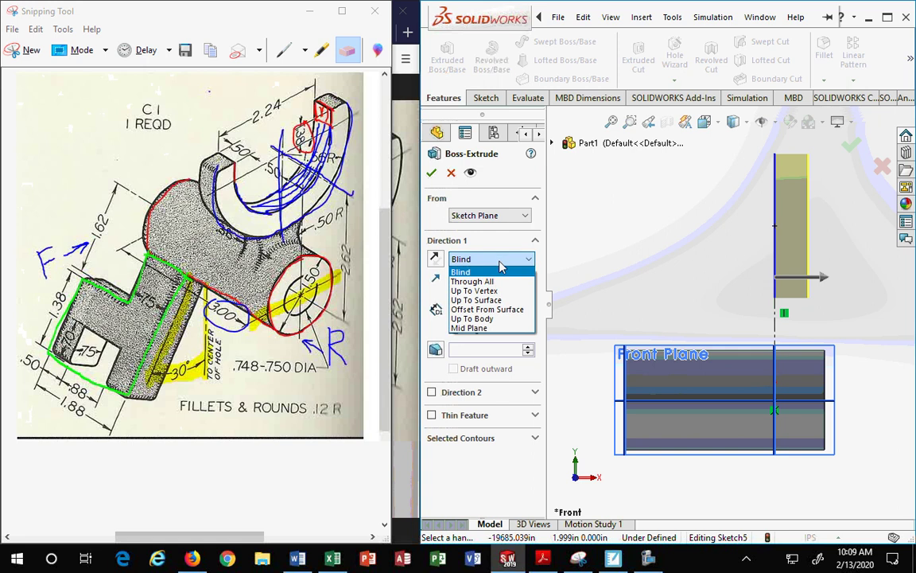
left_click(475, 328)
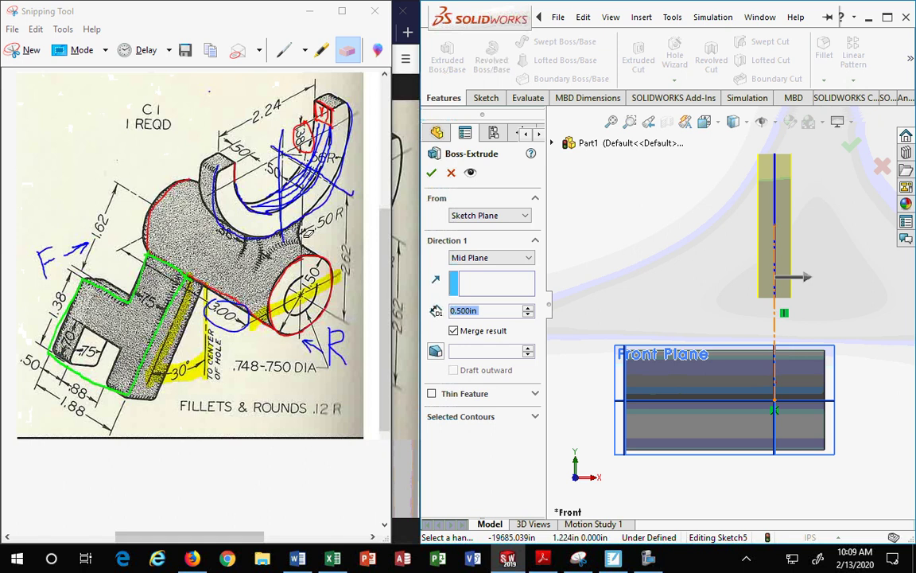
Highlight the connecting neck and the .50 R dimension in yellow on the reference snip, and accept the upper circle's mid-plane extrusion
left_click(322, 49)
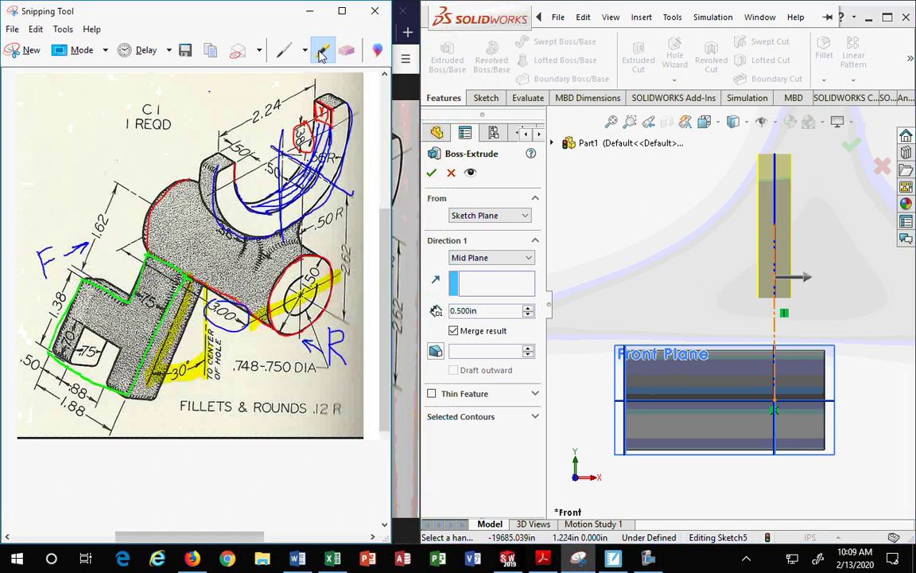
mouse_move(256, 242)
left_mouse_down()
mouse_move(239, 223)
mouse_move(286, 203)
mouse_move(238, 227)
mouse_move(268, 256)
mouse_move(277, 209)
mouse_move(239, 235)
mouse_move(222, 229)
mouse_move(227, 221)
mouse_move(238, 240)
mouse_move(230, 210)
mouse_move(227, 221)
mouse_move(248, 177)
mouse_move(284, 182)
left_mouse_up()
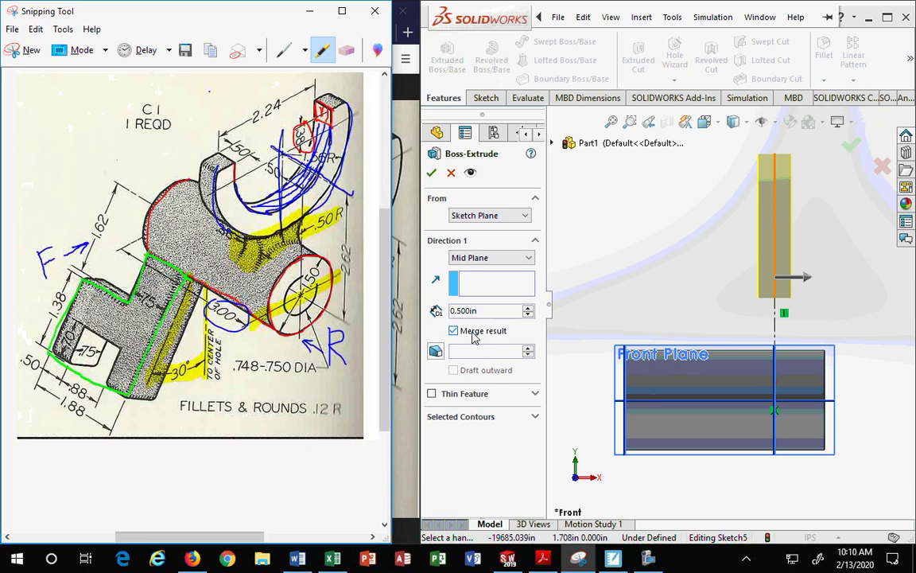
left_click(432, 174)
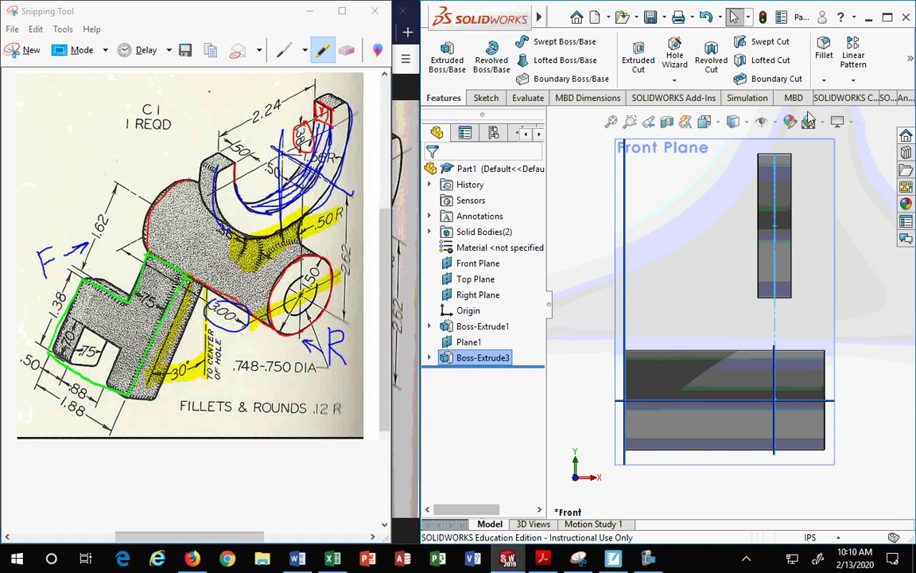
Start a new sketch on Plane1 and orient the view normal to it
left_click(722, 123)
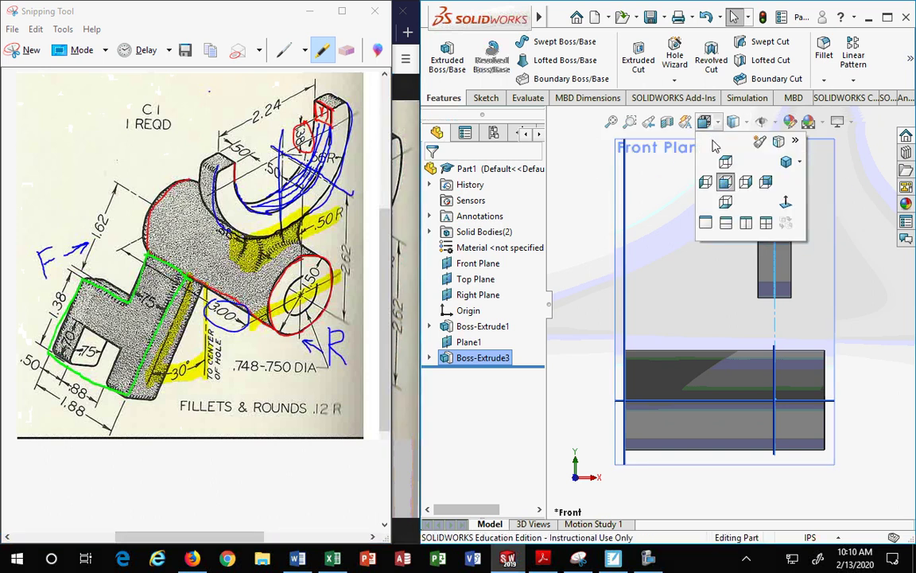
left_click(745, 182)
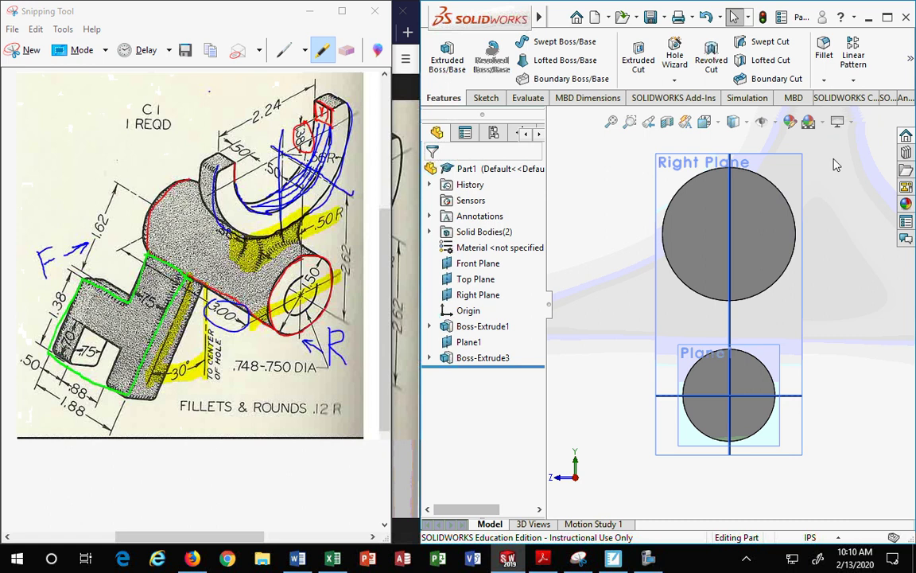
left_click(718, 123)
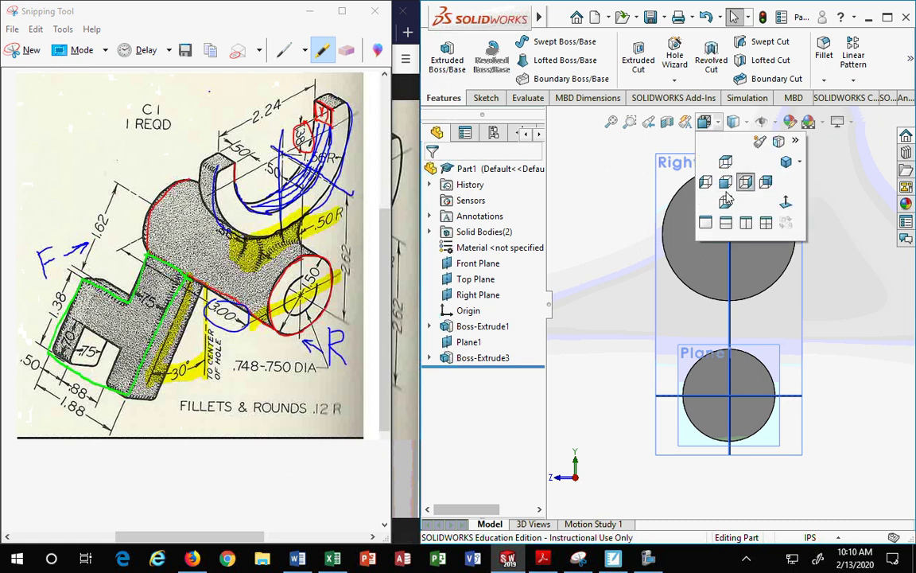
left_click(784, 163)
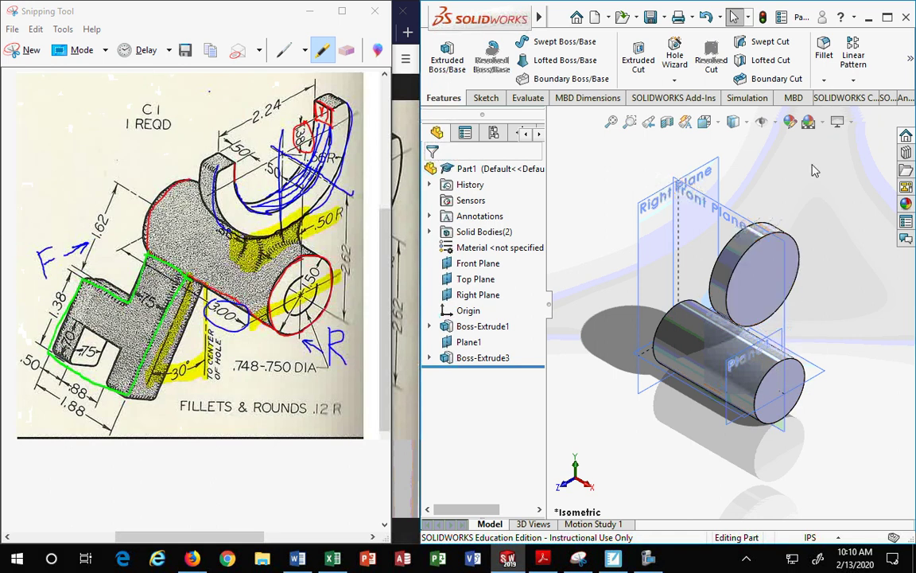
left_click(703, 121)
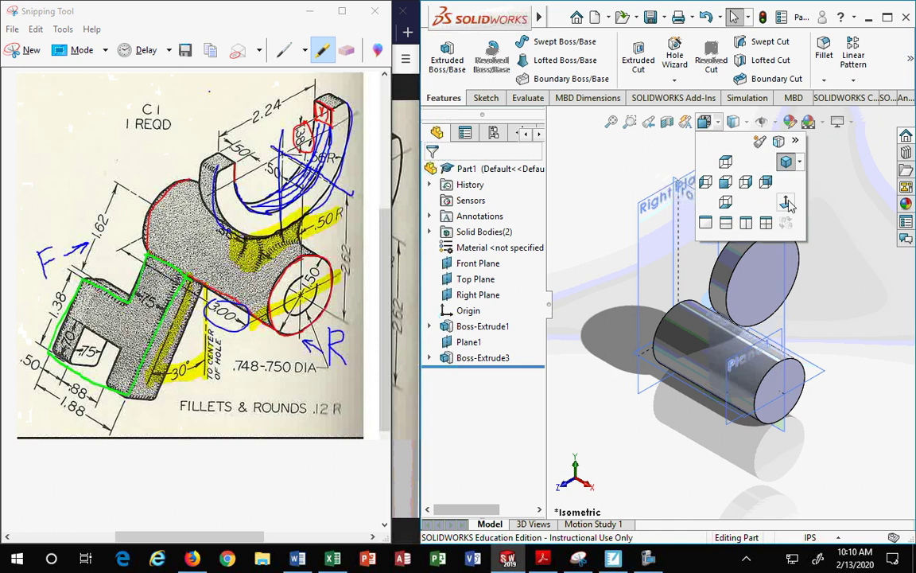
left_click(721, 128)
left_click(706, 175)
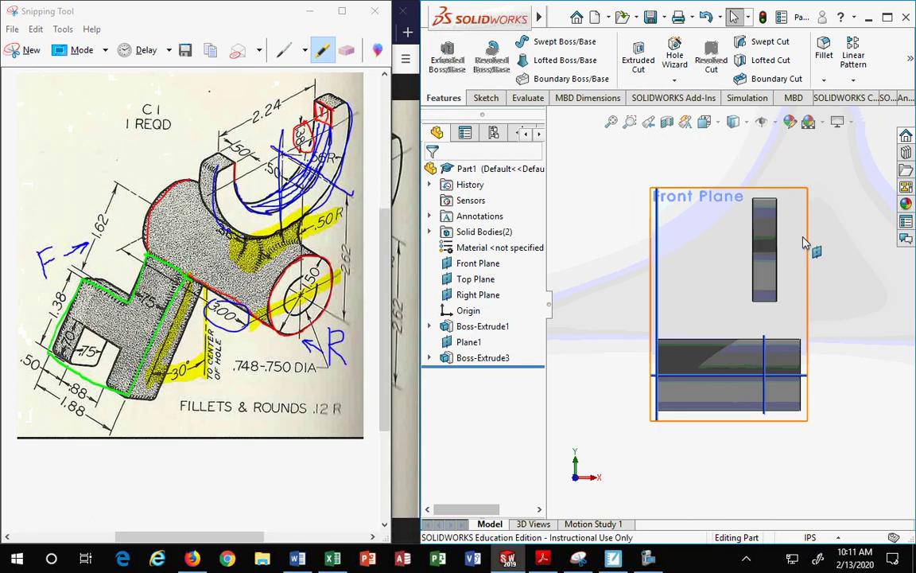
left_click(766, 358)
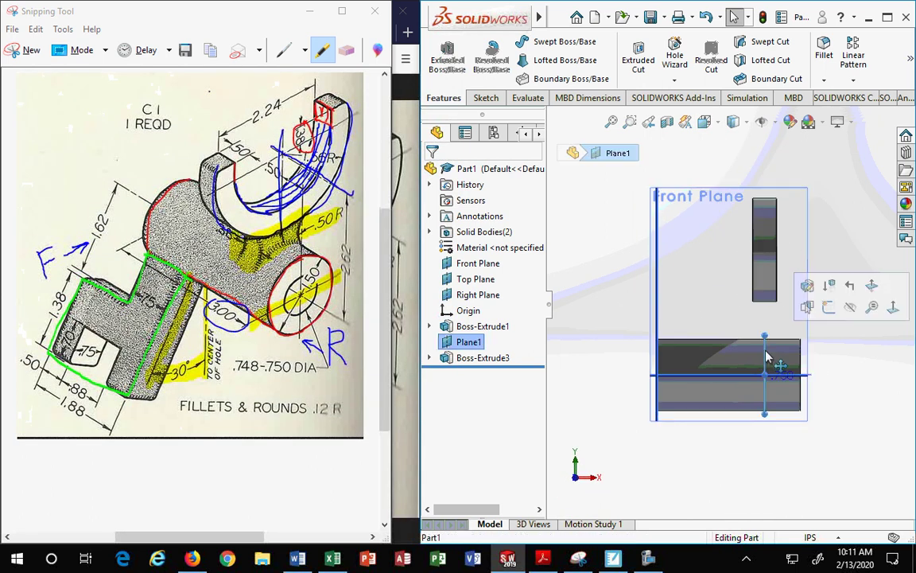
left_click(829, 307)
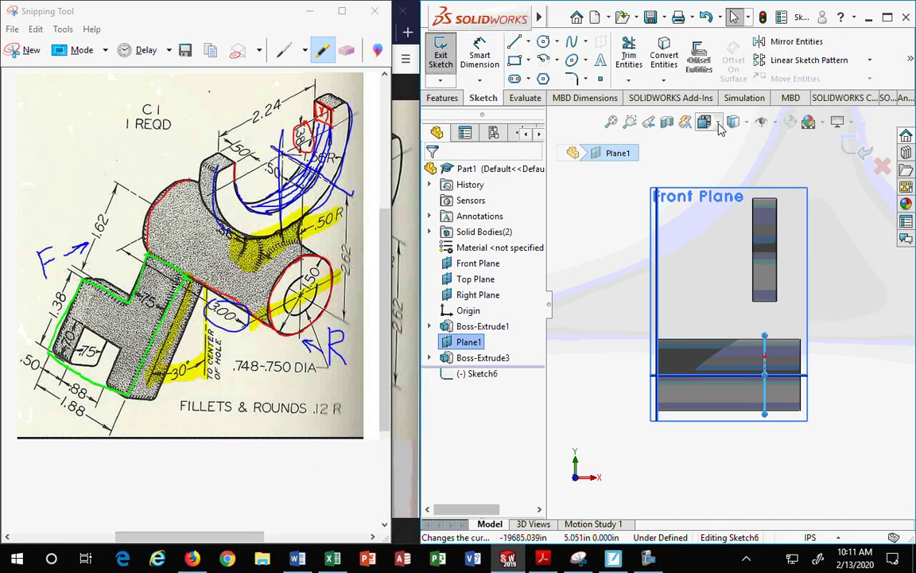
left_click(704, 121)
left_click(786, 205)
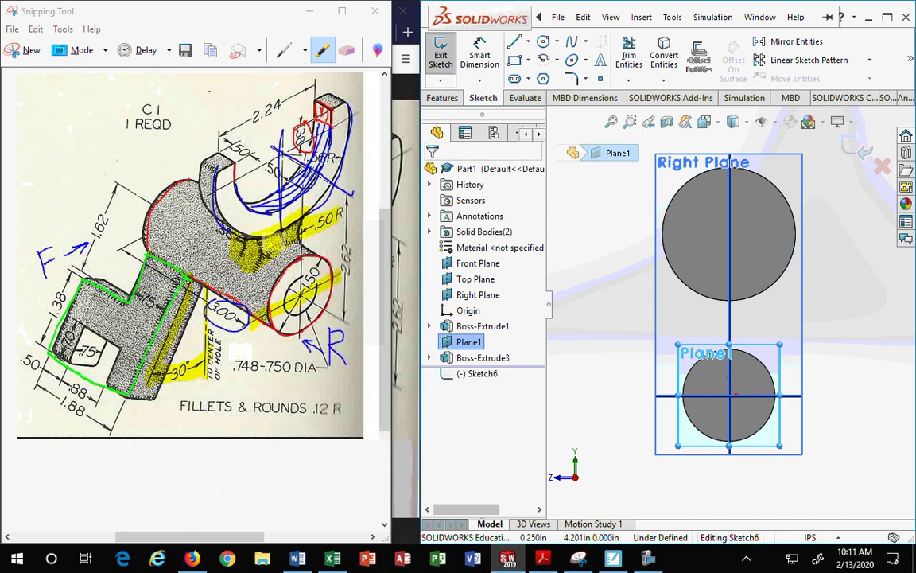
Mark the .38 dimension in yellow on the reference snip and outline the neck's two ends with blue ellipses
left_click(213, 219)
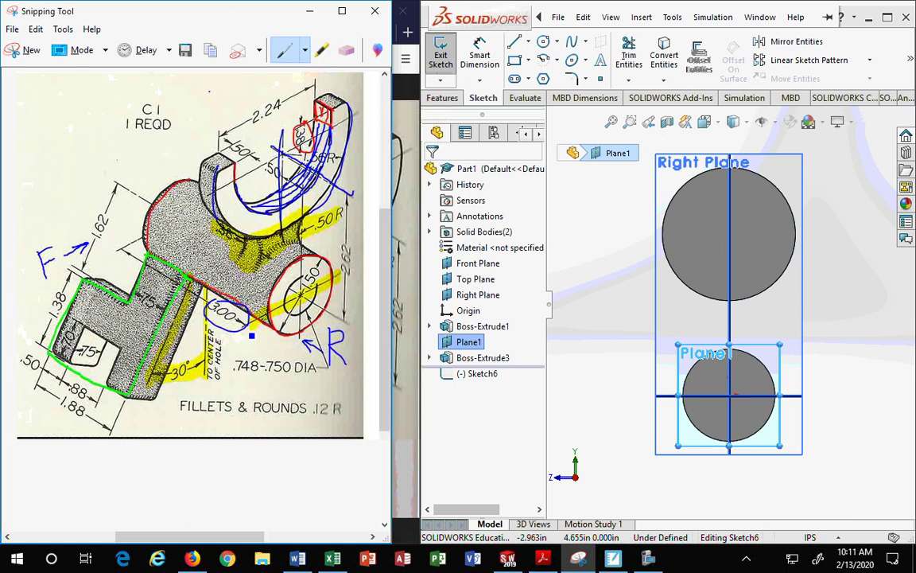
mouse_move(237, 240)
left_mouse_down()
mouse_move(231, 256)
mouse_move(265, 281)
mouse_move(231, 253)
mouse_move(249, 264)
left_mouse_up()
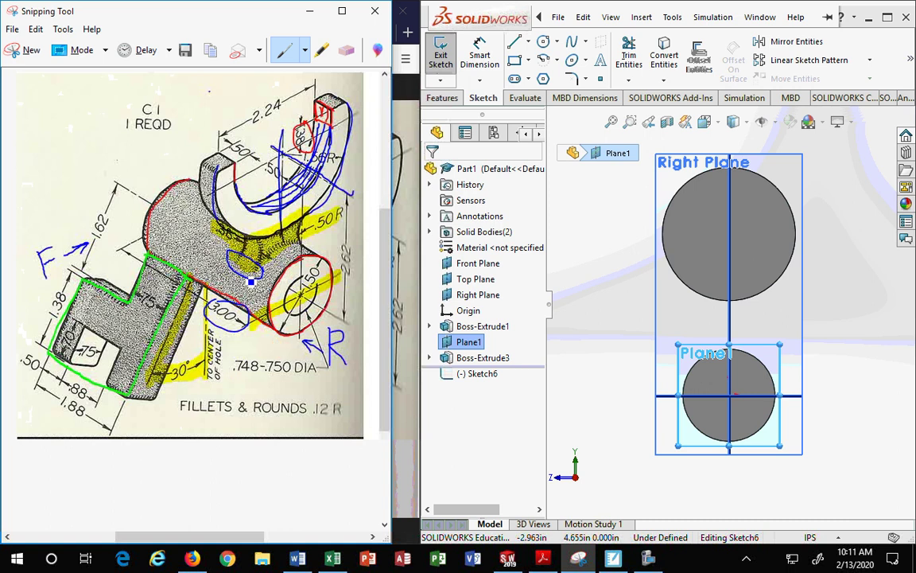
mouse_move(238, 238)
left_mouse_down()
mouse_move(243, 213)
mouse_move(215, 209)
mouse_move(256, 236)
left_mouse_up()
Try a perimeter circle of about 0.71 in radius beside the gap between the upper disc and the cylinder, and undo it
left_click(547, 46)
left_click(557, 43)
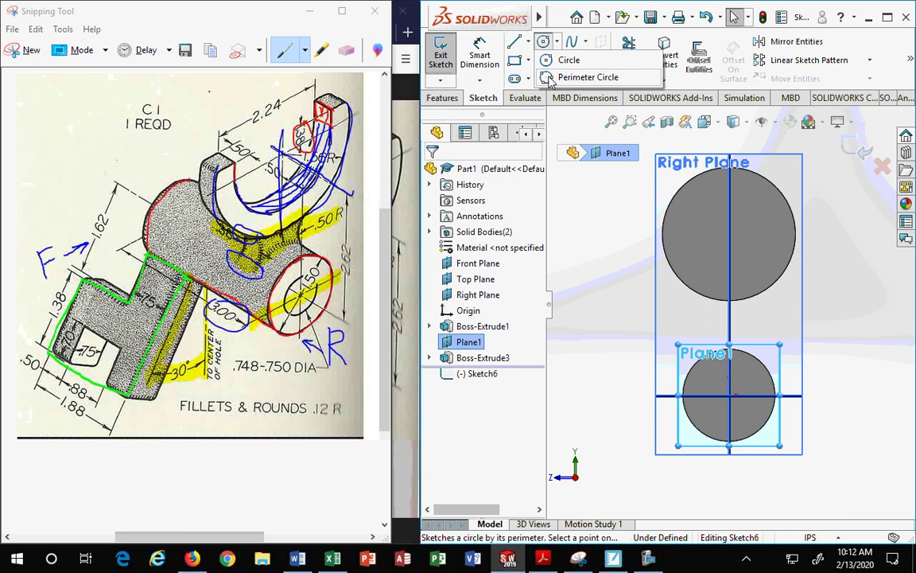
left_click(551, 80)
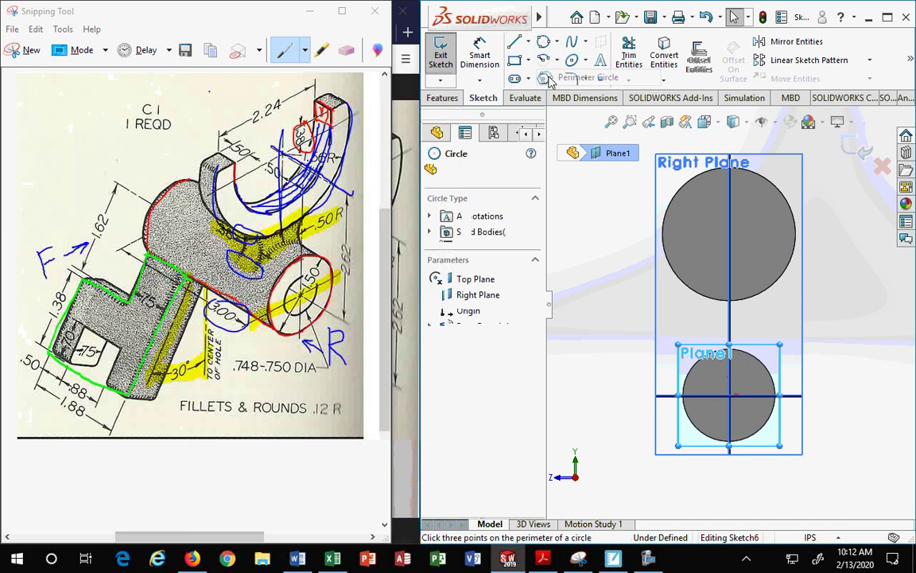
left_click(692, 369)
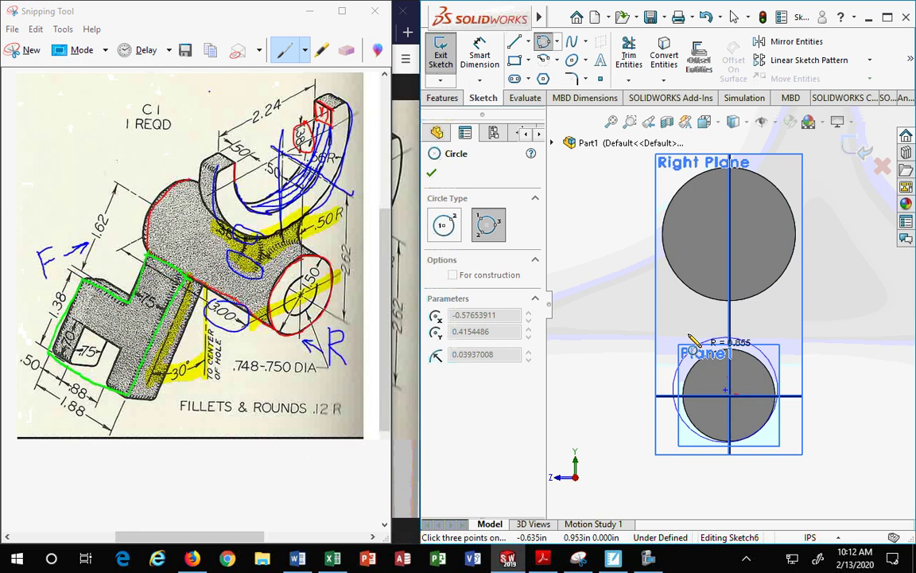
left_click(698, 296)
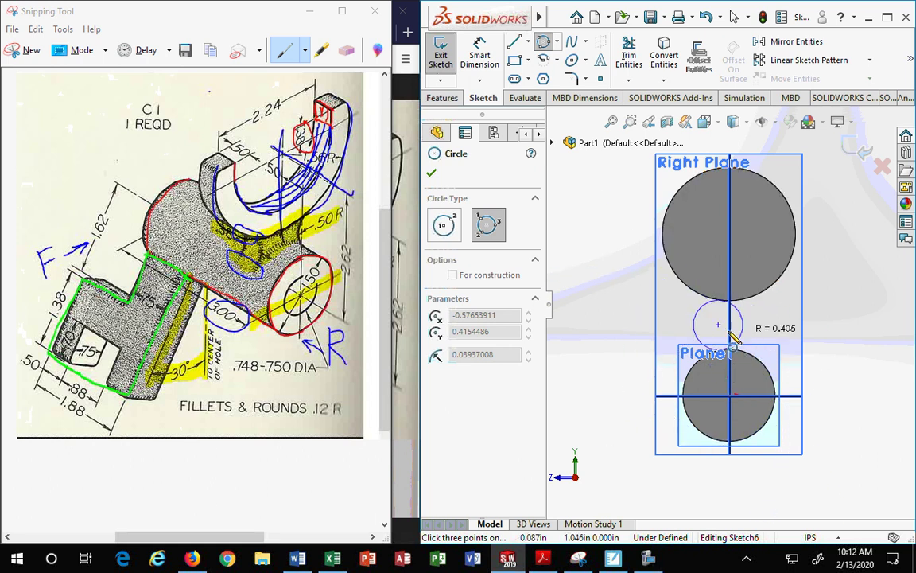
left_click(701, 362)
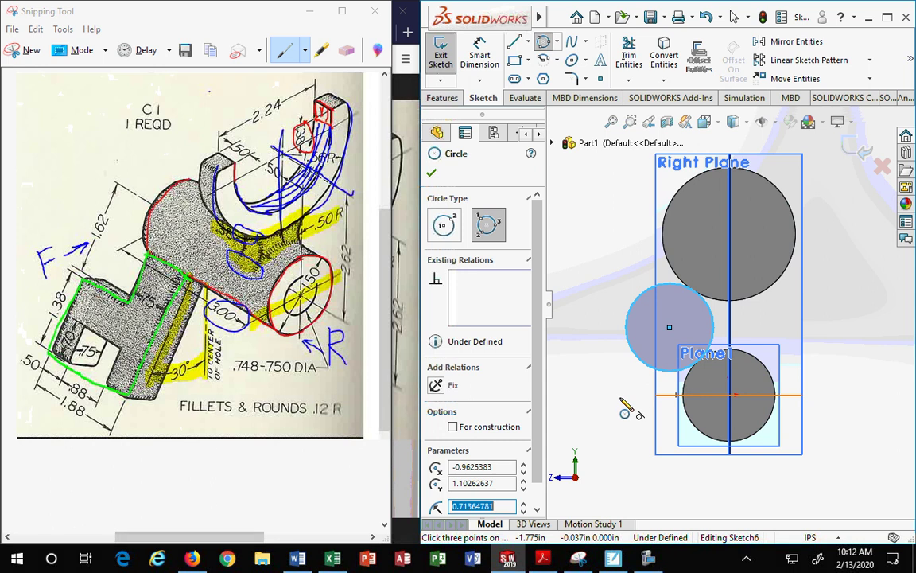
left_click(707, 17)
Sketch a perimeter circle of about 0.75 in radius beside the gap, meeting the outlines of the upper disc and the cylinder
left_click(557, 41)
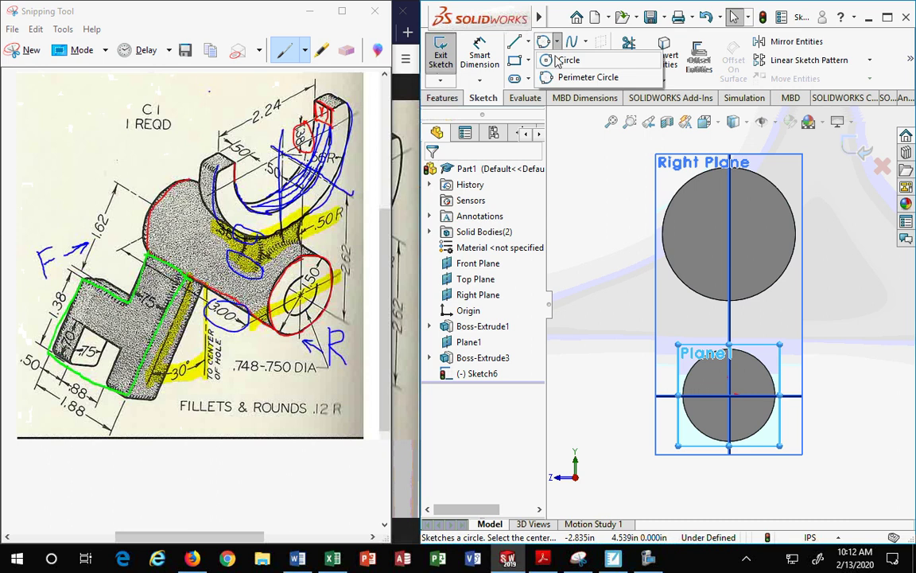
left_click(581, 78)
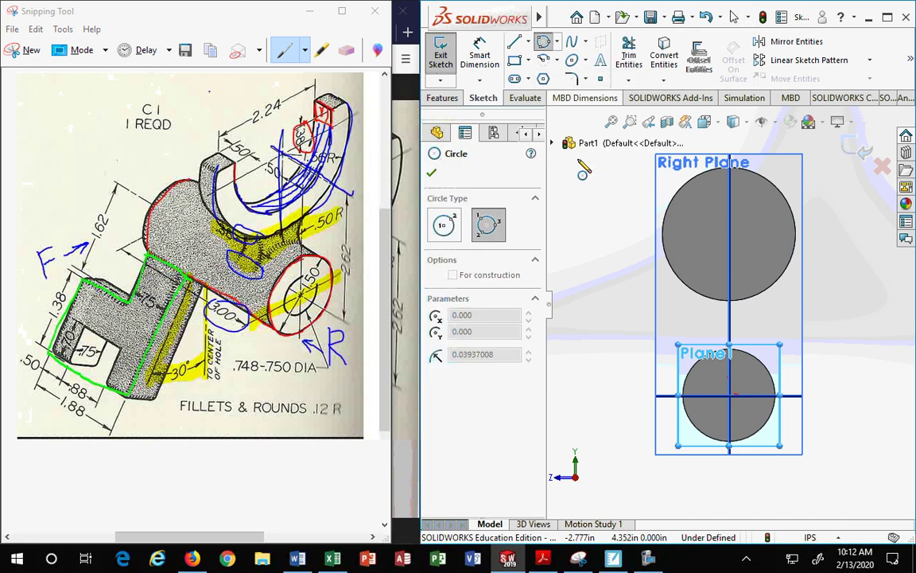
left_click(681, 295)
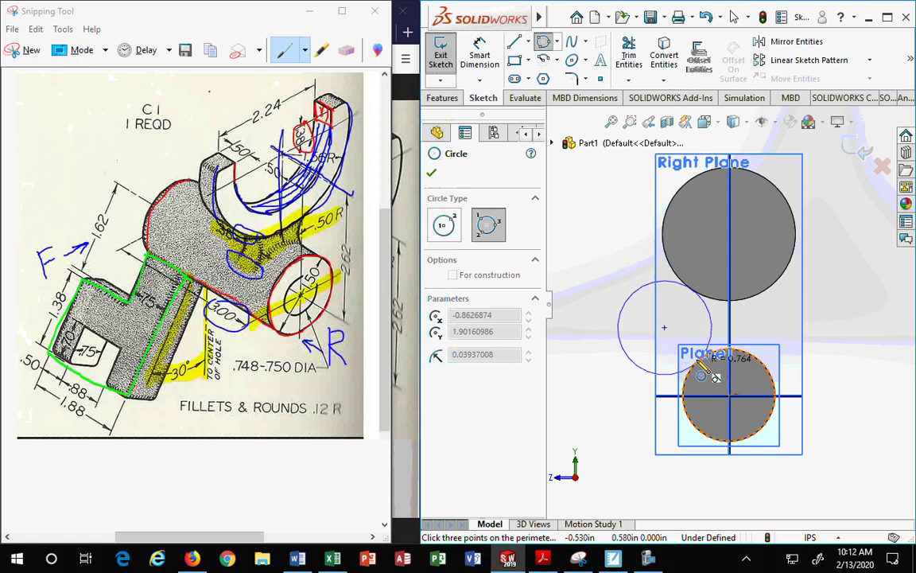
left_click(620, 340)
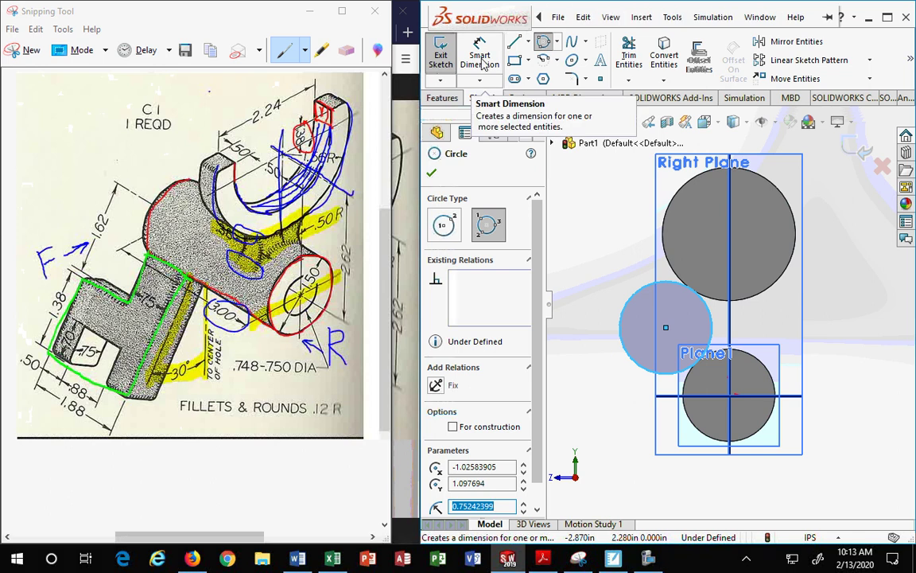
key("Escape")
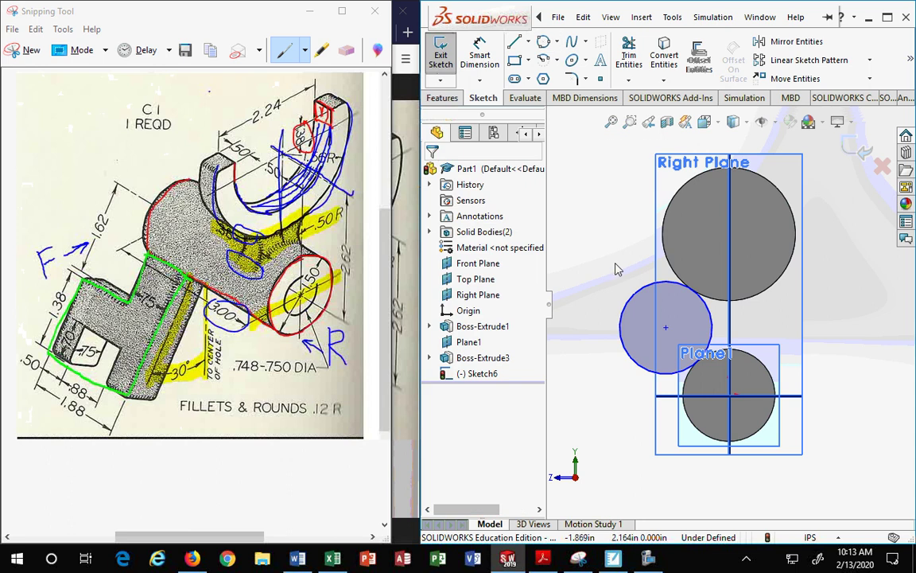
Dimension the diameter of the side circle, and delete that dimension
left_click(638, 301)
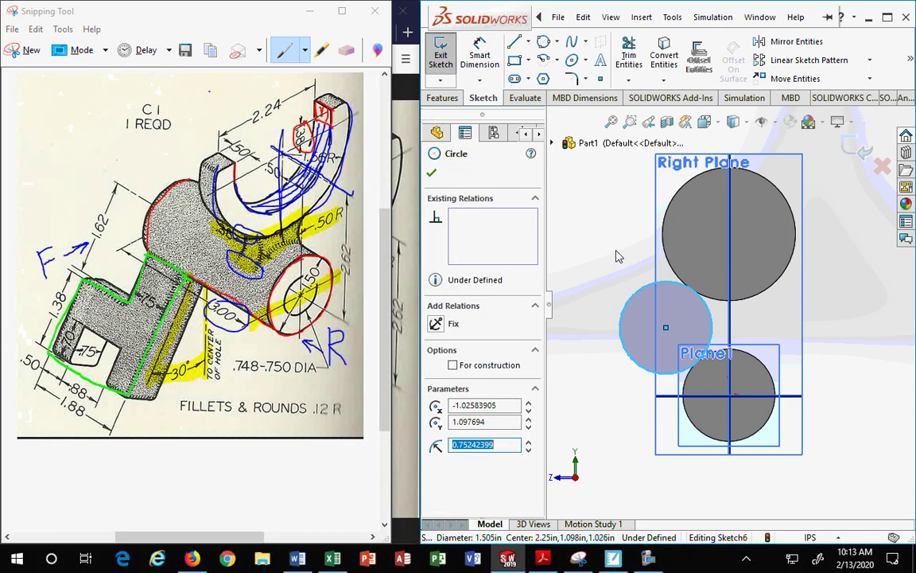
left_click(477, 60)
left_click(649, 291)
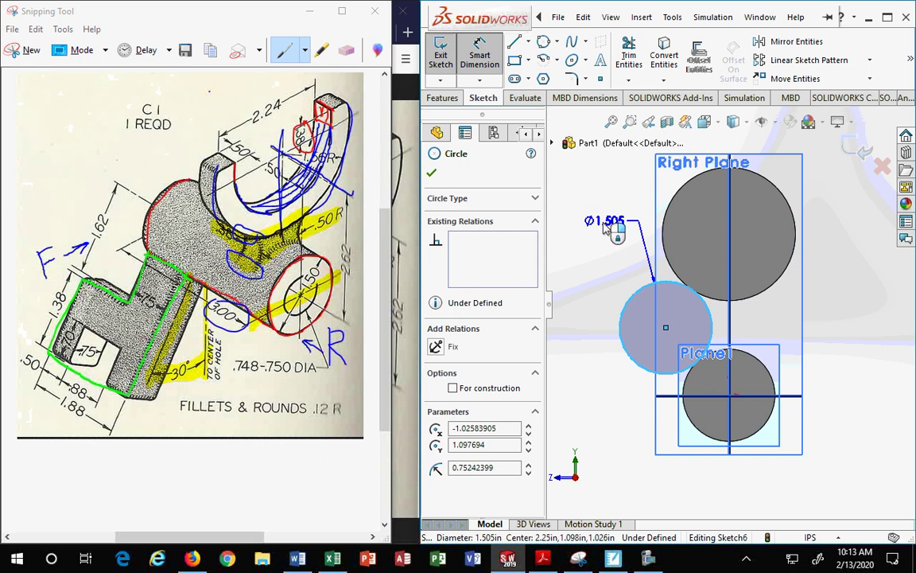
left_click(592, 237)
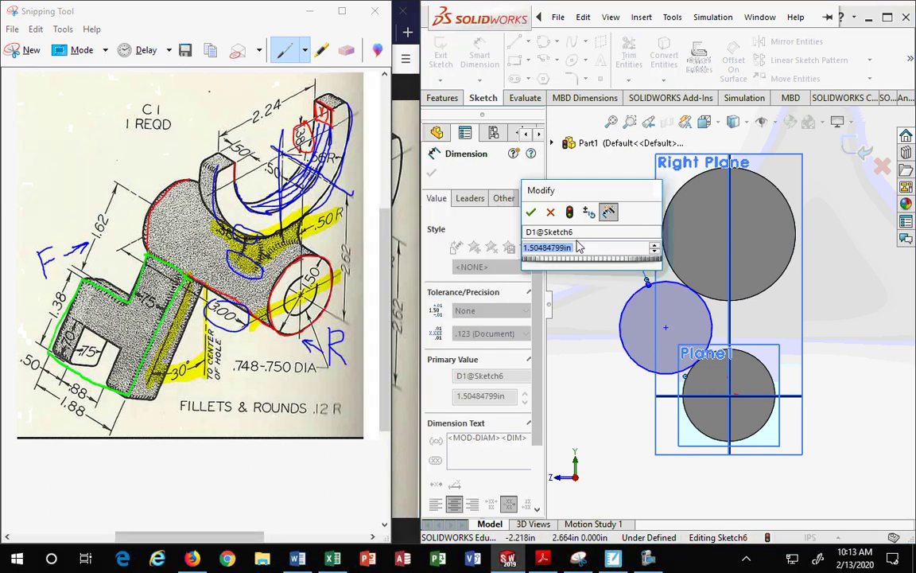
key("Return")
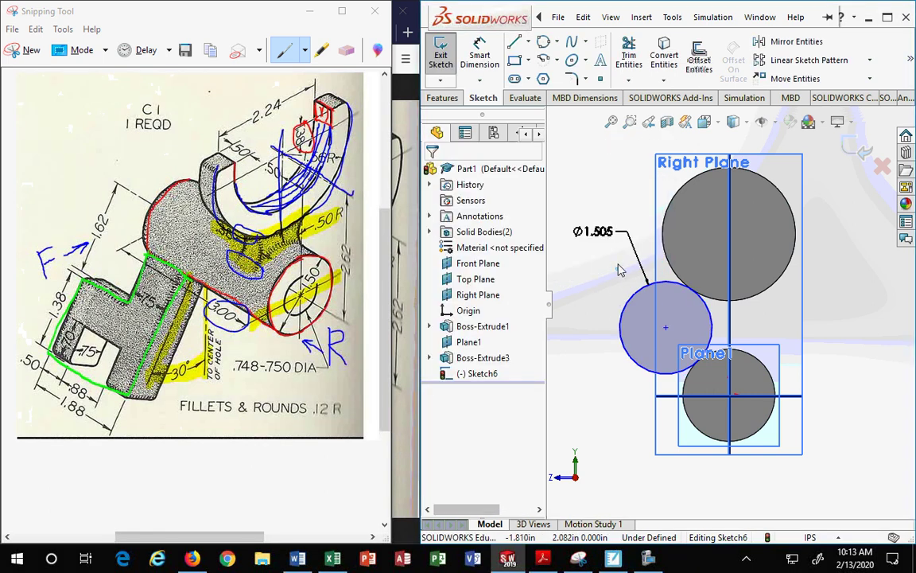
left_click_drag(617, 271, 579, 184)
key("Delete")
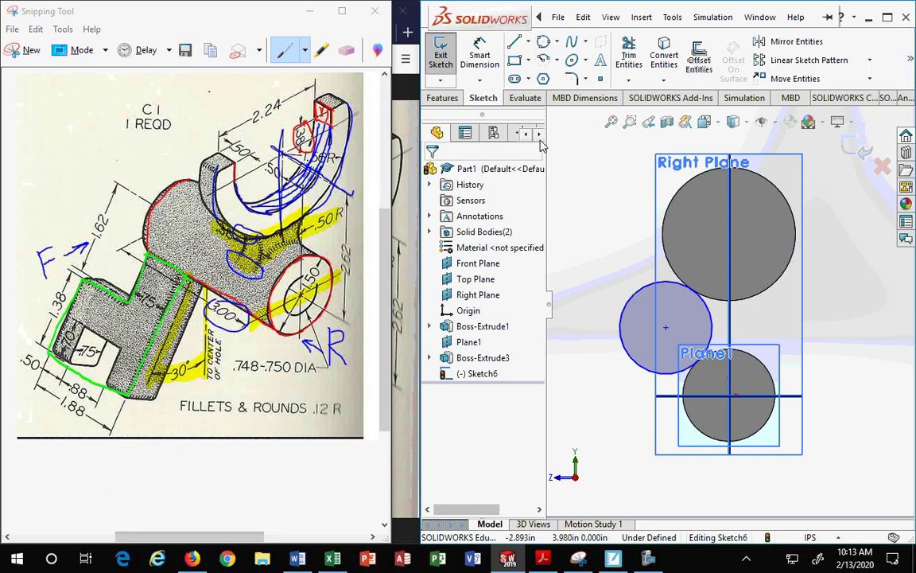
Try to trim the side circle with Trim to closest, and undo the trim
left_click(629, 83)
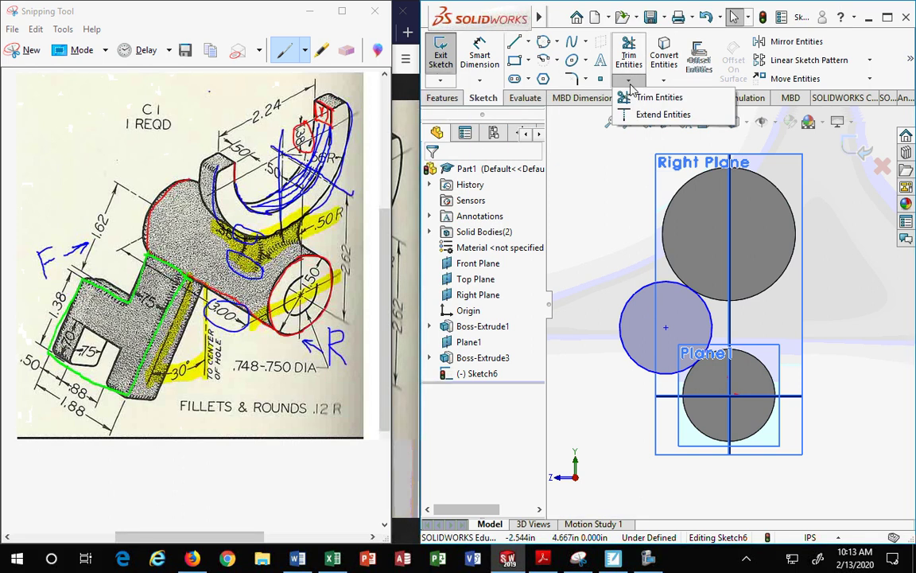
left_click(629, 65)
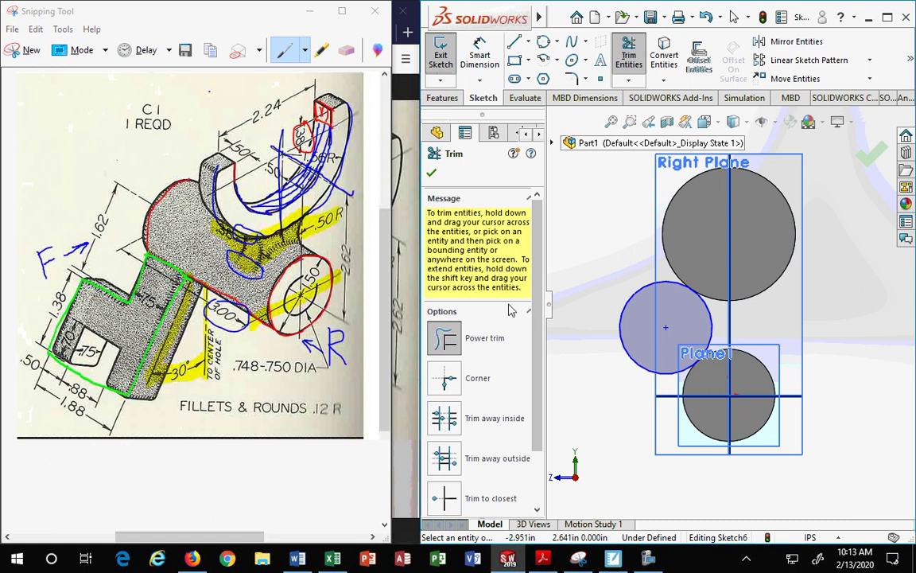
left_click_drag(534, 251, 534, 304)
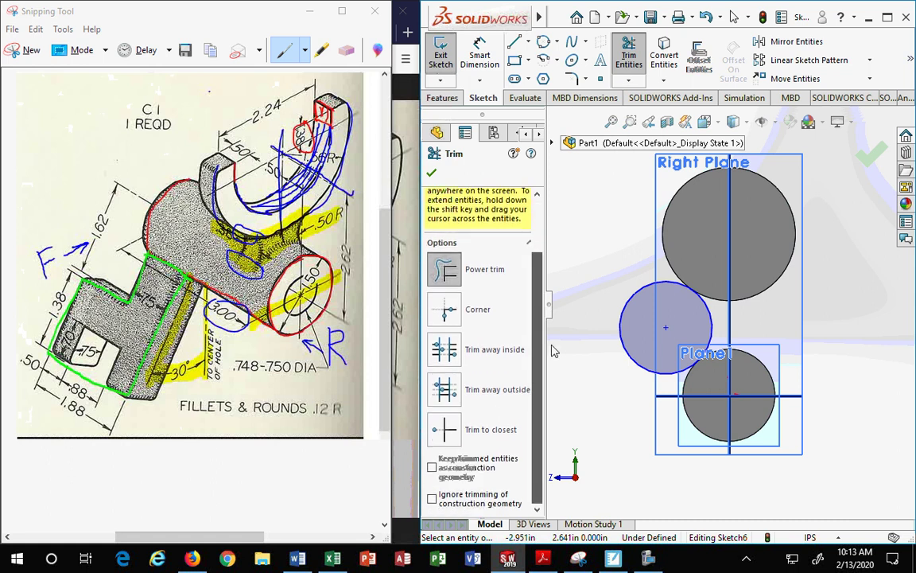
left_click(446, 433)
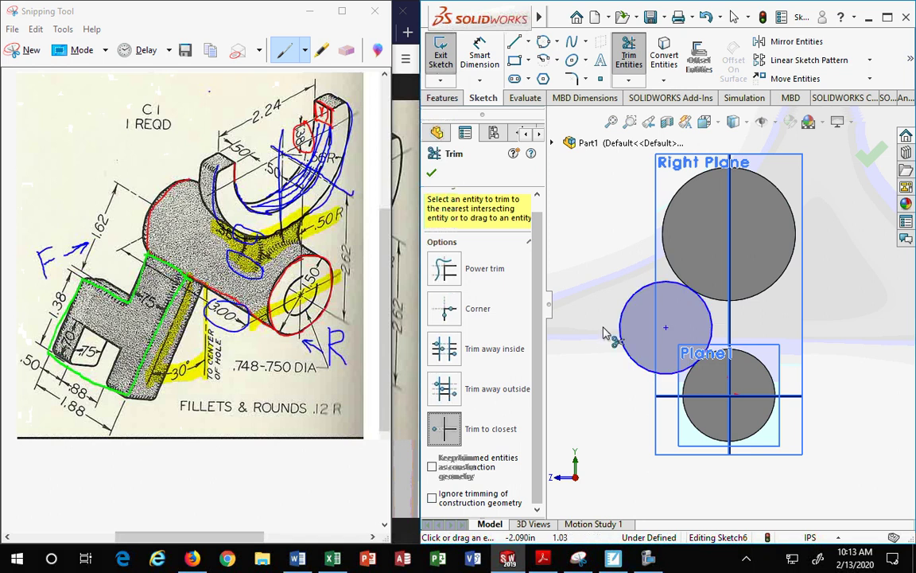
left_click(628, 311)
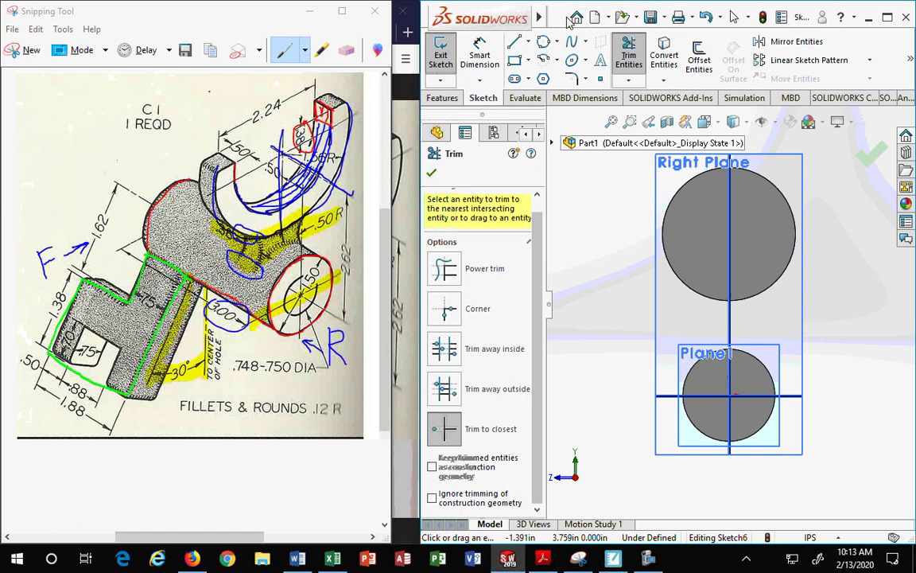
left_click(707, 17)
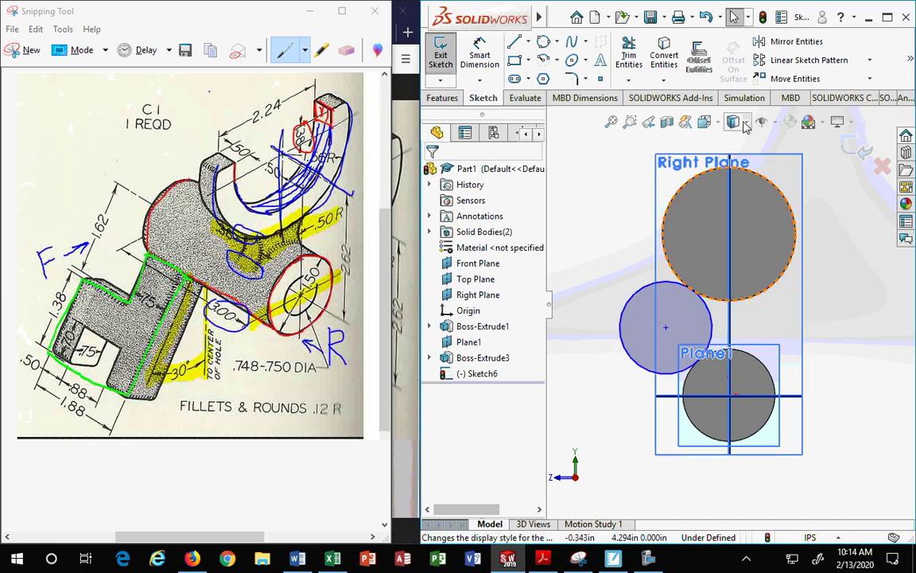
In isometric view, convert the front edges of the upper disc and the cylinder into sketch circles on Plane1
left_click(718, 124)
left_click(785, 153)
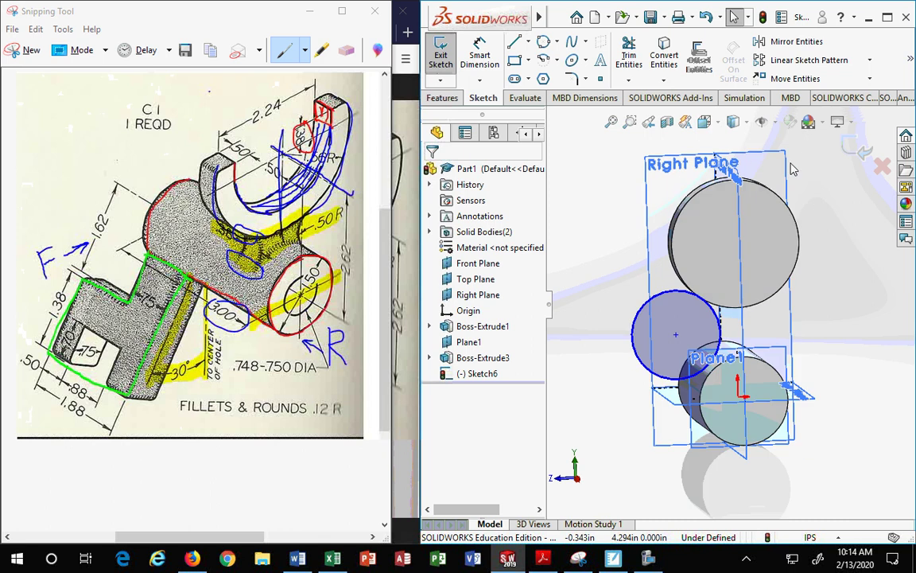
scroll(668, 323, "down", 3)
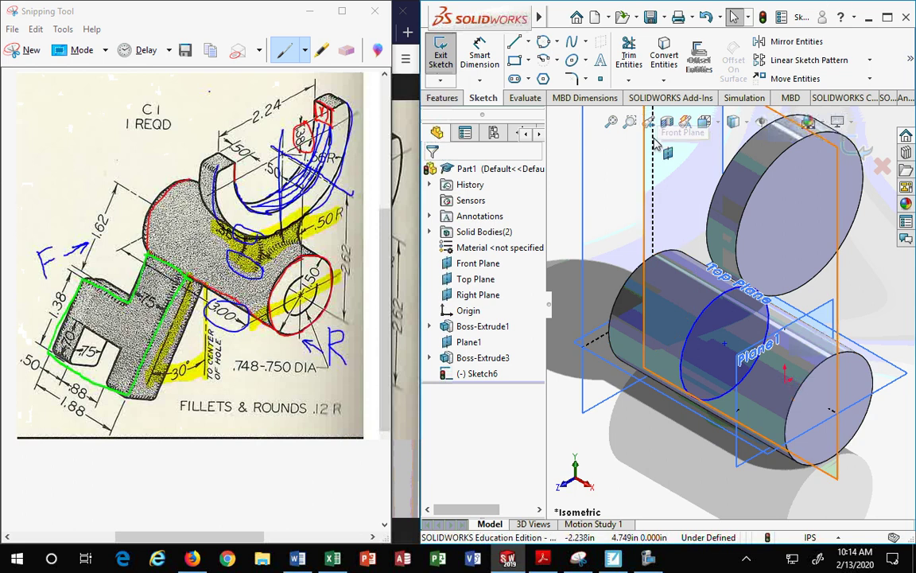
left_click(665, 58)
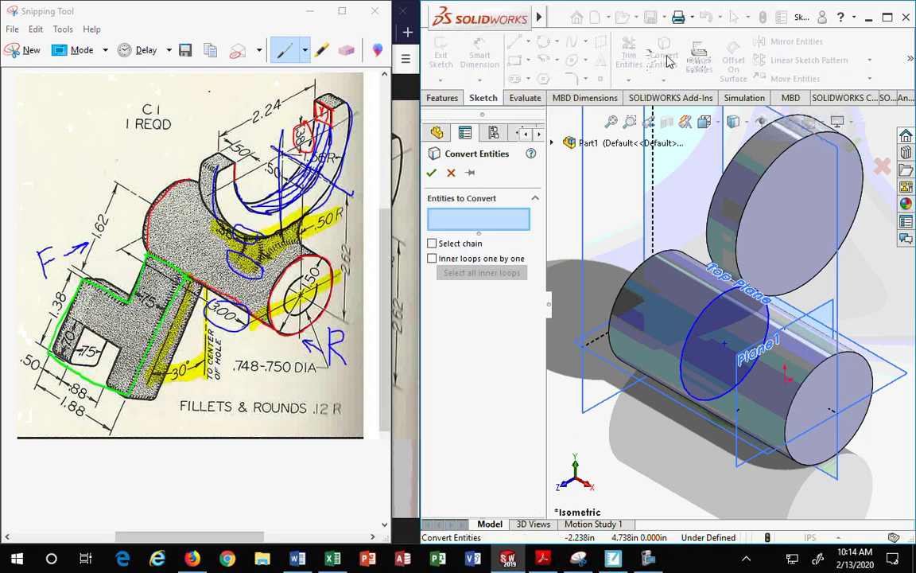
left_click(768, 177)
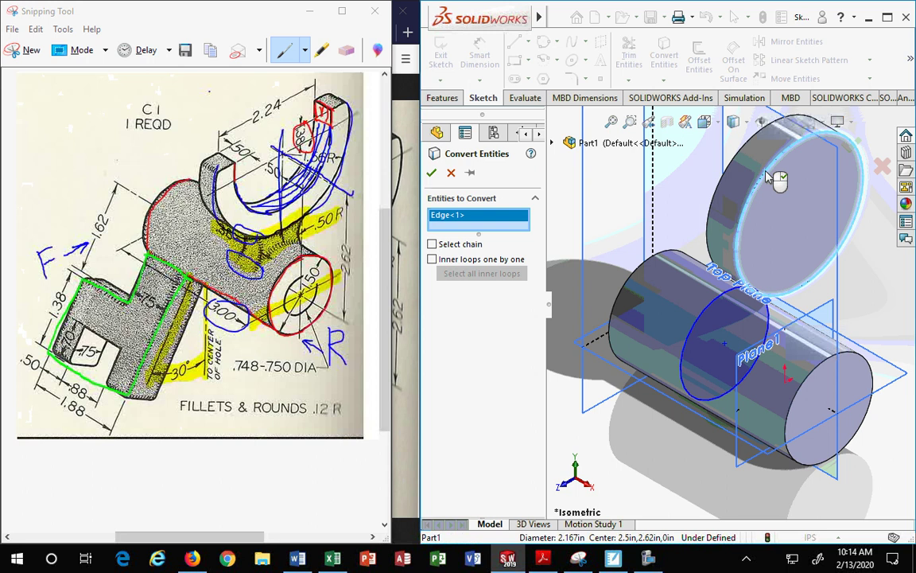
left_click(802, 384)
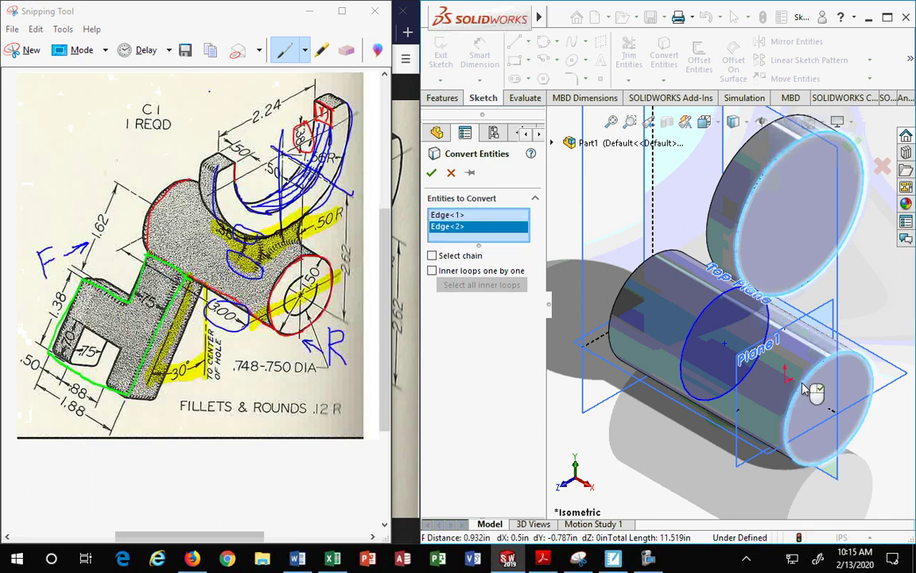
left_click(432, 174)
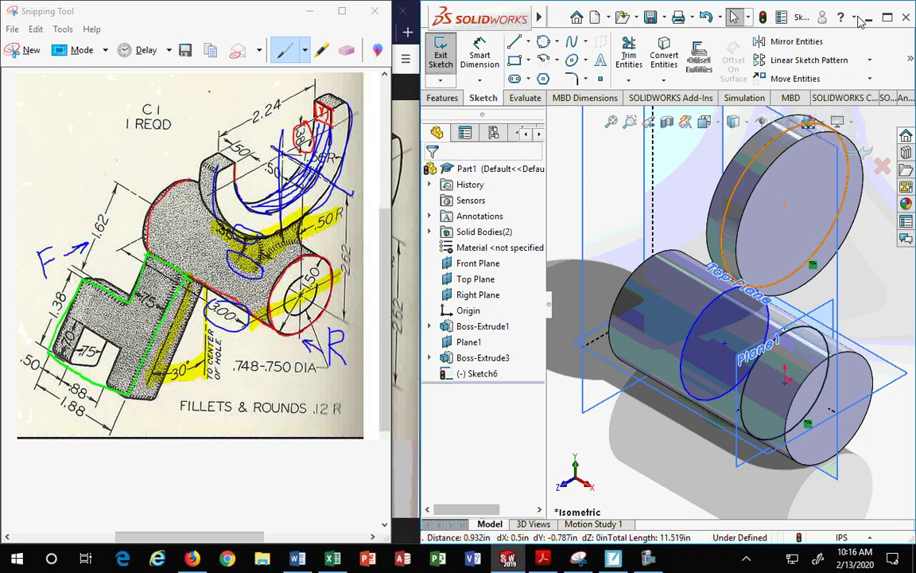
Trim the side circle to the arc between the two converted circles, view it from the right, and undo the trim
left_click(636, 55)
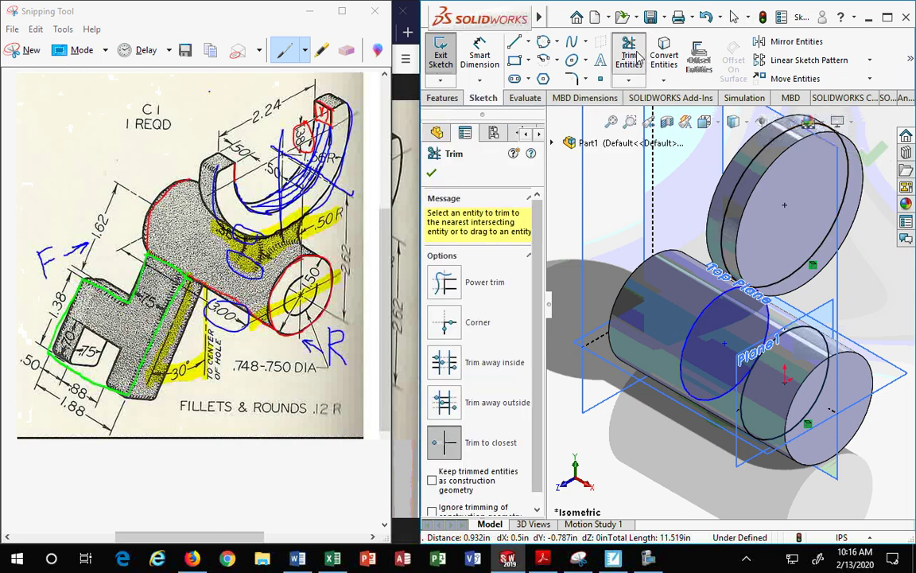
left_click(689, 344)
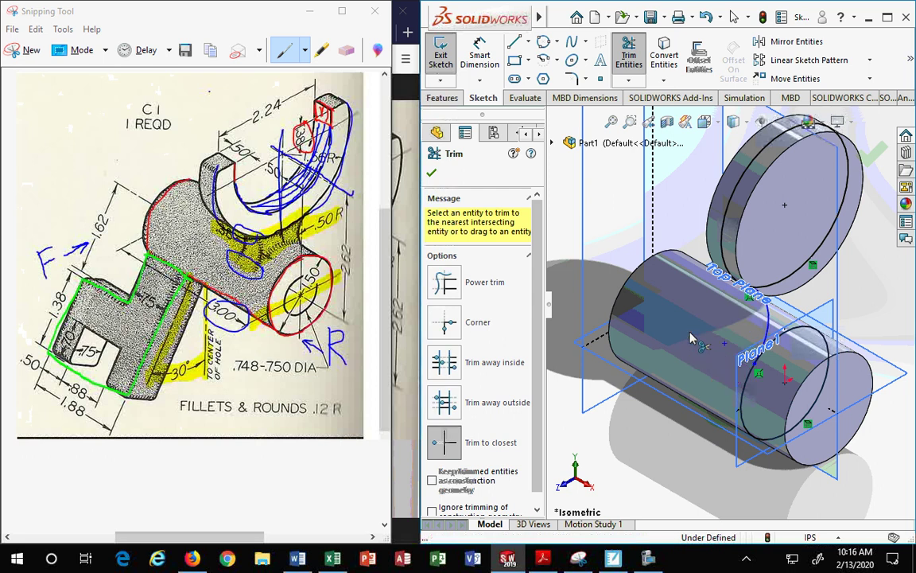
left_click(721, 125)
left_click(785, 205)
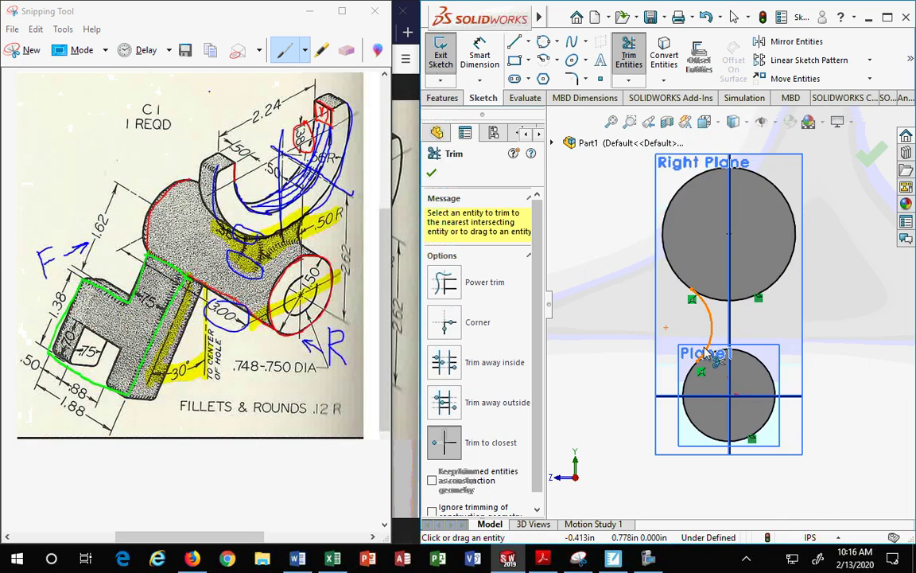
left_click(710, 19)
left_click(708, 18)
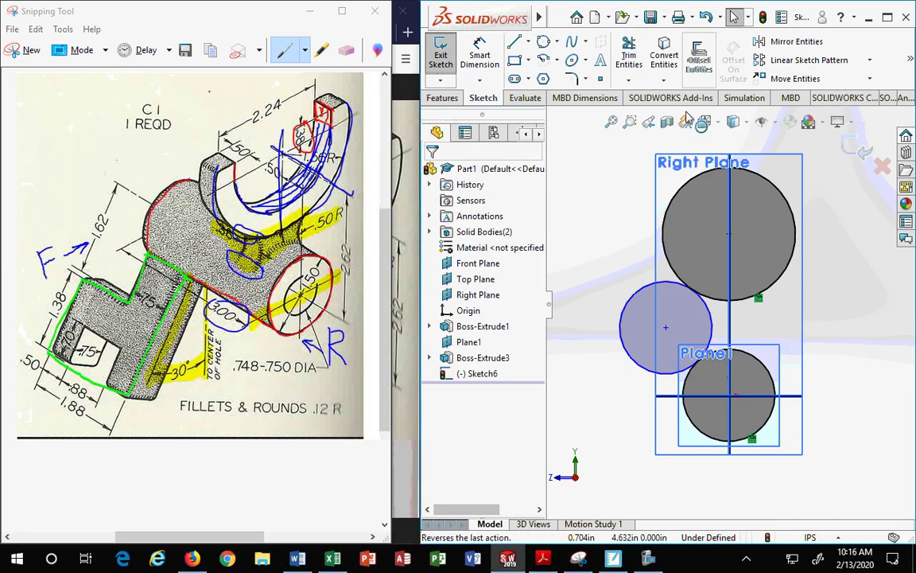
Trim away the outer part of the side circle with Trim to closest, keeping the arc between the upper disc and the cylinder
left_click(628, 54)
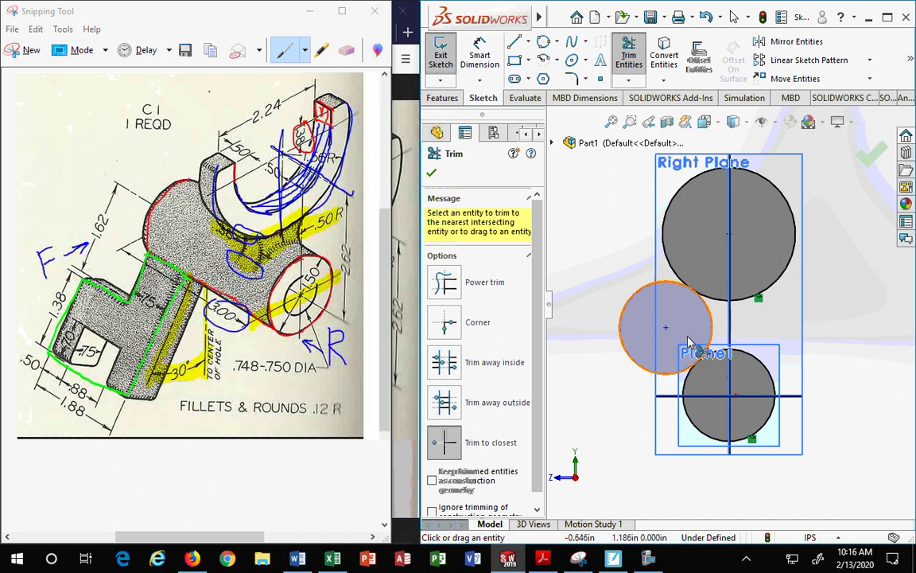
left_click(621, 322)
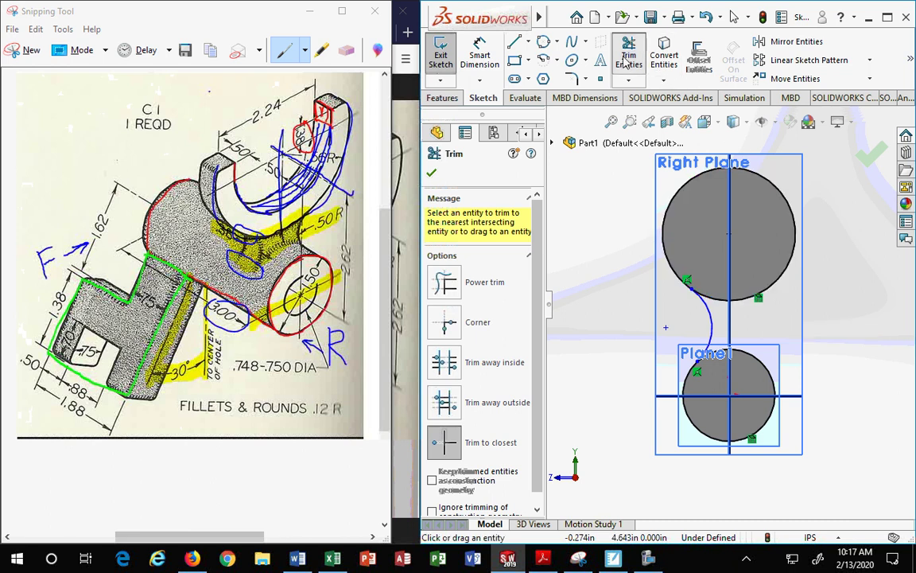
left_click(663, 79)
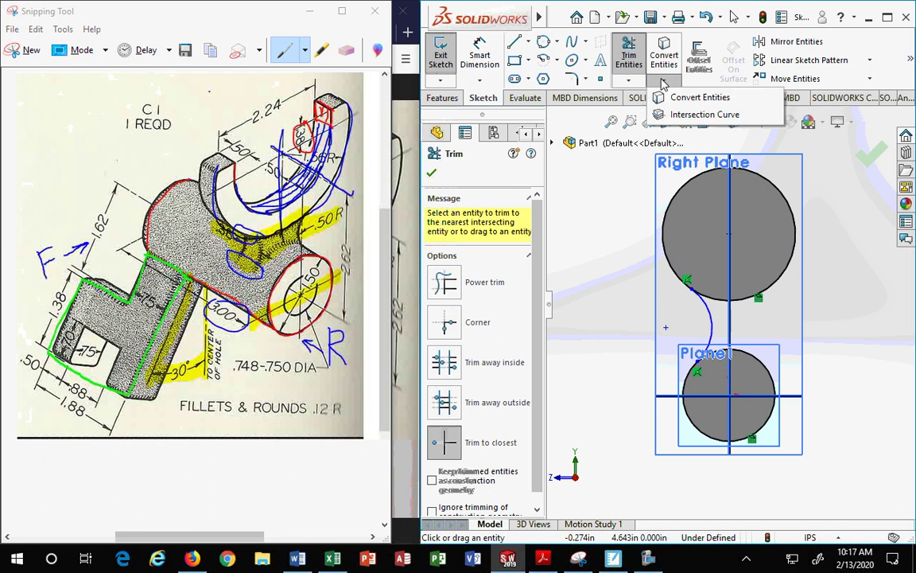
left_click(789, 184)
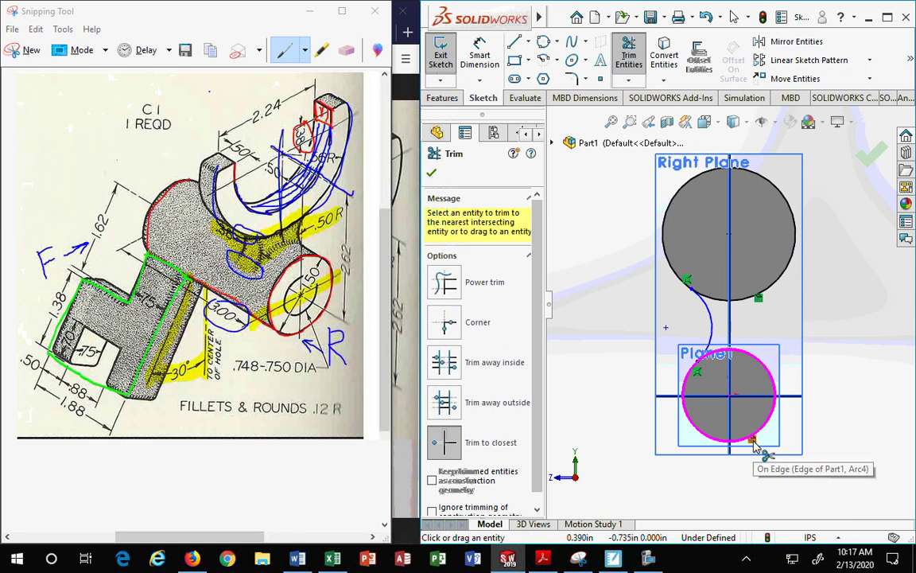
Exit the neck sketch, then set the lower cylinder's circle diameter to 1 in and rebuild the part
left_click(432, 173)
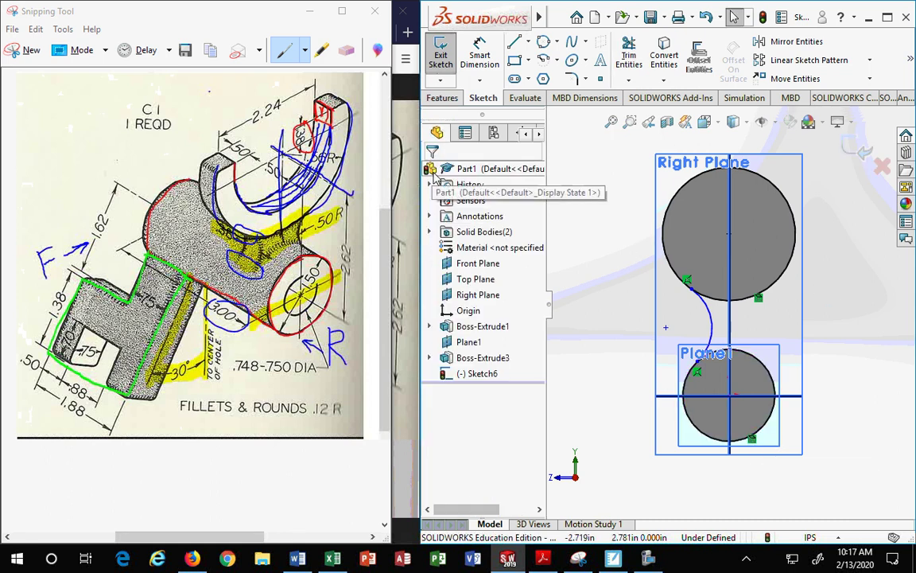
left_click(868, 144)
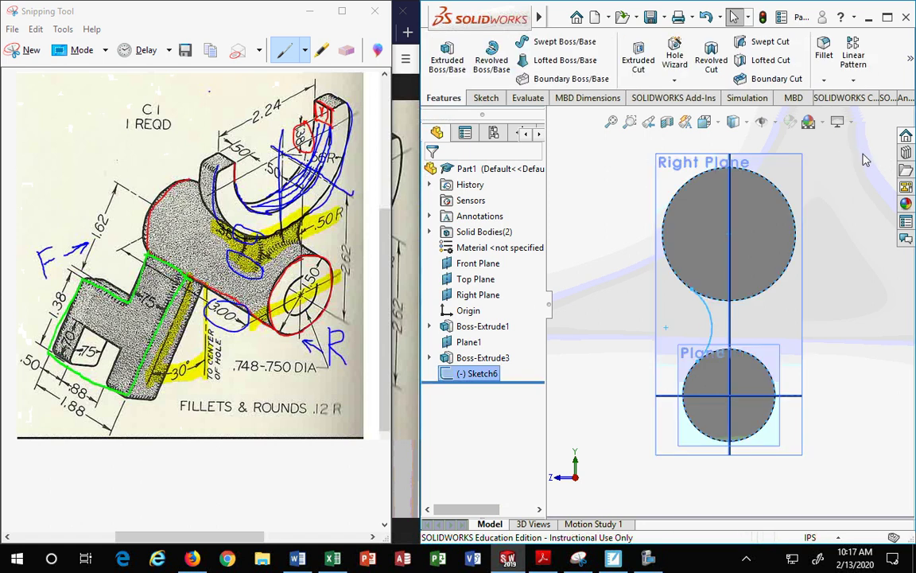
left_click(627, 269)
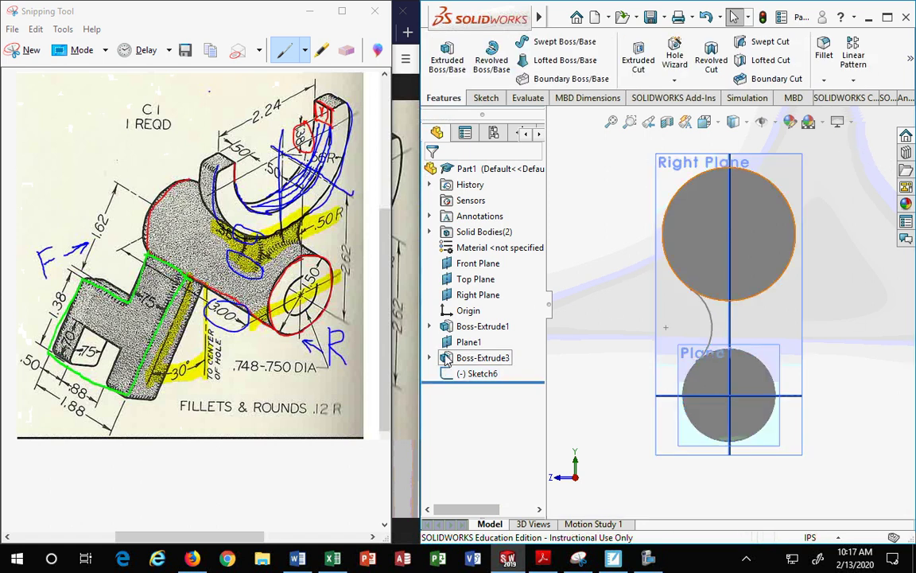
left_click(429, 326)
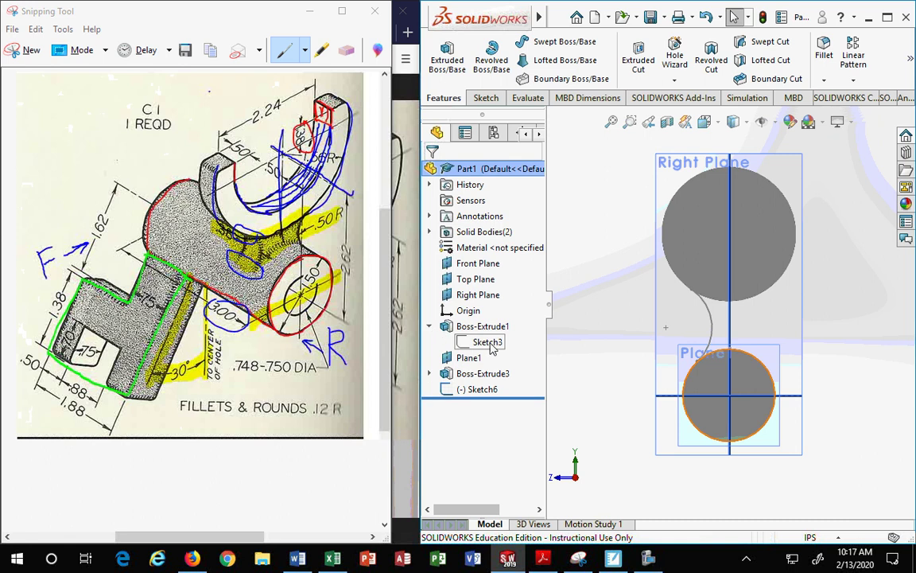
left_click(489, 343)
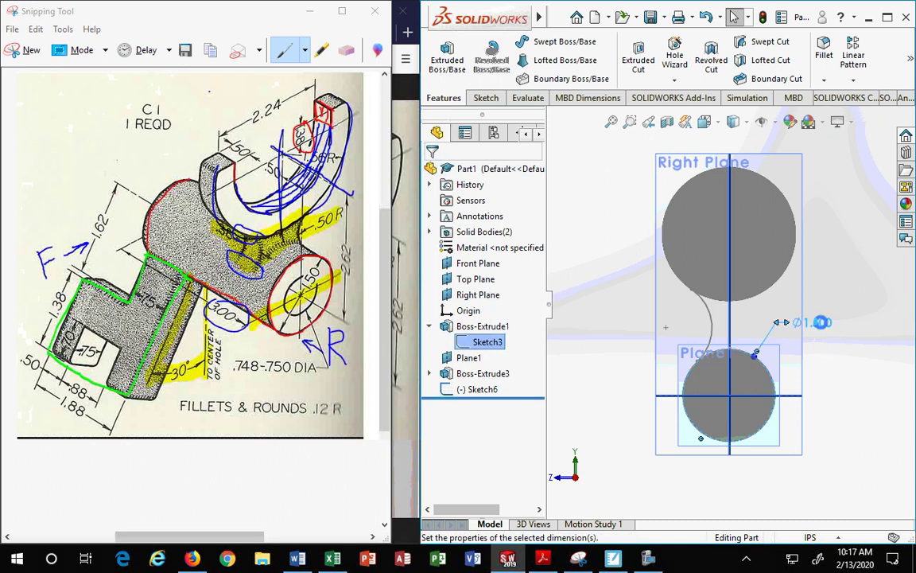
double_click(820, 322)
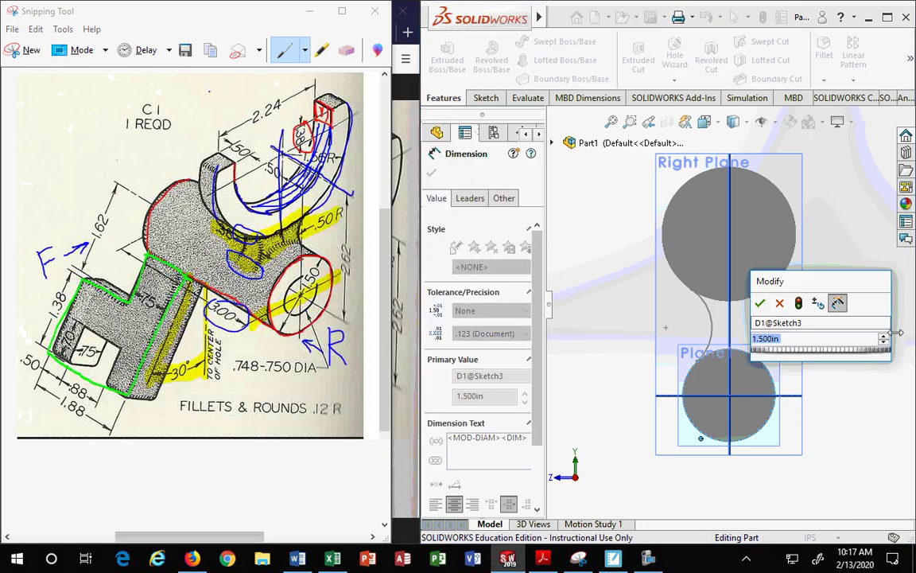
type("1.")
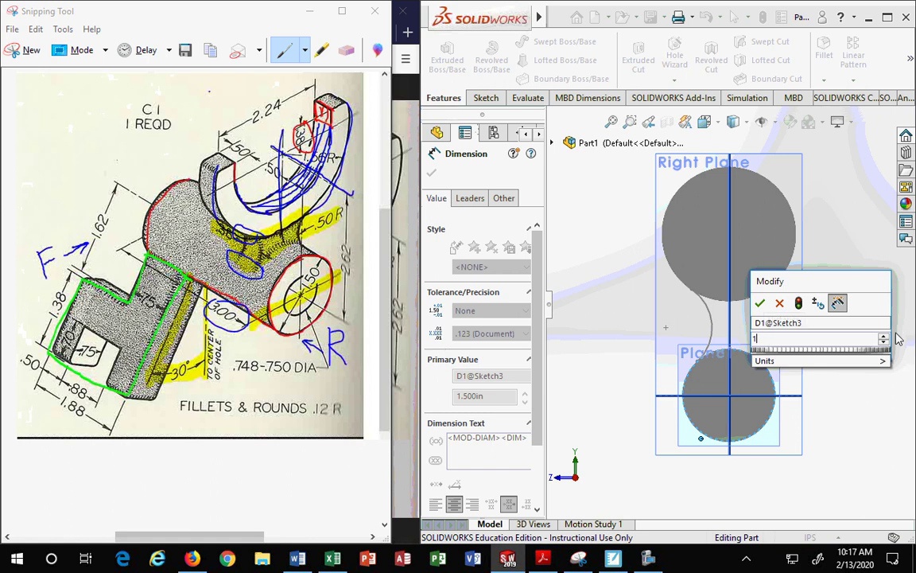
key("Return")
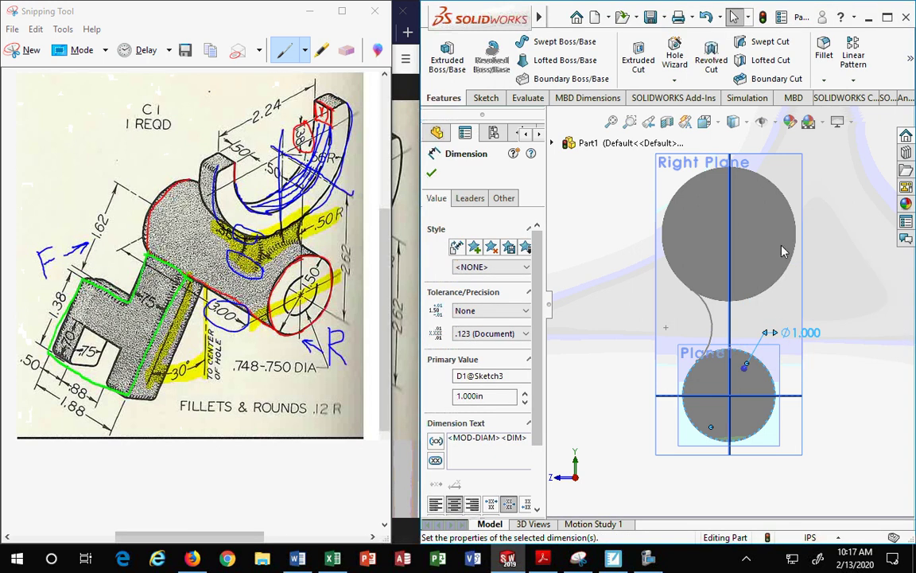
left_click(431, 173)
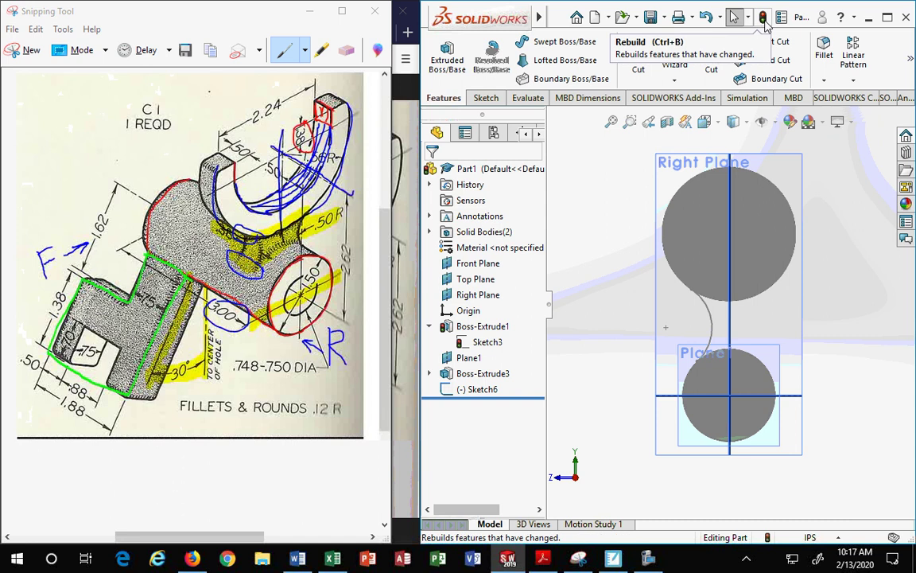
left_click(765, 22)
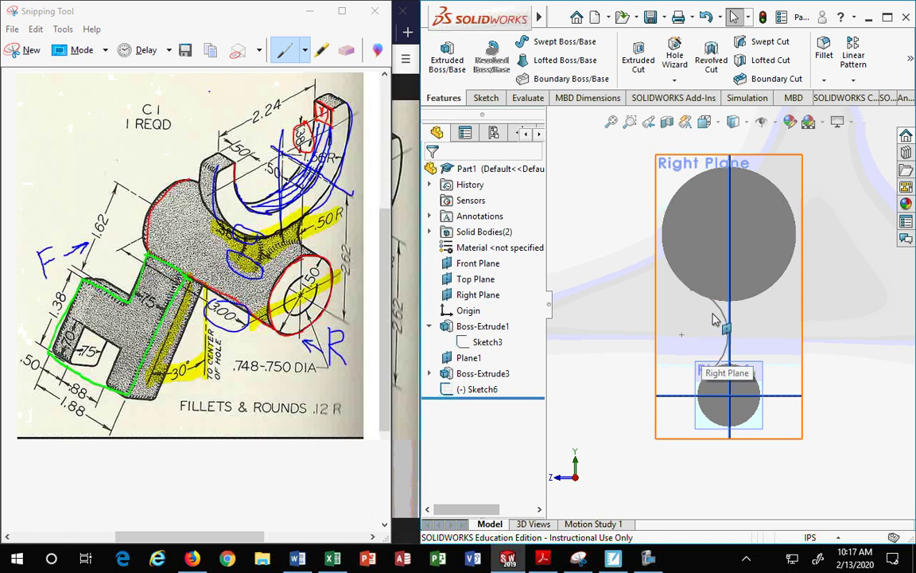
mouse_move(715, 299)
left_mouse_down()
mouse_move(724, 258)
mouse_move(725, 276)
left_mouse_up()
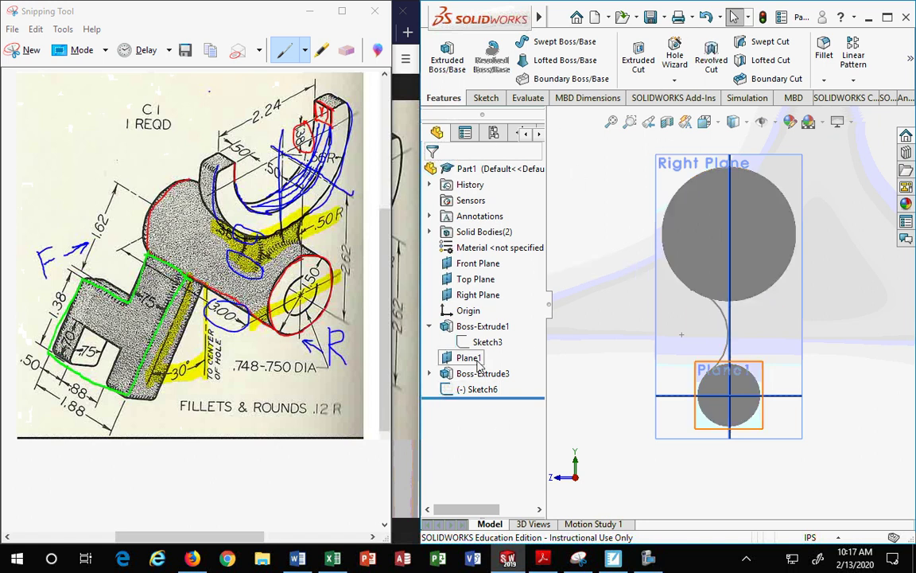
Set the lower cylinder's diameter back to 1.5 in and rebuild the part
left_click(441, 326)
double_click(809, 341)
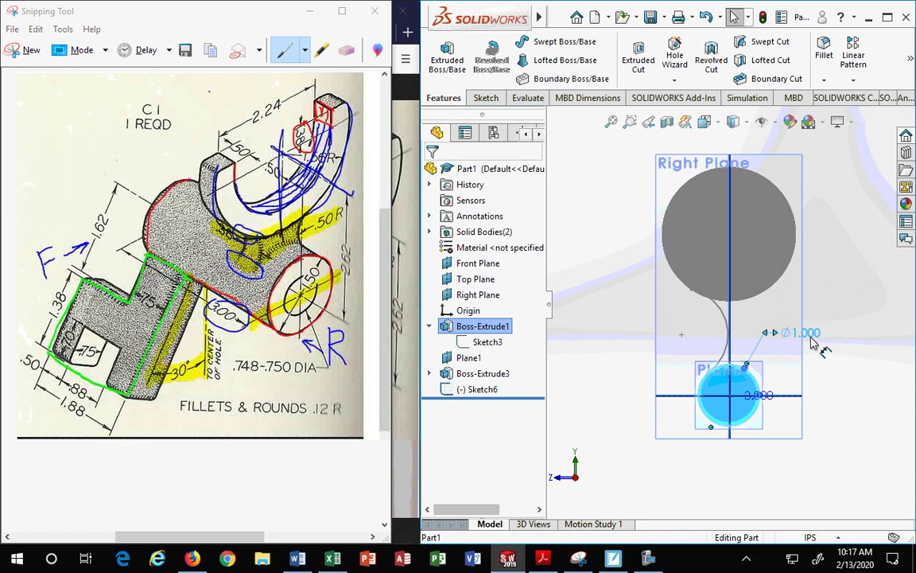
key("BackSpace")
key("BackSpace")
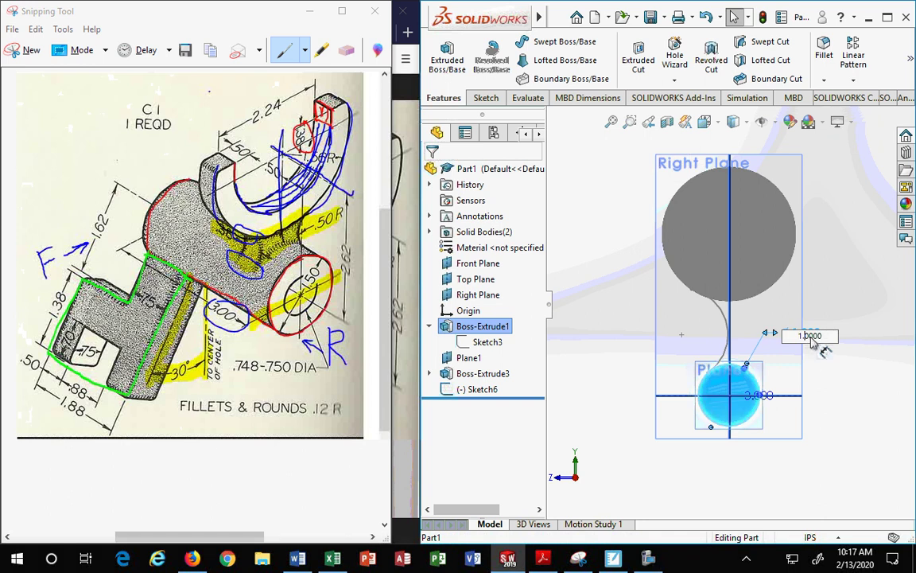
key("BackSpace")
key("BackSpace")
key("BackSpace")
key("BackSpace")
type("5")
key("Return")
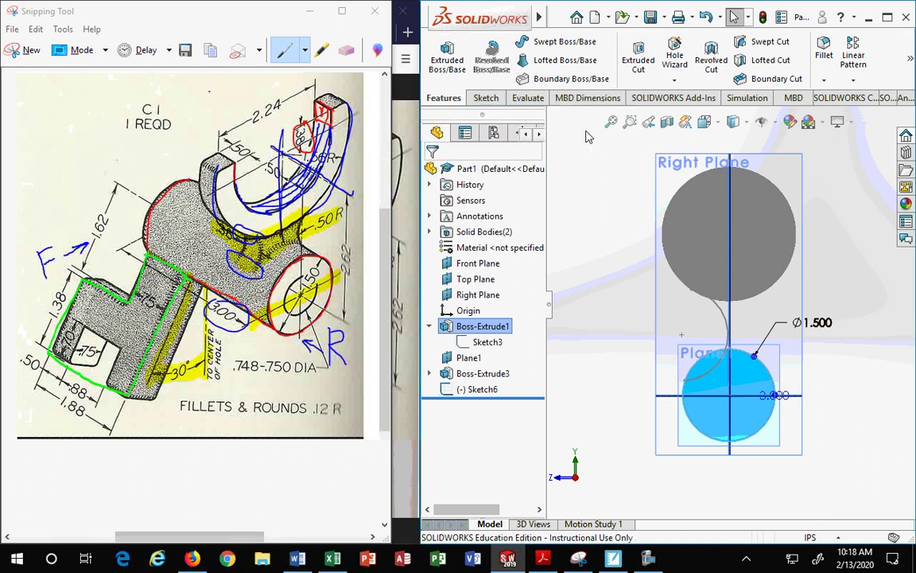
left_click(763, 18)
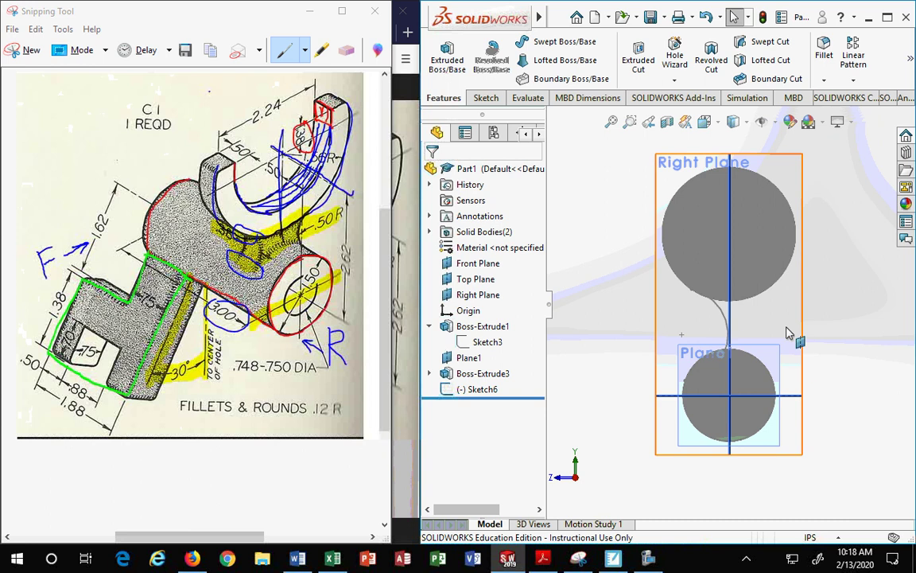
Reopen Sketch6 for editing and make the neck arc tangent to the upper disc's circle
scroll(713, 362, "down", 2)
scroll(713, 354, "down", 1)
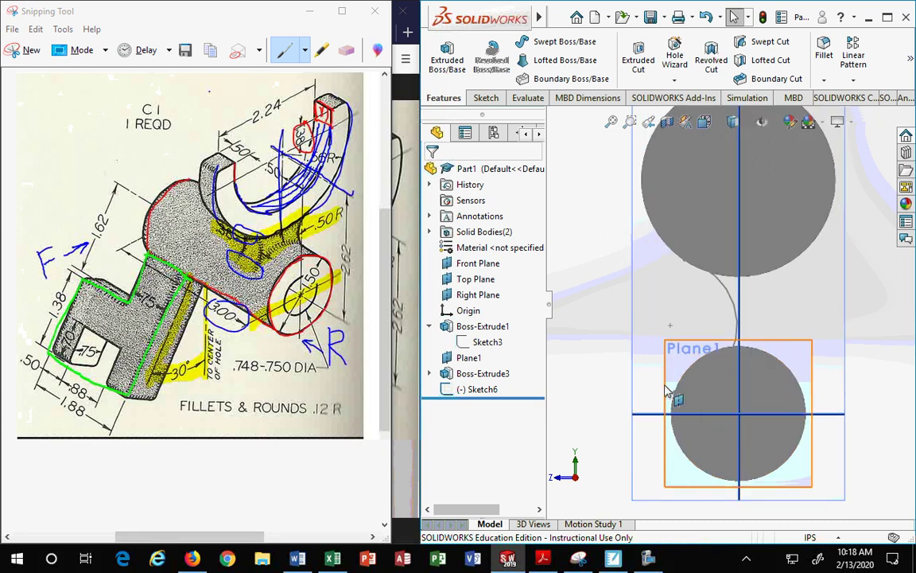
left_click(506, 390)
right_click(506, 390)
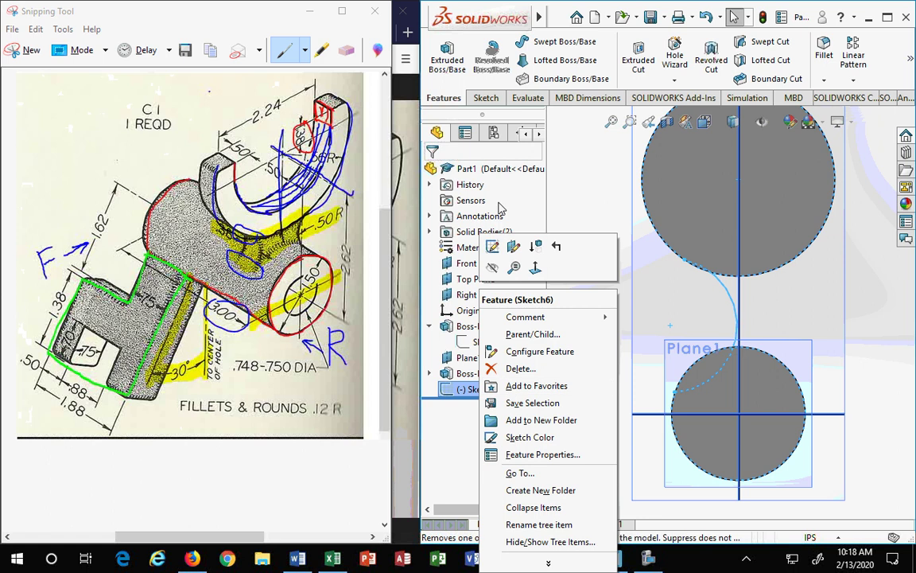
left_click(493, 248)
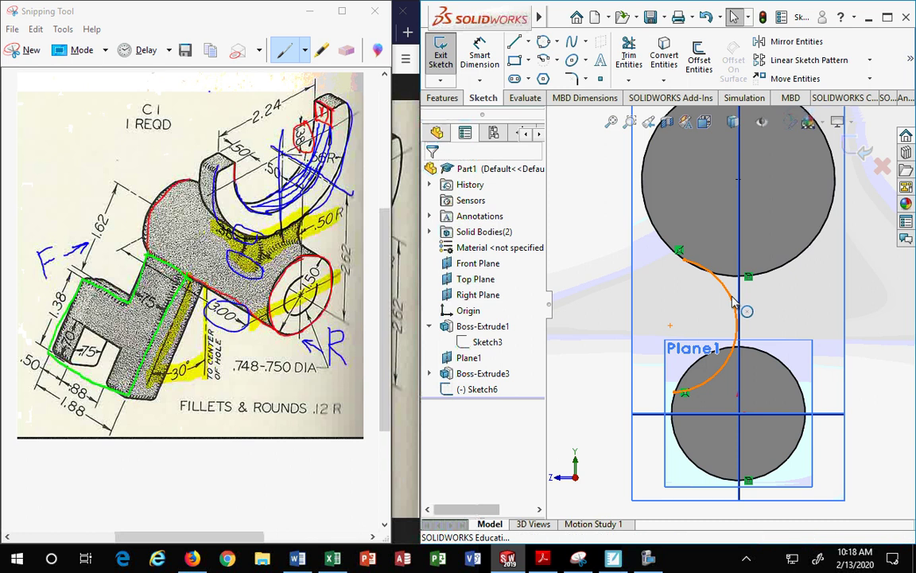
left_click(735, 322)
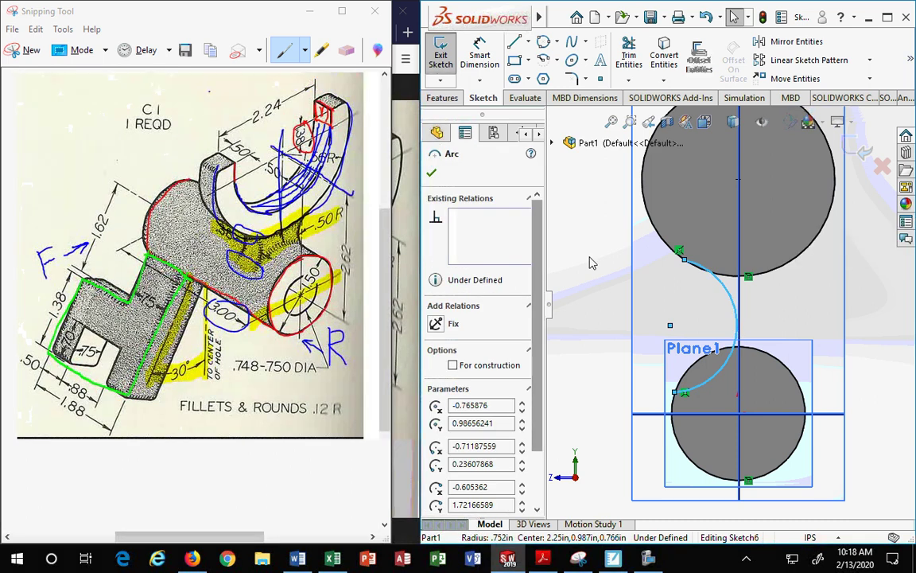
left_click(659, 236, "ctrl")
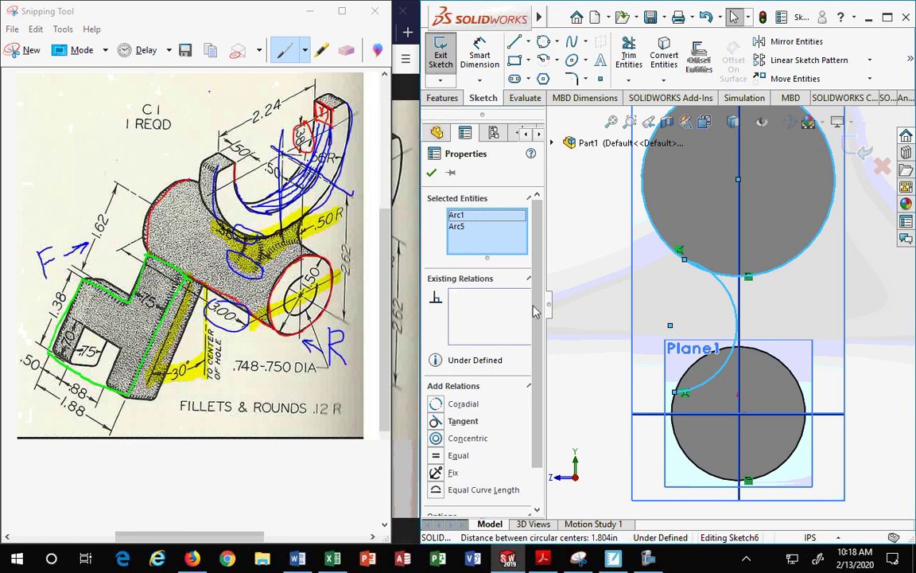
scroll(467, 420, "down", 1)
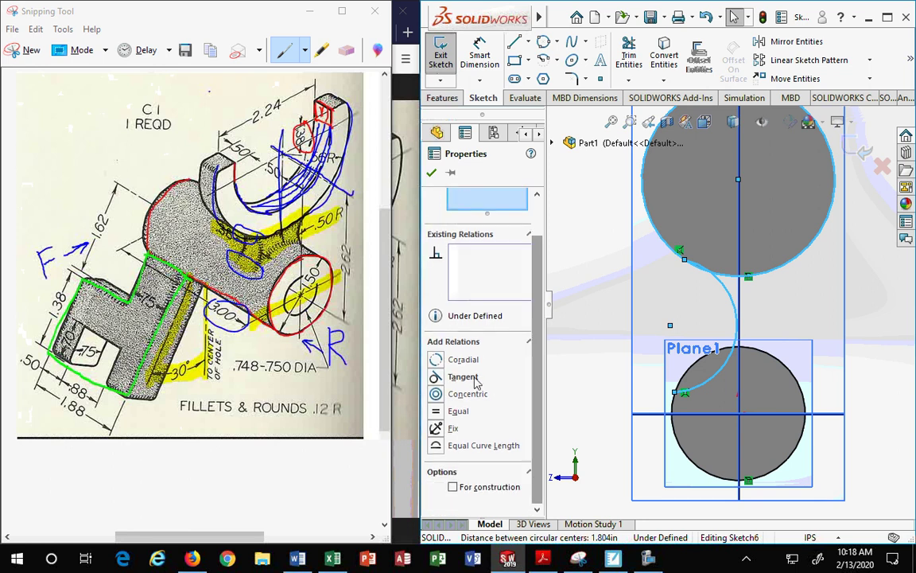
left_click(436, 378)
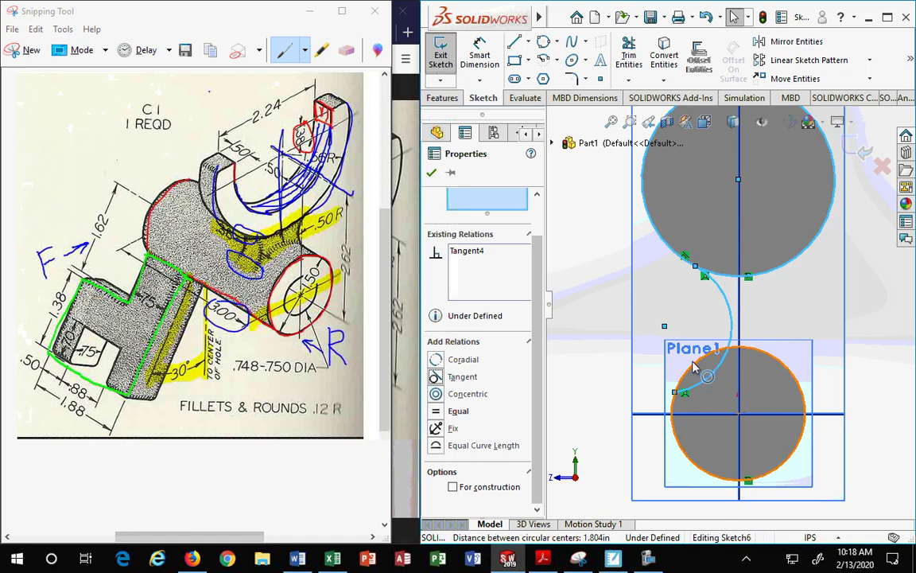
Make the neck arc tangent to the lower cylinder's circle
left_click(694, 366)
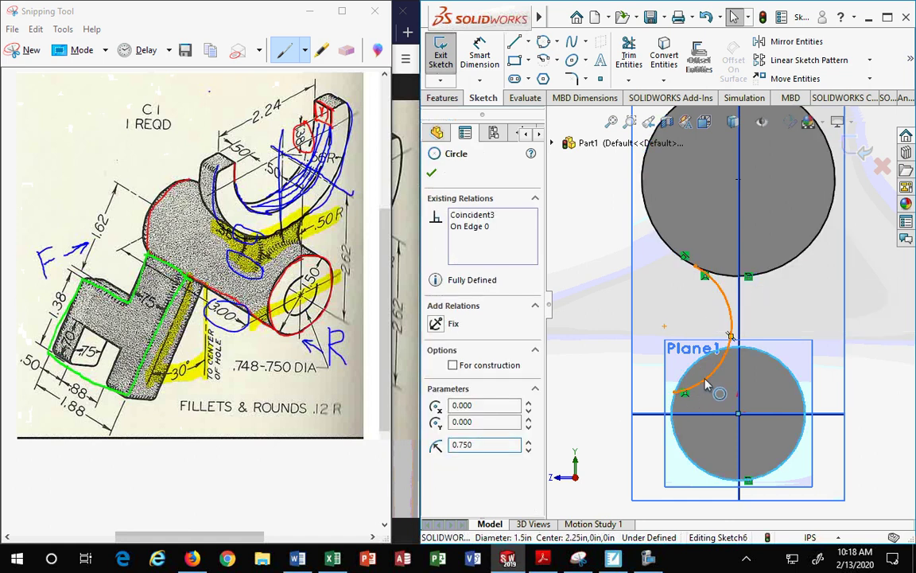
left_click(707, 386, "ctrl")
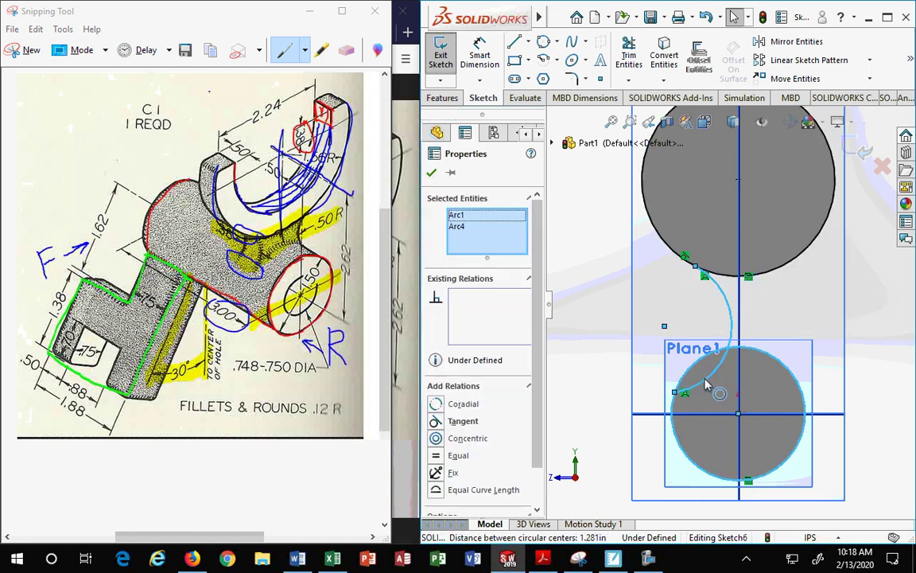
left_click(461, 421)
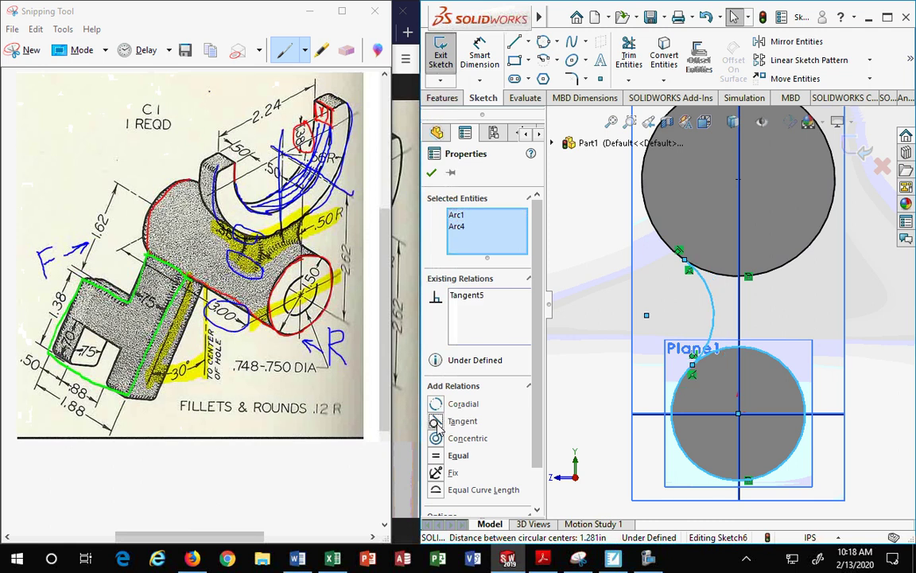
left_click(604, 260)
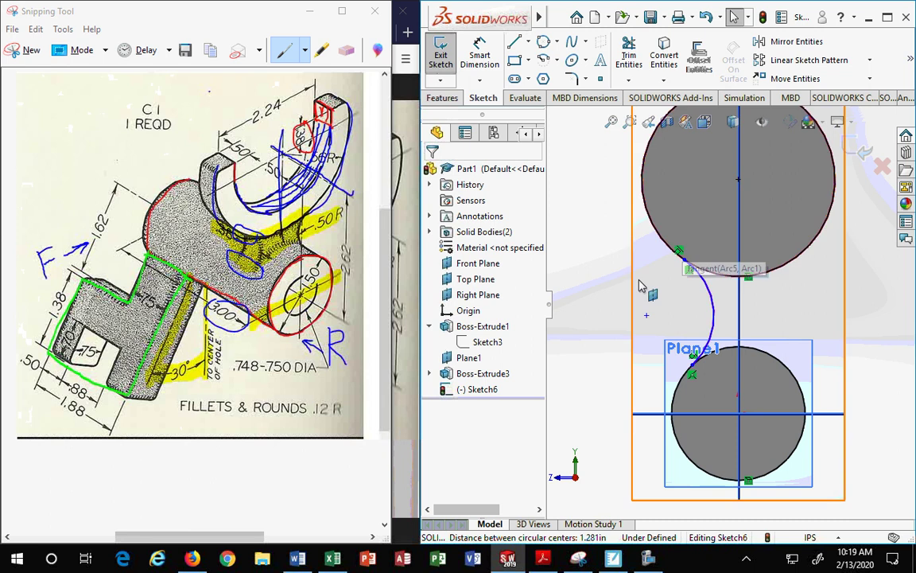
double_click(680, 253)
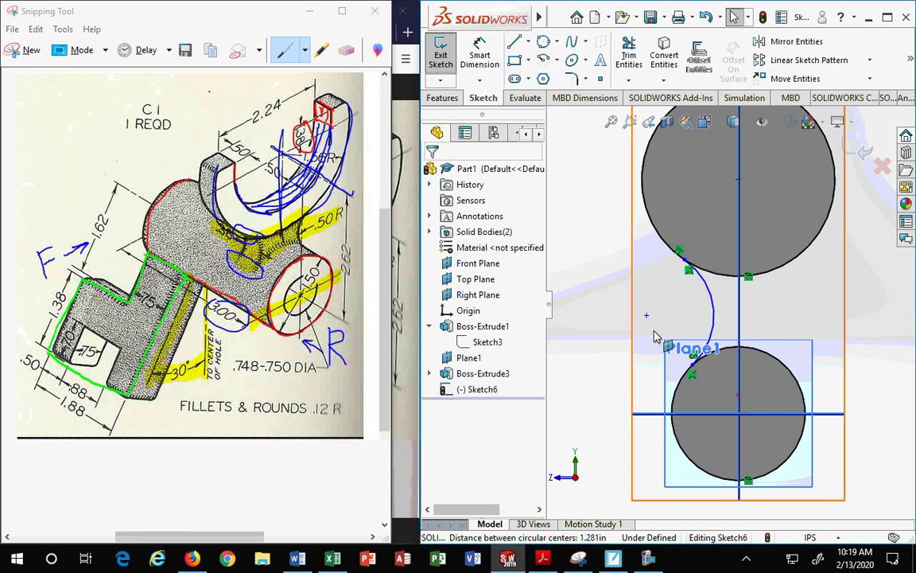
Dimension the neck arc's radius at 0.5 in with Smart Dimension
left_click(481, 53)
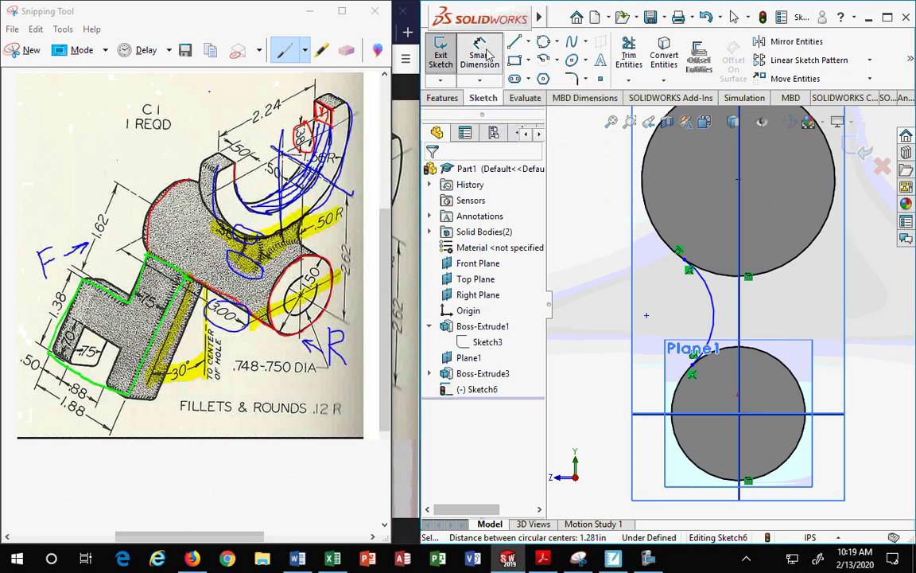
left_click(713, 302)
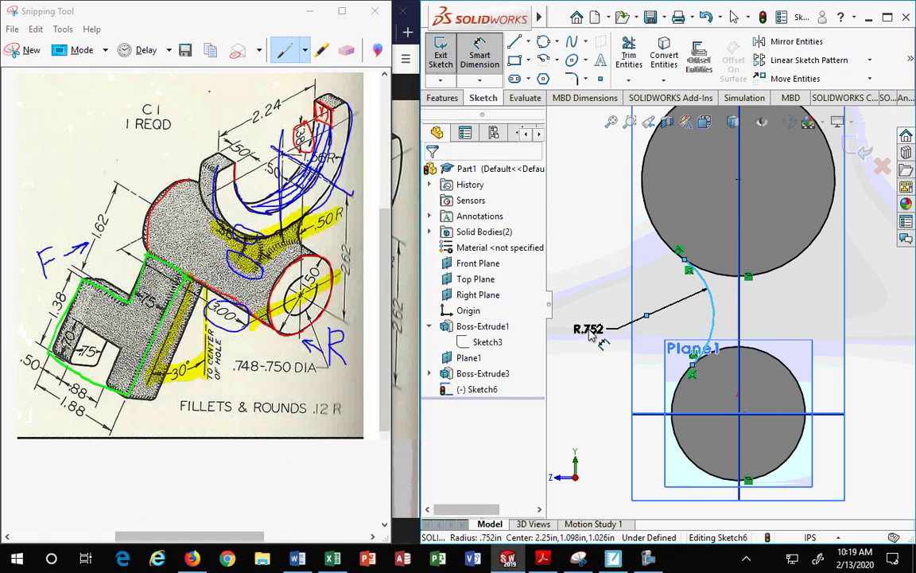
left_click(590, 335)
type(".5")
key("Return")
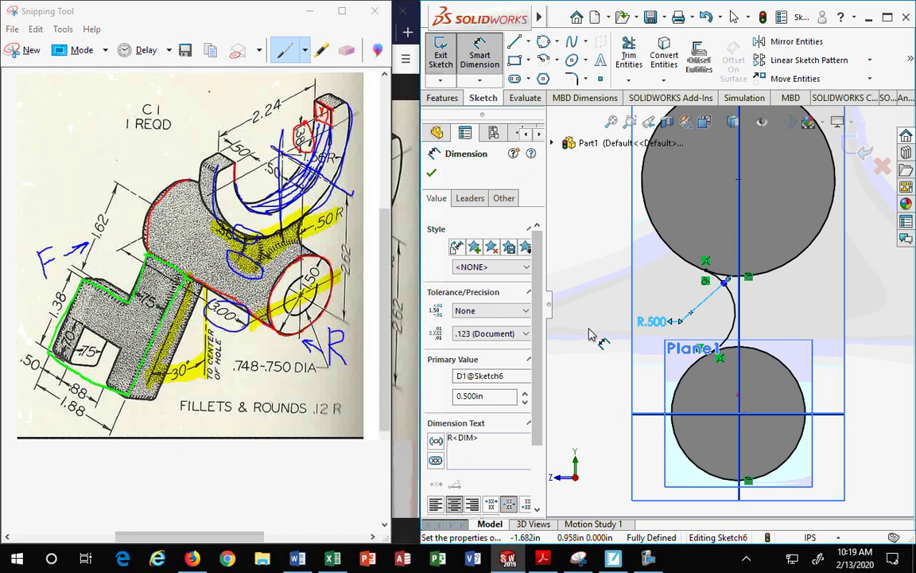
left_click(432, 175)
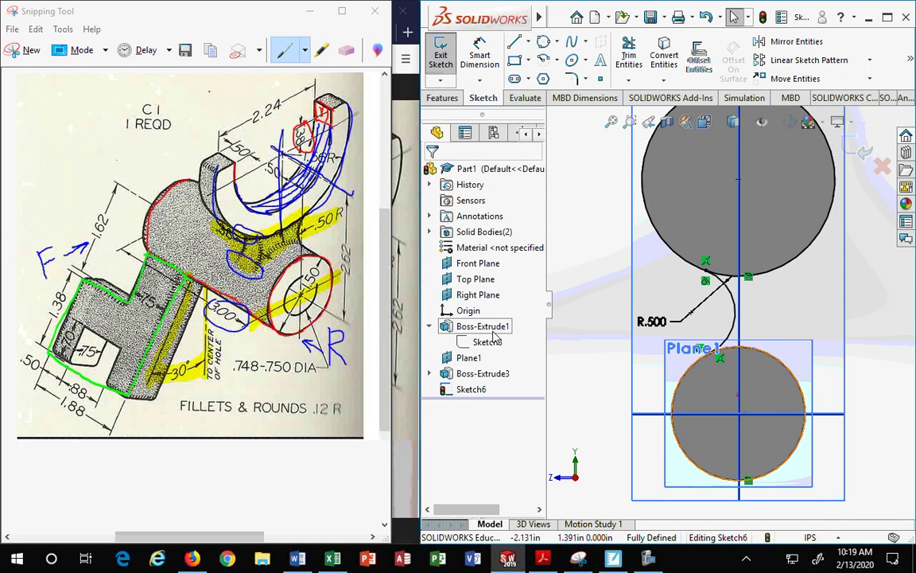
Expand Boss-Extrude3 to locate its Sketch5, and exit Sketch6 keeping the neck arc
left_click(489, 375)
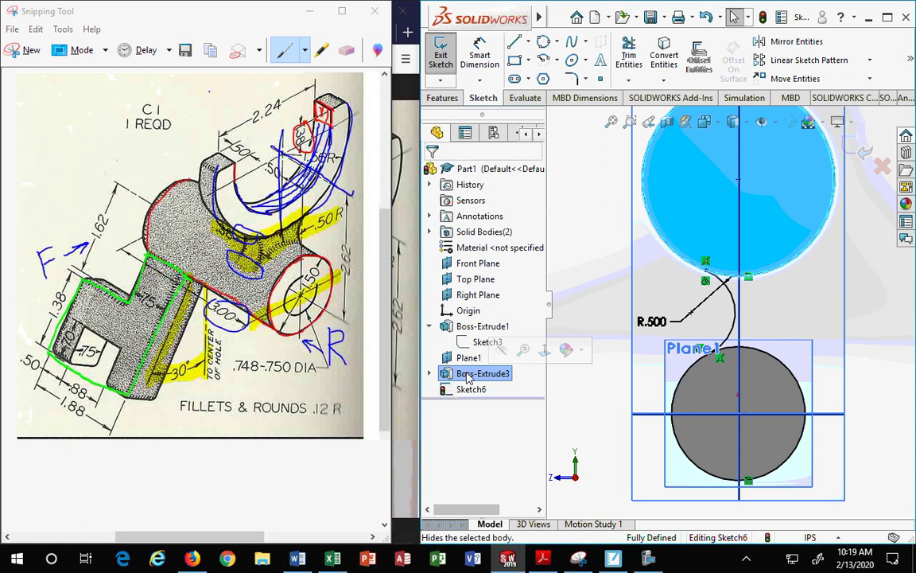
left_click(429, 373)
left_click(489, 389)
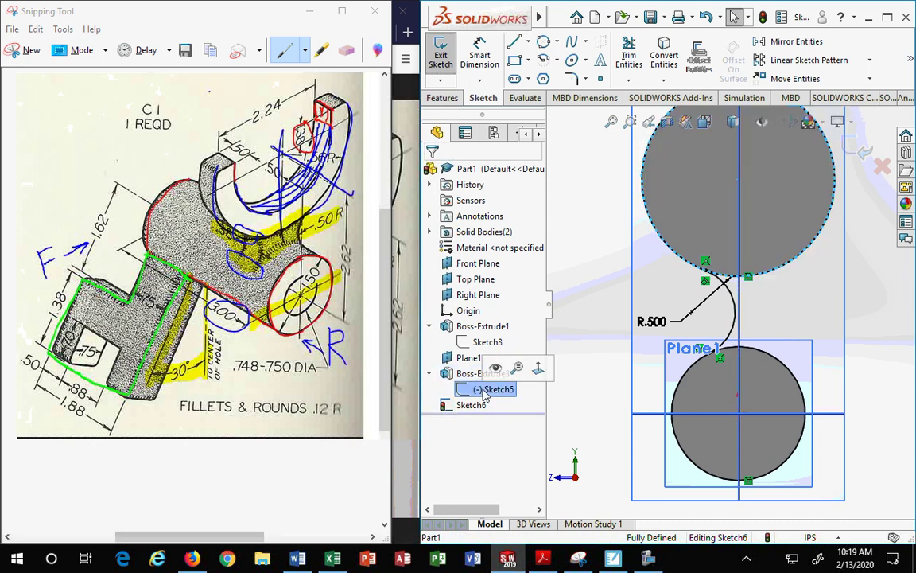
scroll(580, 297, "down", 2)
scroll(580, 298, "up", 6)
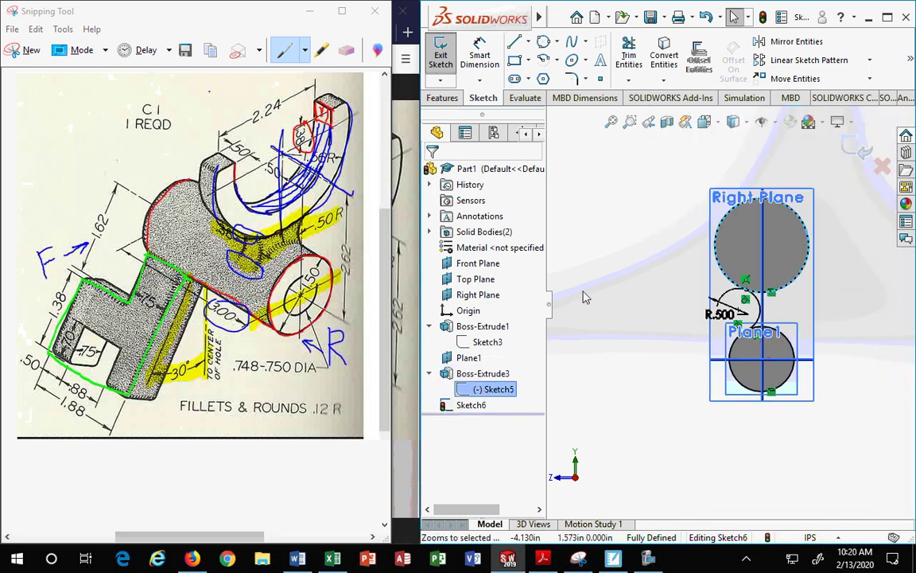
scroll(583, 293, "down", 2)
right_click(477, 385)
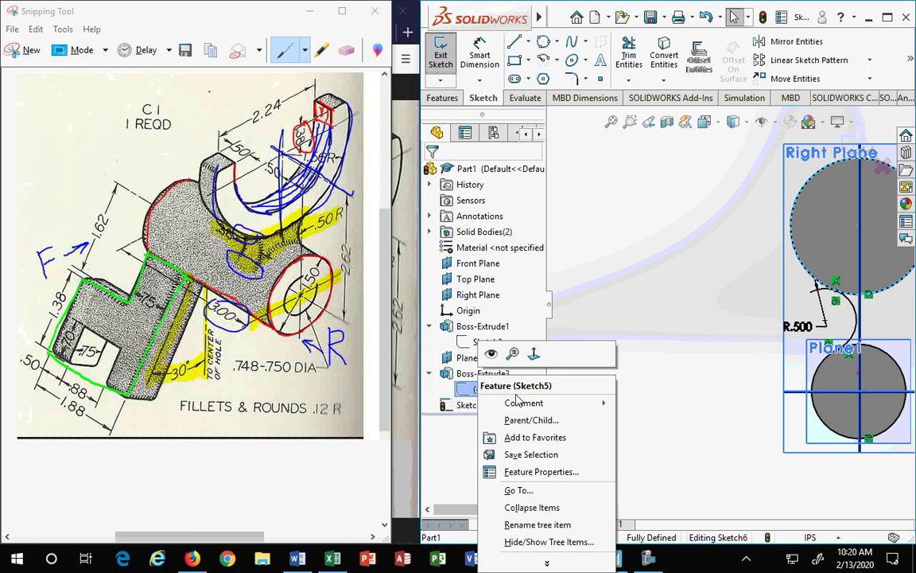
left_click(655, 257)
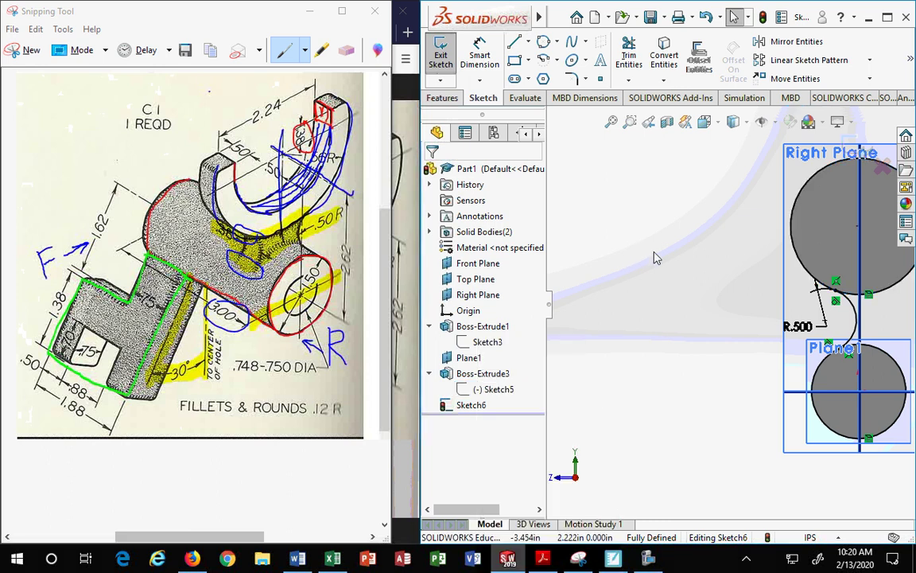
left_click(853, 147)
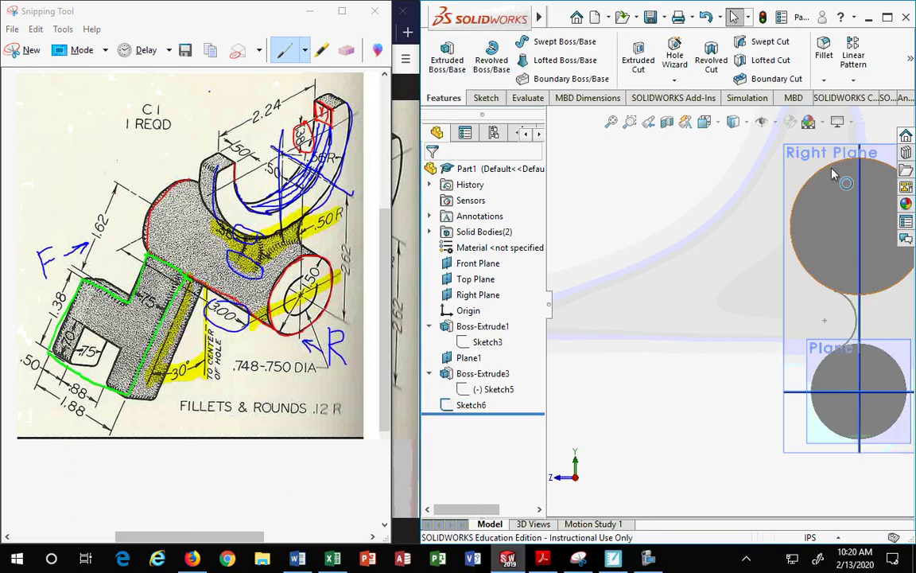
scroll(633, 376, "down", 2)
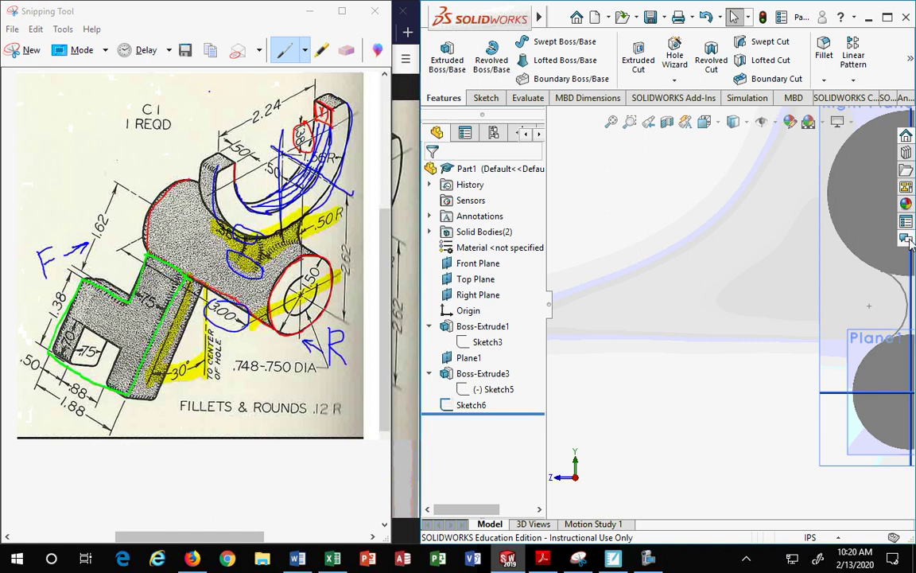
scroll(850, 293, "up", 3)
key("f")
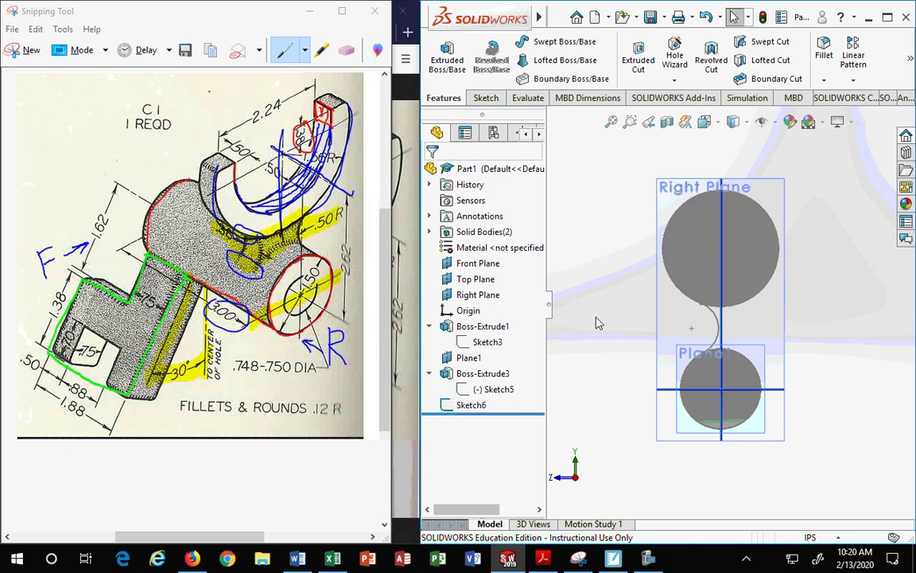
Open Sketch5 of Boss-Extrude3, the upper disc's profile, for editing
left_click(477, 374)
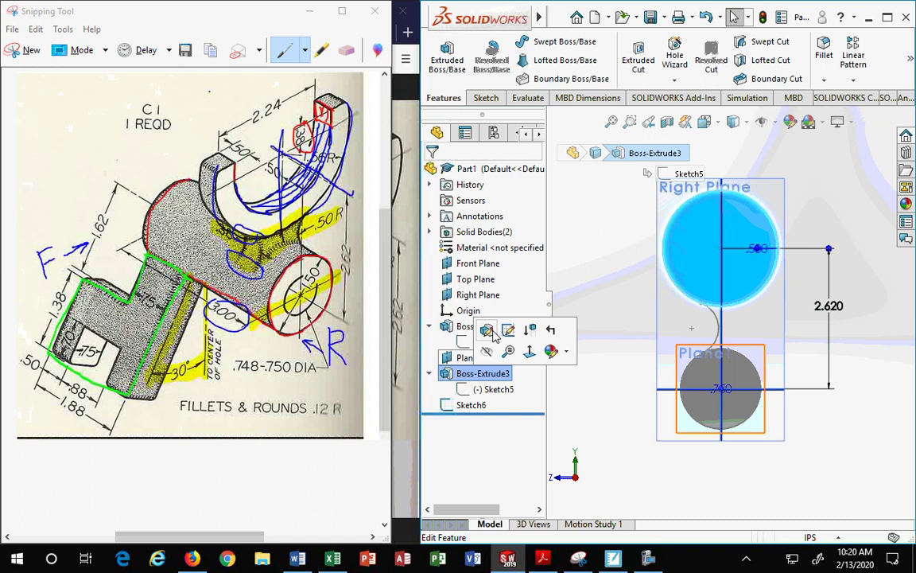
left_click(559, 247)
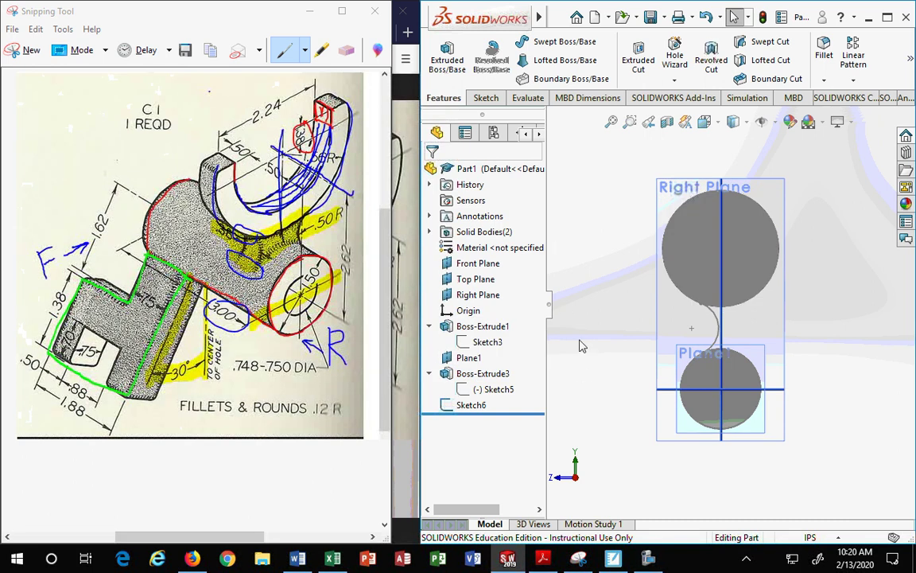
scroll(714, 318, "down", 3)
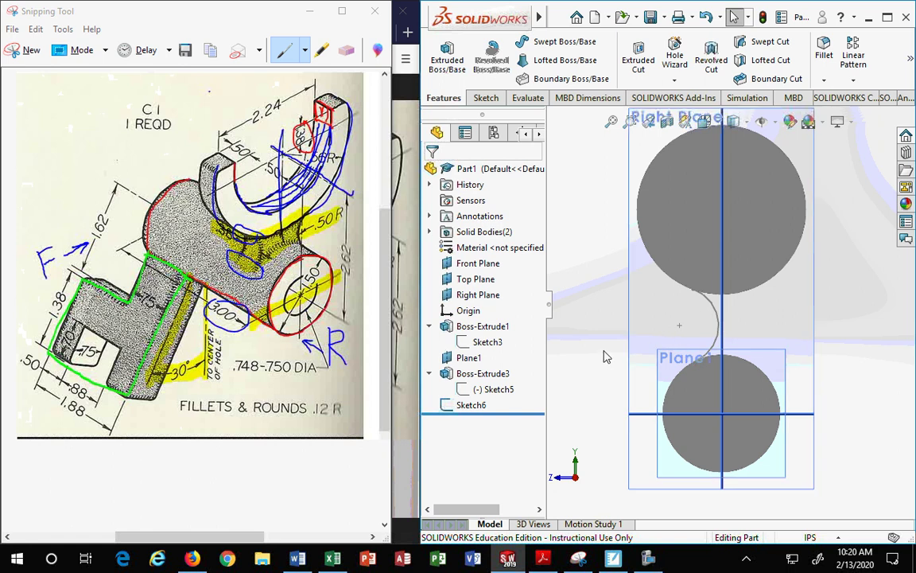
left_click(480, 374)
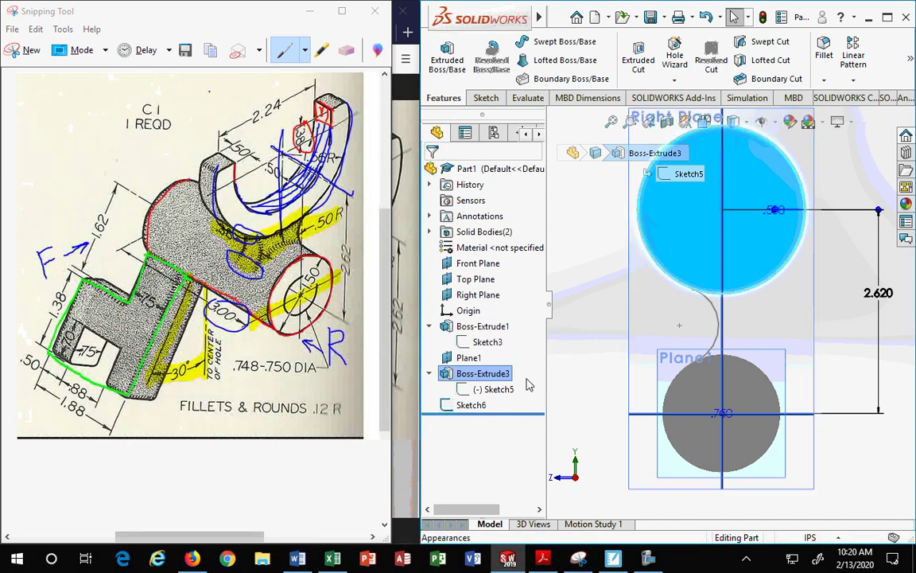
right_click(499, 381)
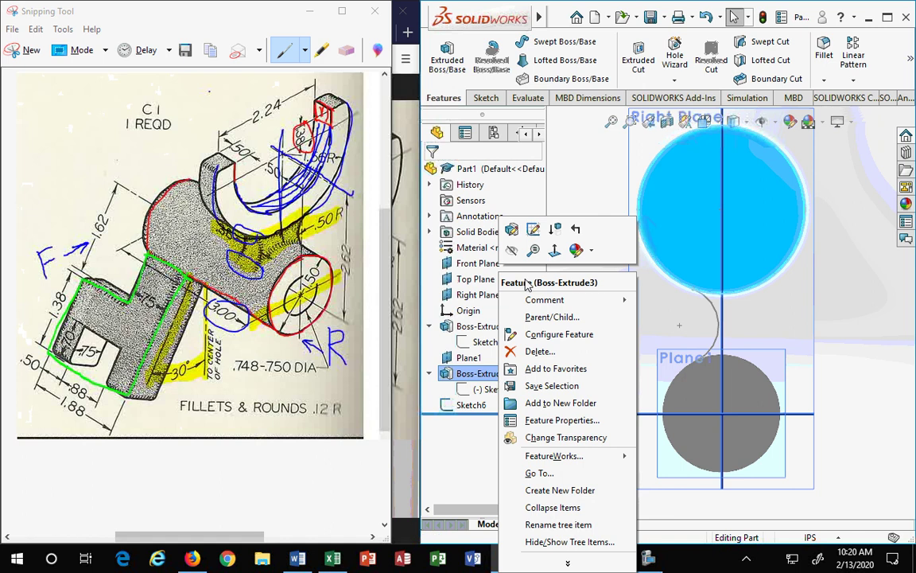
left_click(534, 230)
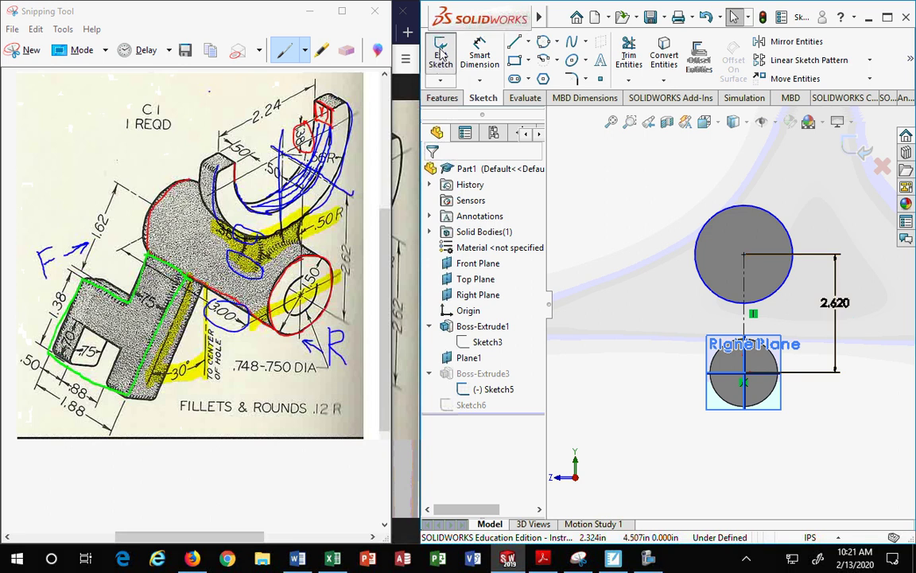
Draw a horizontal centerline through the upper circle's center, spanning its full diameter
left_click(482, 56)
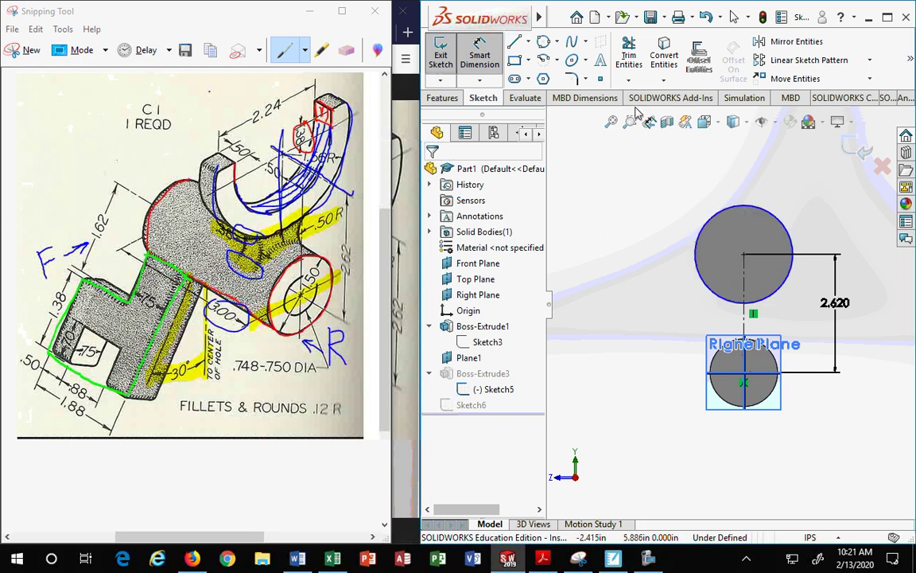
key("Escape")
left_click(527, 44)
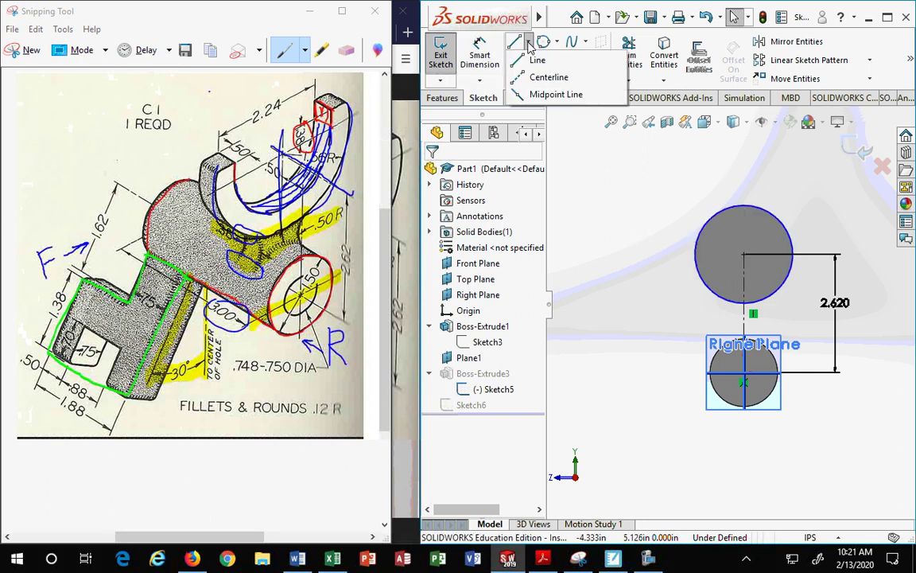
left_click(548, 75)
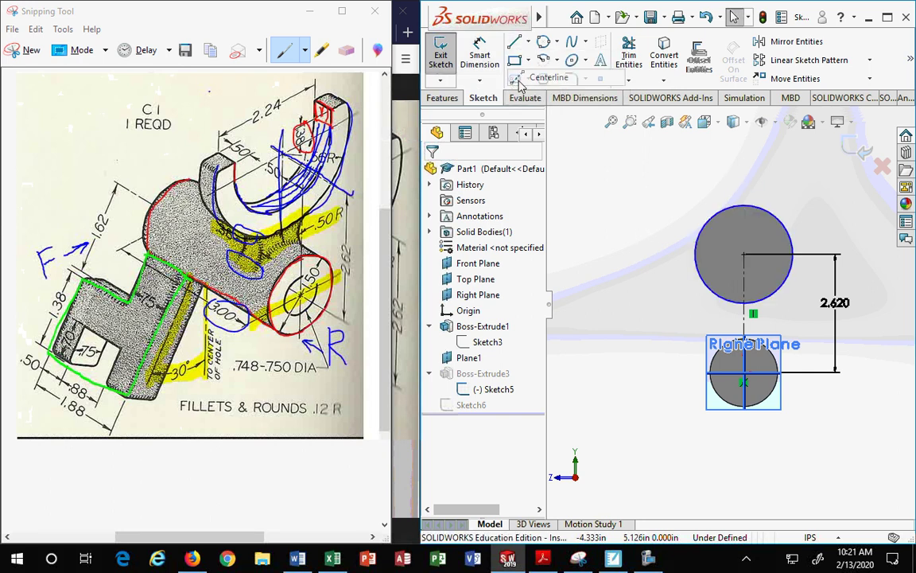
left_click(742, 254)
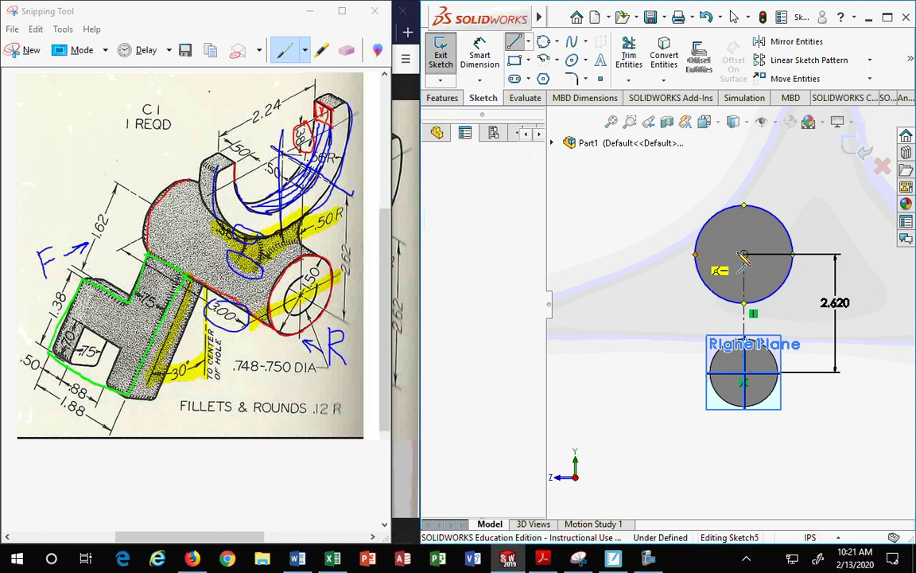
left_click(793, 255)
key("Escape")
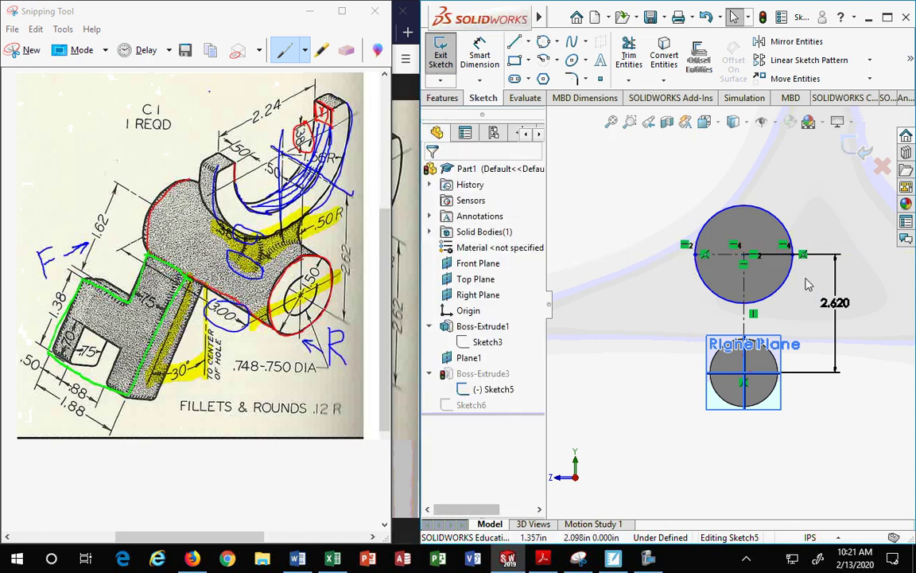
Trim away the upper half of the circle above the horizontal centerline, using Trim to closest
scroll(715, 303, "up", 2)
scroll(657, 254, "down", 3)
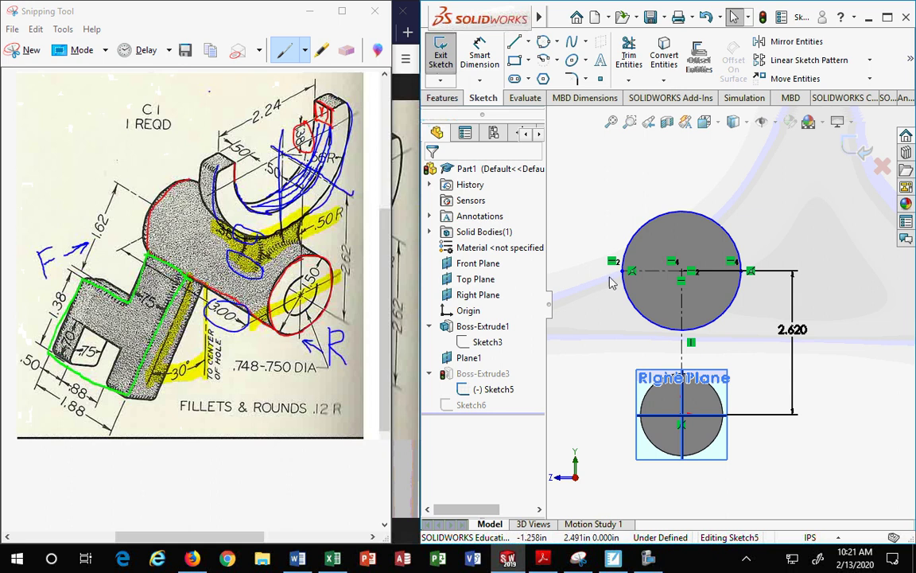
left_click(628, 60)
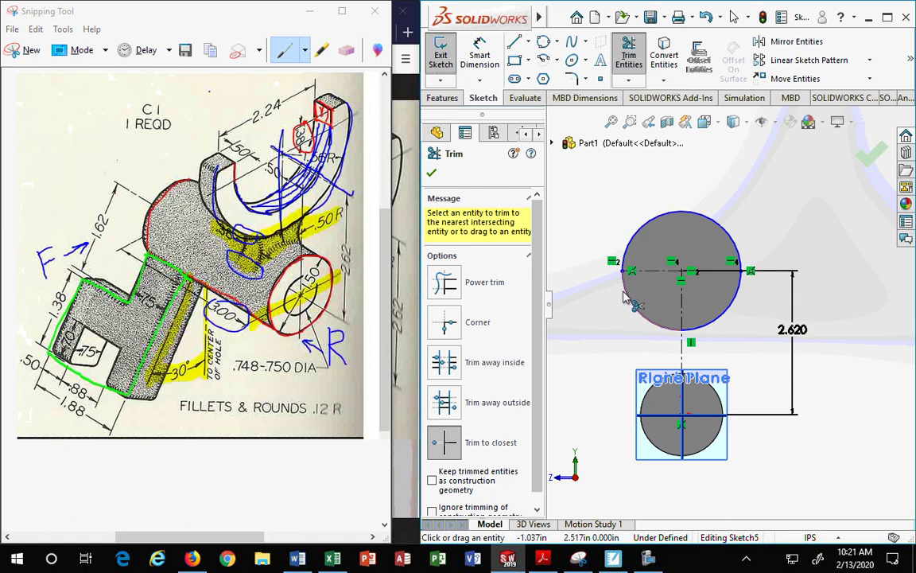
left_click(658, 224)
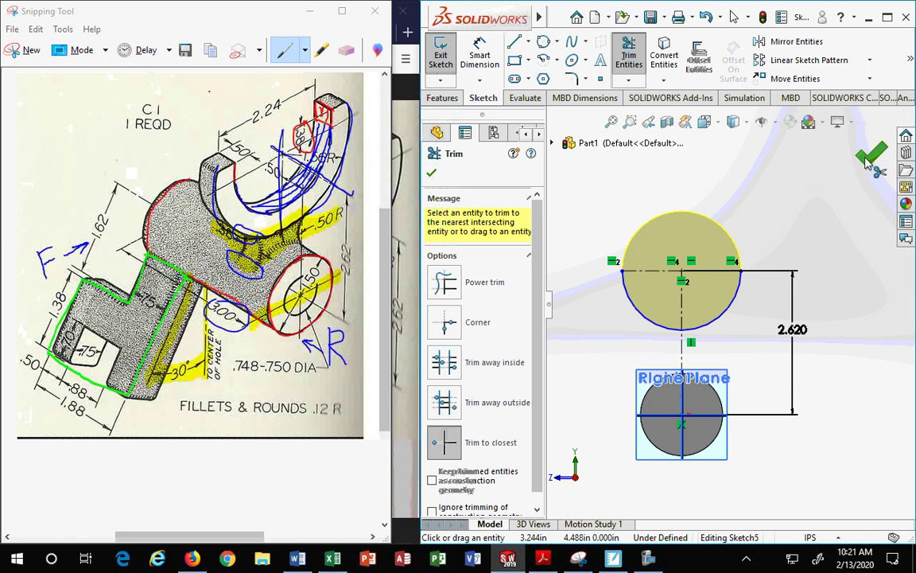
key("Escape")
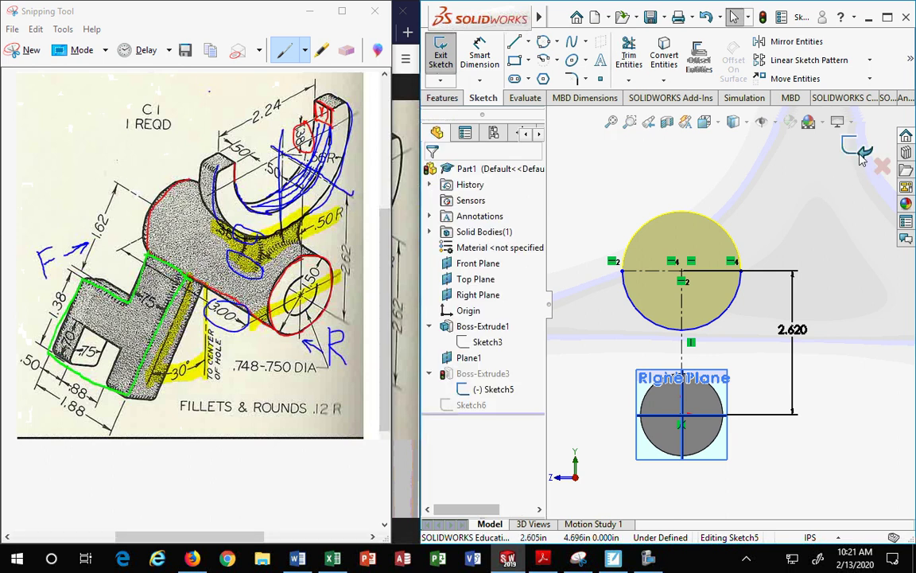
Add a radius dimension to the remaining lower semicircle with Smart Dimension
left_click(480, 54)
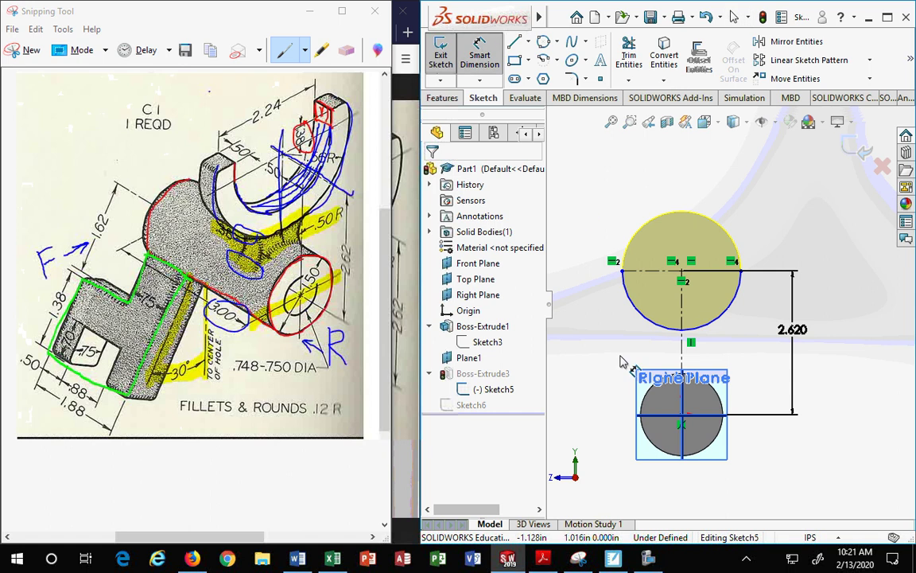
left_click(636, 319)
left_click(602, 351)
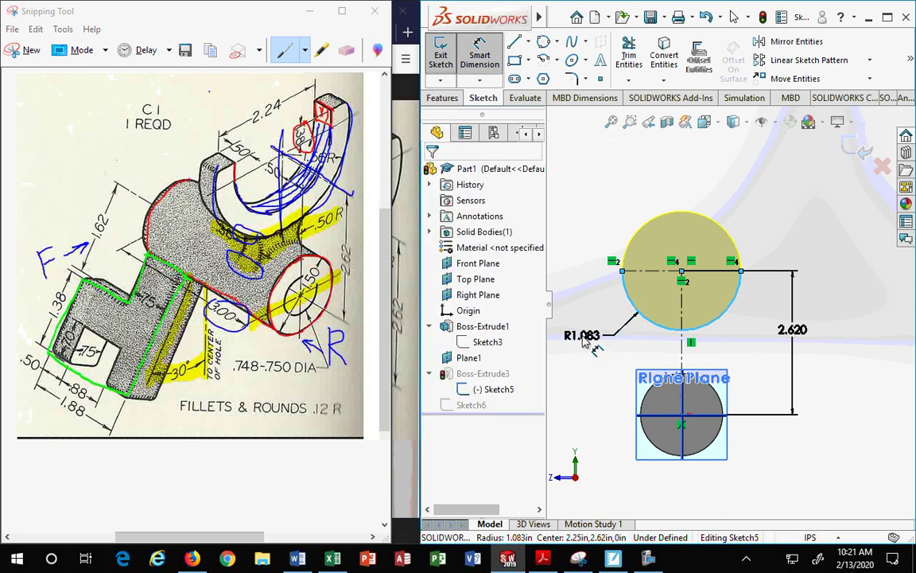
left_click_drag(575, 294, 564, 168)
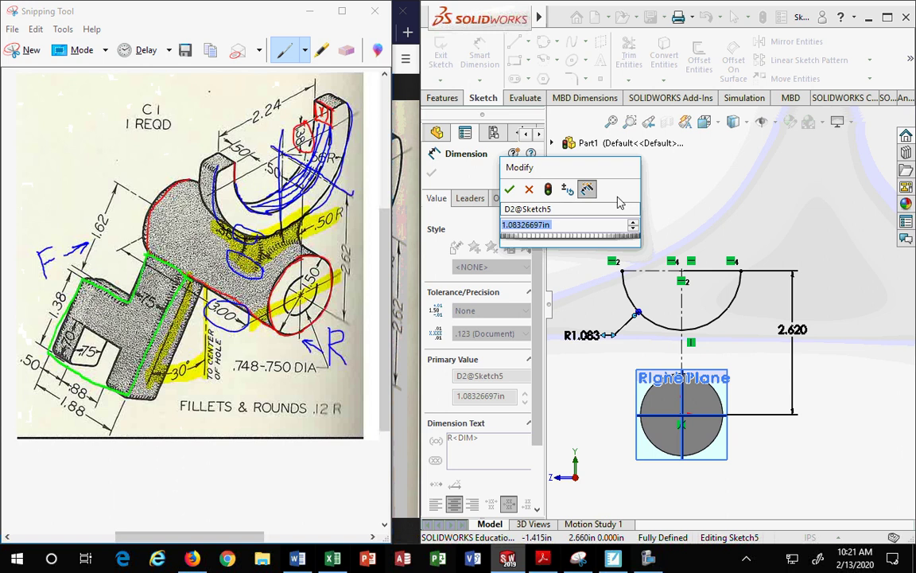
Switch to Excel's fraction_decimal_table.xls and look up the decimal equivalent of 9/16 in cell H10
left_click(330, 560)
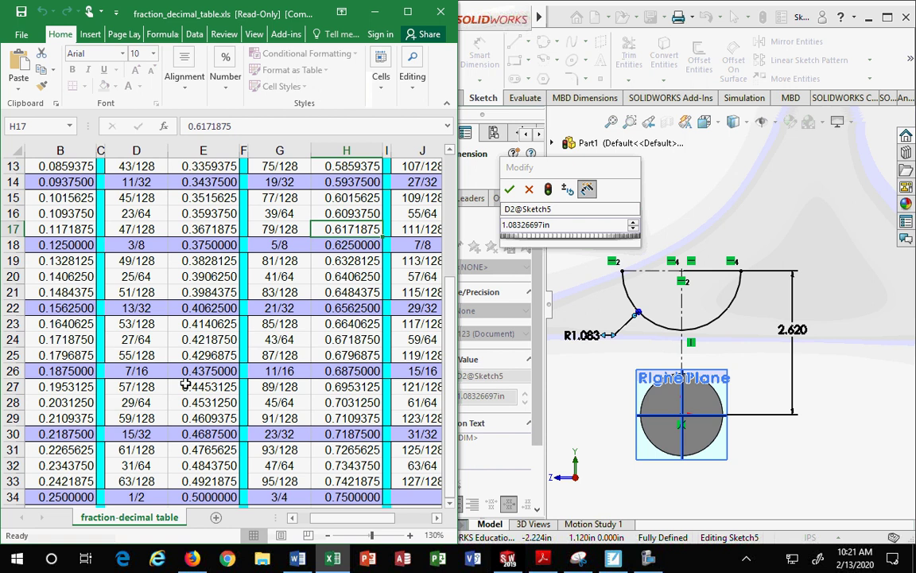
scroll(347, 213, "up", 4)
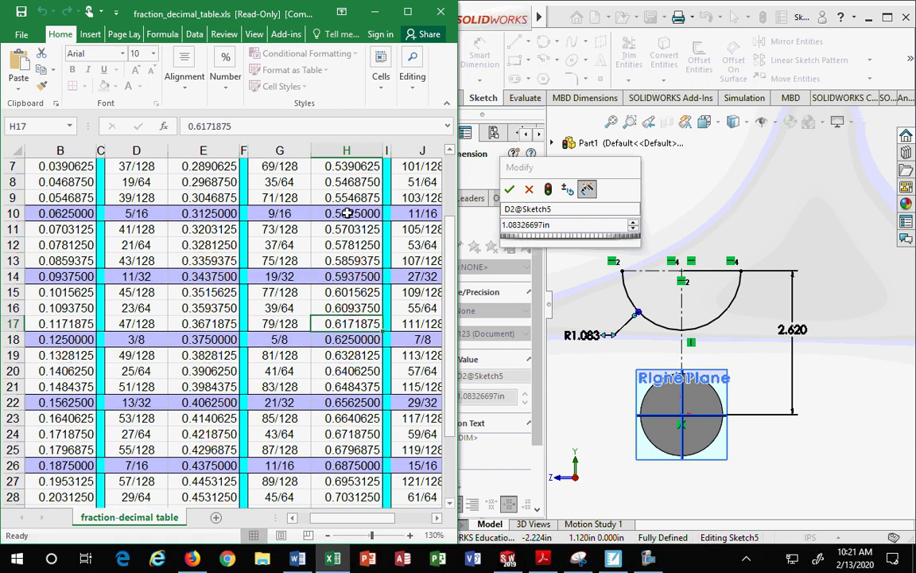
scroll(348, 213, "down", 1)
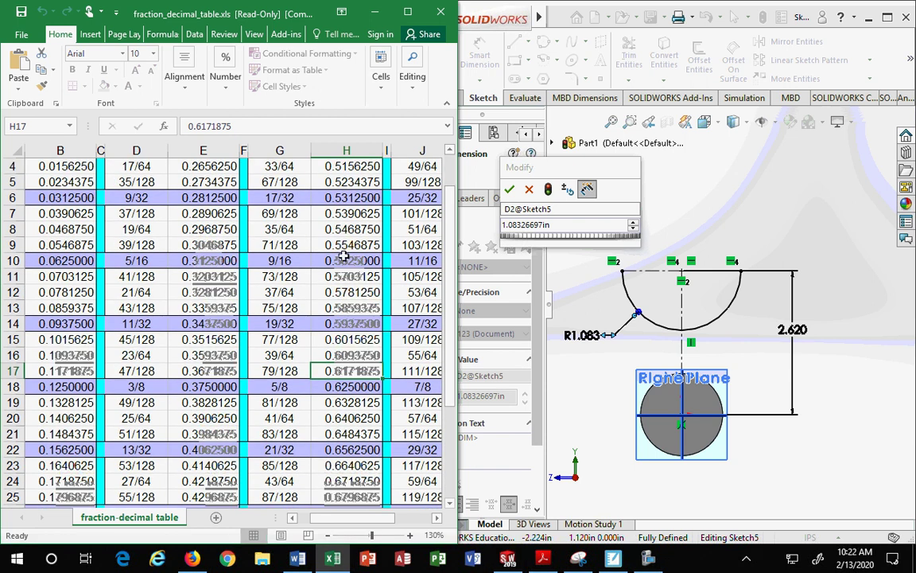
left_click(347, 261)
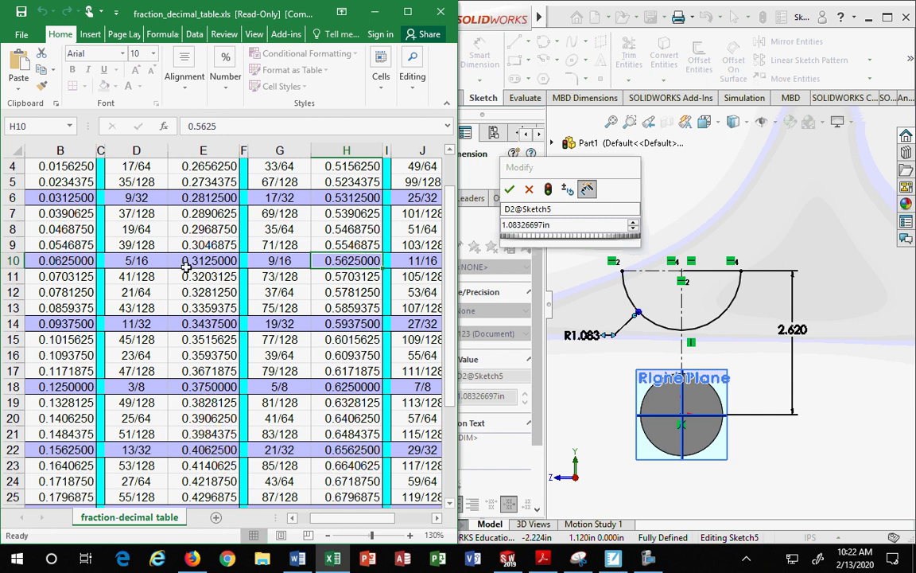
Switch back to SOLIDWORKS, set the semicircle's radius to 9/16 in, and check it against the reference drawing in Word
left_click(602, 208)
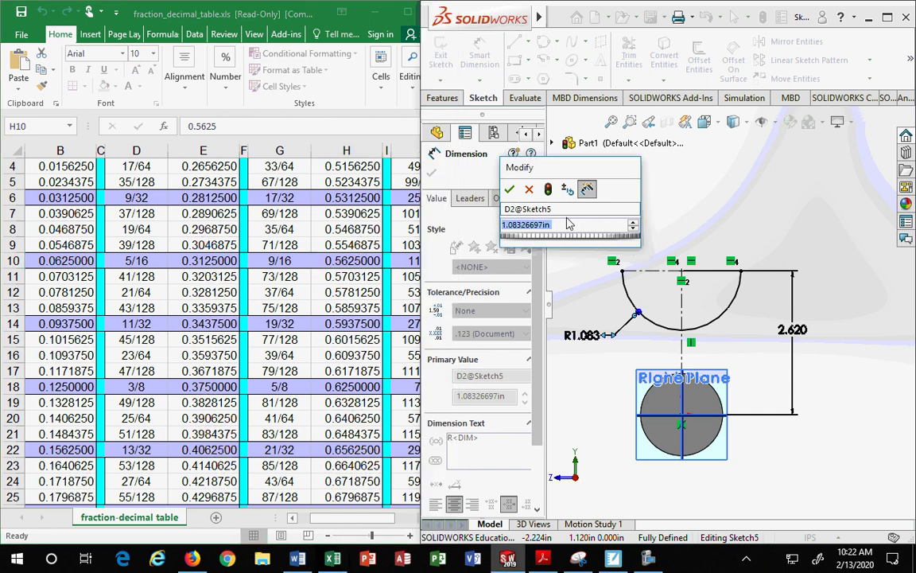
type("9/")
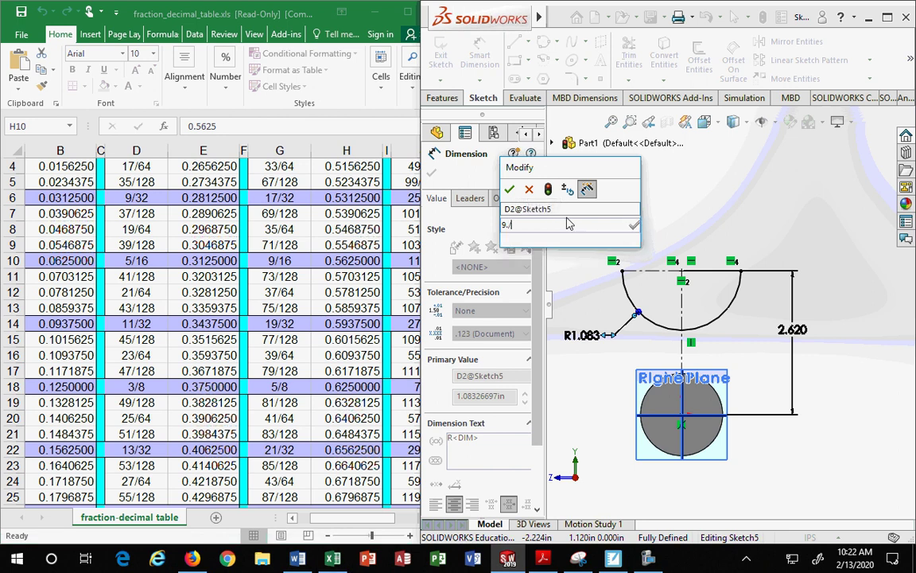
type("16")
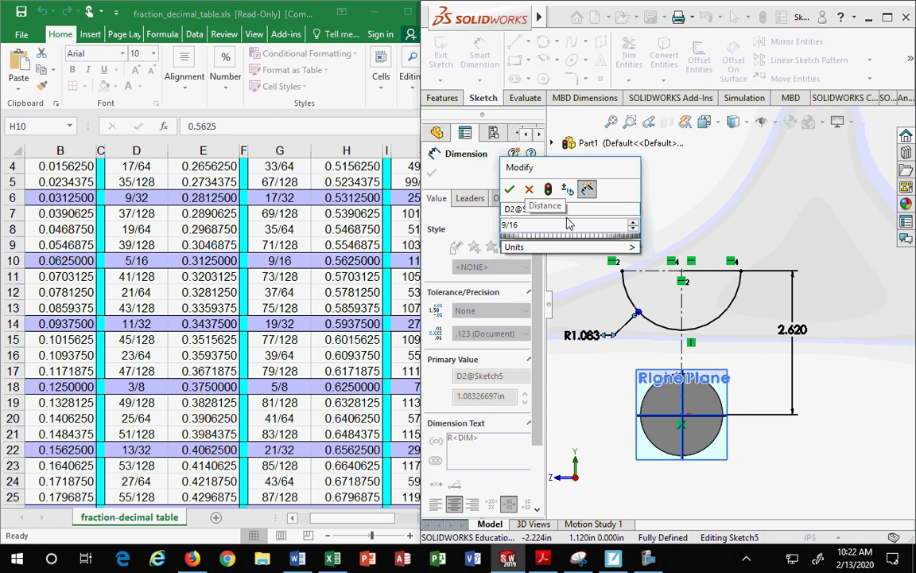
key("Return")
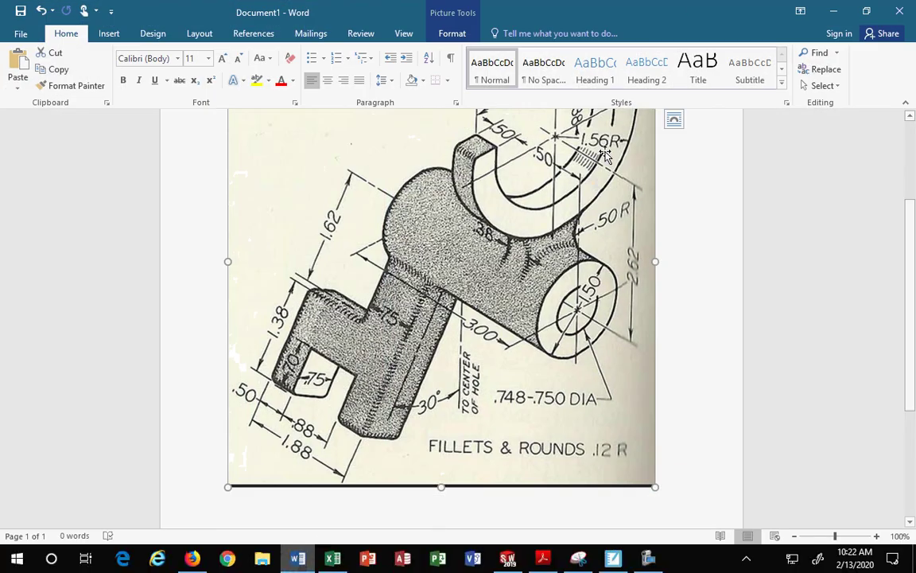
left_click(833, 11)
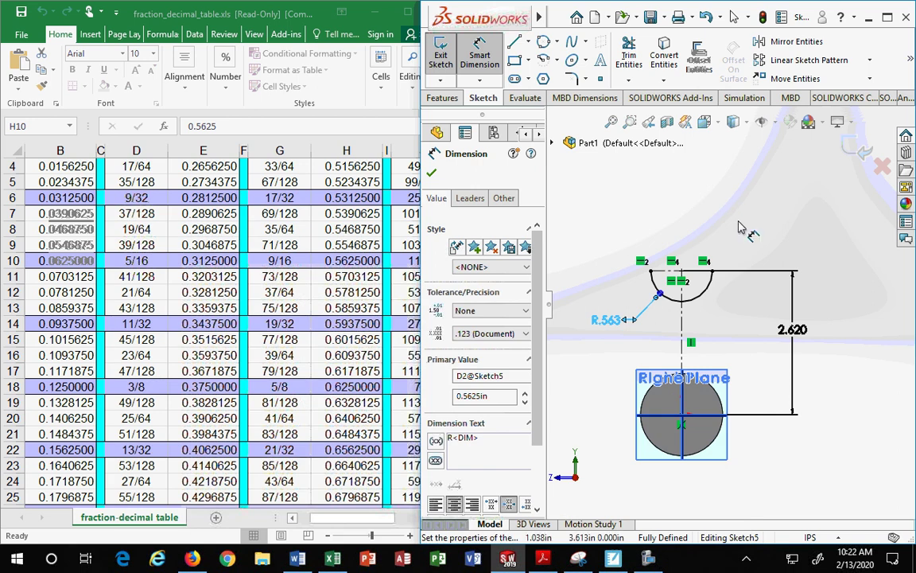
Set the lower semicircle's radius dimension to 1+(9/16) in
scroll(670, 318, "down", 2)
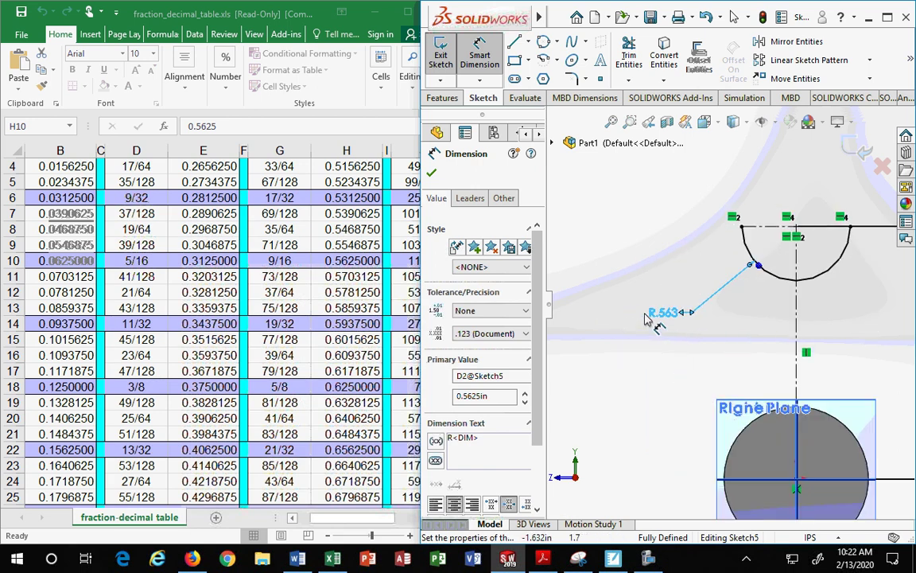
double_click(670, 317)
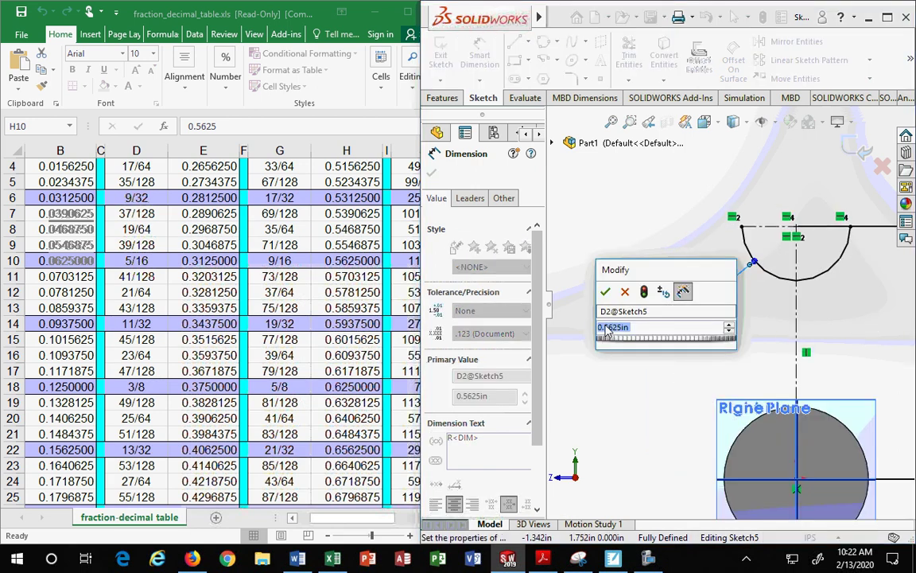
left_click(610, 325)
key("BackSpace")
type("1-")
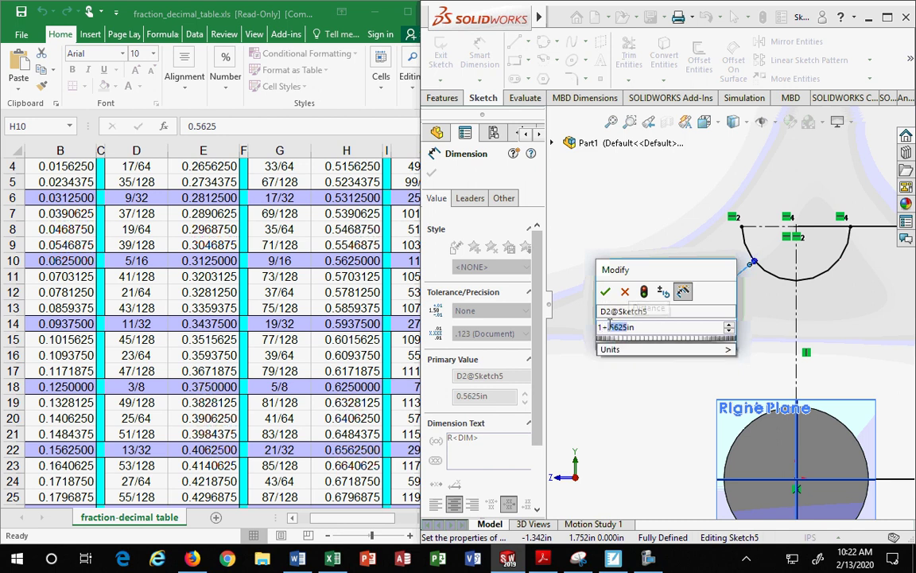
double_click(610, 327)
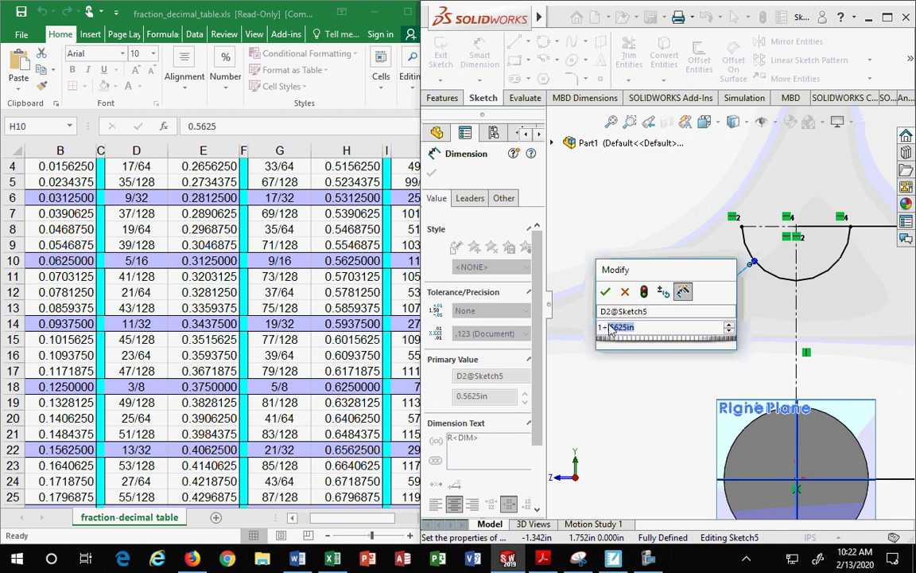
type("9/16")
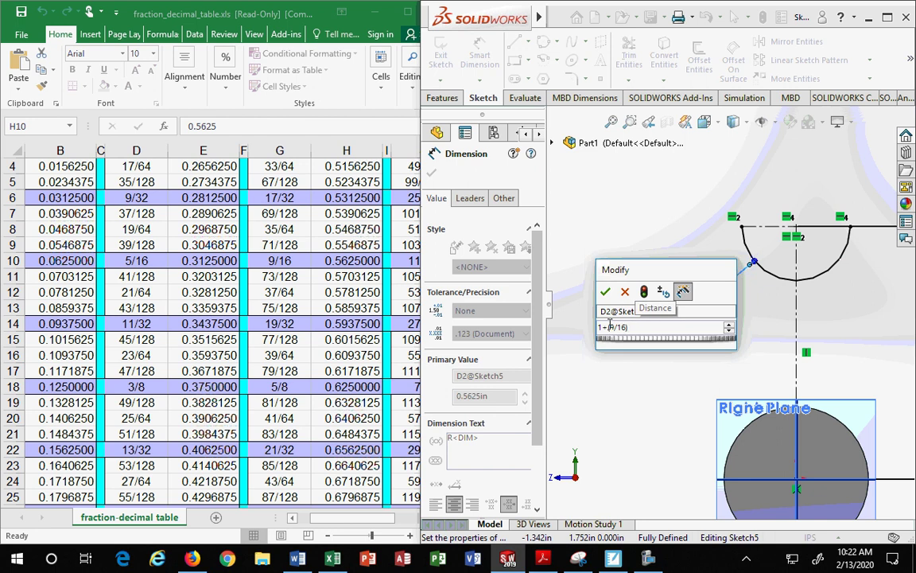
key("Return")
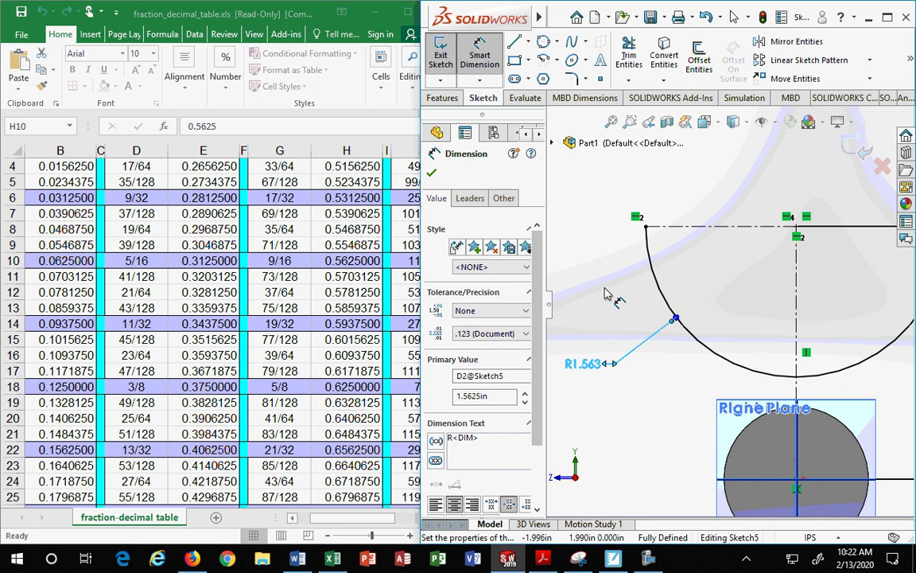
Try to exit Sketch5 and rebuild its feature, cancelling back into the sketch
scroll(740, 326, "up", 4)
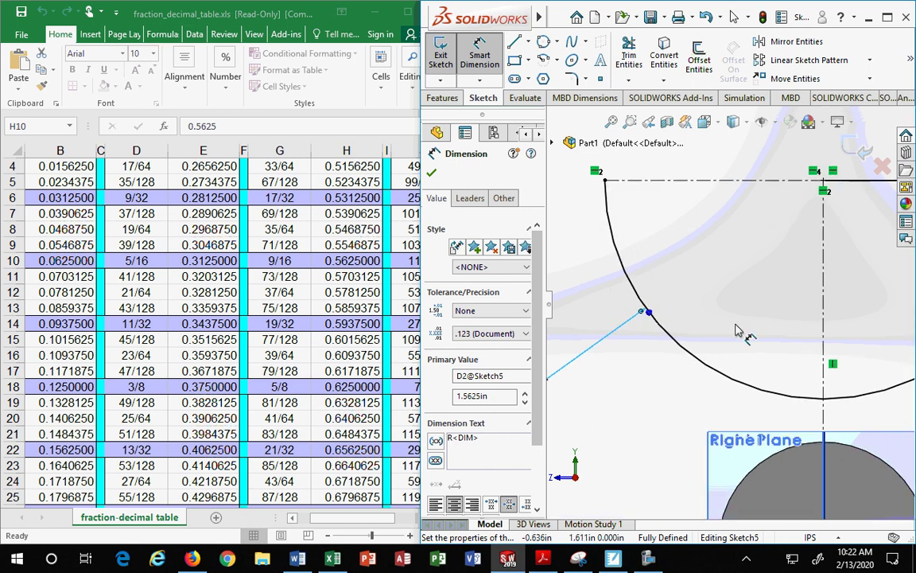
left_click(861, 155)
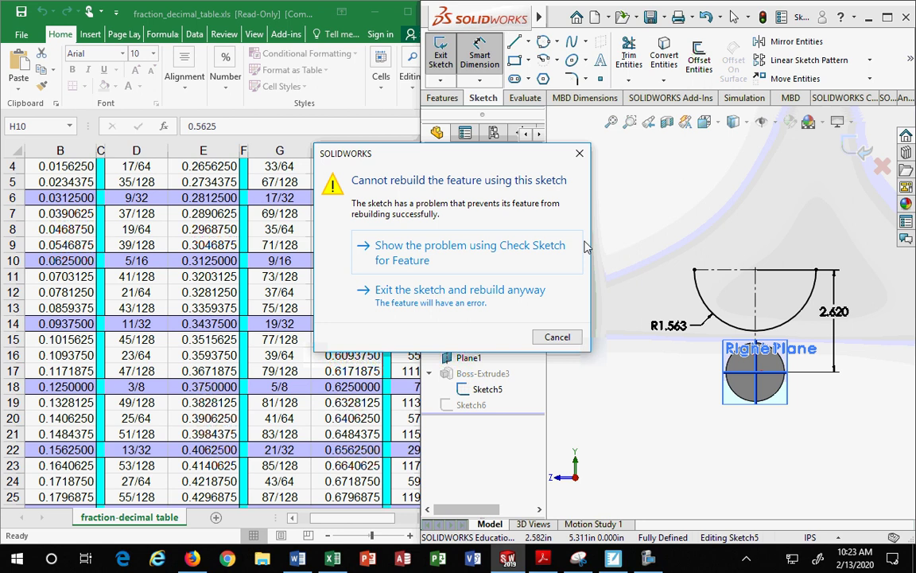
left_click(556, 336)
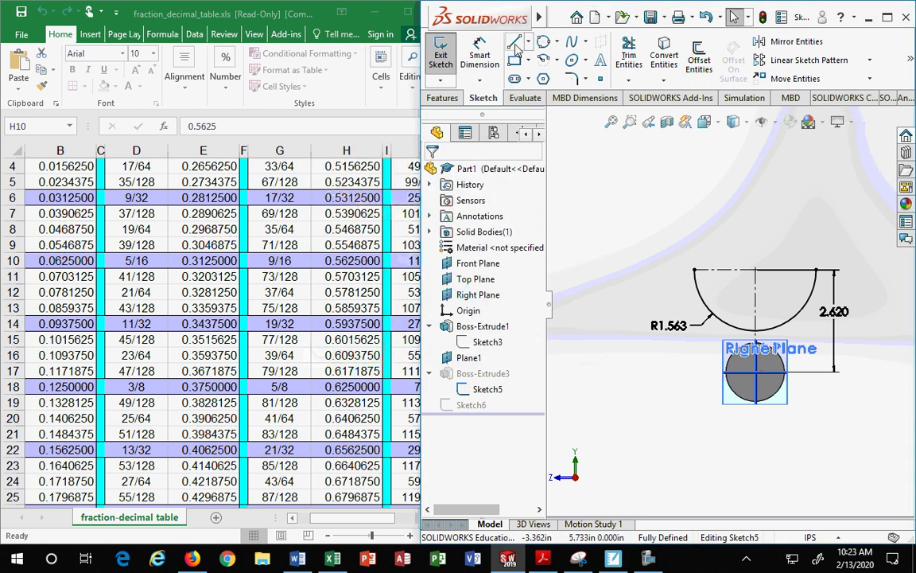
Minimize Excel to bring up the reference drawing in Snipping Tool, and undo the last change to the semicircle's radius
left_click(384, 9)
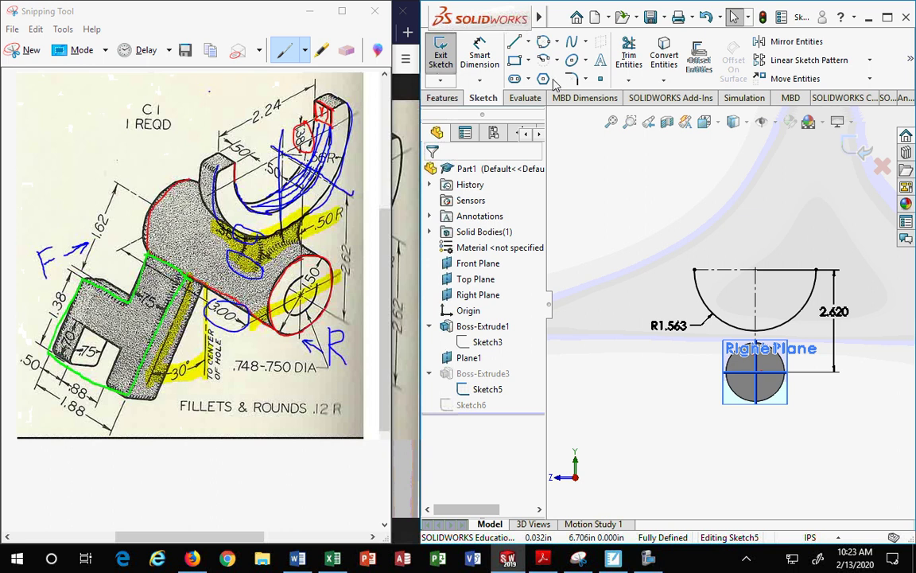
left_click(705, 18)
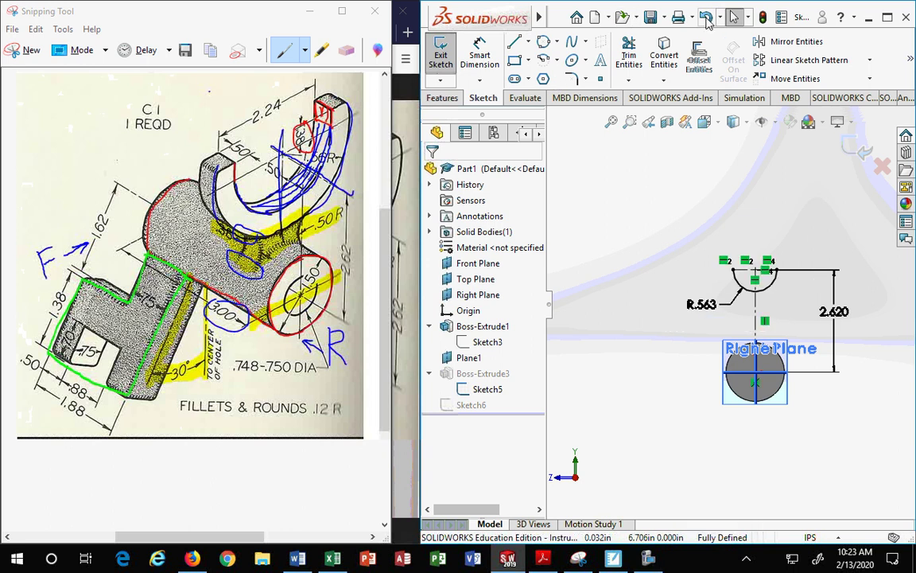
left_click(720, 17)
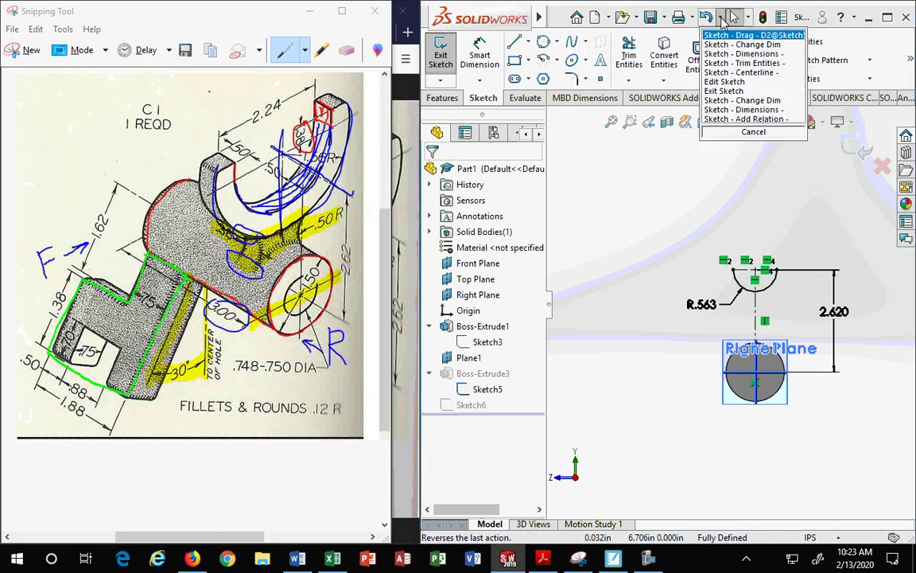
left_click(649, 156)
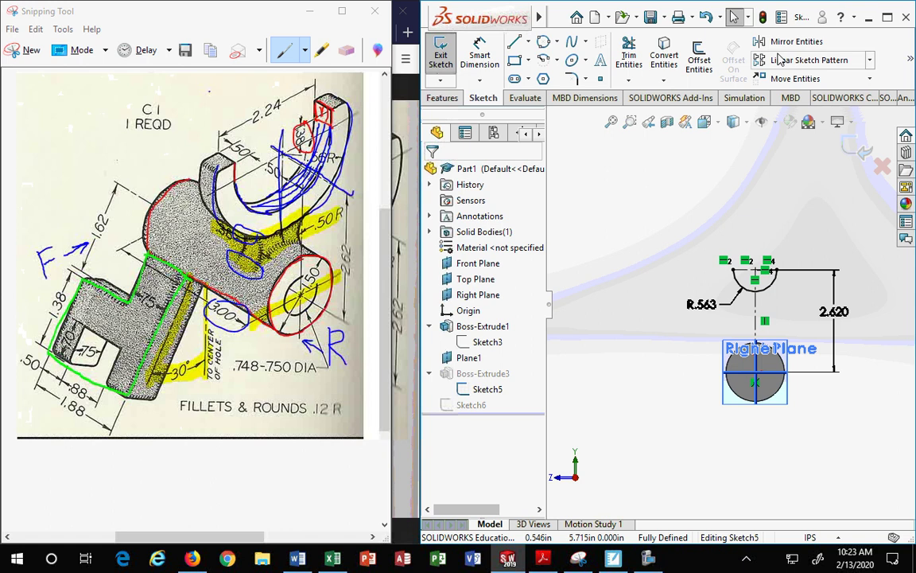
scroll(807, 261, "down", 1)
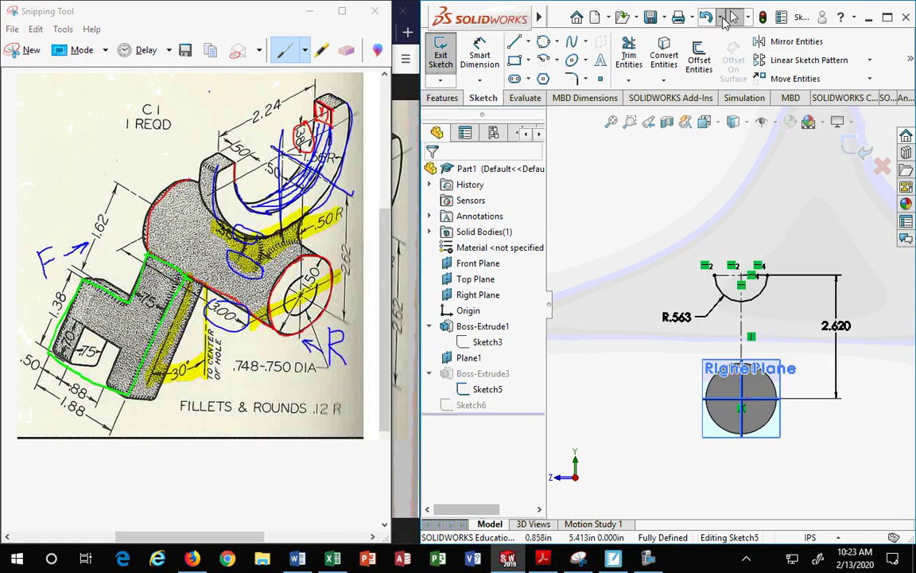
left_click(722, 19)
left_click(699, 229)
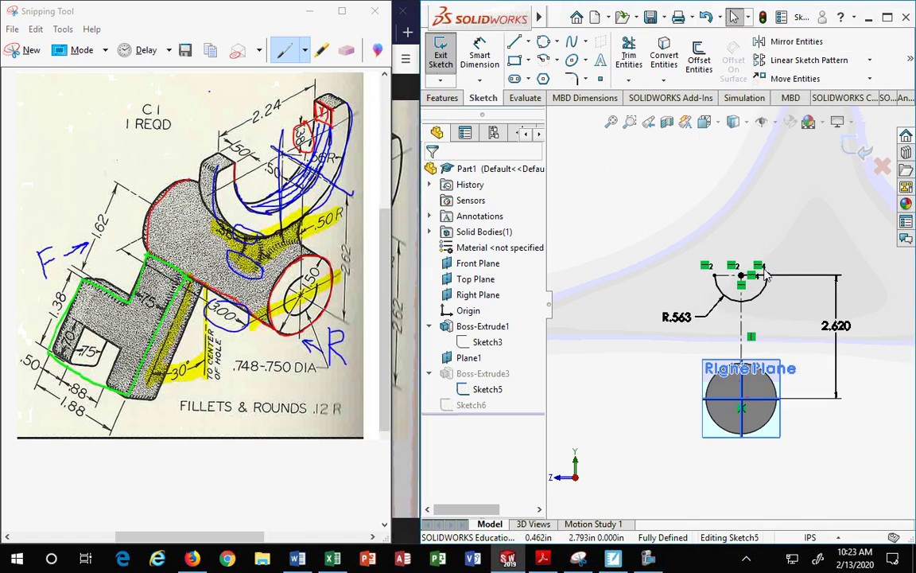
Set the semicircle's radius to 1.5625 in
scroll(768, 275, "down", 2)
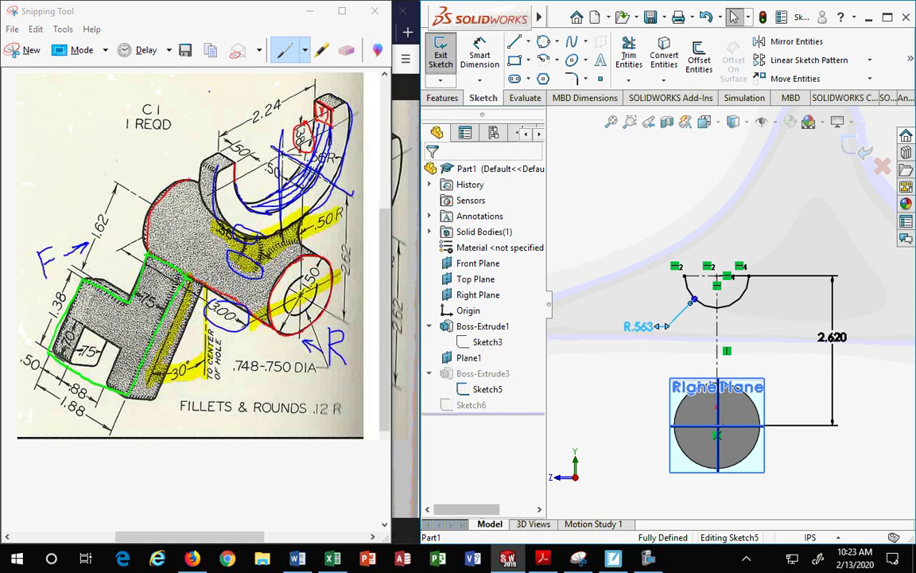
double_click(632, 326)
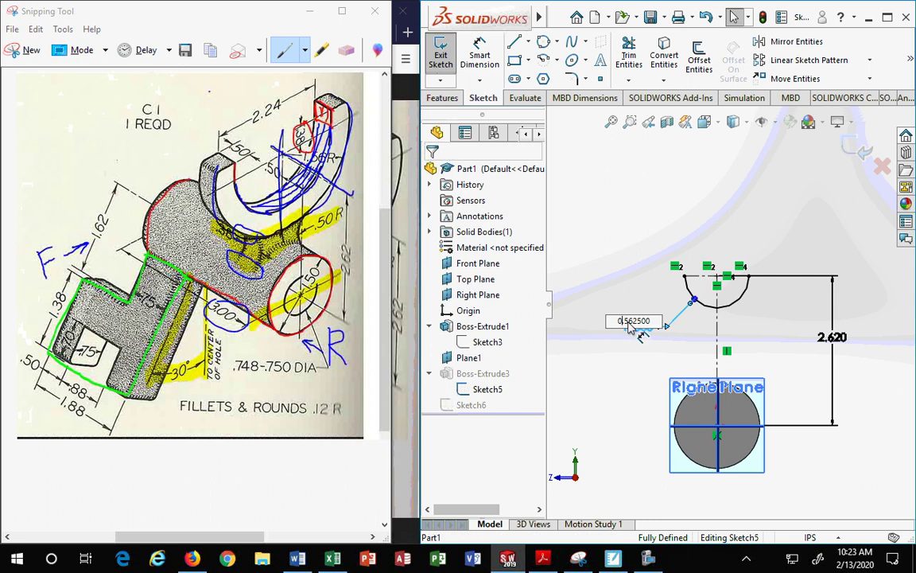
type("1")
key("Return")
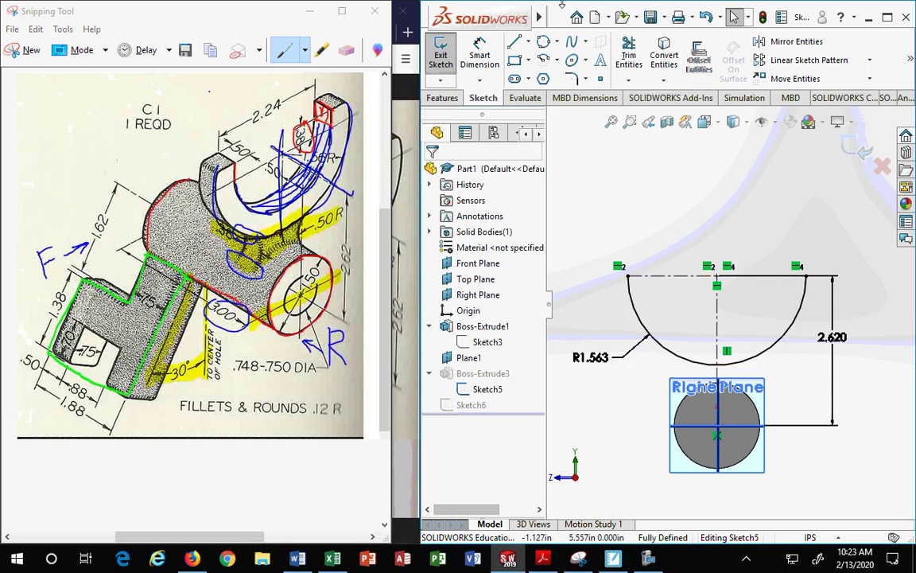
Sketch a horizontal centerline about 3.6 in long, about 0.5 in above the semicircle's diameter line and overhanging both of its ends
left_click(526, 44)
left_click(549, 77)
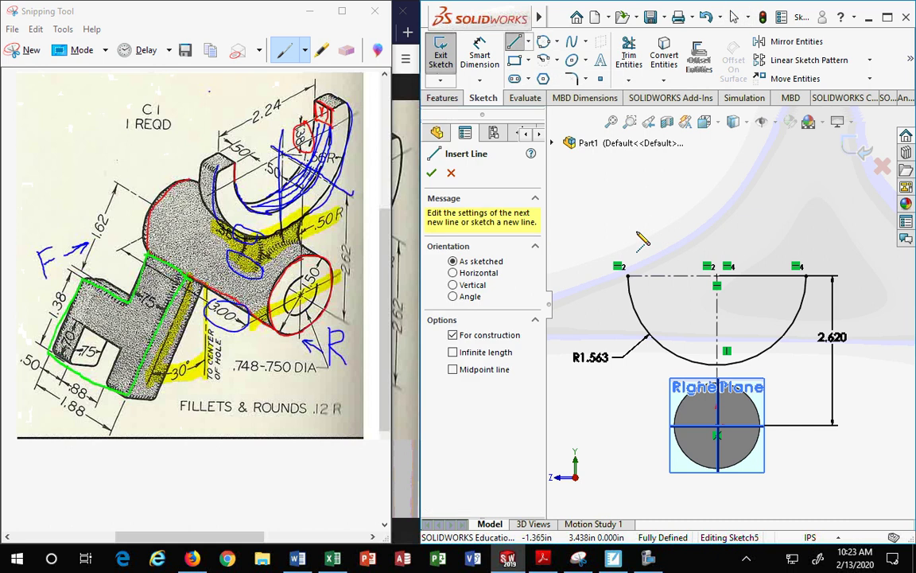
left_click(617, 247)
left_click(821, 247)
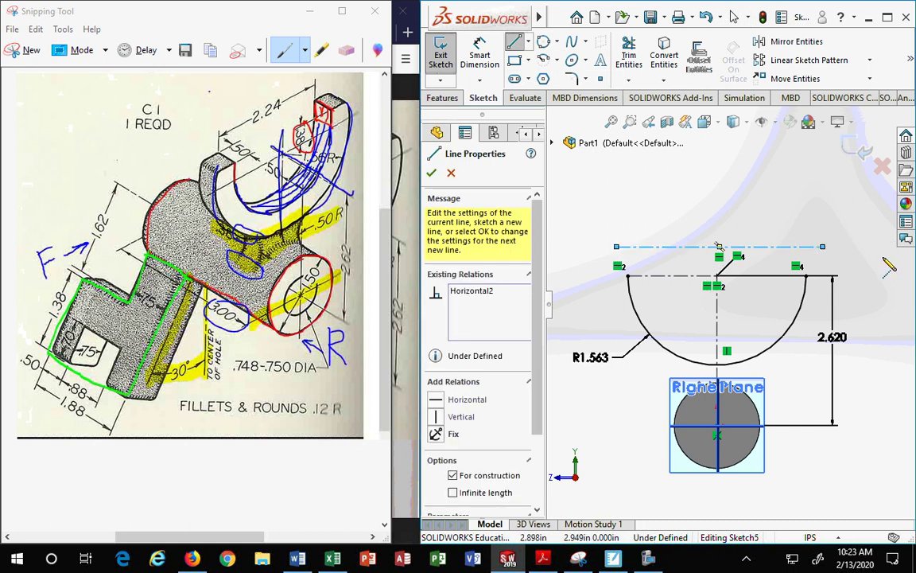
key("Escape")
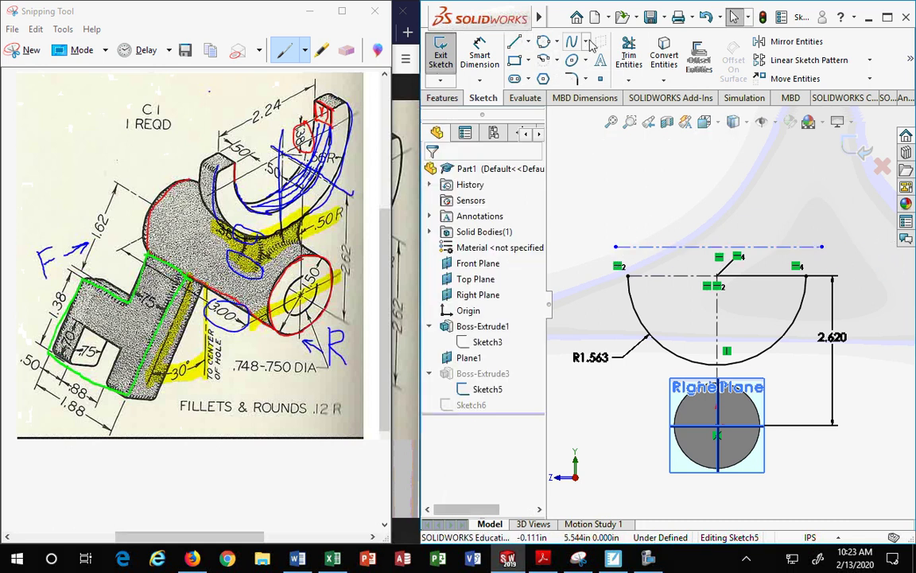
Dimension the distance between the new upper centerline and the semicircle's horizontal centerline as .375 in
left_click(479, 53)
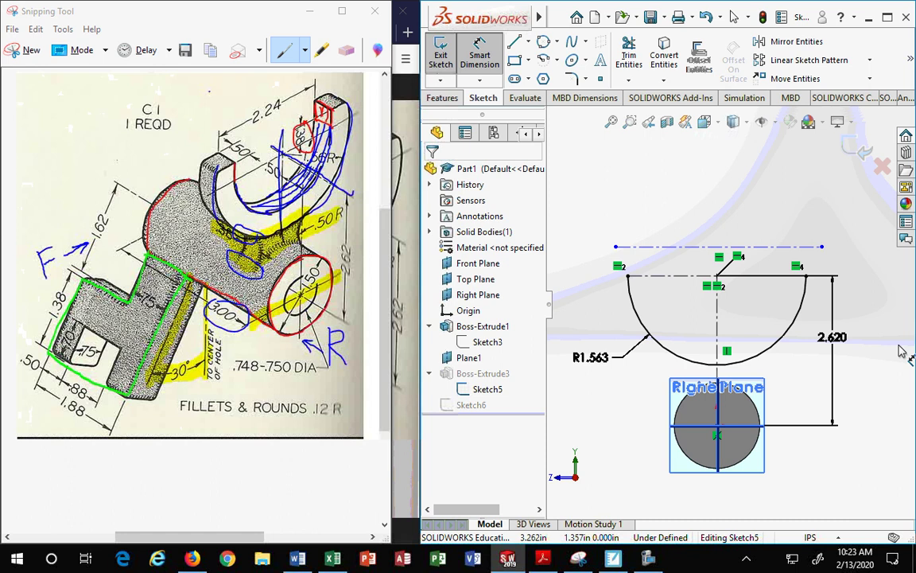
left_click(748, 248)
left_click(690, 275)
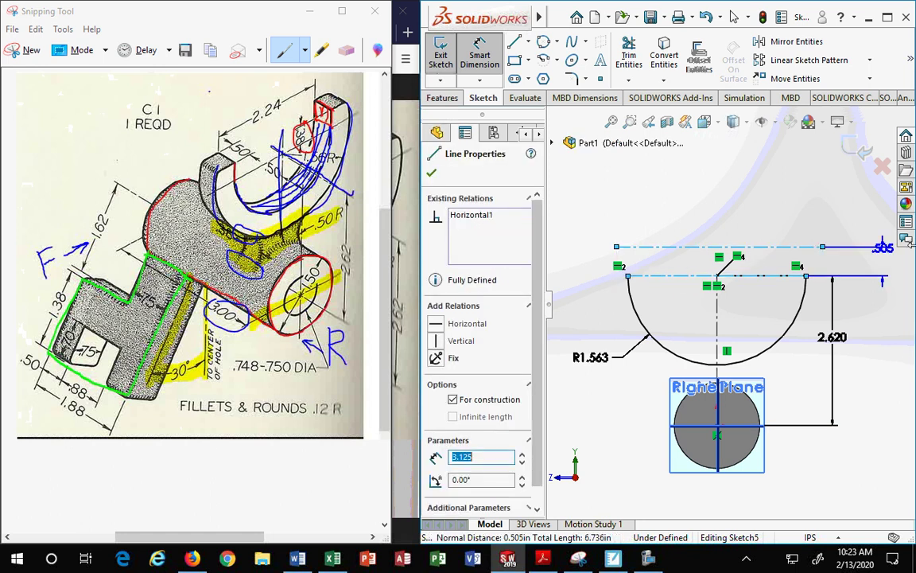
left_click(842, 267)
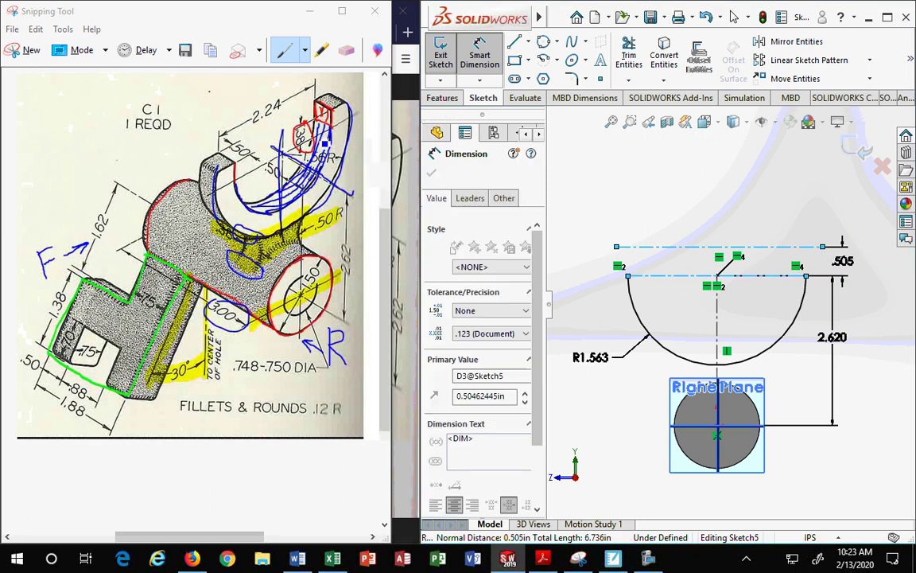
type(".375")
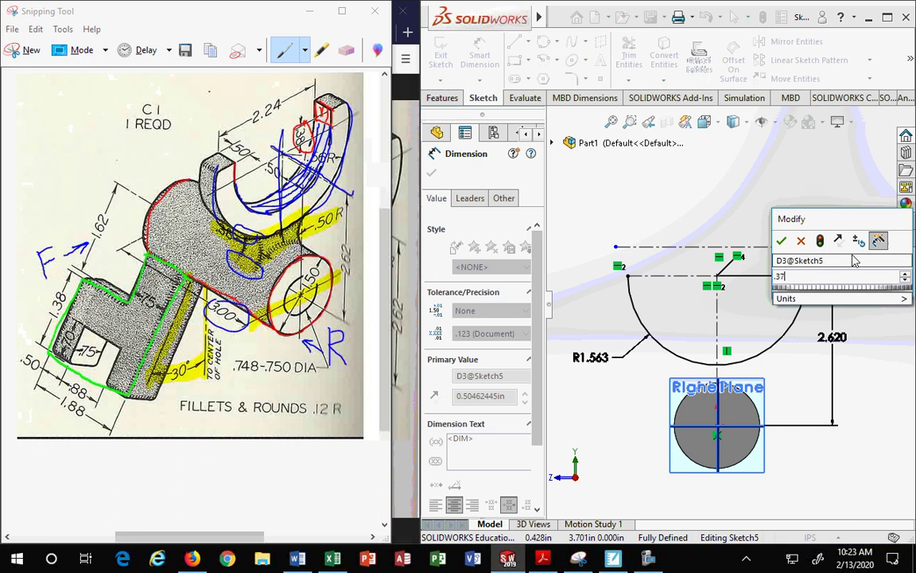
left_click(781, 240)
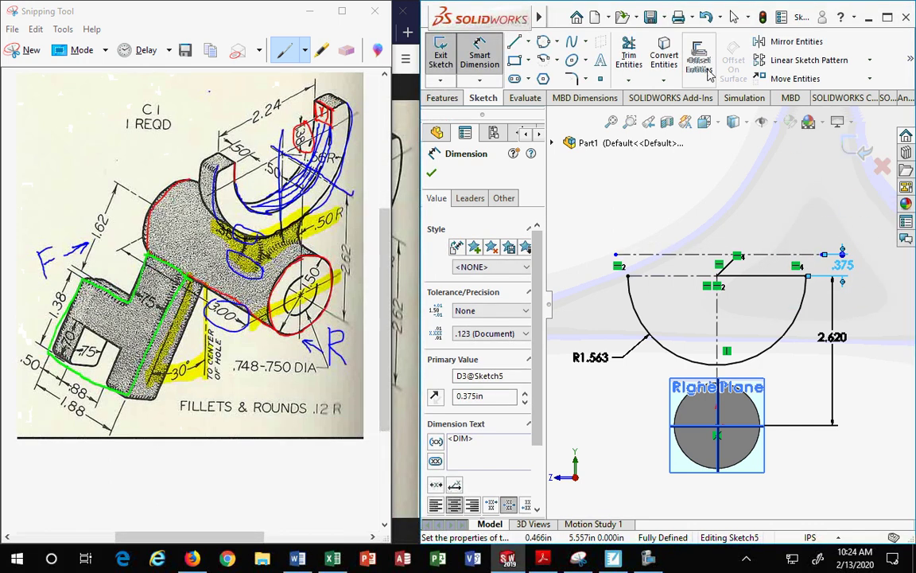
Extend both ends of the semicircular arc up to the upper centerline with Extend Entities
left_click(628, 83)
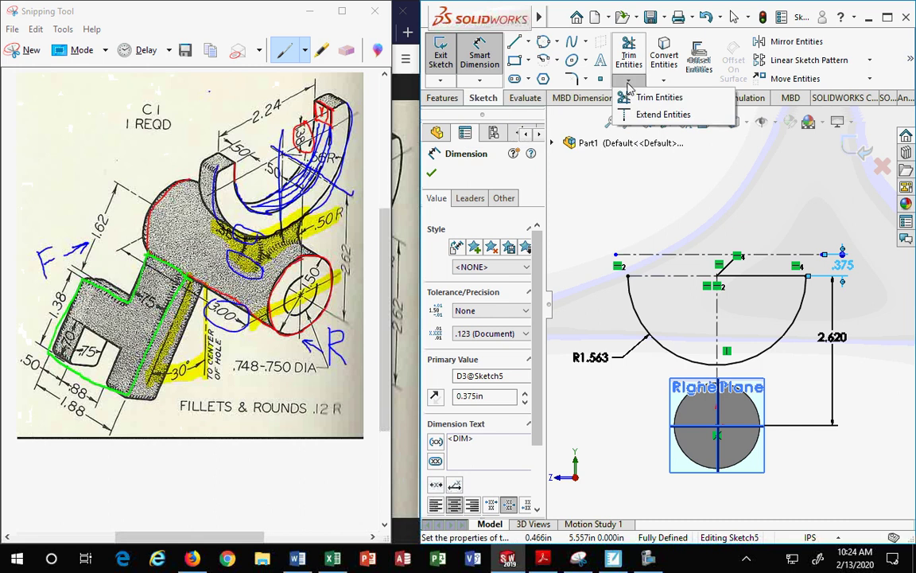
left_click(653, 97)
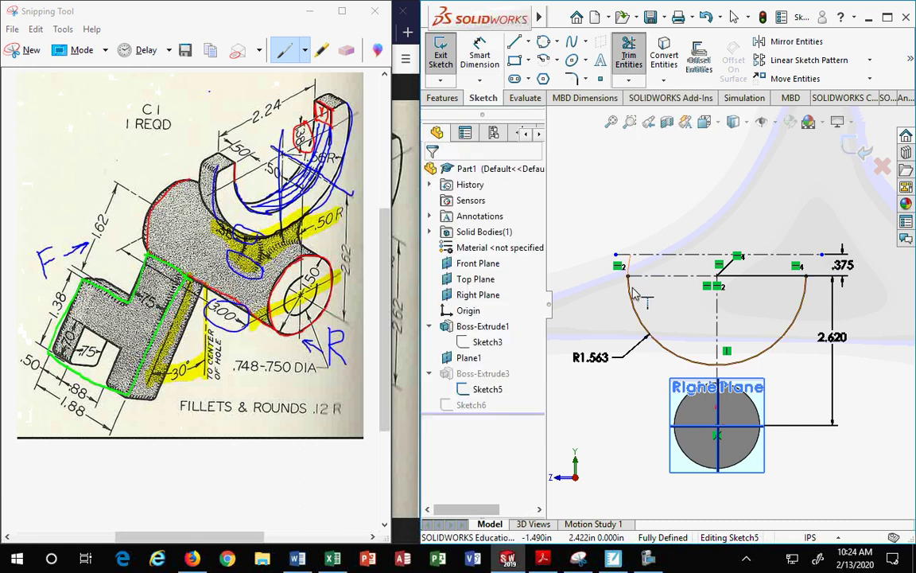
left_click(806, 291)
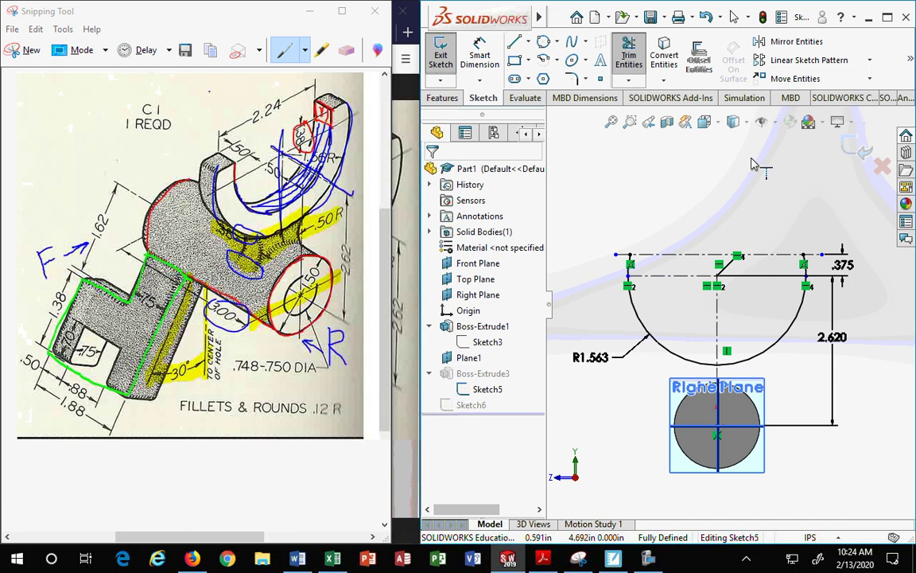
key("Escape")
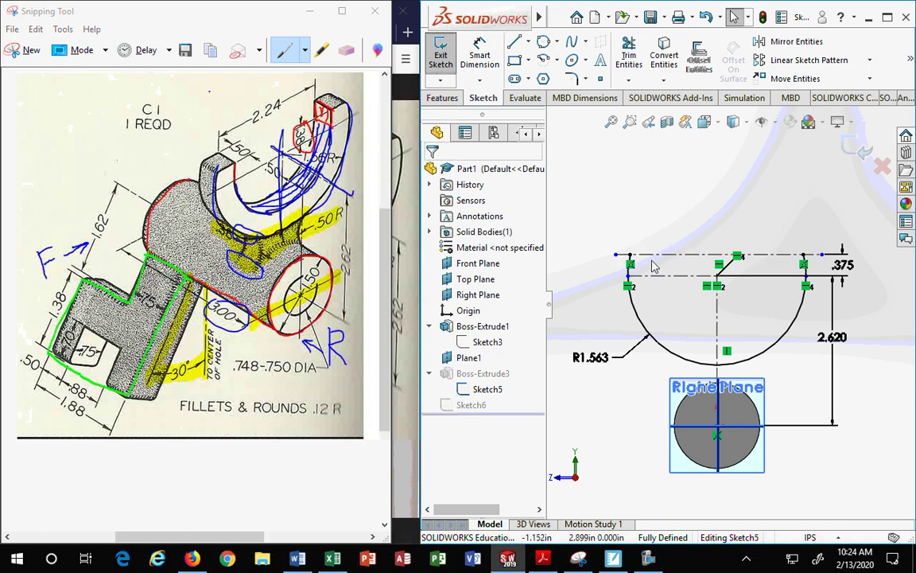
Convert the upper centerline into a solid line and trim its overhanging ends back to the arc with Trim to closest
left_click(670, 255)
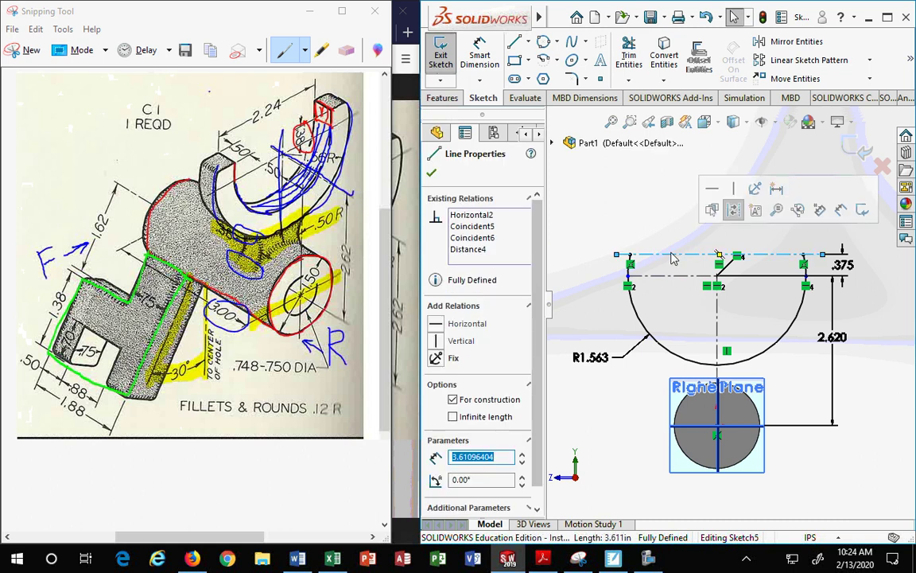
left_click(734, 211)
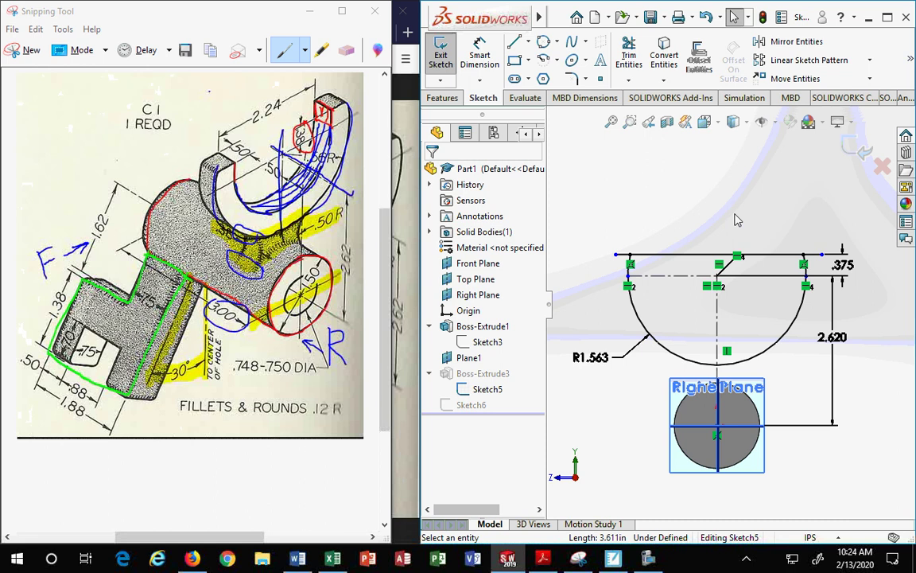
left_click(629, 57)
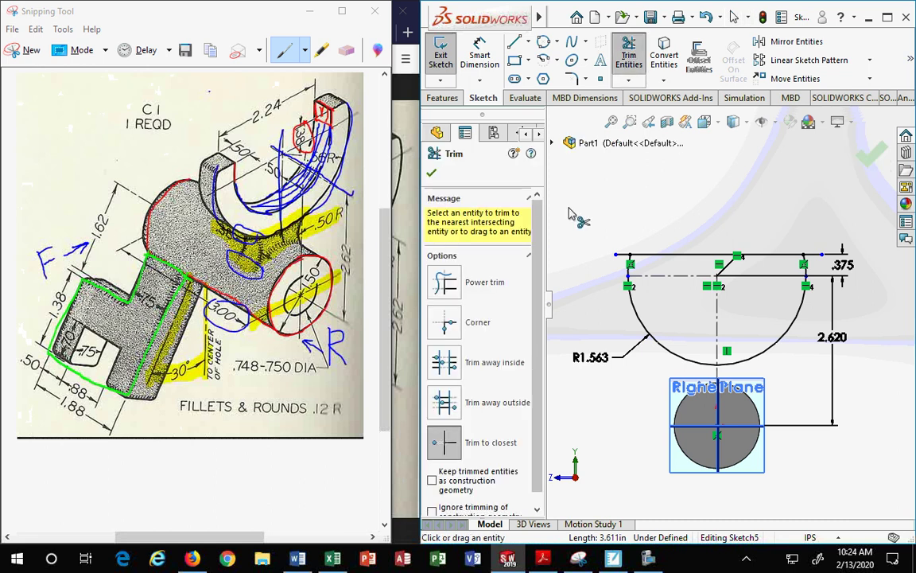
left_click(620, 254)
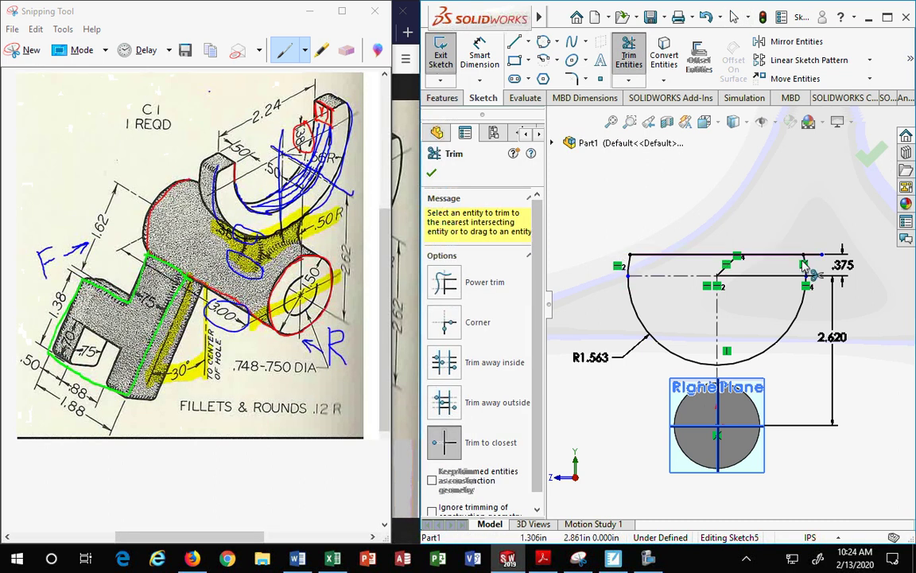
left_click(815, 255)
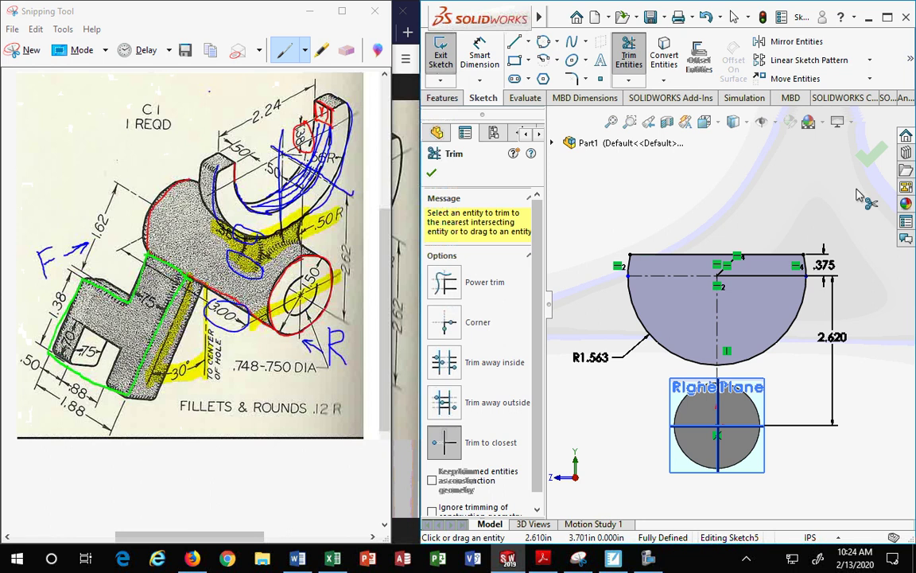
Finish trimming and exit Sketch5 to rebuild the fork extrusion with the closed profile
left_click(867, 156)
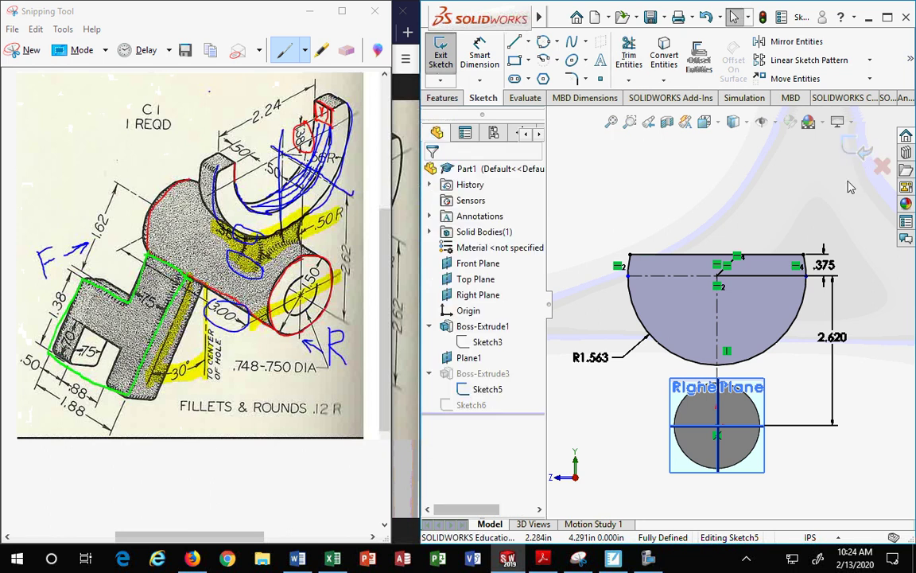
left_click(863, 150)
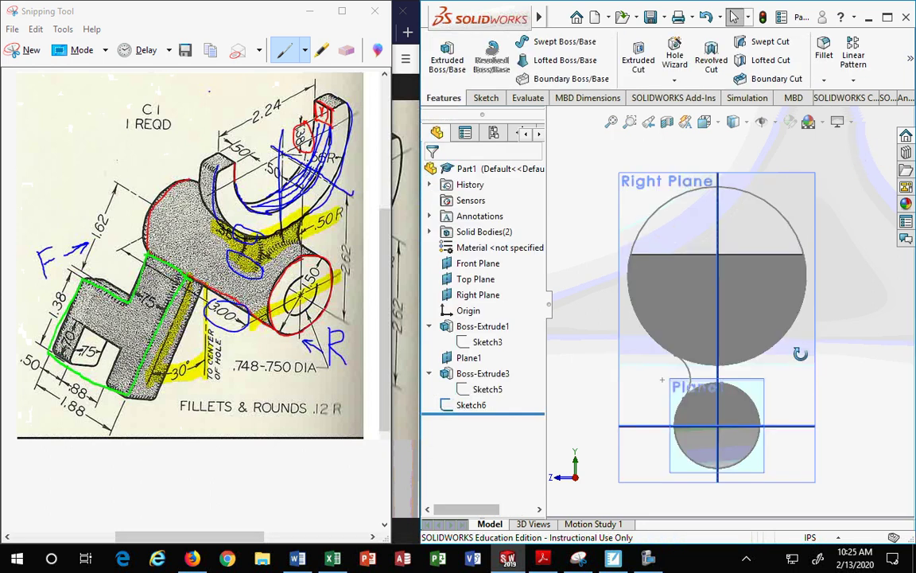
middle_click_drag(800, 354, 860, 389)
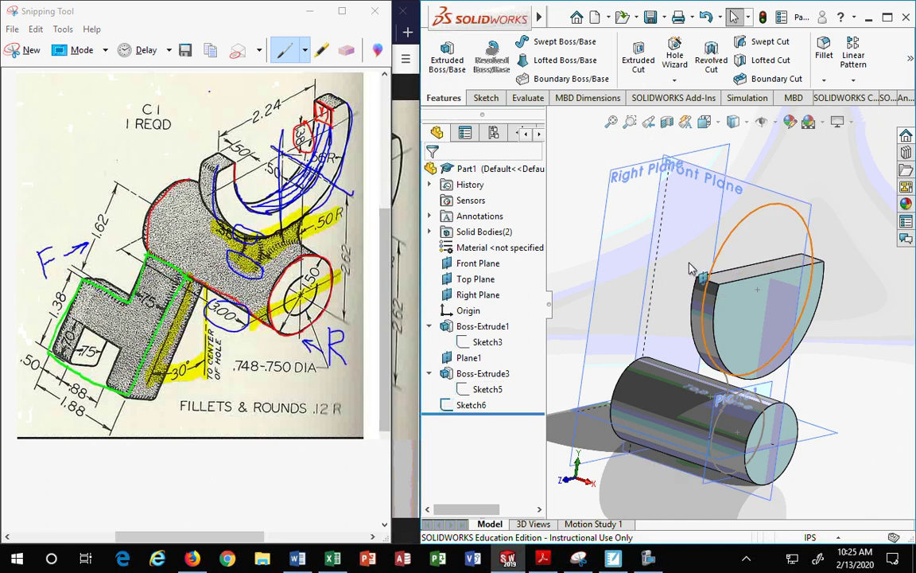
Open Sketch6 for editing, view it straight on, and reposition the R.500 dimension beside the connecting arc
right_click(473, 405)
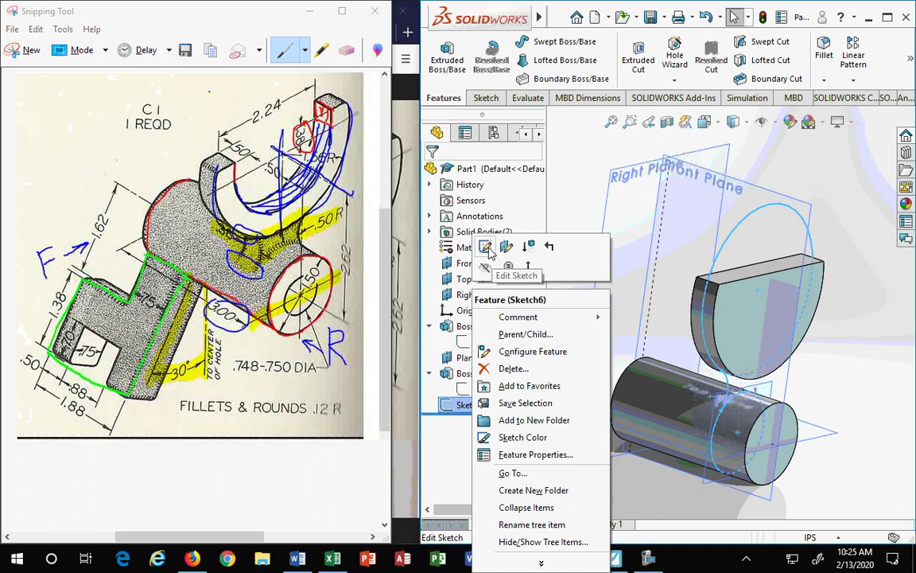
left_click(485, 247)
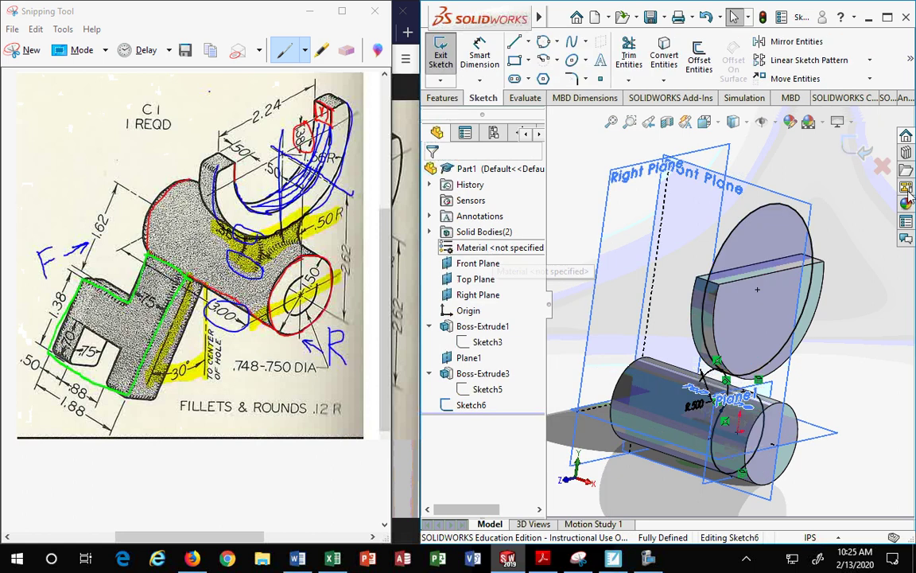
mouse_move(740, 123)
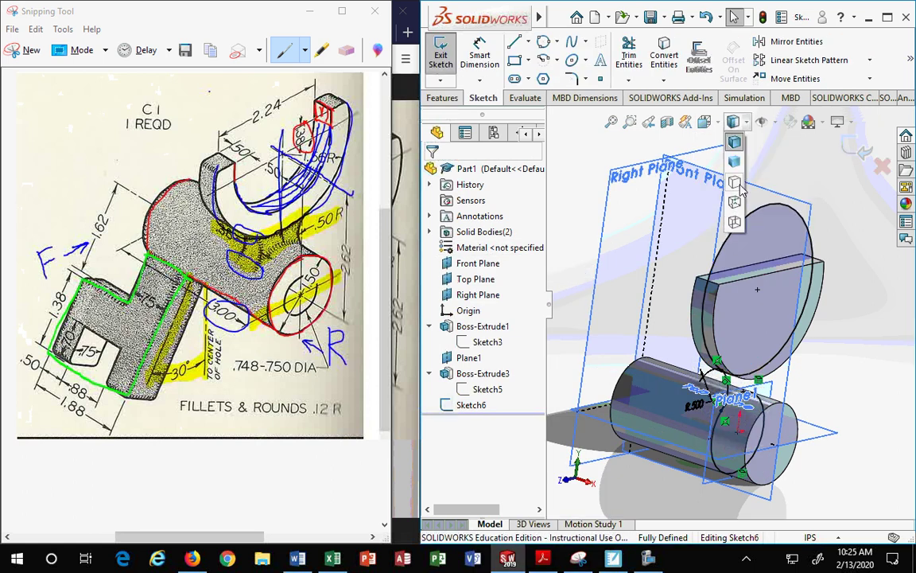
left_click(783, 215)
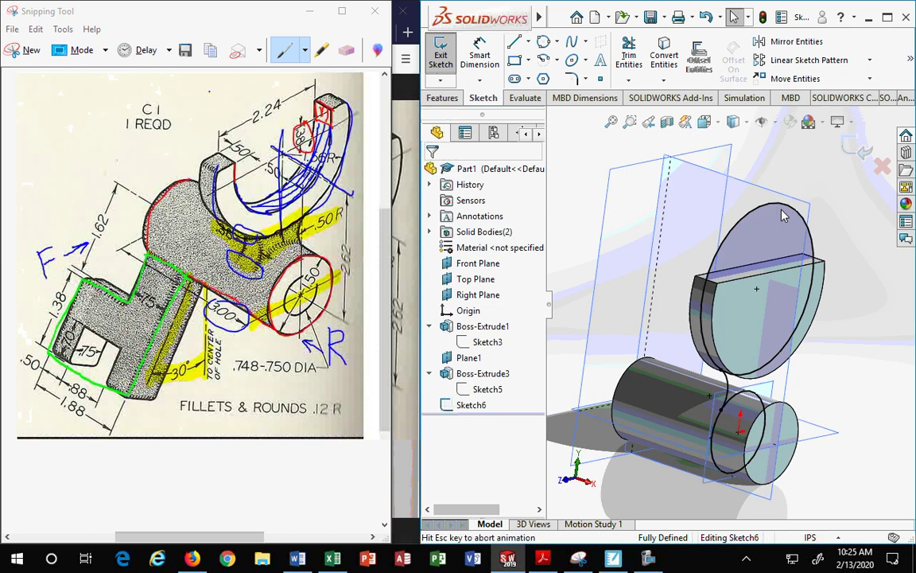
scroll(773, 378, "down", 2)
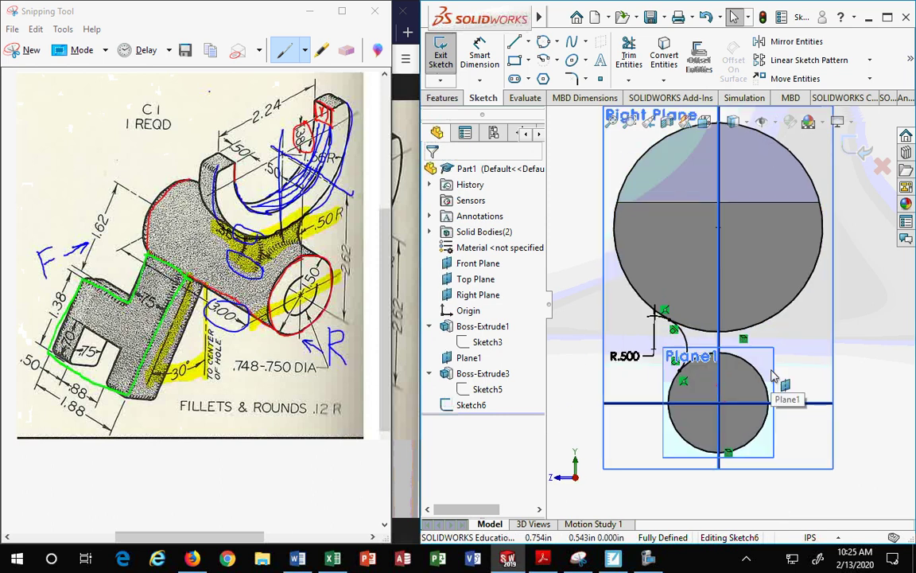
mouse_move(624, 355)
left_mouse_down()
mouse_move(611, 340)
mouse_move(616, 363)
mouse_move(611, 358)
left_mouse_up()
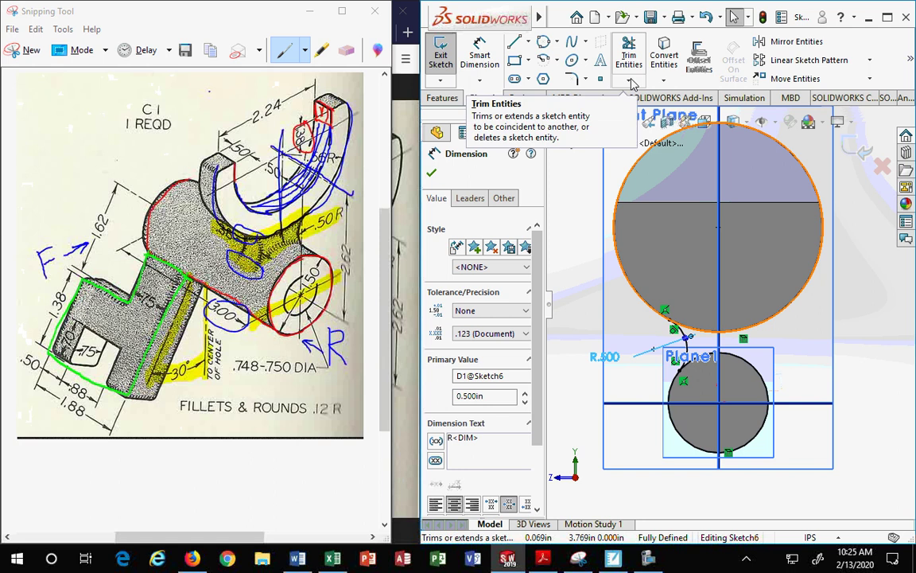
Mirror the R.500 connecting arc about the Front Plane, keeping the original
left_click(782, 46)
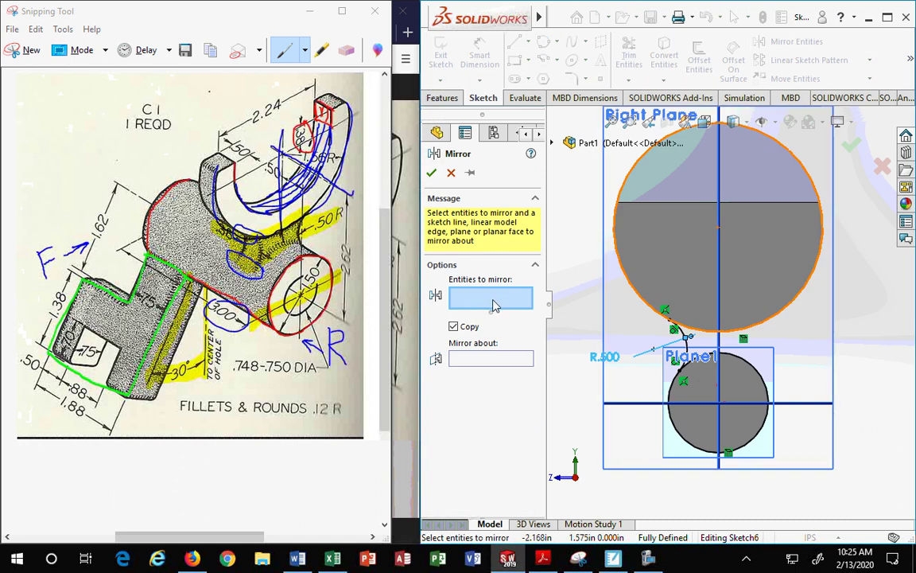
left_click(672, 323)
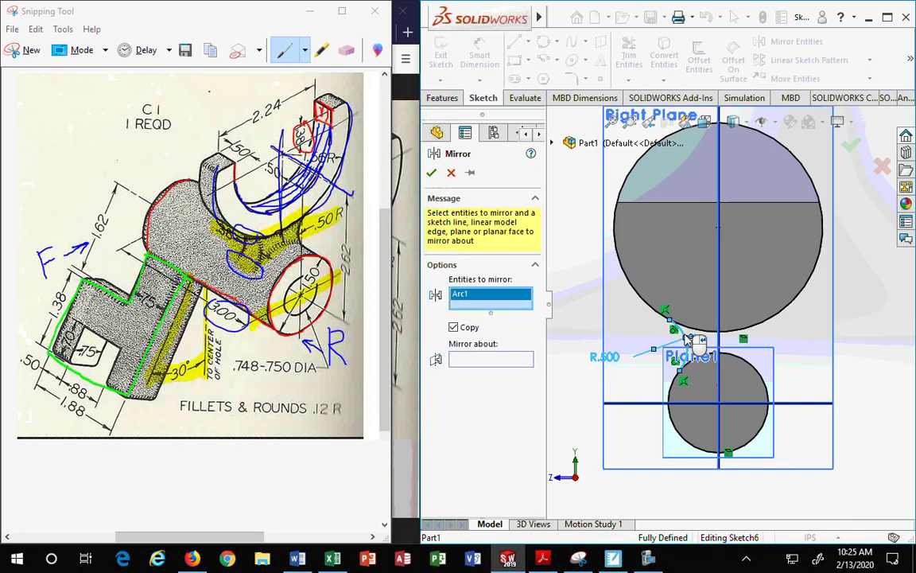
left_click(504, 362)
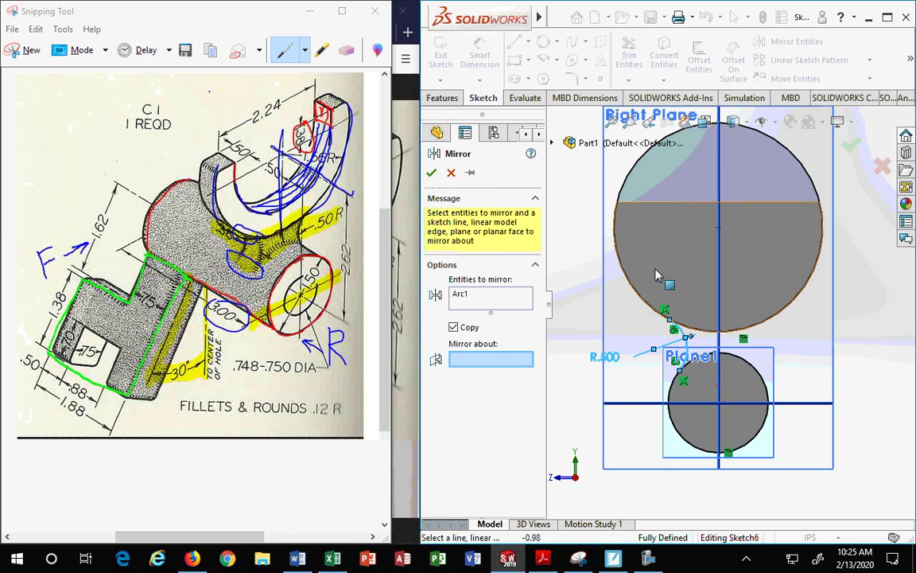
left_click(722, 276)
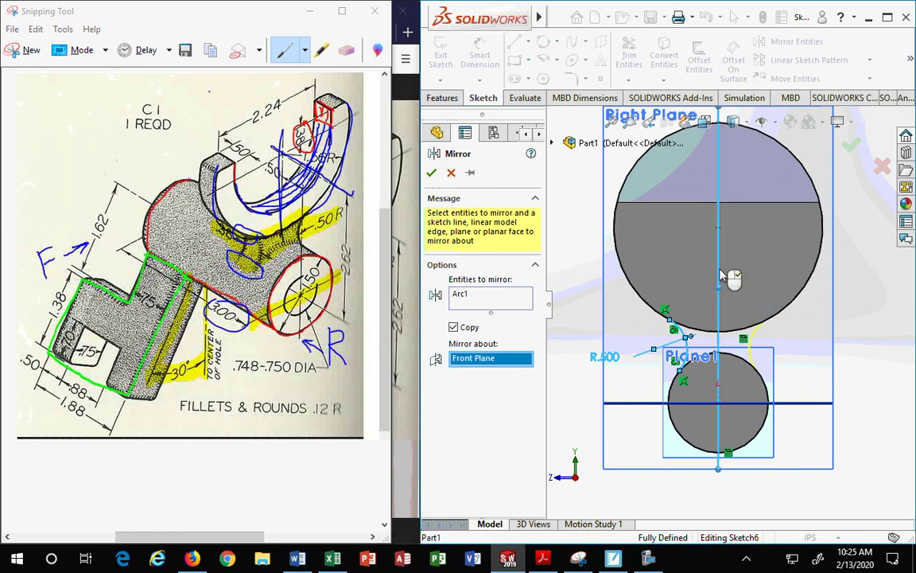
left_click(431, 174)
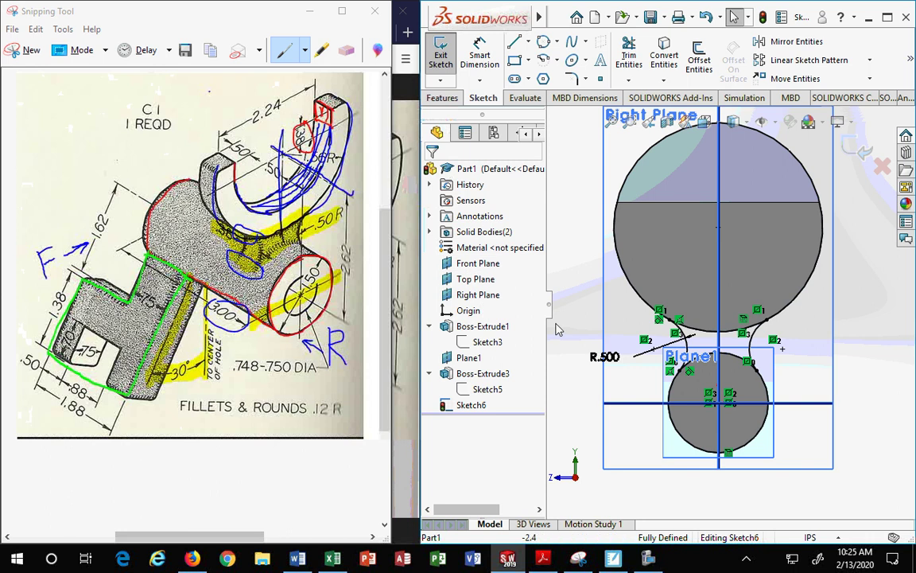
Set the connecting arc's radius to .75 in
scroll(605, 359, "down", 2)
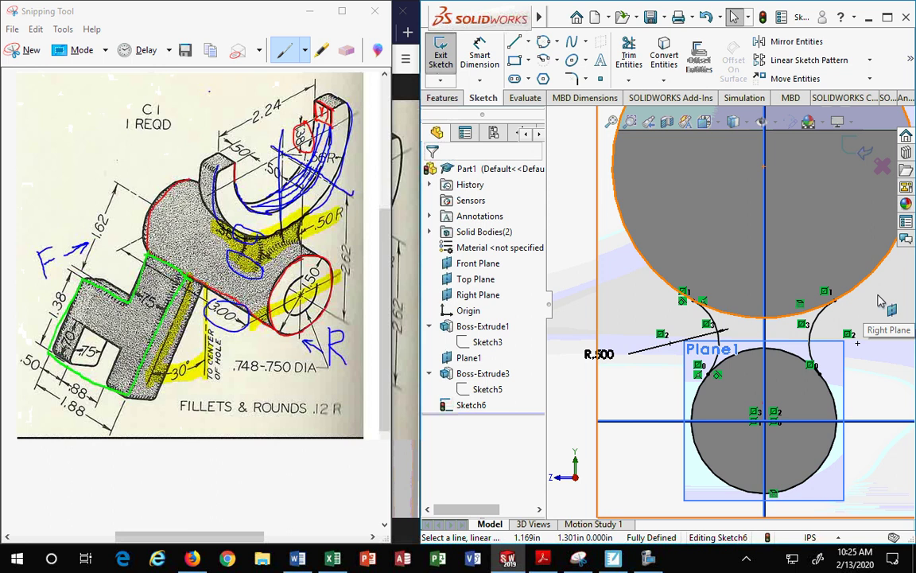
left_click(603, 354)
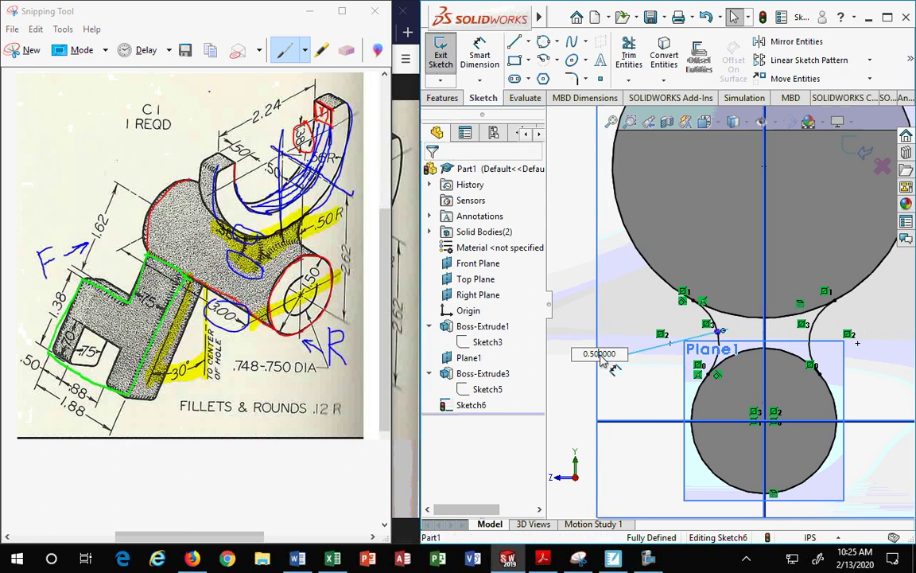
double_click(616, 354)
key("BackSpace")
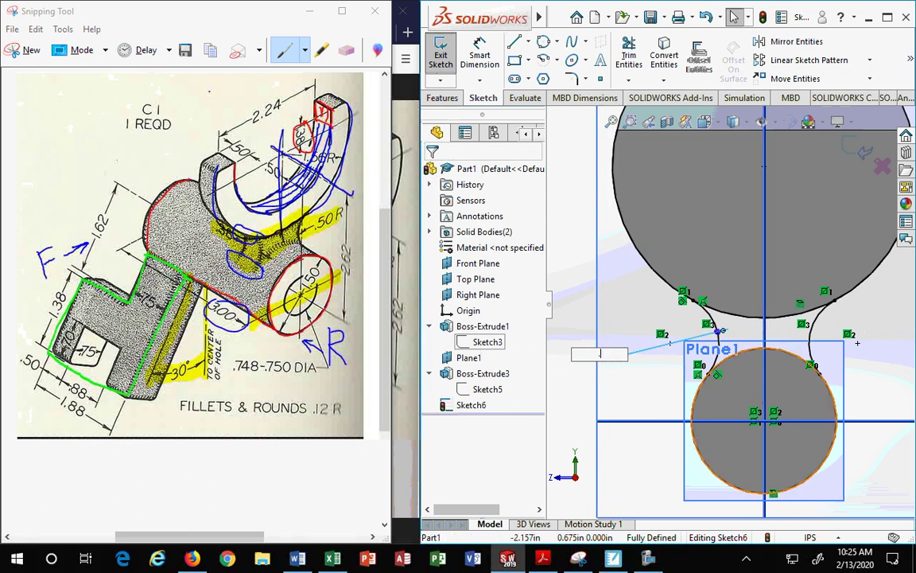
type(".75")
key("Return")
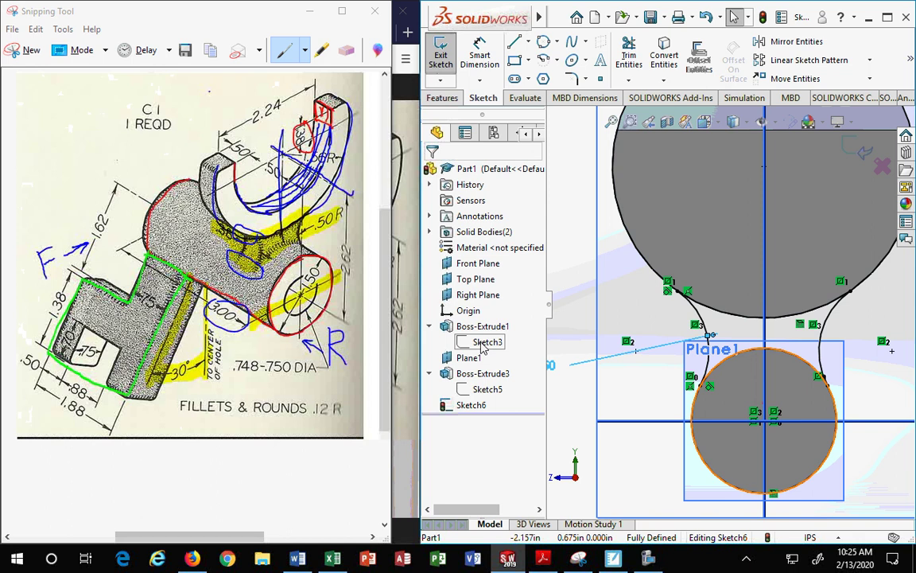
left_click(574, 310)
scroll(575, 311, "down", 1)
scroll(600, 311, "up", 2)
scroll(604, 314, "up", 2)
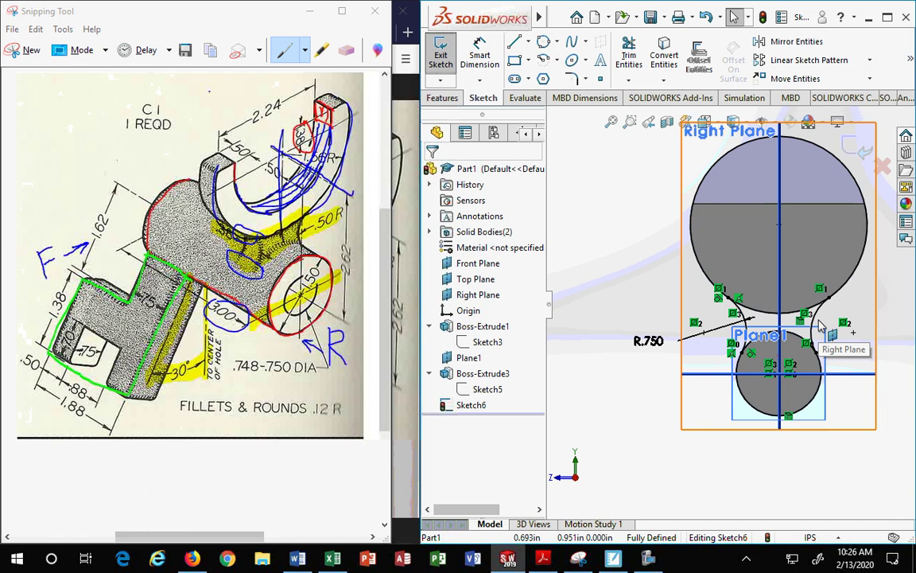
Set the connecting arc's radius back to .5 in
double_click(648, 340)
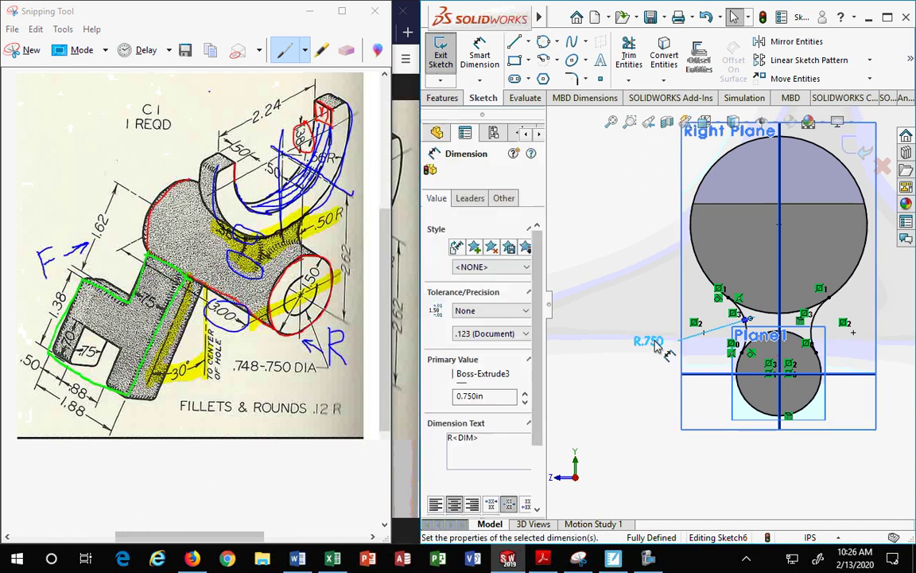
type(".5")
key("Return")
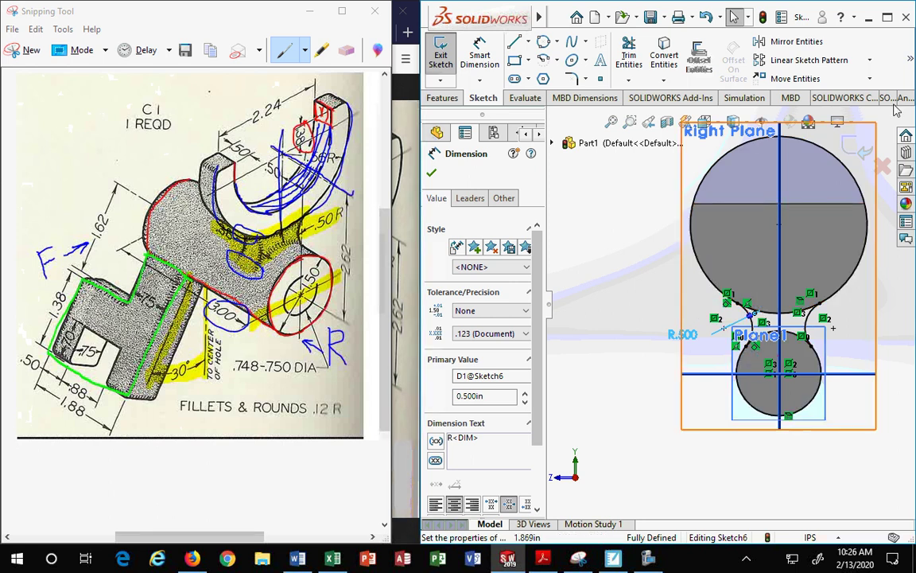
Start an Extruded Boss/Base from Sketch6, using the web region between the two connecting arcs as the selected contour
left_click(445, 99)
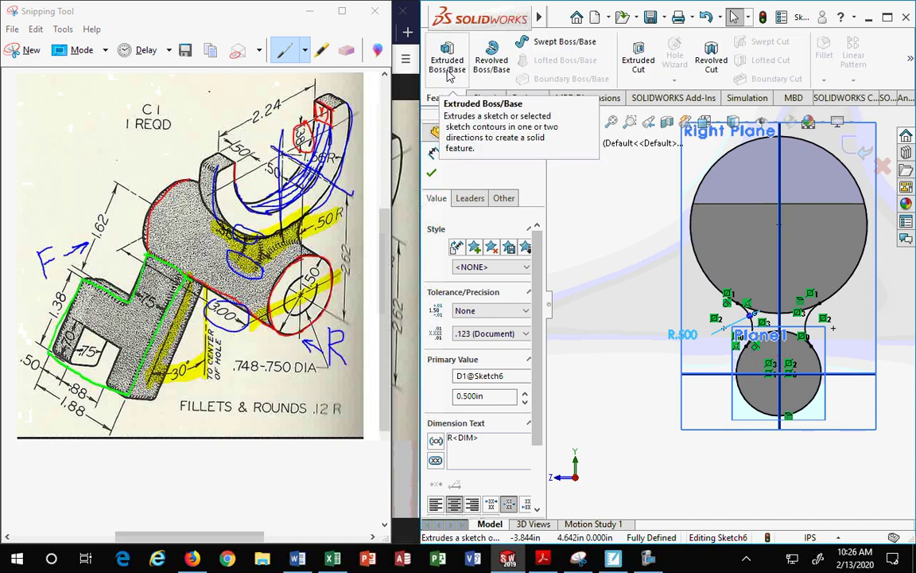
left_click(448, 63)
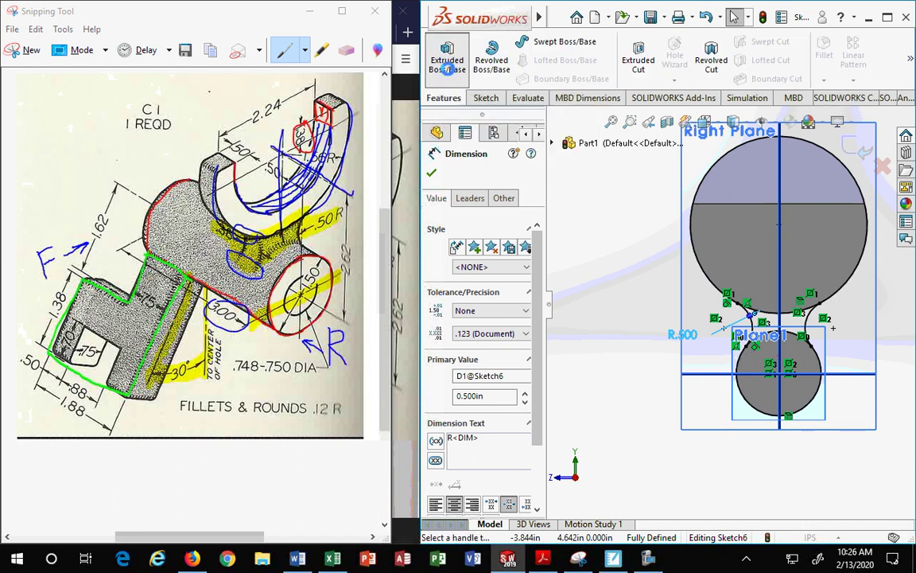
left_click(718, 123)
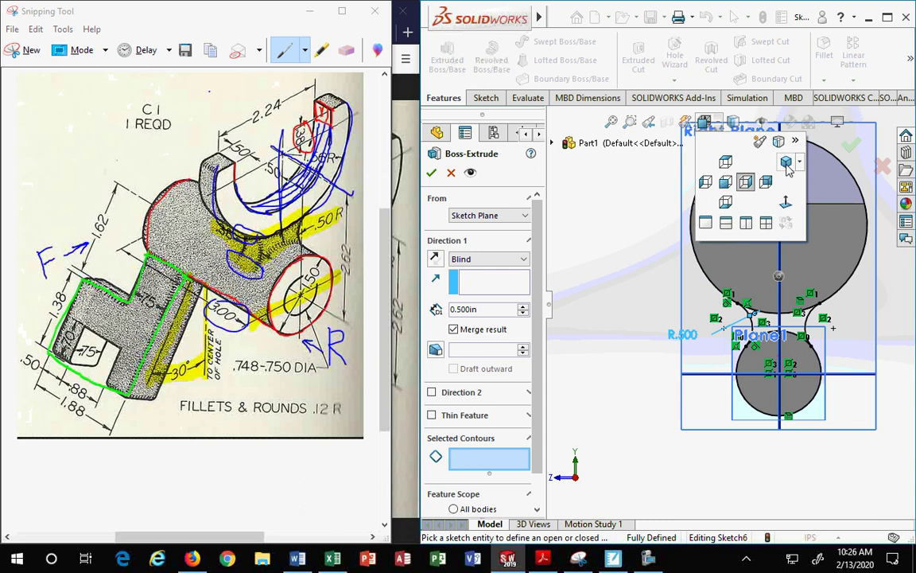
left_click(745, 181)
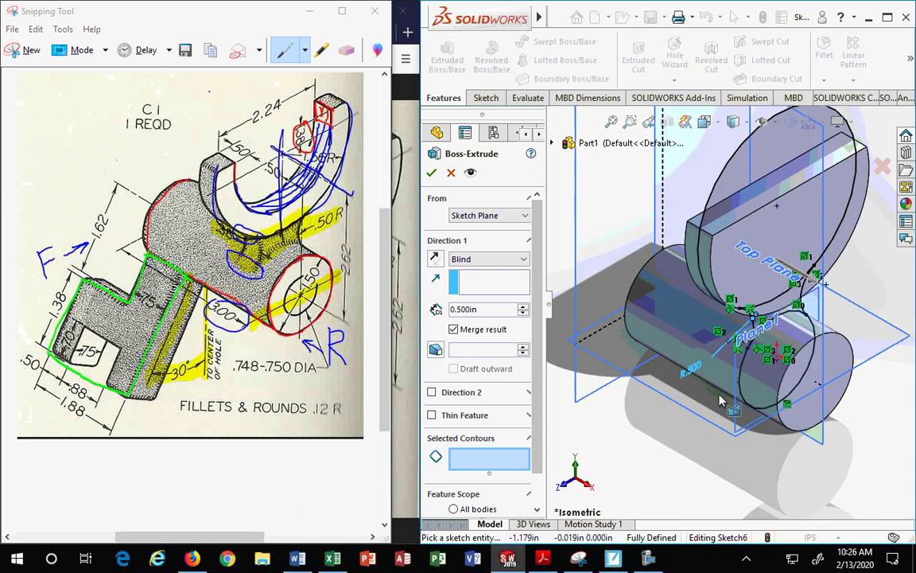
scroll(740, 349, "up", 1)
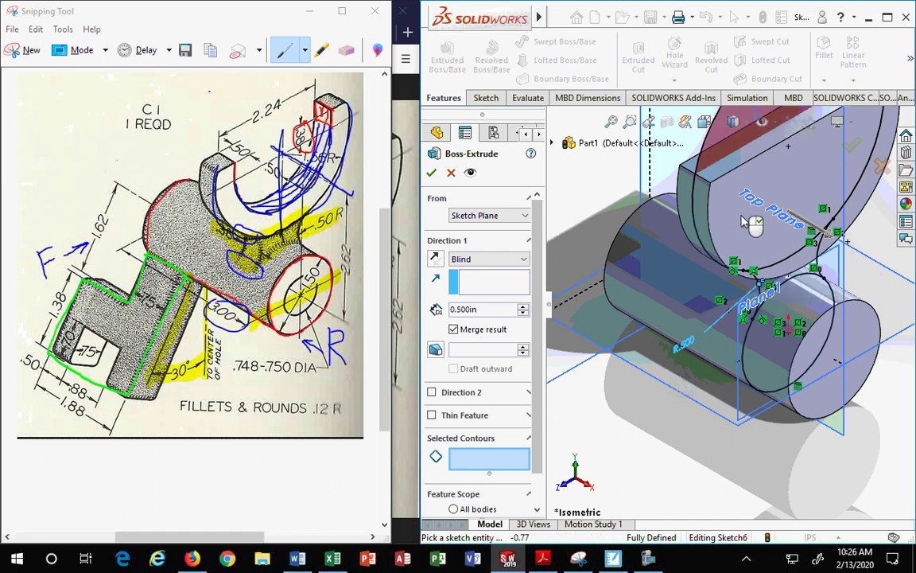
middle_click_drag(732, 148, 775, 138)
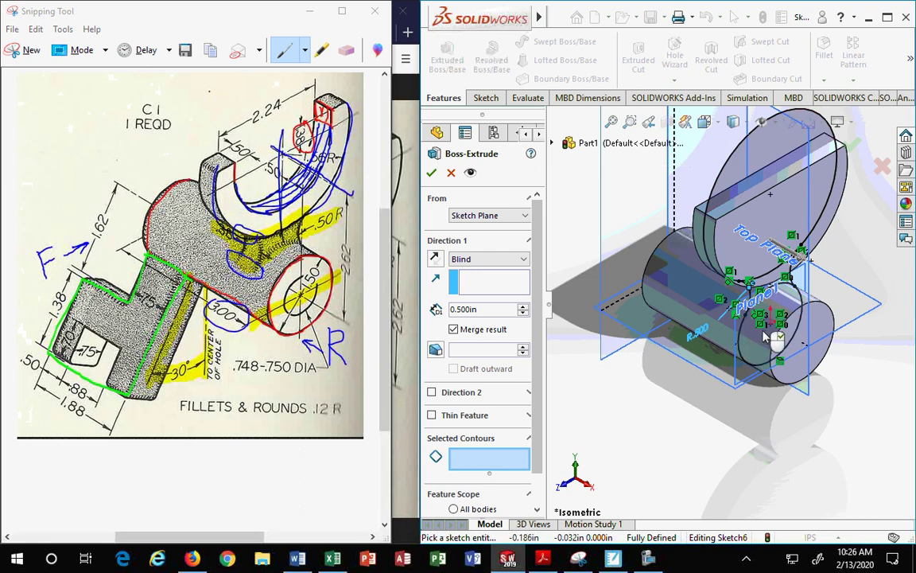
scroll(772, 311, "down", 2)
scroll(772, 310, "down", 2)
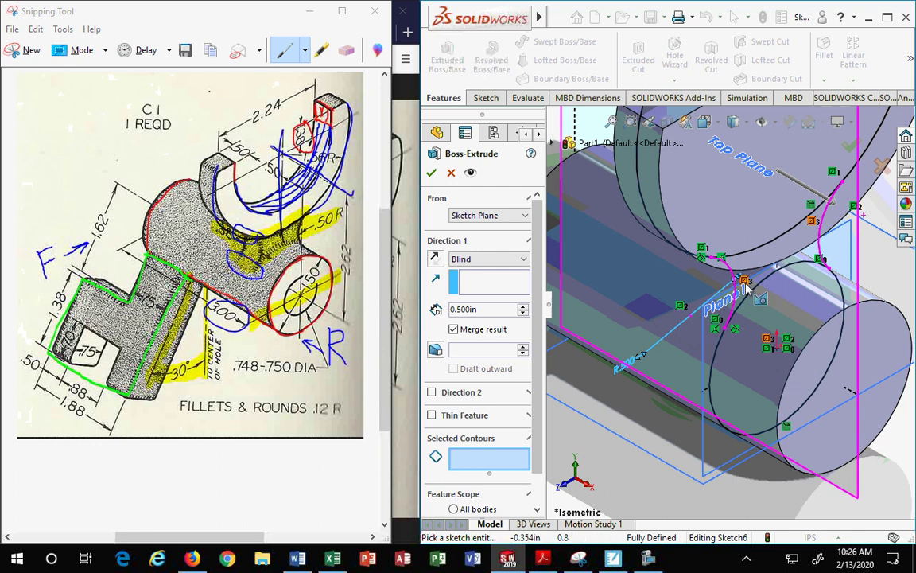
middle_click_drag(804, 258, 788, 159)
scroll(787, 156, "down", 2)
scroll(789, 157, "up", 5)
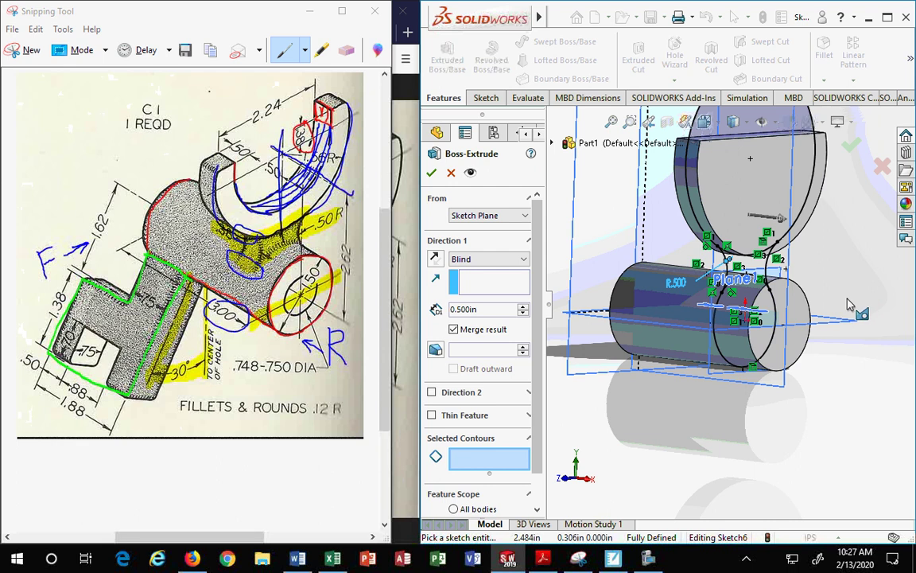
scroll(748, 253, "up", 2)
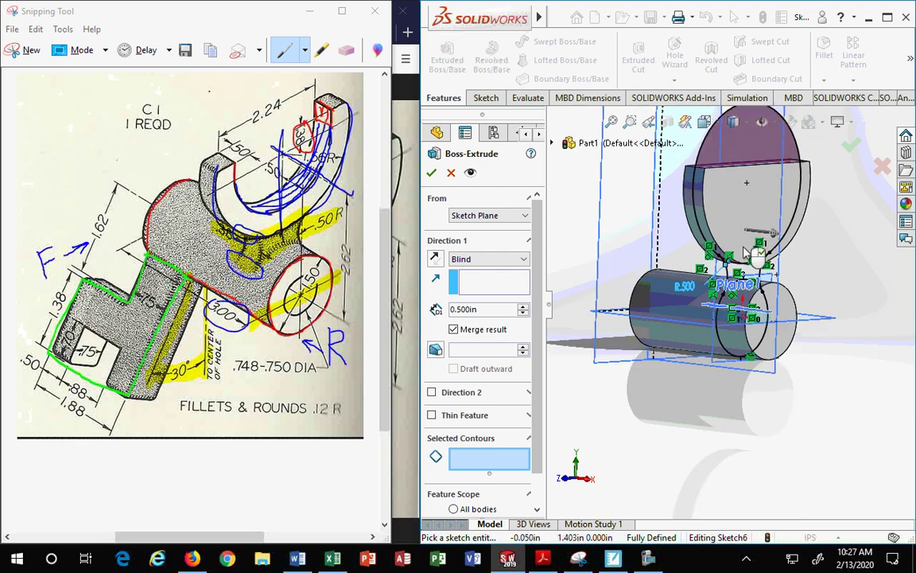
scroll(748, 253, "down", 2)
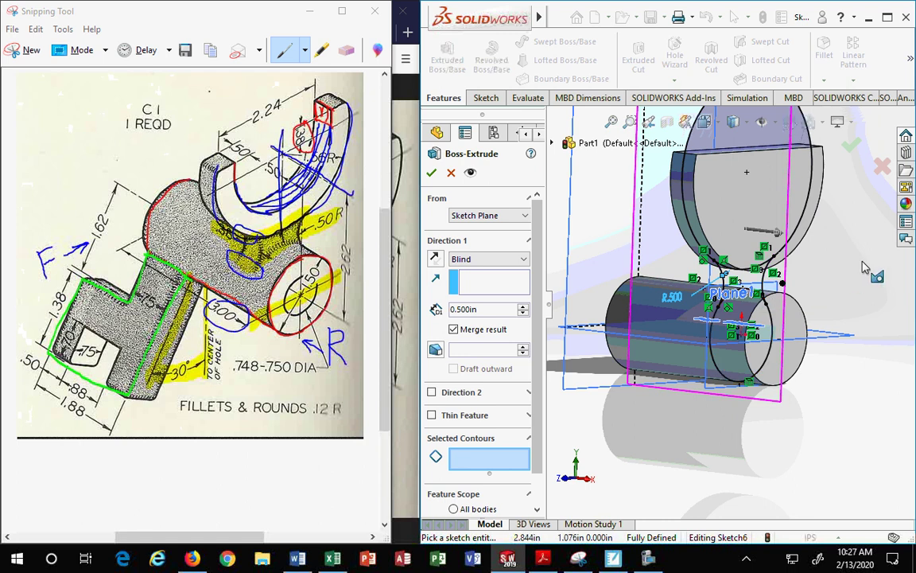
left_click(752, 284)
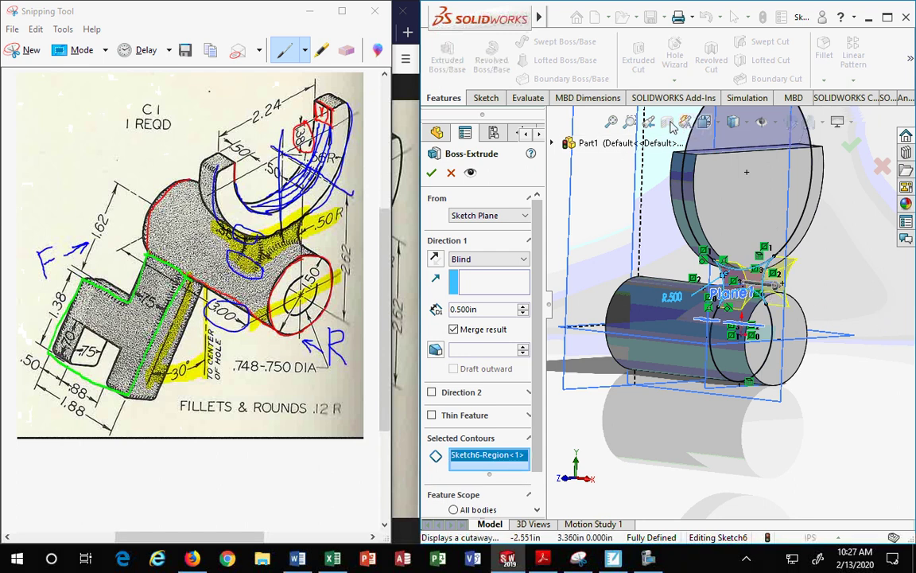
Extrude the web region symmetrically about its sketch plane with the Mid Plane option and a depth of .375 in
left_click(721, 123)
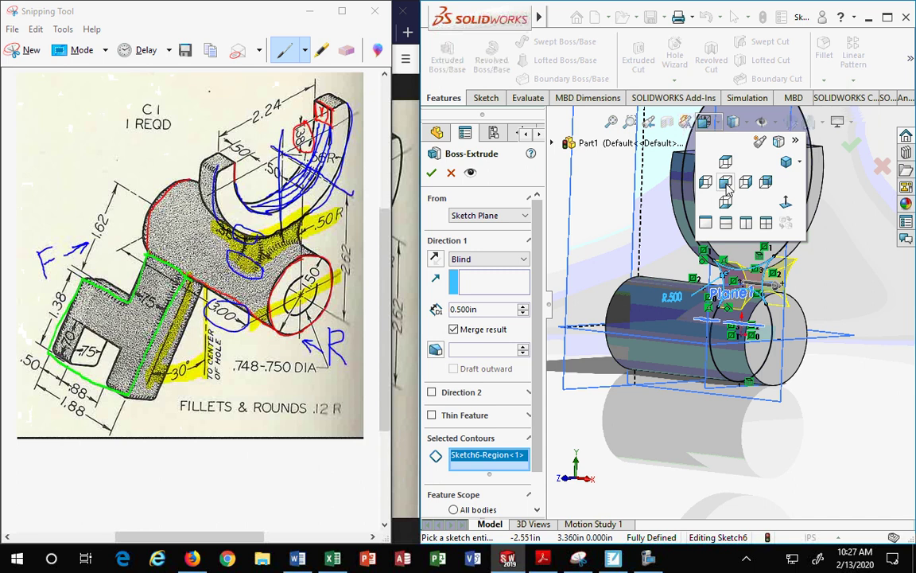
left_click(725, 182)
scroll(804, 366, "down", 3)
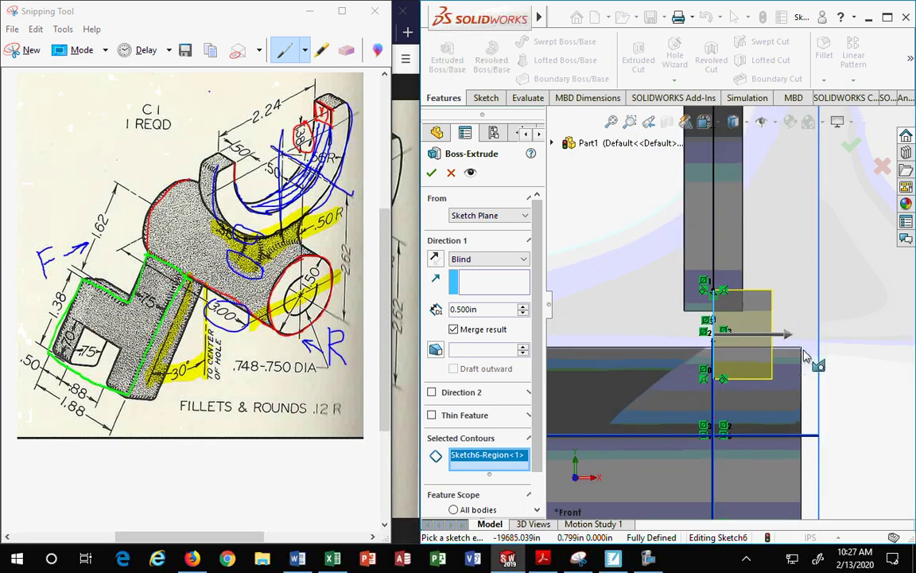
left_click(477, 264)
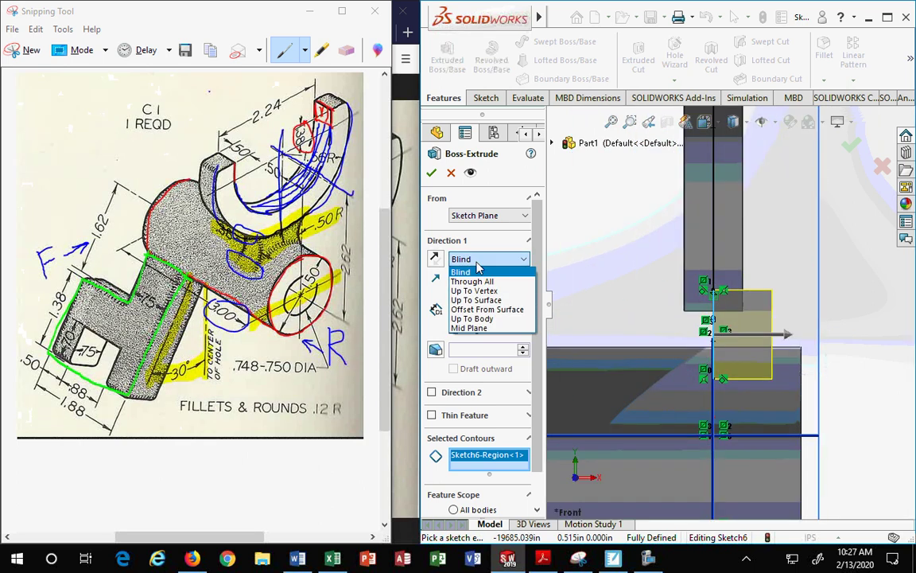
left_click(470, 327)
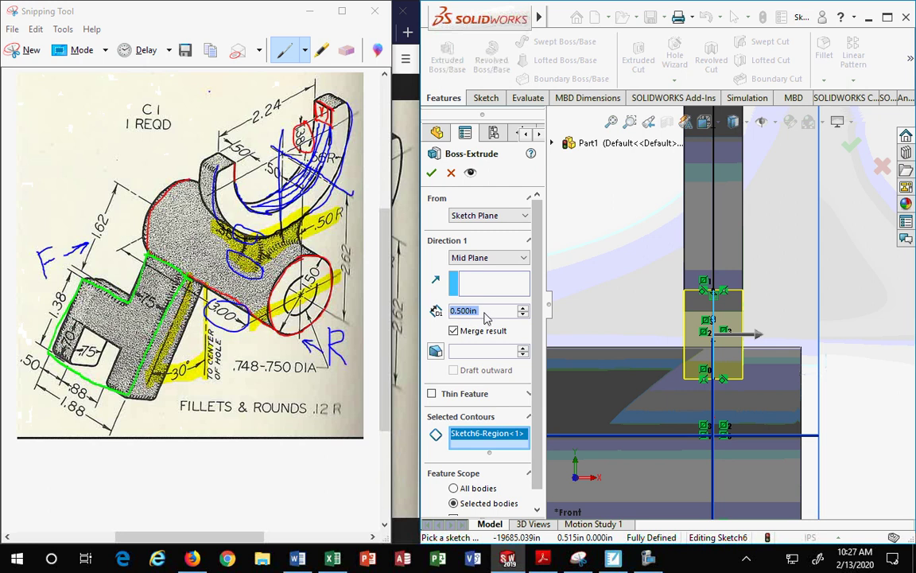
type(".375")
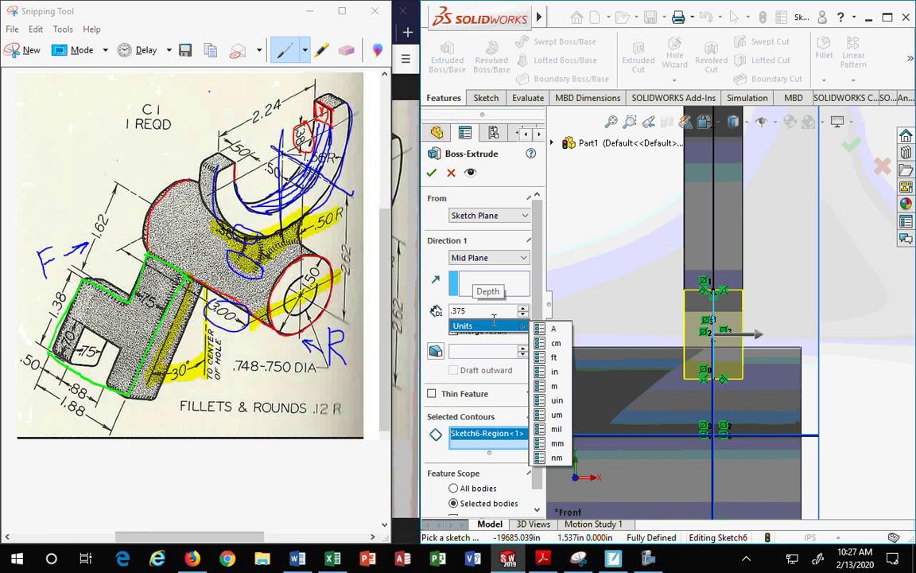
key("Return")
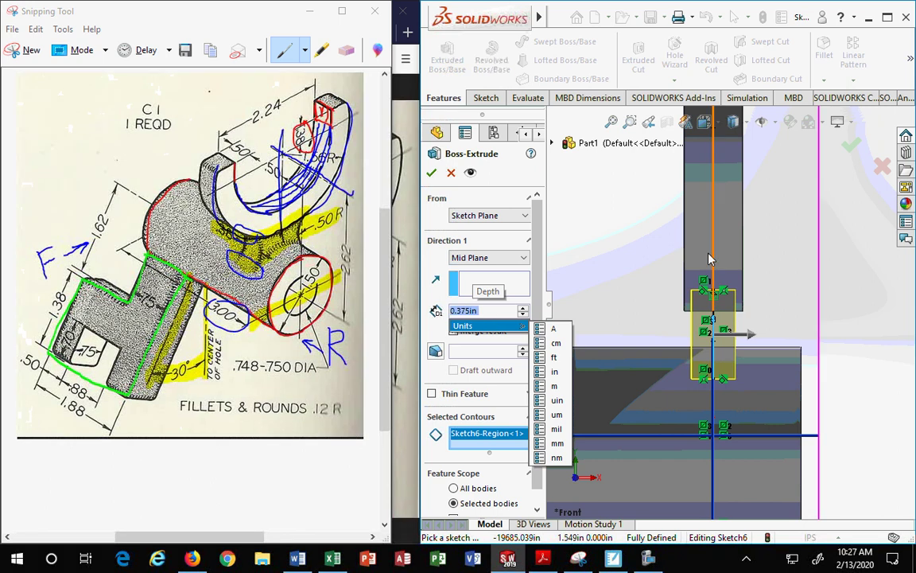
left_click(432, 175)
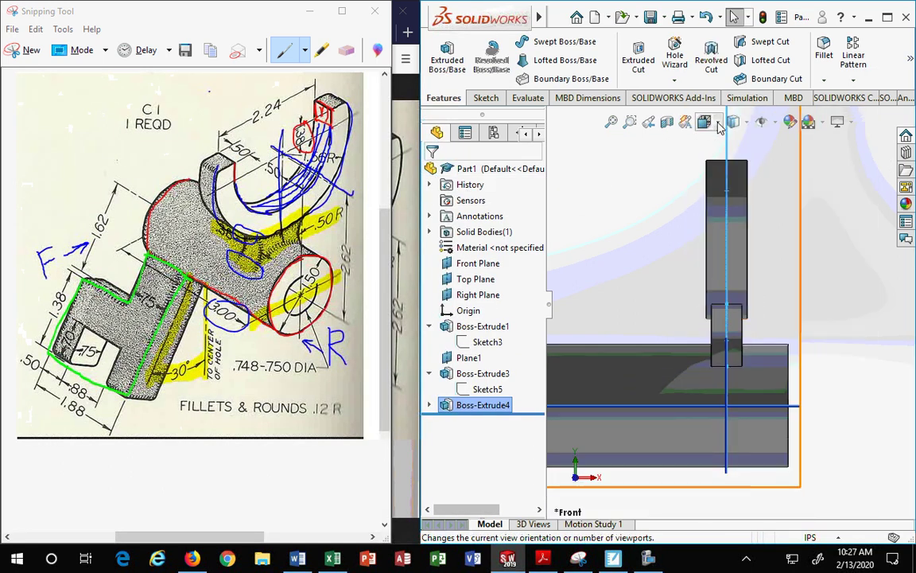
Examine the new web between fork and cylinder from several sides, along with the Front Plane and the cylindrical face
key("ctrl+7")
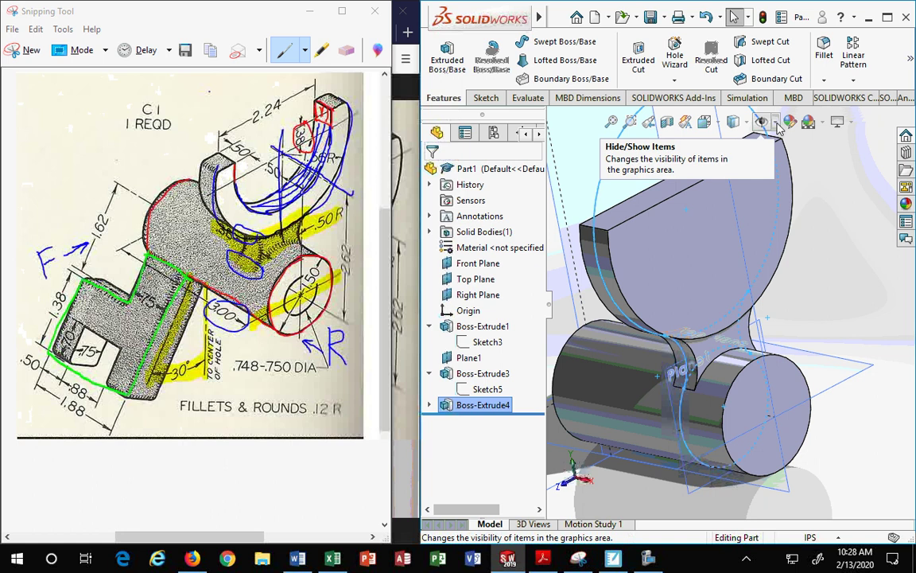
scroll(759, 302, "down", 3)
scroll(760, 303, "up", 5)
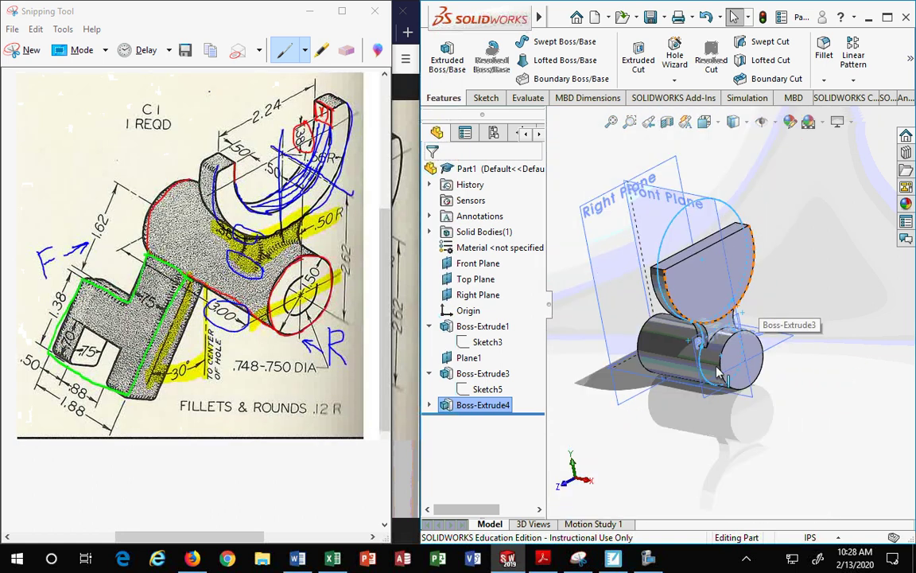
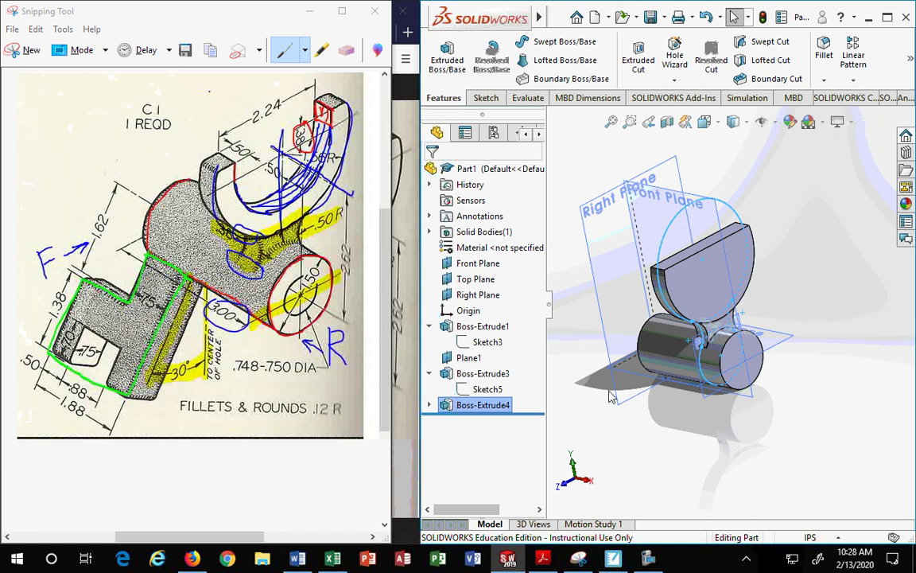
middle_click_drag(610, 396, 795, 422)
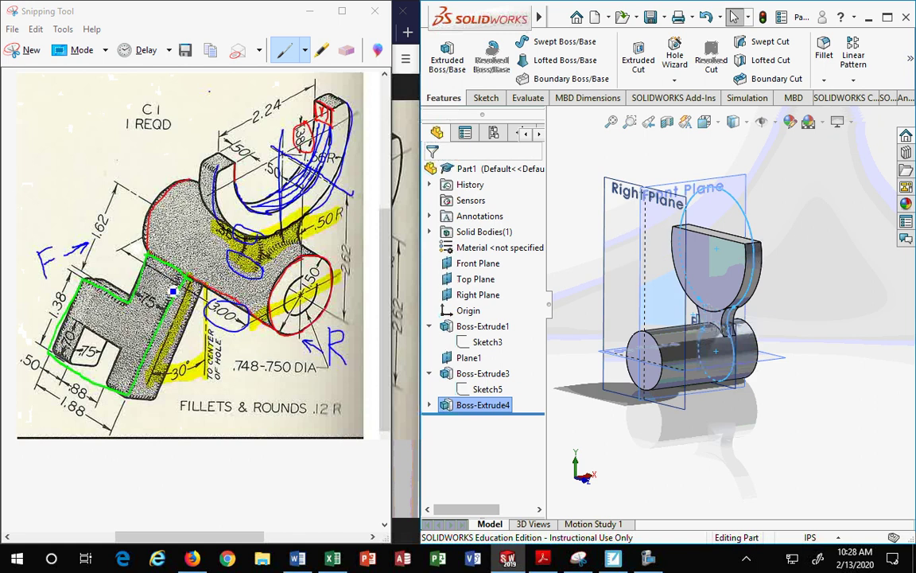
middle_click_drag(593, 388, 691, 422)
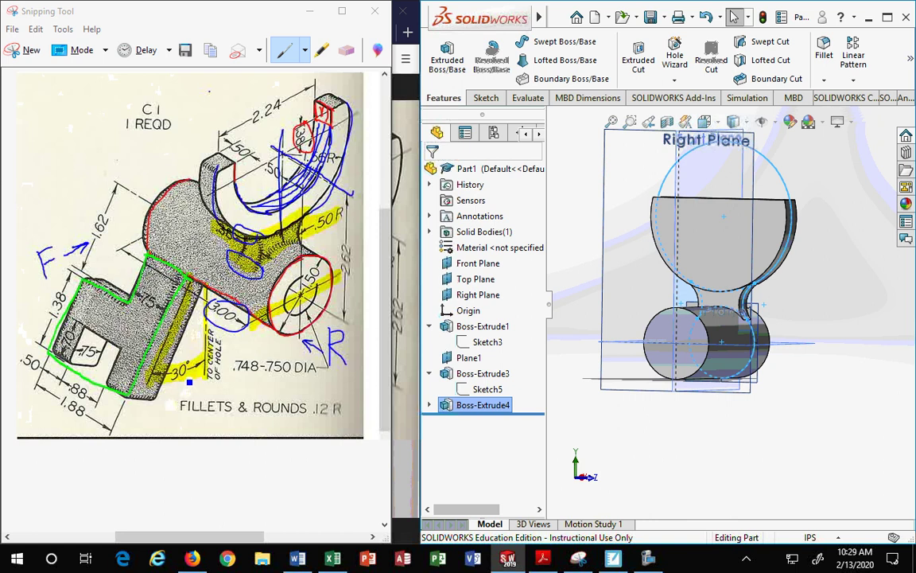
middle_click_drag(709, 463, 668, 358)
left_click(743, 156)
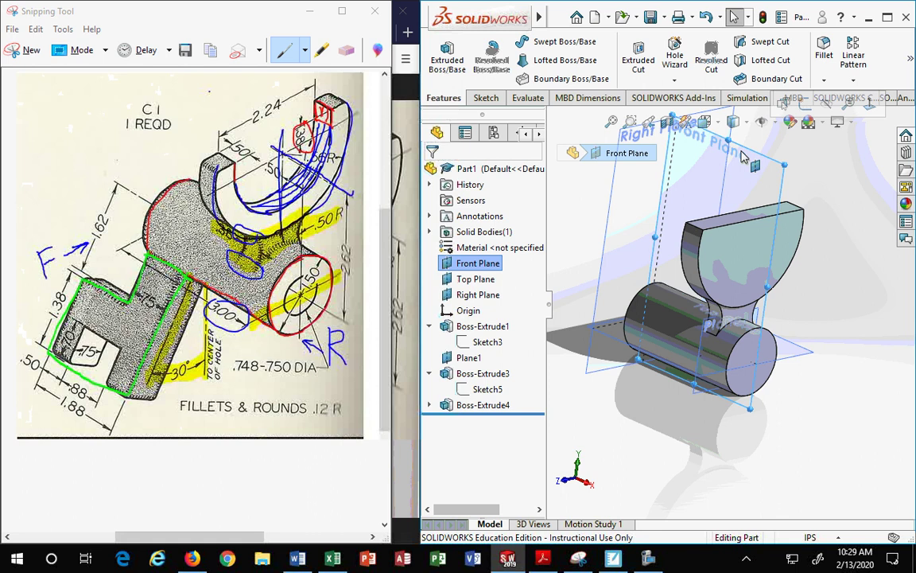
left_click(682, 338)
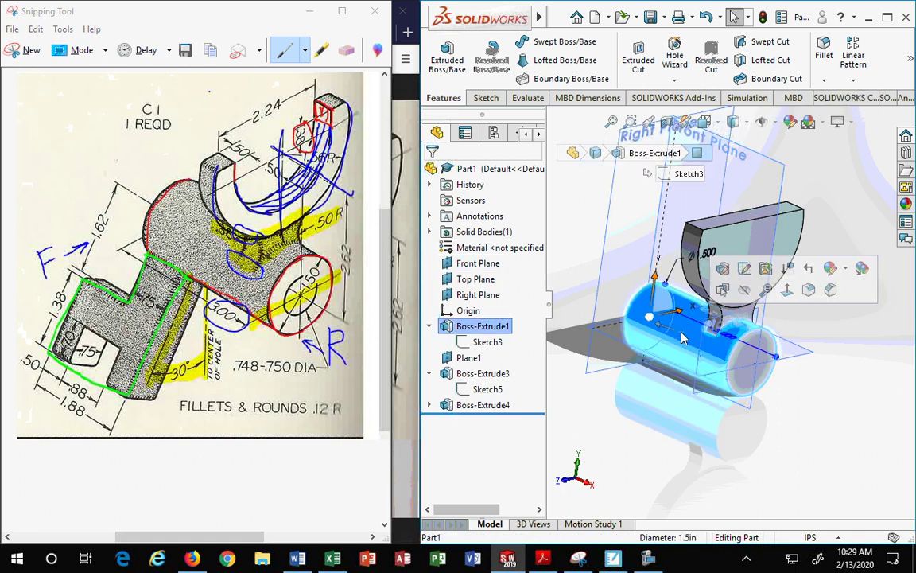
left_click(658, 499)
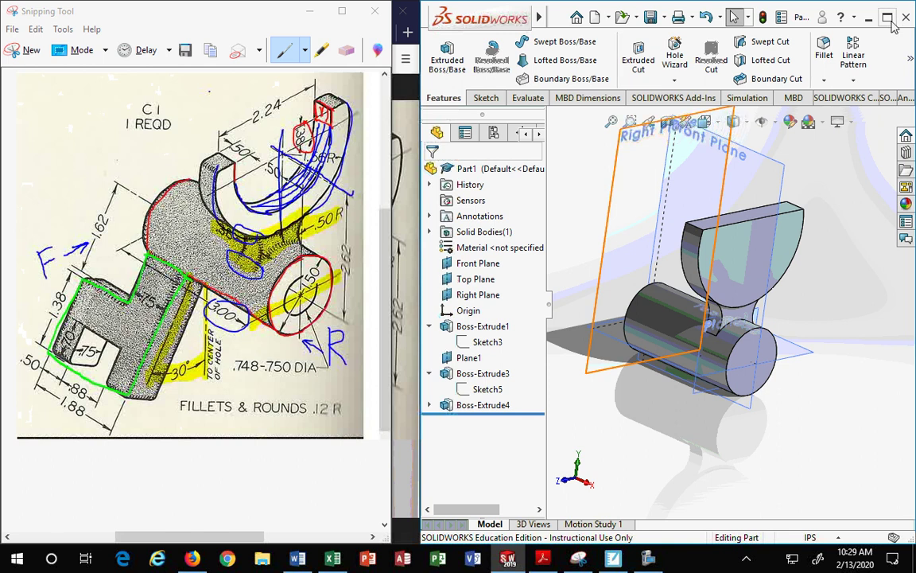
Try to define a reference plane perpendicular to the Front Plane and tangent to the cylinder's outer face
left_click(912, 62)
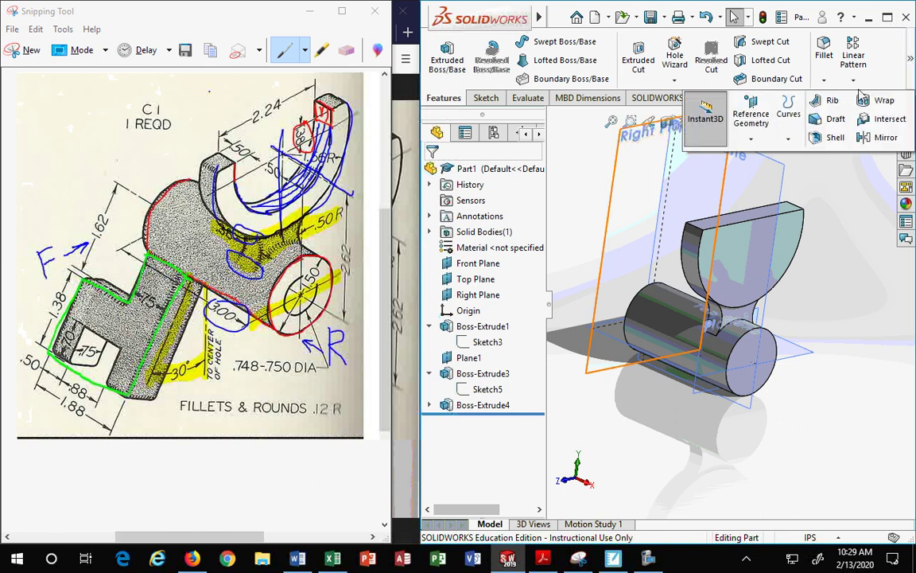
left_click(751, 140)
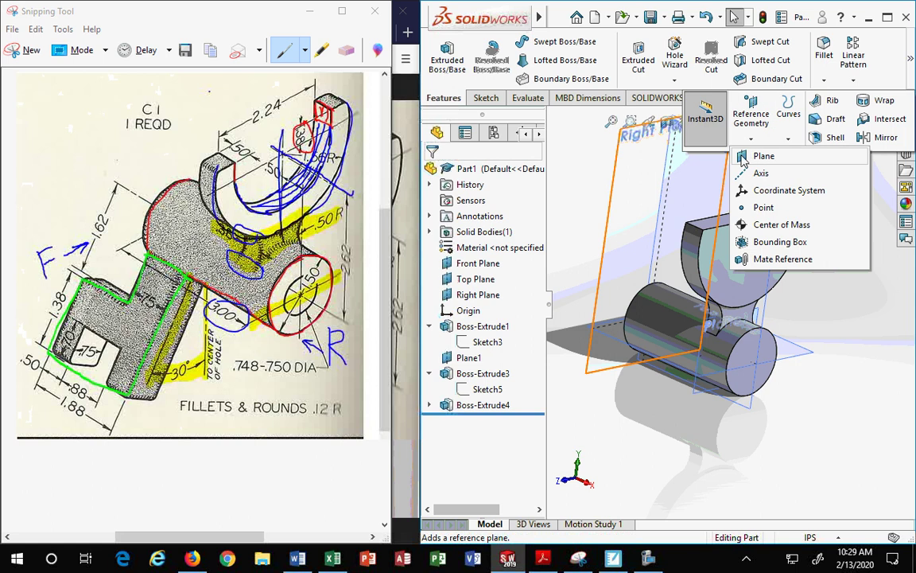
left_click(761, 156)
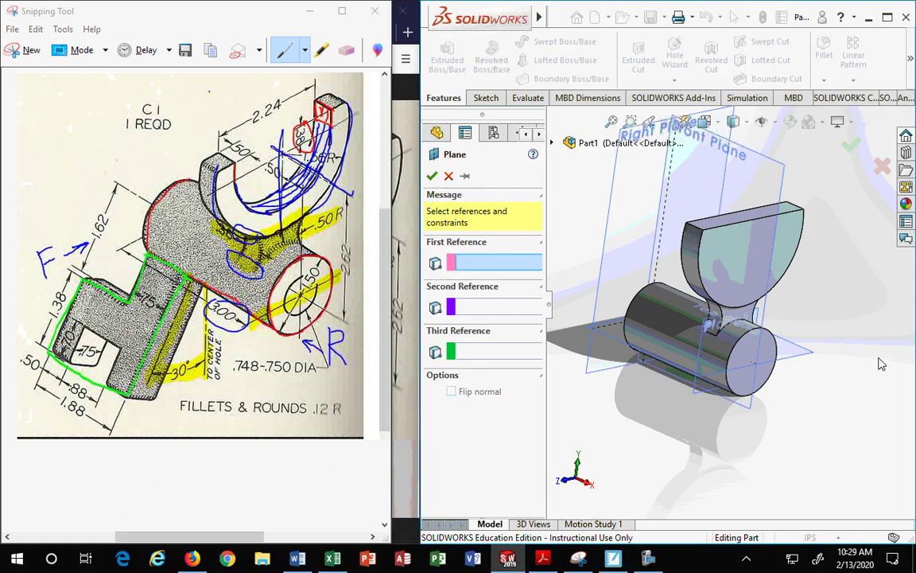
left_click(777, 166)
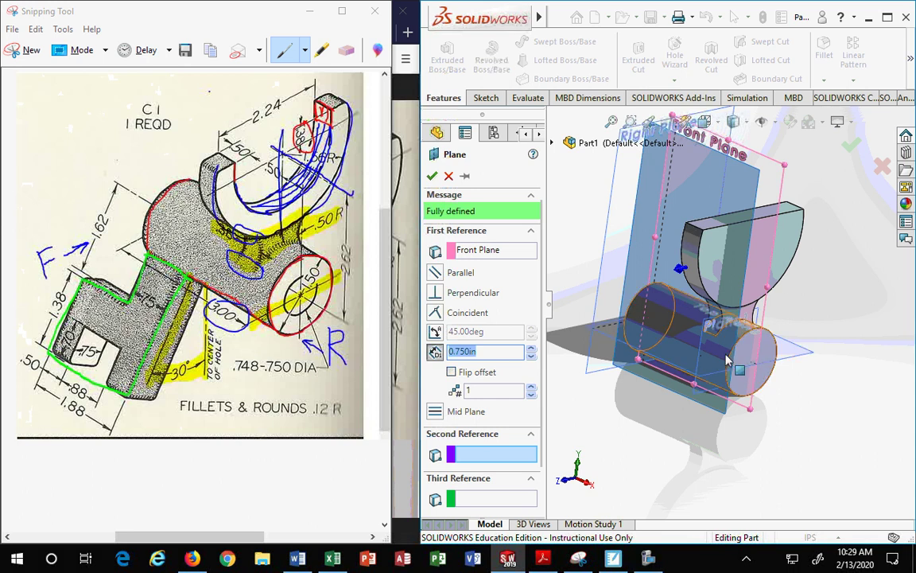
left_click(680, 342)
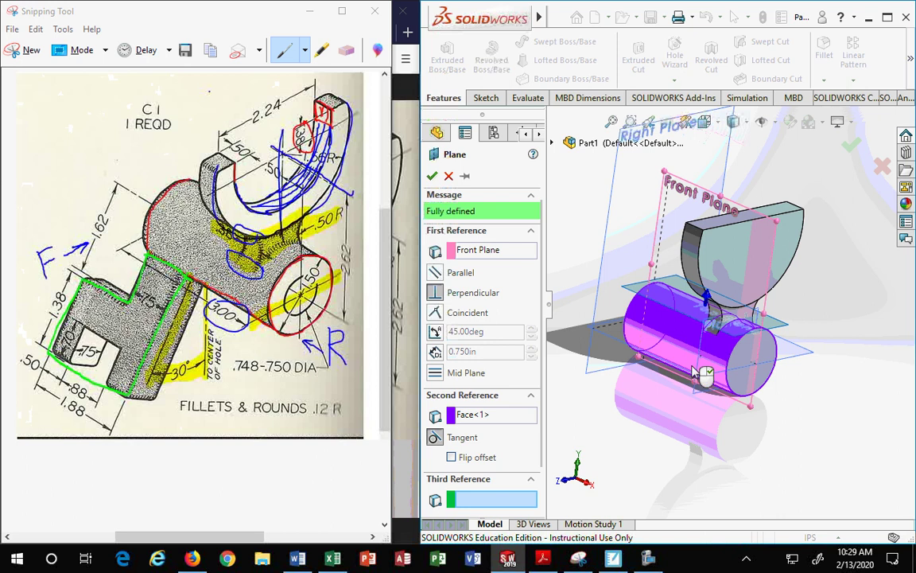
middle_click_drag(819, 427, 805, 411)
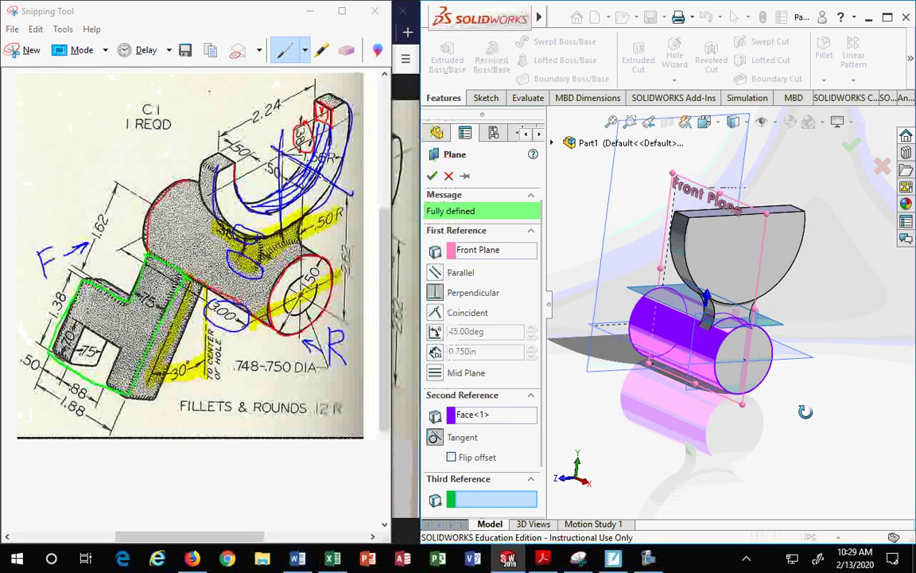
Try angling the tangent reference plane at 30 degrees to the Front Plane, check its orientation, and cancel the plane
left_click(435, 331)
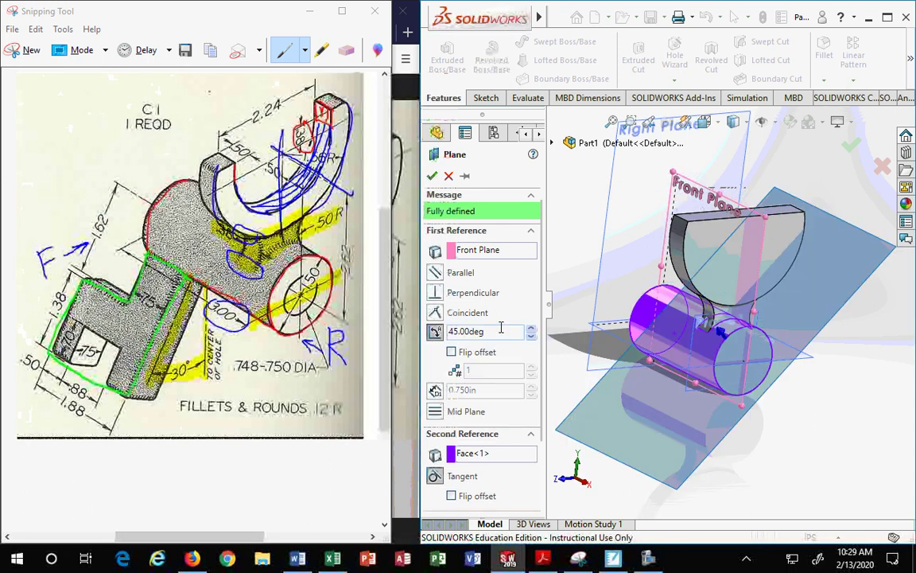
middle_click_drag(721, 383, 765, 392)
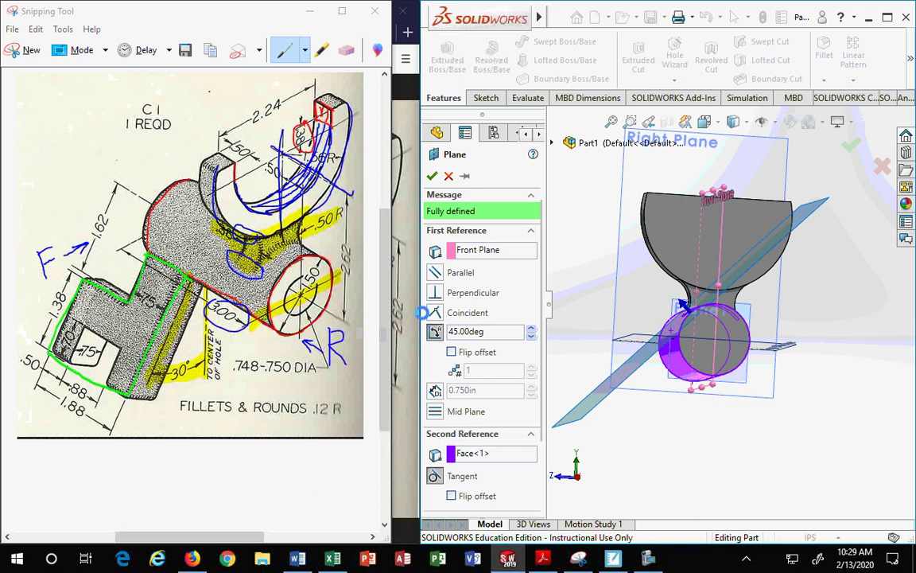
double_click(481, 331)
type("30")
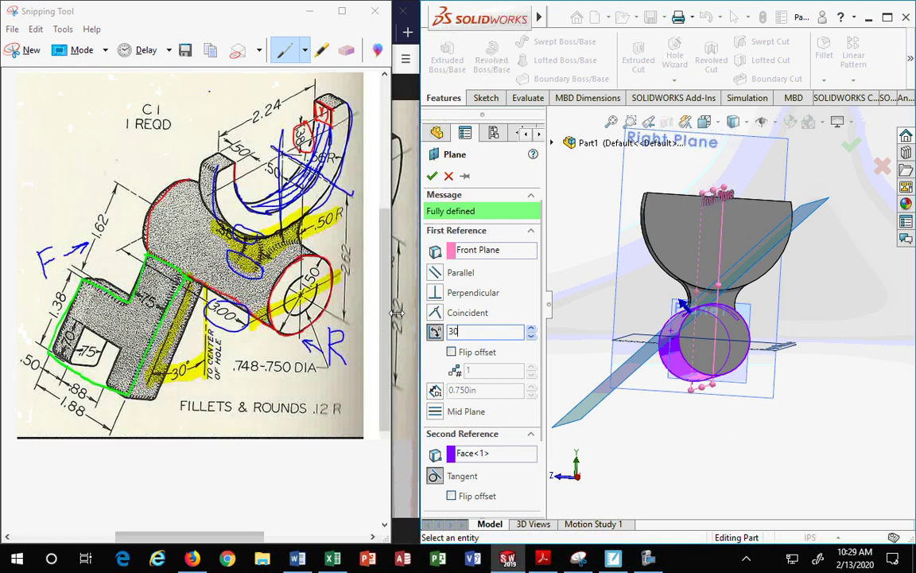
key("Return")
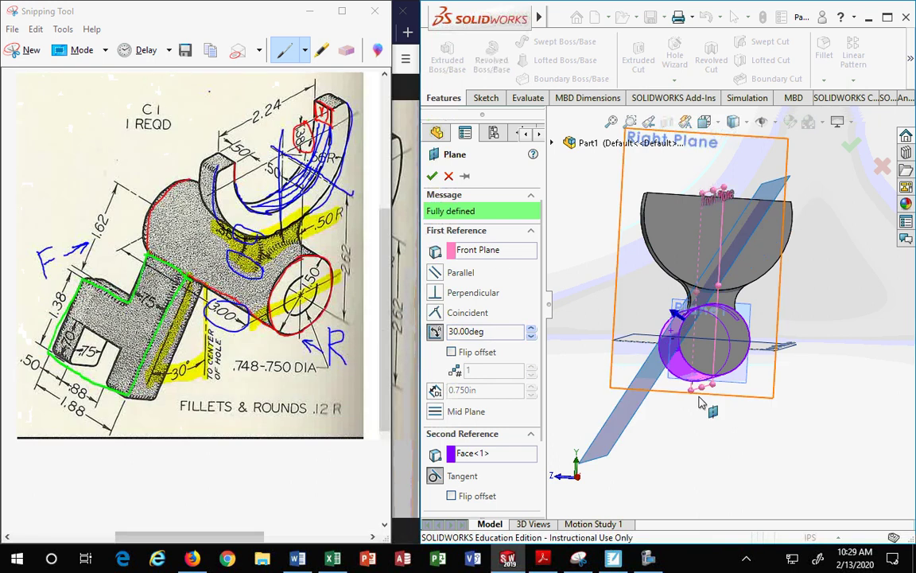
middle_click_drag(705, 401, 675, 404)
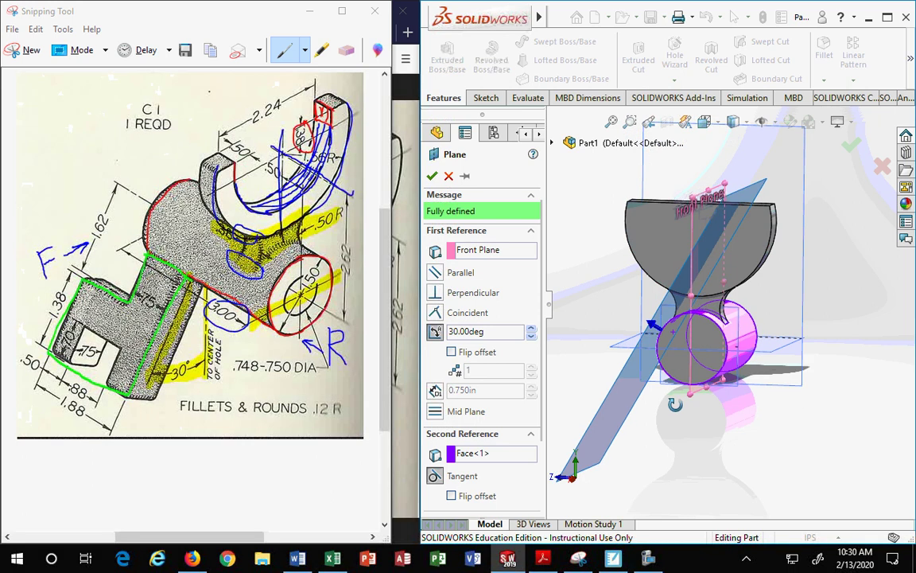
middle_click_drag(675, 404, 706, 407)
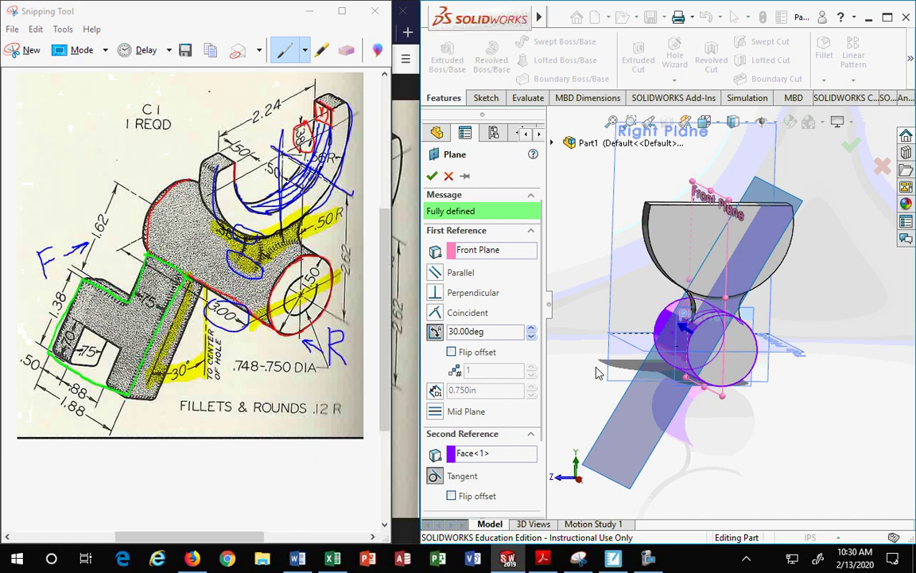
left_click(448, 176)
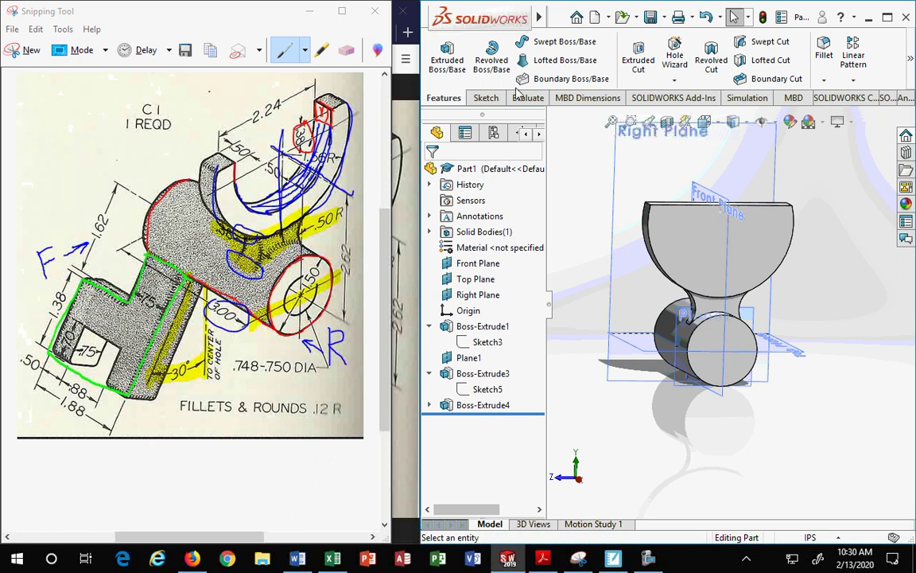
Collapse Boss-Extrude1 and Boss-Extrude3 in the feature tree, with the cylinder's end face seen close up
left_click(906, 60)
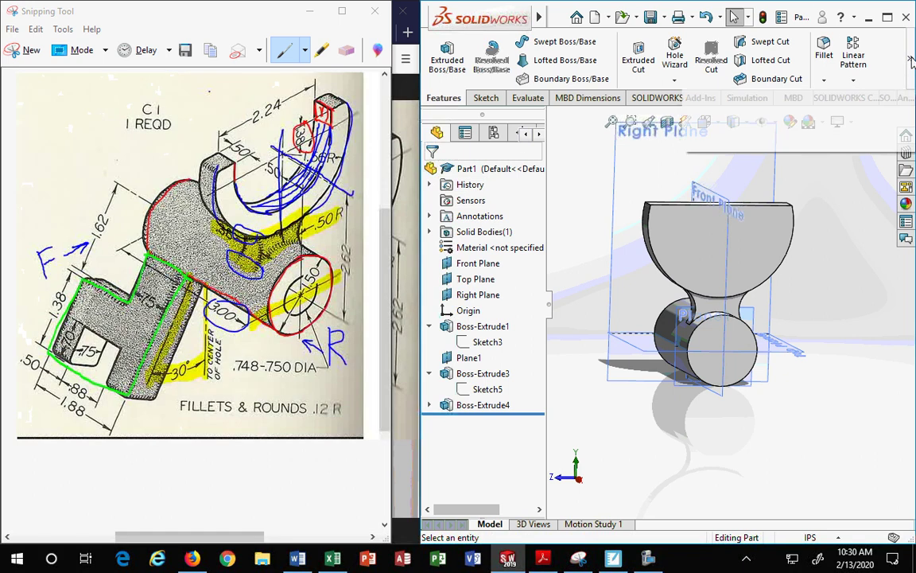
left_click(752, 141)
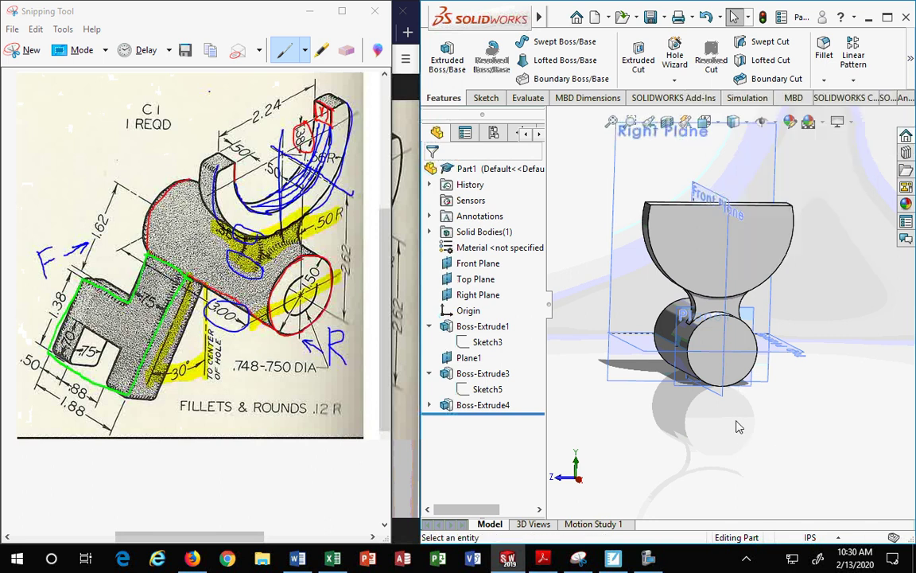
scroll(737, 421, "down", 3)
middle_click_drag(740, 420, 760, 448)
scroll(714, 353, "down", 4)
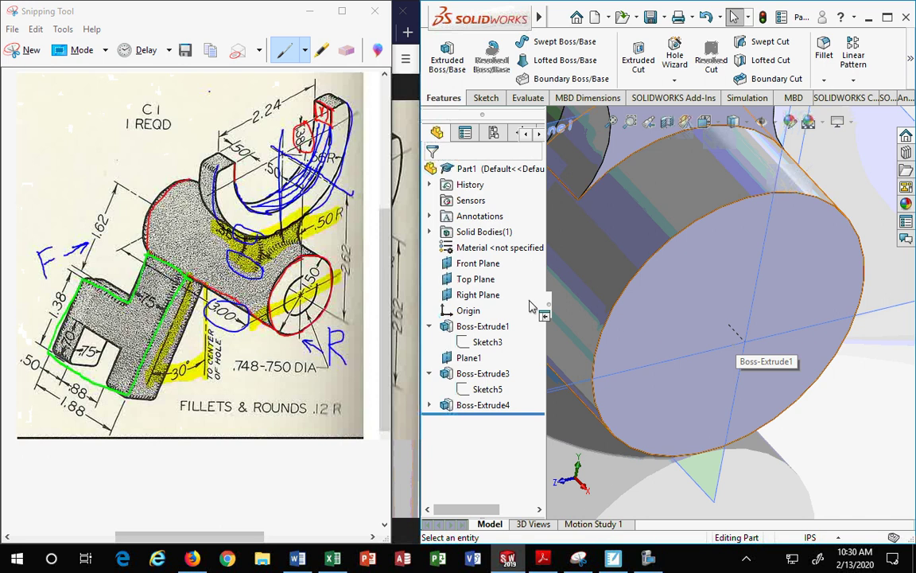
left_click(430, 326)
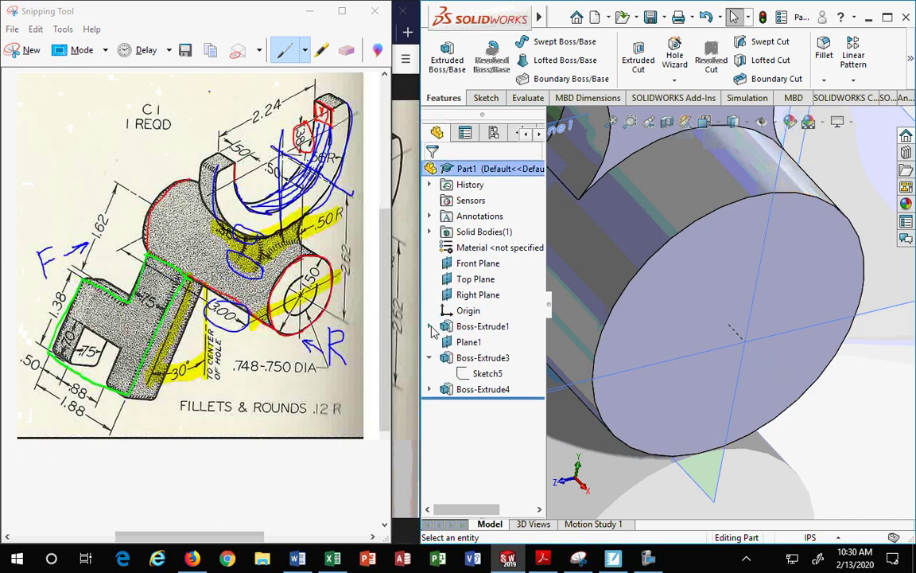
left_click(430, 358)
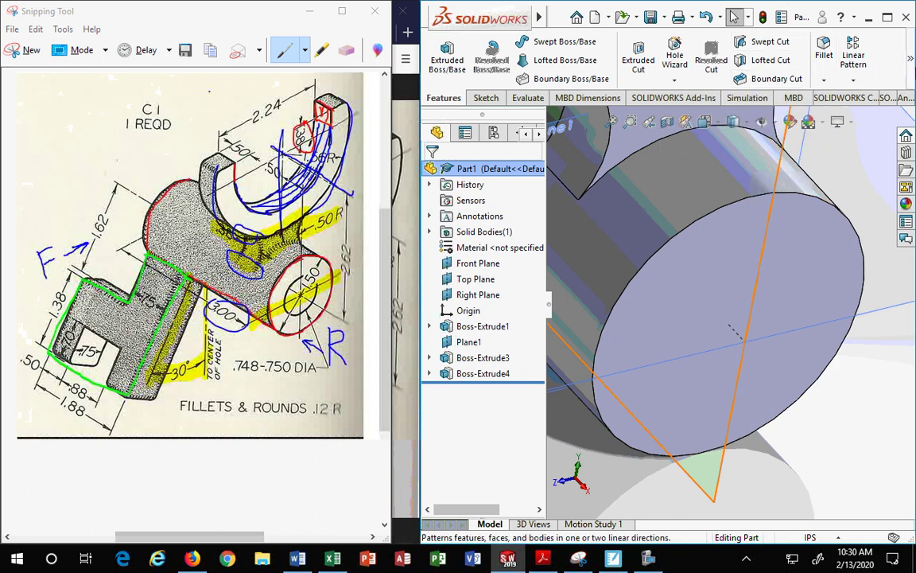
left_click(910, 59)
left_click(751, 119)
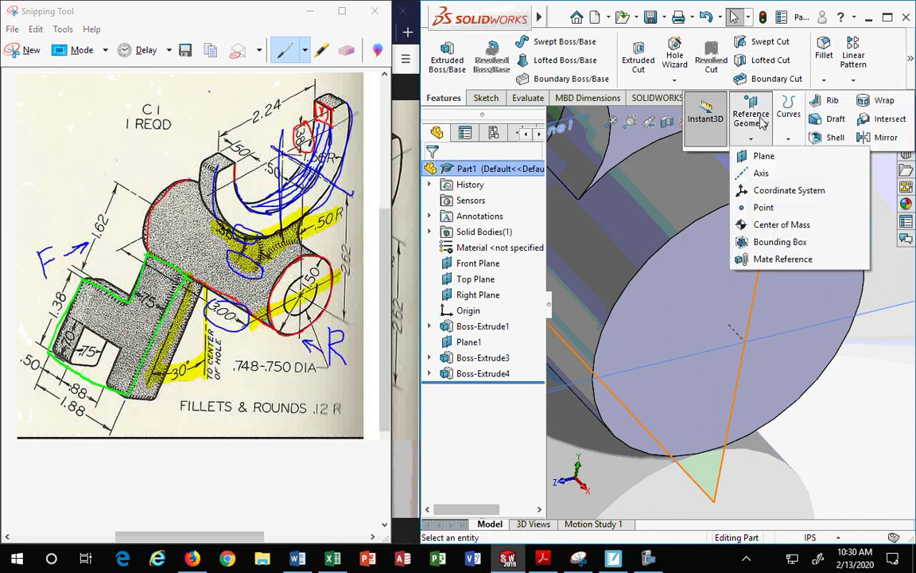
left_click(763, 153)
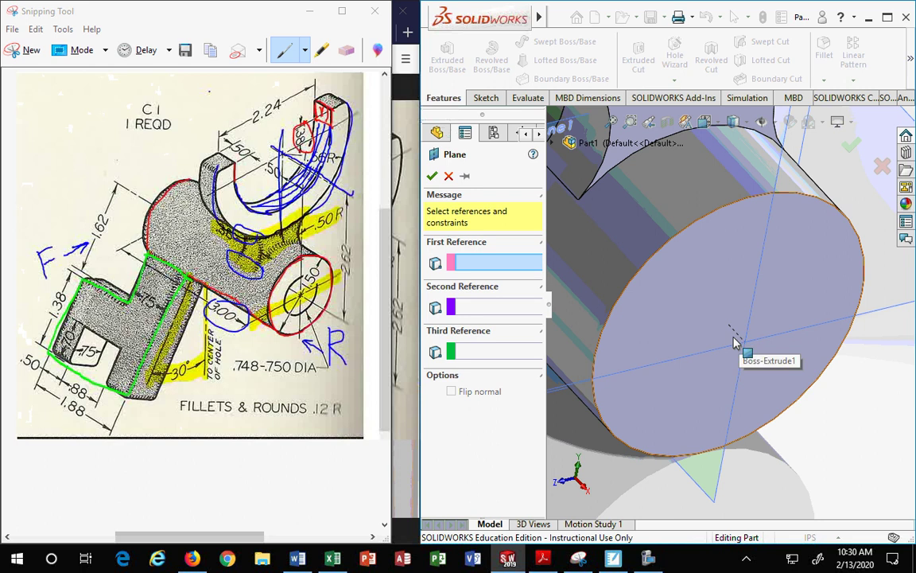
scroll(735, 340, "down", 2)
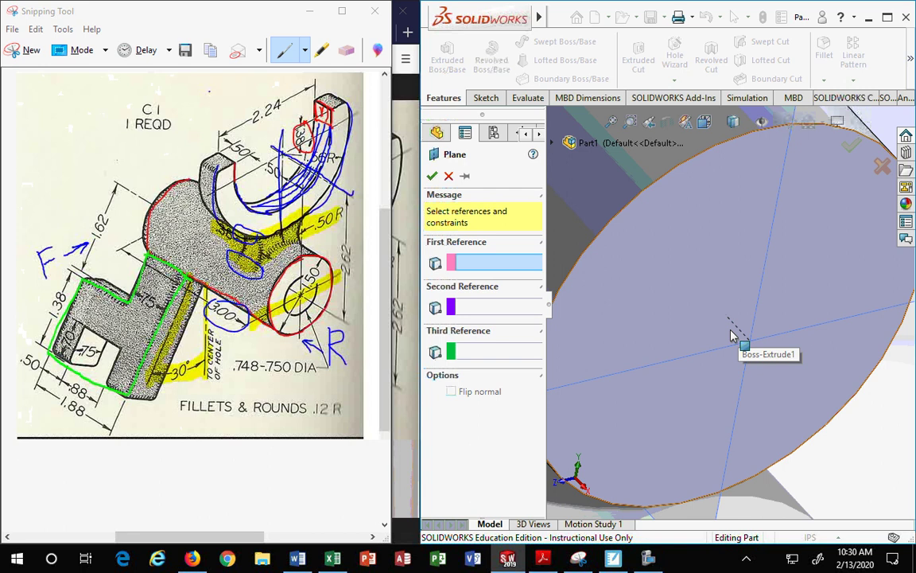
scroll(732, 336, "up", 3)
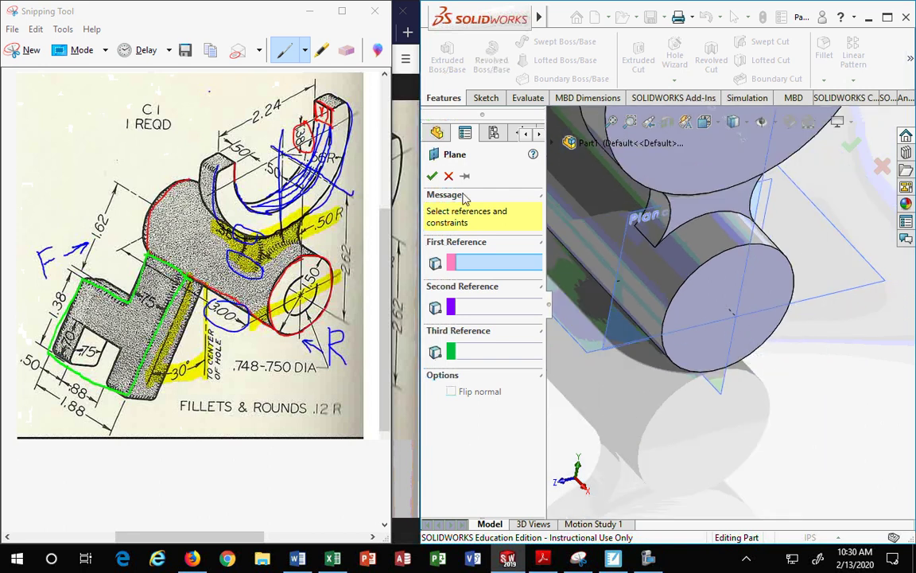
left_click(449, 176)
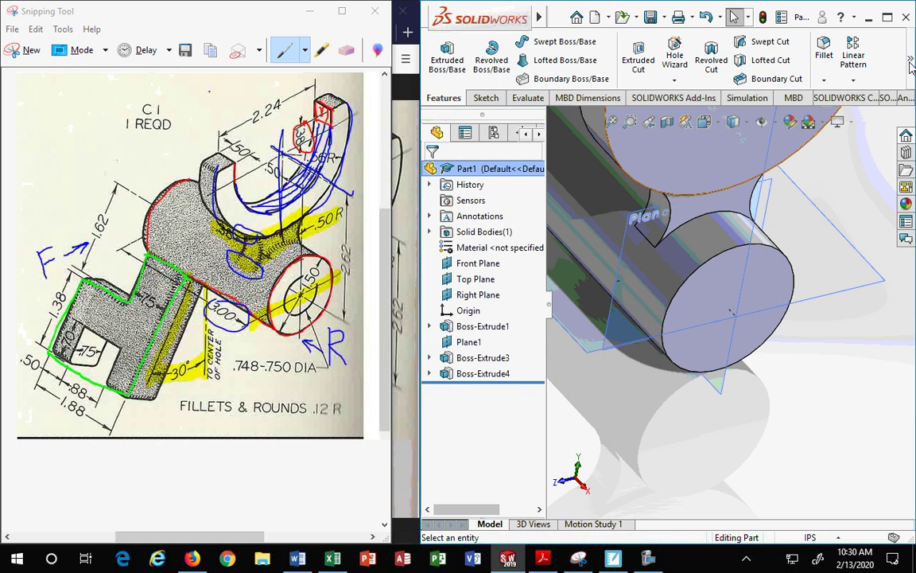
left_click(912, 60)
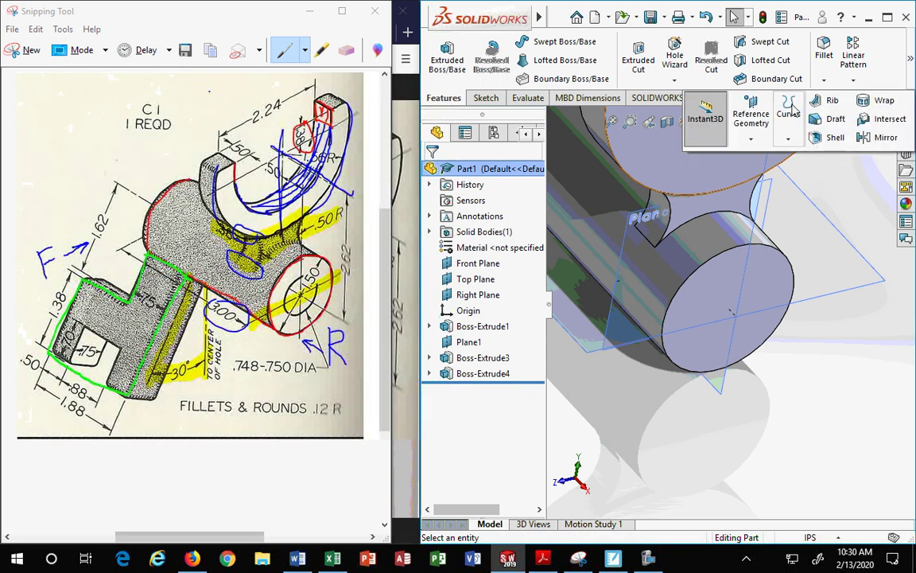
left_click(751, 117)
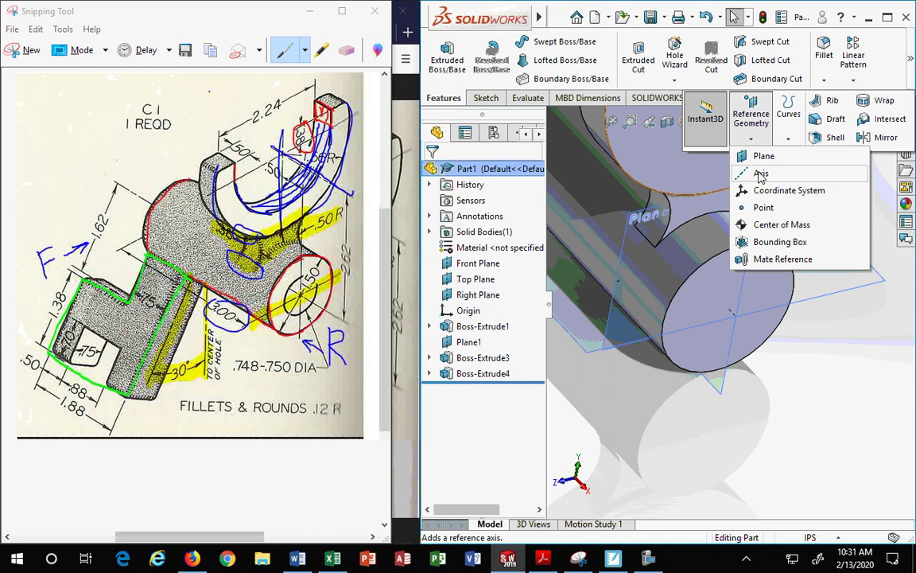
Maximize the modelling window and turn on the display of temporary axes for the cylinder and fork
left_click(887, 16)
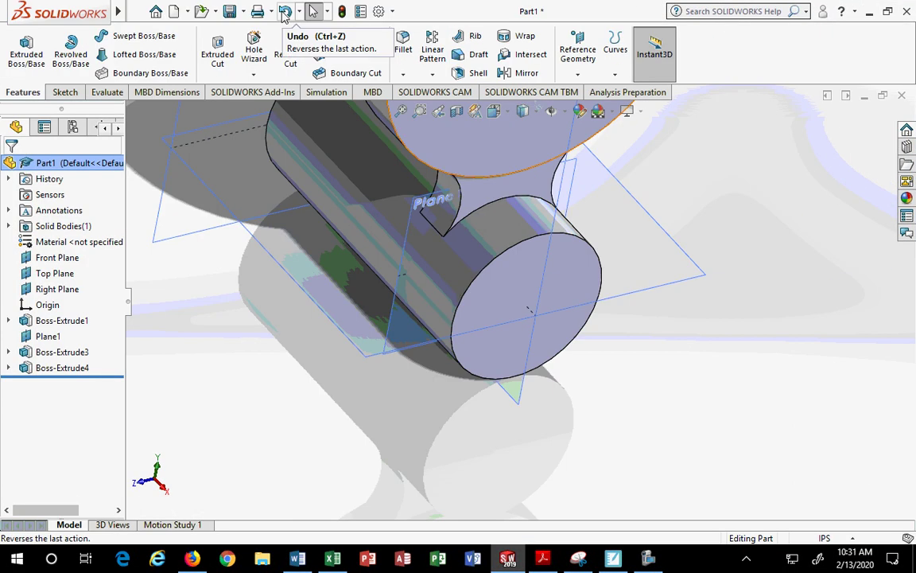
mouse_move(21, 17)
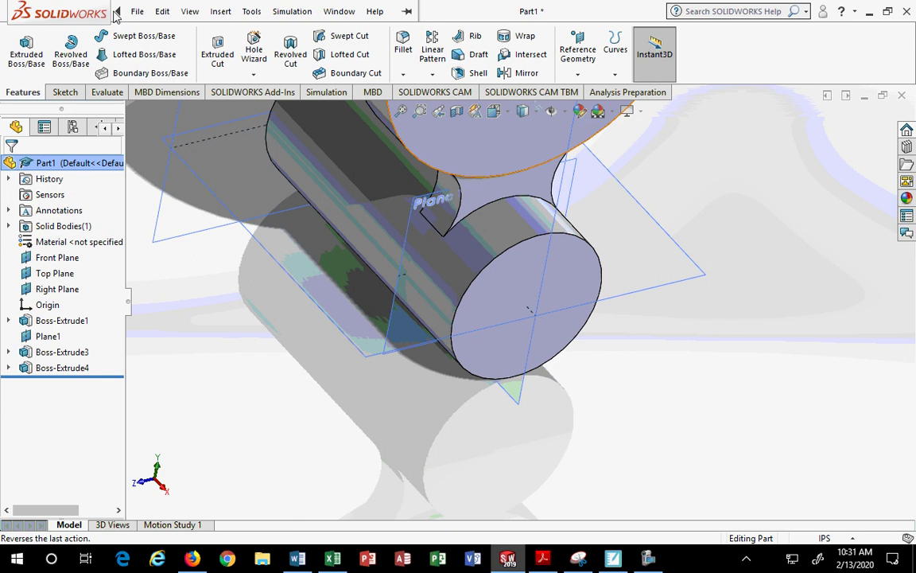
scroll(398, 244, "down", 1)
scroll(399, 243, "up", 6)
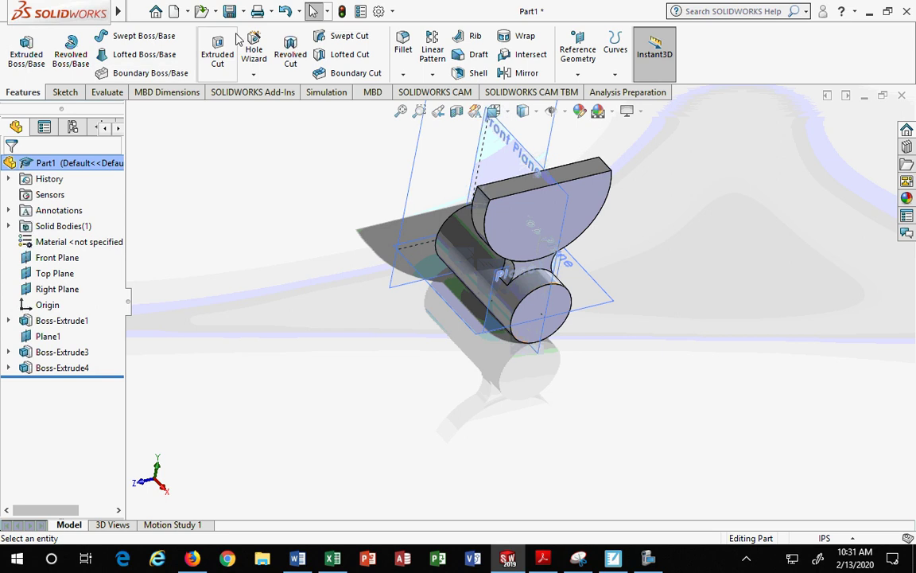
left_click(135, 13)
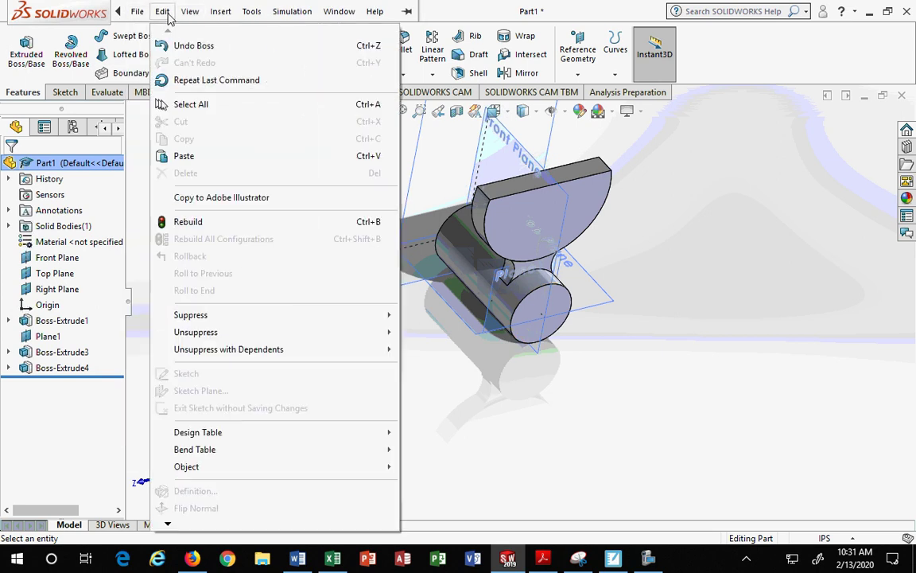
mouse_move(189, 14)
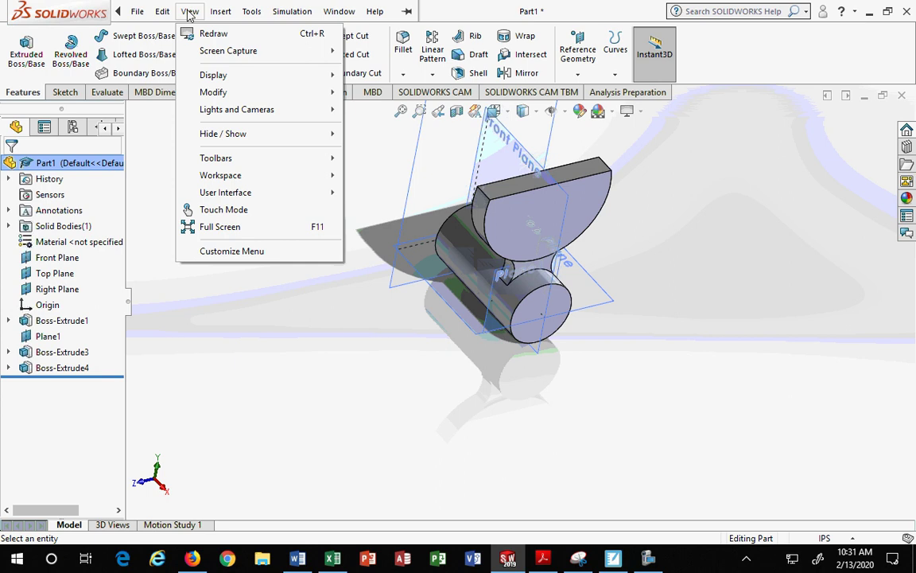
mouse_move(220, 80)
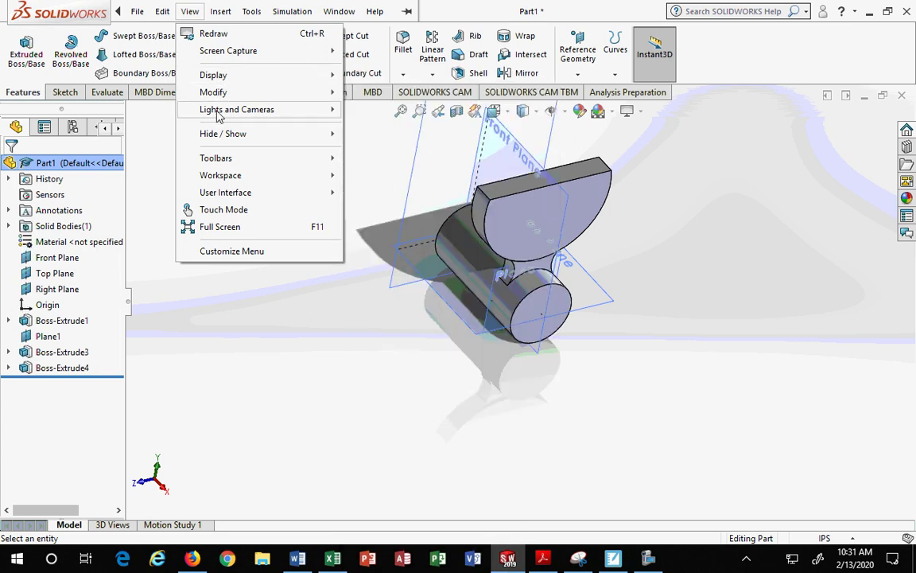
mouse_move(223, 140)
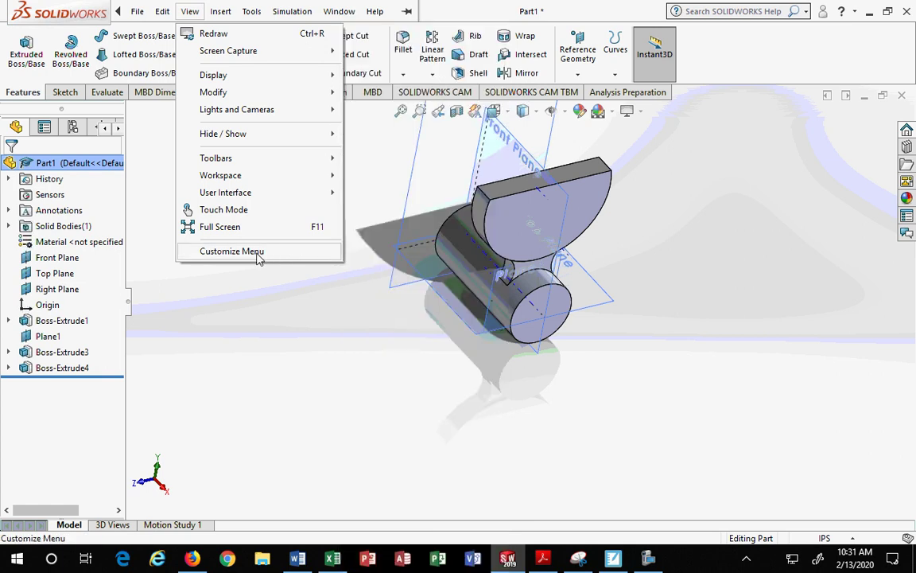
left_click(284, 291)
scroll(495, 292, "down", 1)
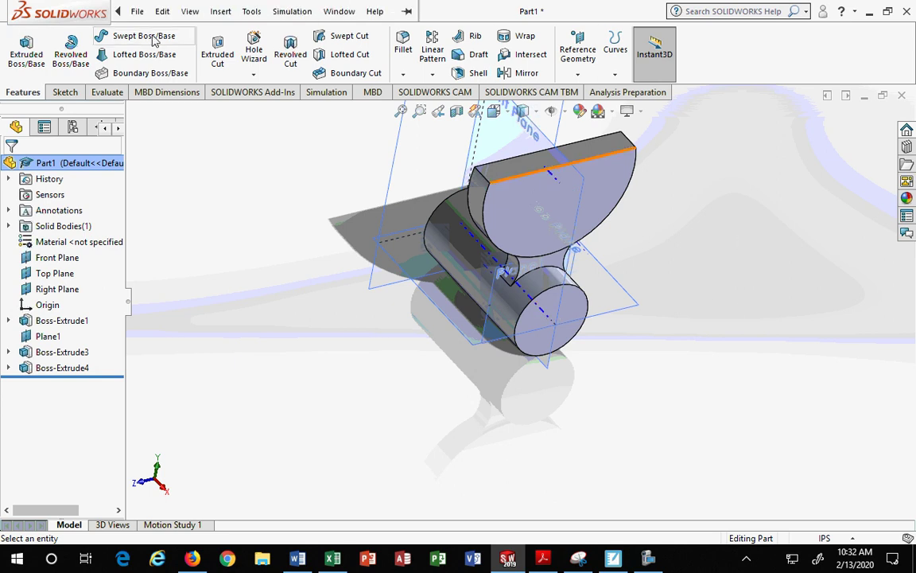
left_click(183, 13)
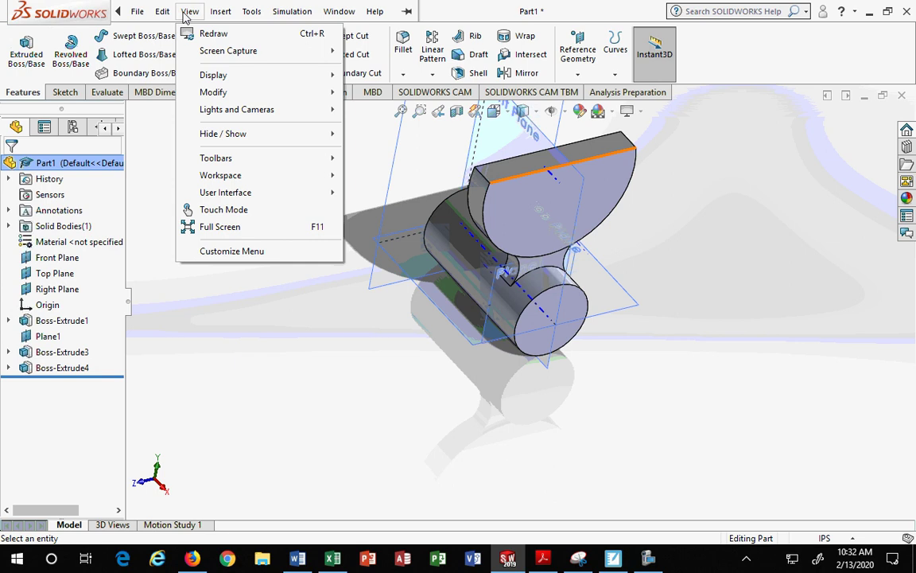
mouse_move(285, 133)
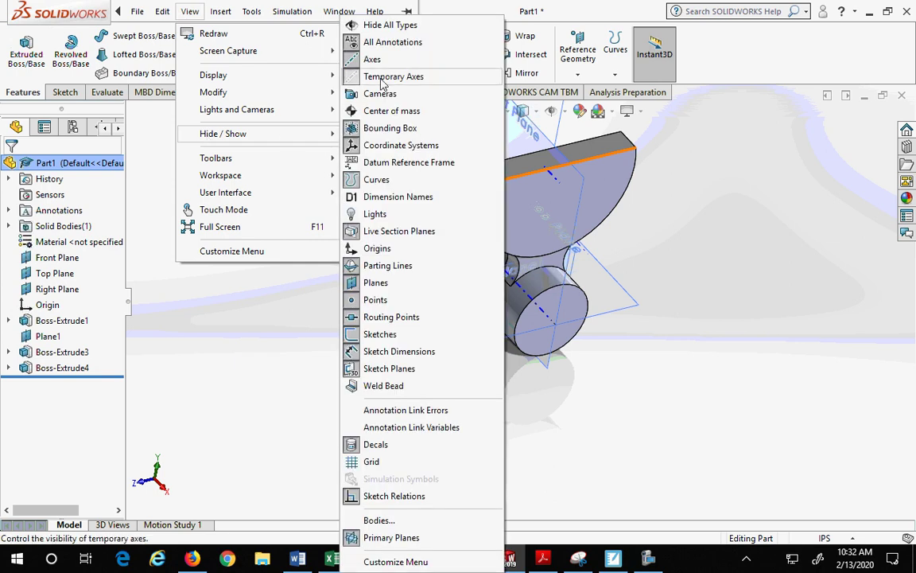
left_click(712, 287)
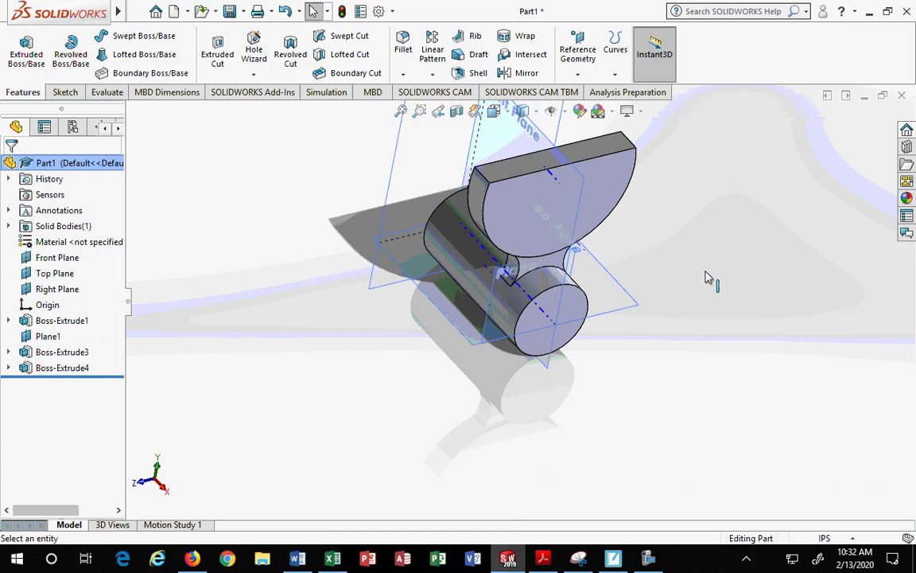
Start a reference plane from the Front Plane and the cylinder's temporary axis, viewed toward the cylinder's end
left_click(587, 56)
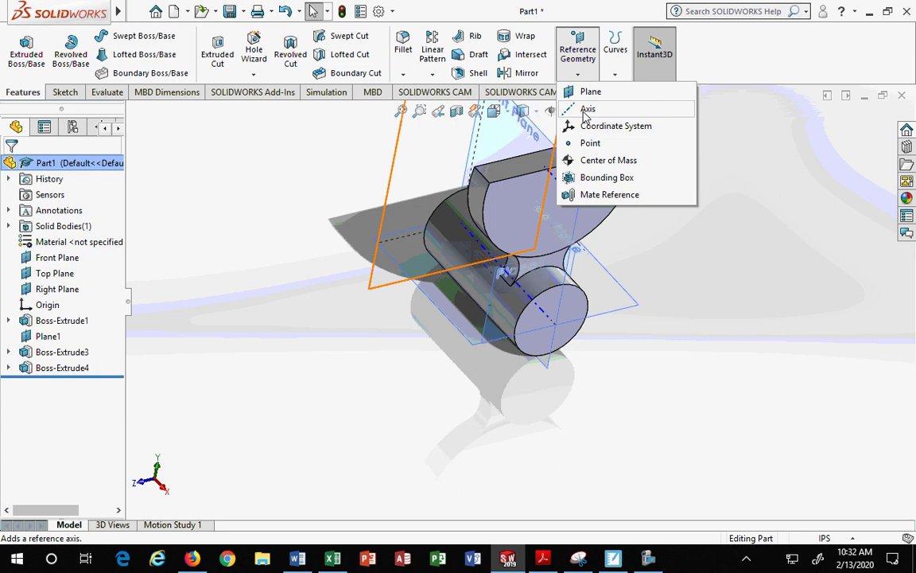
left_click(587, 92)
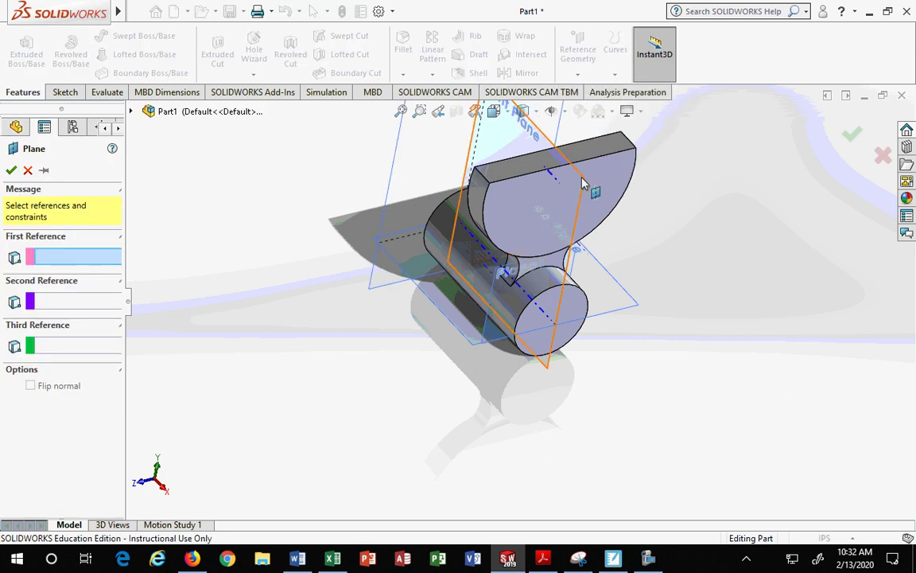
middle_click_drag(584, 188, 540, 195)
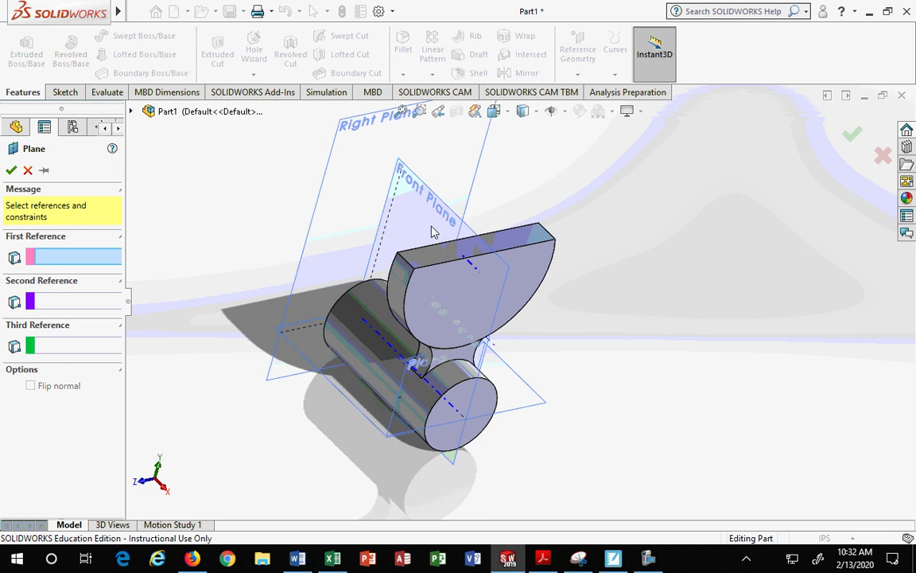
left_click(421, 210)
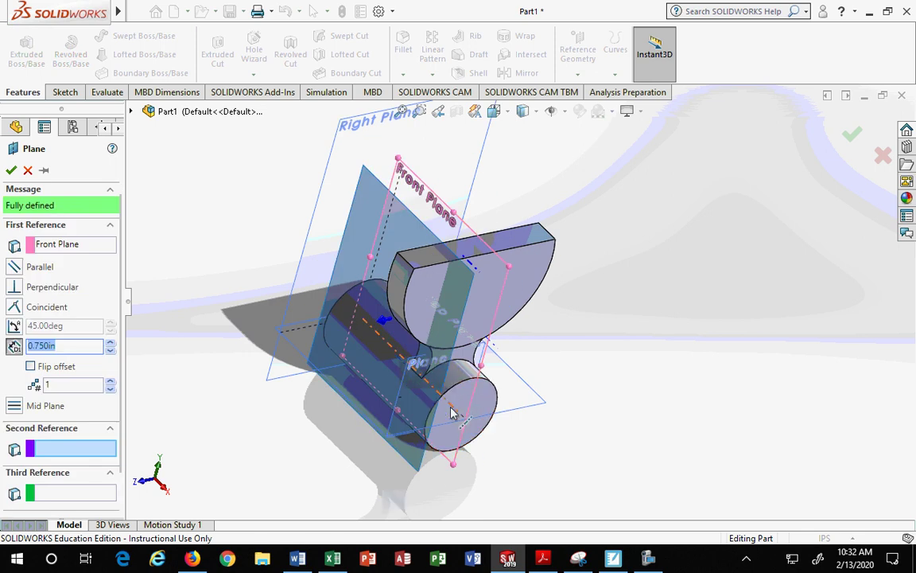
left_click(451, 413)
middle_click_drag(660, 468, 619, 362)
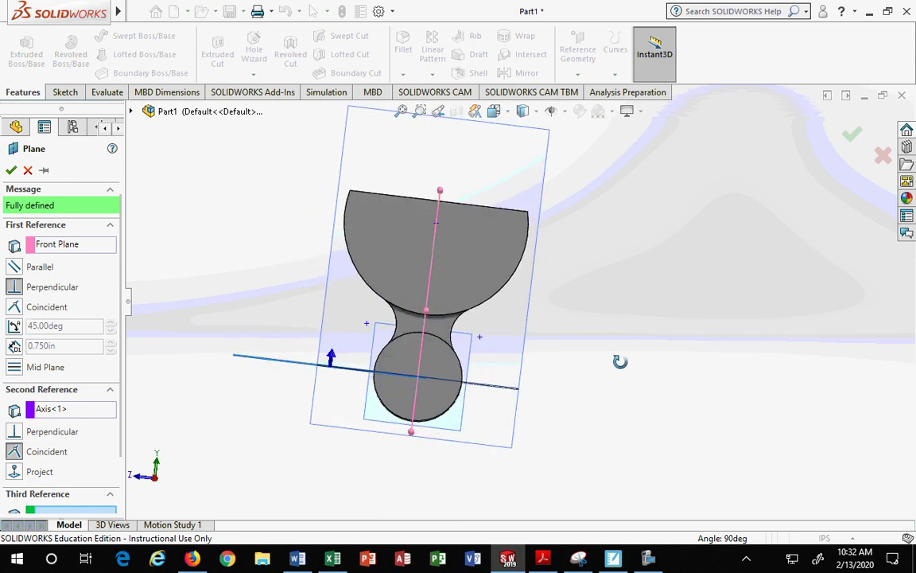
scroll(91, 382, "down", 2)
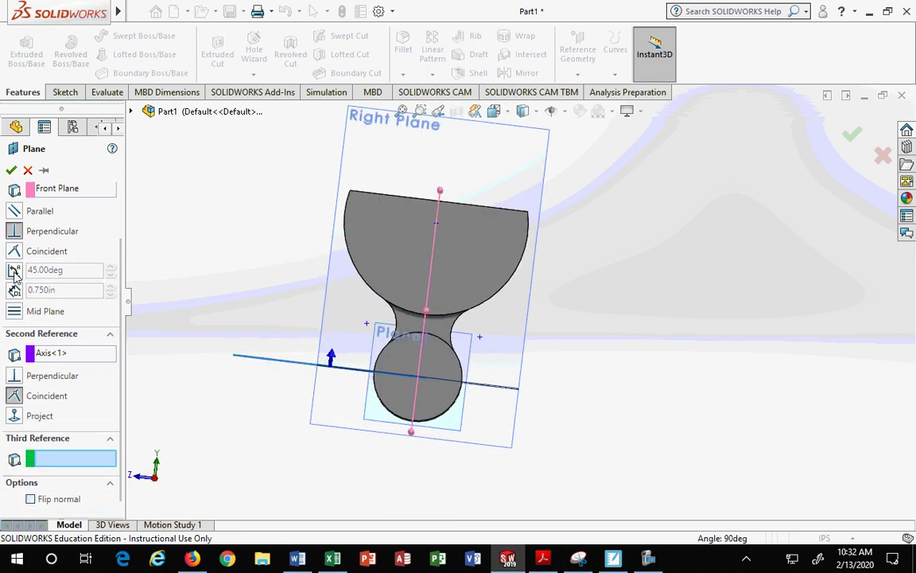
Set the new plane at 30 degrees to the Front Plane and check its preview in the Front and Right views
left_click(13, 270)
left_click_drag(68, 270, 12, 277)
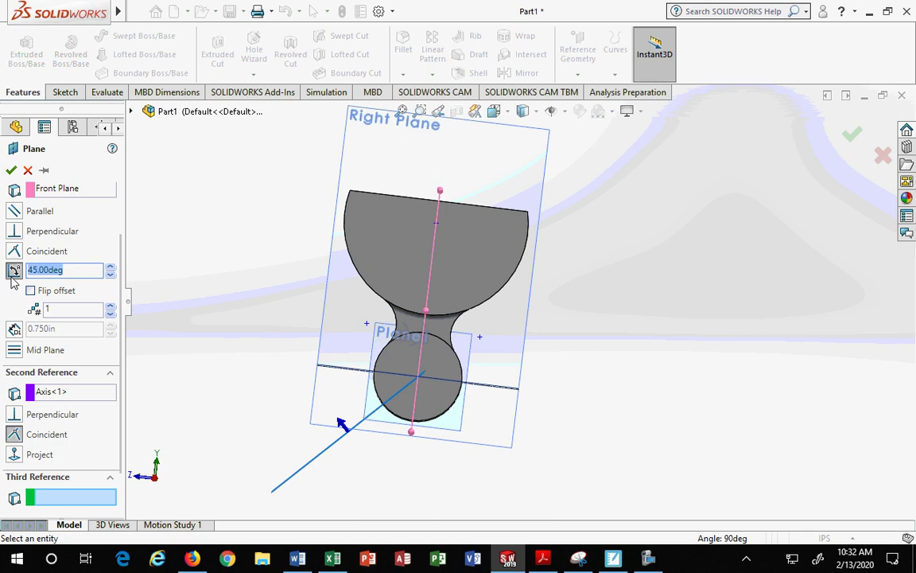
type("30")
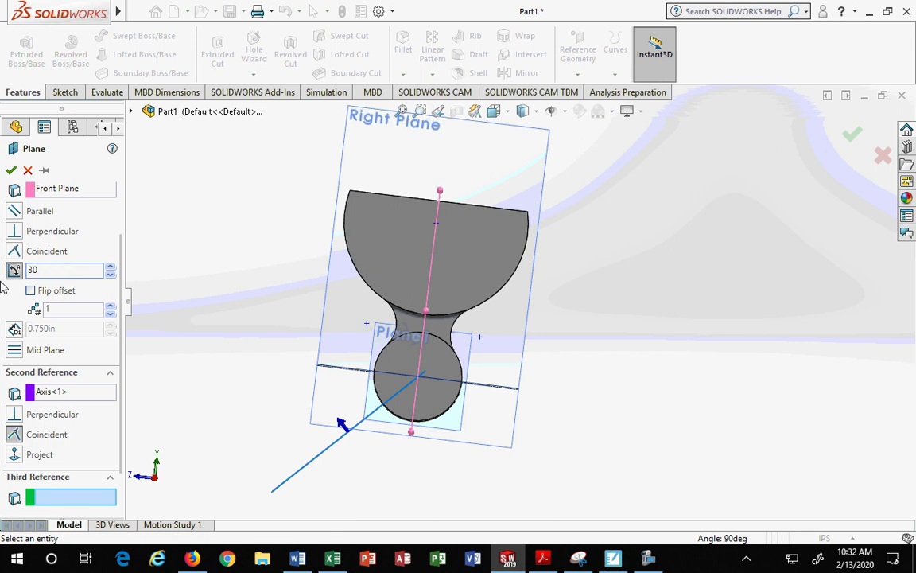
left_click(70, 312)
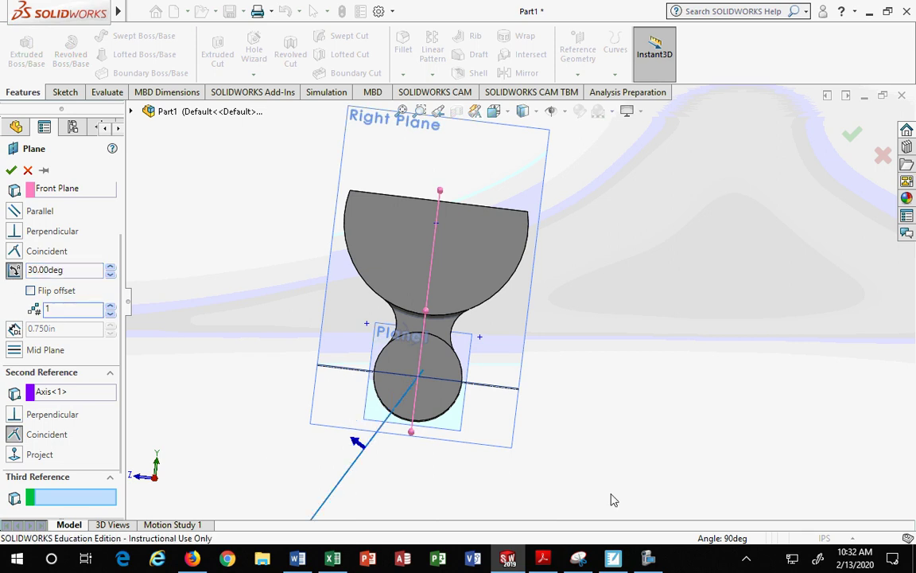
middle_click_drag(610, 499, 430, 466)
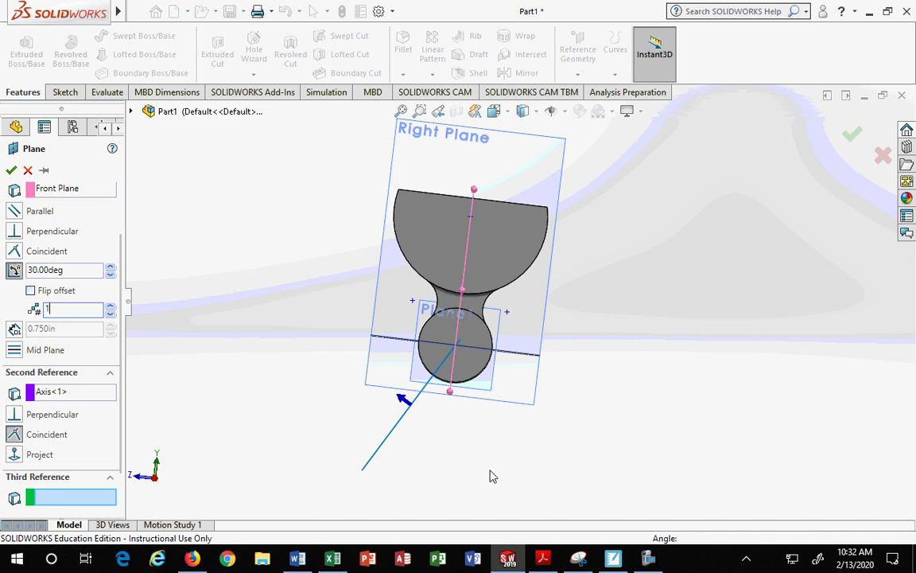
mouse_move(490, 474)
middle_mouse_down()
mouse_move(494, 450)
mouse_move(486, 468)
mouse_move(466, 468)
middle_mouse_up()
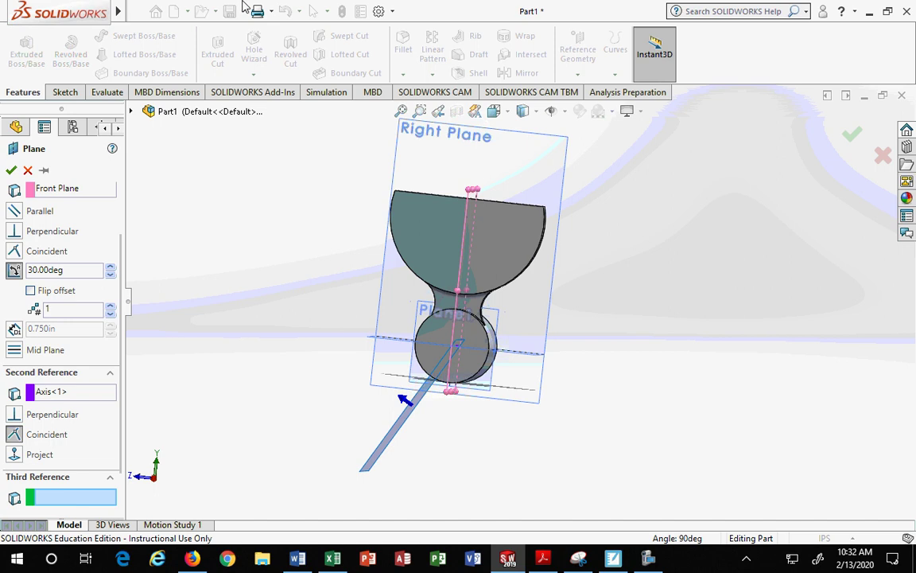
left_click(508, 111)
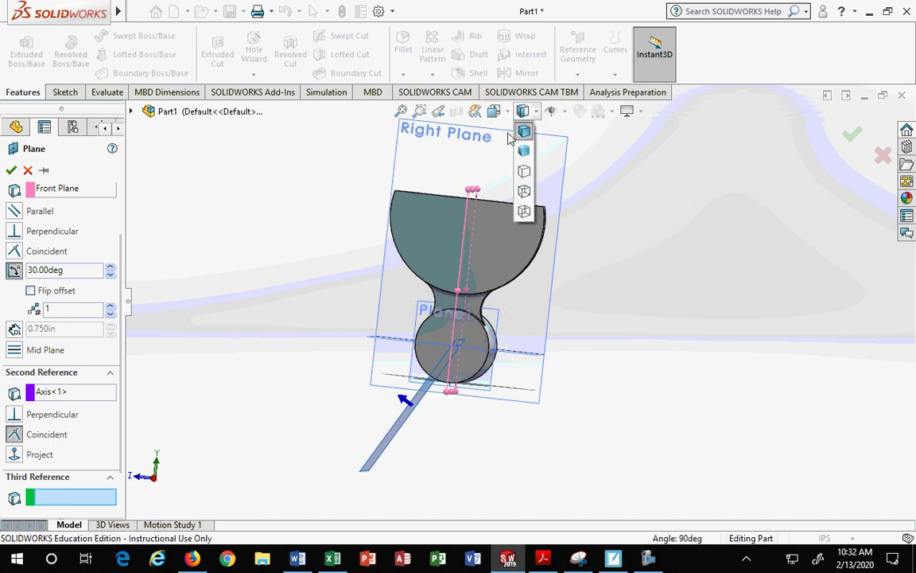
left_click(515, 172)
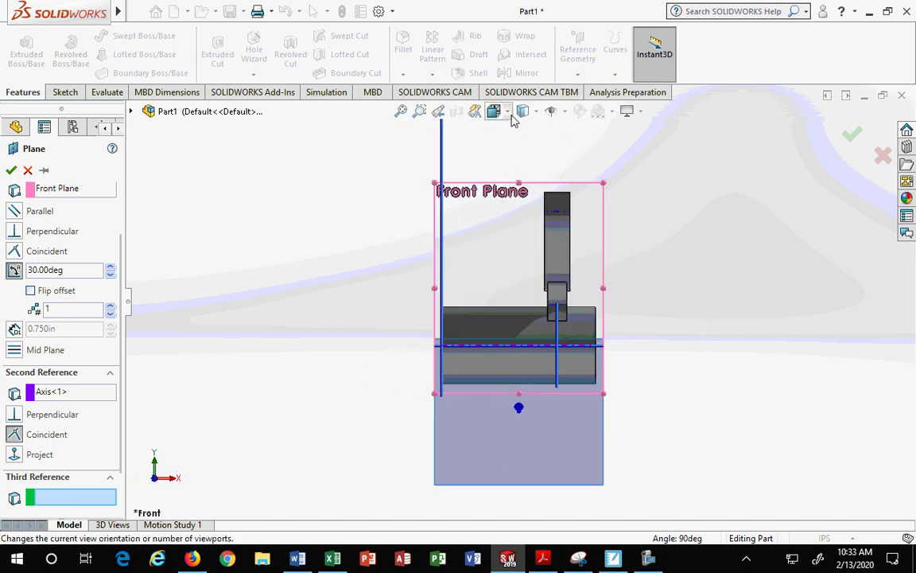
left_click(522, 111)
left_click(538, 178)
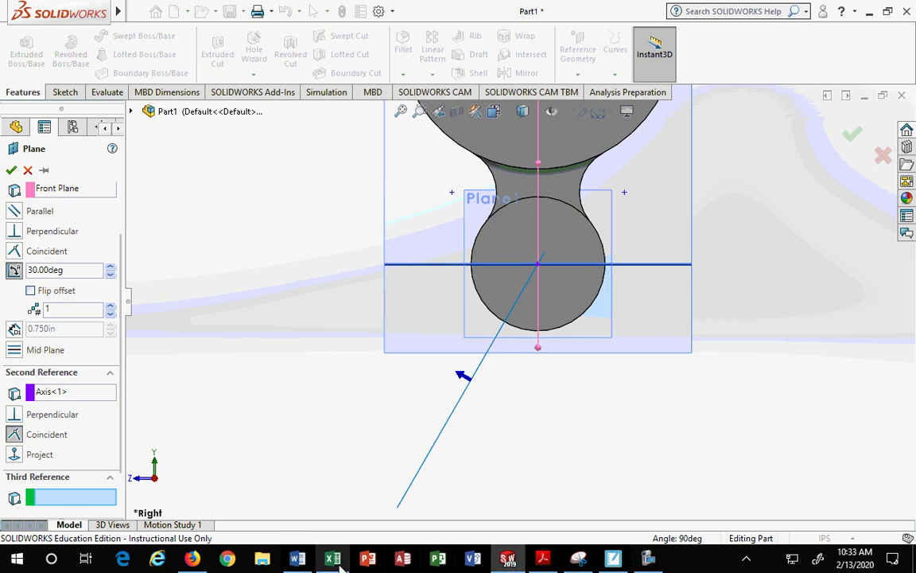
Switch to the annotated drawing in Snipping Tool and erase the yellow highlight along the angled arm's edge and the 30° dimension
left_click(191, 559)
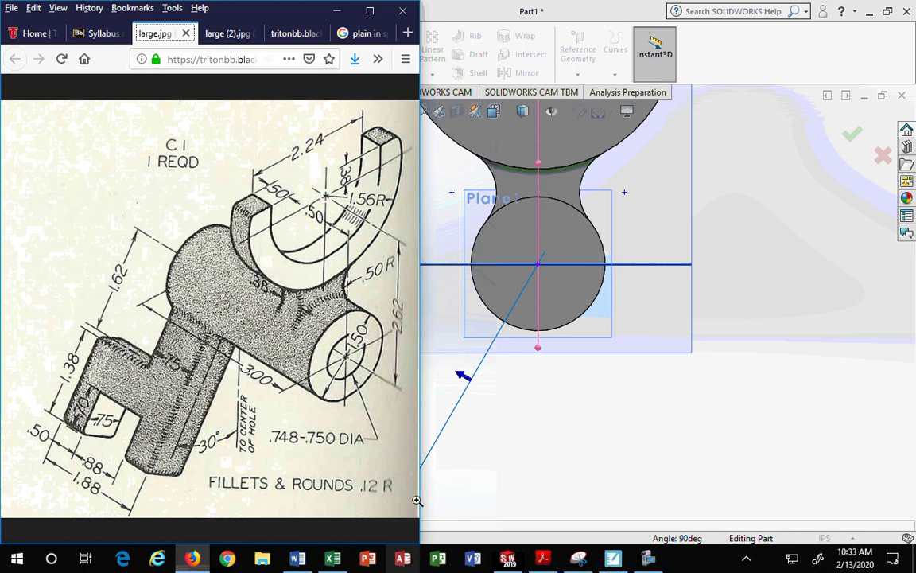
left_click(336, 11)
left_click(578, 559)
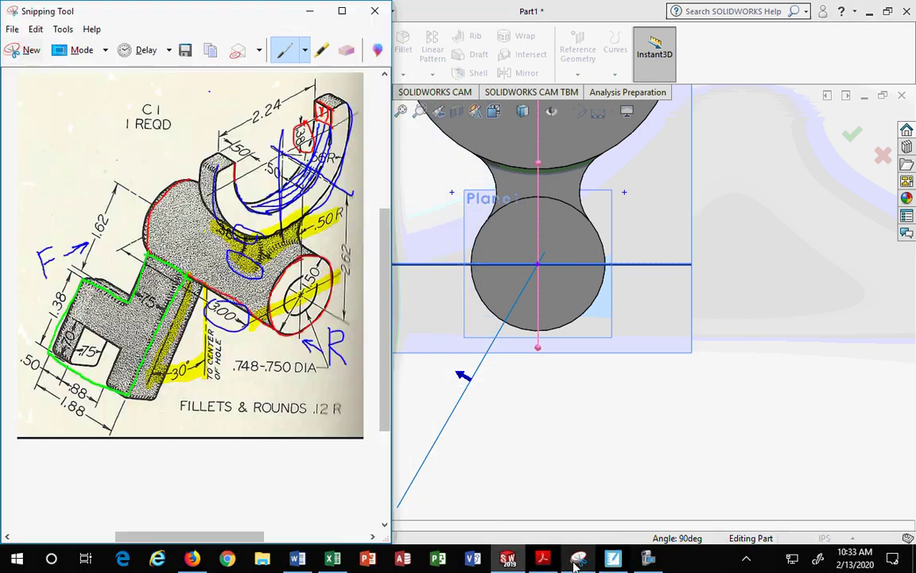
left_click(347, 50)
left_click_drag(194, 324, 158, 385)
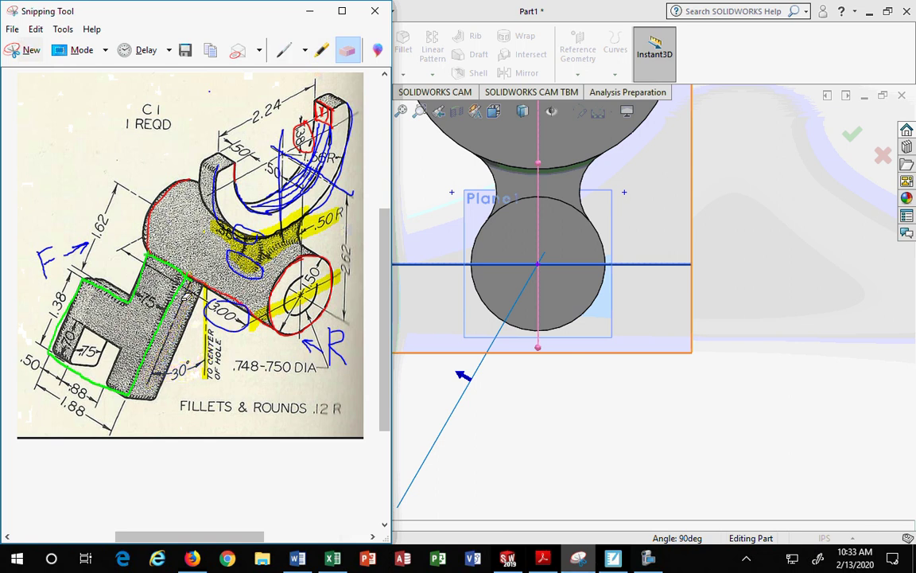
Erase the markings around the 3.00 dimension and the arm's green outline, then highlight the vertical hole-center line and the 30° dimension in yellow
left_click_drag(195, 292, 213, 311)
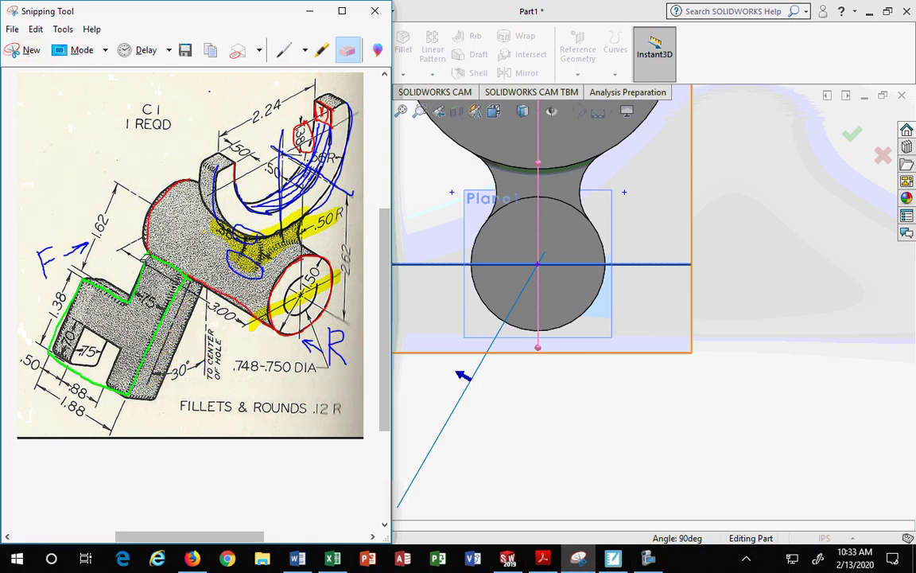
left_click_drag(141, 270, 104, 294)
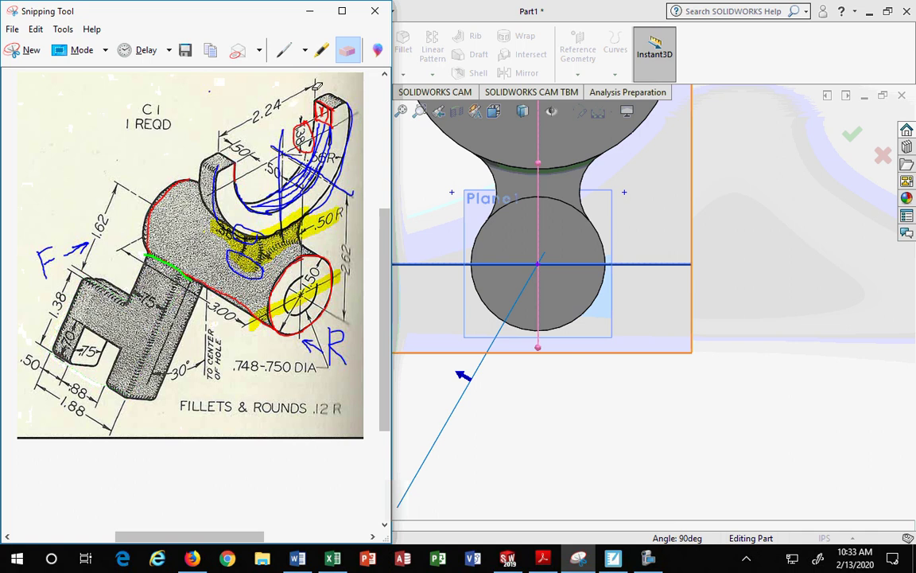
left_click(284, 50)
left_click(322, 50)
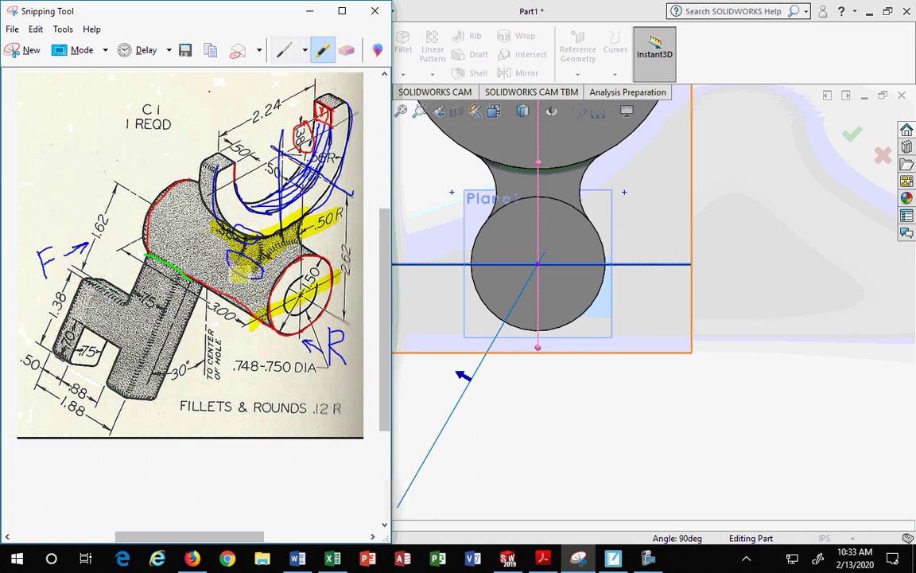
mouse_move(208, 284)
left_mouse_down()
mouse_move(210, 380)
mouse_move(204, 266)
mouse_move(202, 363)
mouse_move(204, 275)
left_mouse_up()
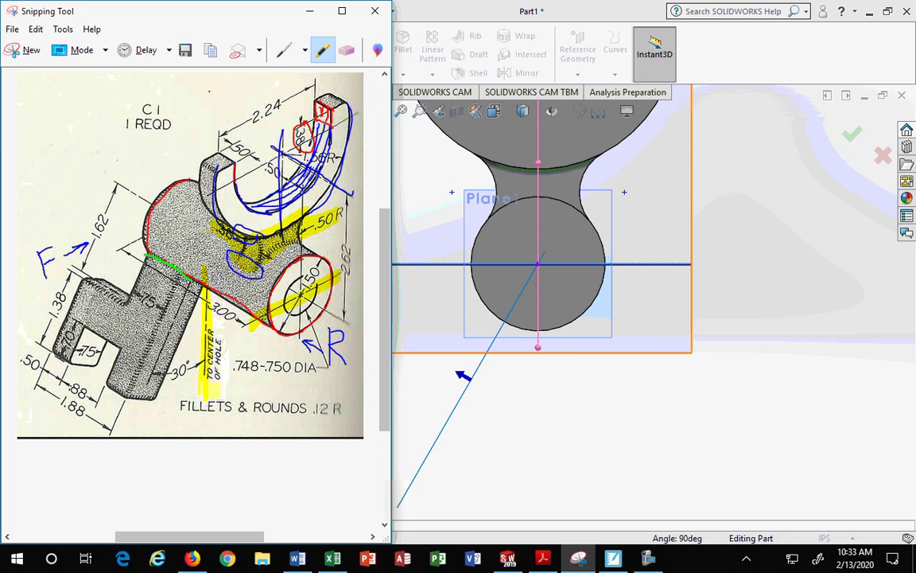
left_click_drag(200, 367, 147, 374)
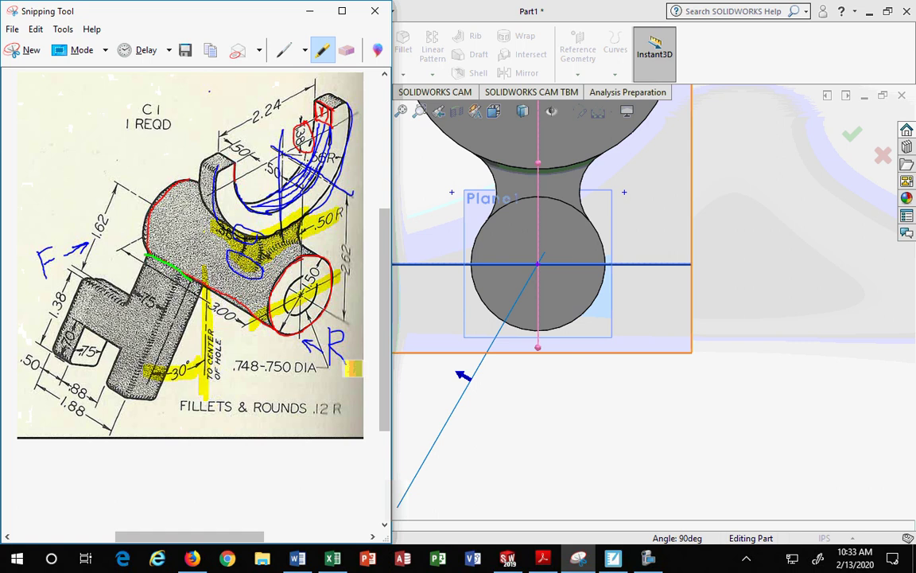
Switch to SOLIDWORKS and dock its window beside the annotated drawing so both are visible
left_click(535, 321)
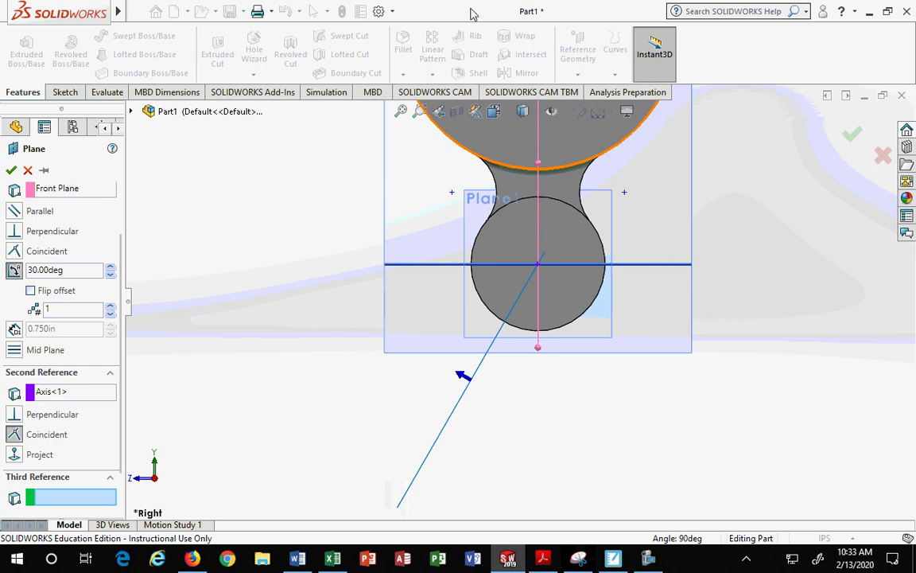
mouse_move(427, 12)
left_mouse_down()
mouse_move(716, 139)
mouse_move(715, 157)
left_mouse_up()
left_click_drag(800, 143, 915, 140)
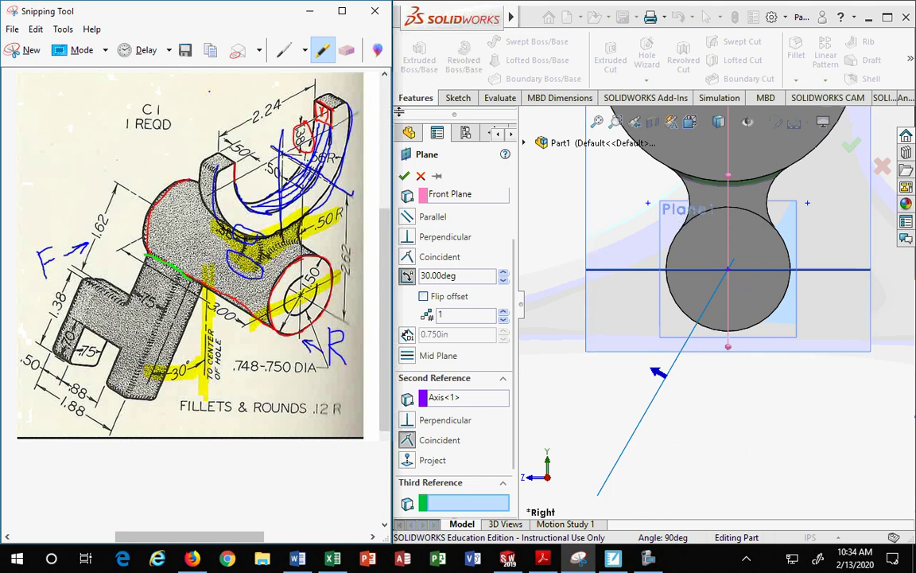
Accept the 30-degree reference plane and start a new sketch on it
left_click(404, 175)
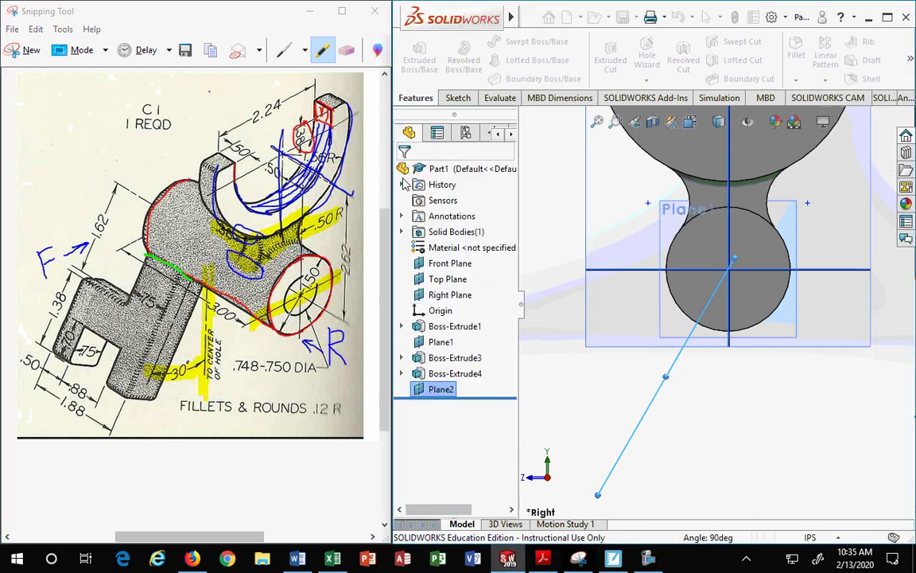
middle_click_drag(824, 483, 844, 475)
key("f")
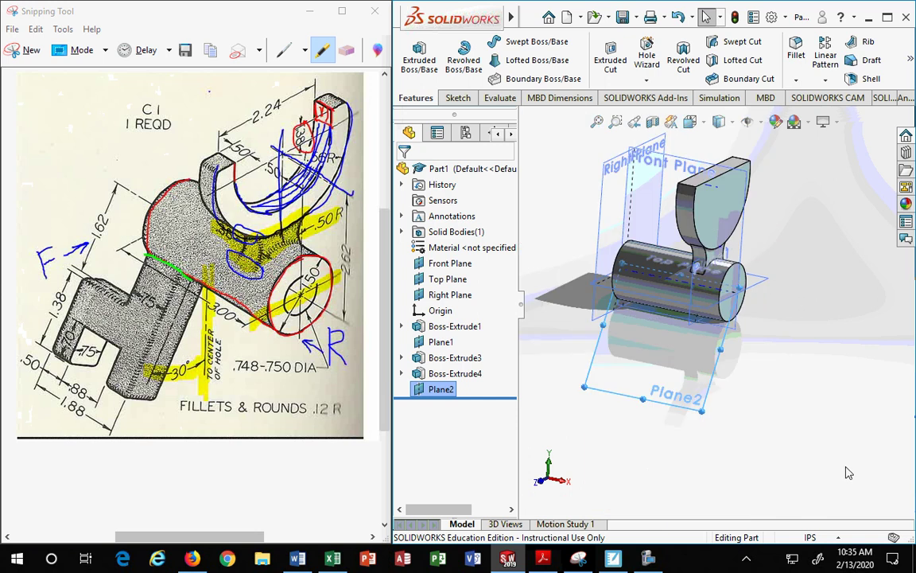
left_click(611, 393)
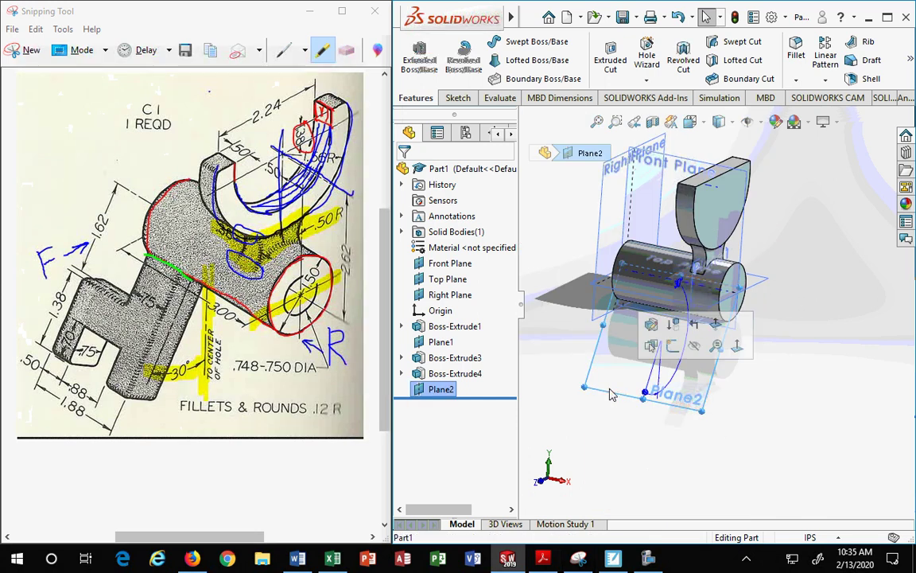
left_click(672, 345)
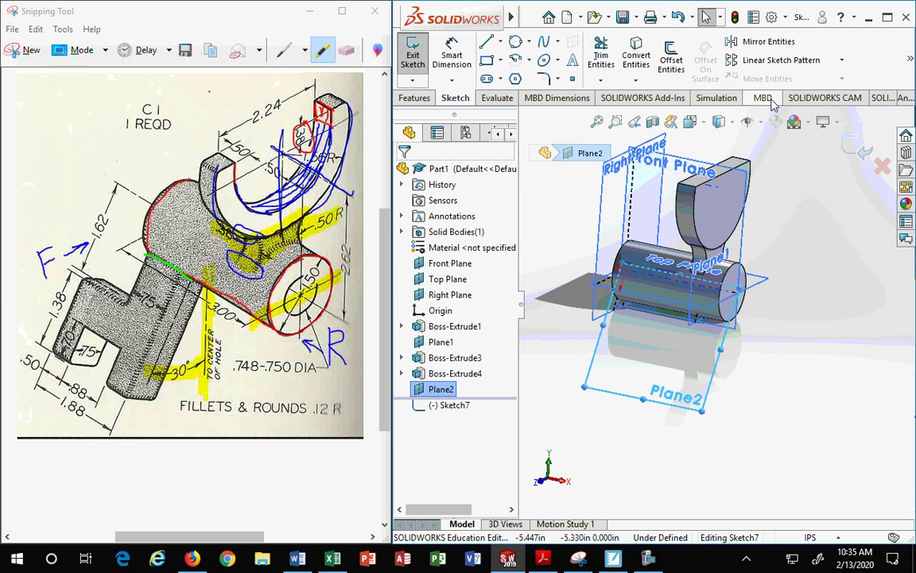
Examine the model in front and right views, and orient the view normal to Plane2 for sketching
left_click(705, 124)
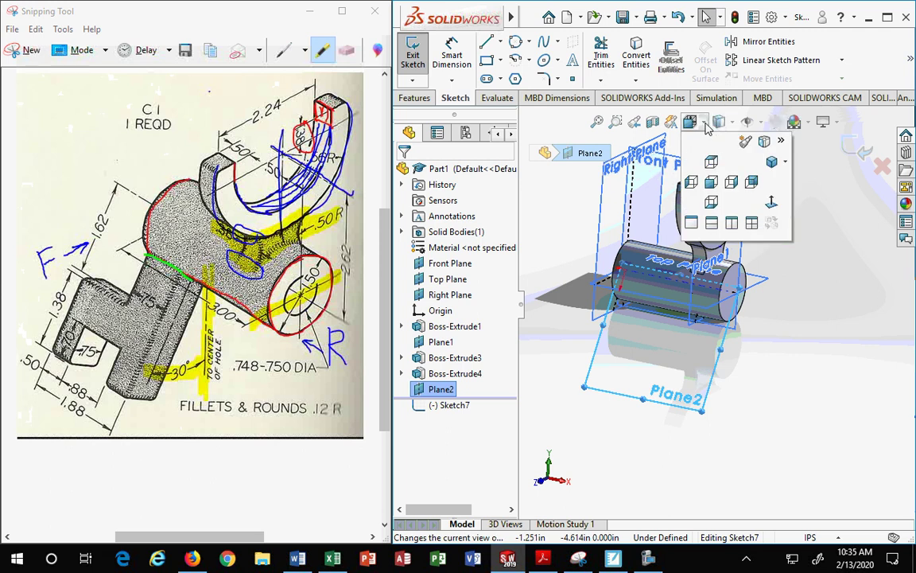
left_click(713, 183)
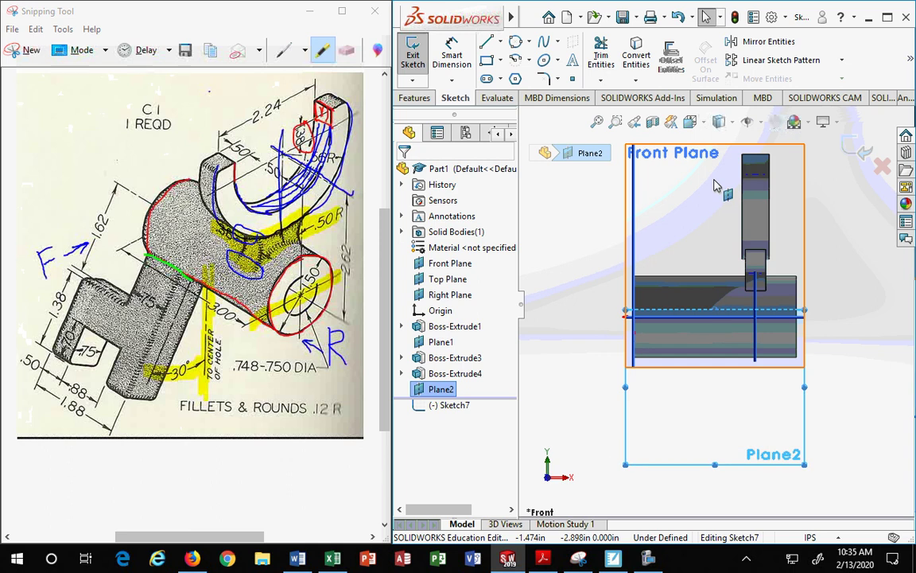
left_click(703, 122)
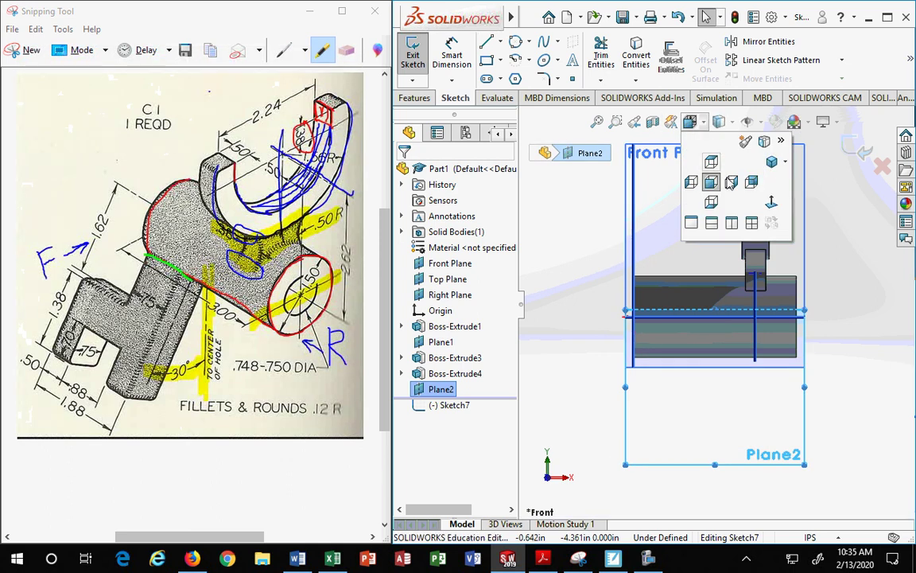
left_click(732, 183)
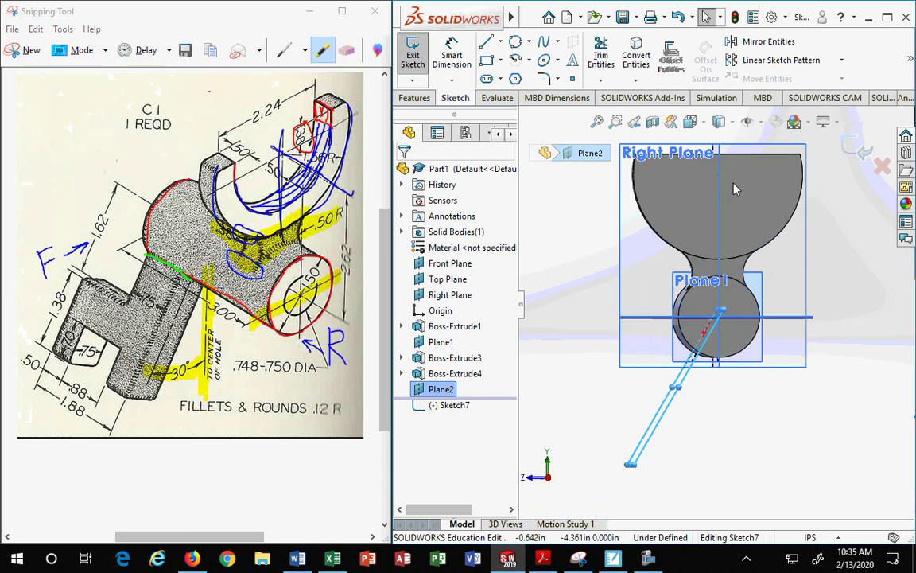
left_click(707, 122)
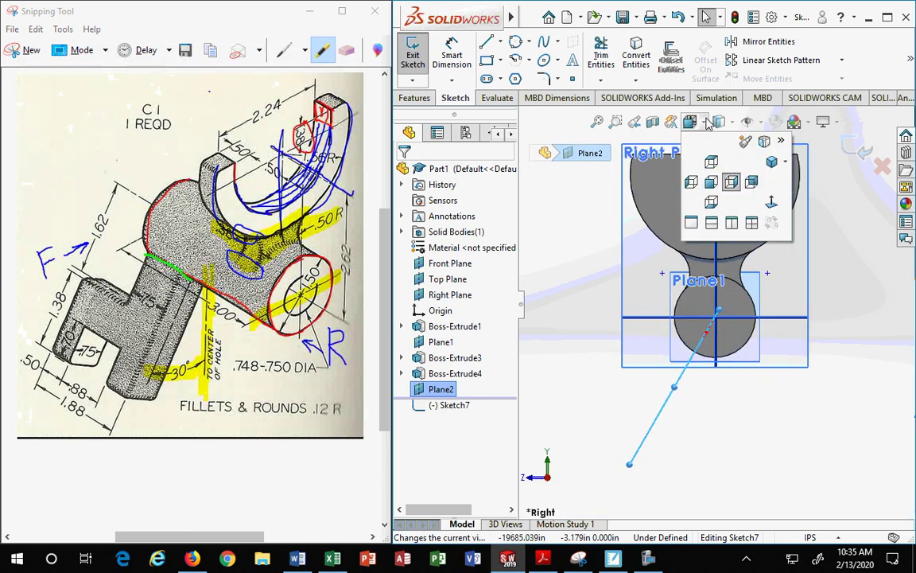
left_click(771, 202)
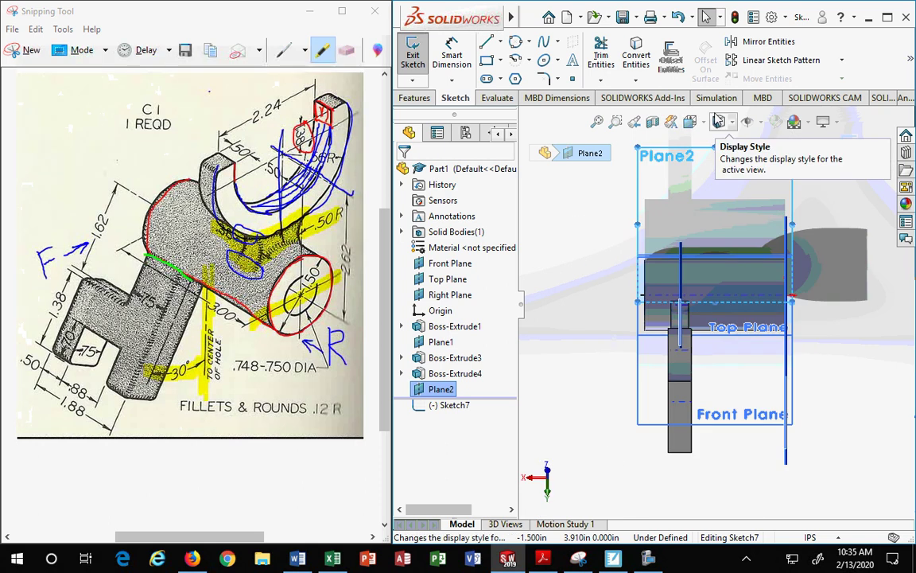
left_click(689, 122)
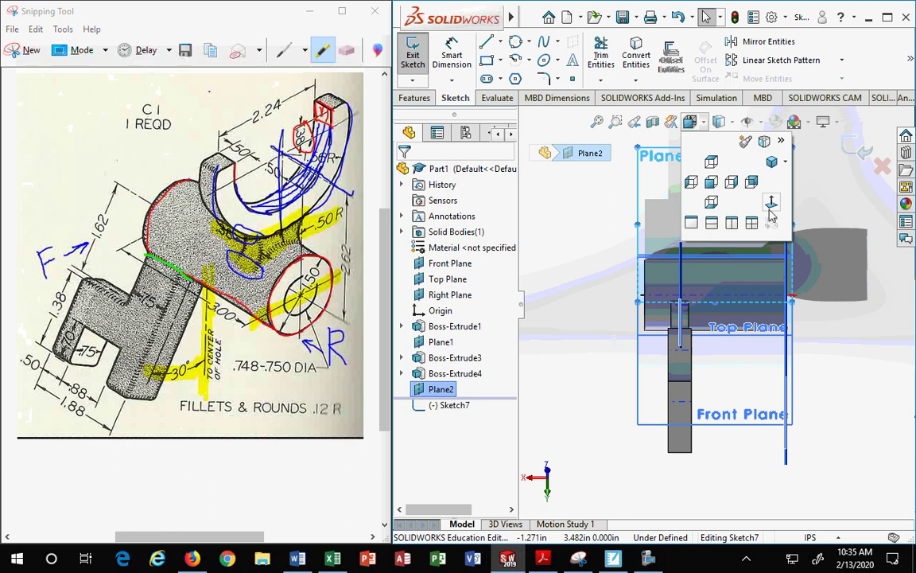
left_click(770, 205)
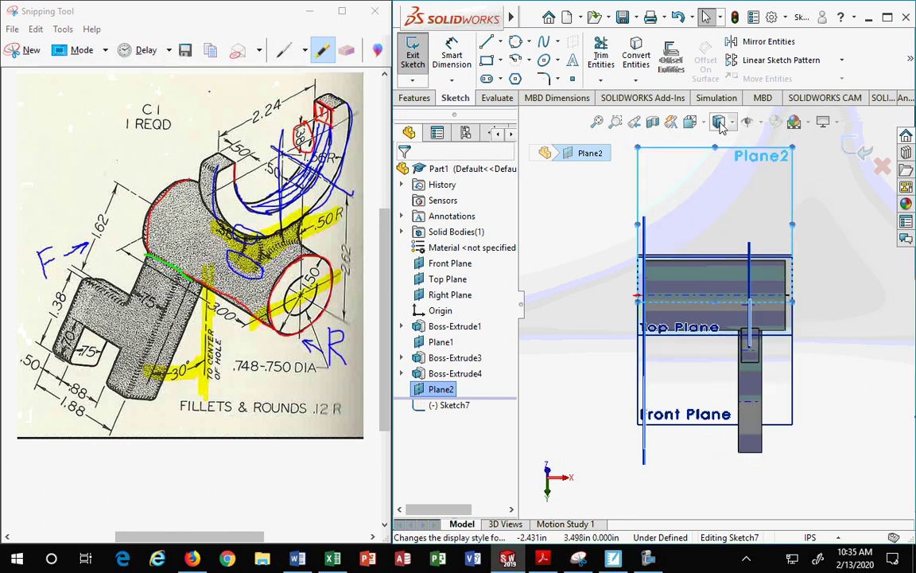
left_click(690, 122)
left_click(776, 211)
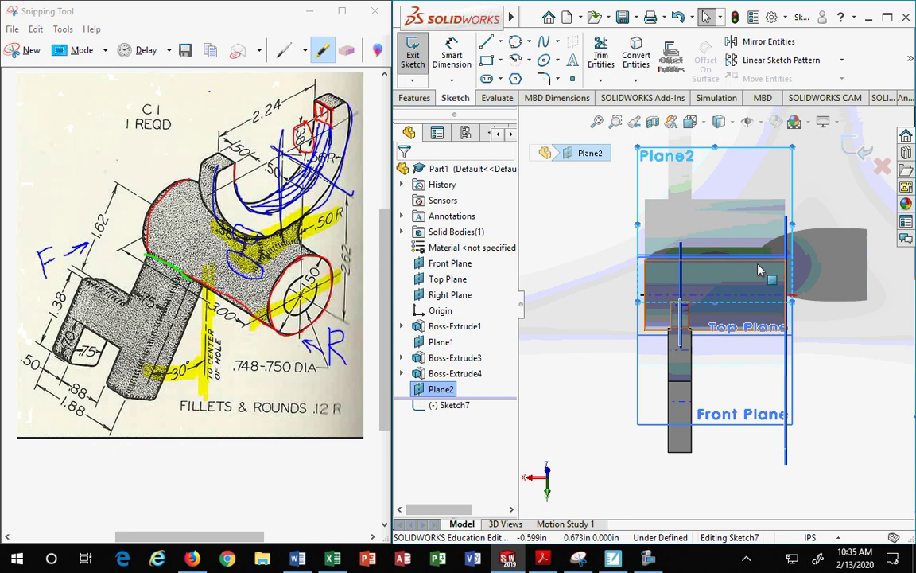
left_click(702, 125)
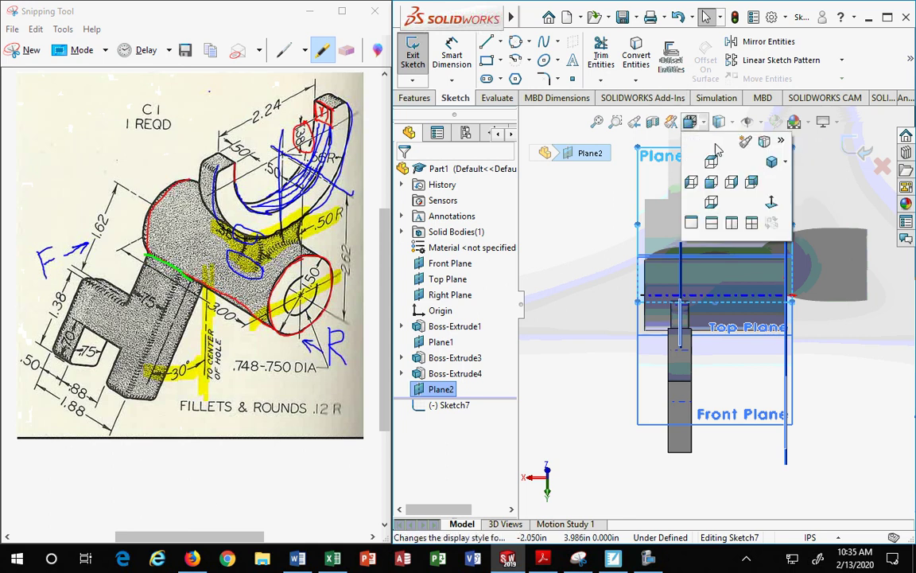
left_click(770, 208)
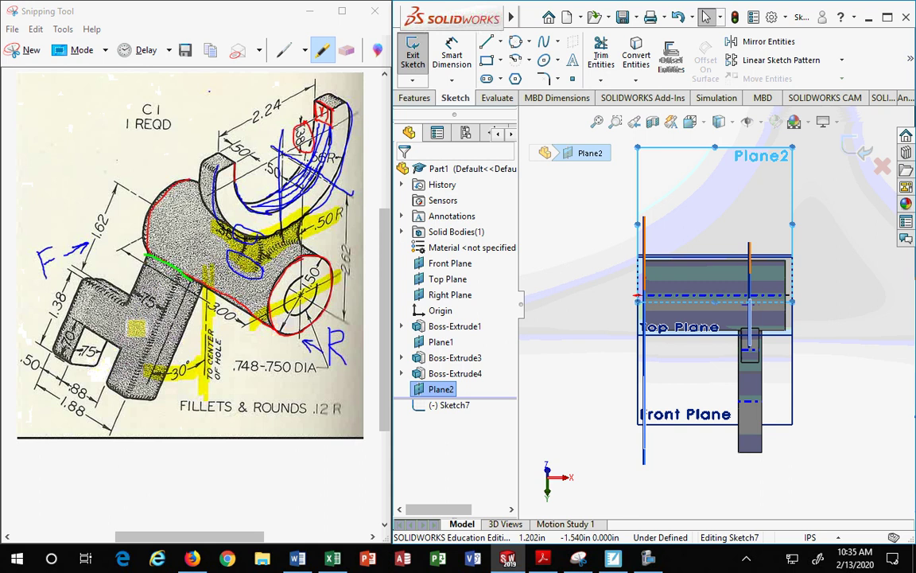
left_click(621, 247)
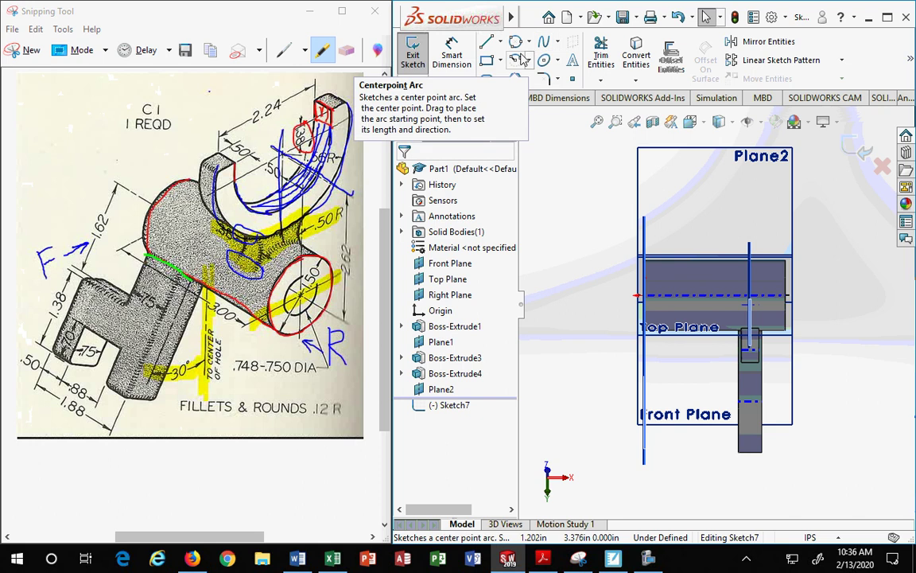
Sketch a closed, notched L-shaped line profile on Plane2, starting at the origin with a vertical side about 2.23 in long and ending on the cylinder axis
left_click(487, 41)
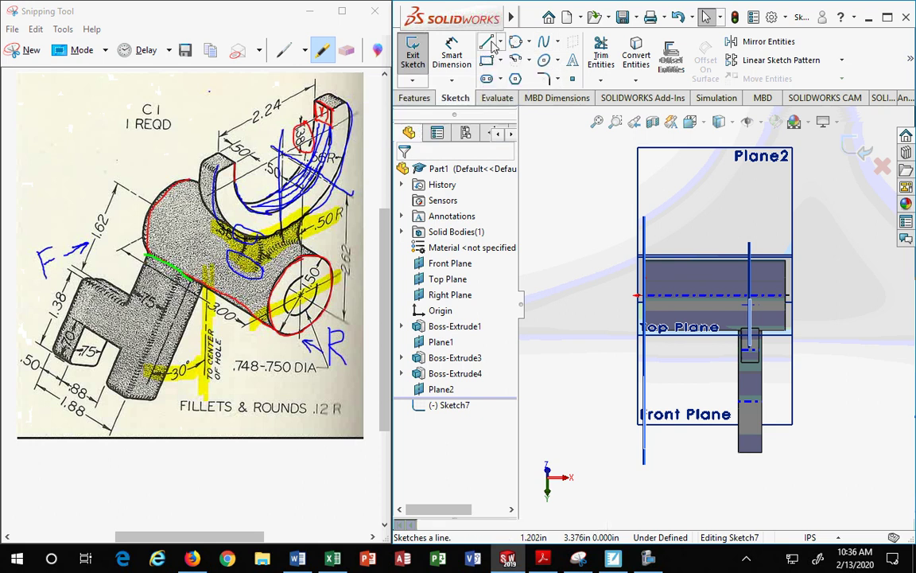
left_click(644, 296)
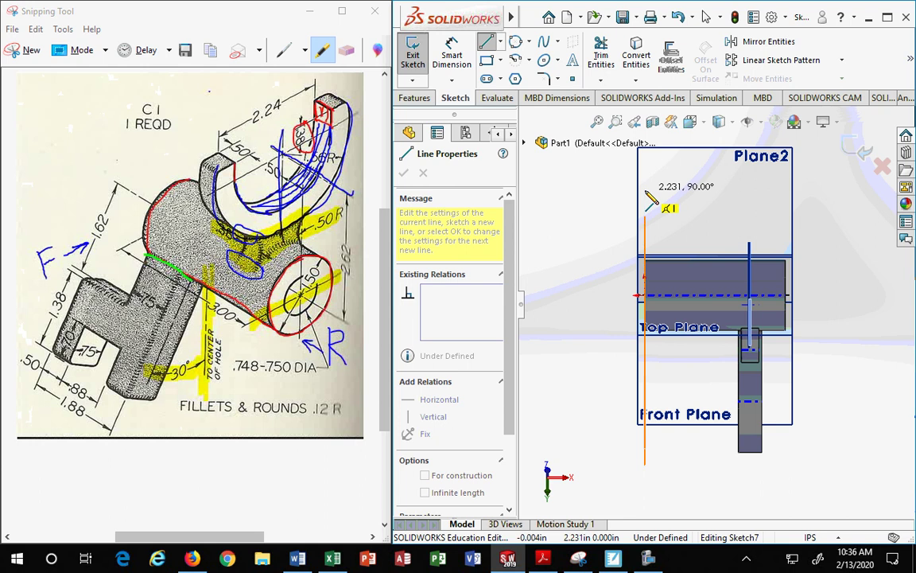
left_click(644, 191)
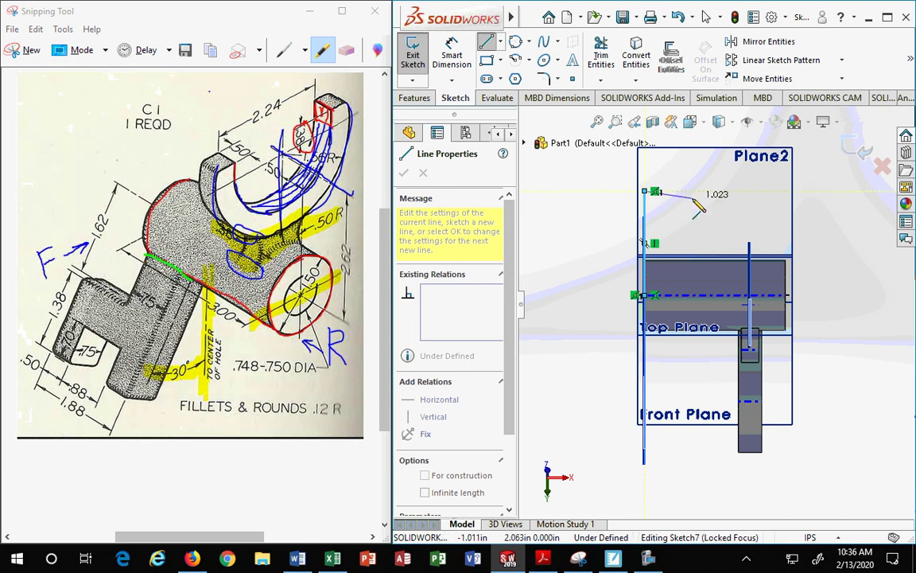
left_click(569, 191)
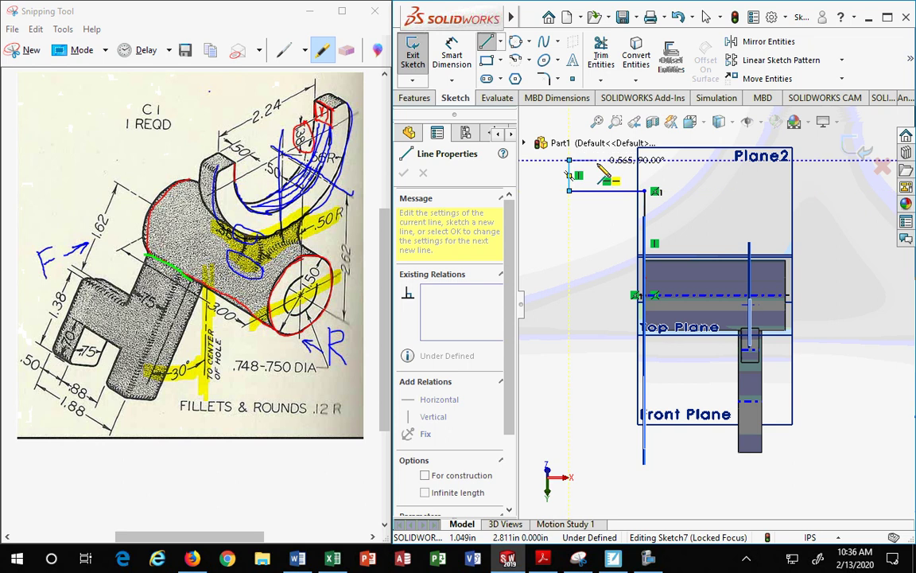
left_click(569, 174)
left_click(598, 173)
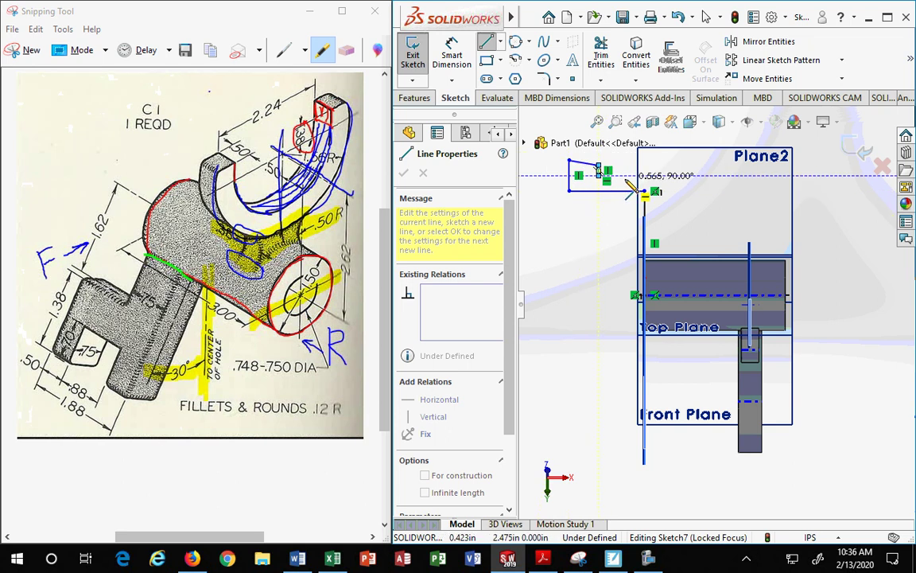
left_click(625, 175)
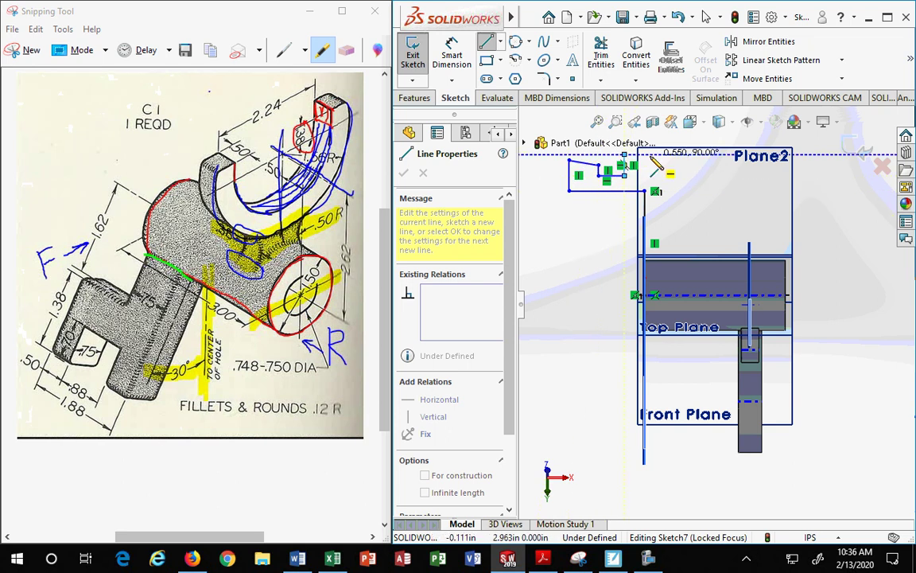
left_click(690, 155)
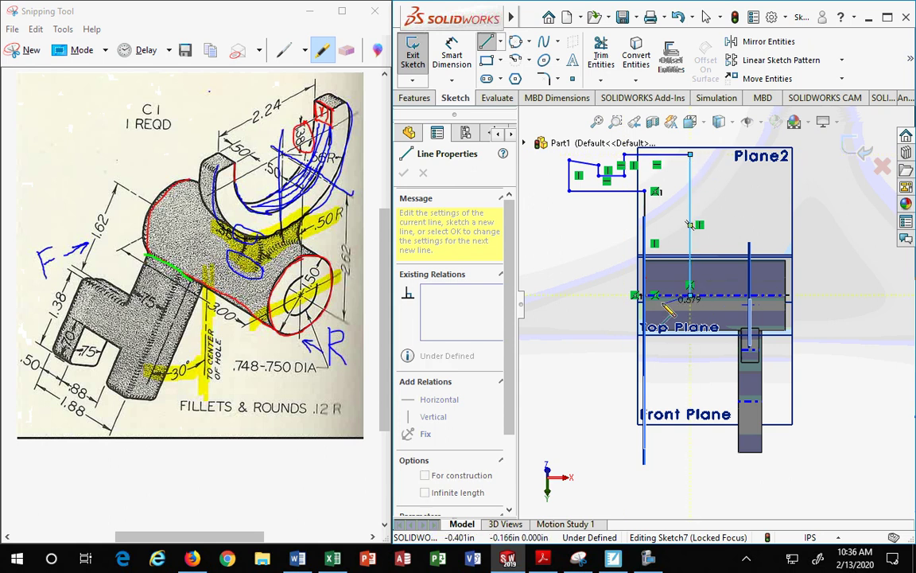
left_click(690, 296)
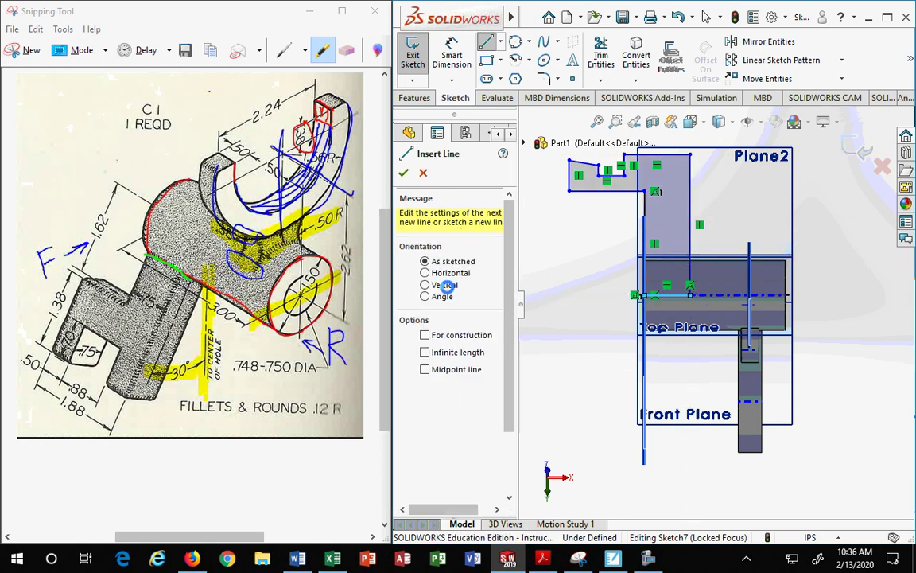
key("Escape")
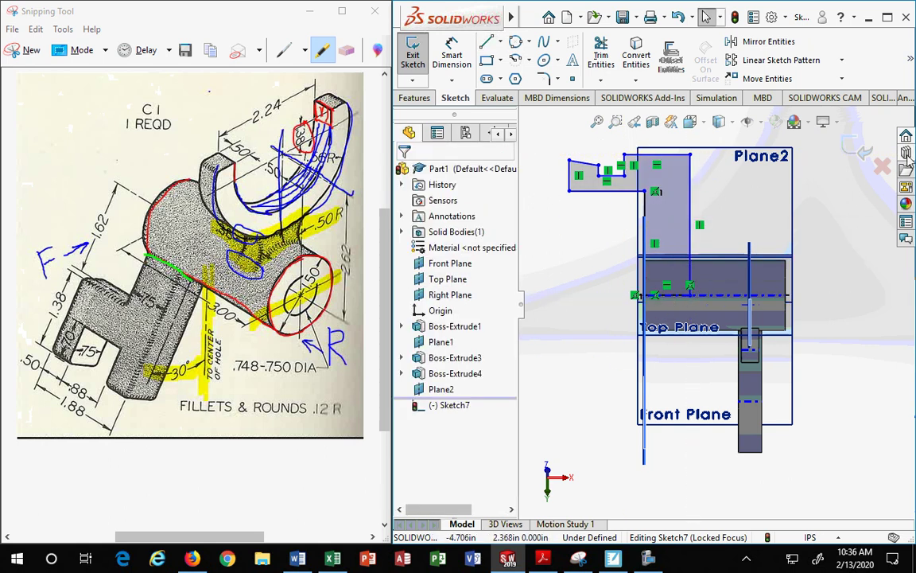
Examine the sketched profile in isometric view, close up on its notched end
left_click(703, 123)
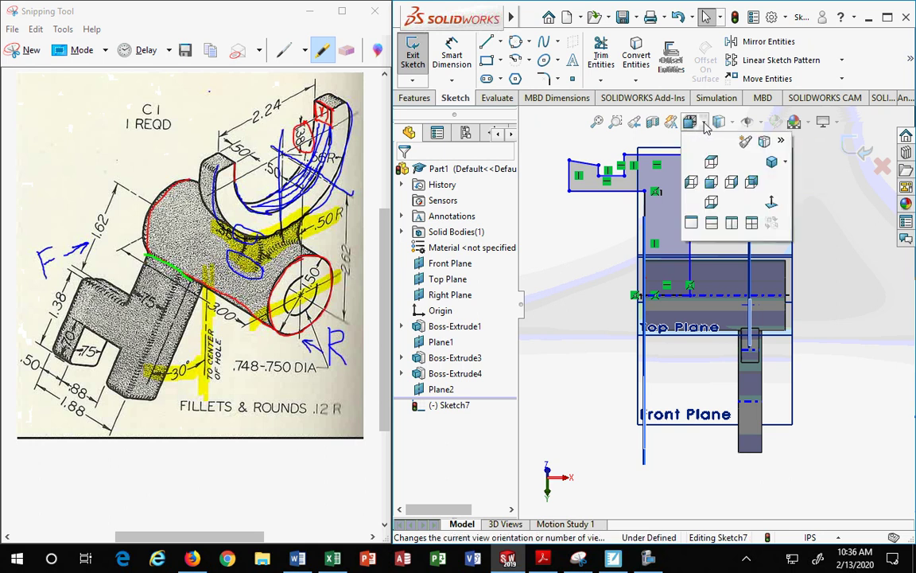
left_click(771, 165)
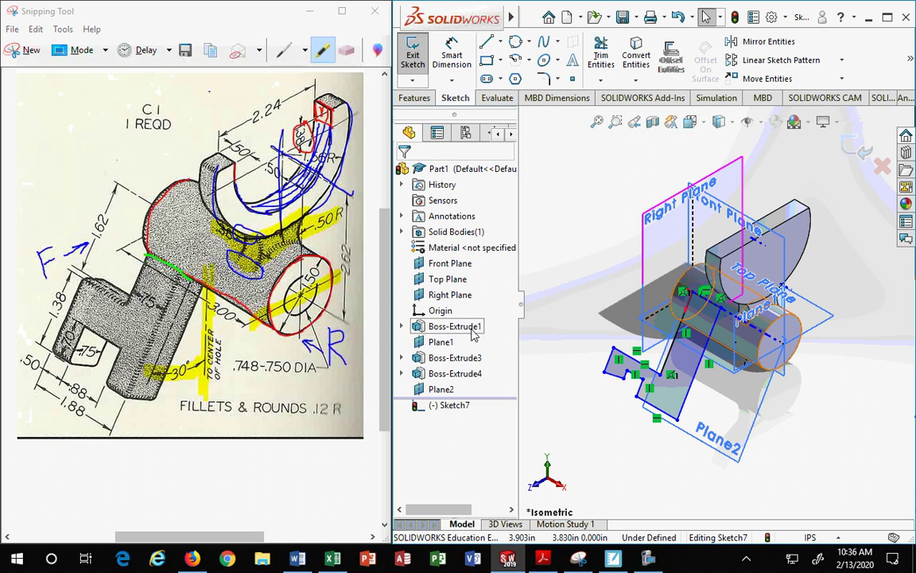
left_click(690, 122)
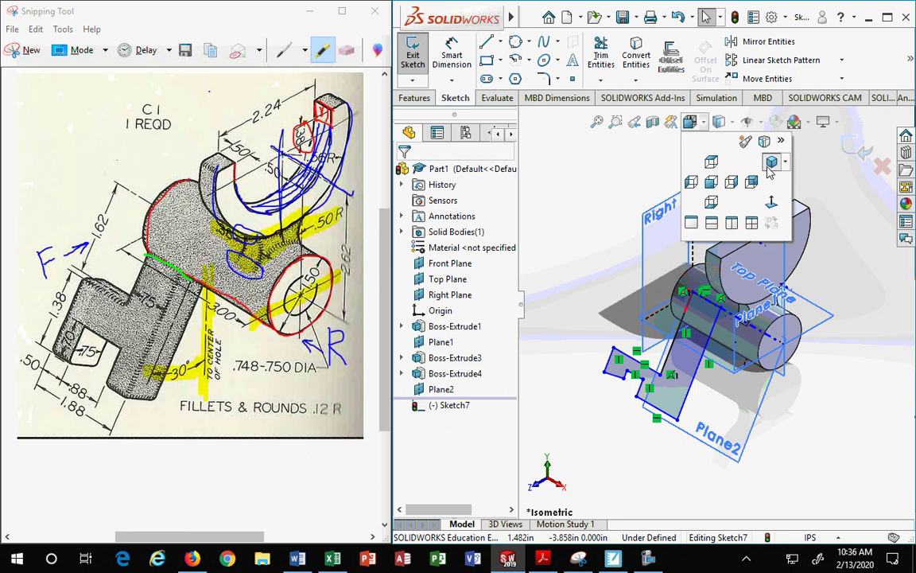
left_click(772, 164)
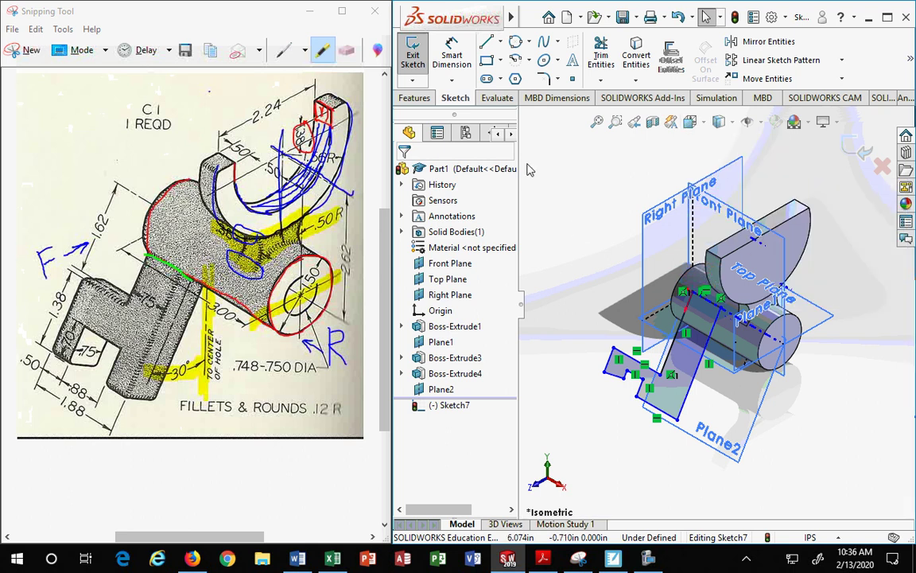
scroll(634, 394, "down", 3)
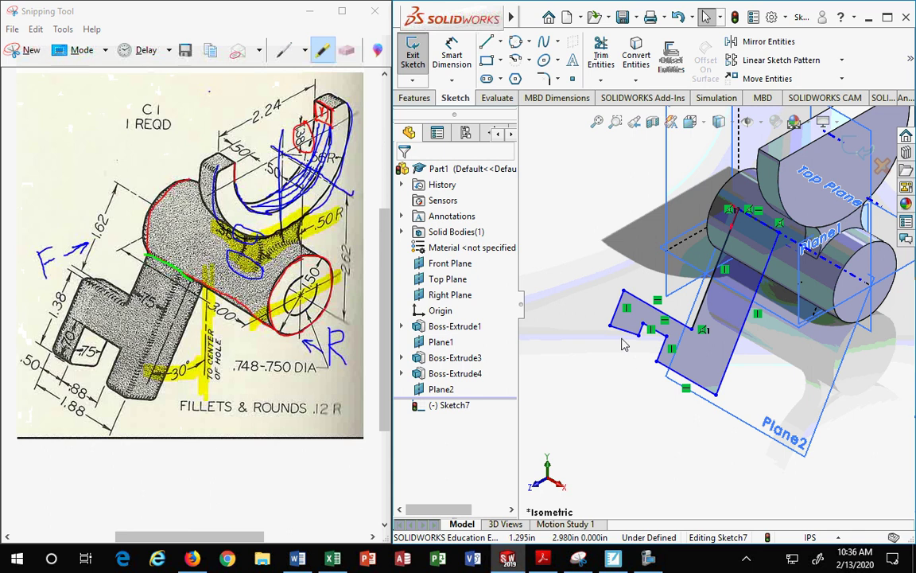
left_click(624, 340)
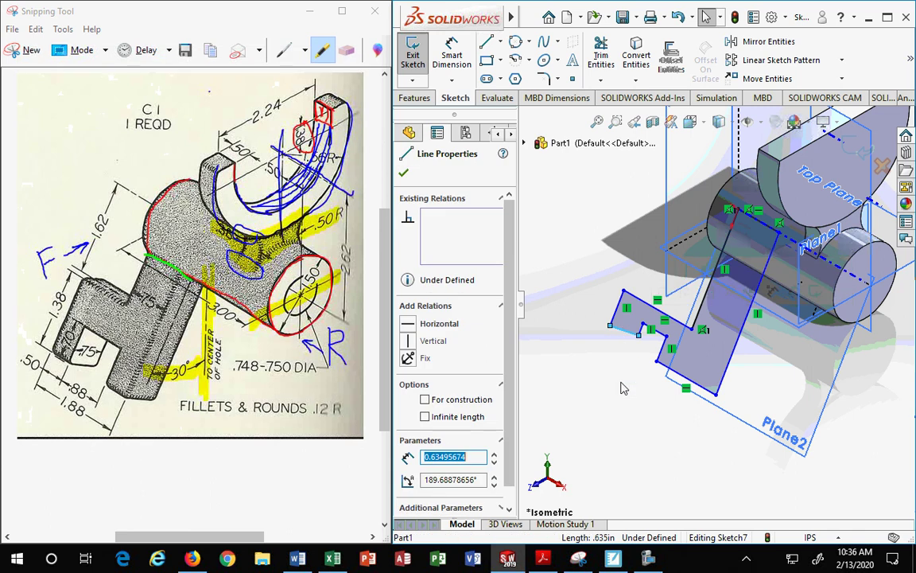
left_click(690, 379, "ctrl")
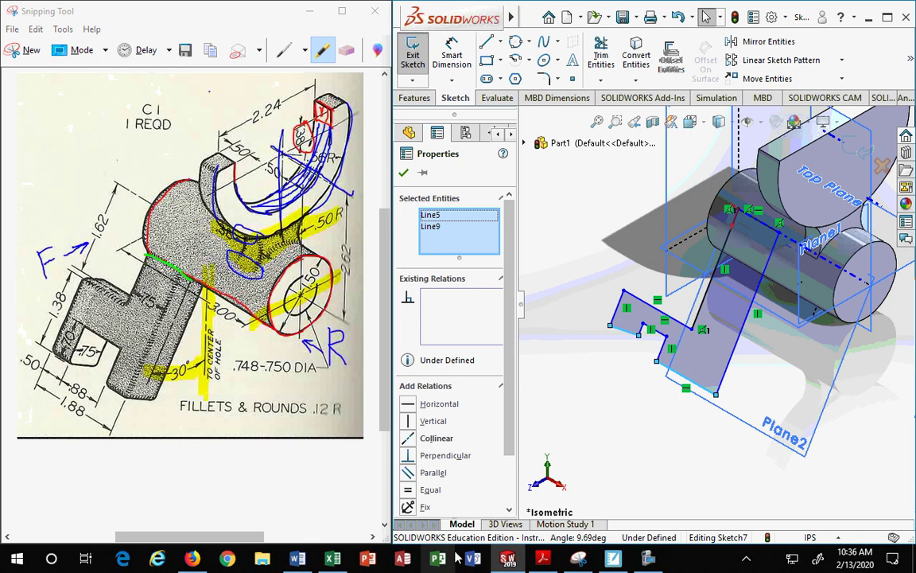
left_click(559, 373)
Delete the three notch lines and the slanted end line, and join the outer edge's open endpoint to the short side to close the profile
mouse_move(613, 374)
left_mouse_down()
mouse_move(672, 332)
mouse_move(672, 340)
left_mouse_up()
left_click(662, 346)
key("Delete")
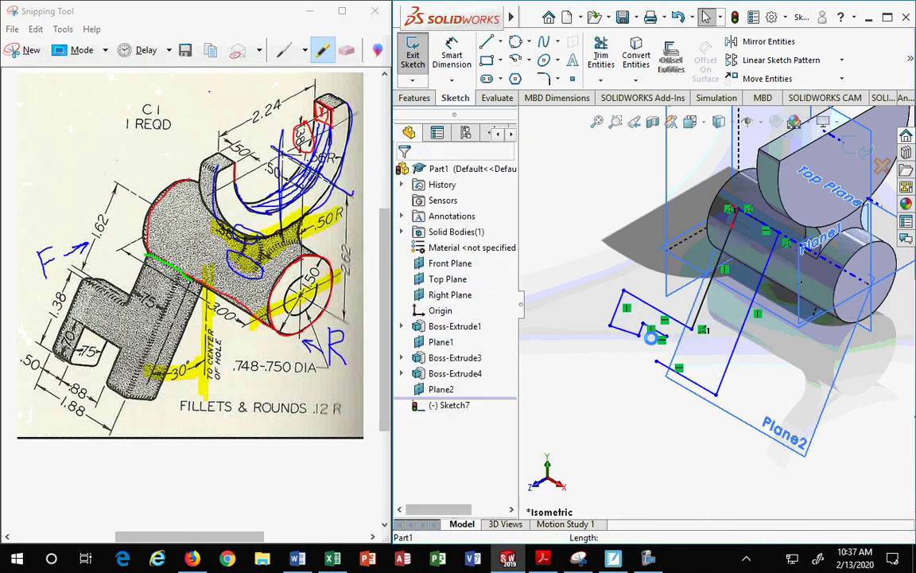
left_click(641, 335)
key("Delete")
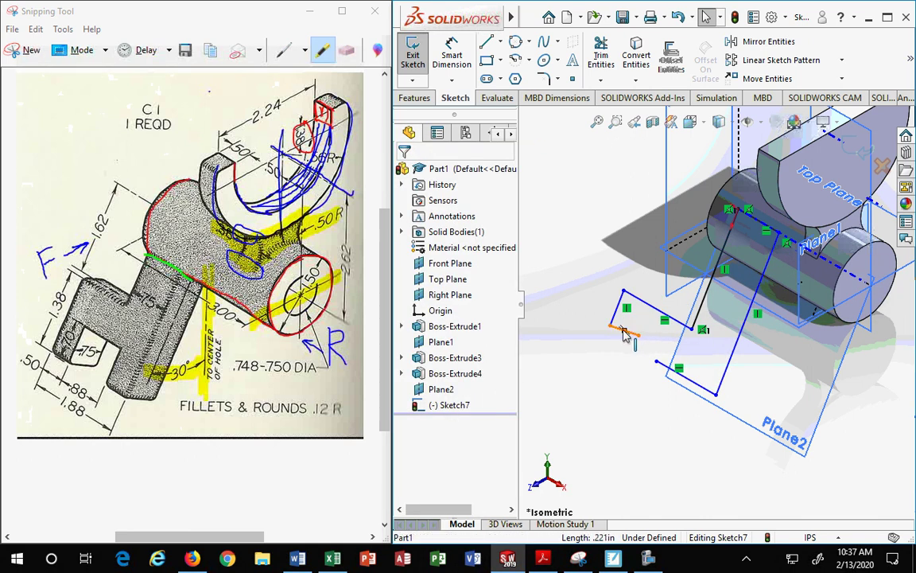
left_click(624, 334)
key("Delete")
left_click(551, 282)
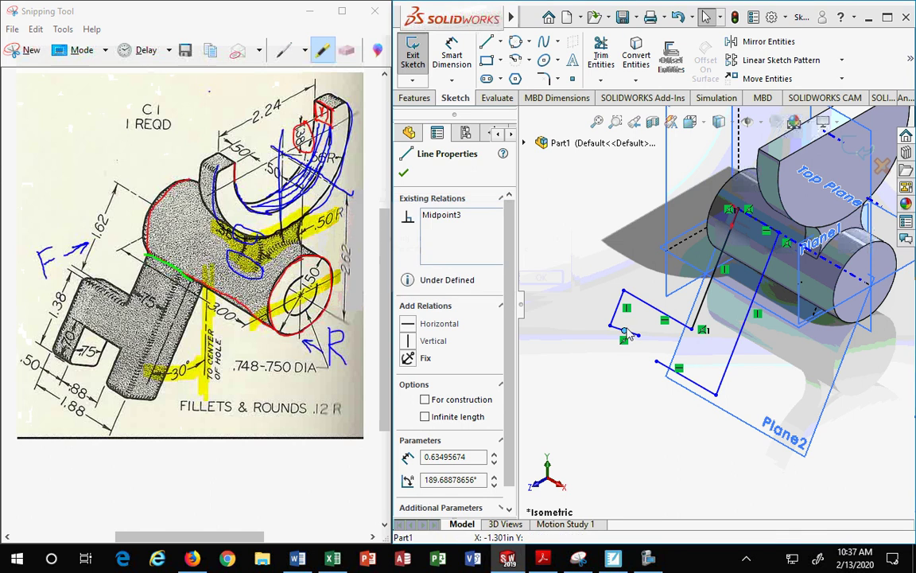
left_click(634, 334)
key("Delete")
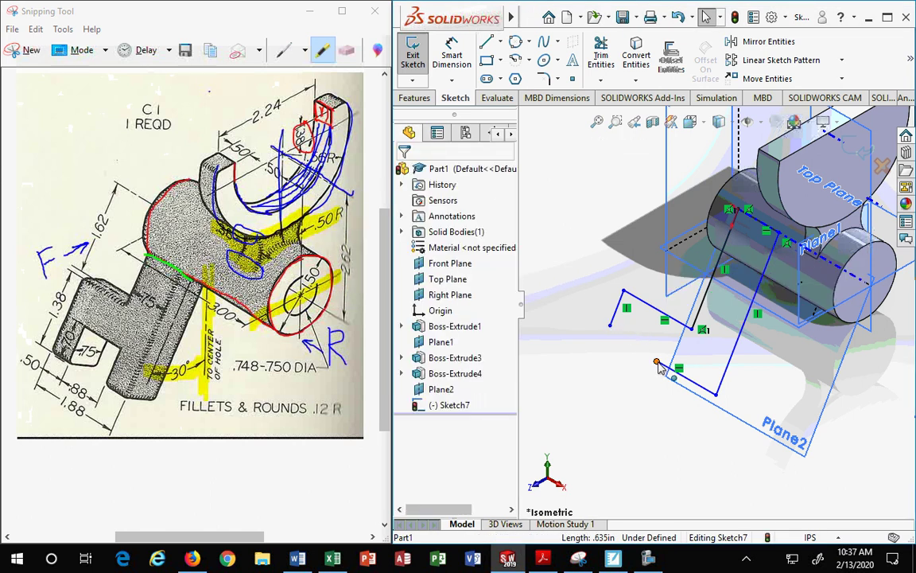
mouse_move(656, 361)
left_mouse_down()
mouse_move(604, 317)
mouse_move(575, 306)
mouse_move(610, 324)
left_mouse_up()
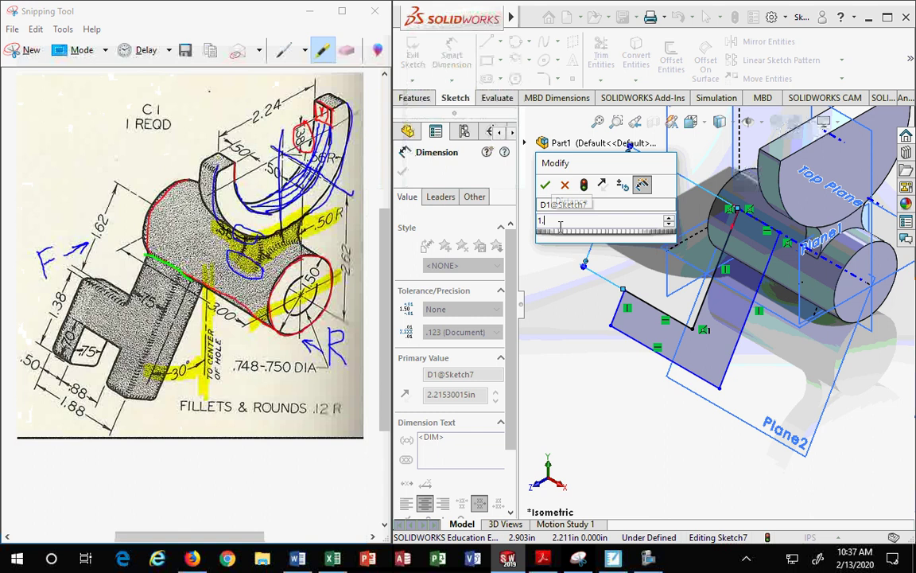
Set the distance from the profile's edge on the cylinder axis to its inner step edge to 1.62 in
type("62")
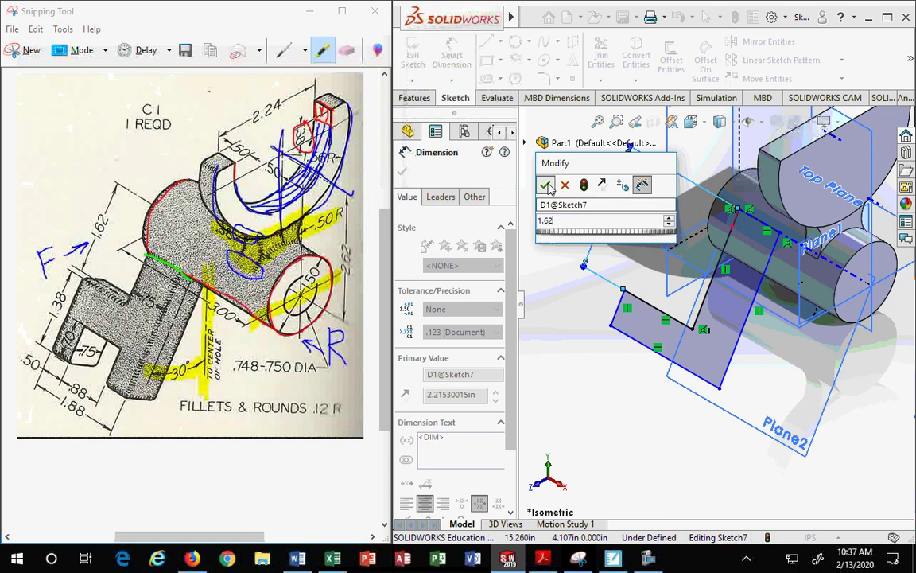
key("Return")
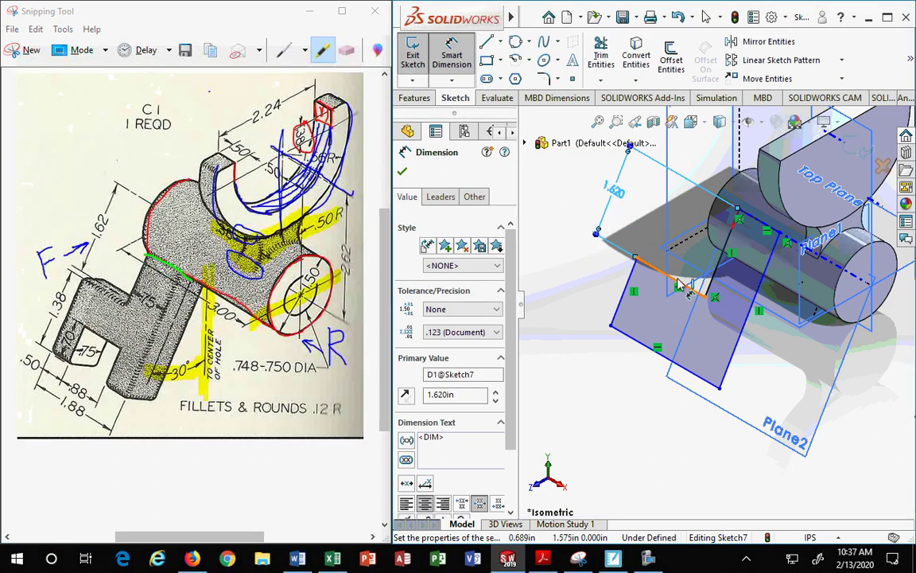
Set the distance between the arm profile's inner step edge and its bottom edge to 1.375 in
left_click(647, 345)
left_click(650, 348)
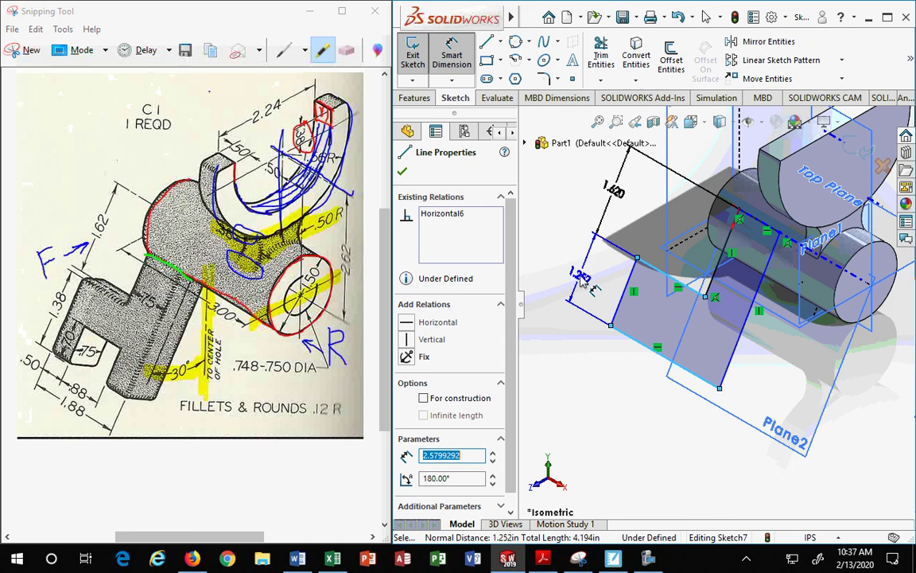
left_click(583, 294)
type("1.375")
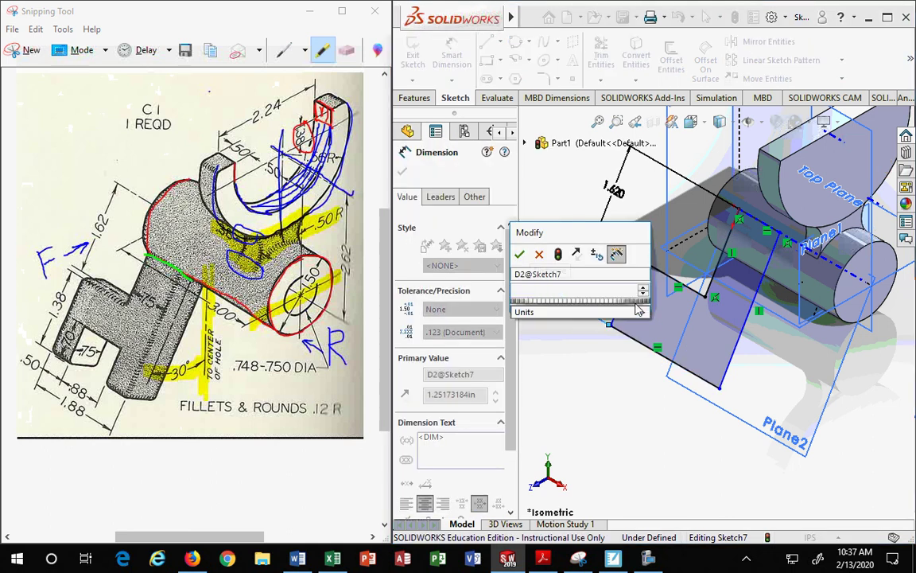
key("Return")
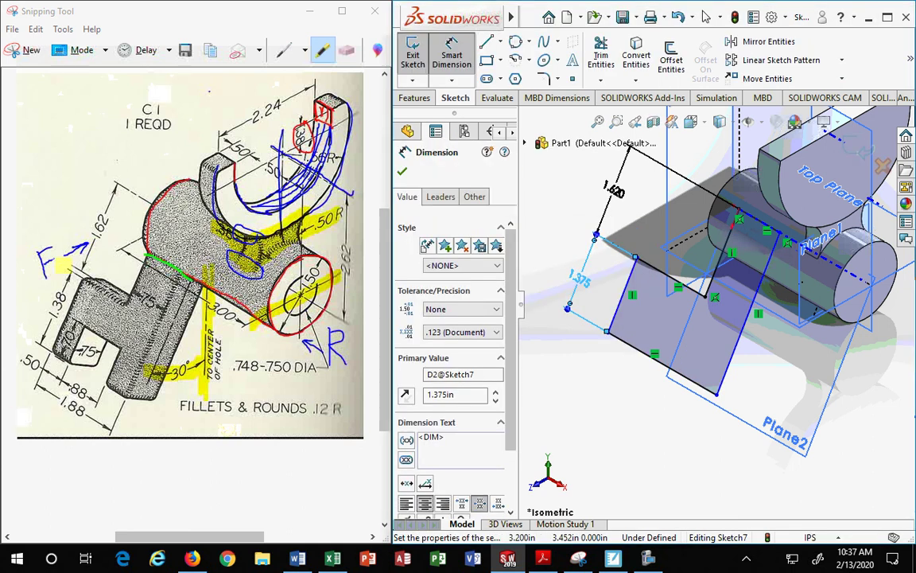
Highlight the 1.38, 1.62 and 1.88 dimensions of the angled arm on the reference drawing in Snipping Tool
mouse_move(48, 293)
left_mouse_down()
mouse_move(82, 304)
mouse_move(46, 274)
left_mouse_up()
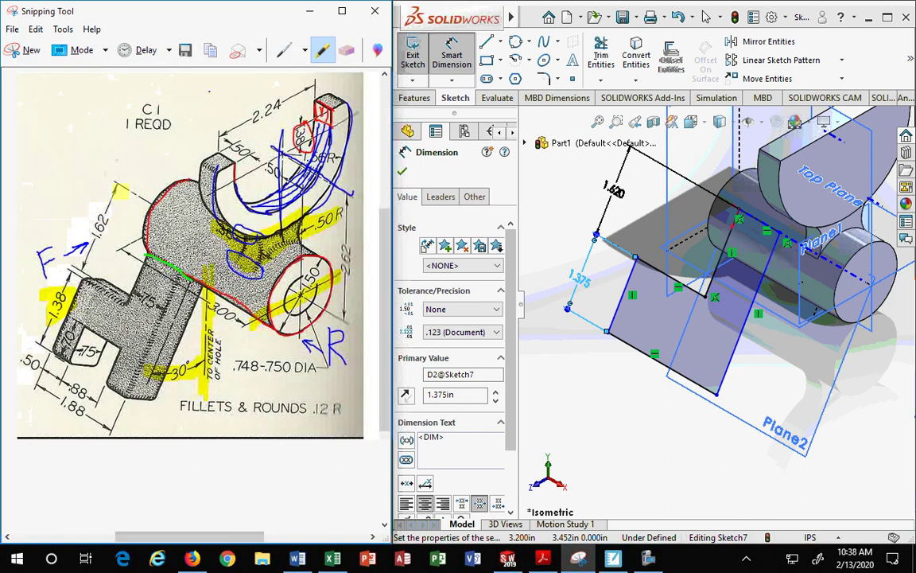
left_click_drag(112, 216, 105, 228)
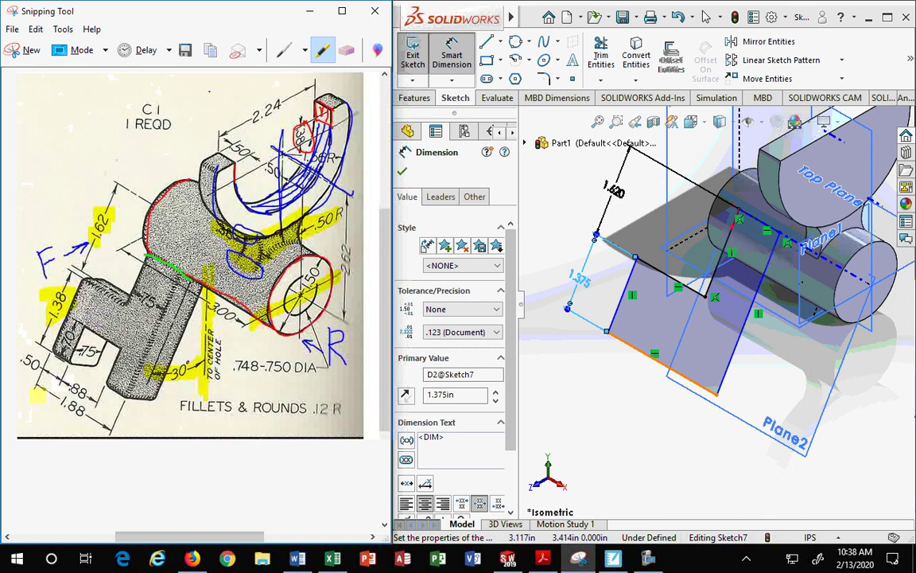
left_click_drag(60, 396, 110, 429)
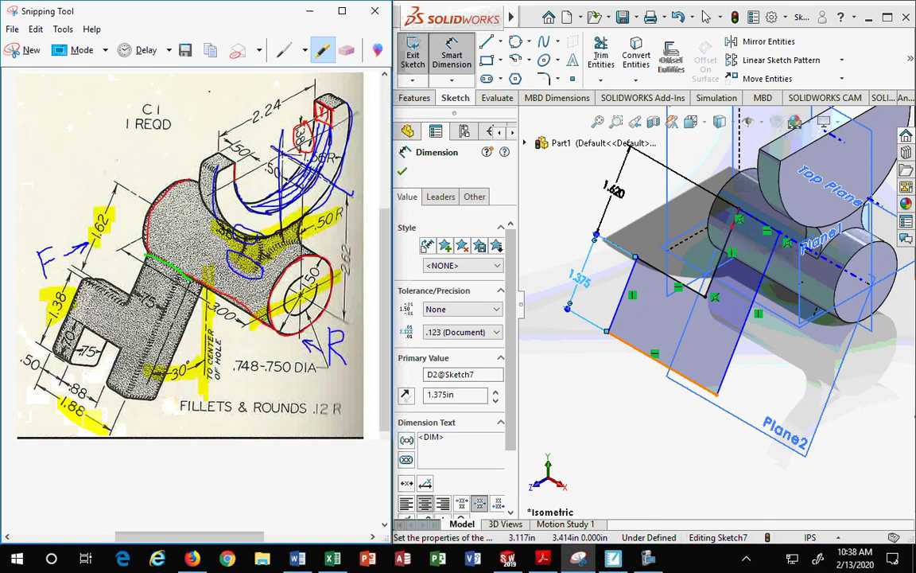
Set the overall width between the arm profile's two outer vertical sides to 1.875 in in SolidWorks
left_click(730, 341)
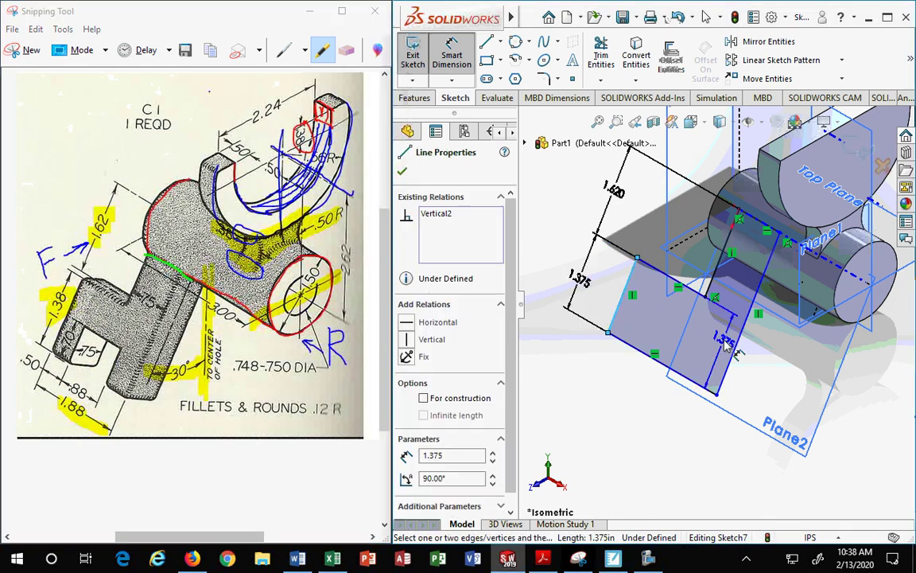
left_click(622, 296)
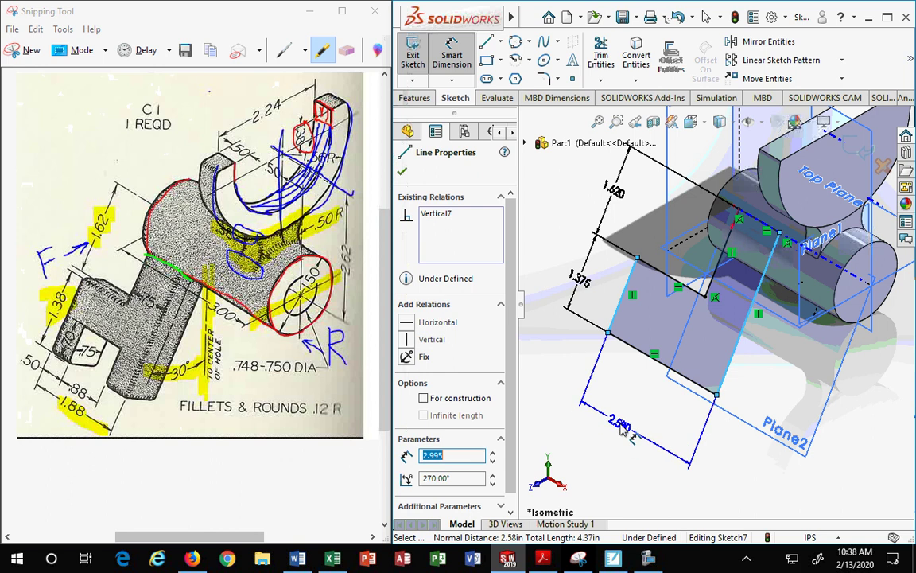
left_click(622, 429)
type("1.37")
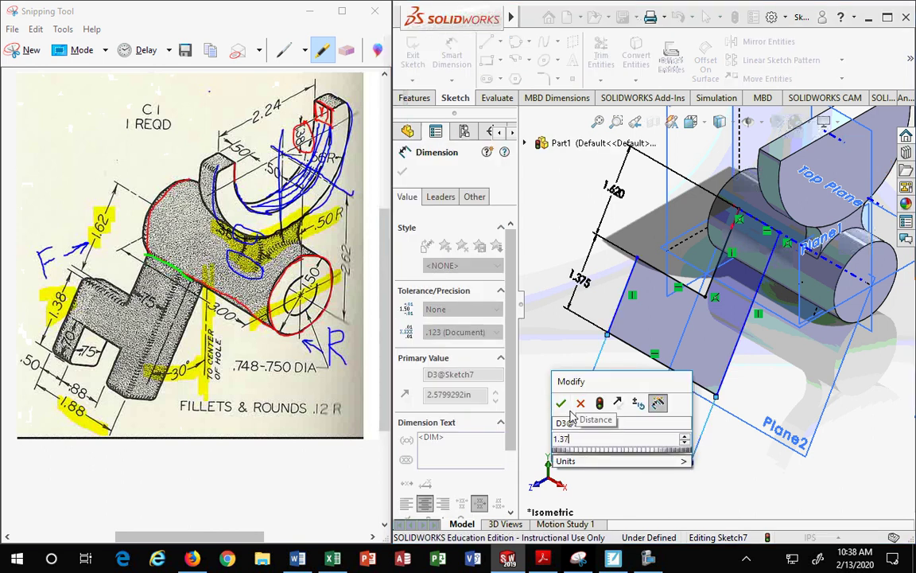
key("BackSpace")
key("BackSpace")
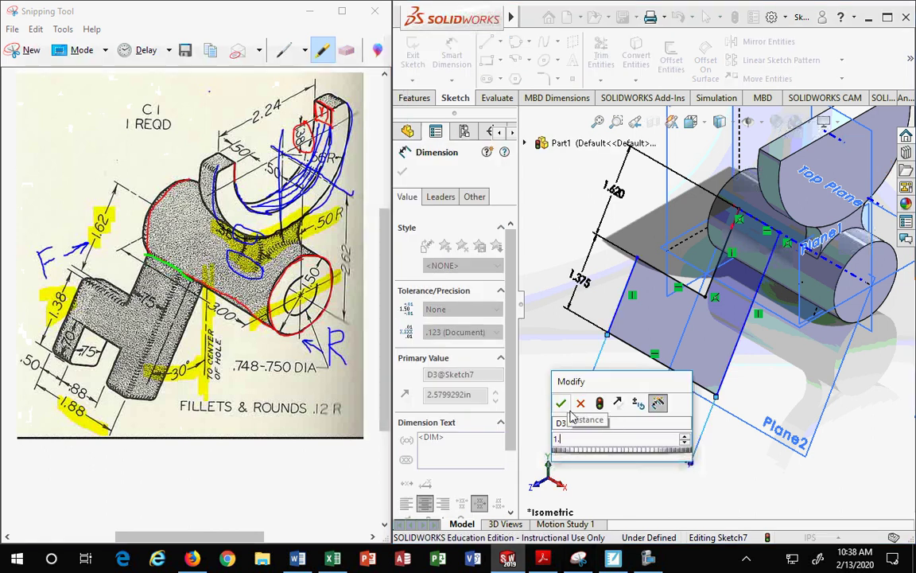
type("875")
key("Return")
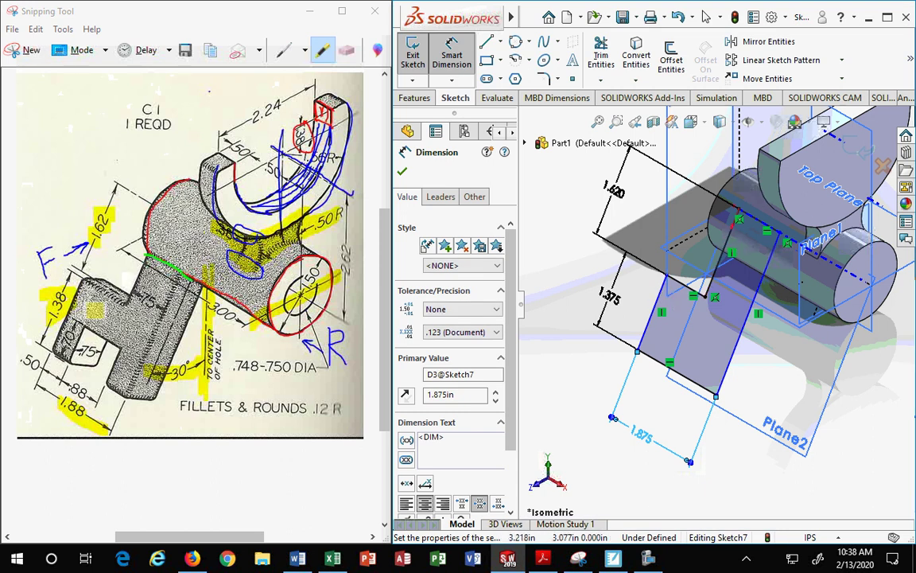
Highlight the arm's upper .75 dimension on the reference drawing and set the profile's upper leg width to 0.75 in
left_click(120, 260)
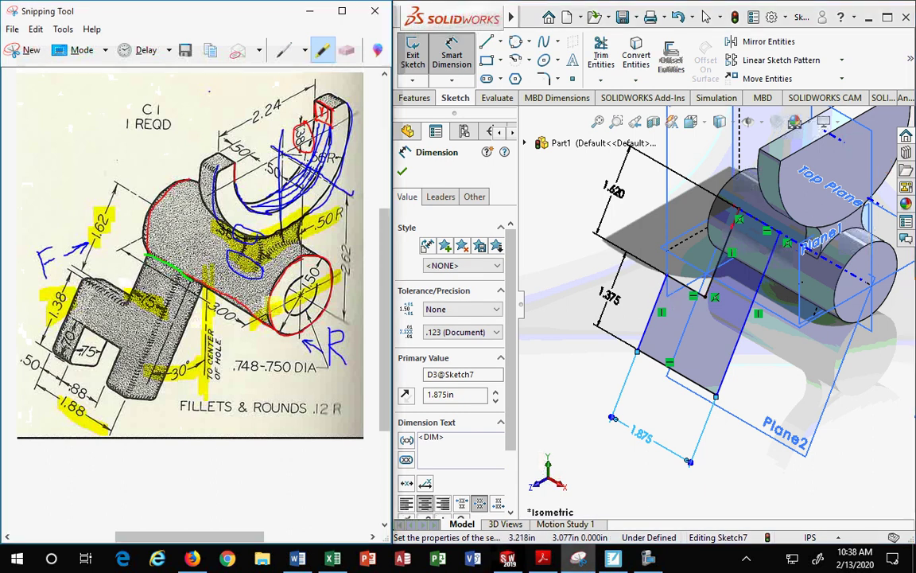
left_click(714, 293)
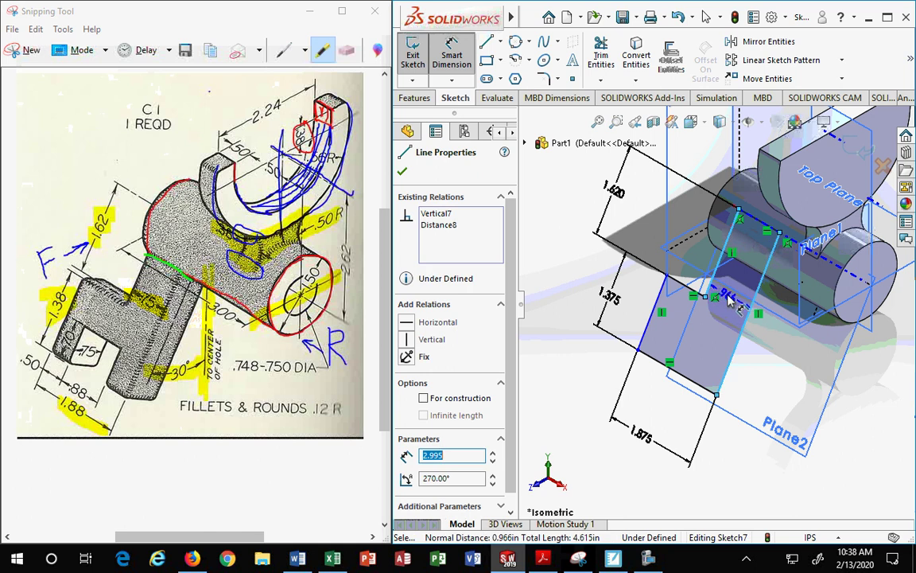
left_click(759, 334)
type(".75")
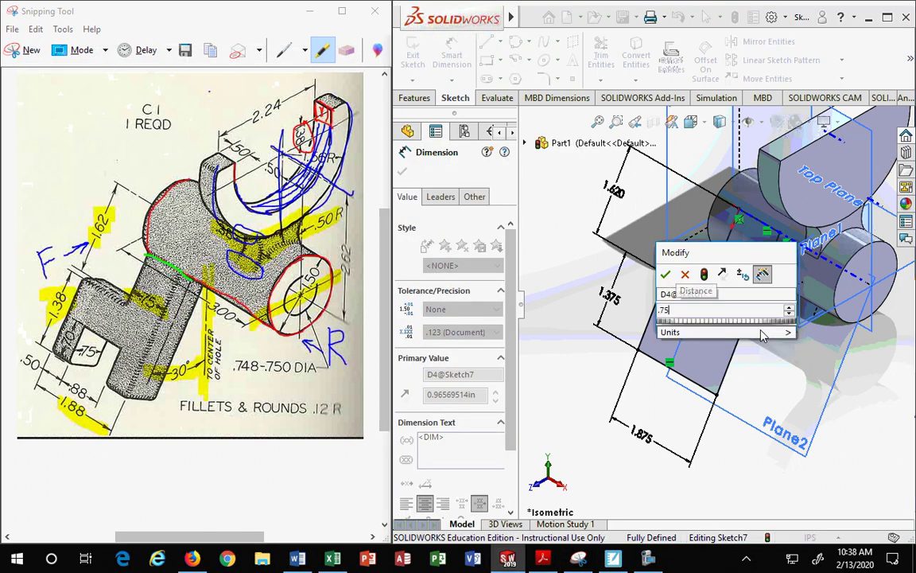
key("Return")
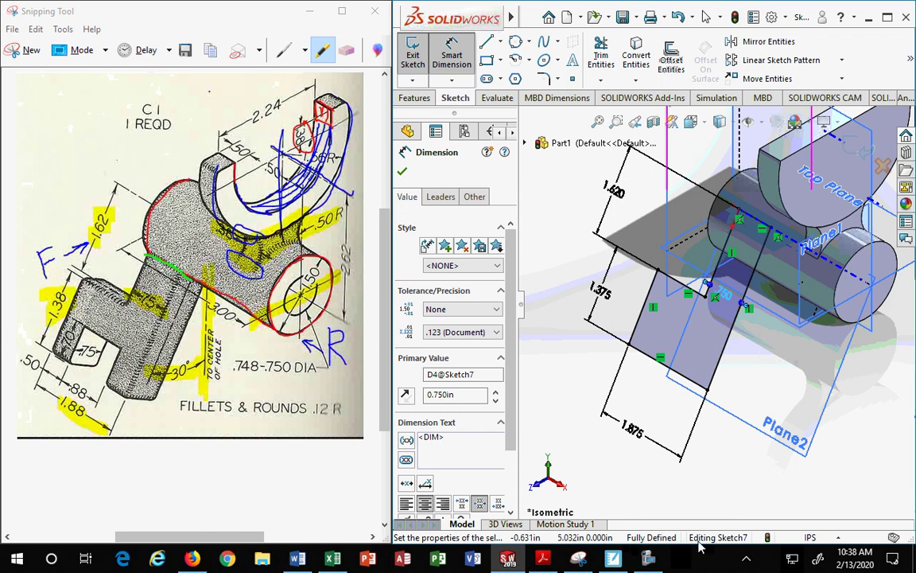
Extrude the arm profile 0.75 in with the Mid Plane end condition, highlighting the notch's .75 dimension on the reference drawing
left_click(703, 124)
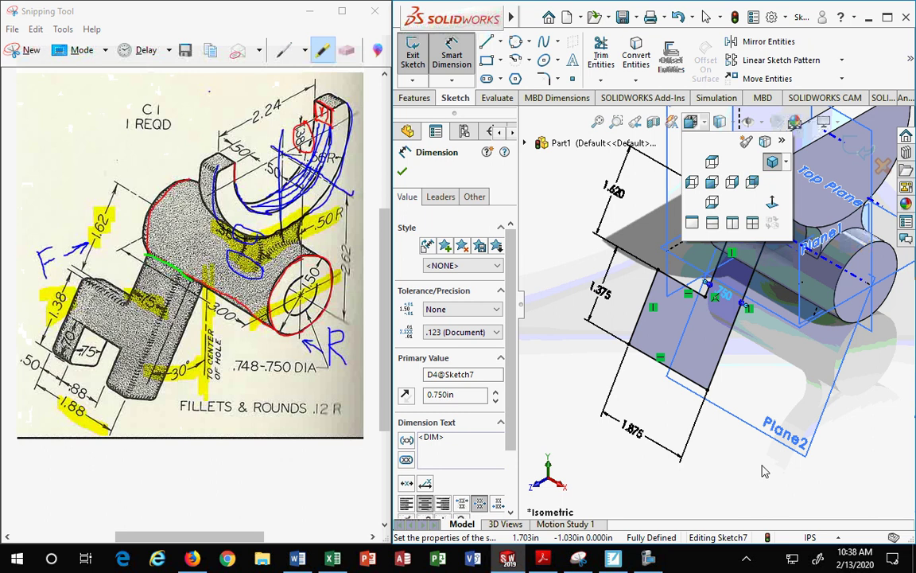
middle_click_drag(761, 470, 812, 441)
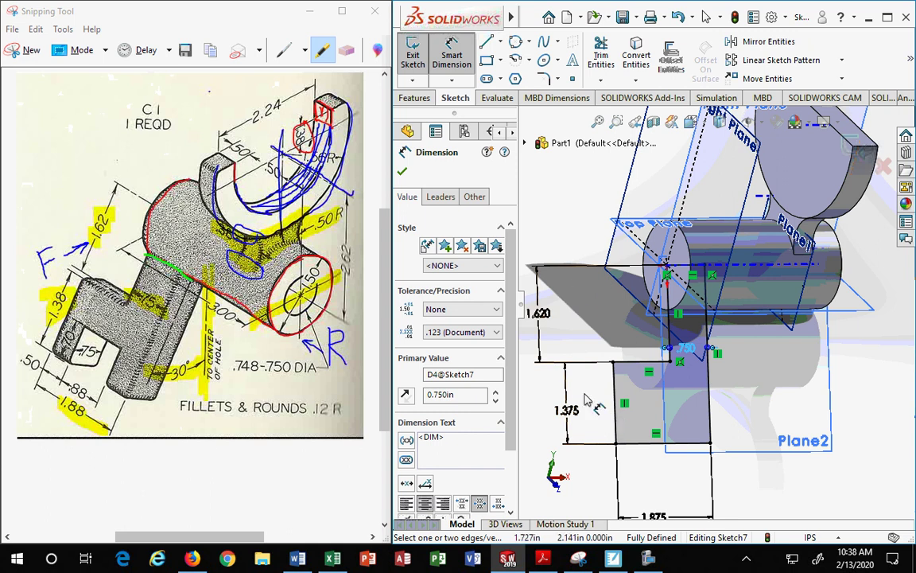
left_click(415, 98)
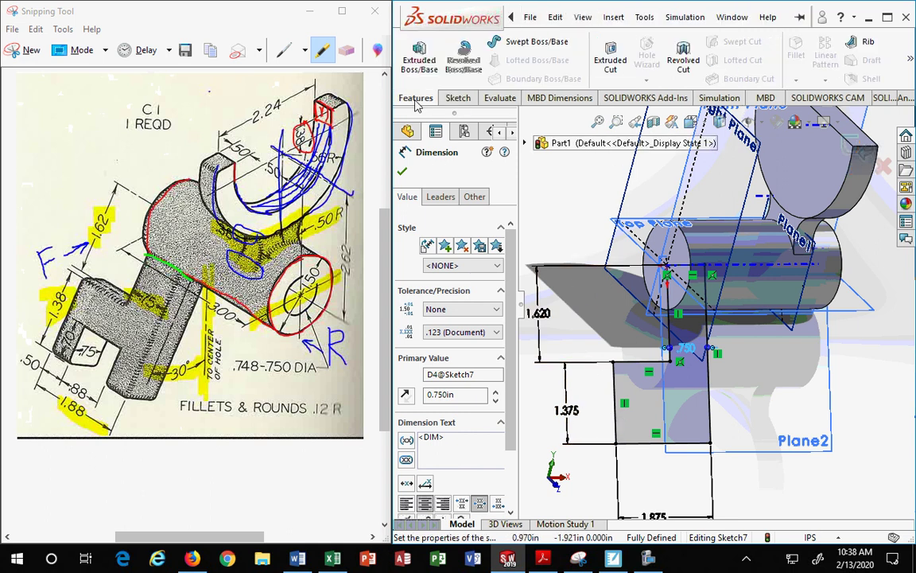
left_click(419, 59)
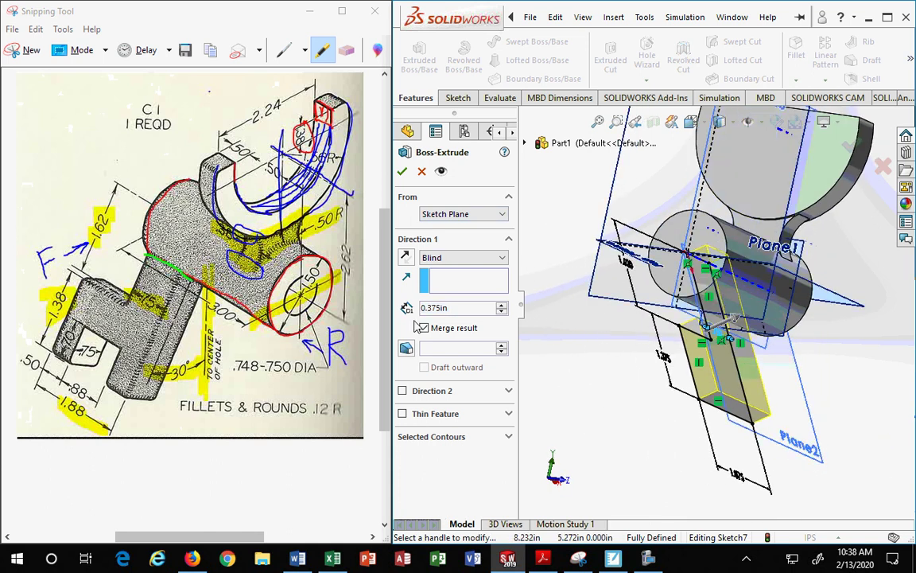
left_click(438, 265)
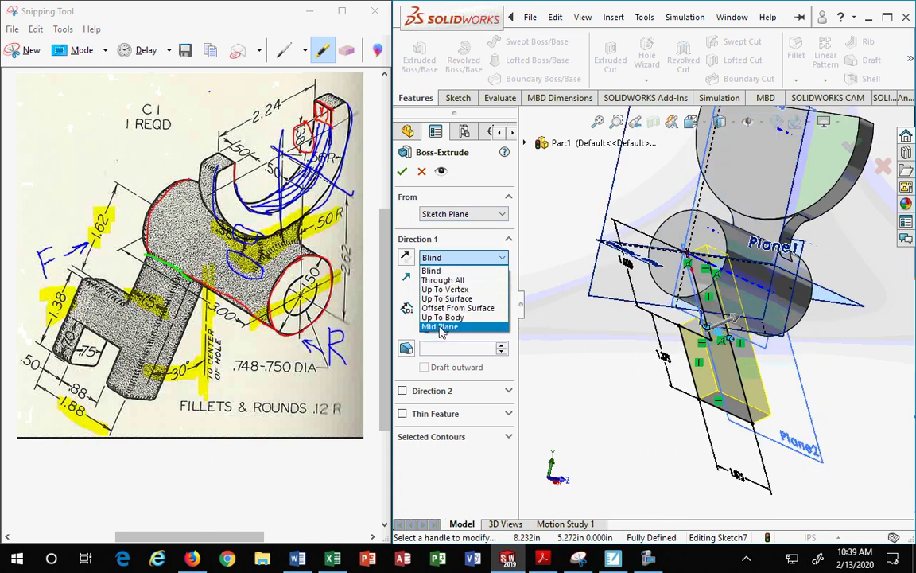
left_click(440, 334)
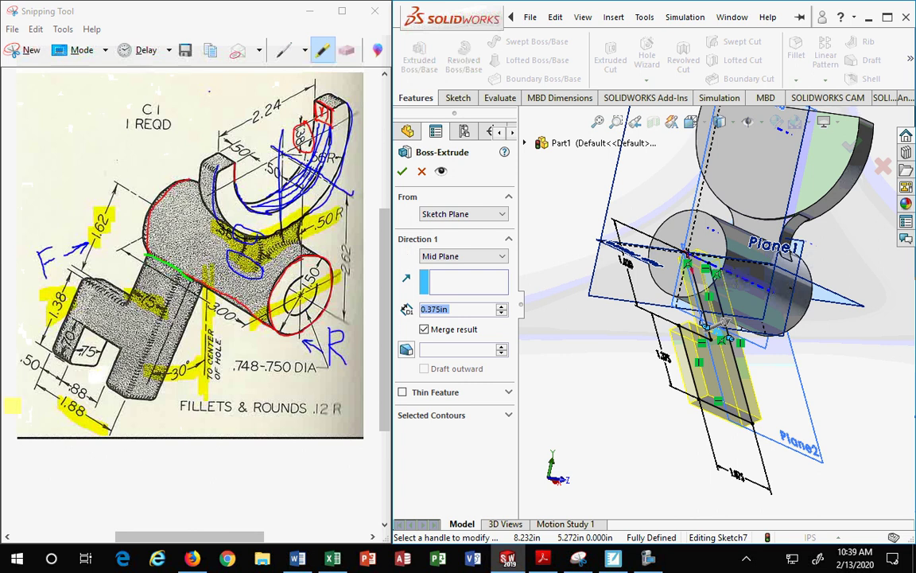
mouse_move(94, 350)
left_mouse_down()
mouse_move(83, 354)
mouse_move(113, 352)
left_mouse_up()
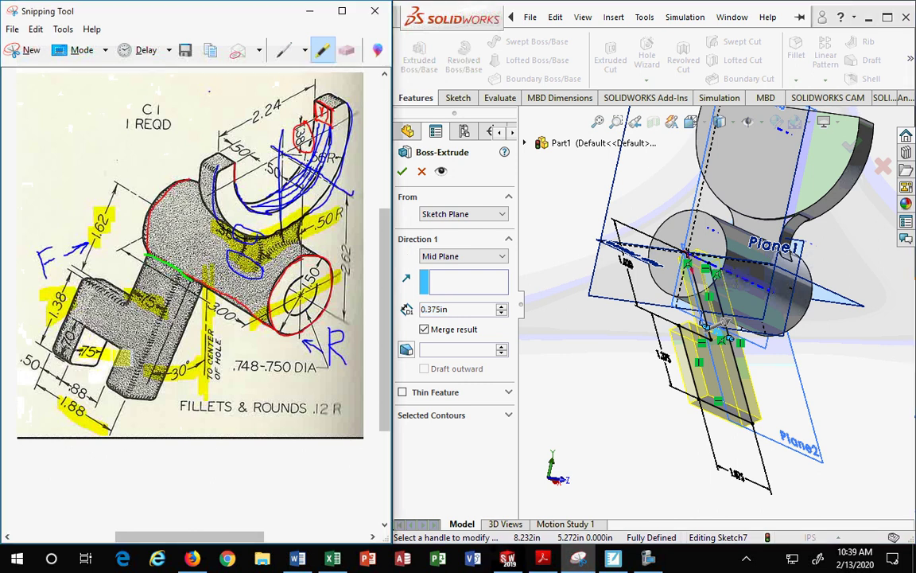
left_click(431, 309)
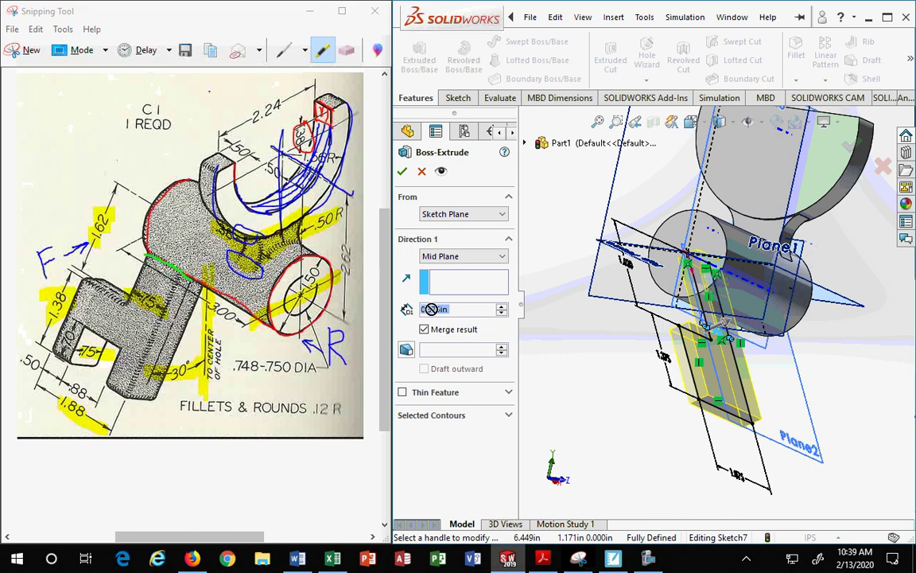
type(".75")
key("Return")
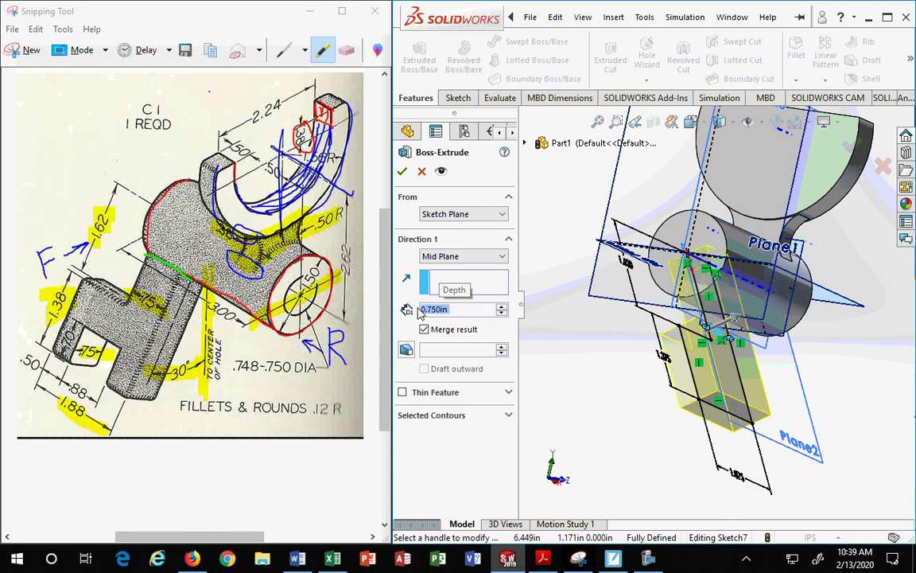
middle_click_drag(630, 399, 542, 380)
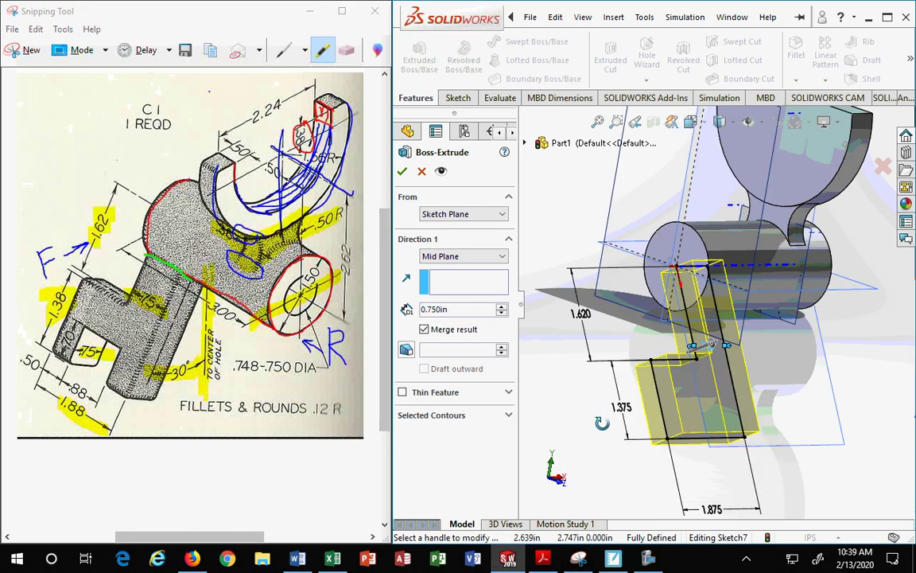
left_click(402, 171)
Sketch a corner rectangle about 0.83 in high on the arm's L-shaped face, starting on the face's bottom edge
left_click(848, 436)
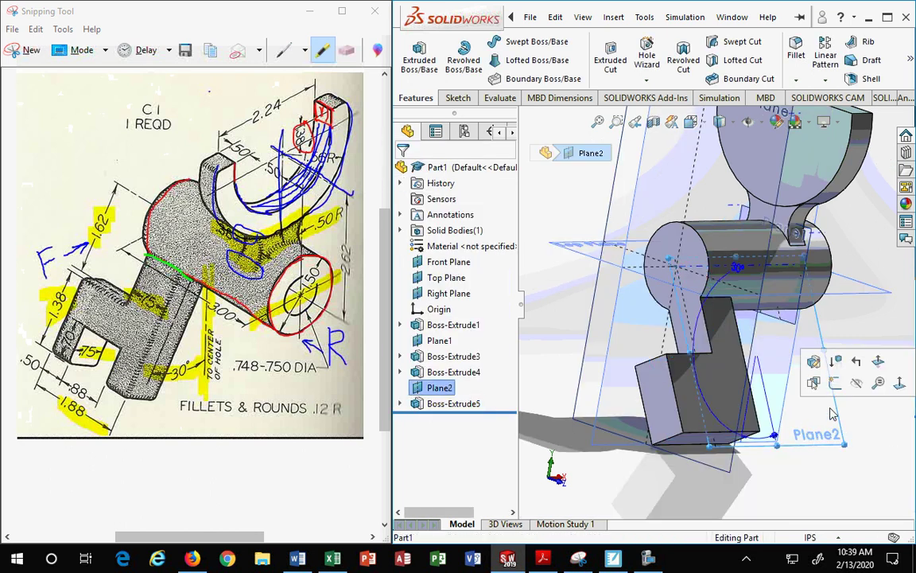
middle_click_drag(835, 430, 777, 450)
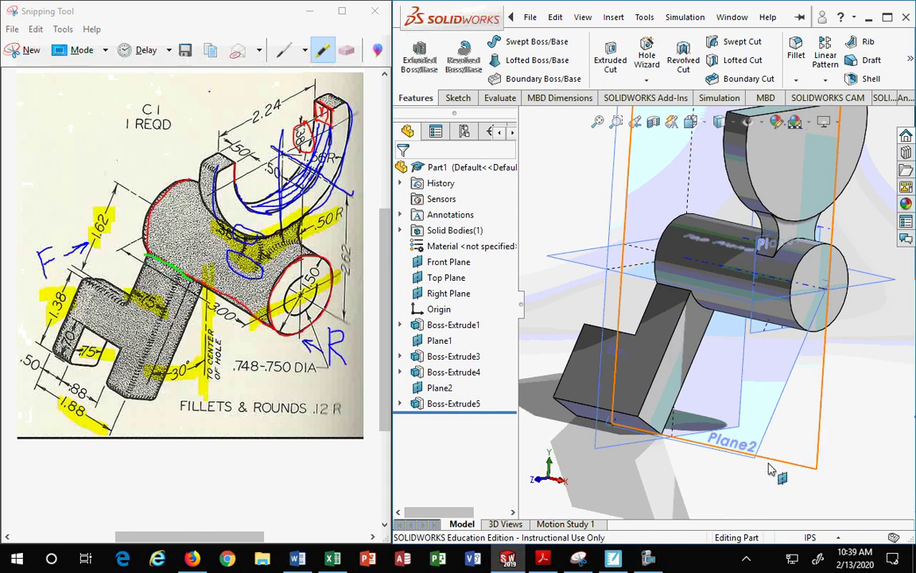
middle_click_drag(769, 469, 822, 467)
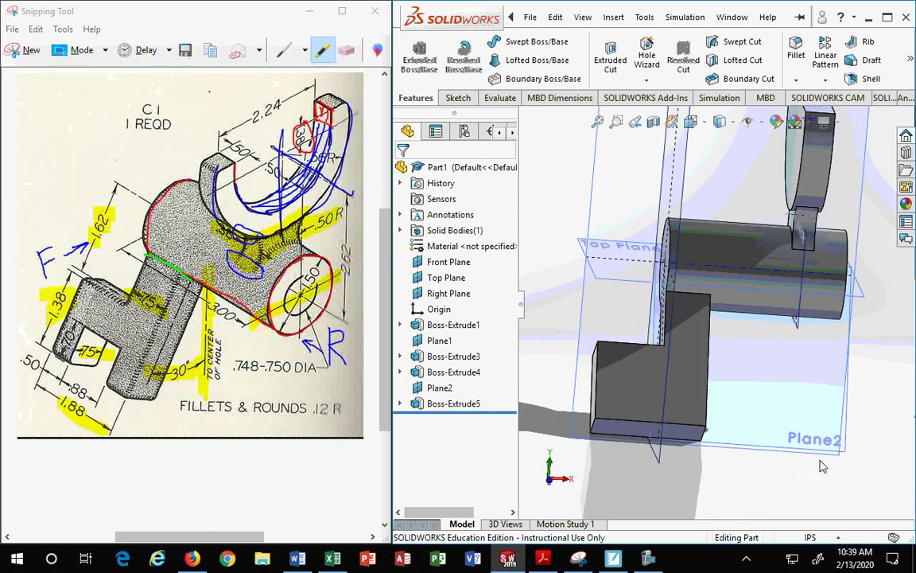
left_click(598, 350)
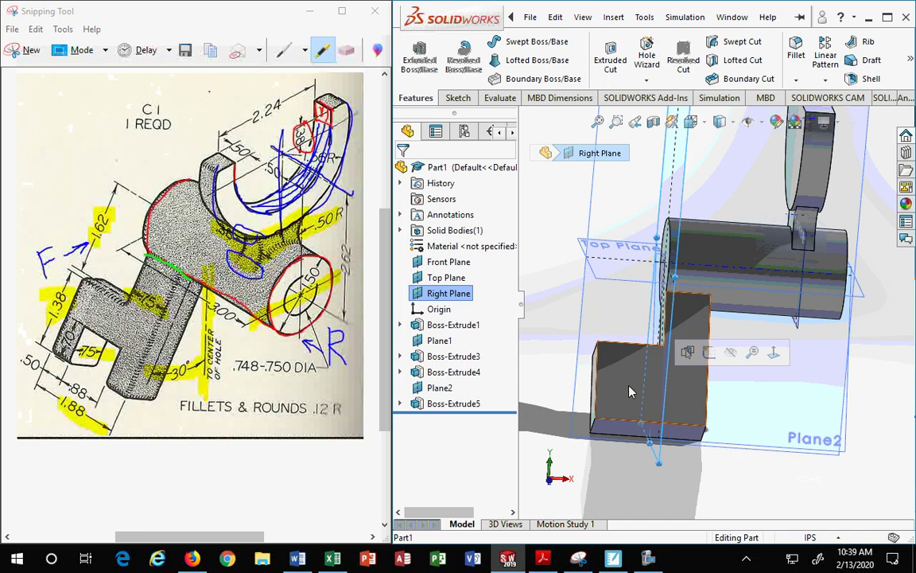
left_click(628, 391)
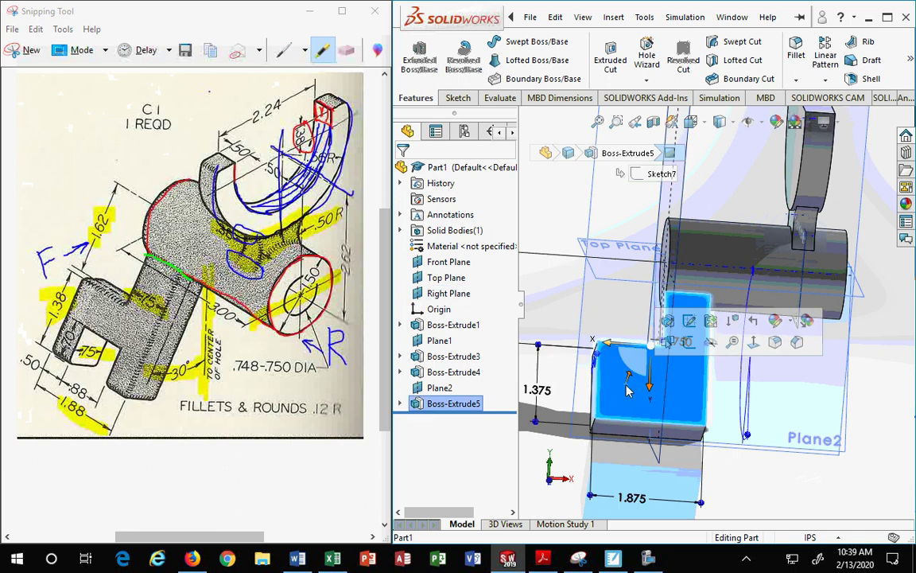
left_click(689, 342)
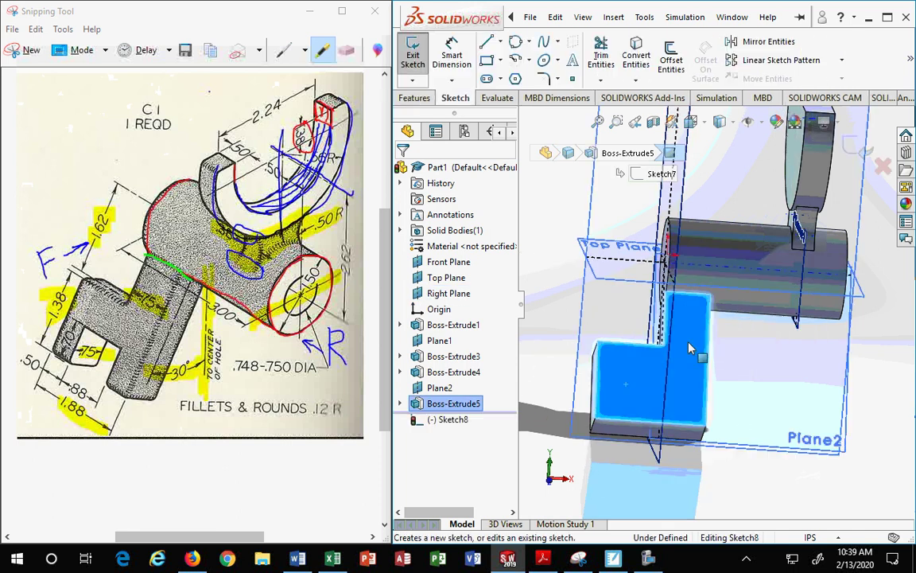
left_click(487, 62)
left_click(629, 425)
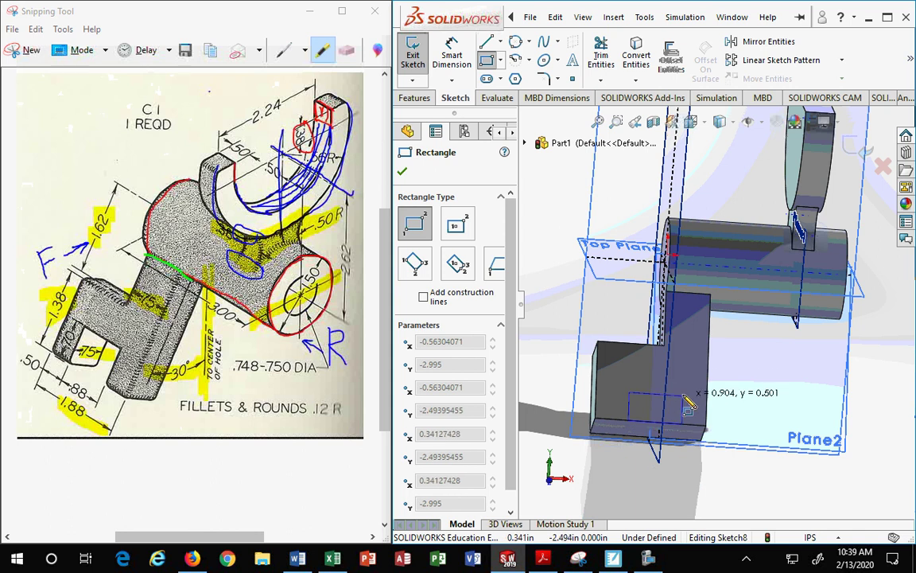
left_click(680, 377)
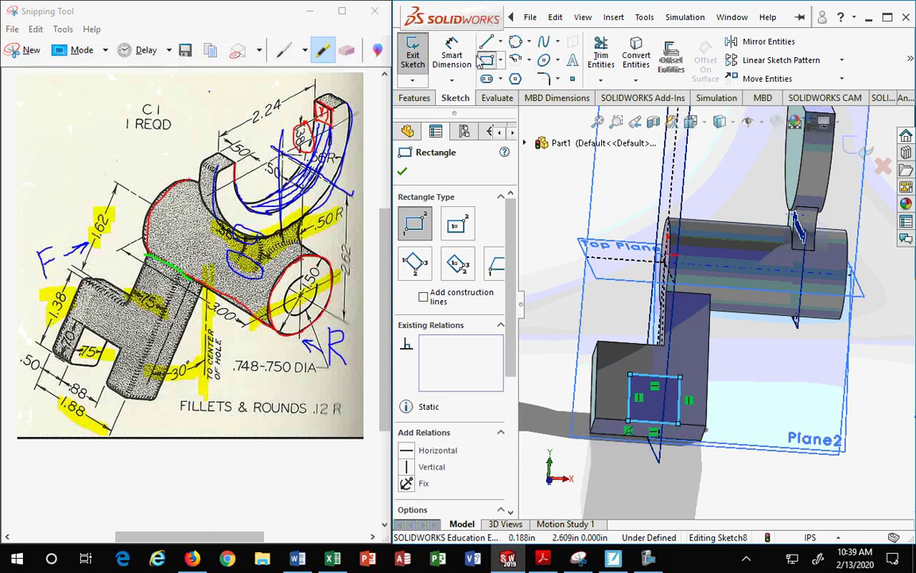
key("Escape")
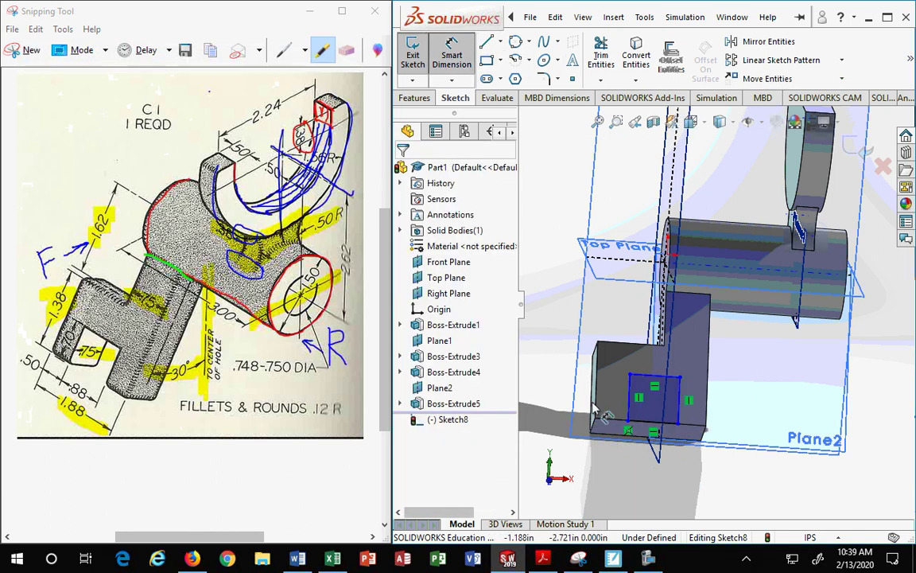
Dimension the notch rectangle 0.5 in from the arm's outer vertical edge and set its width to 0.875 in
left_click(628, 427)
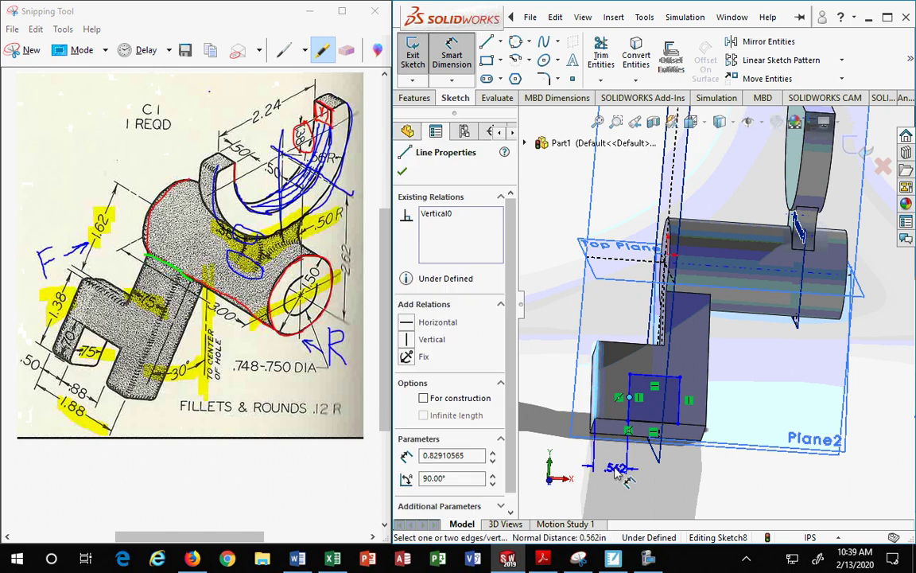
left_click(625, 476)
type(".5")
key("Return")
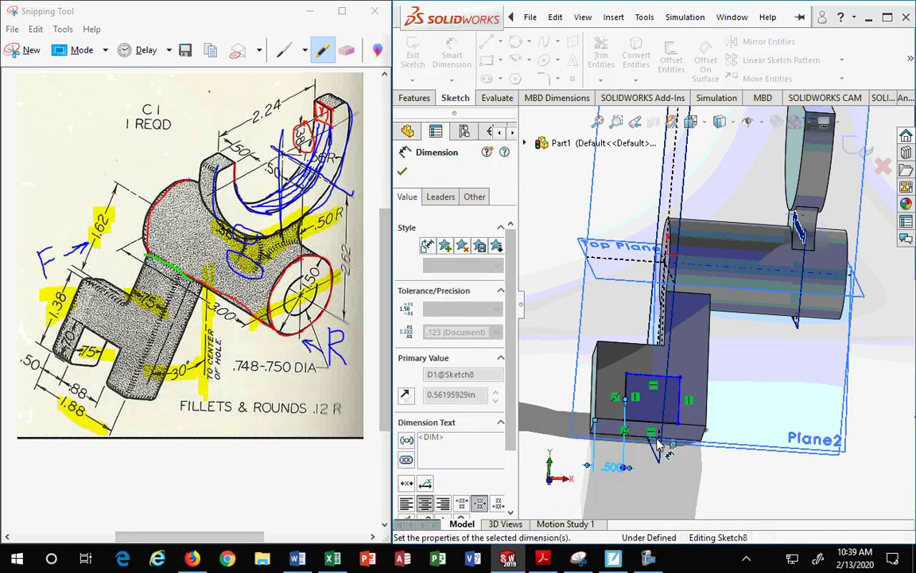
left_click(626, 389)
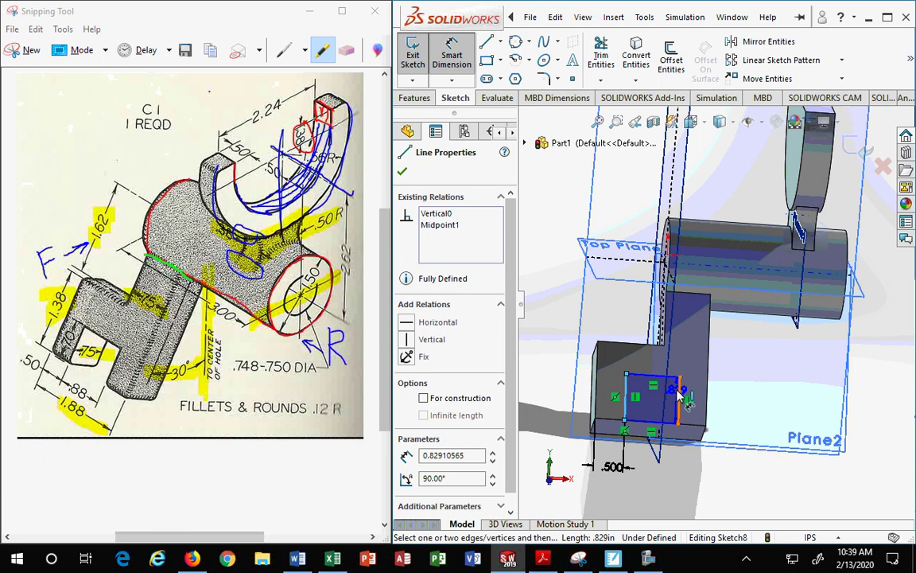
left_click(679, 397)
left_click(660, 473)
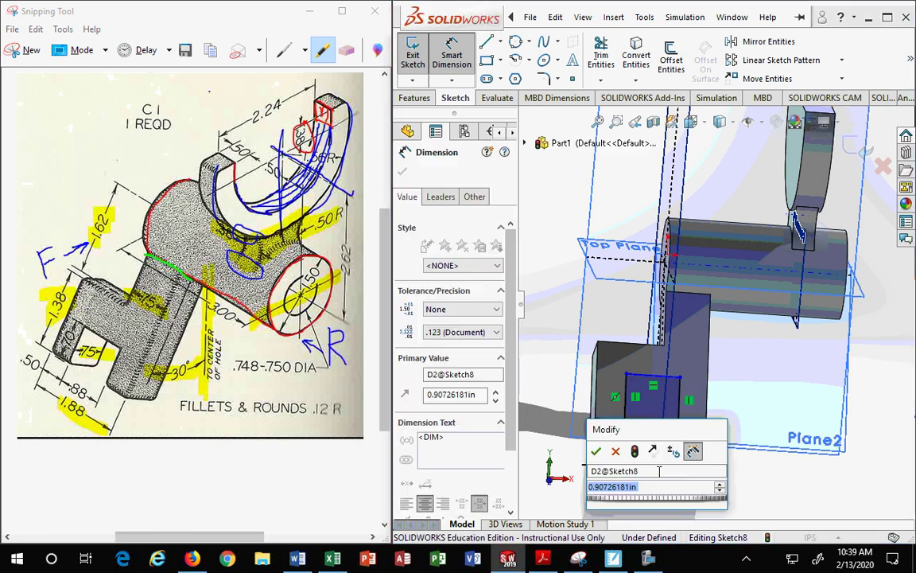
type(".3")
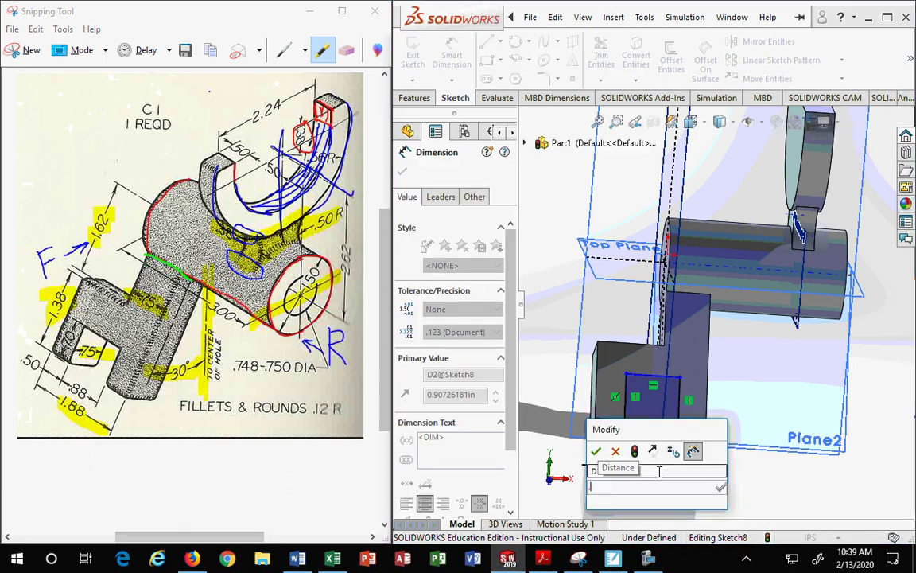
type("75")
key("Return")
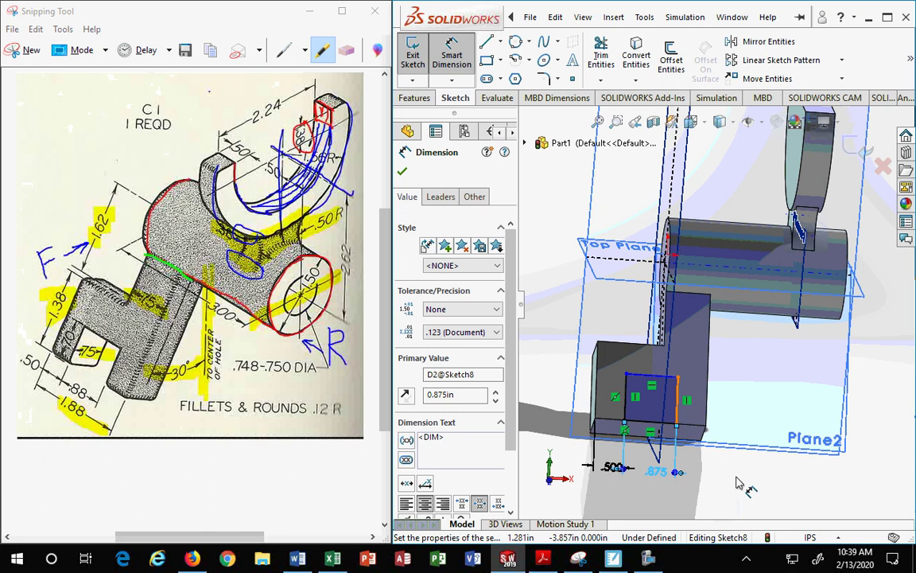
Cut the notch rectangle through the arm with an Extruded Cut using the Up To Surface end condition and the arm's opposite L-shaped face
middle_click_drag(740, 483, 652, 453)
left_click(528, 17)
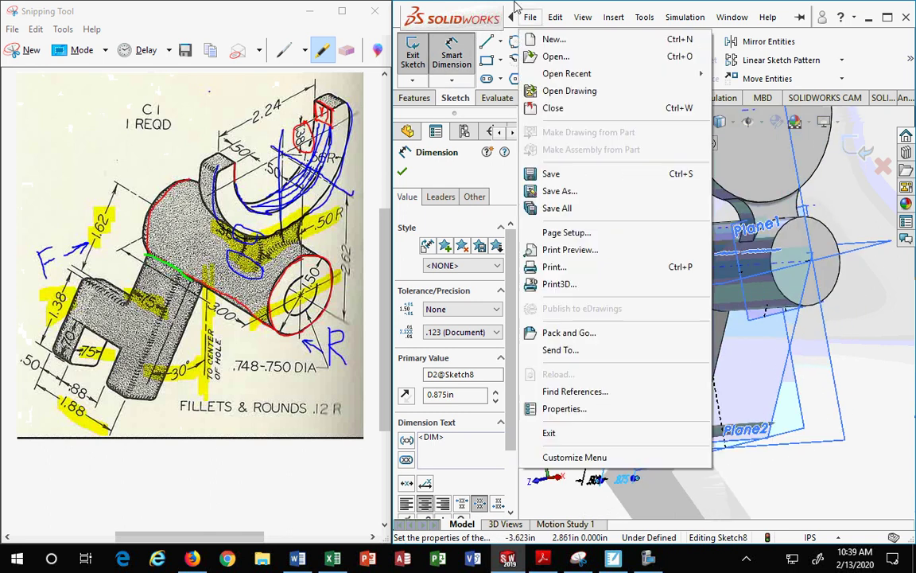
left_click(424, 98)
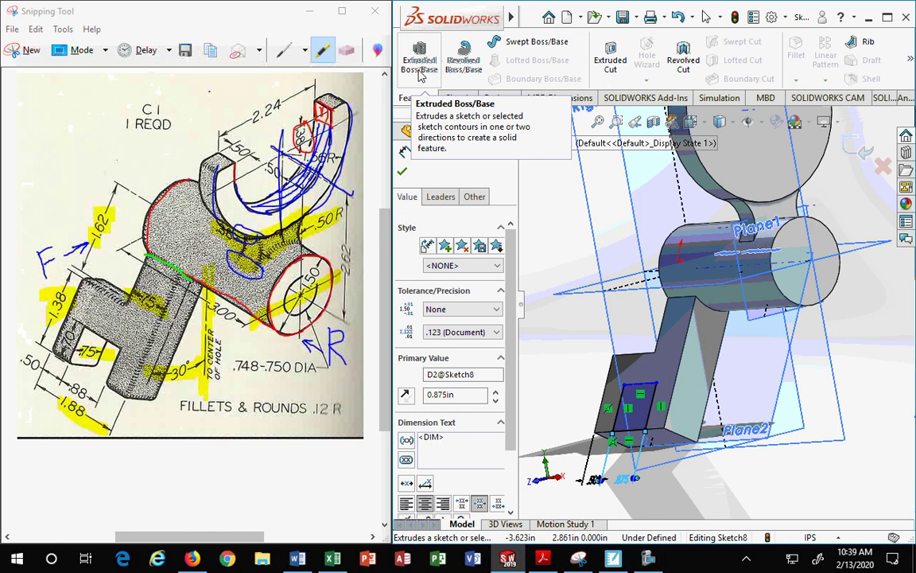
left_click(610, 62)
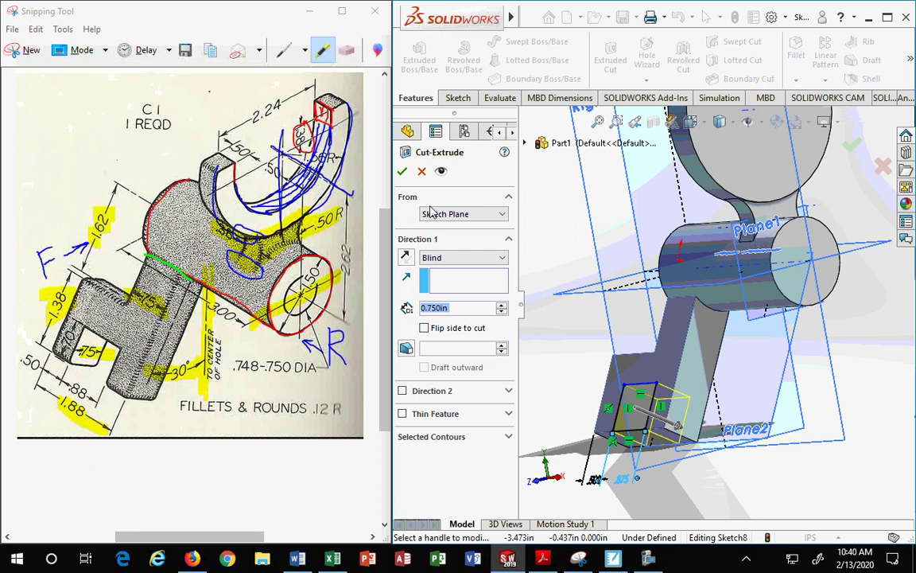
middle_click_drag(783, 495, 736, 426)
left_click(443, 258)
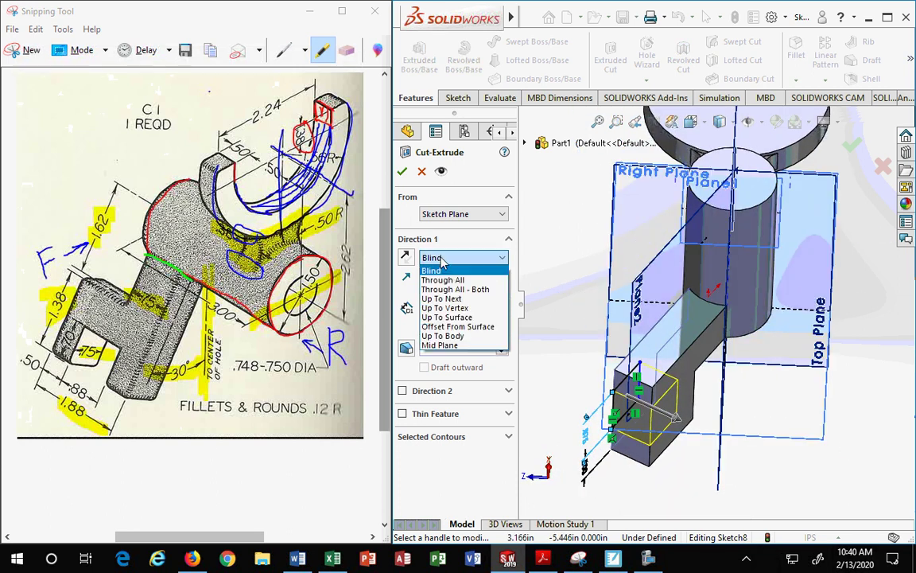
left_click(446, 317)
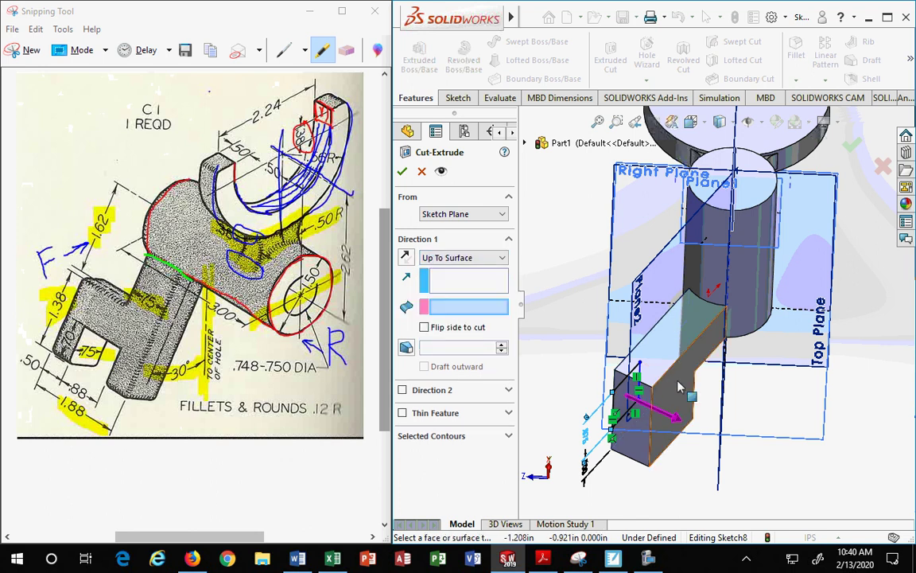
left_click(656, 410)
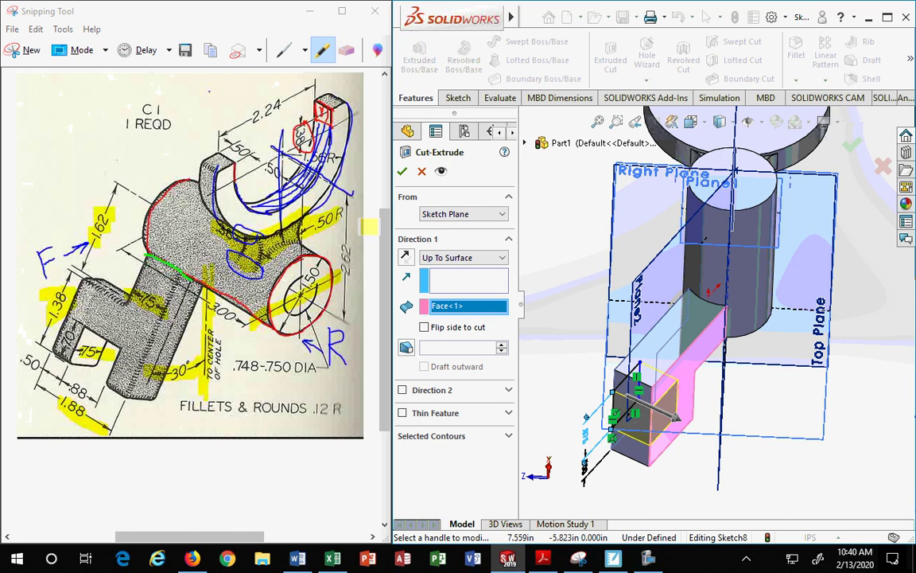
left_click(402, 171)
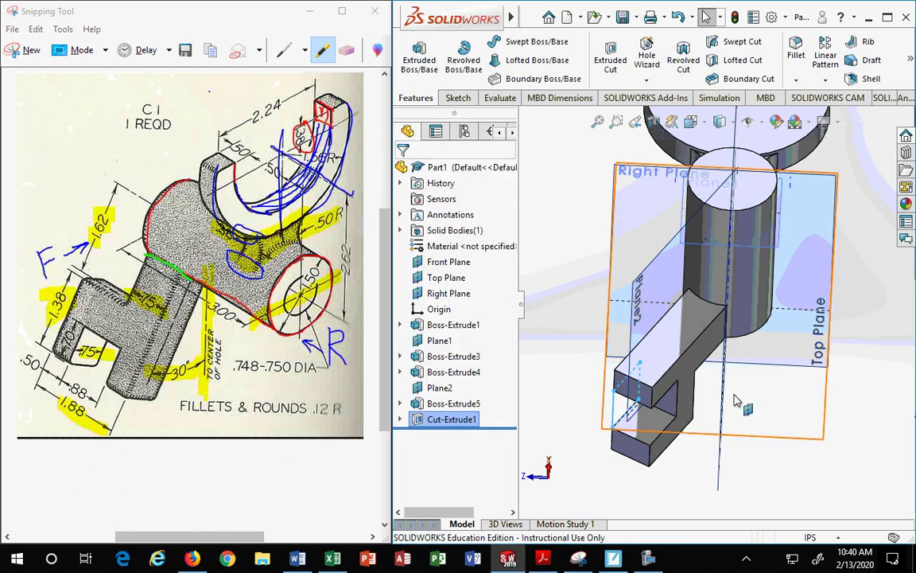
Highlight the .748-.750 DIA hole dimension on the reference drawing in Snipping Tool
middle_click_drag(755, 381, 735, 462)
left_click(813, 491)
scroll(812, 482, "up", 3)
scroll(738, 316, "down", 4)
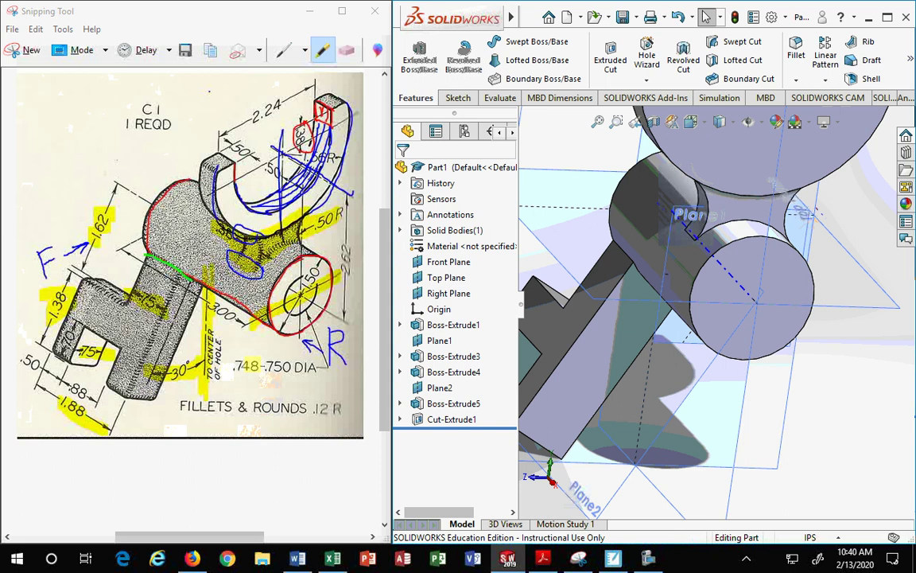
mouse_move(237, 367)
left_mouse_down()
mouse_move(314, 366)
mouse_move(291, 369)
mouse_move(311, 374)
mouse_move(254, 371)
mouse_move(316, 368)
mouse_move(345, 347)
left_mouse_up()
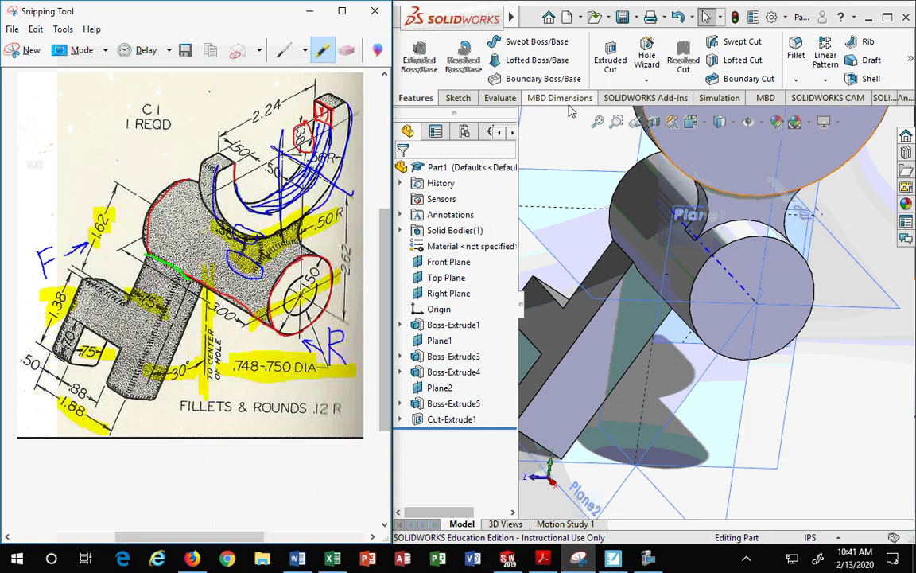
Switch to SolidWorks and start a Hole Wizard hole on the cylinder's circular end face with the Legacy Hole type
left_click(819, 443)
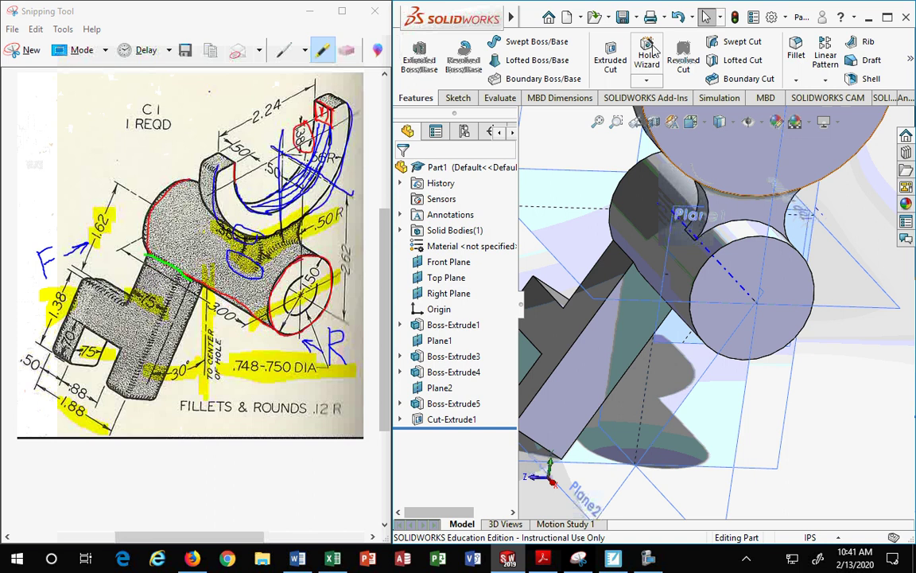
left_click(791, 279)
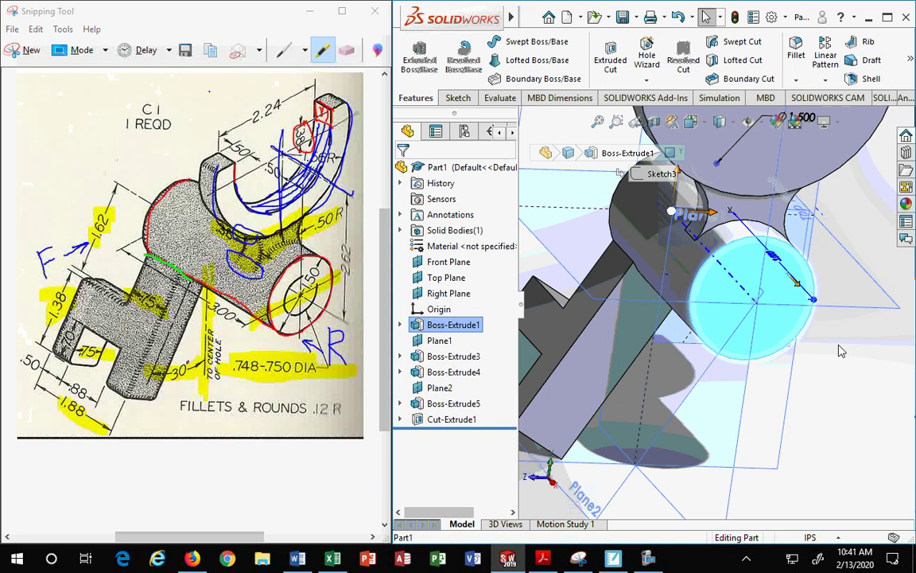
middle_click_drag(827, 322, 866, 364)
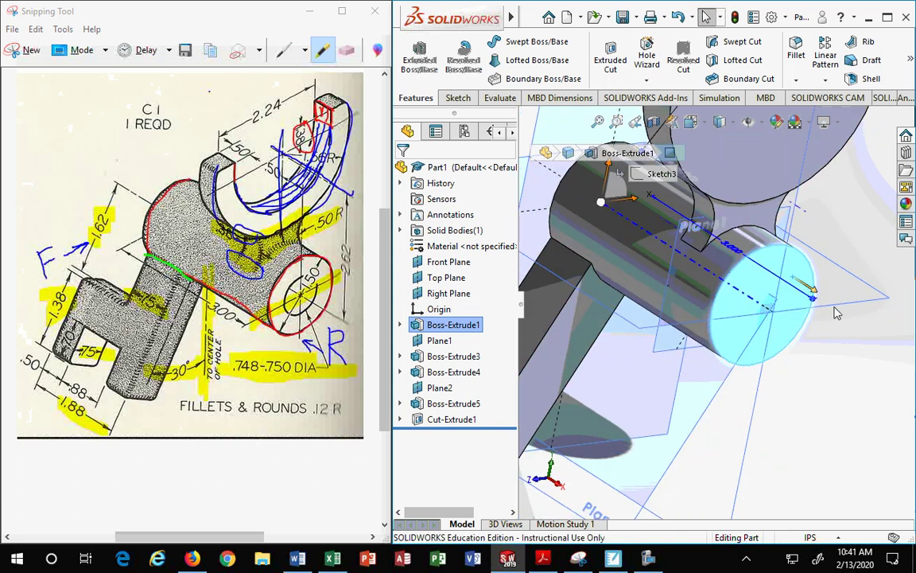
left_click(648, 62)
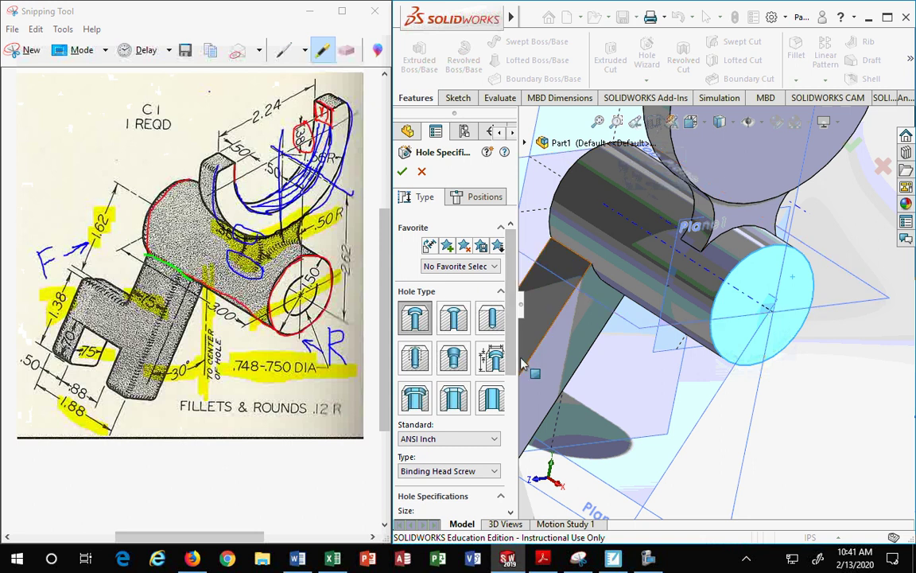
left_click_drag(517, 358, 555, 363)
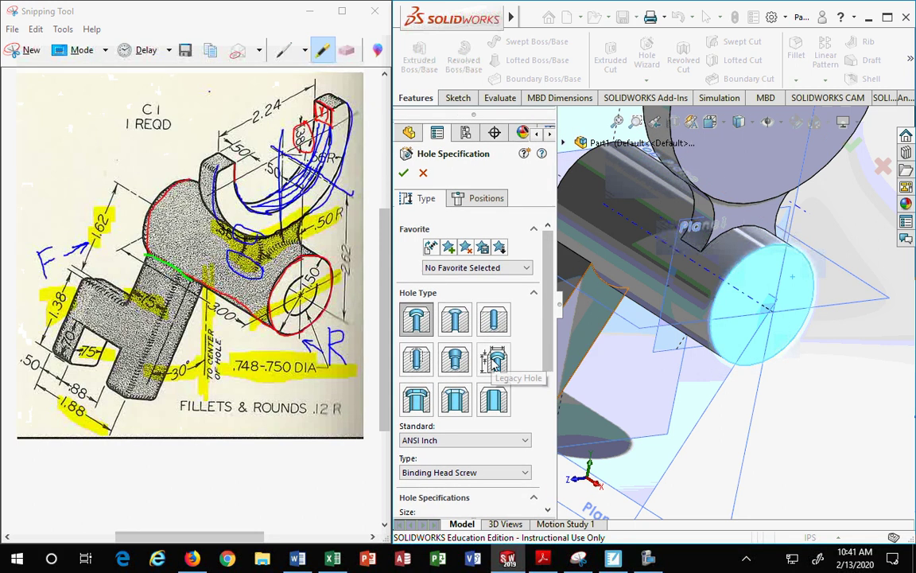
left_click(493, 360)
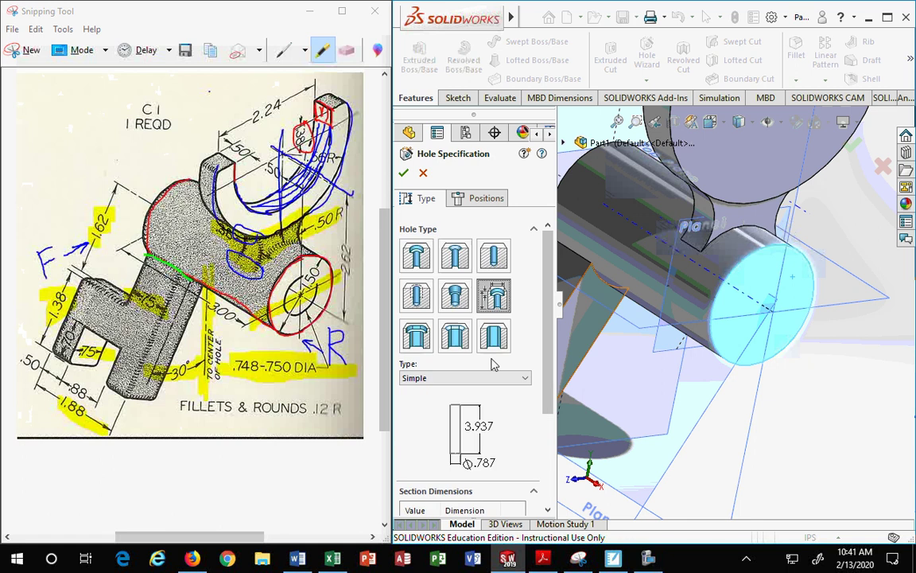
scroll(492, 362, "down", 2)
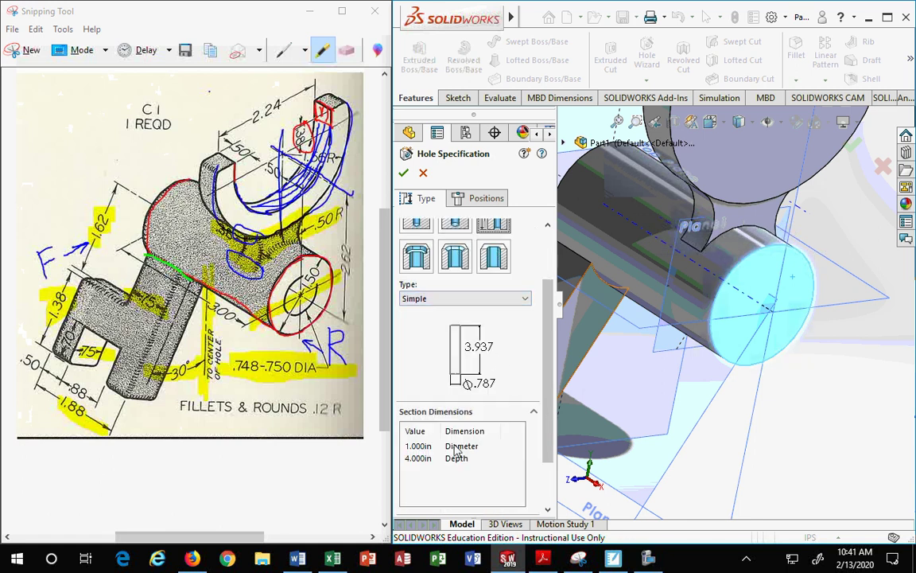
Set the hole's diameter to the expression .75-((.75-.748)/2)
left_click(418, 446)
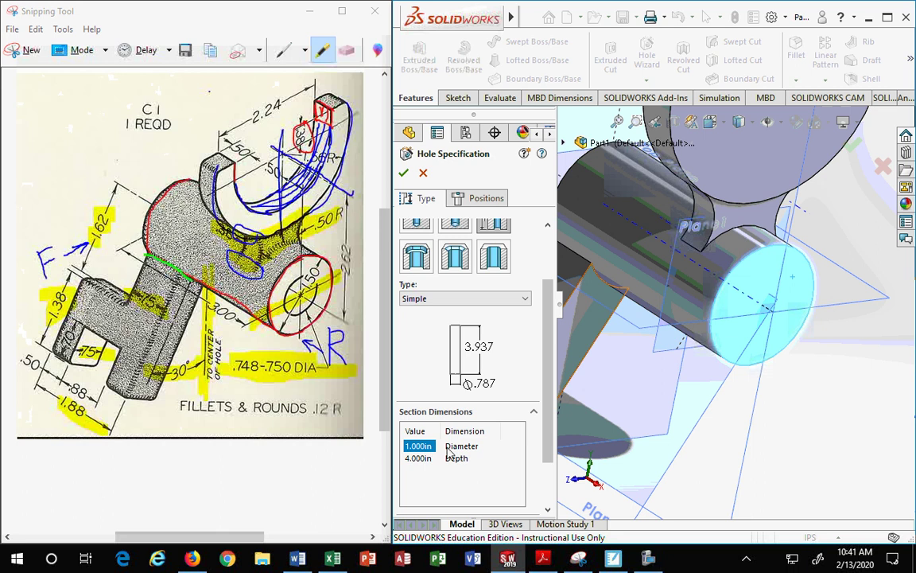
left_click(420, 450)
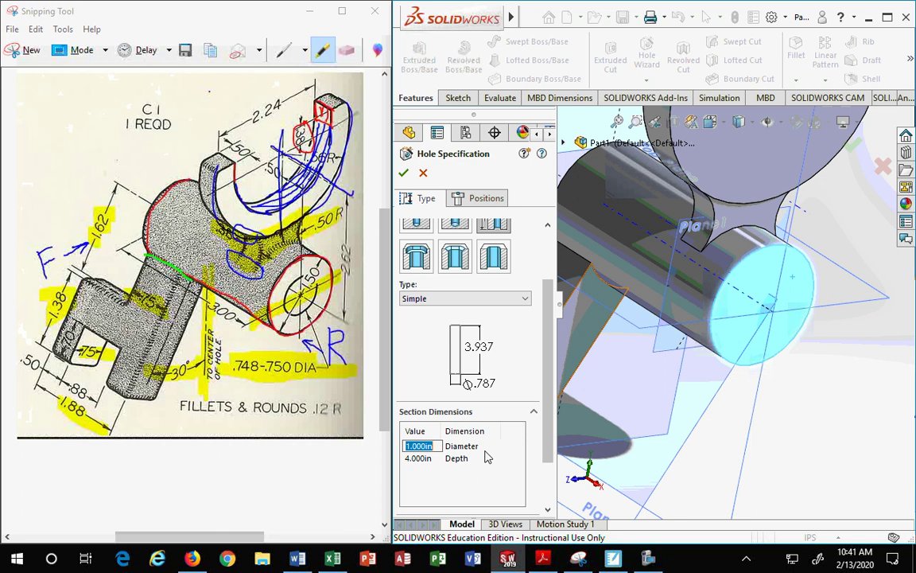
type(".75")
type("-")
type(".")
type(".75-")
type(".748)")
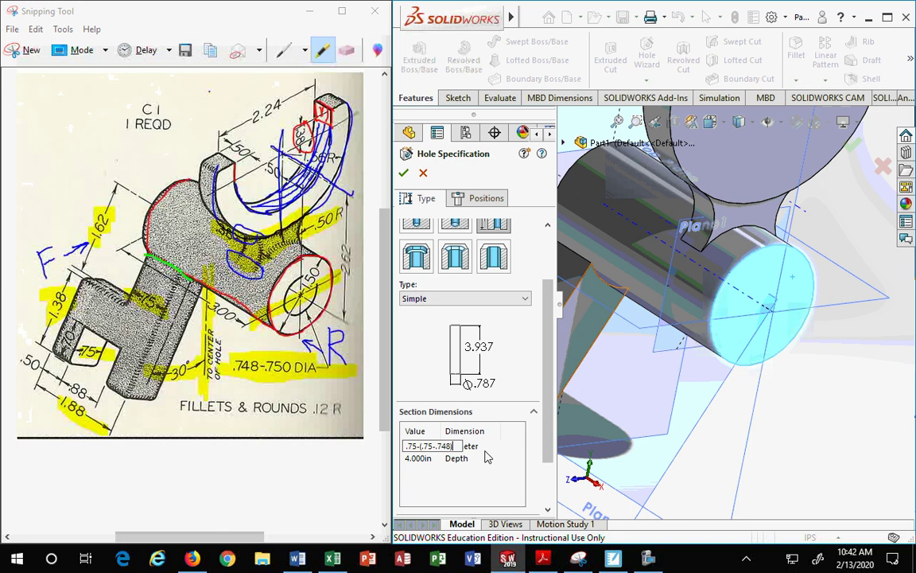
key("Left")
key("Left")
key("Left")
key("Left")
key("Left")
key("Left")
key("Left")
key("Left")
key("Left")
key("Left")
type("(")
key("Right")
key("Right")
key("Right")
key("Right")
key("Right")
key("Right")
key("Right")
key("Right")
key("Right")
type("/2)")
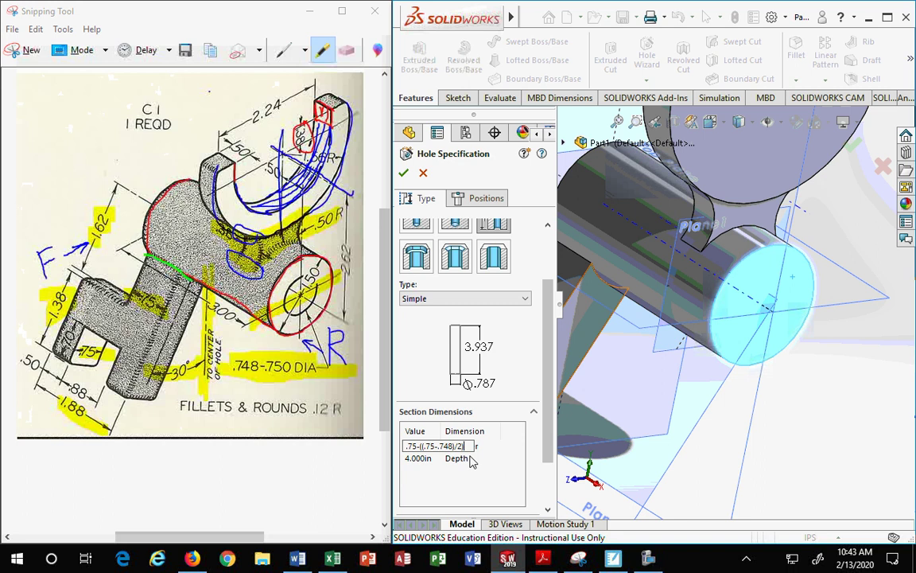
Try to edit the hole's depth value and check its end condition
double_click(422, 459)
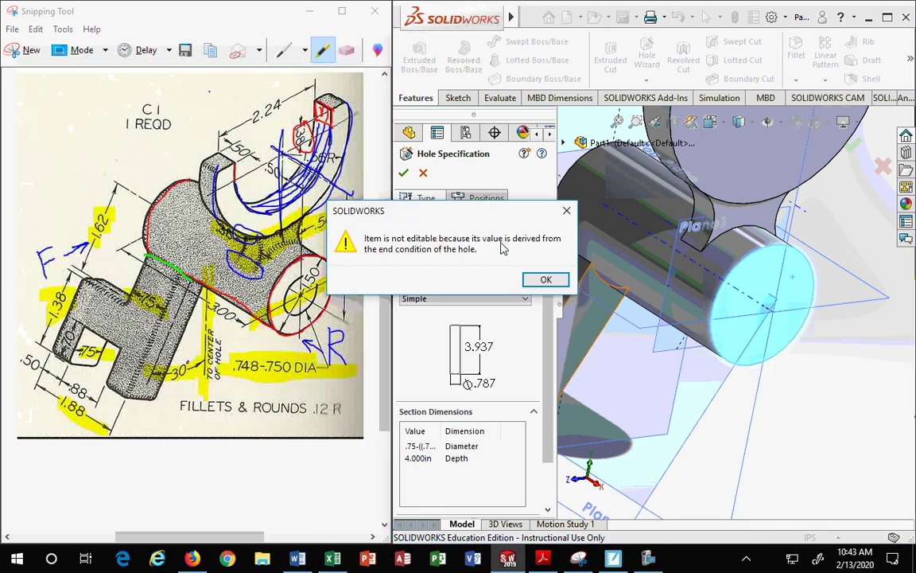
left_click(546, 279)
scroll(547, 363, "down", 1)
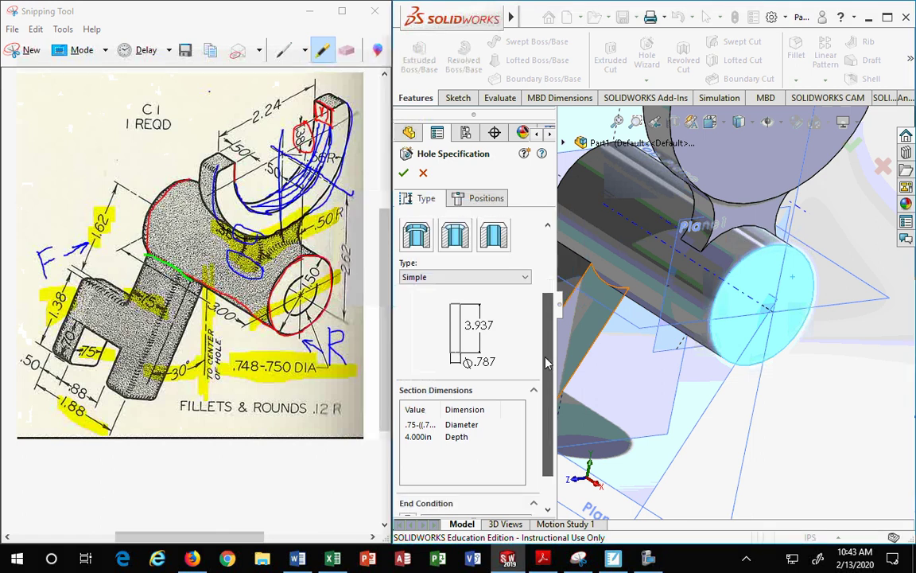
scroll(548, 362, "down", 2)
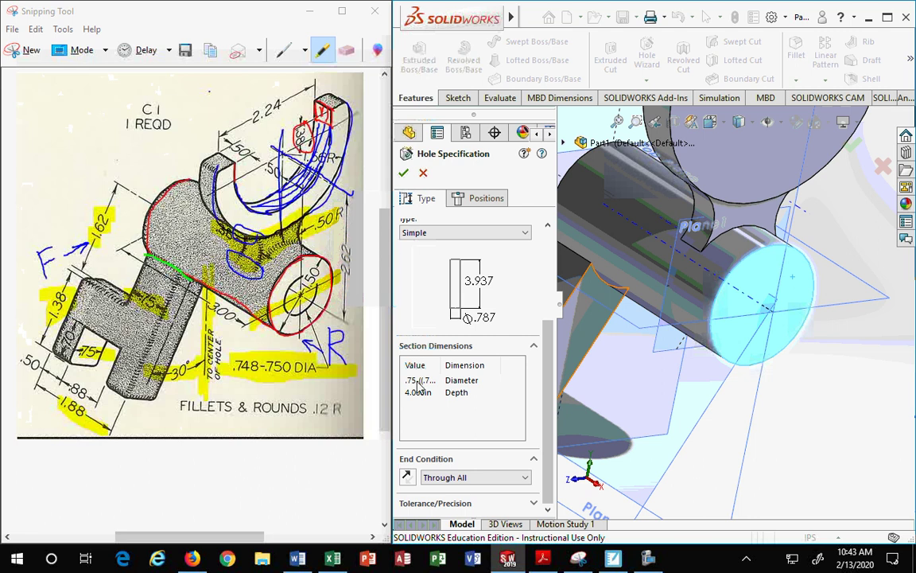
Position the hole at the center of the cylinder's end face and create it
left_click(481, 198)
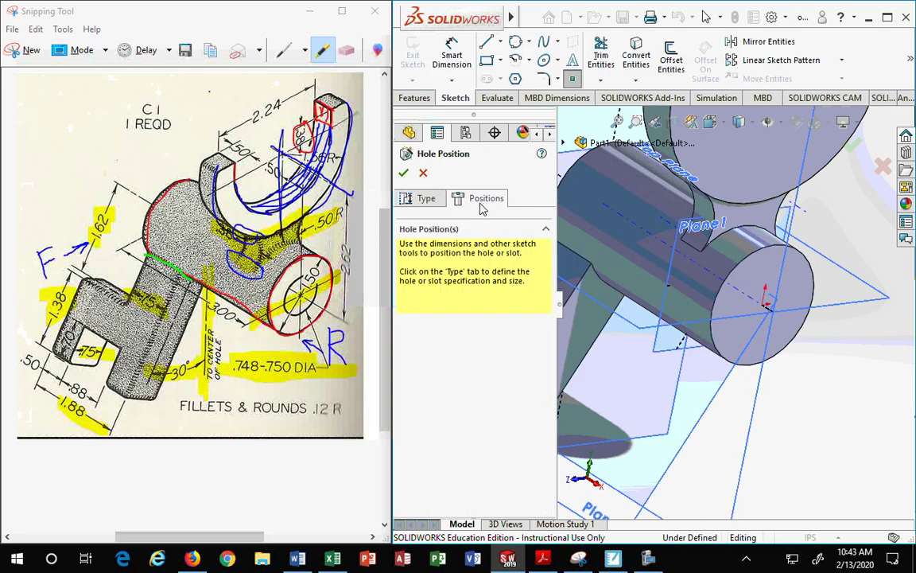
left_click(764, 308)
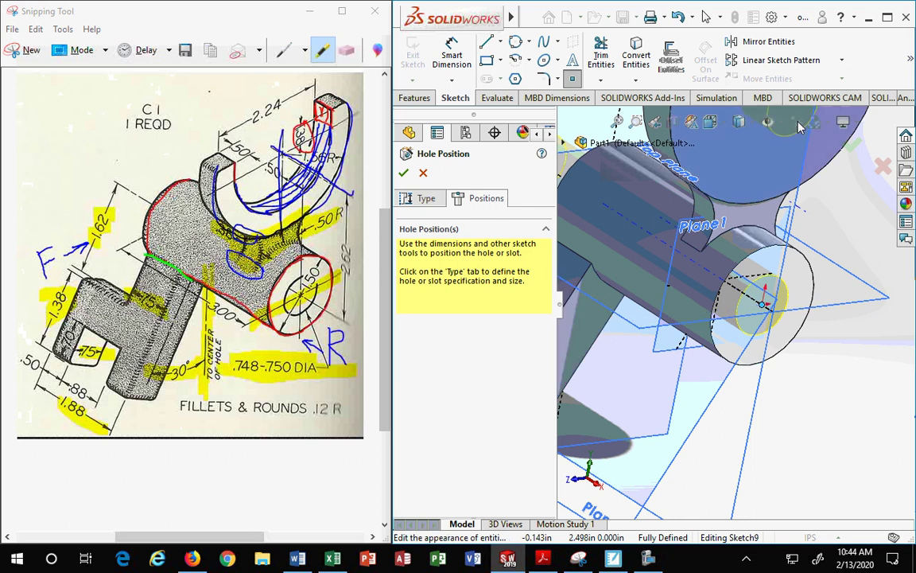
left_click(850, 146)
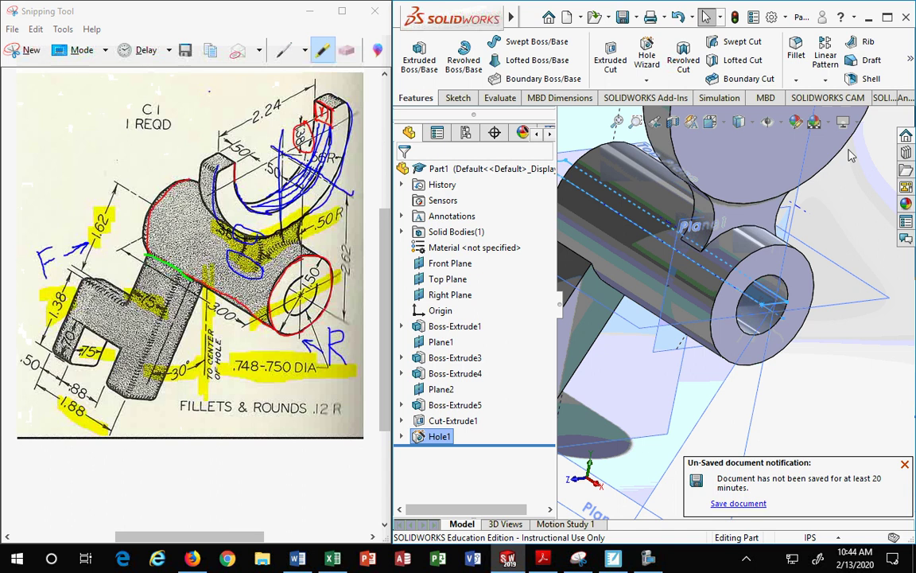
Reopen the cylinder hole's definition to check its diameter, depth and end condition, and close it
left_click(439, 444)
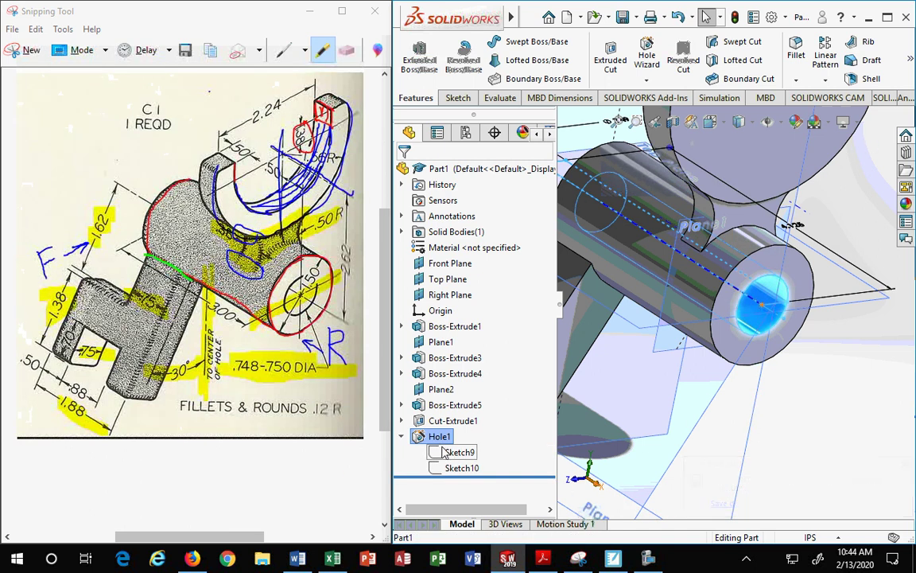
right_click(442, 443)
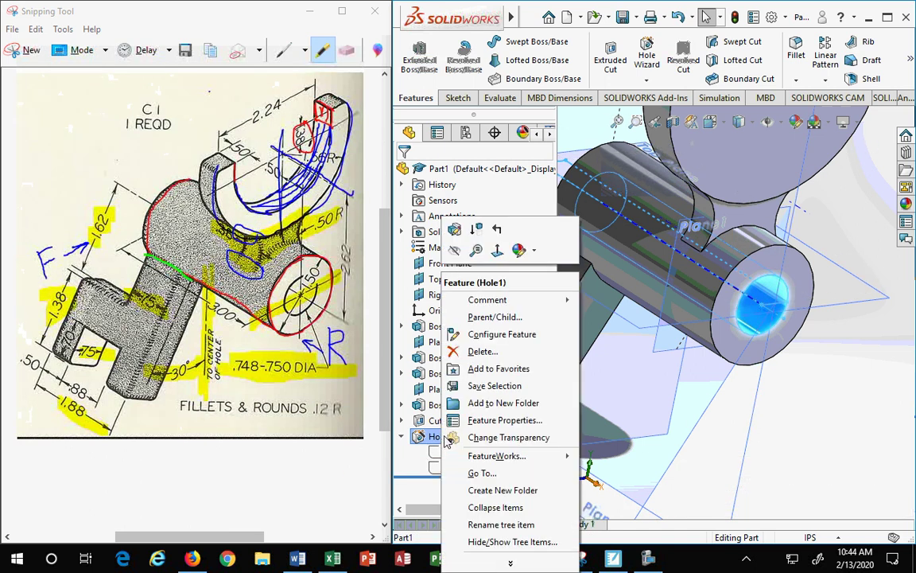
left_click(458, 238)
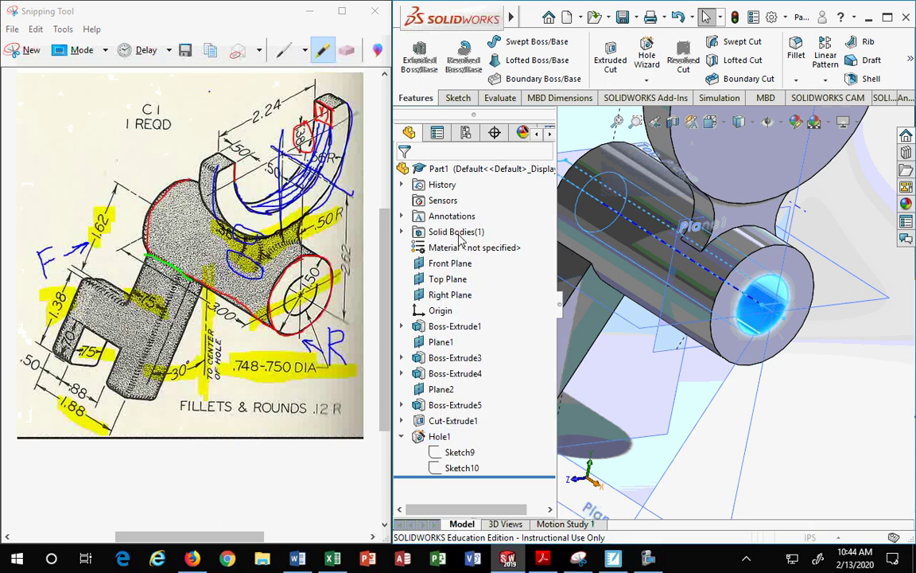
scroll(515, 405, "down", 5)
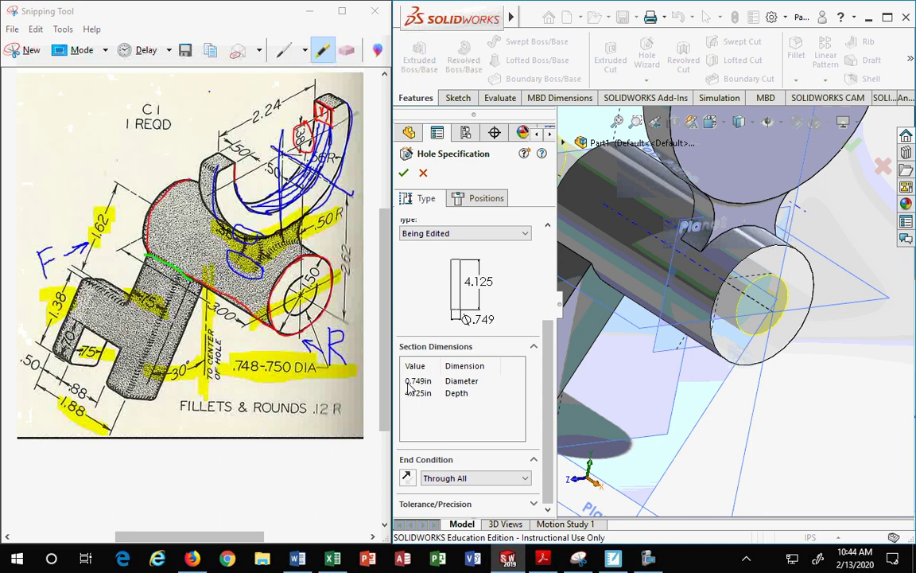
left_click(404, 174)
scroll(705, 334, "down", 3)
scroll(704, 316, "up", 6)
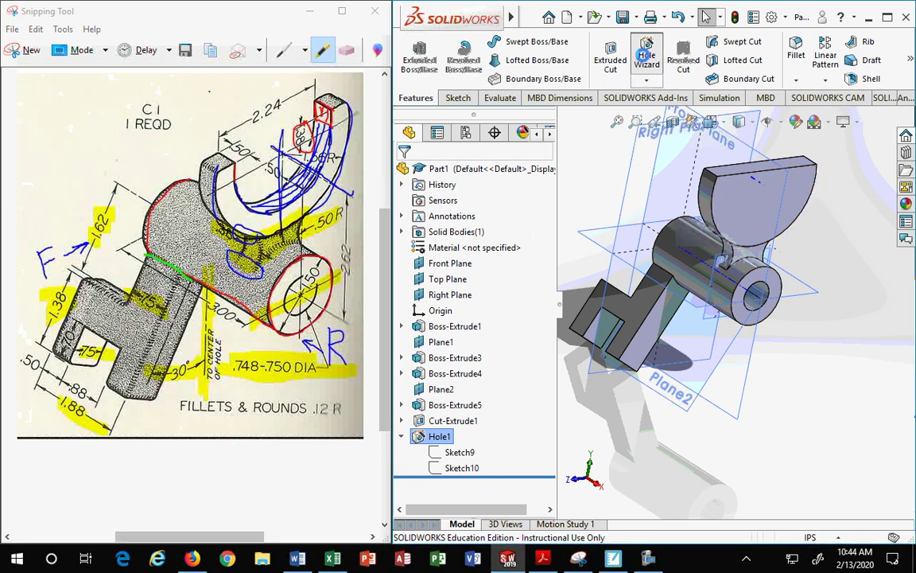
left_click(646, 53)
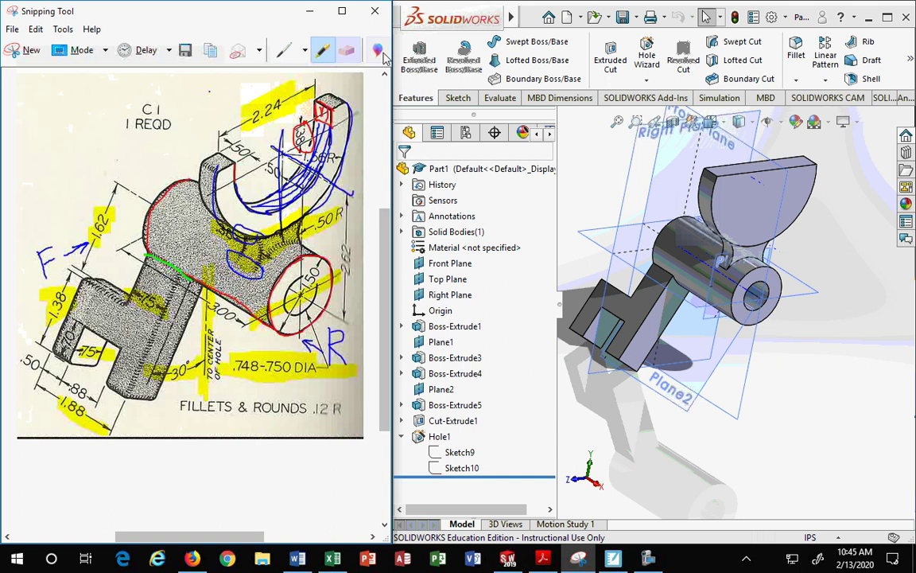
Switch to Snipping Tool, erase the pen marks around the curved arm, and highlight the 2.24 and .38 dimensions
left_click(349, 56)
mouse_move(281, 84)
left_mouse_down()
mouse_move(235, 127)
mouse_move(269, 148)
mouse_move(320, 133)
mouse_move(239, 179)
mouse_move(249, 196)
mouse_move(303, 137)
mouse_move(325, 232)
left_mouse_up()
left_click_drag(139, 164, 105, 184)
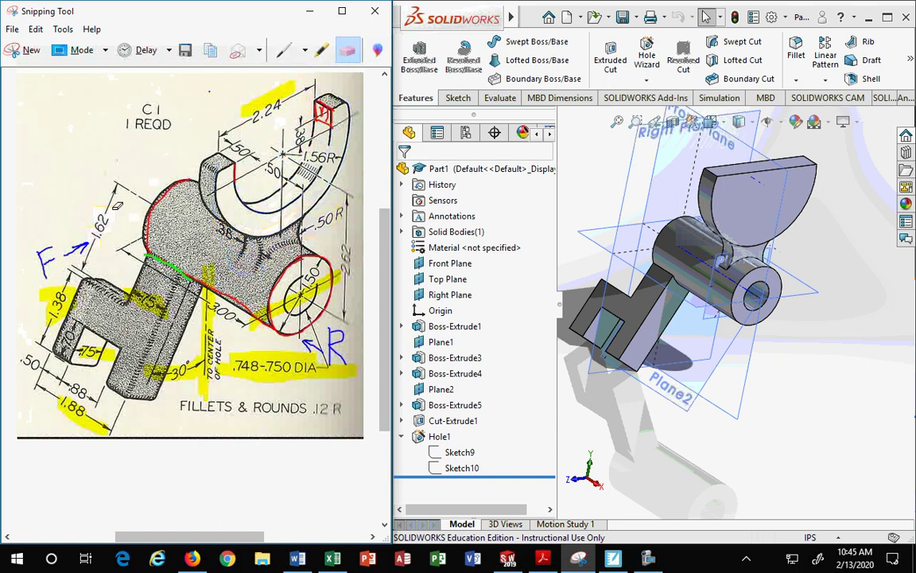
left_click(323, 49)
mouse_move(241, 120)
left_mouse_down()
mouse_move(300, 94)
mouse_move(248, 120)
left_mouse_up()
mouse_move(321, 116)
left_mouse_down()
mouse_move(329, 123)
mouse_move(301, 130)
mouse_move(305, 143)
left_mouse_up()
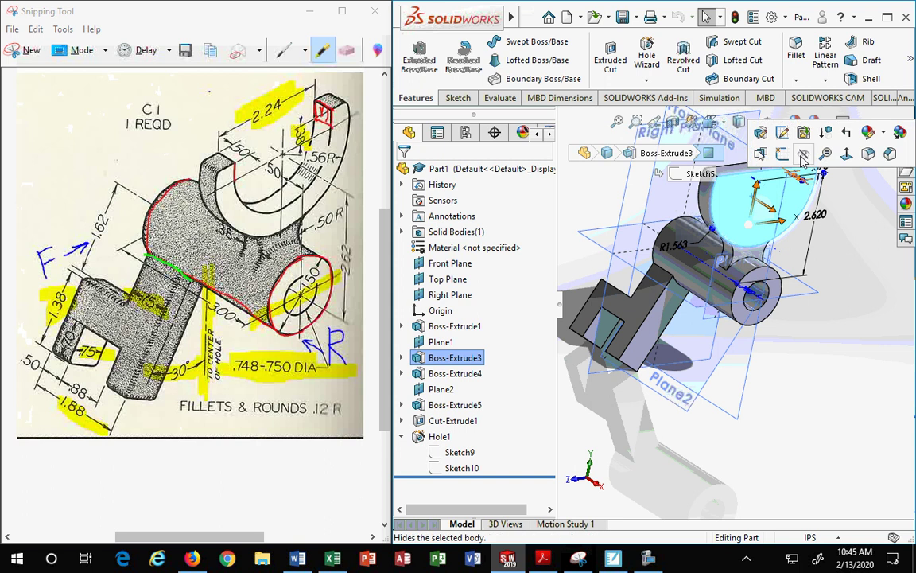
Switch to SolidWorks, start a sketch on the half-disc's flat face and draw a short vertical line down from its straight upper edge
left_click(762, 150)
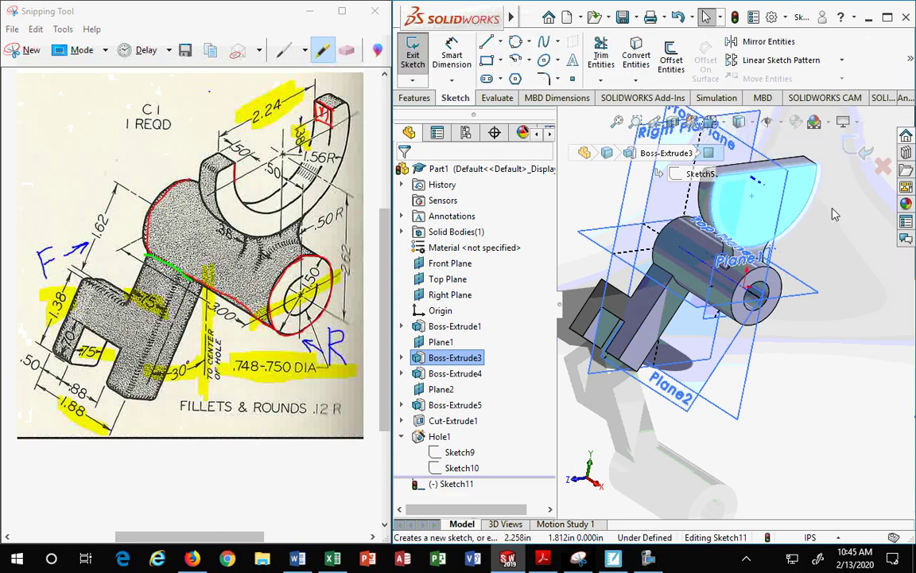
left_click(730, 125)
left_click(789, 203)
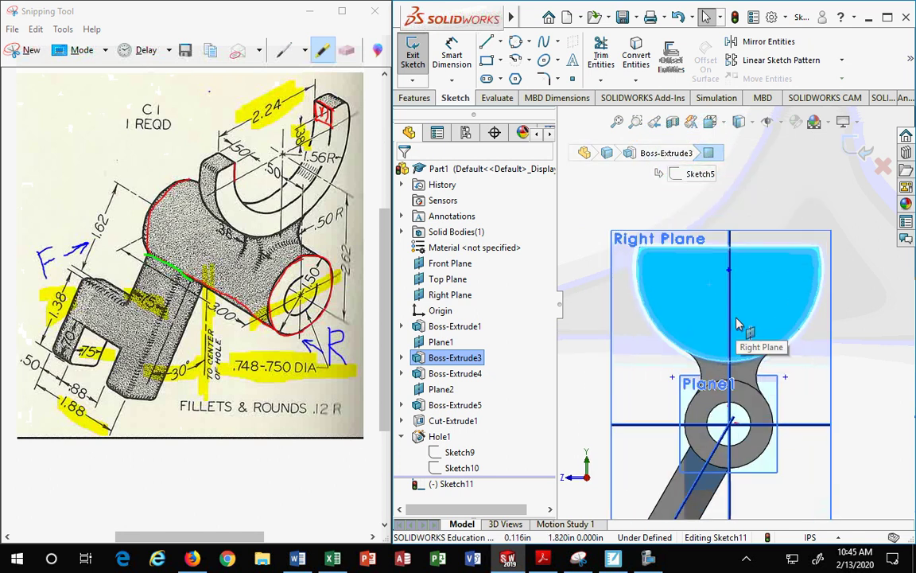
left_click(487, 41)
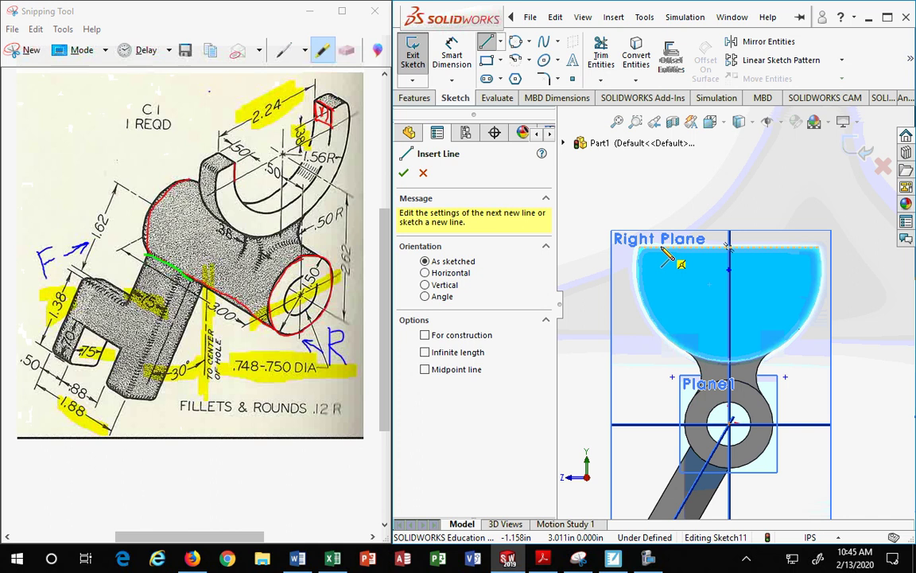
left_click(662, 250)
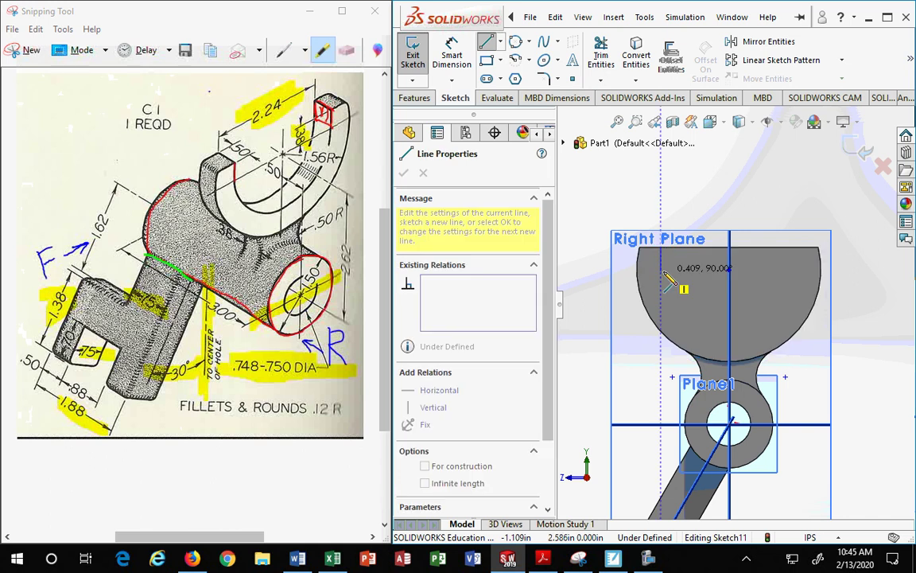
left_click(660, 271)
key("Escape")
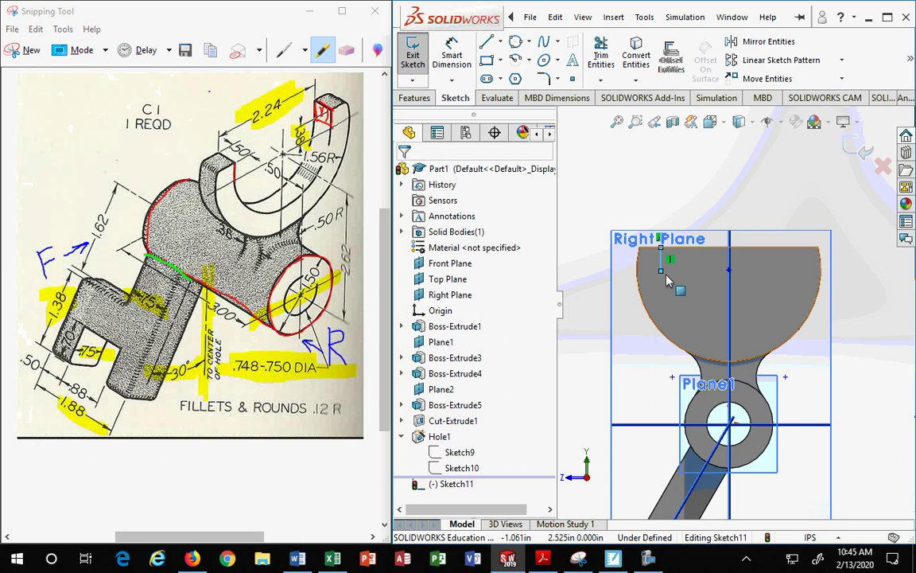
Draw a horizontal construction line about 1.16 in long from the vertical line's lower end to the vertical center plane
left_click(499, 41)
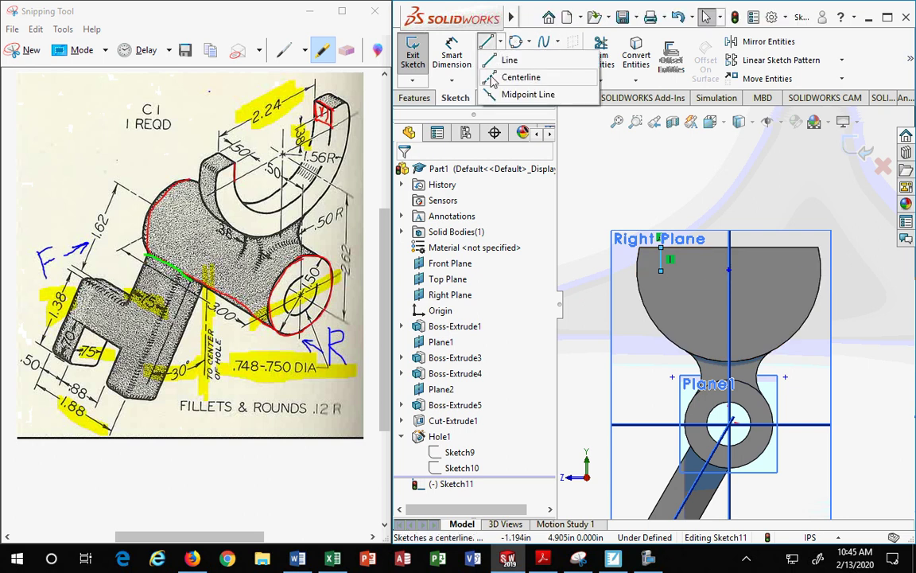
left_click(494, 79)
left_click(660, 271)
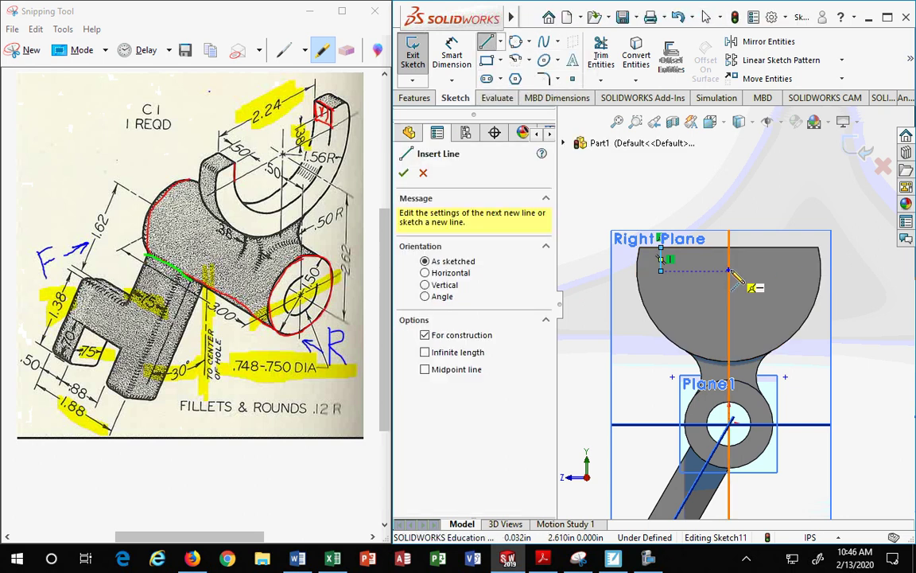
left_click(729, 271)
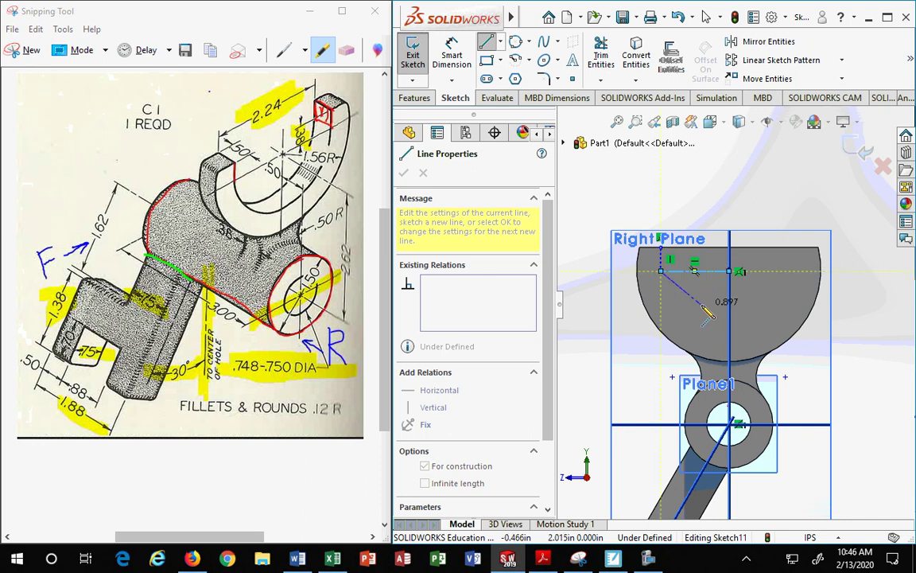
key("Escape")
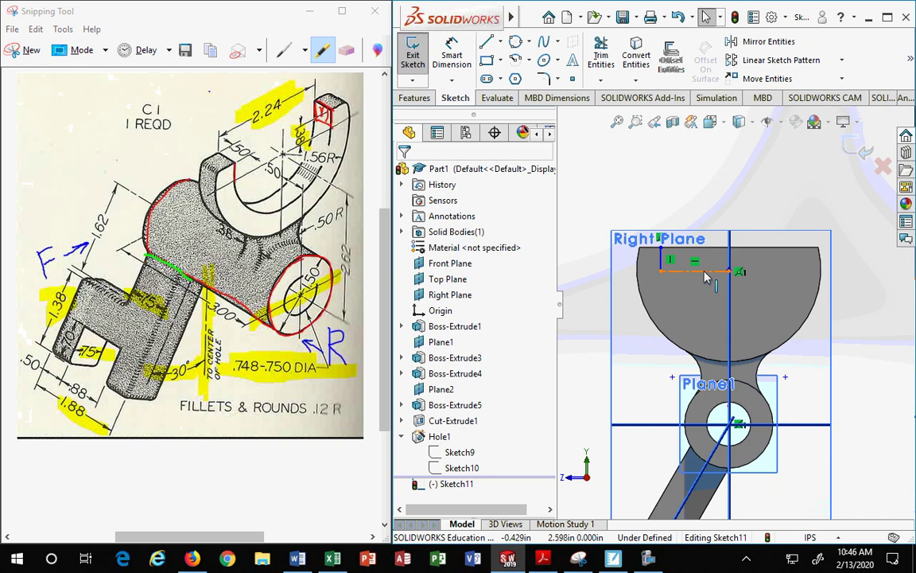
Move the construction line up above the half-disc's straight edge, clear of the arc center
left_click_drag(732, 274, 693, 186)
left_click(756, 170)
left_click(679, 162)
left_click(758, 167)
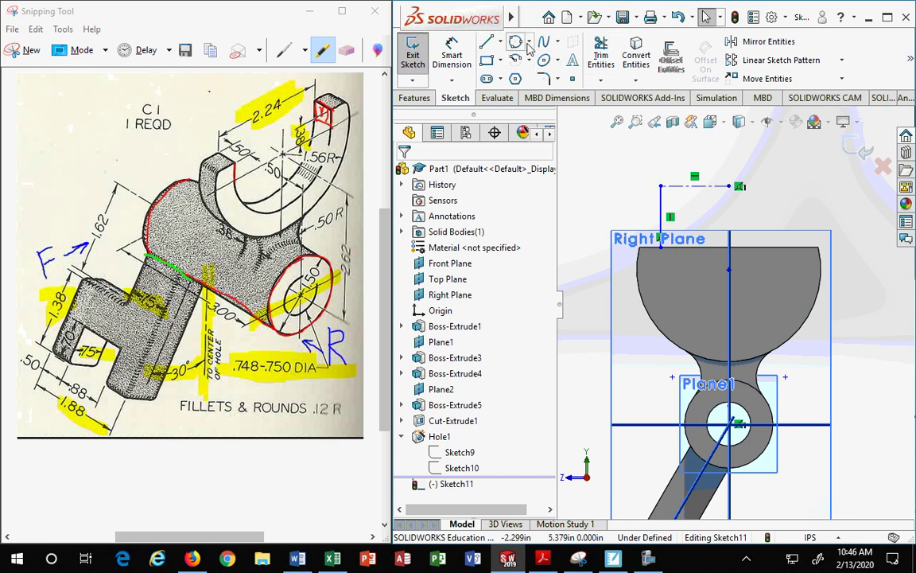
Draw a circle of about 1.16 in radius centered on the half-disc's arc center
left_click(531, 42)
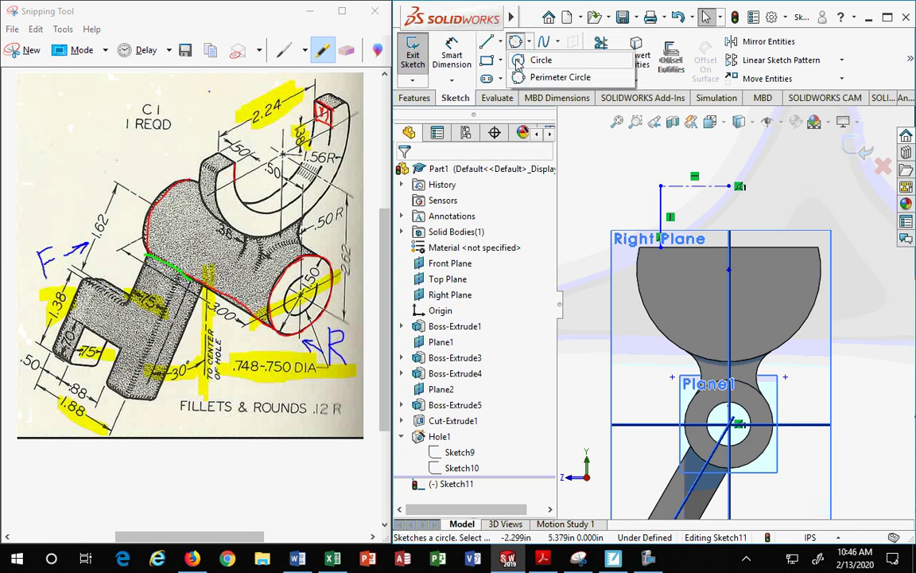
left_click(517, 62)
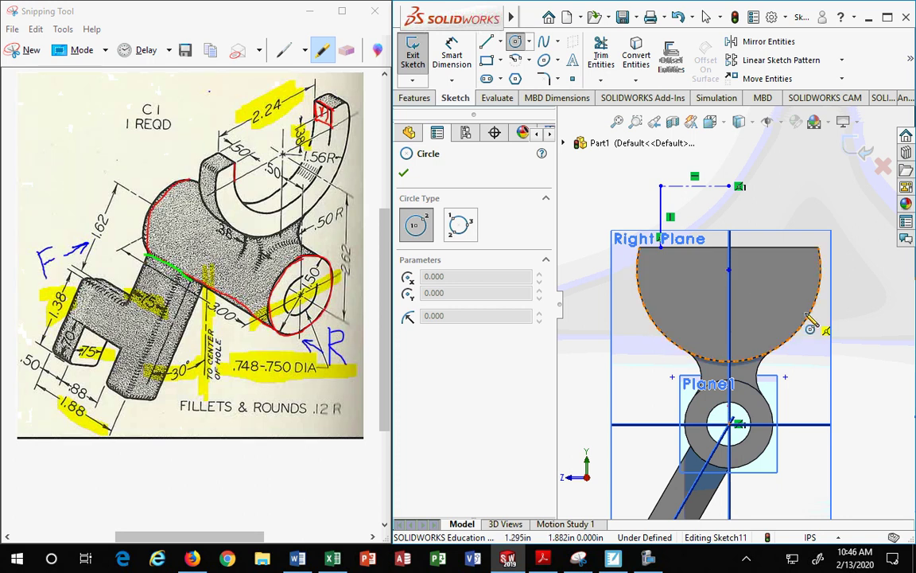
left_click(729, 271)
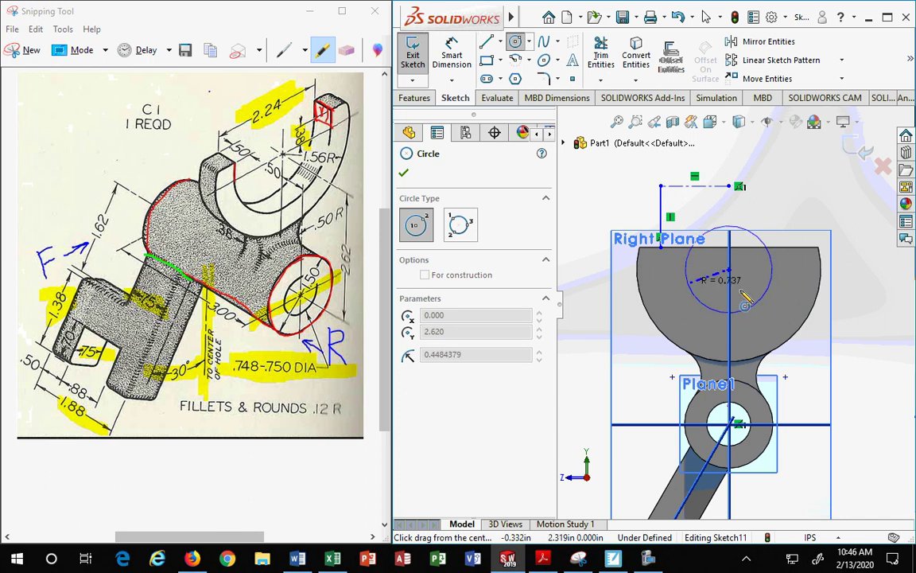
left_click(661, 268)
key("Escape")
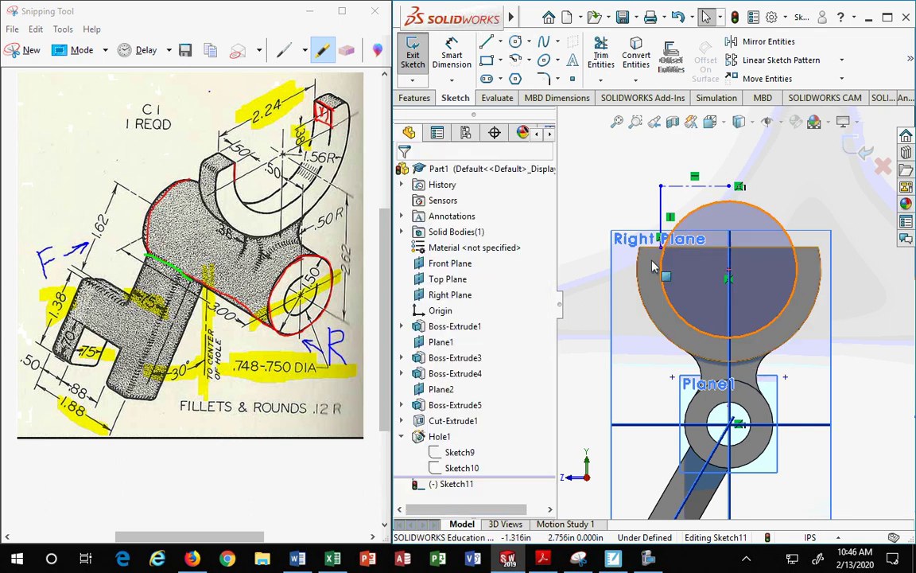
Attach the vertical line's free end to the circle level with its center, and delete the construction line
mouse_move(661, 186)
left_mouse_down()
mouse_move(668, 293)
mouse_move(660, 270)
left_mouse_up()
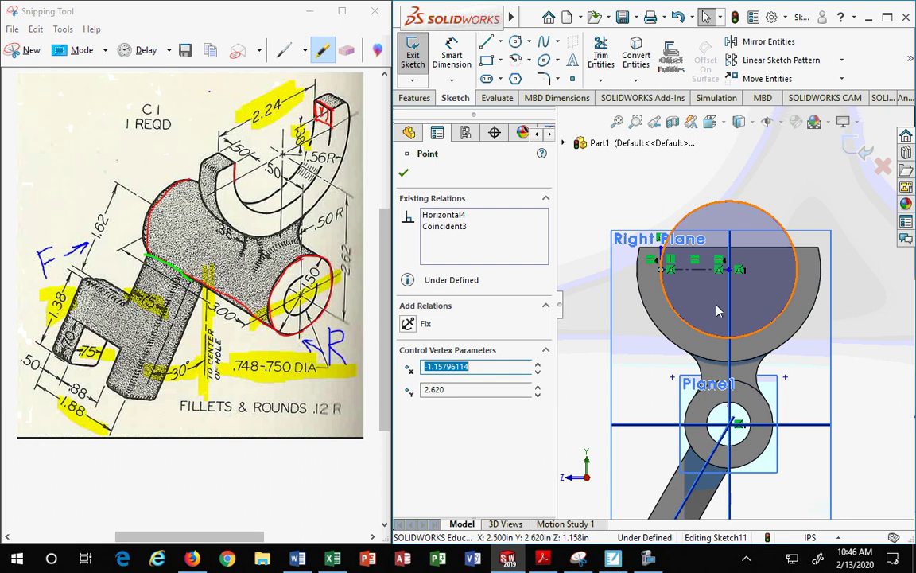
key("Escape")
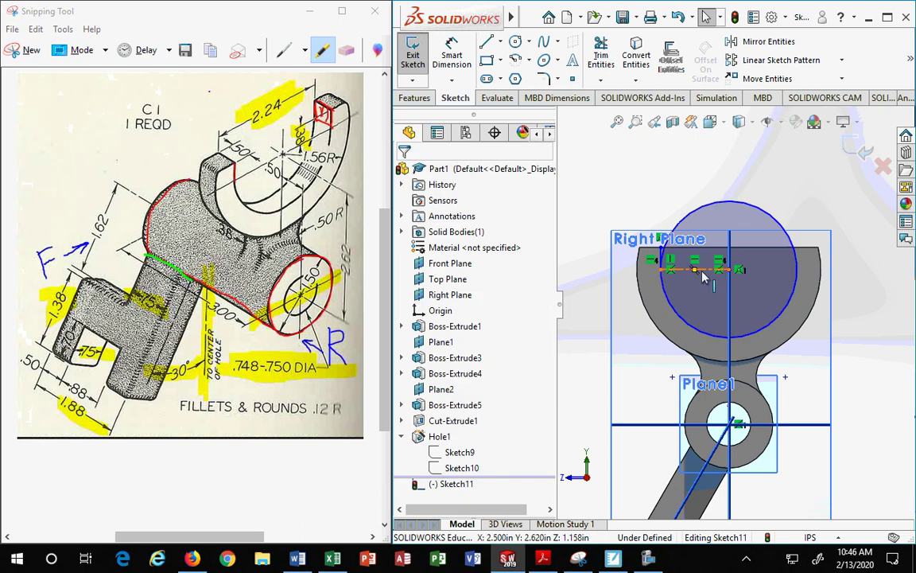
left_click(703, 270)
key("Delete")
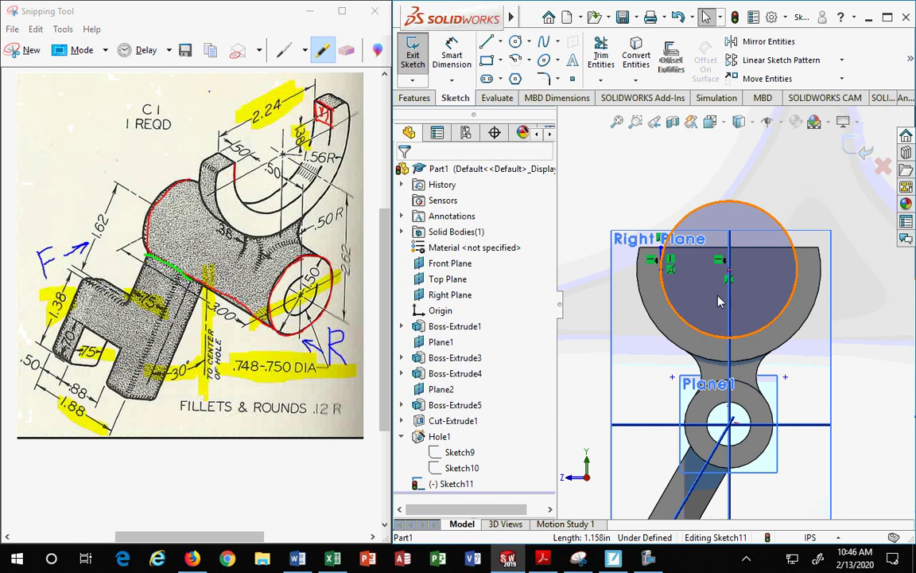
Draw a second vertical line from the circle's opposite side, level with its center, up past the half-disc's straight edge
left_click(488, 46)
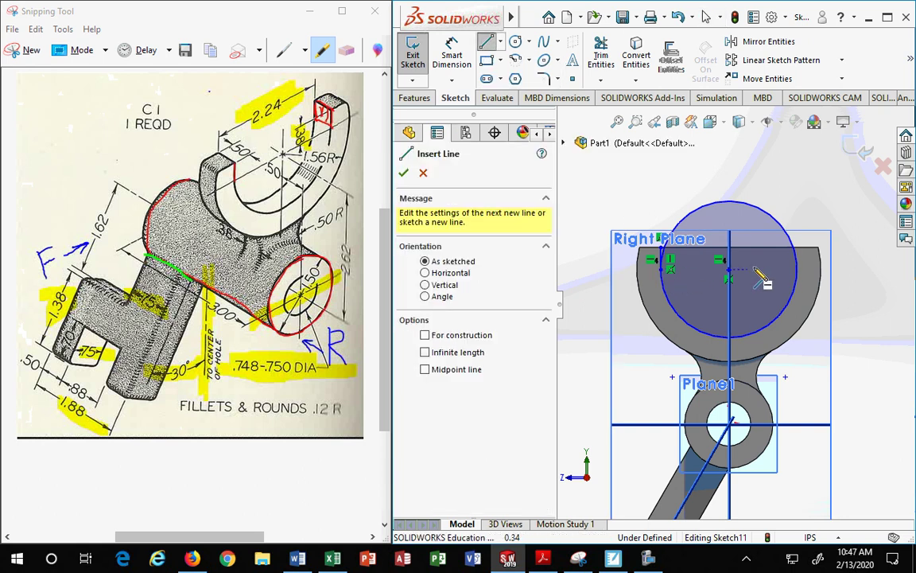
left_click(798, 272)
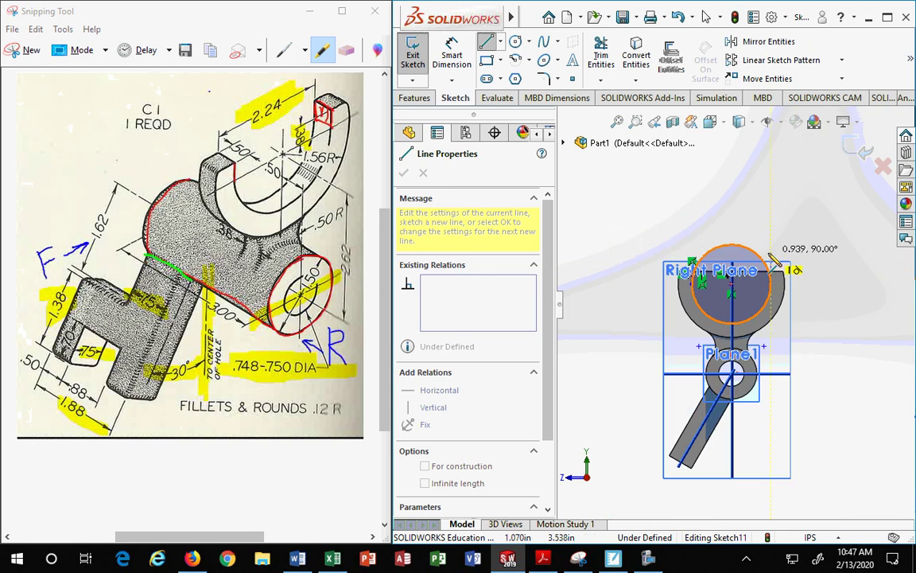
scroll(780, 267, "down", 3)
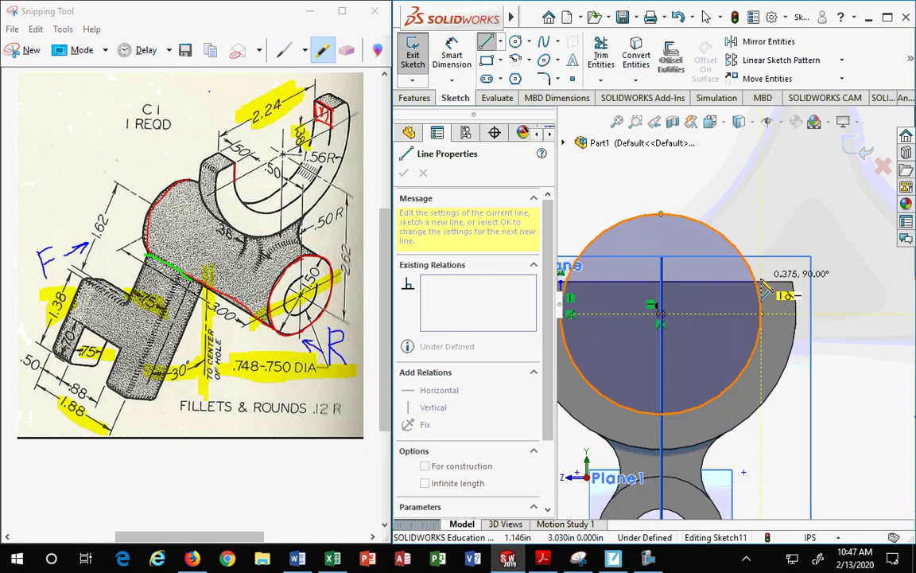
left_click(761, 224)
key("Escape")
scroll(771, 353, "down", 1)
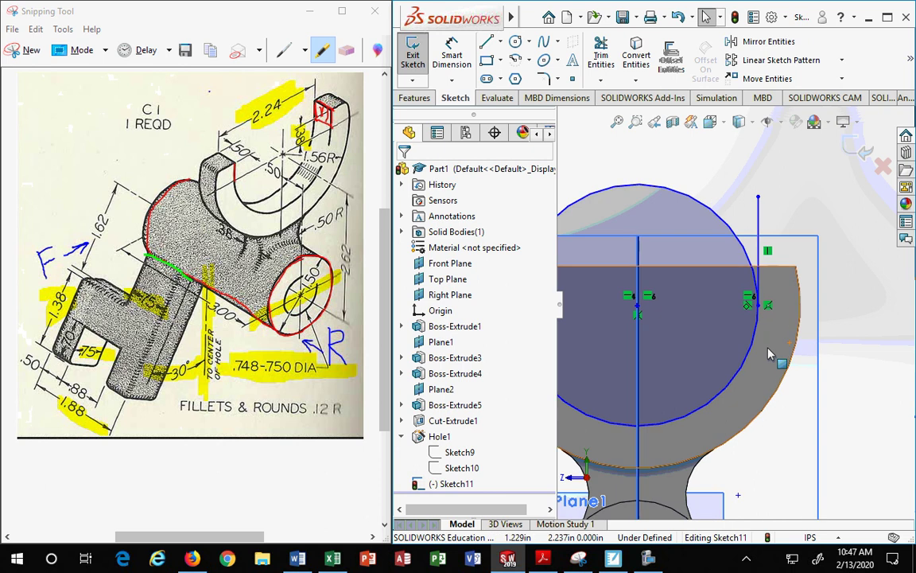
scroll(769, 351, "up", 3)
scroll(628, 290, "down", 2)
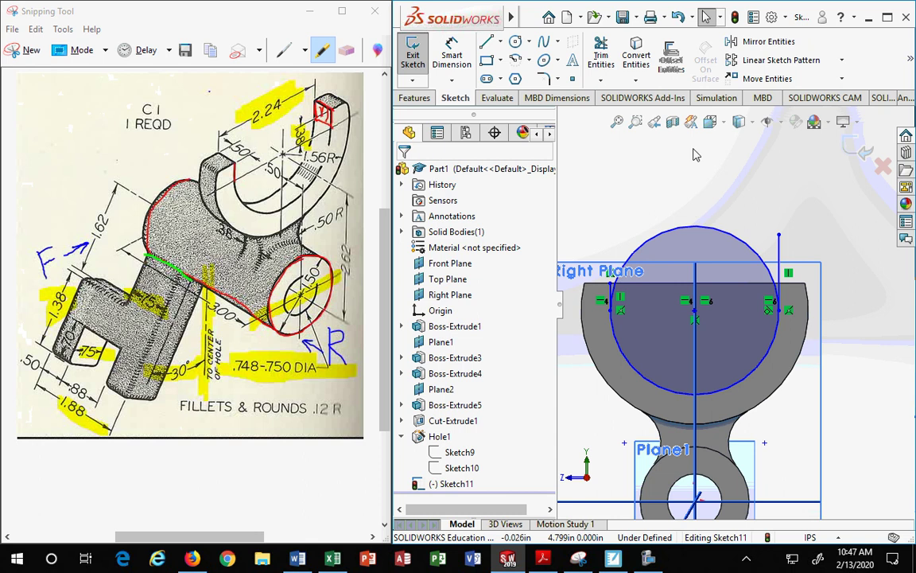
Convert the half-disc's straight upper edge into a sketch line
left_click(637, 80)
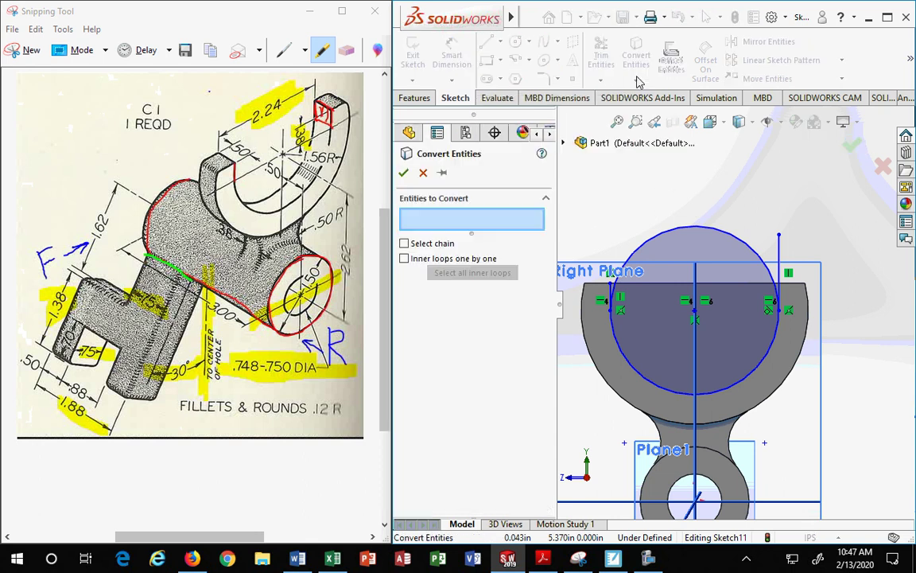
left_click(599, 283)
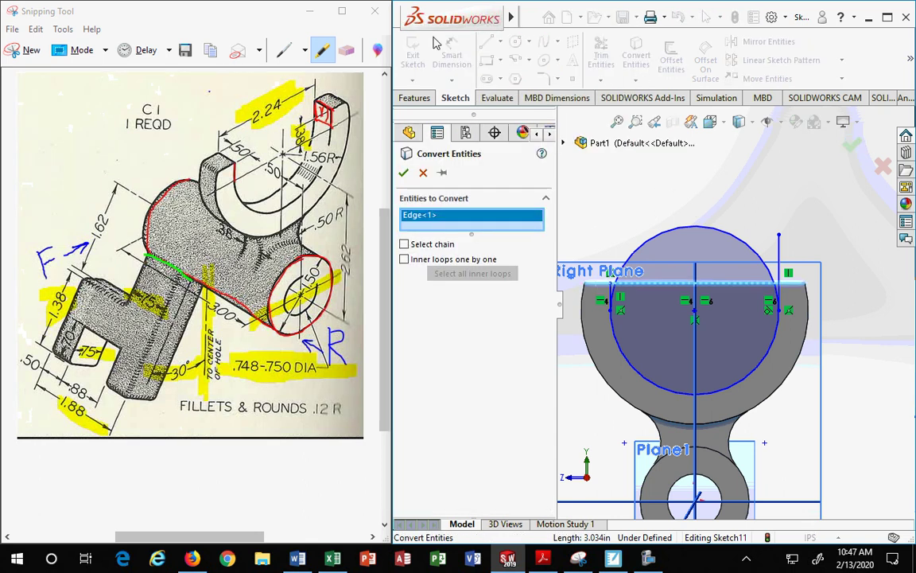
left_click(404, 172)
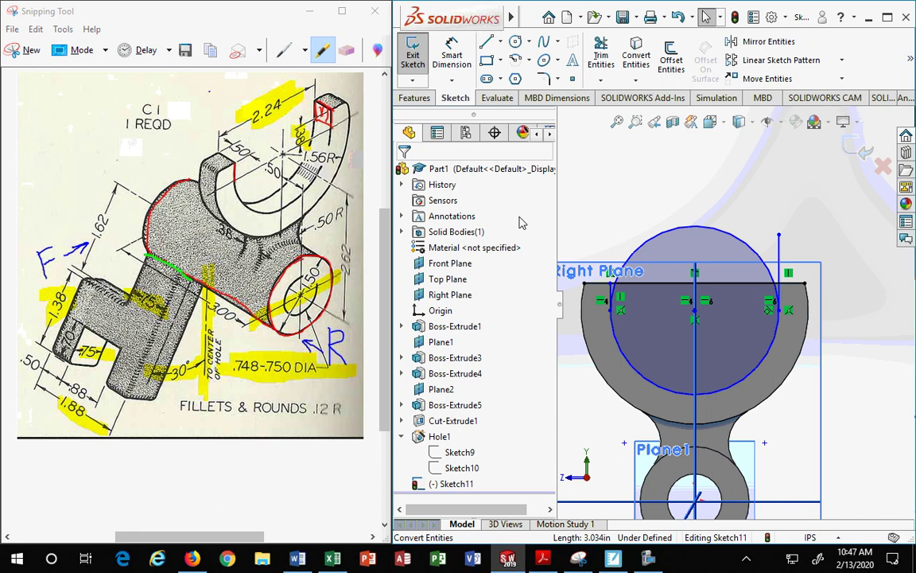
Trim away the circle's upper arc and the leftover arc pieces beside both vertical lines, leaving only the lower half arc of the U profile
left_click(600, 56)
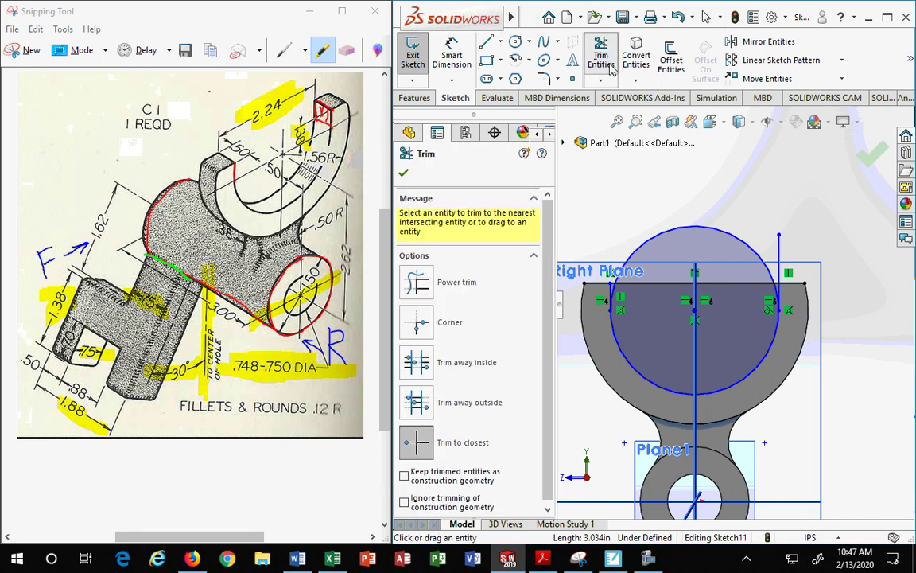
left_click(712, 235)
scroll(623, 286, "down", 4)
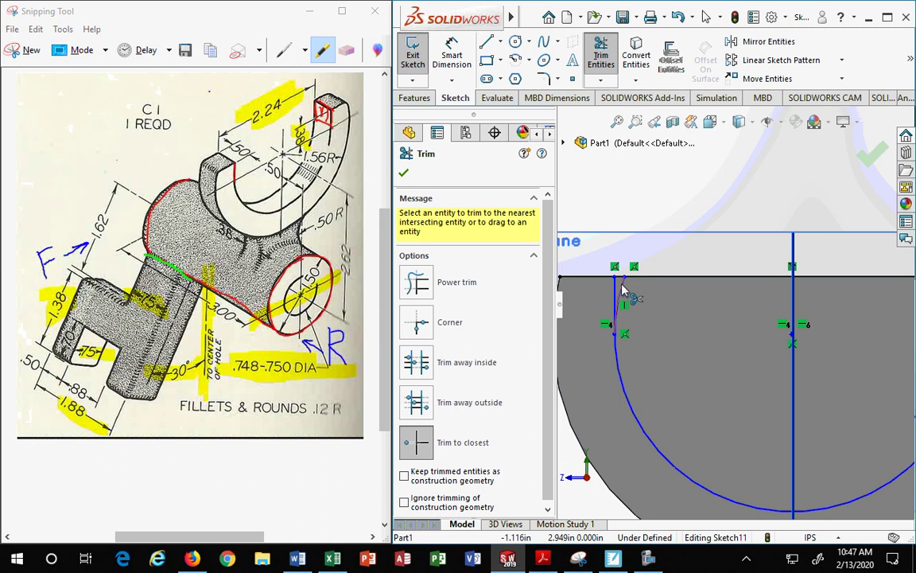
left_click(622, 289)
scroll(715, 326, "down", 3)
scroll(806, 323, "up", 8)
scroll(828, 307, "down", 3)
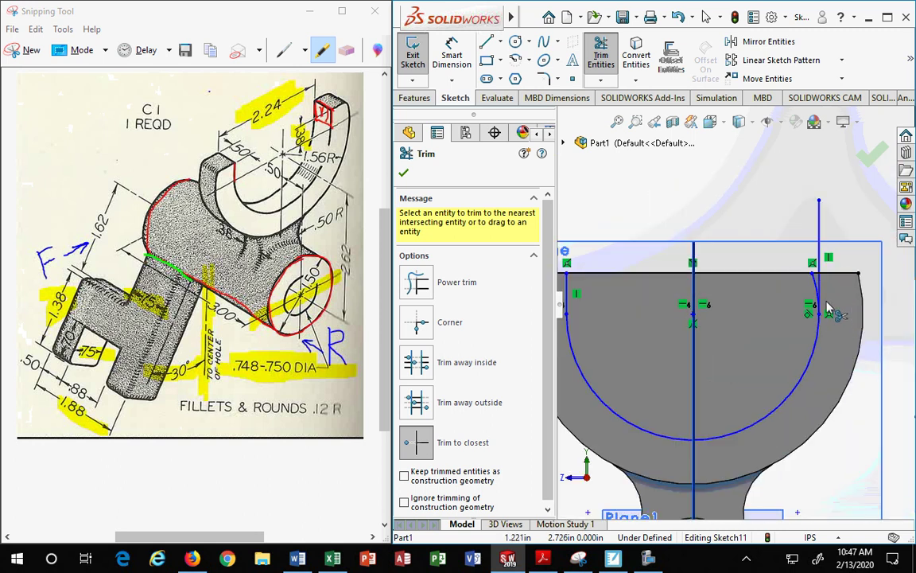
scroll(827, 308, "down", 3)
left_click(778, 262)
scroll(728, 302, "up", 5)
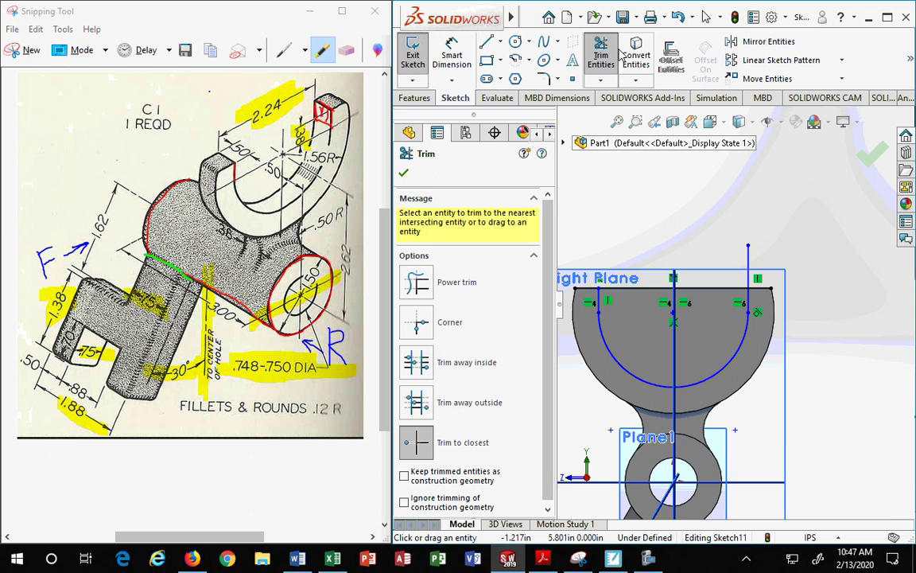
left_click(453, 60)
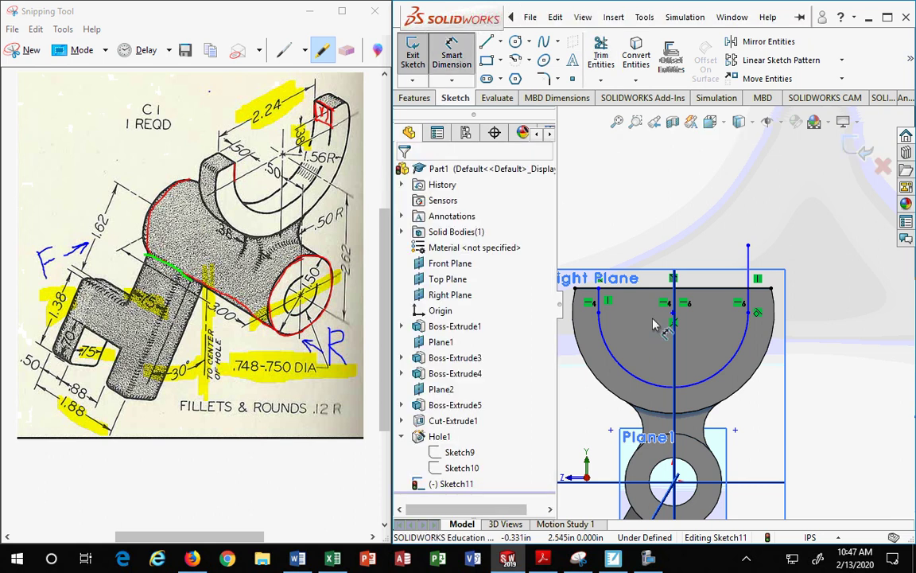
left_click(599, 304)
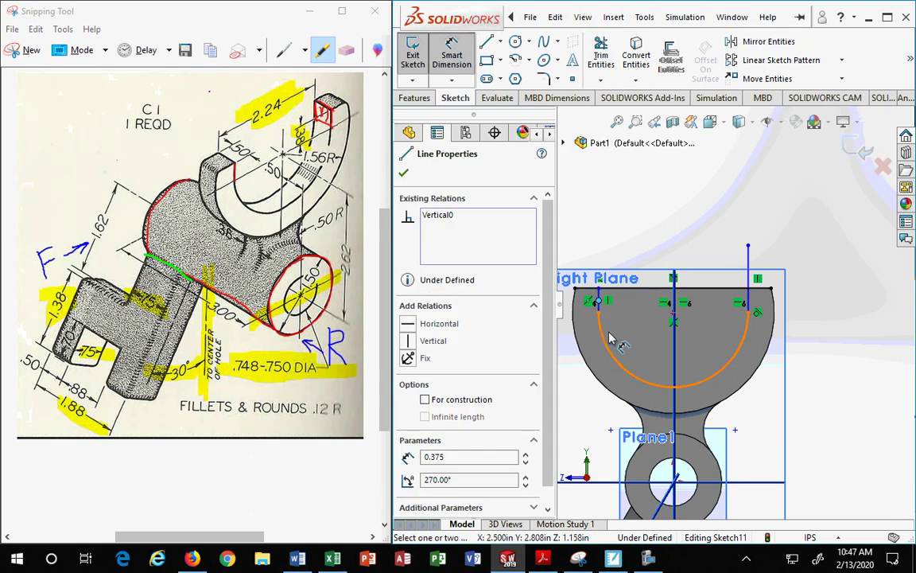
key("Escape")
scroll(615, 334, "up", 2)
scroll(656, 310, "down", 5)
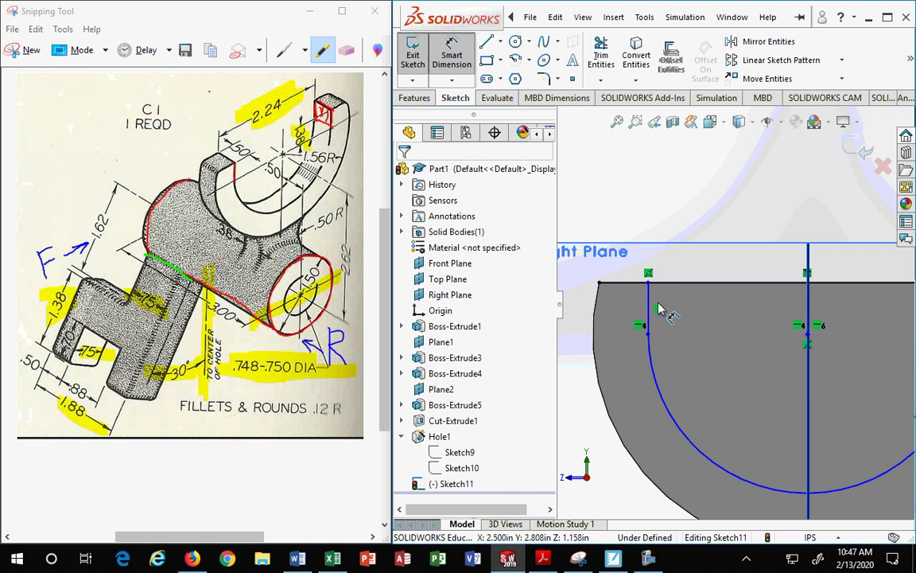
scroll(675, 334, "down", 1)
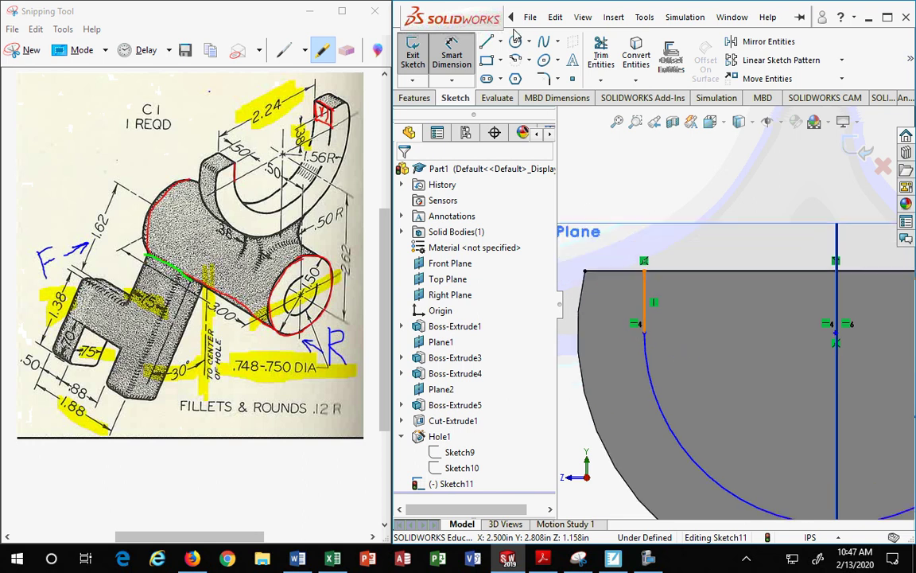
scroll(660, 311, "down", 2)
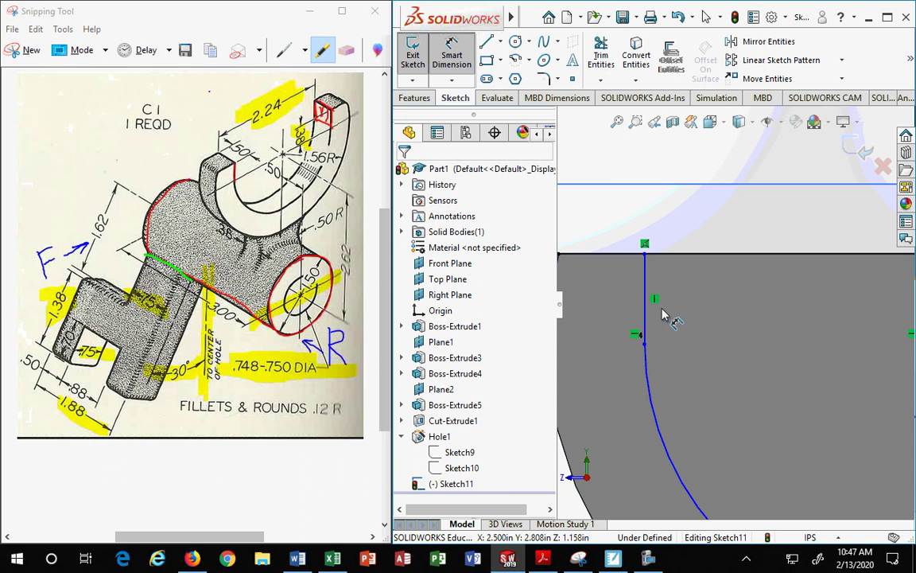
scroll(664, 314, "down", 1)
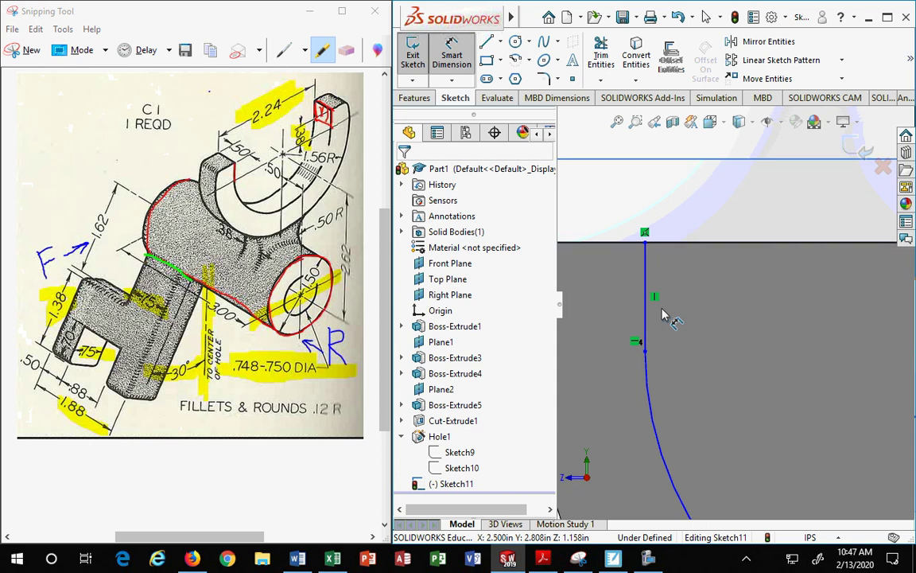
scroll(664, 314, "up", 3)
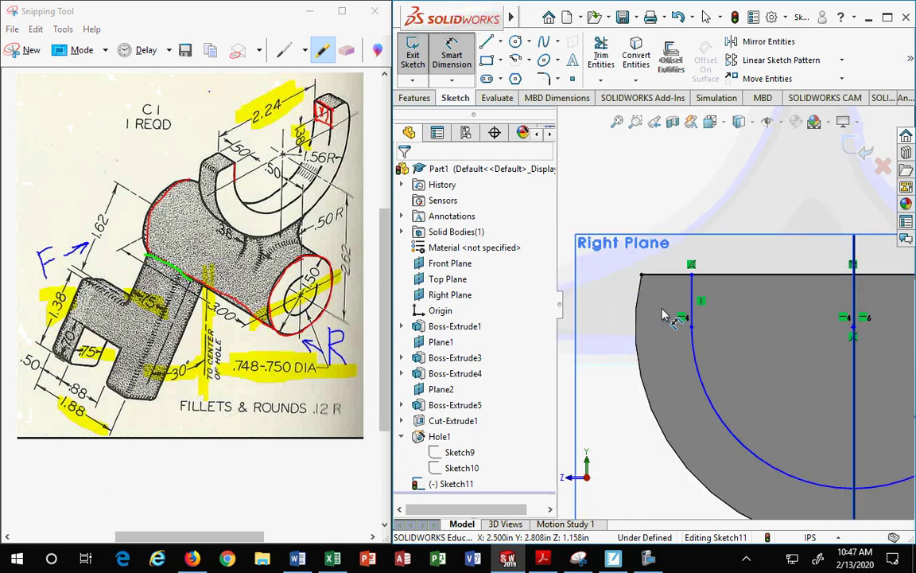
scroll(698, 322, "up", 2)
scroll(719, 313, "down", 4)
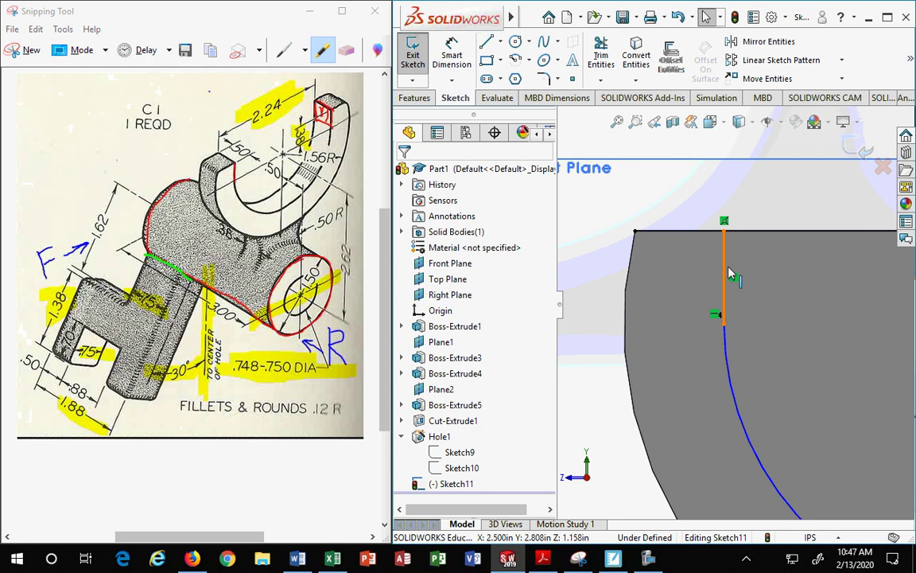
Try to dimension the length of the U profile's shorter vertical line, and discard the dimension
left_click(726, 253)
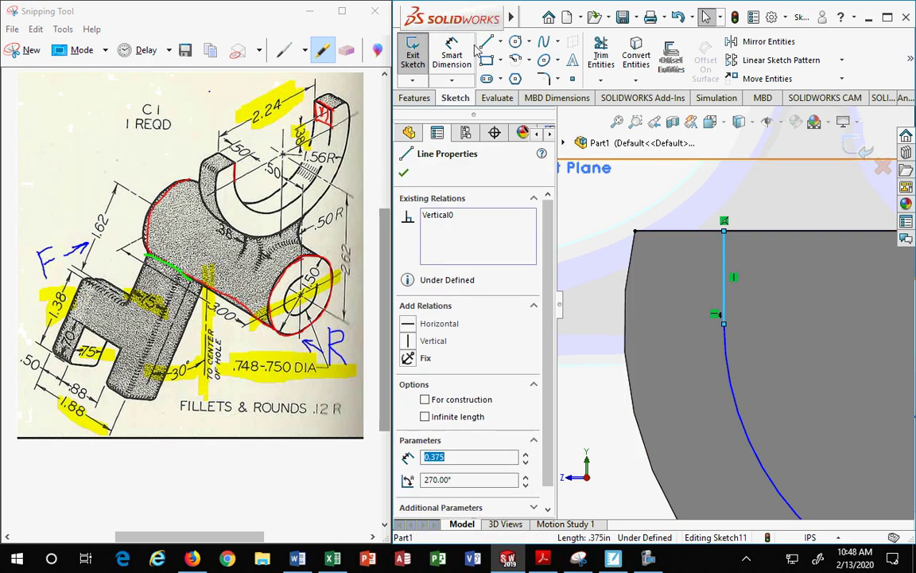
left_click(451, 58)
left_click(725, 274)
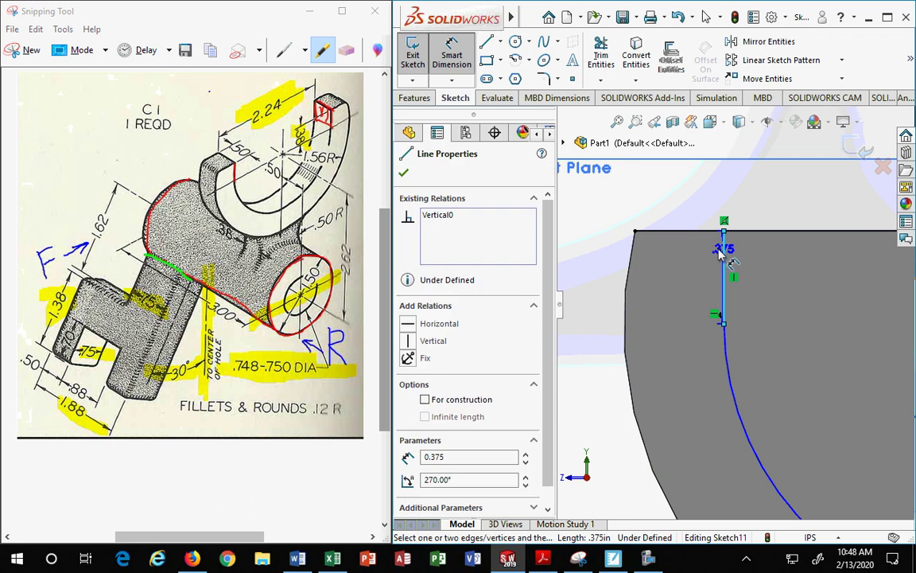
left_click(592, 283)
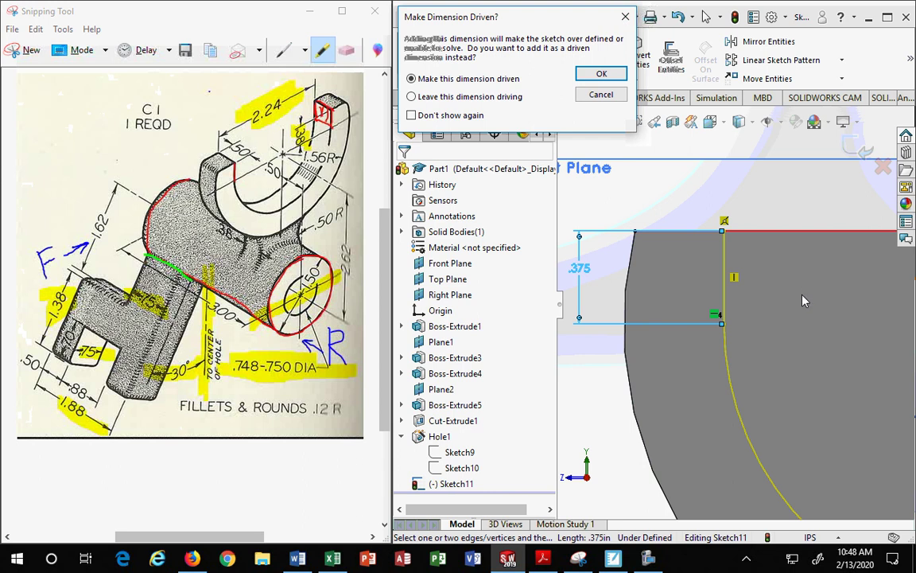
left_click(601, 94)
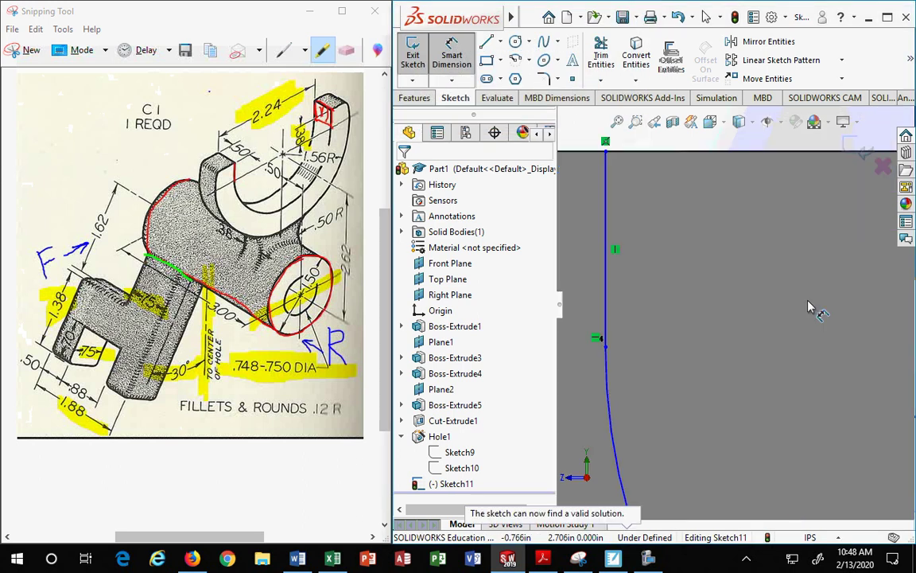
Dimension the length of the U profile's shorter vertical line as a driven dimension
scroll(807, 299, "up", 3)
scroll(808, 294, "up", 1)
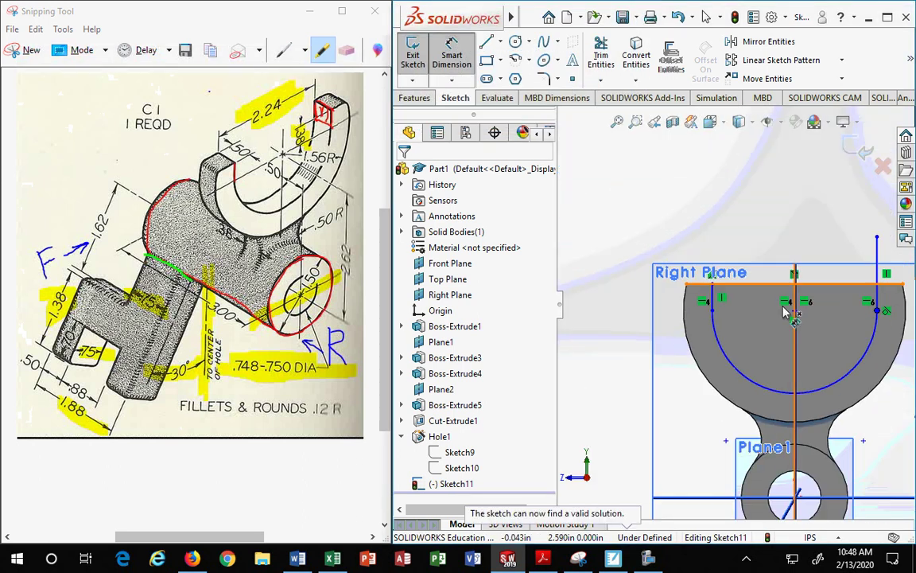
left_click(445, 54)
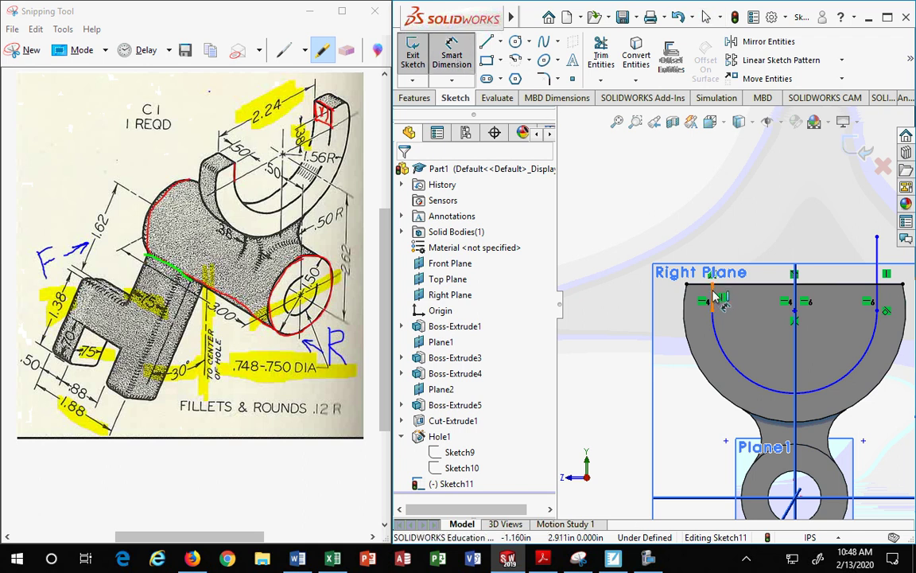
left_click(705, 298)
left_click(628, 299)
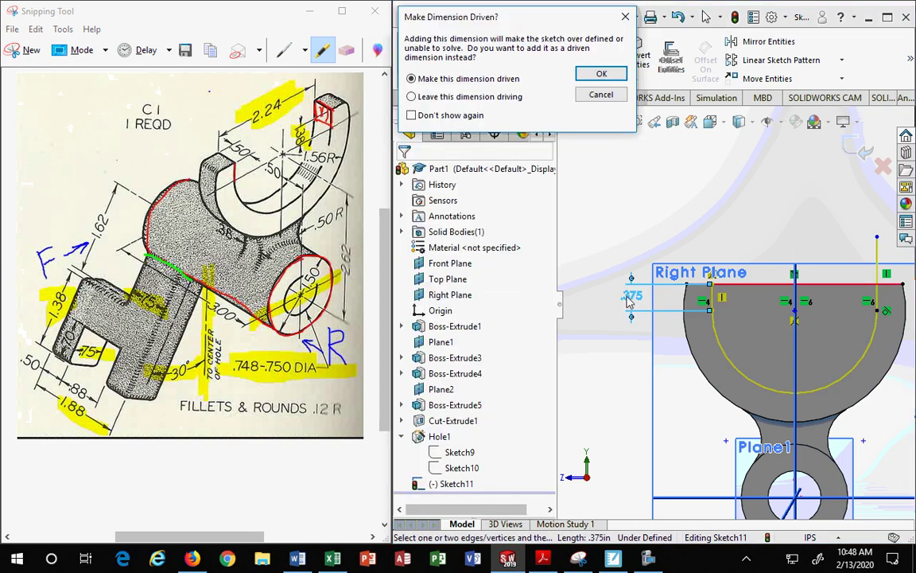
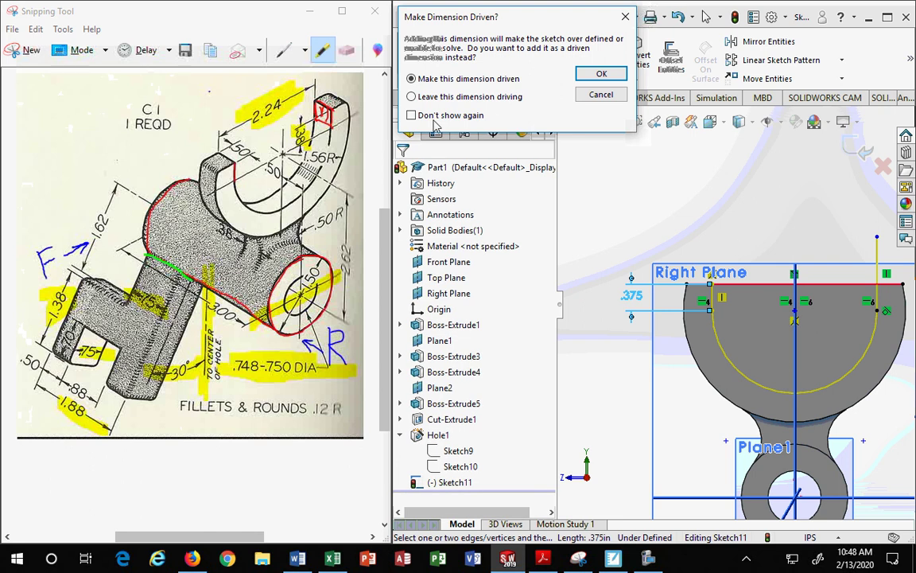
left_click(602, 77)
left_click(678, 229)
scroll(683, 232, "down", 1)
scroll(683, 234, "up", 2)
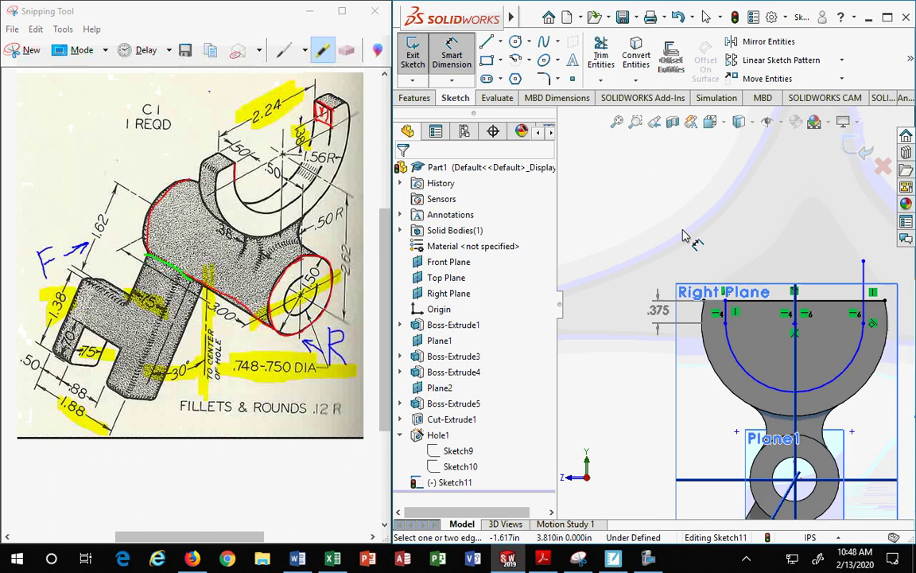
Trim the other vertical line's overhang above the straight edge, and pull the arc in to make the U profile about 2.29 in wide
scroll(803, 347, "down", 1)
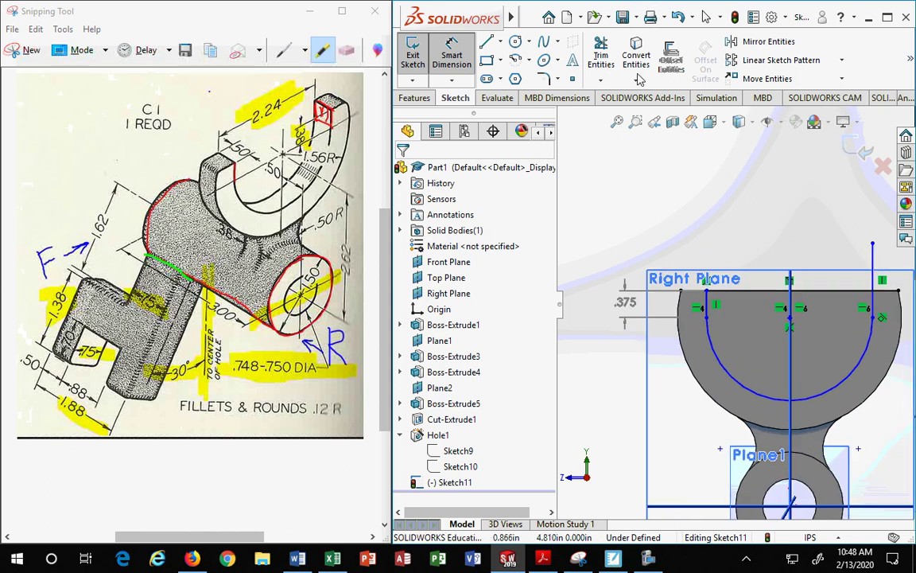
left_click(600, 55)
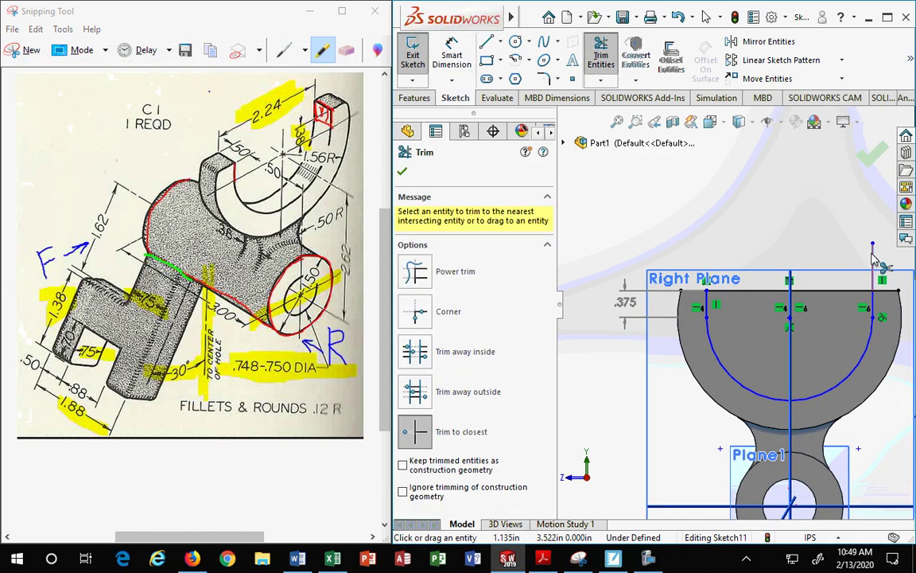
left_click(874, 260)
left_click(402, 174)
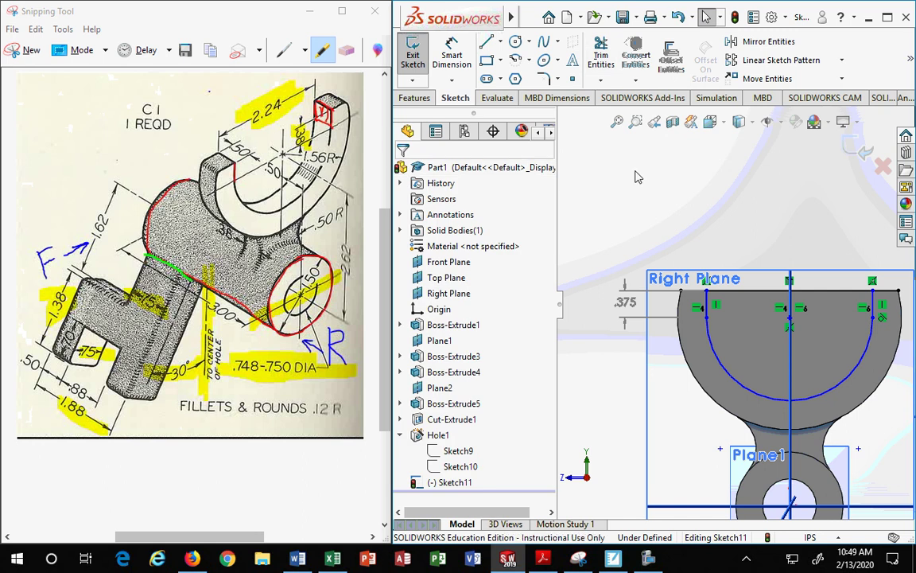
mouse_move(746, 398)
left_mouse_down()
mouse_move(716, 445)
mouse_move(760, 391)
mouse_move(763, 374)
mouse_move(759, 395)
mouse_move(776, 315)
mouse_move(756, 398)
mouse_move(766, 348)
mouse_move(754, 390)
mouse_move(738, 350)
mouse_move(751, 393)
mouse_move(763, 350)
mouse_move(747, 399)
mouse_move(752, 388)
left_mouse_up()
key("Escape")
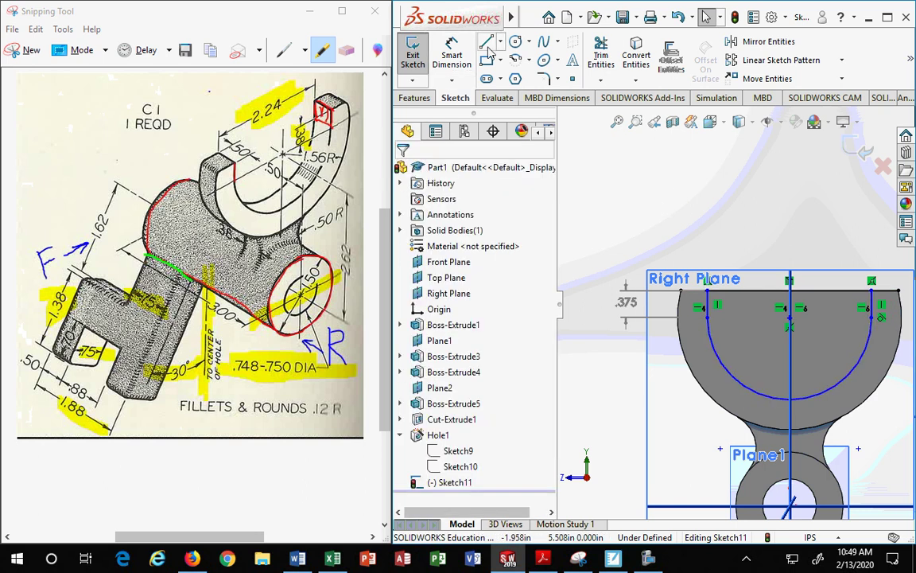
Switch to the fraction-decimal table in Excel and look up the exact fraction closest to the drawing's .24
left_click(451, 50)
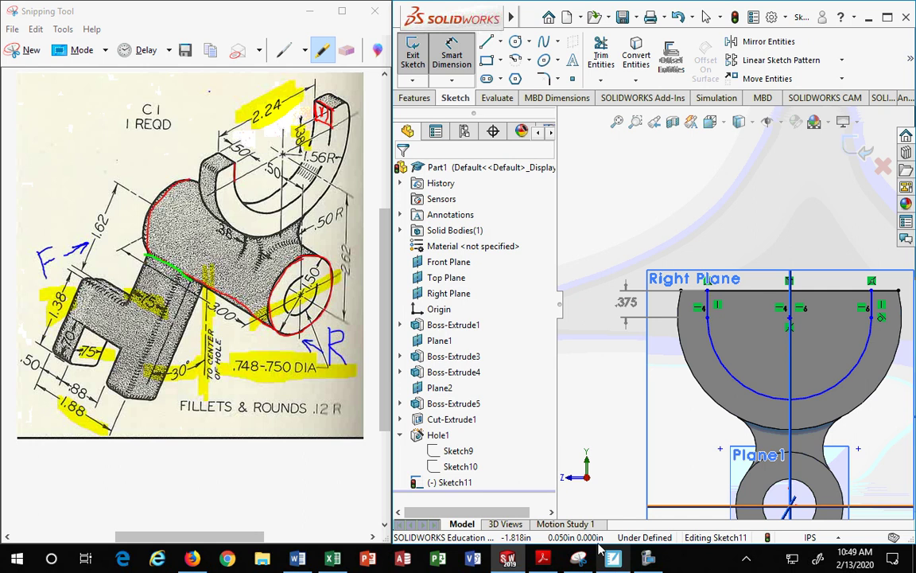
left_click(332, 559)
scroll(705, 344, "down", 4)
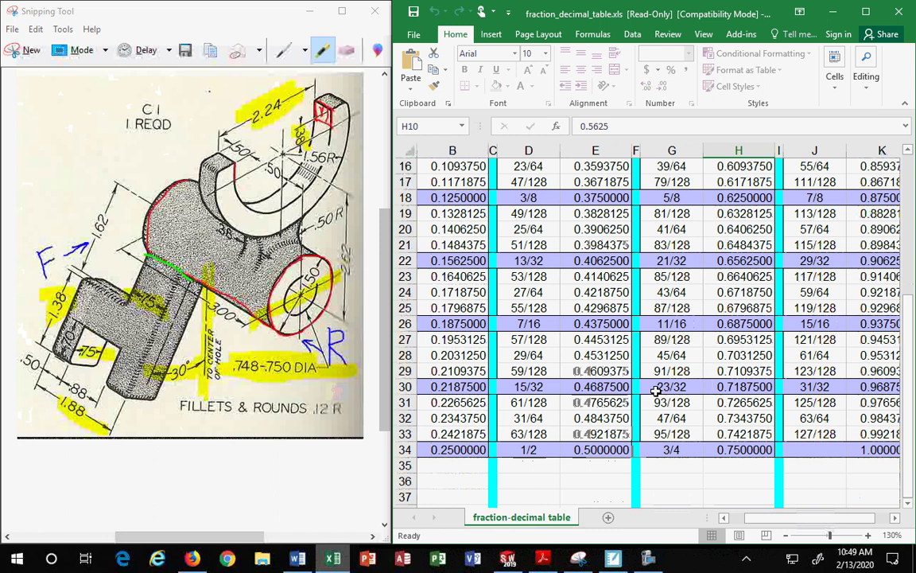
scroll(656, 389, "up", 5)
scroll(553, 340, "down", 2)
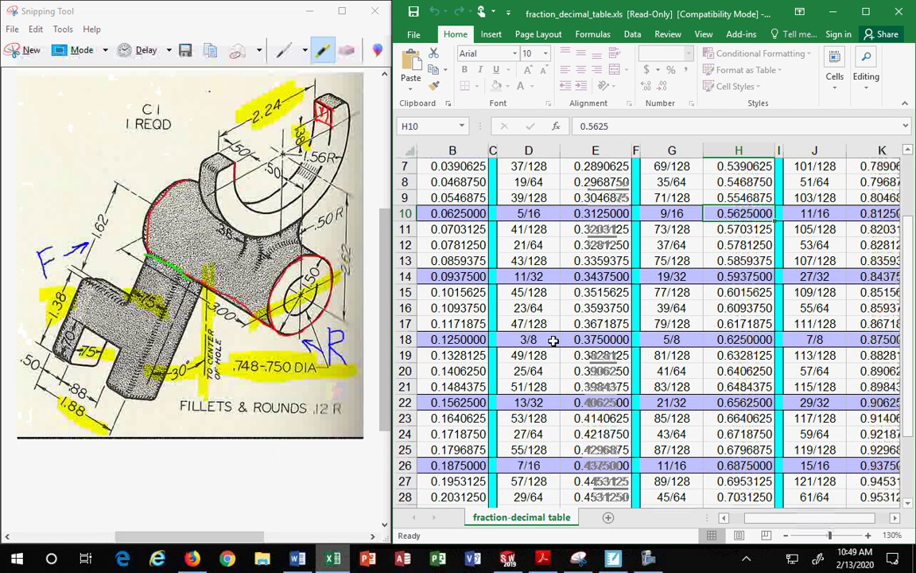
scroll(553, 340, "down", 4)
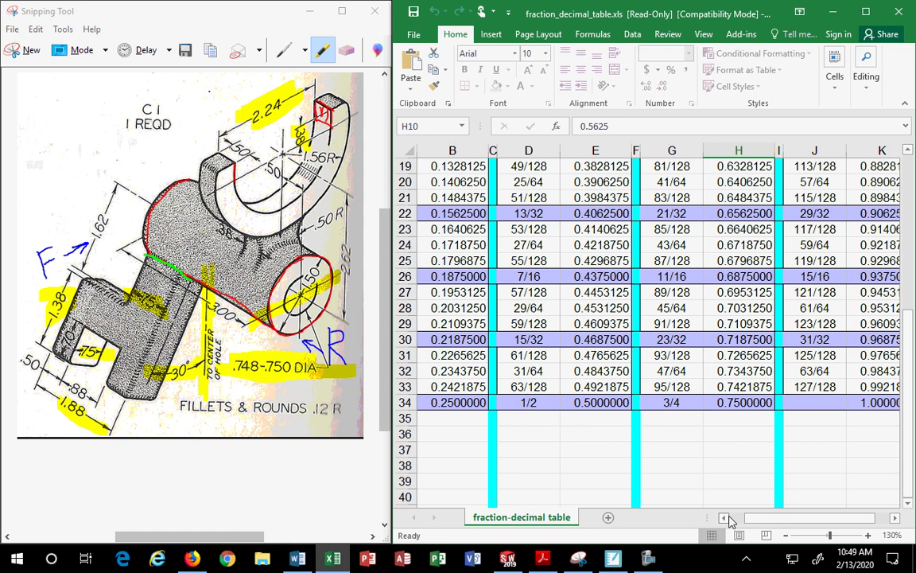
left_click(723, 518)
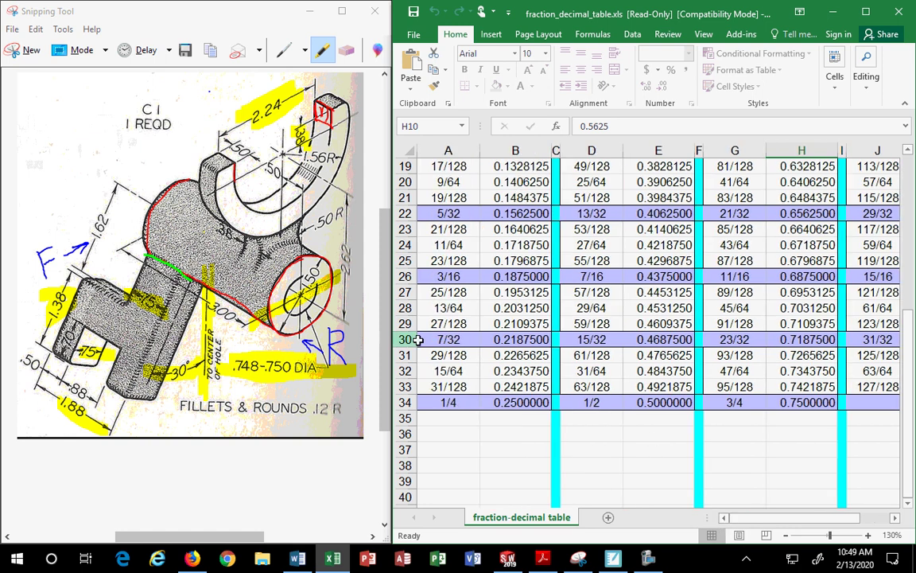
left_click(529, 386)
left_click(449, 390)
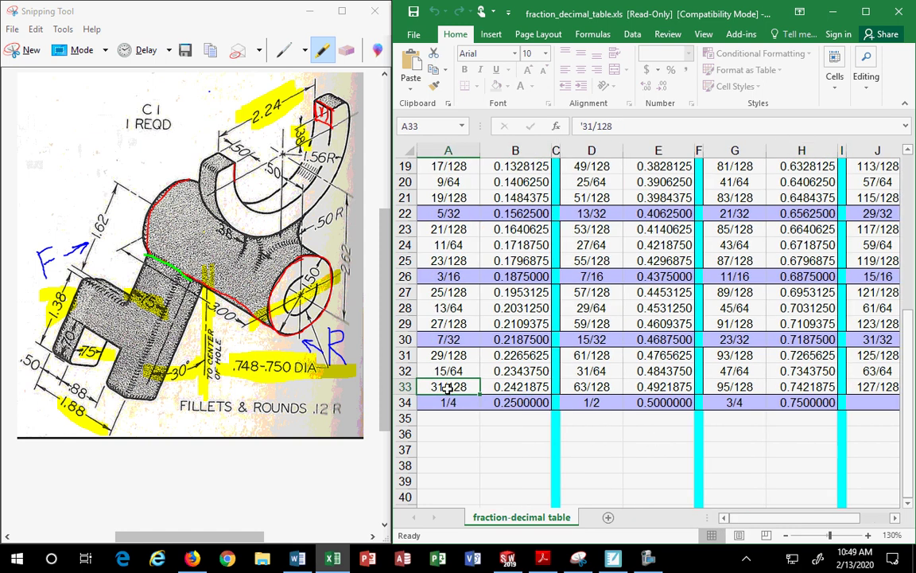
left_click(518, 387)
left_click(467, 393)
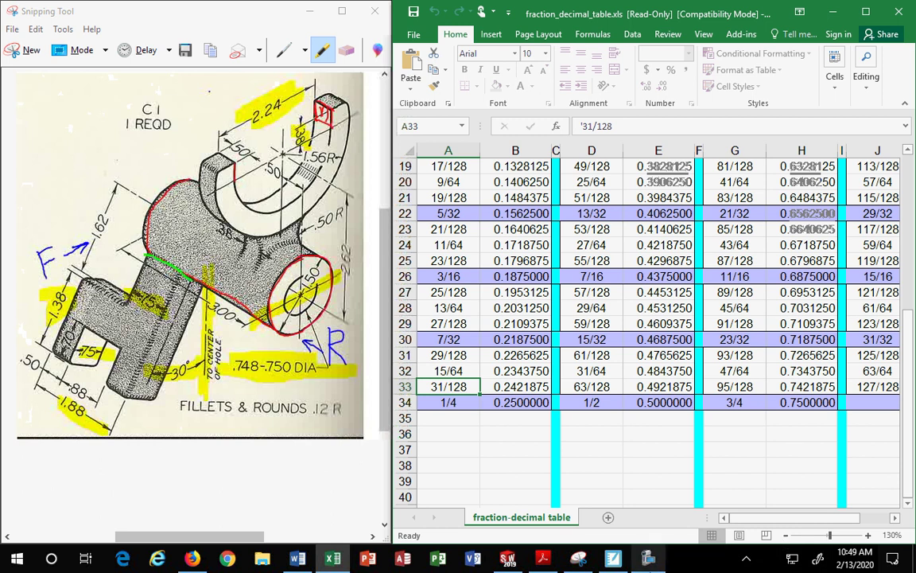
Switch to SolidWorks and dimension the distance between the U profile's two vertical lines as 2+(31/128) in
left_click(507, 559)
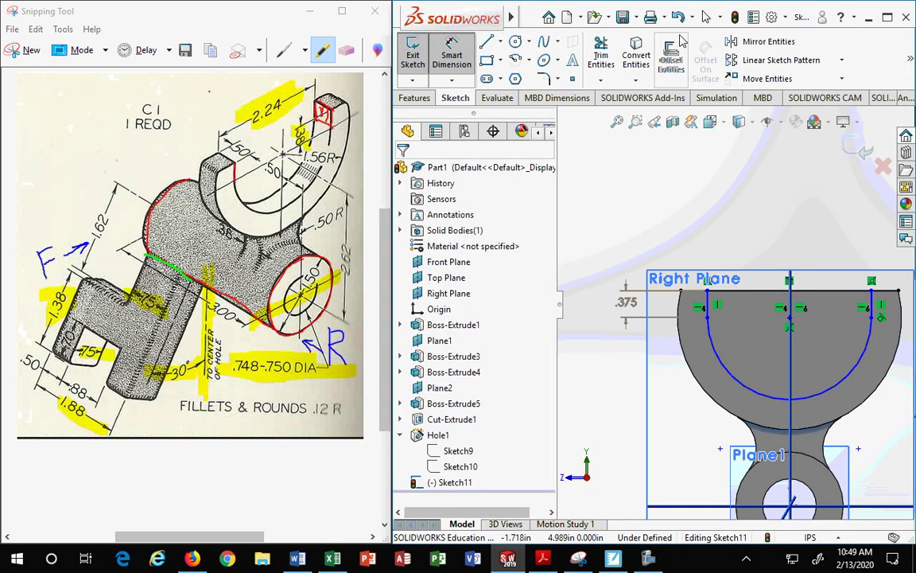
left_click(442, 57)
left_click(711, 311)
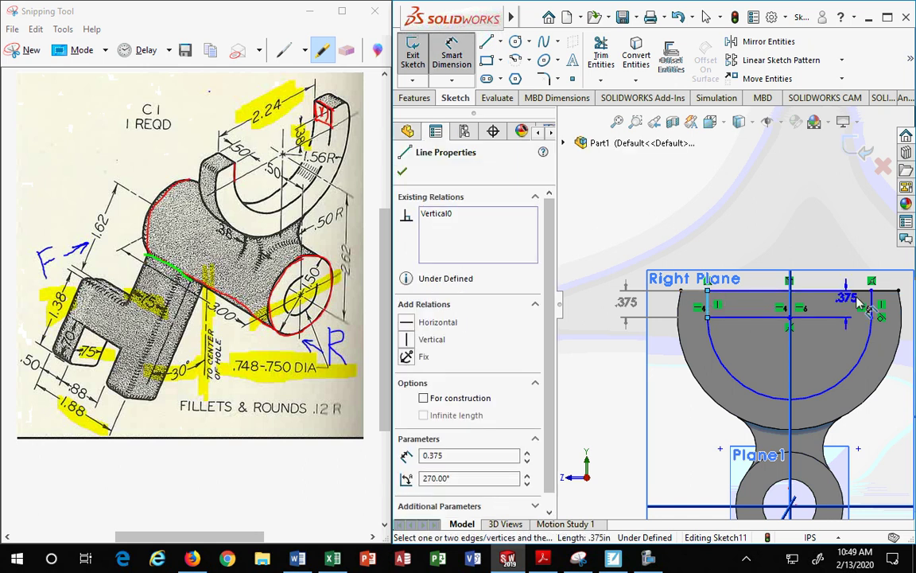
left_click(874, 305)
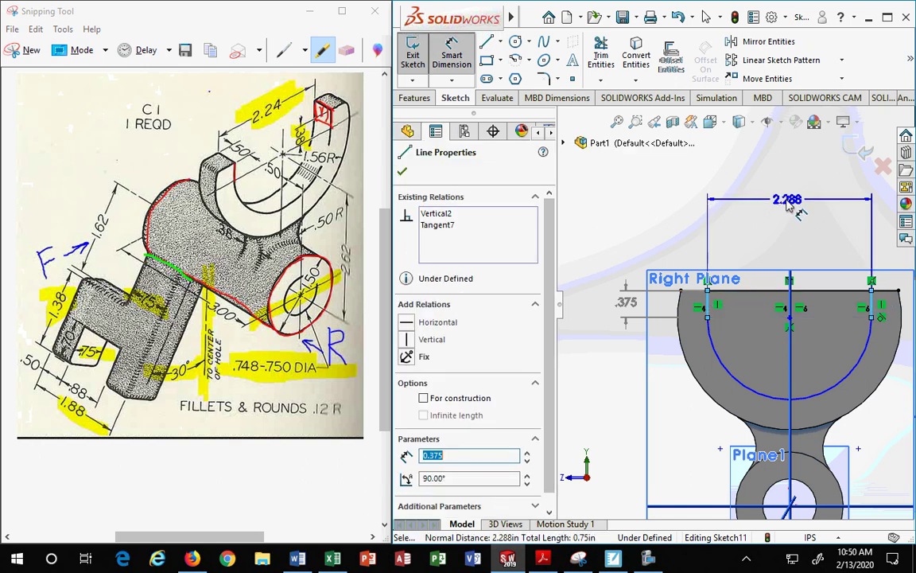
left_click(798, 211)
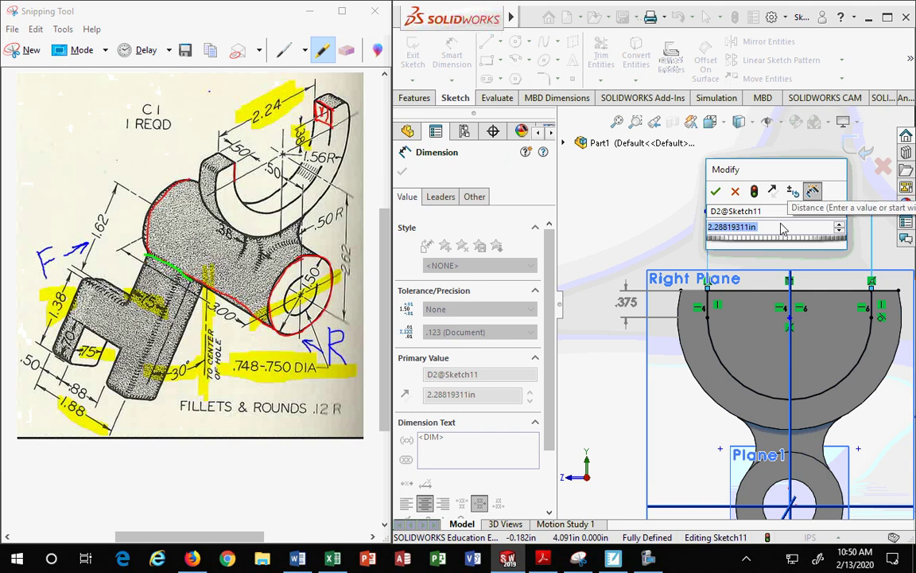
type("2+")
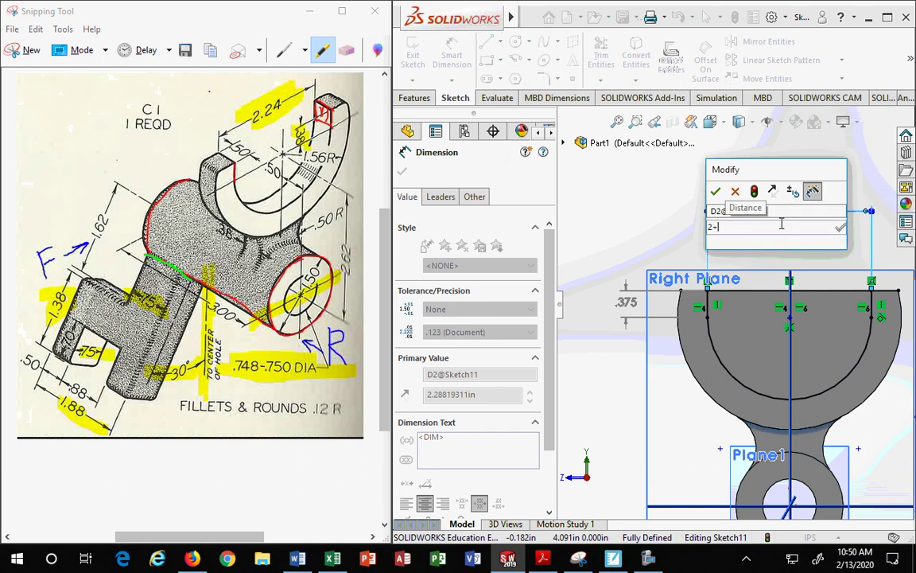
type("(")
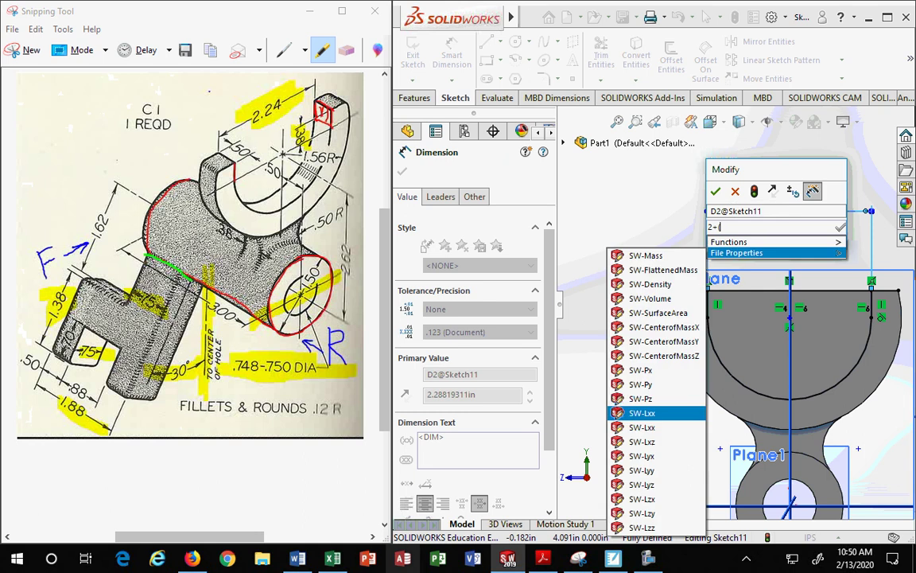
left_click(332, 559)
left_click(332, 559)
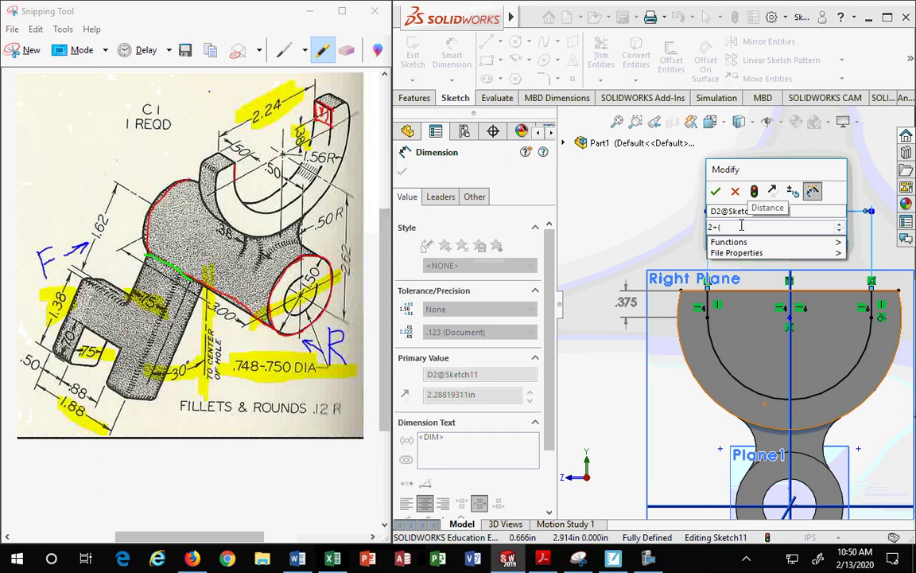
type("31/16")
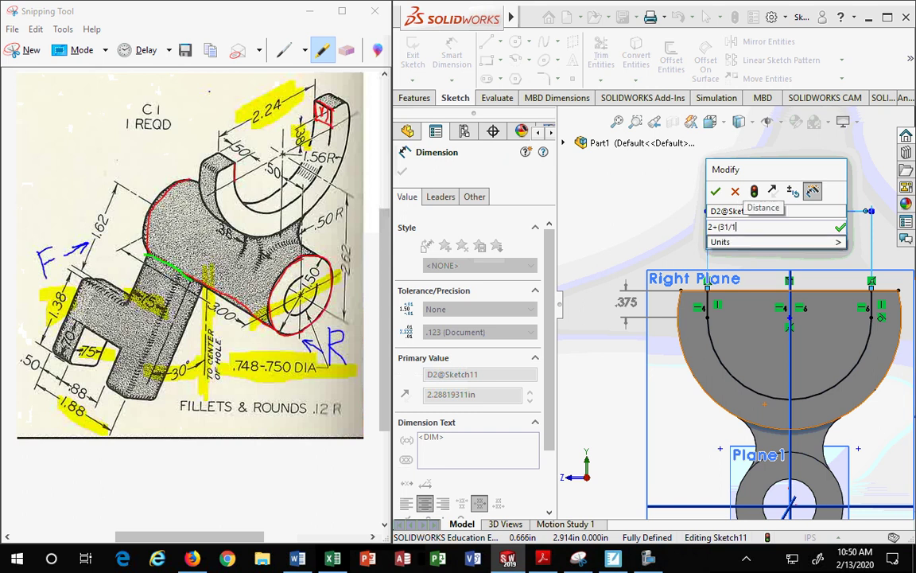
key("BackSpace")
type("28)")
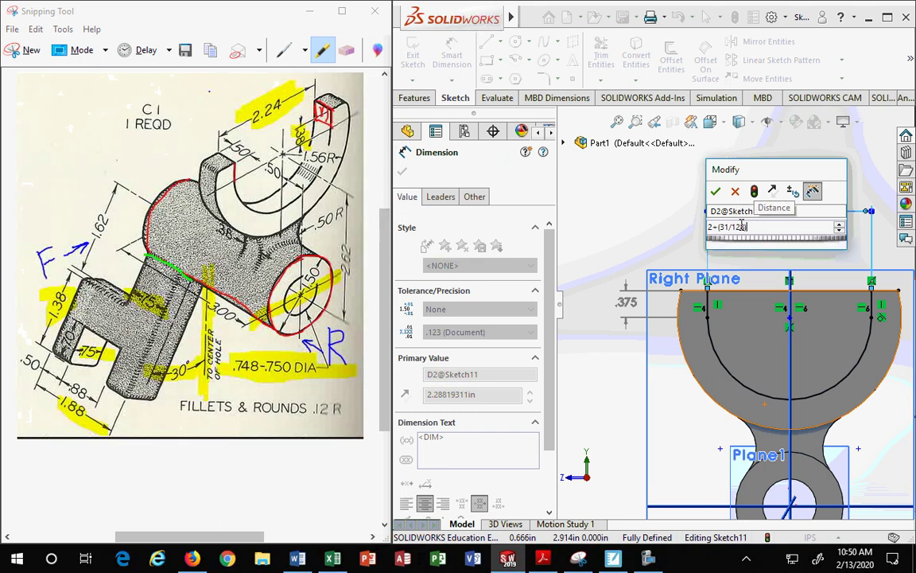
left_click(714, 193)
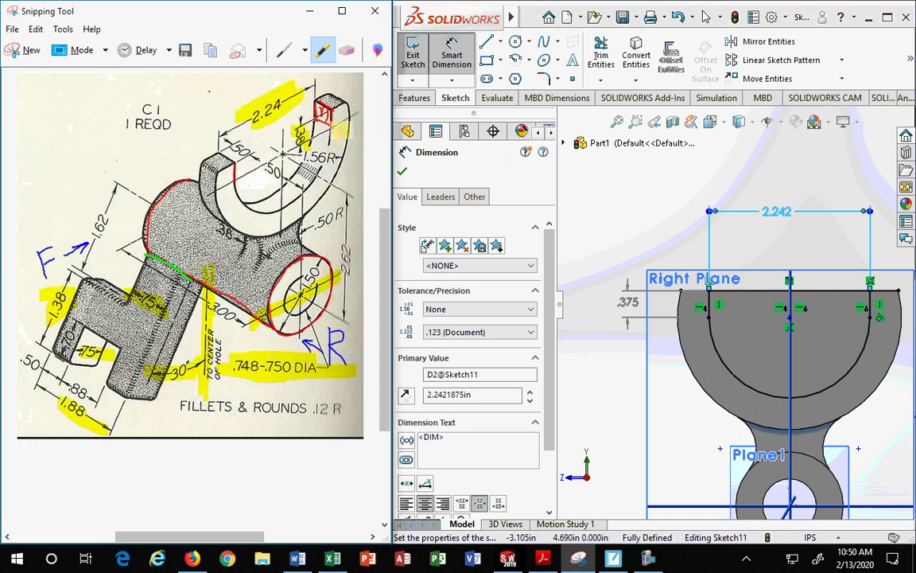
Highlight the centre line running across the yoke opening on the reference drawing in Snipping Tool
left_click_drag(307, 114, 231, 170)
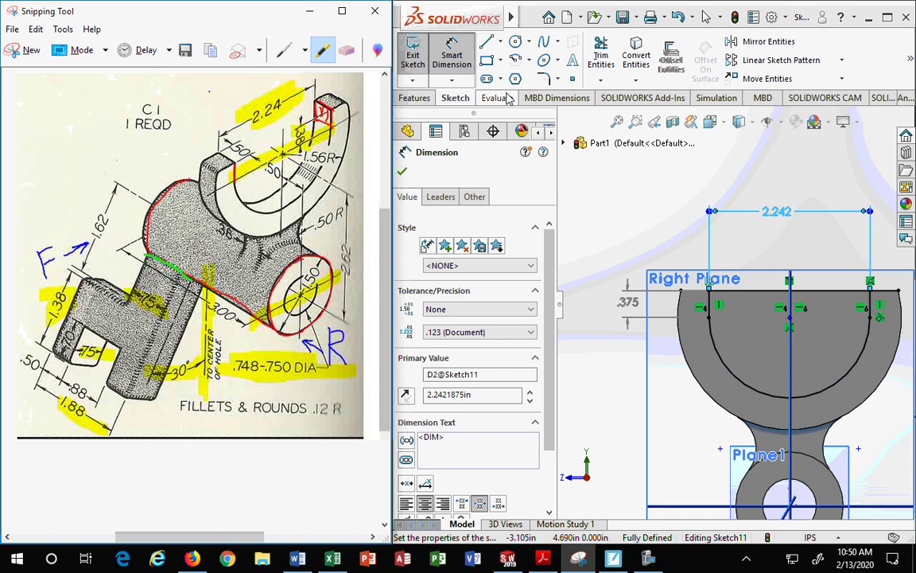
middle_click_drag(579, 198, 748, 288)
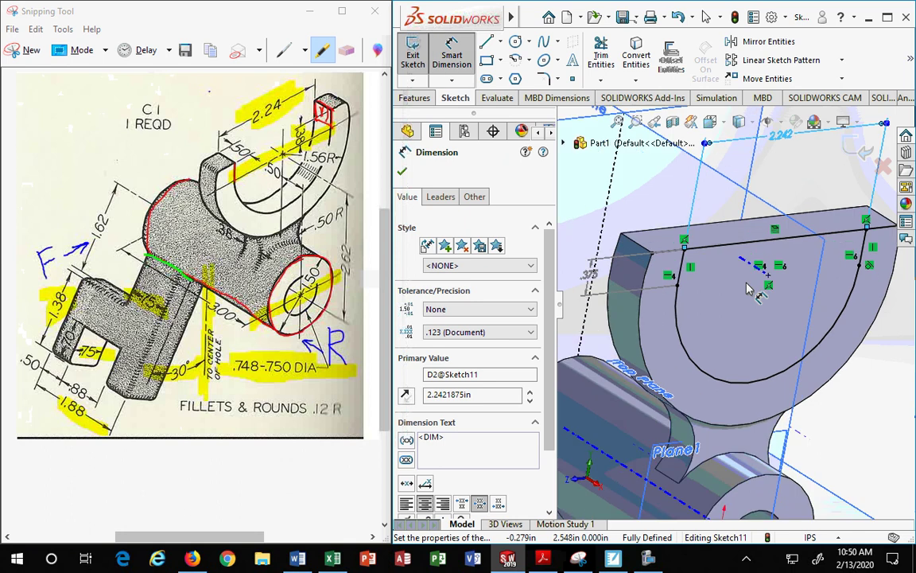
scroll(740, 293, "up", 4)
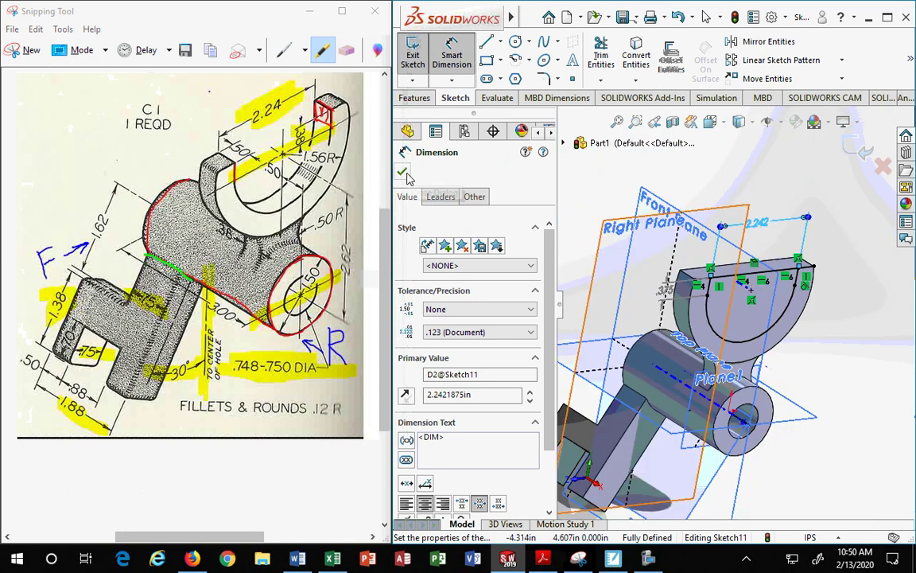
left_click(415, 97)
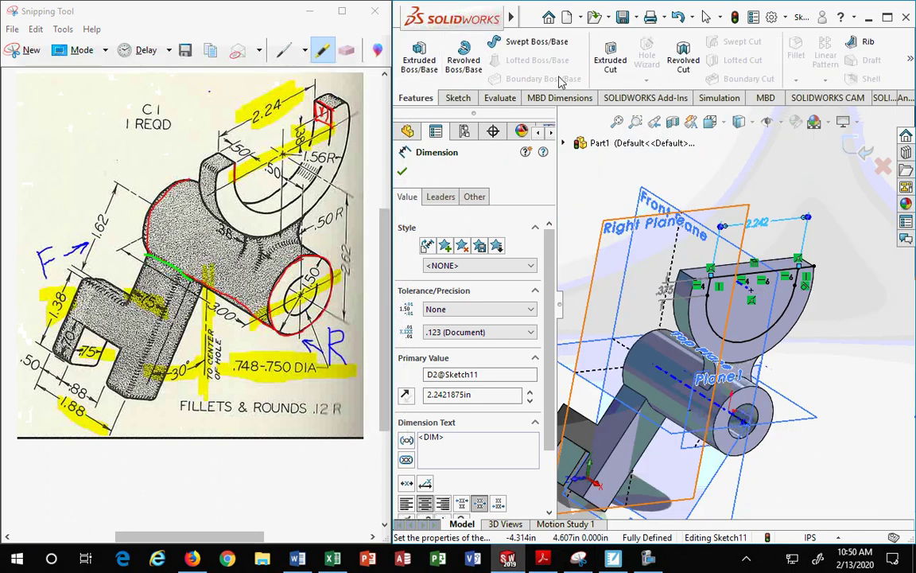
left_click(610, 56)
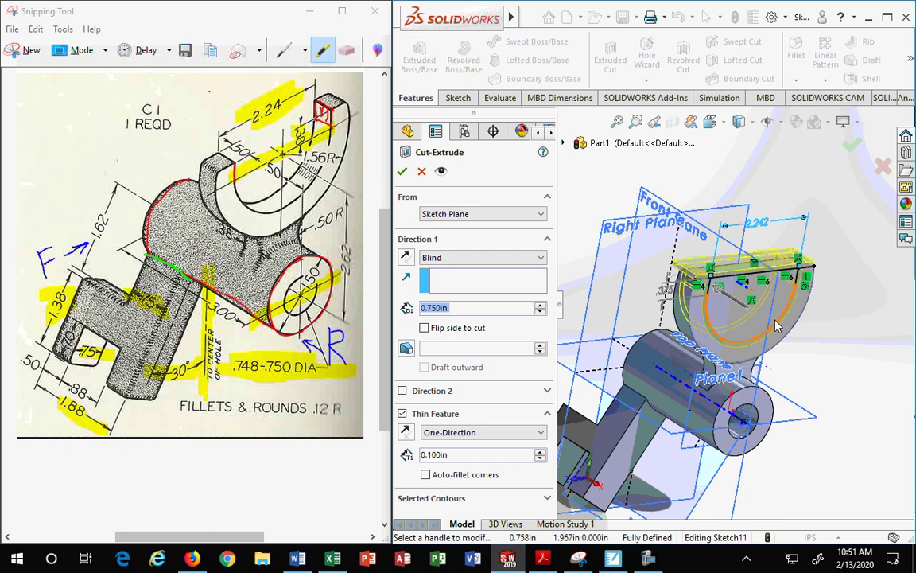
middle_click_drag(698, 289, 689, 271)
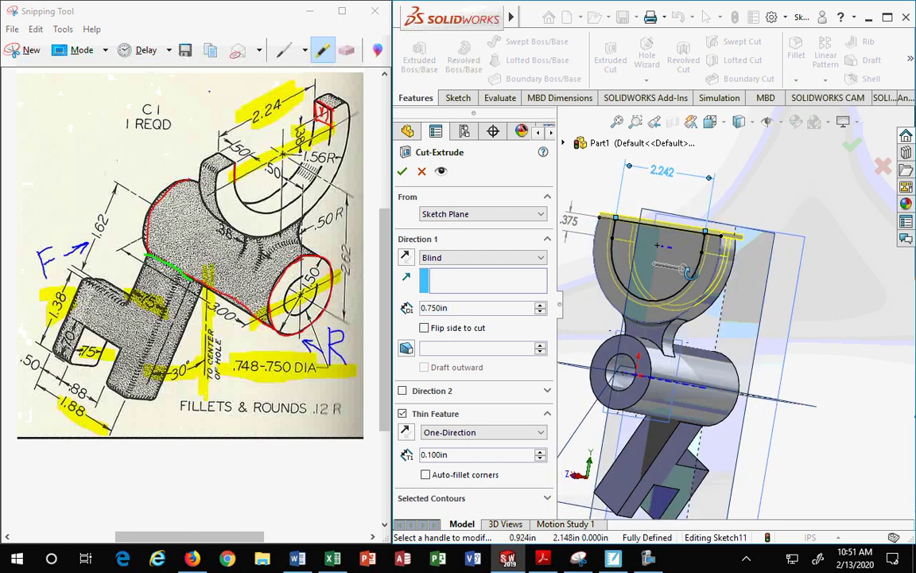
key("Escape")
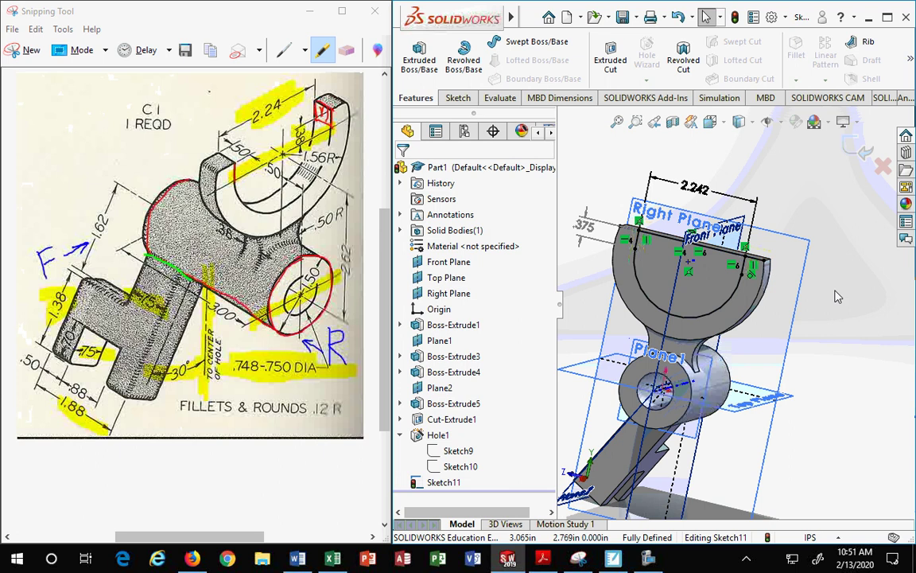
Trim the straight line's overhangs on both sides of the U profile so the cutout contour is closed
middle_click_drag(836, 297, 825, 331)
scroll(749, 325, "down", 5)
scroll(749, 323, "up", 3)
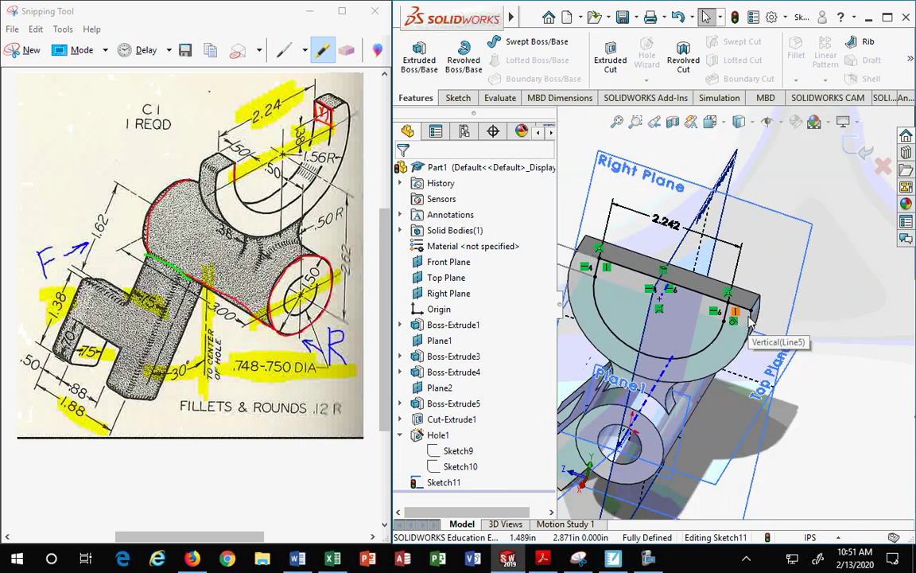
scroll(749, 321, "down", 1)
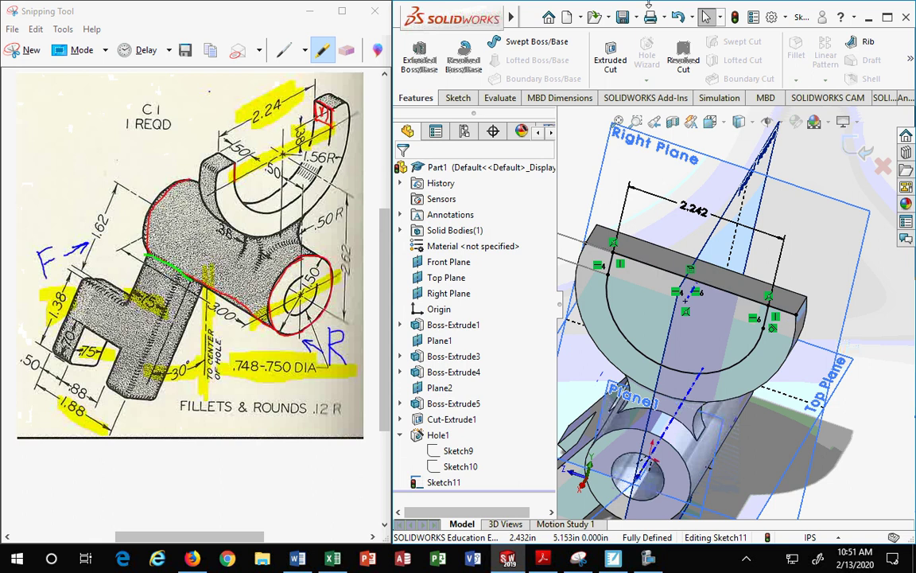
left_click(458, 97)
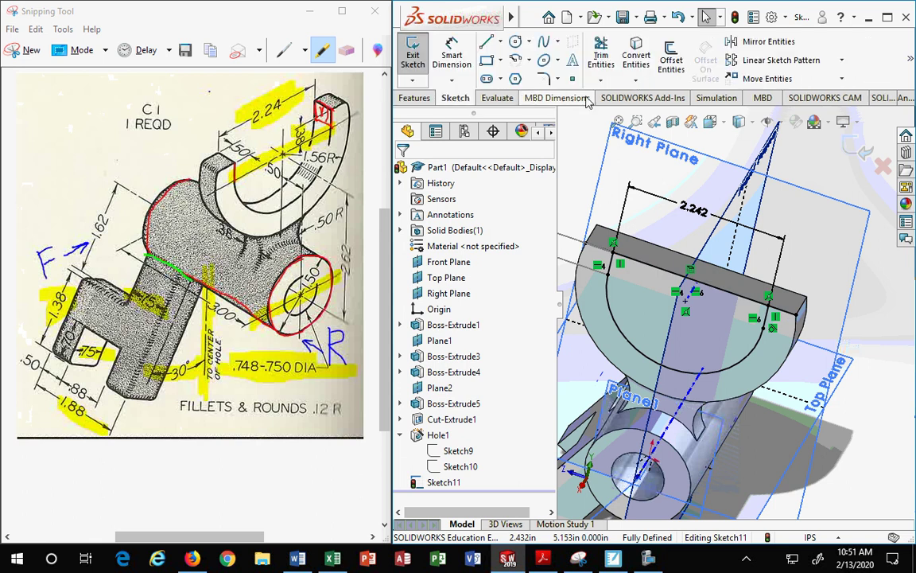
left_click(601, 54)
left_click(777, 314)
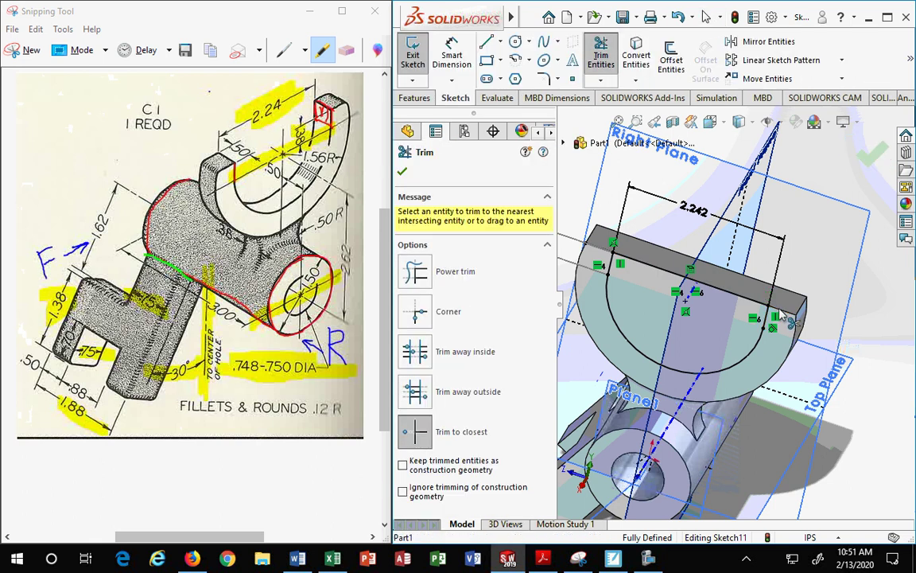
scroll(595, 259, "down", 5)
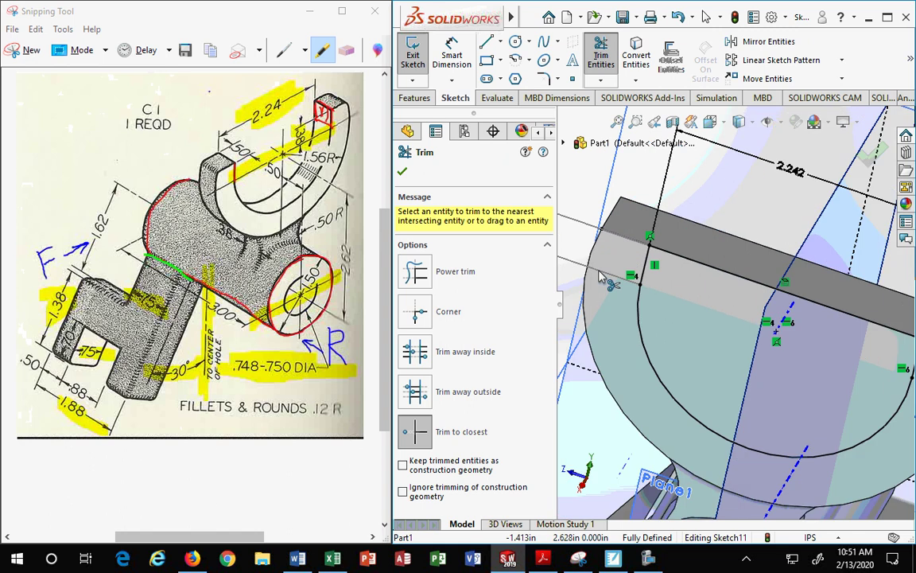
scroll(675, 244, "up", 8)
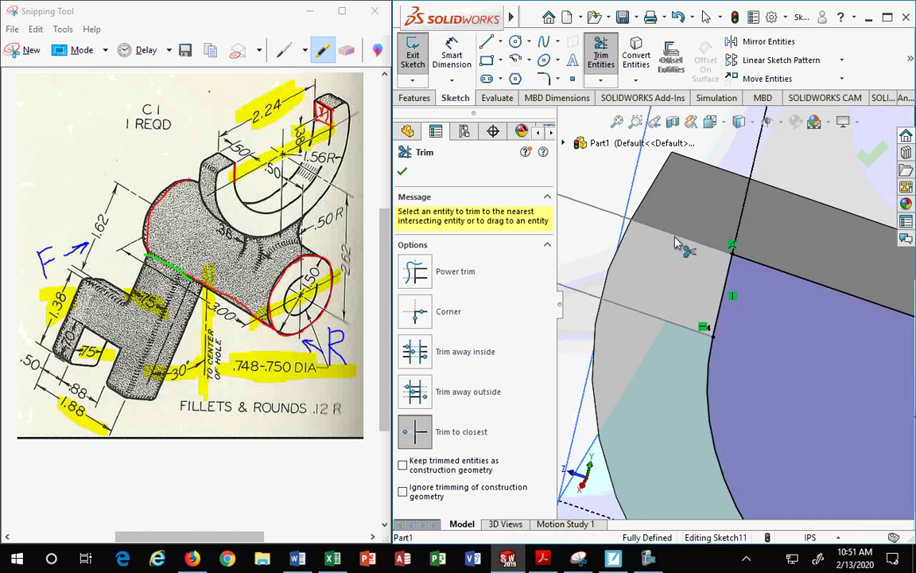
scroll(682, 224, "up", 3)
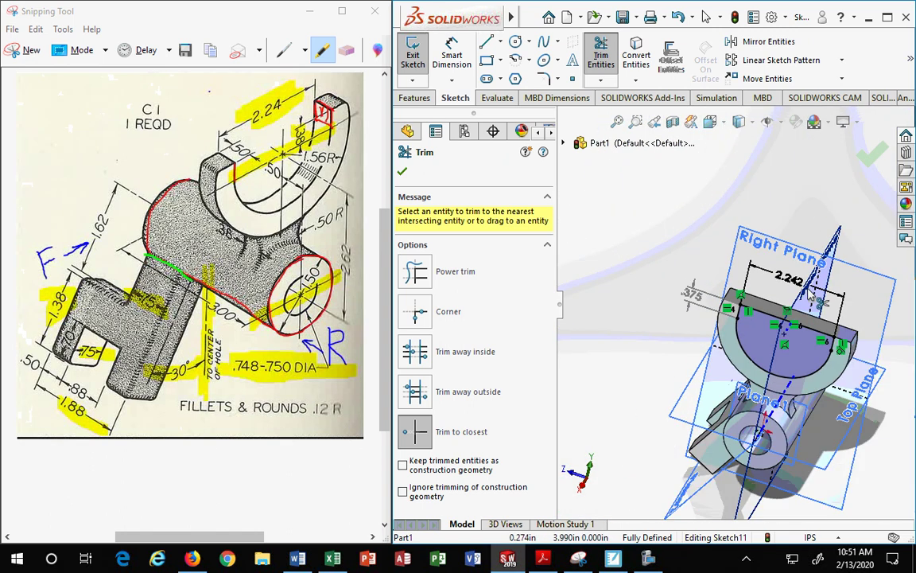
mouse_move(682, 224)
middle_mouse_down()
mouse_move(811, 426)
mouse_move(854, 456)
middle_mouse_up()
key("Escape")
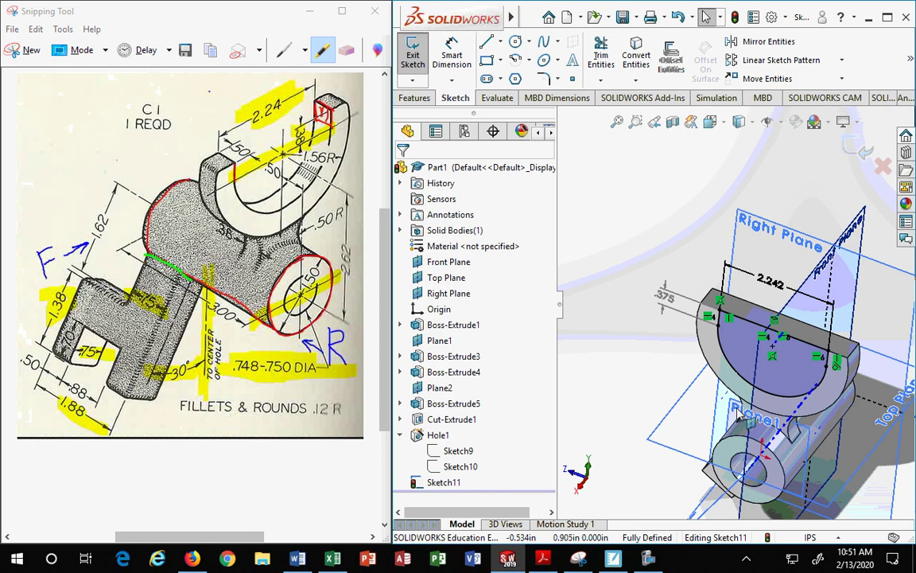
Cut-extrude the closed U profile through the yoke with Up To Surface, ending at the yoke's opposite face
left_click(411, 98)
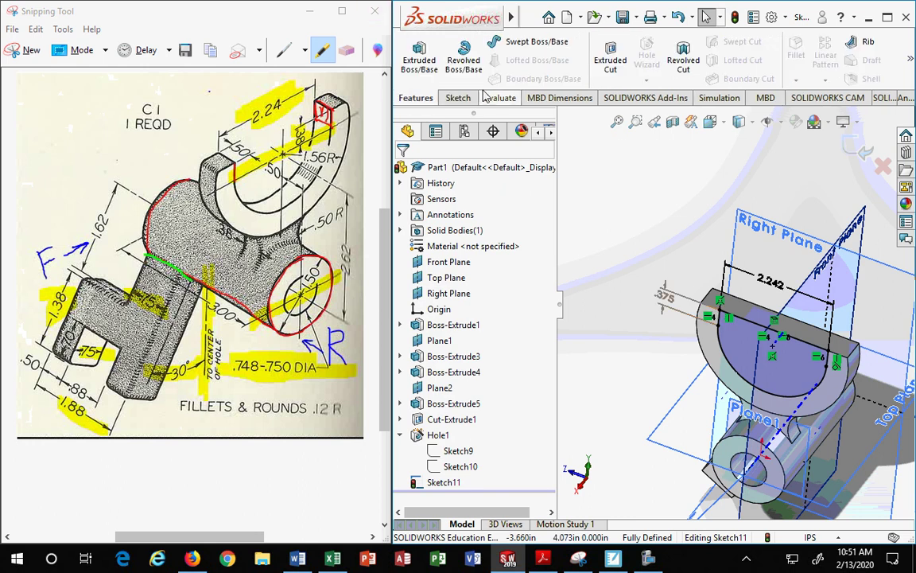
left_click(610, 62)
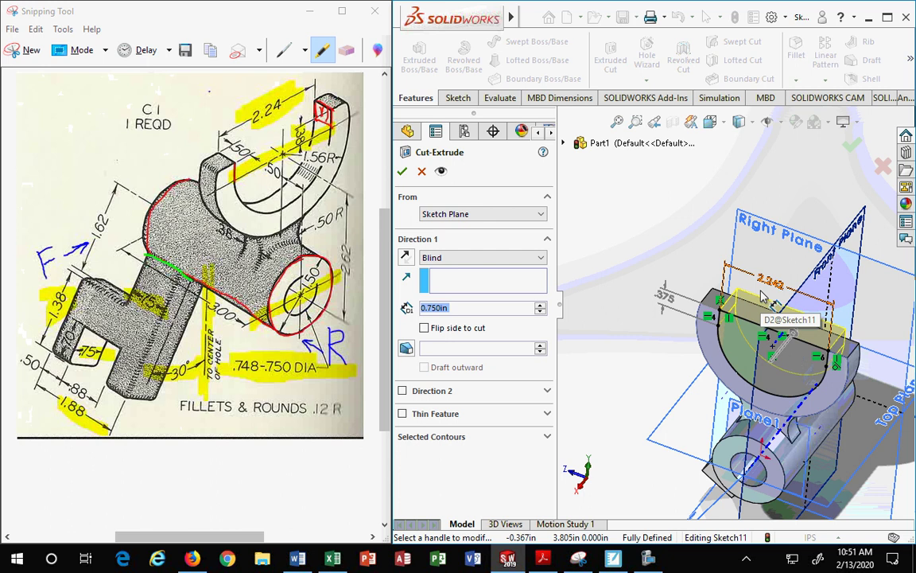
mouse_move(590, 213)
middle_mouse_down()
mouse_move(605, 271)
mouse_move(567, 198)
mouse_move(563, 206)
middle_mouse_up()
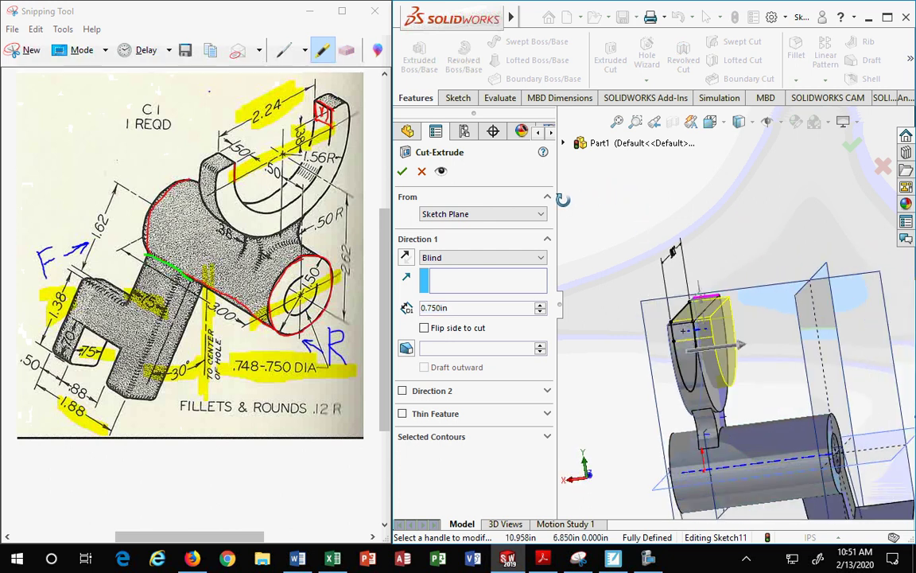
left_click(436, 258)
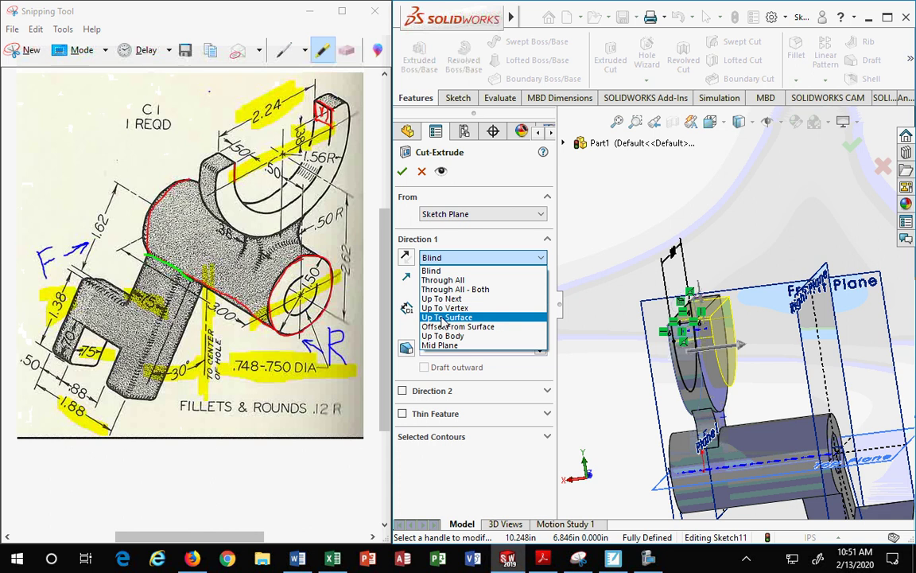
left_click(442, 318)
left_click(720, 388)
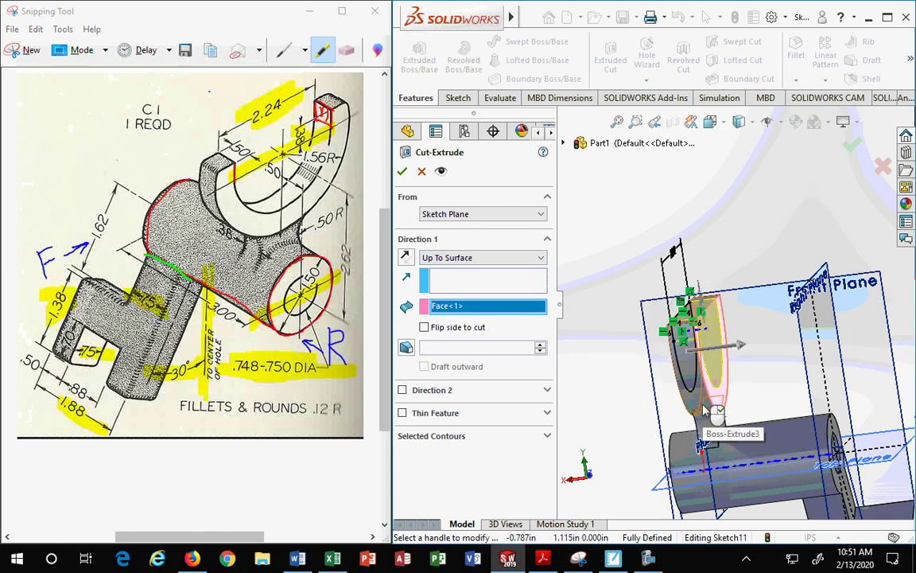
left_click(403, 172)
Mark the .12 R fillets and rounds note on the reference drawing and set up a Fillet with a .12 in radius in SolidWorks
middle_click_drag(622, 423, 723, 364)
scroll(730, 388, "up", 5)
scroll(724, 365, "down", 5)
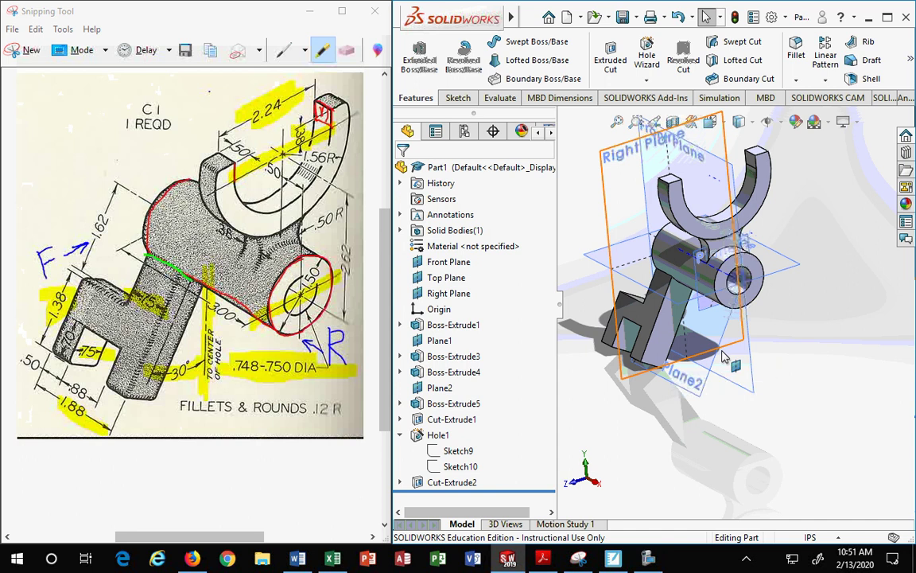
scroll(668, 310, "down", 4)
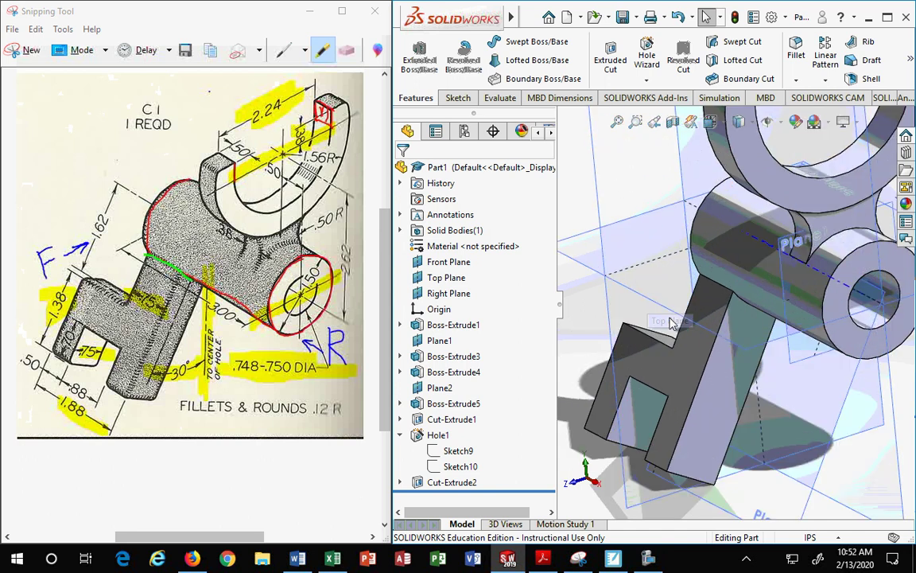
scroll(740, 360, "up", 3)
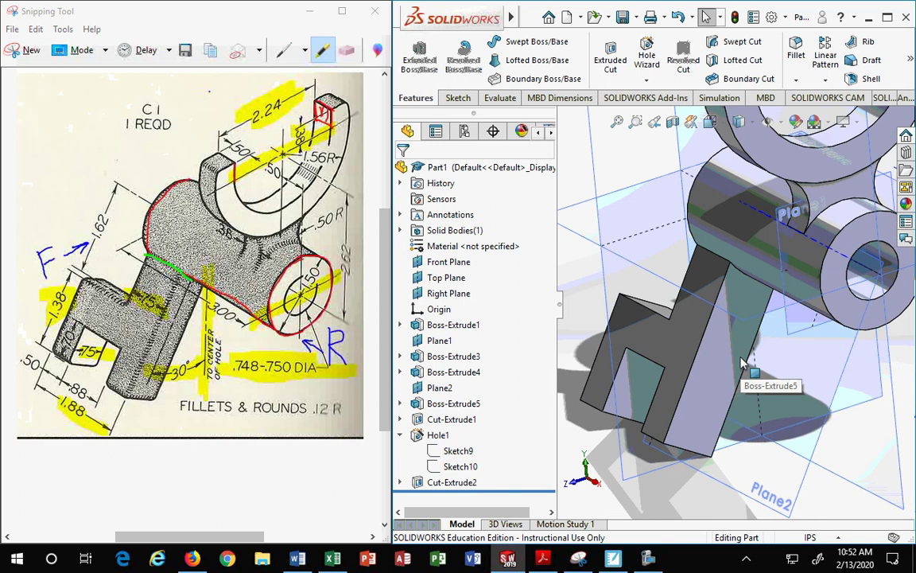
middle_click_drag(740, 360, 747, 318)
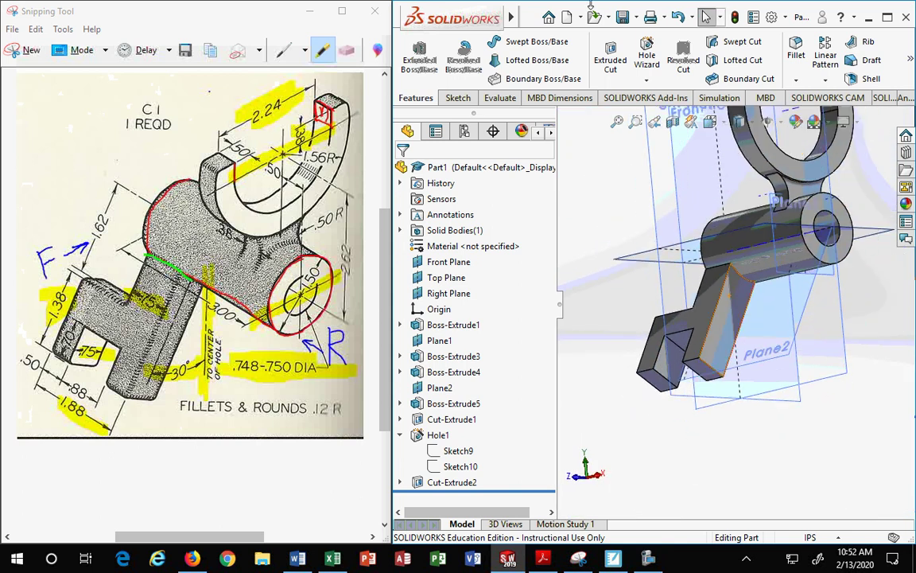
left_click(649, 83)
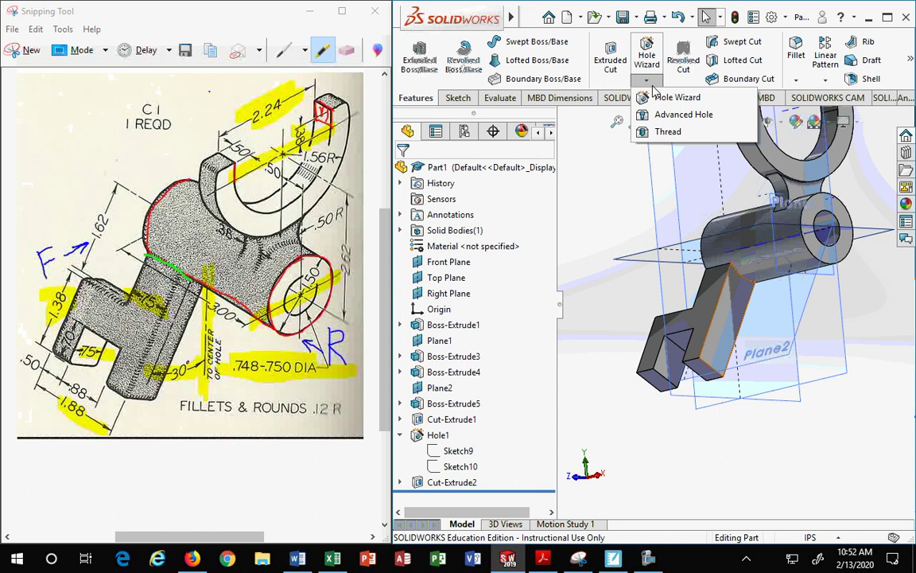
left_click(650, 83)
left_click(796, 80)
left_click(791, 83)
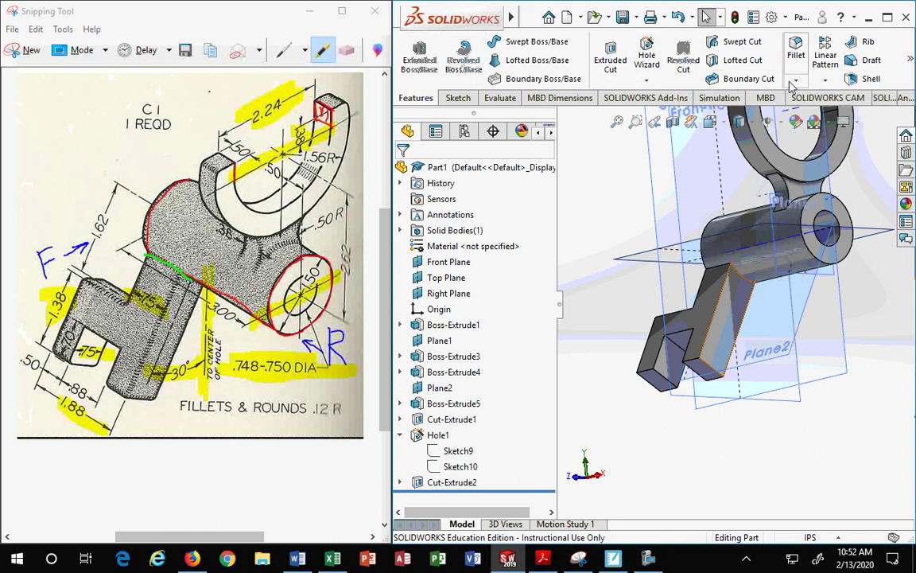
left_click(795, 50)
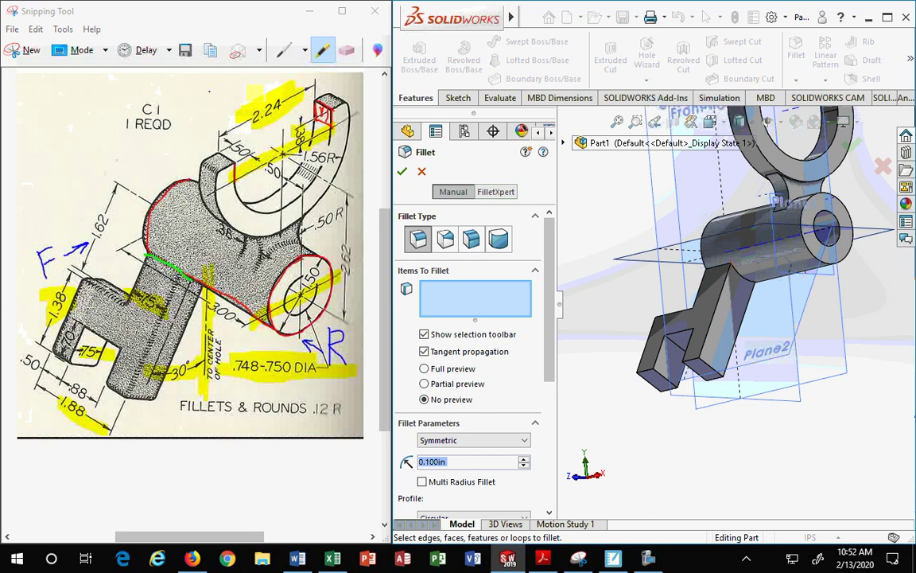
left_click_drag(313, 408, 350, 413)
left_click(453, 464)
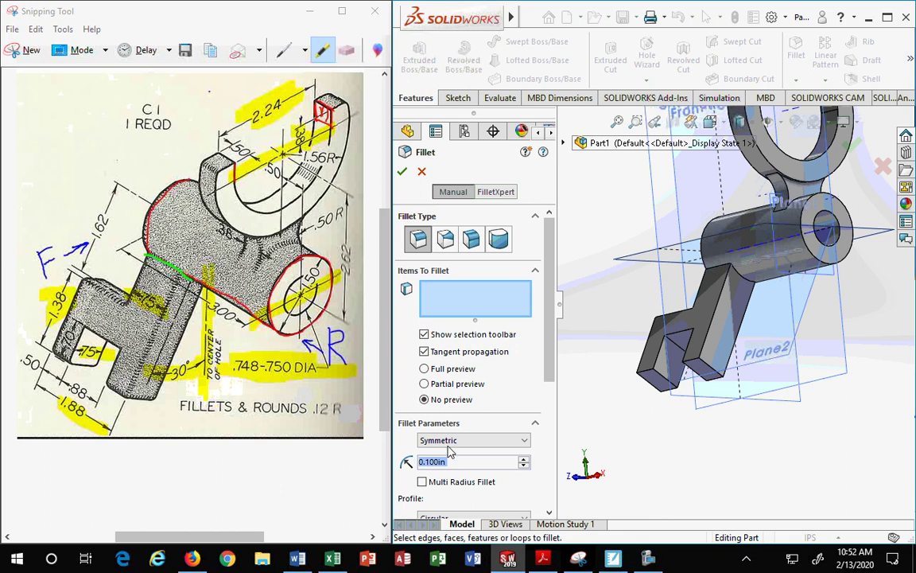
type(".12")
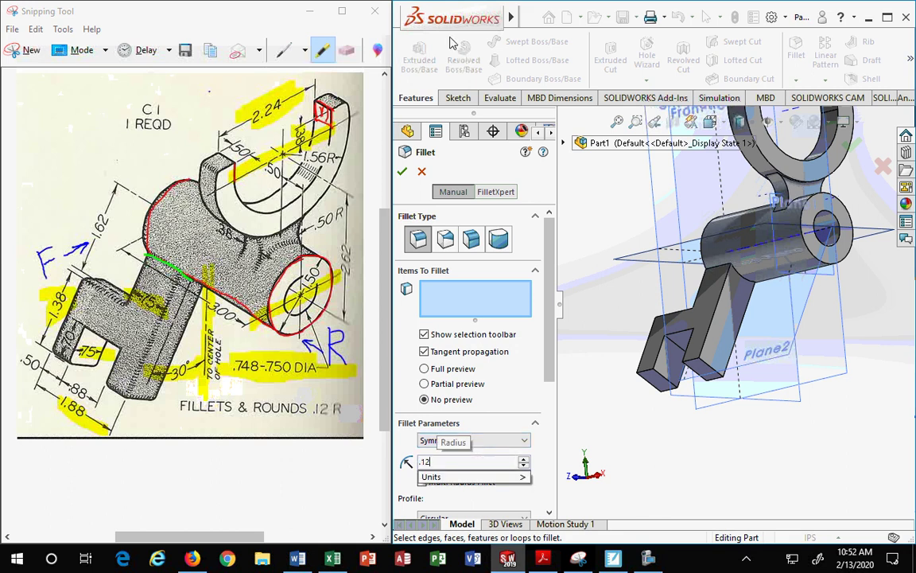
Fillet the forked arm's long edges, end faces and fork slot faces with the 0.12 in radius
left_click(714, 325)
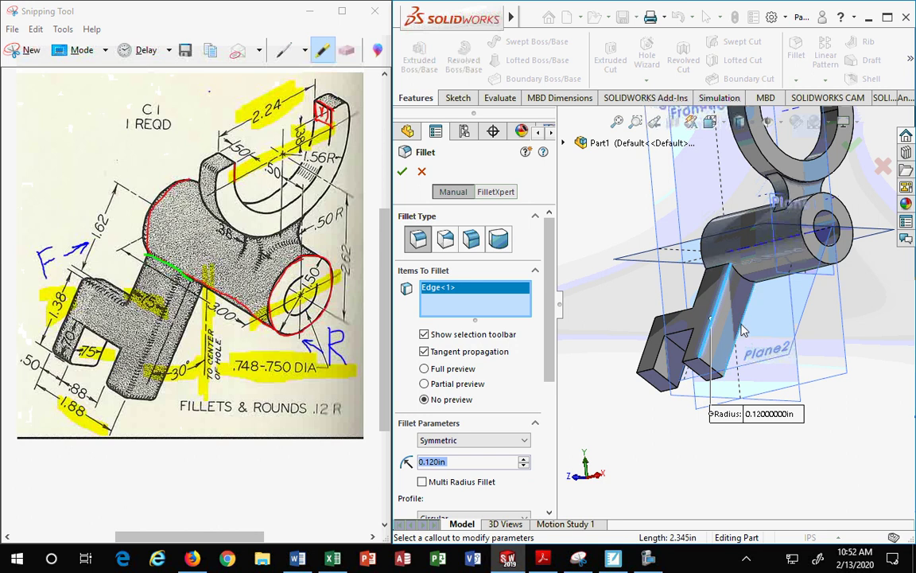
left_click(707, 368)
left_click(690, 365)
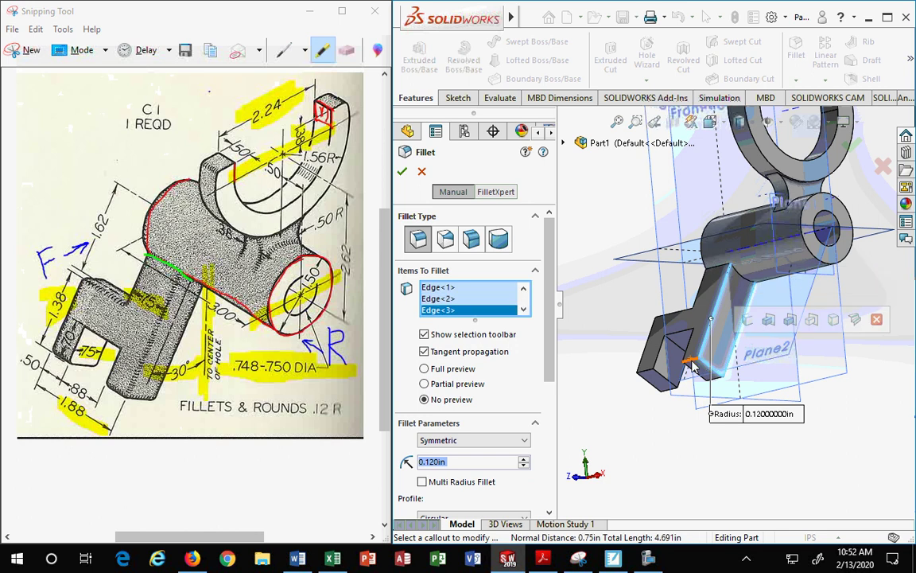
scroll(692, 366, "down", 2)
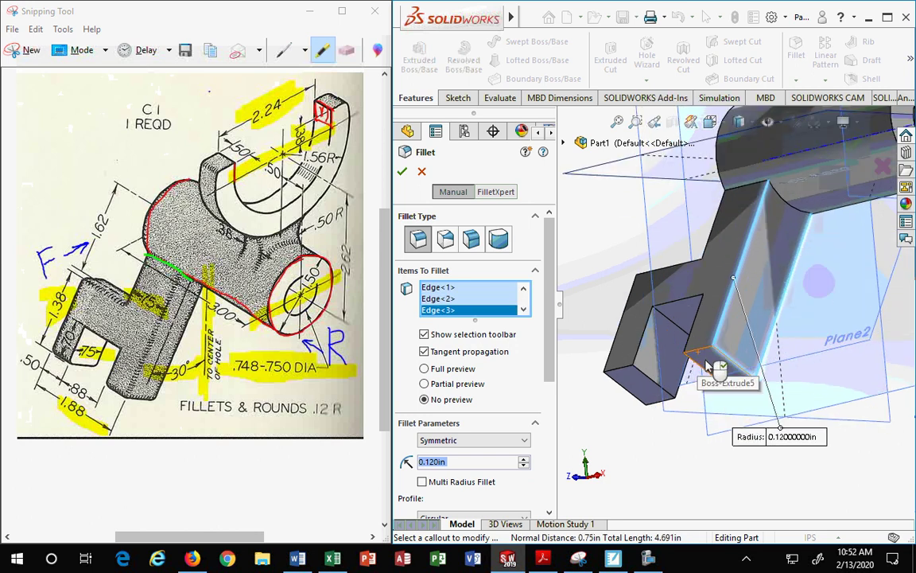
left_click(707, 366)
middle_click_drag(707, 366, 697, 342)
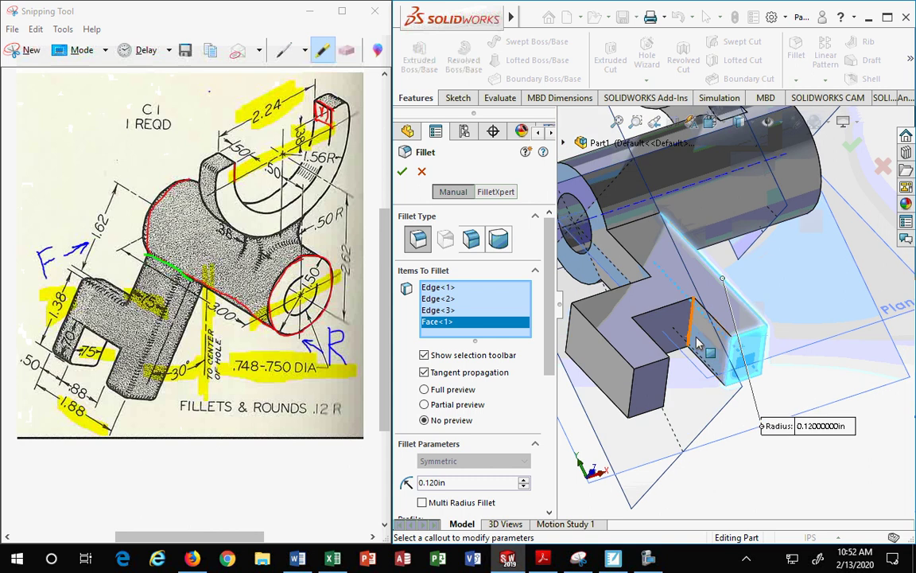
left_click(636, 315)
left_click(617, 322)
middle_click_drag(617, 326, 674, 389)
left_click(657, 391)
left_click(655, 400)
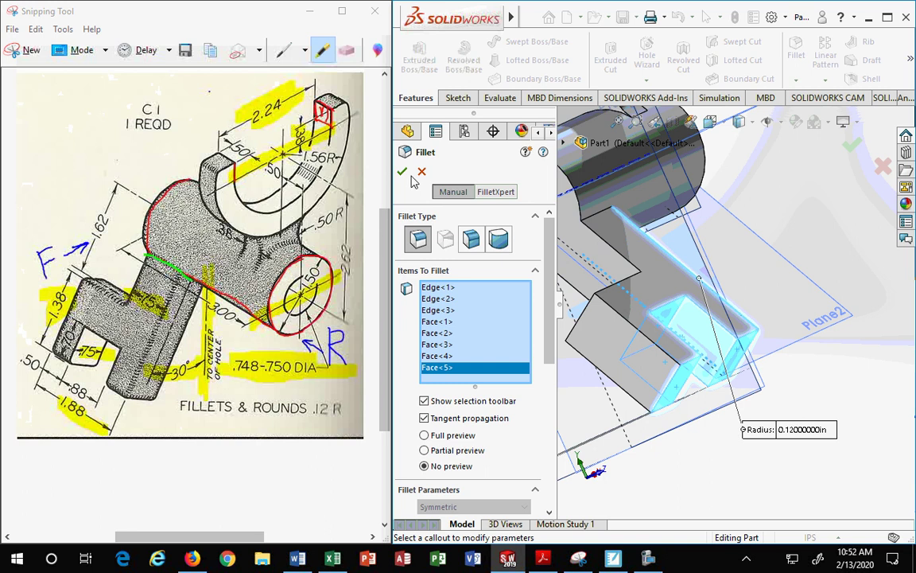
key("Return")
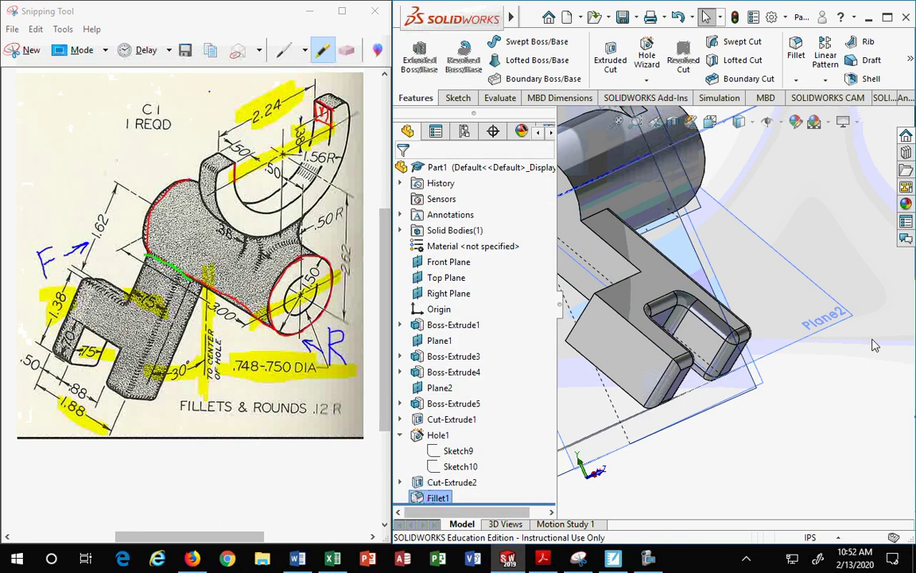
Edit the arm's fillet to also include the fork block's outer face, its step face and the arm face continuing onto the cylinder's end
middle_click_drag(674, 389, 795, 239)
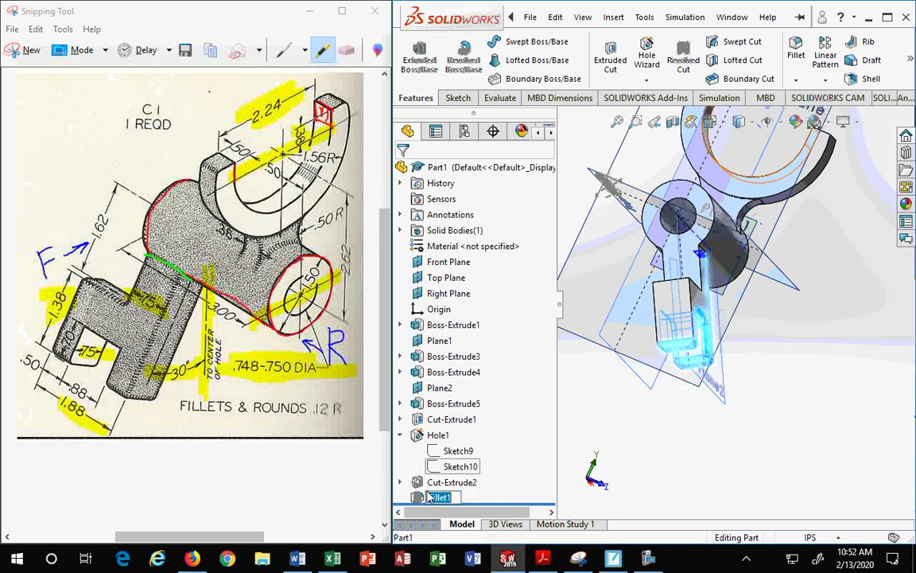
left_click(435, 467)
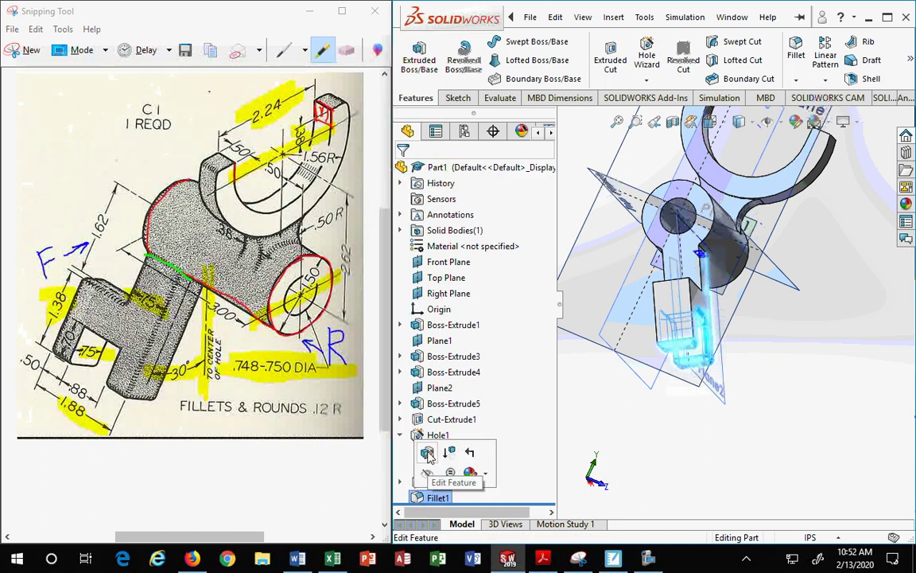
left_click(427, 461)
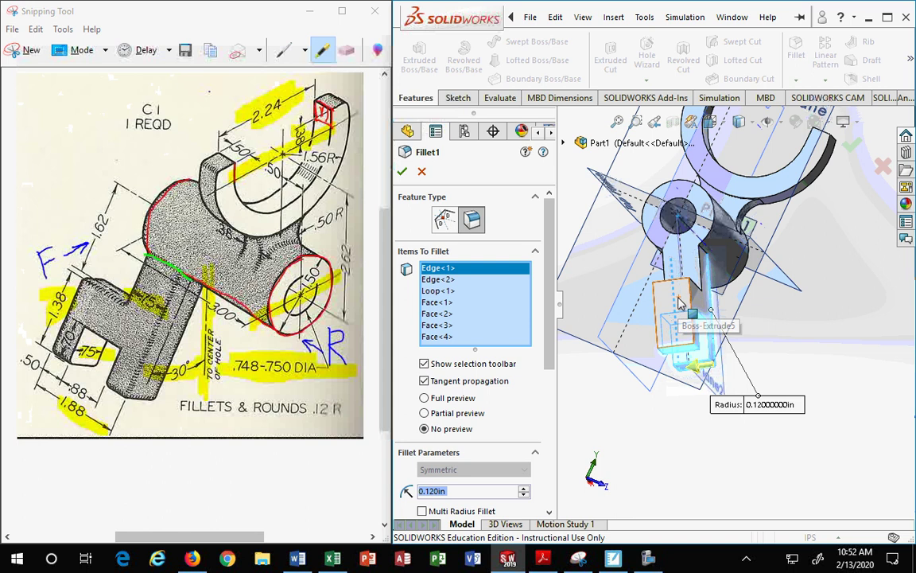
left_click(670, 310)
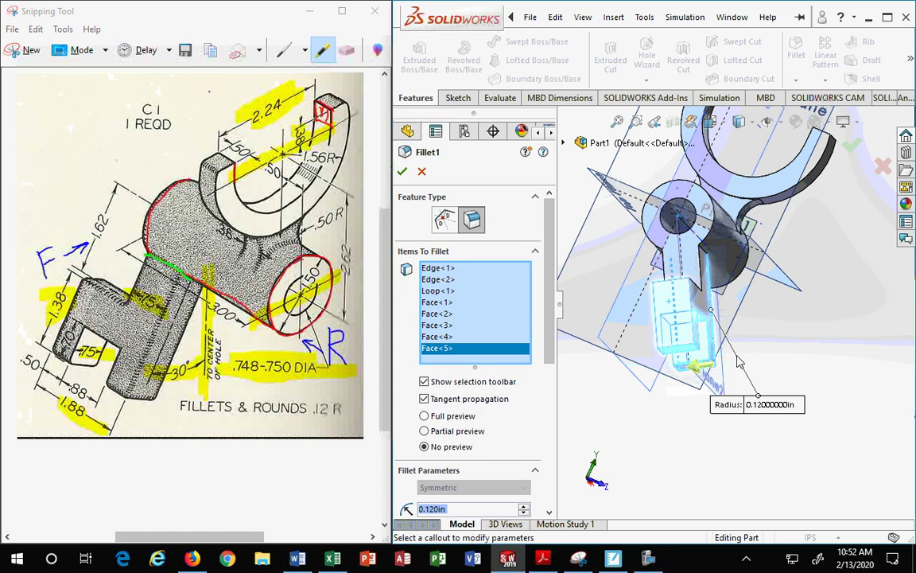
middle_click_drag(670, 310, 720, 336)
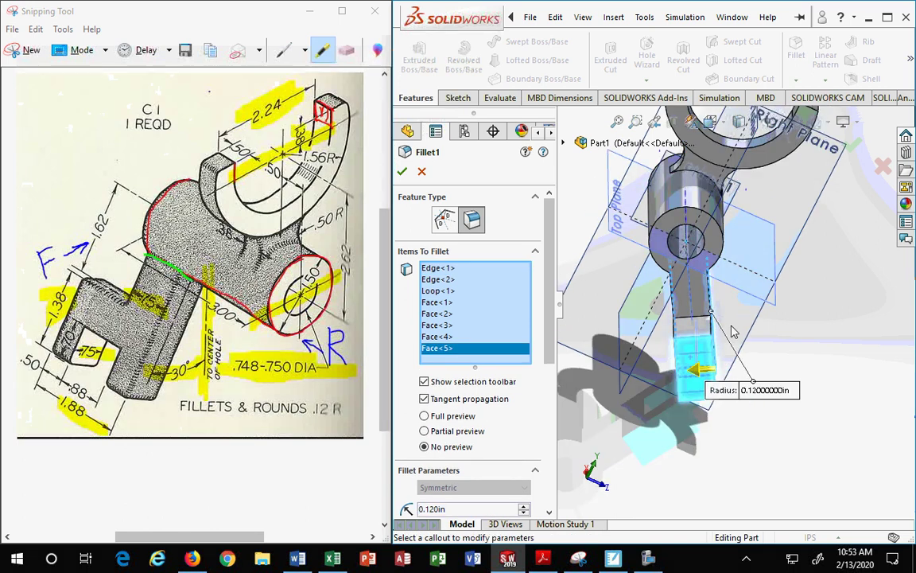
left_click(699, 316)
left_click(688, 287)
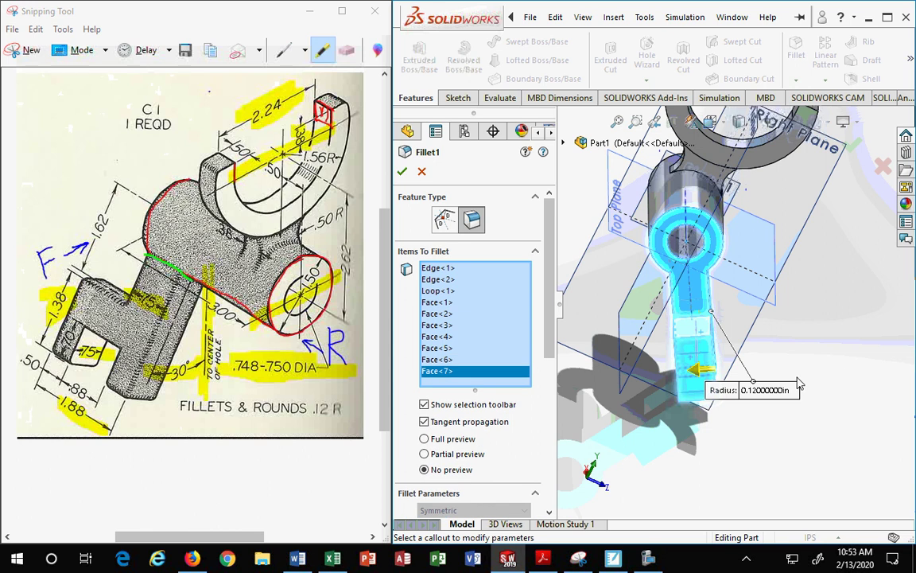
middle_click_drag(688, 287, 616, 274)
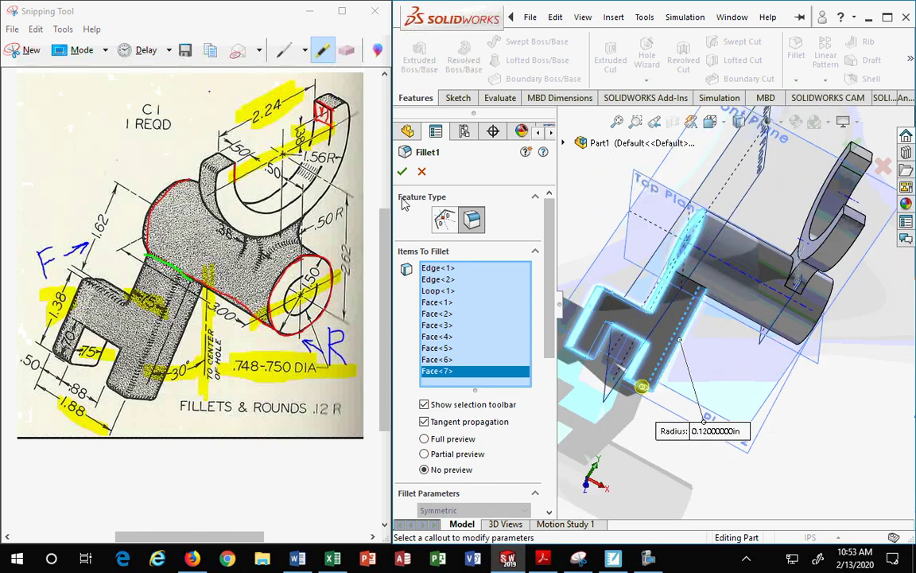
left_click(403, 172)
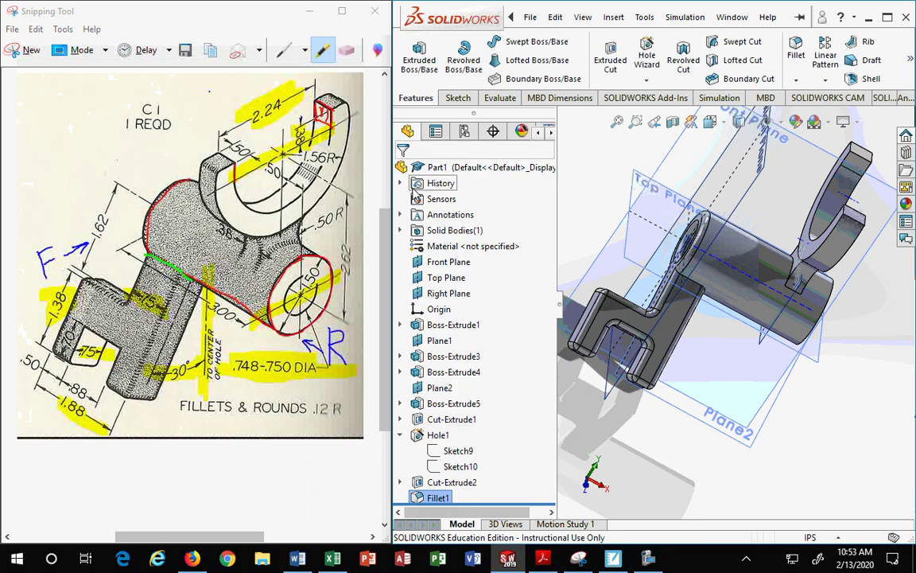
Try to fillet the yoke's outer curved face together with the surrounding neck faces at a 0.12 in radius
middle_click_drag(826, 377, 796, 346)
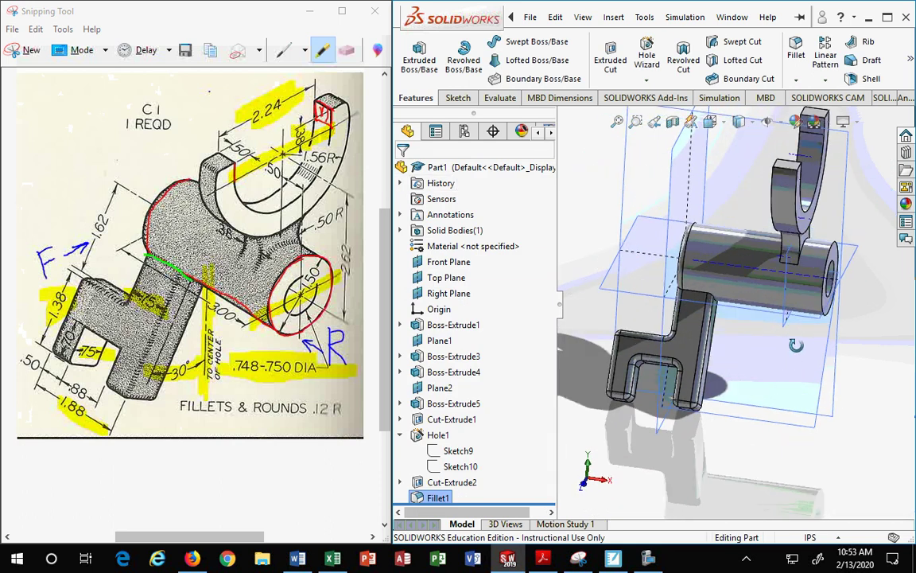
scroll(781, 247, "down", 3)
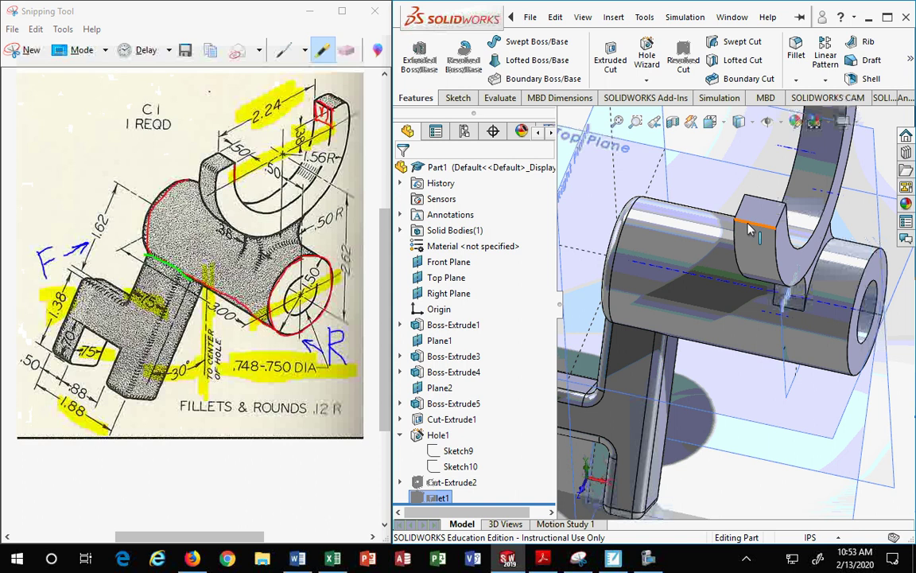
left_click(747, 229)
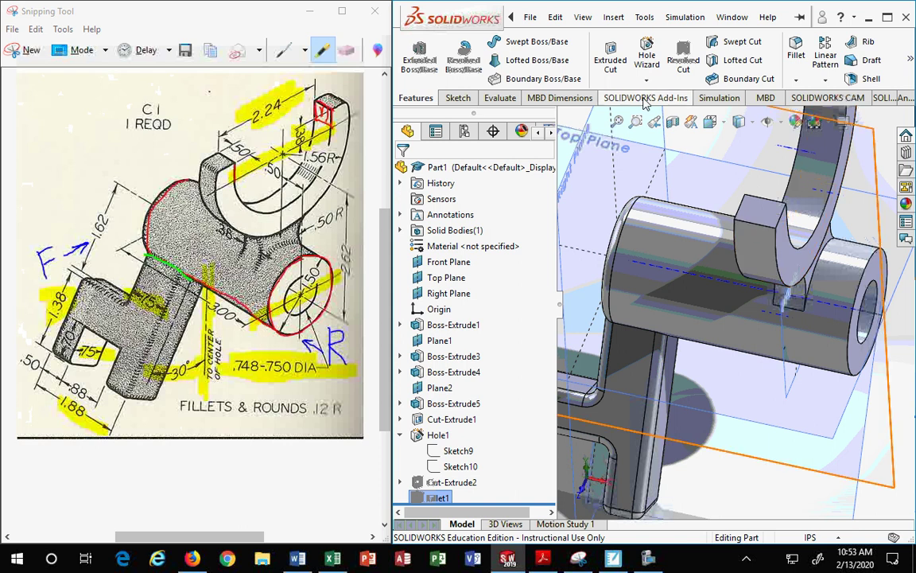
left_click(794, 57)
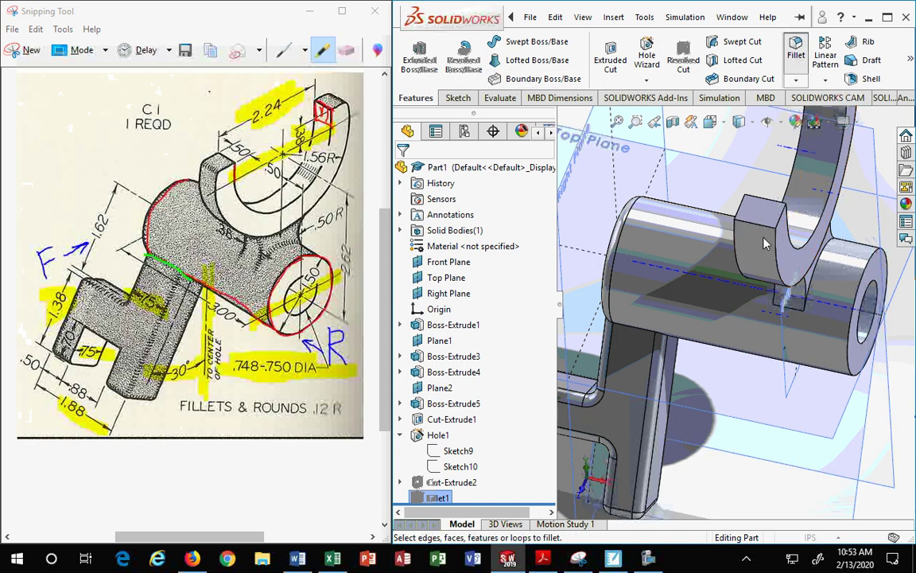
middle_click_drag(782, 318, 748, 278)
left_click(707, 288)
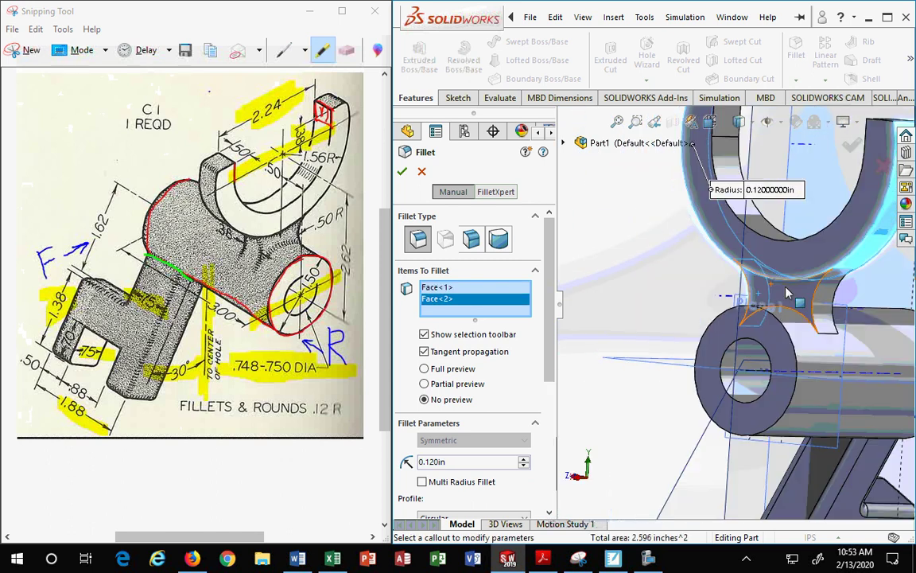
left_click(755, 280)
left_click(827, 295)
middle_click_drag(827, 295, 885, 383)
left_click(776, 314)
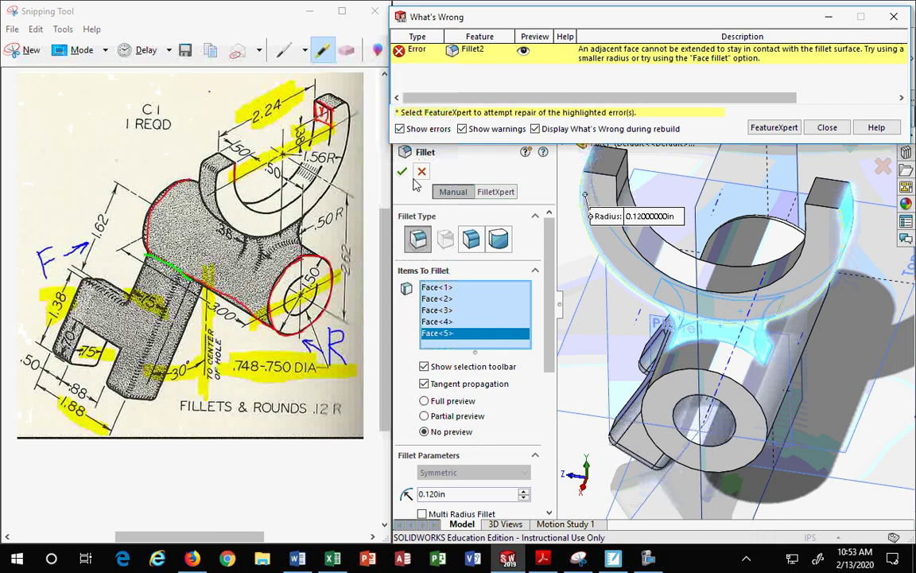
left_click(825, 129)
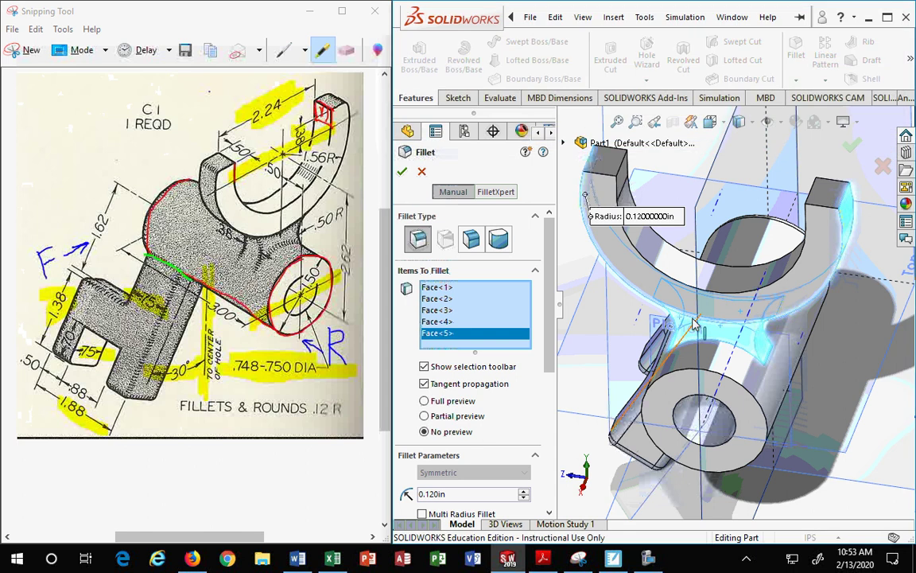
Remove all five yoke and neck faces from the fillet's selection
key("ctrl+4")
left_click(437, 288)
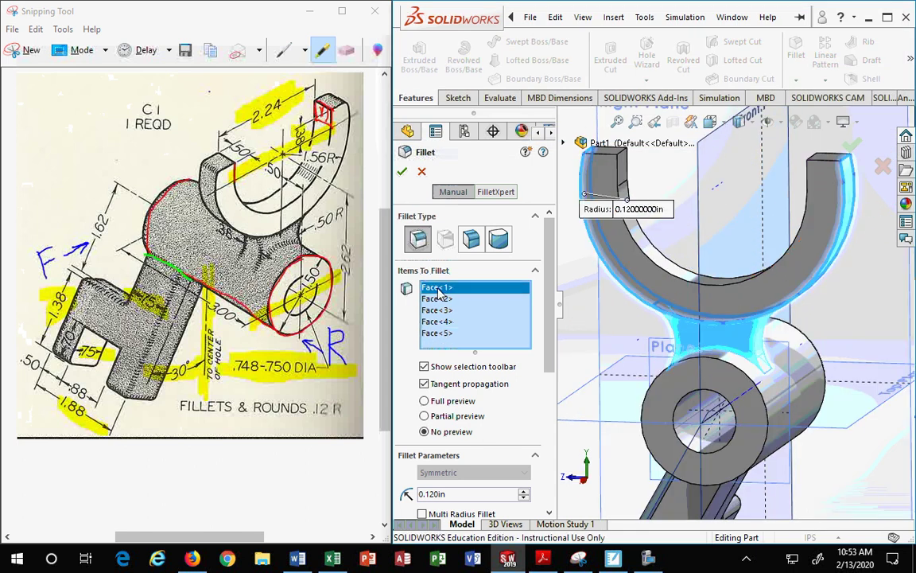
left_click(437, 298, "ctrl")
left_click(437, 310, "ctrl")
left_click(437, 321, "ctrl")
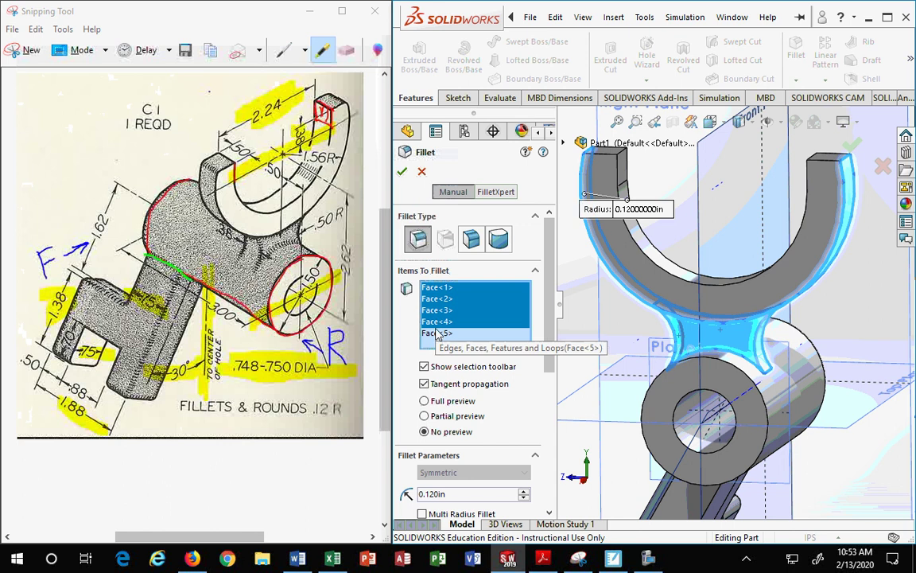
left_click(438, 333, "ctrl")
key("Delete")
Try to fillet the neck's flat front face and adjoining curved side face together at a 0.12 in radius
middle_click_drag(625, 381, 696, 346)
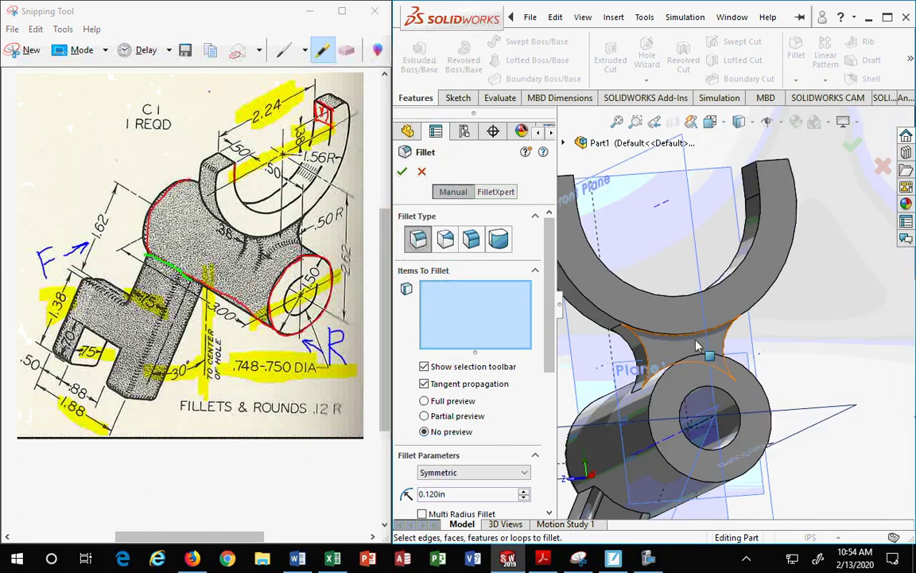
left_click(695, 345)
key("Return")
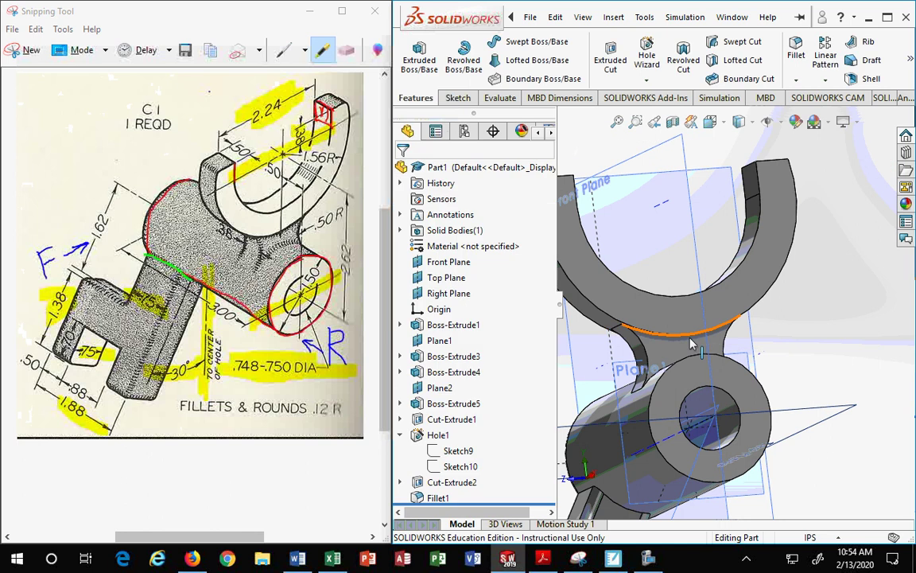
left_click(683, 344)
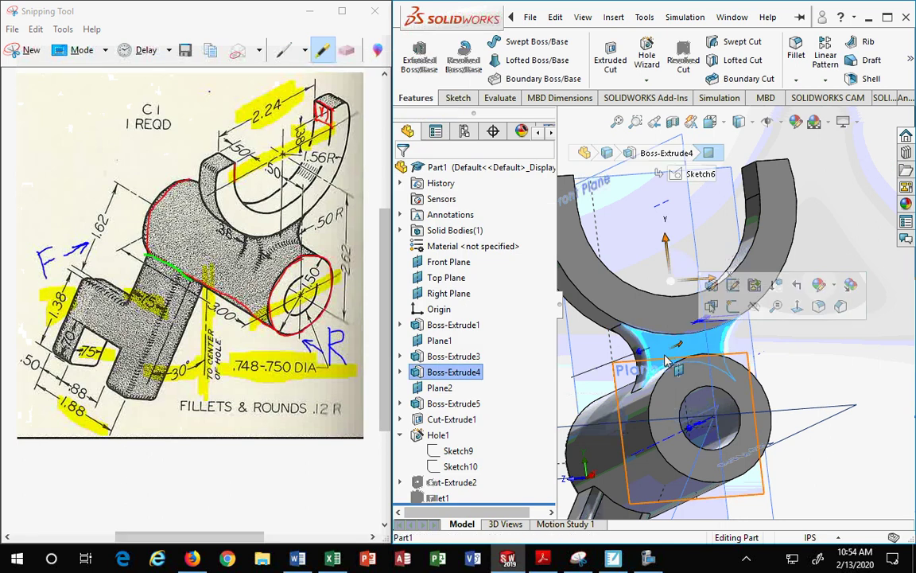
left_click(796, 48)
middle_click_drag(657, 288, 715, 350)
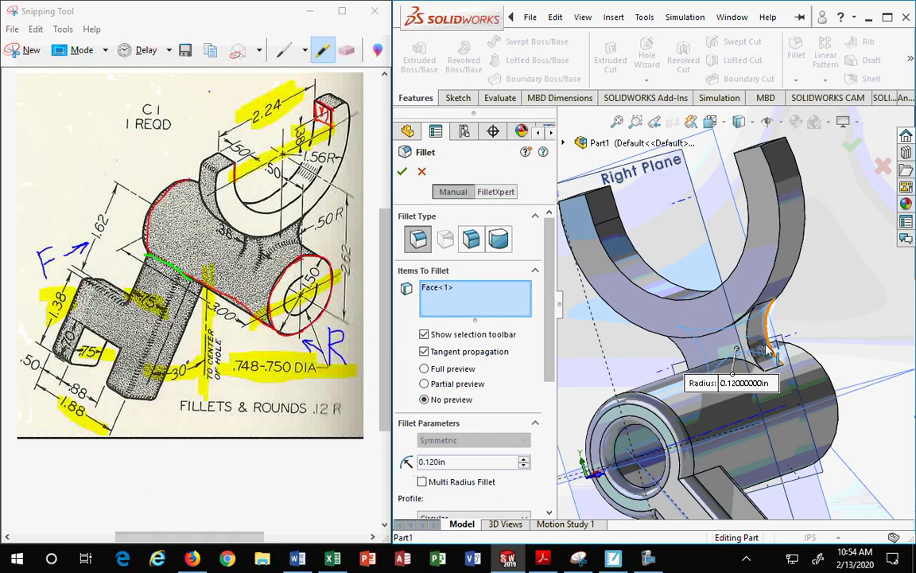
left_click(712, 351)
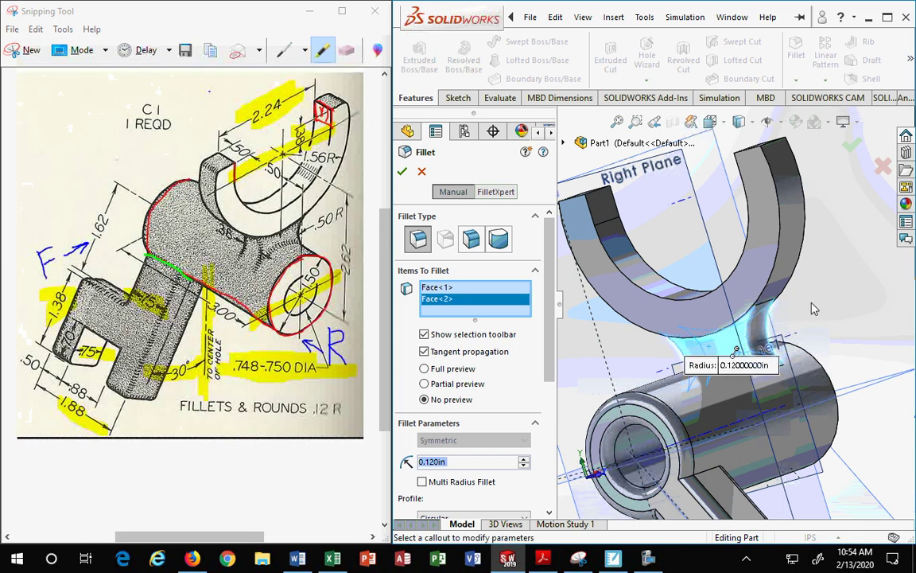
middle_click_drag(821, 332, 701, 306)
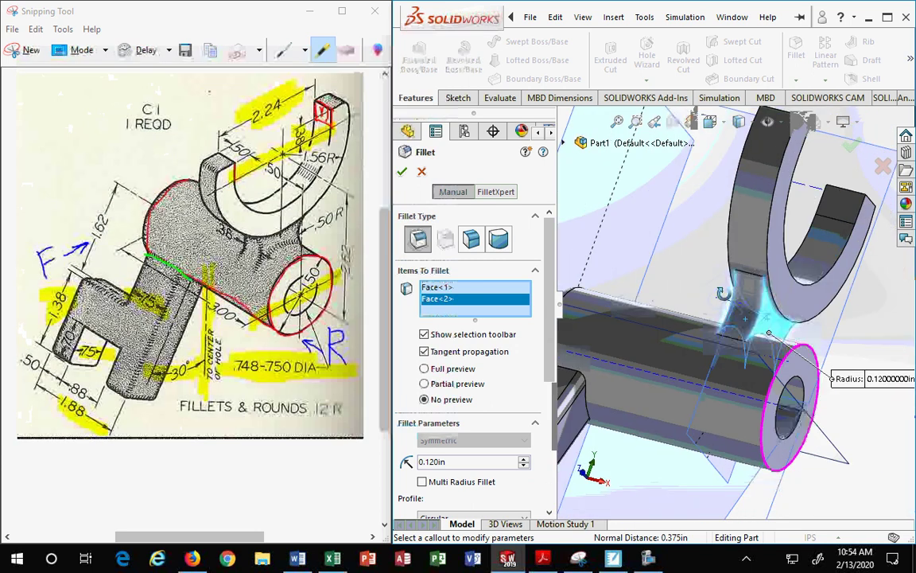
left_click(404, 172)
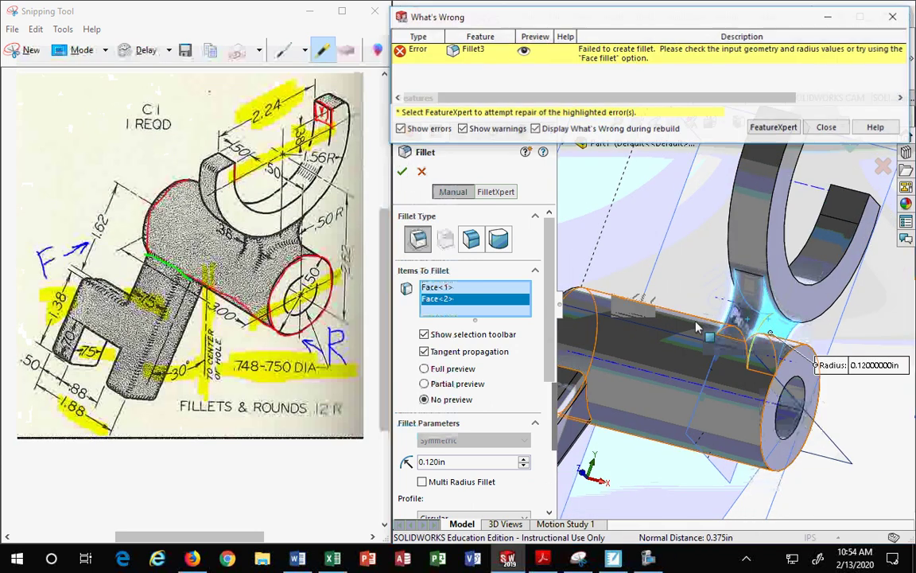
left_click(827, 127)
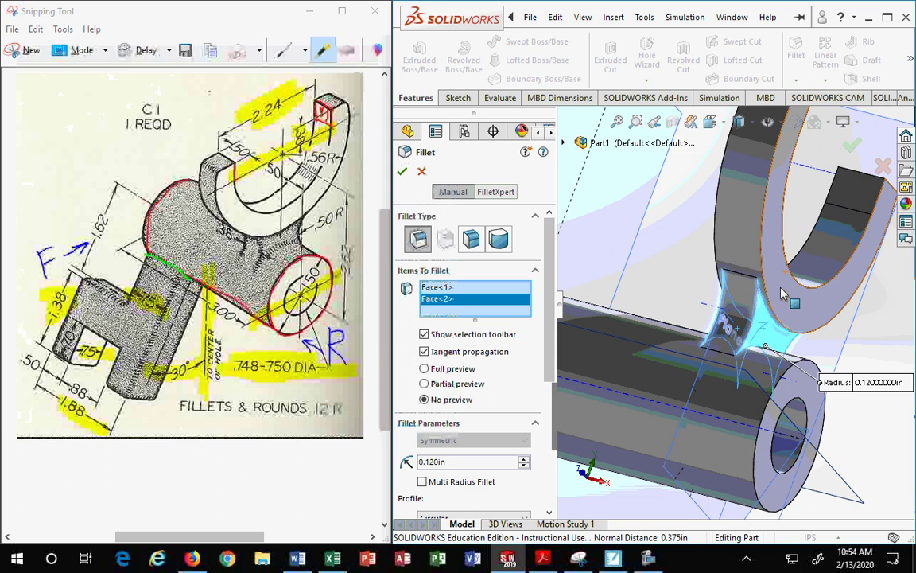
scroll(692, 322, "down", 5)
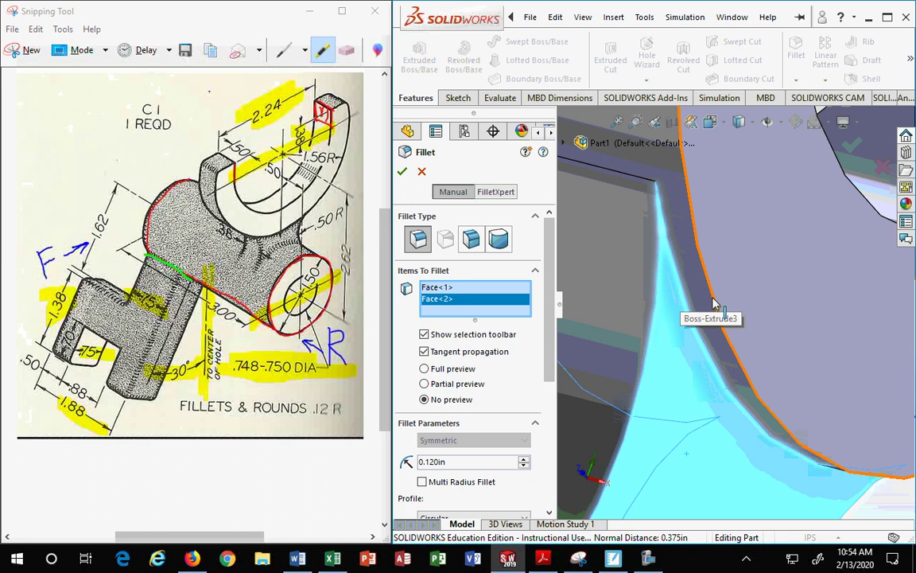
left_click(422, 172)
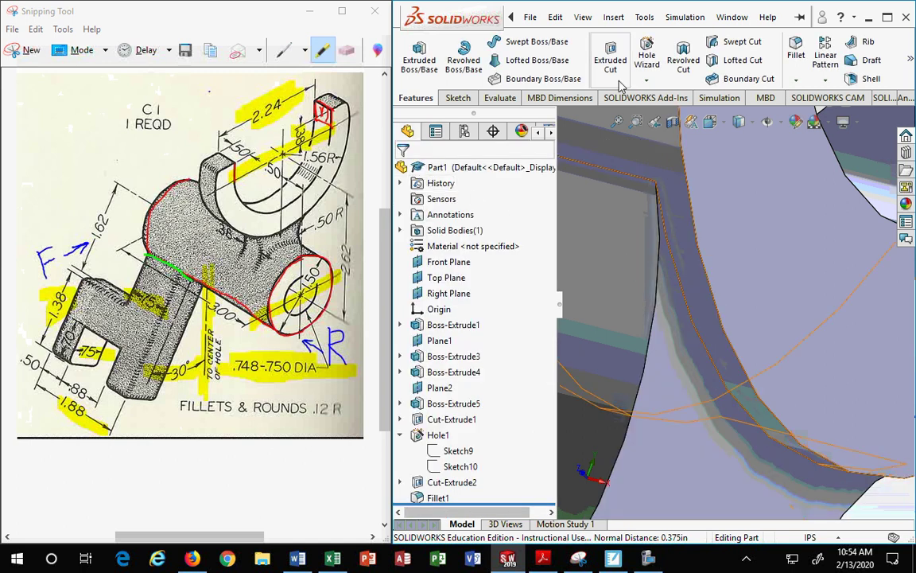
Fillet the single edge where the neck's flat face meets the curved yoke with the 0.12 in radius
left_click(793, 68)
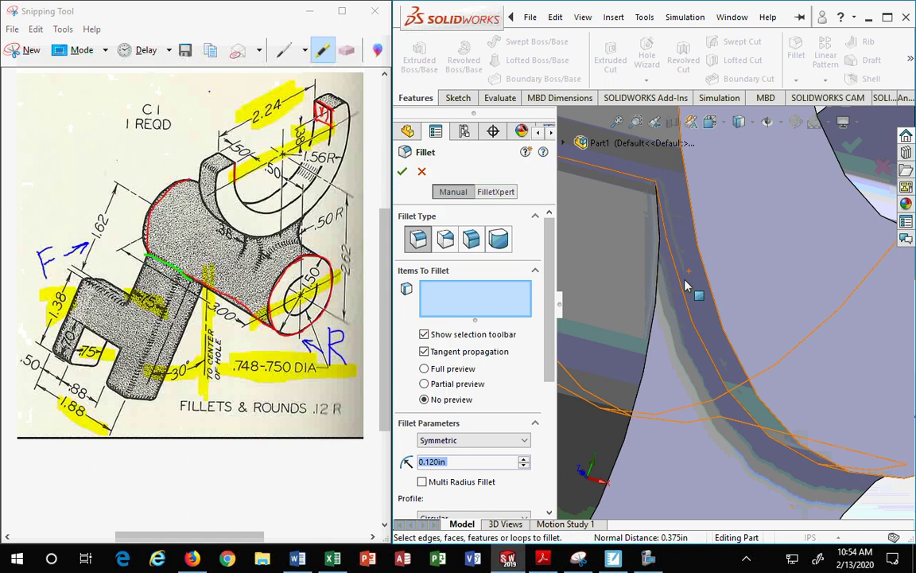
left_click(682, 290)
left_click(683, 290)
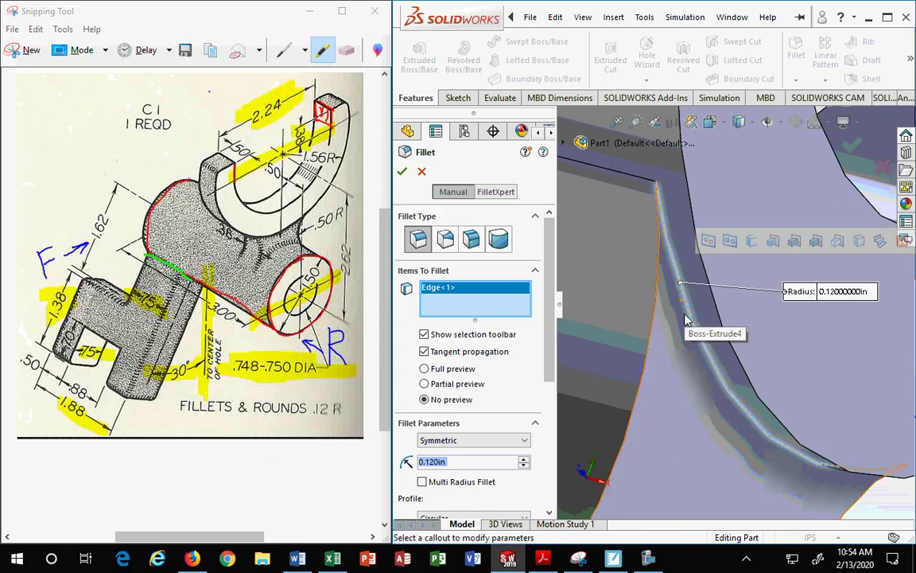
left_click(402, 172)
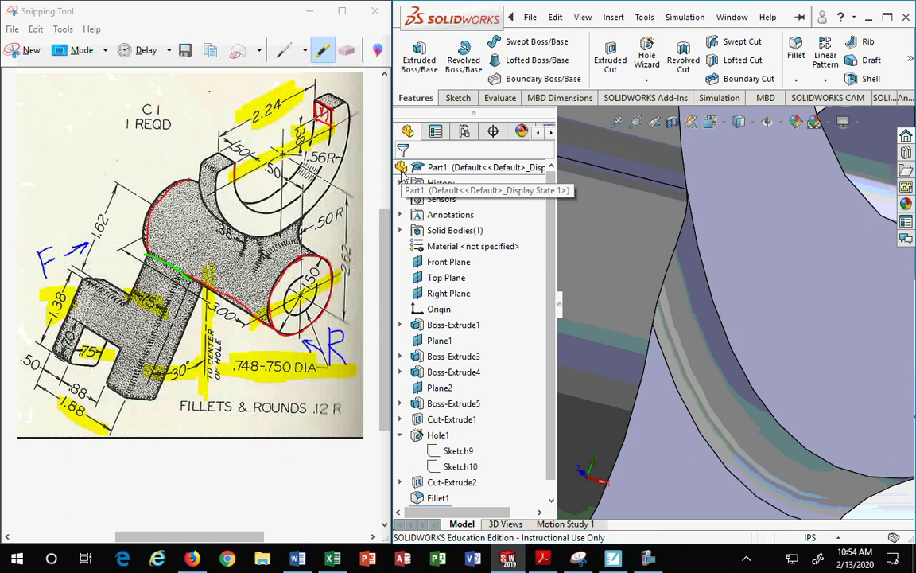
Examine how the fillet between neck and yoke runs out at the neck's upper corner
scroll(713, 326, "down", 5)
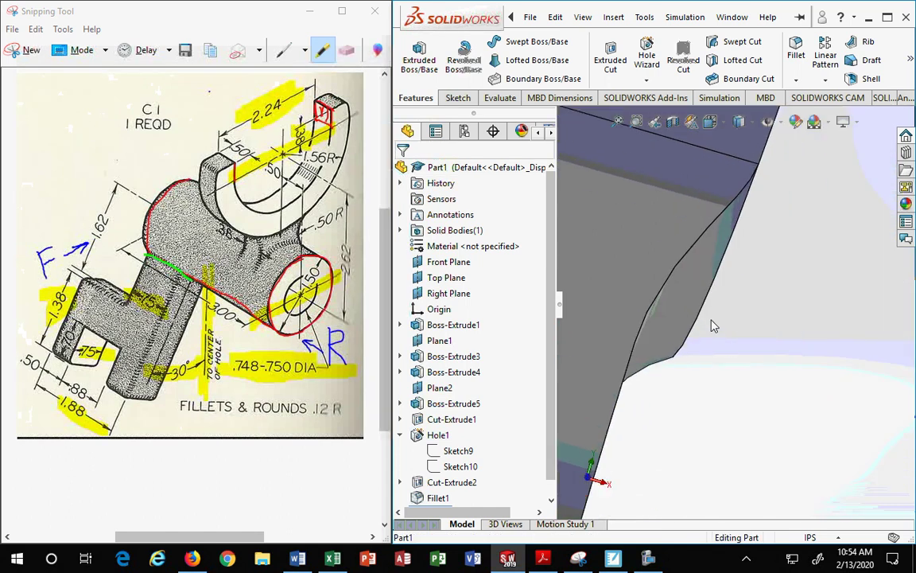
scroll(713, 326, "up", 5)
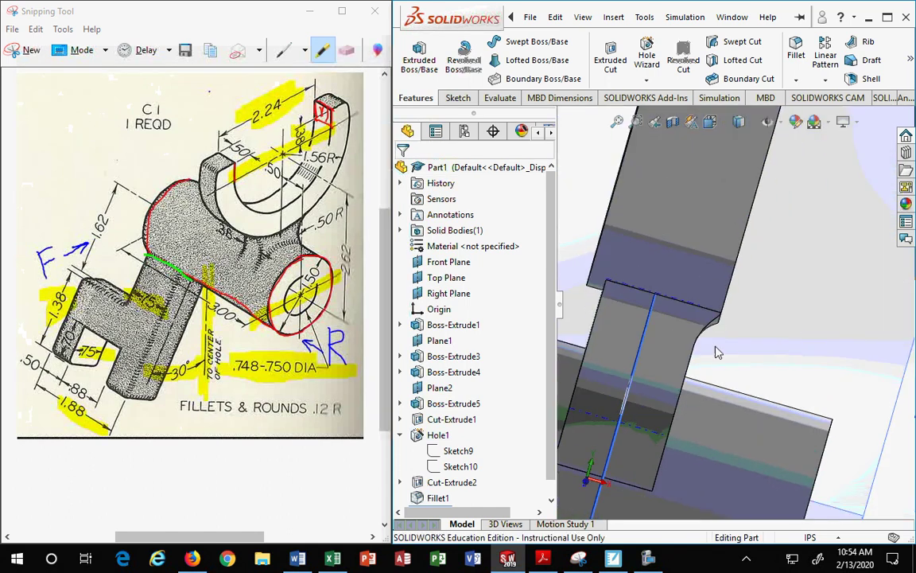
scroll(718, 348, "down", 2)
middle_click_drag(719, 332, 695, 325)
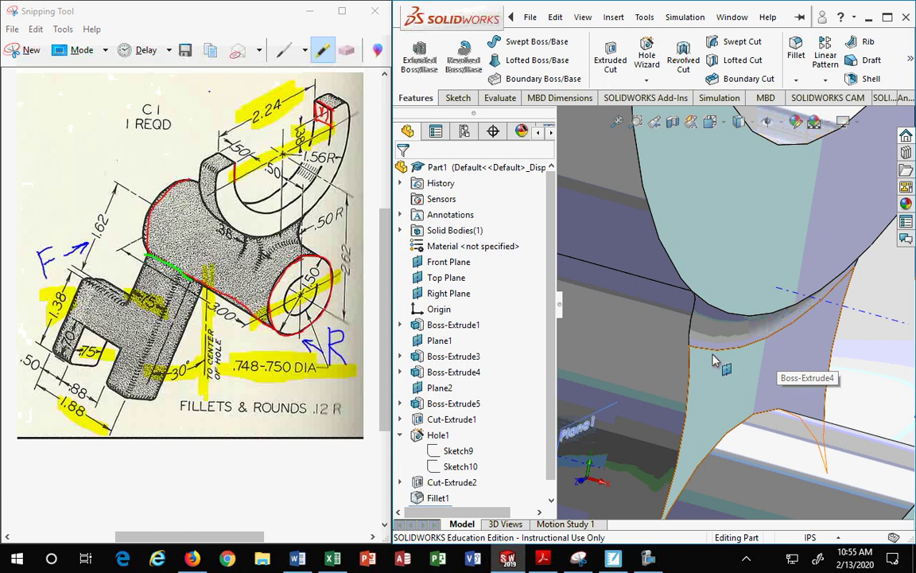
scroll(697, 320, "down", 3)
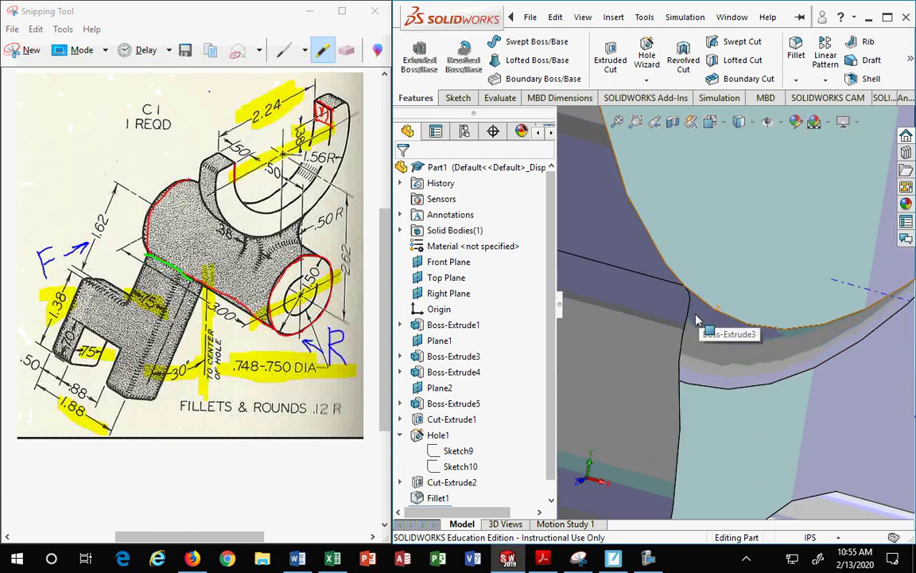
scroll(696, 320, "down", 5)
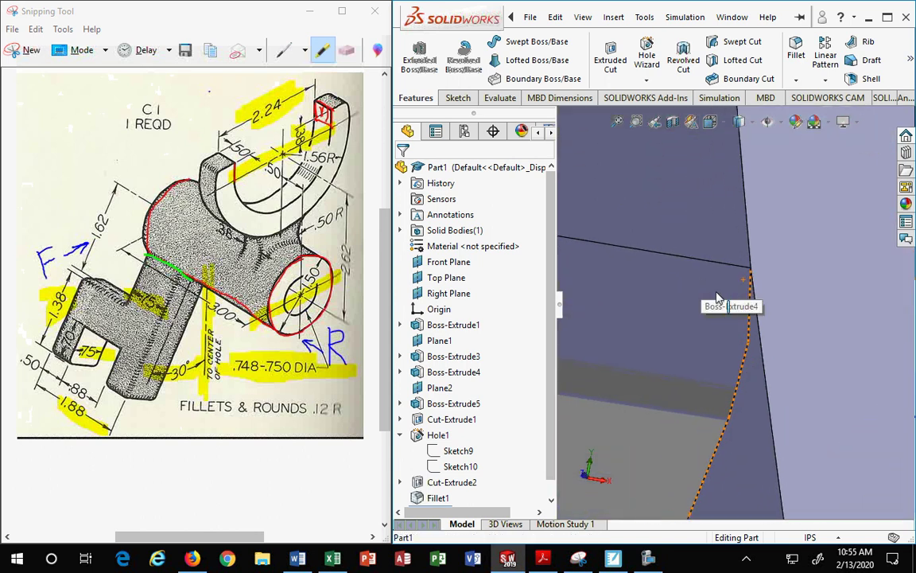
scroll(715, 298, "down", 2)
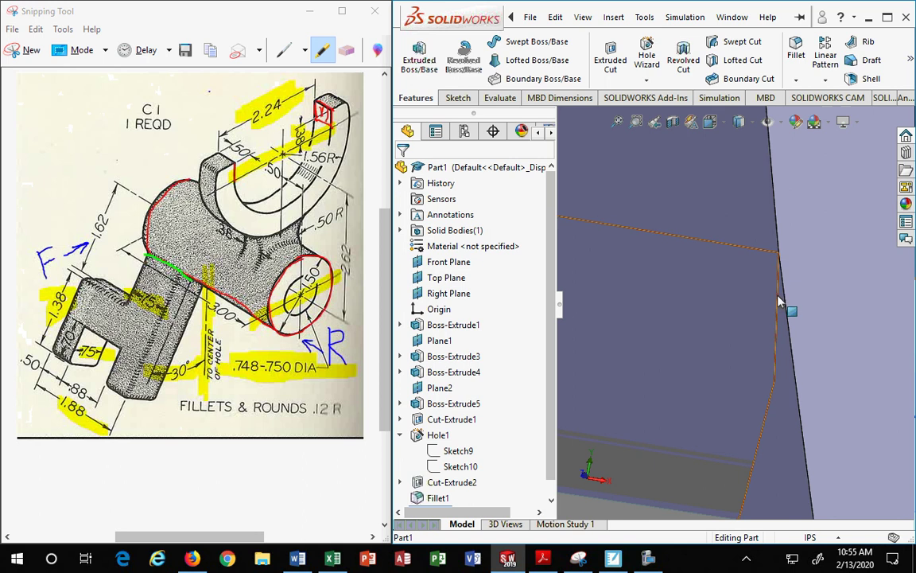
scroll(777, 300, "down", 2)
scroll(779, 298, "up", 5)
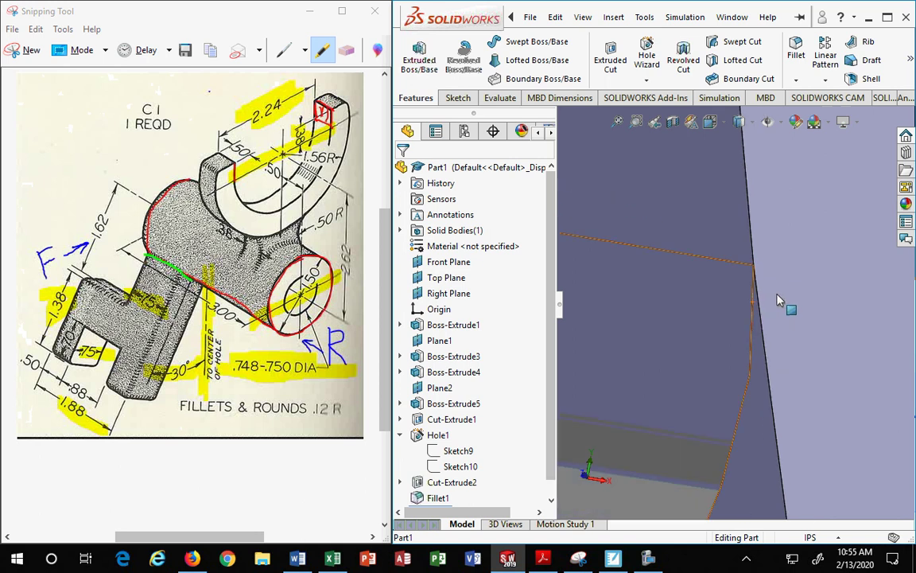
scroll(780, 298, "up", 6)
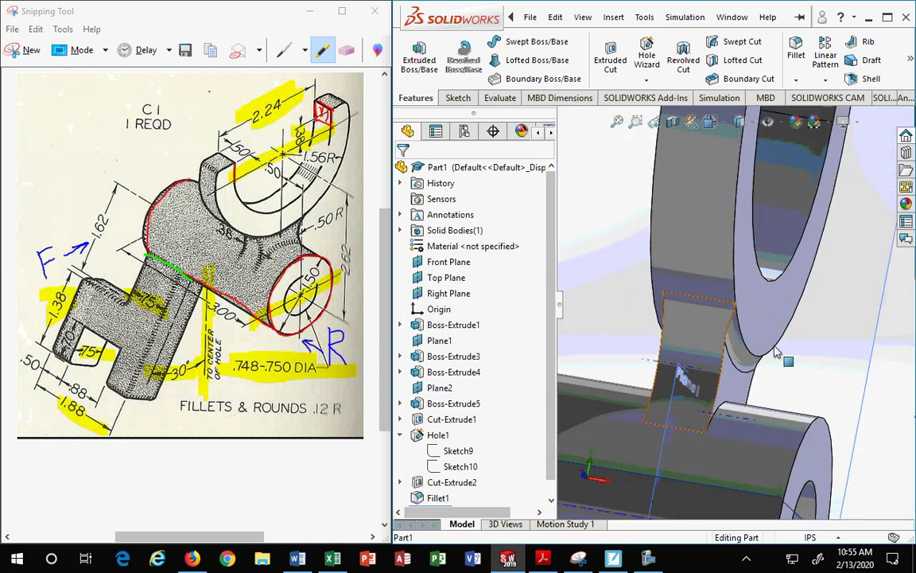
middle_click_drag(741, 379, 713, 395)
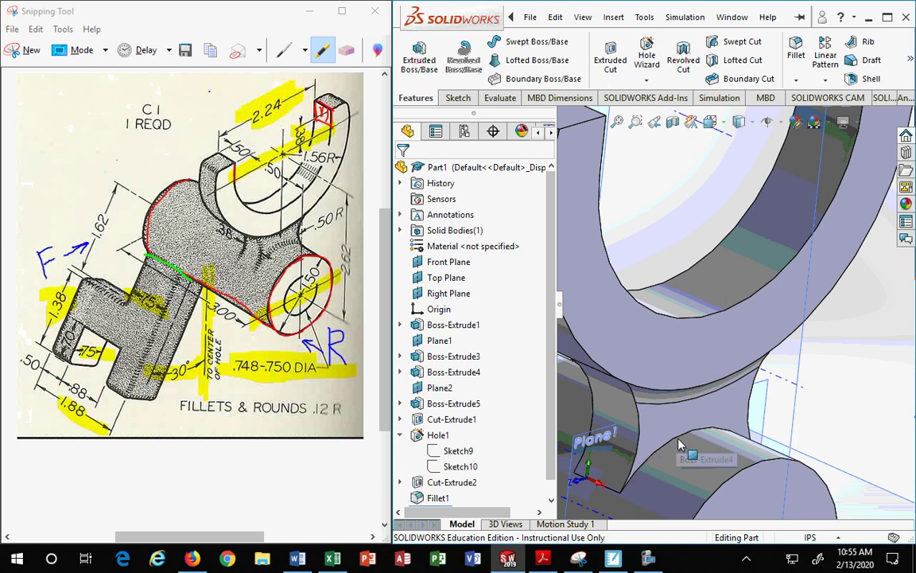
Try to fillet the neck's side edge, starting at the corner under the yoke, at a 0.12 in radius
middle_click_drag(670, 435, 509, 333)
left_click(767, 17)
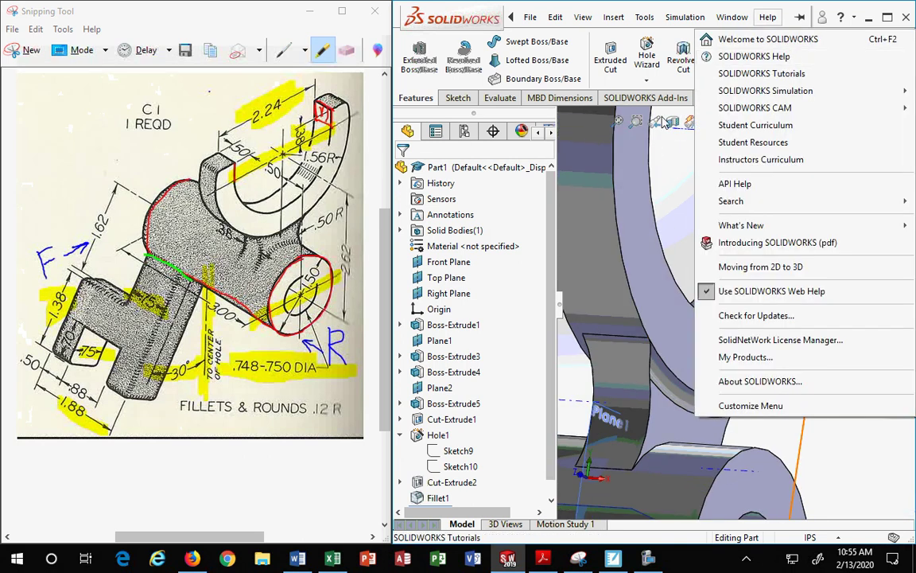
left_click(800, 47)
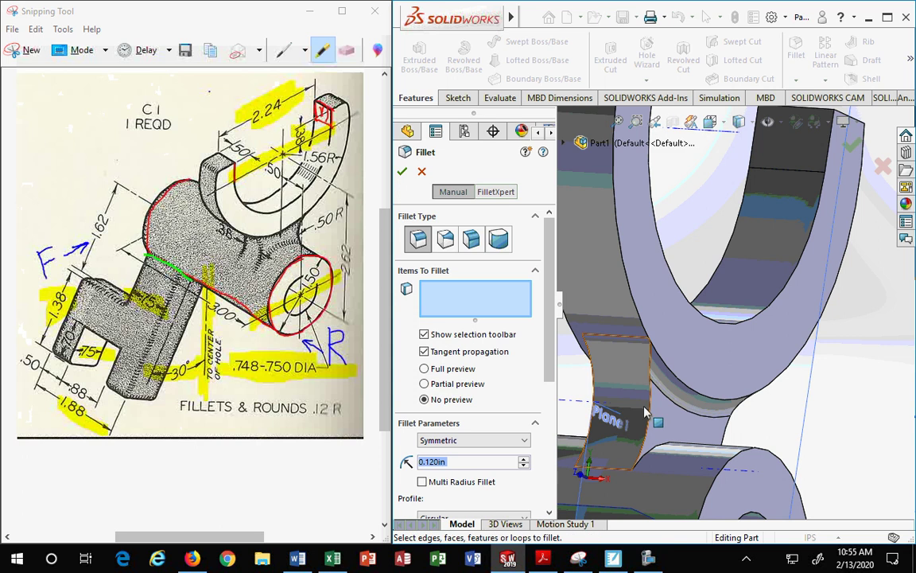
left_click(652, 360)
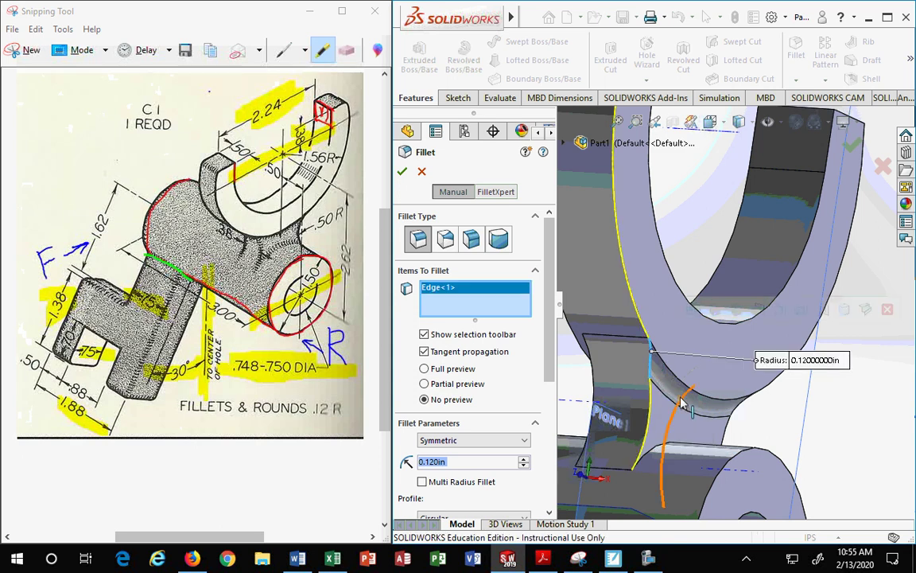
scroll(682, 401, "down", 2)
scroll(682, 400, "up", 3)
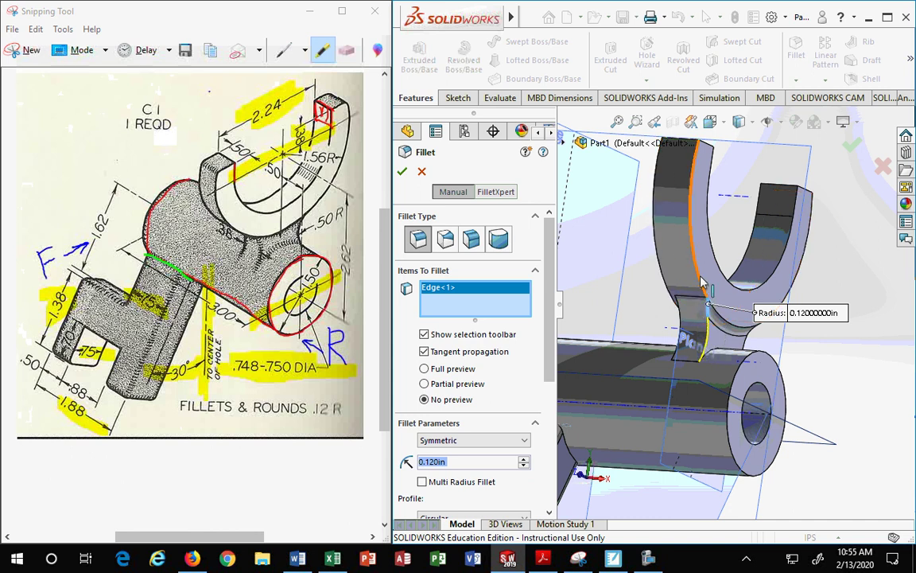
left_click(402, 171)
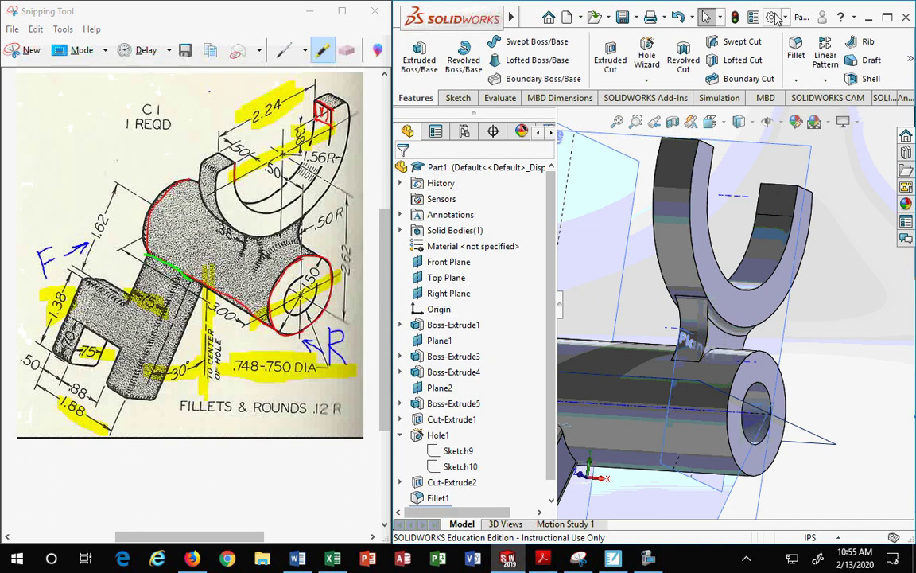
Undo the fillet on the edge between the neck and the yoke
left_click(682, 19)
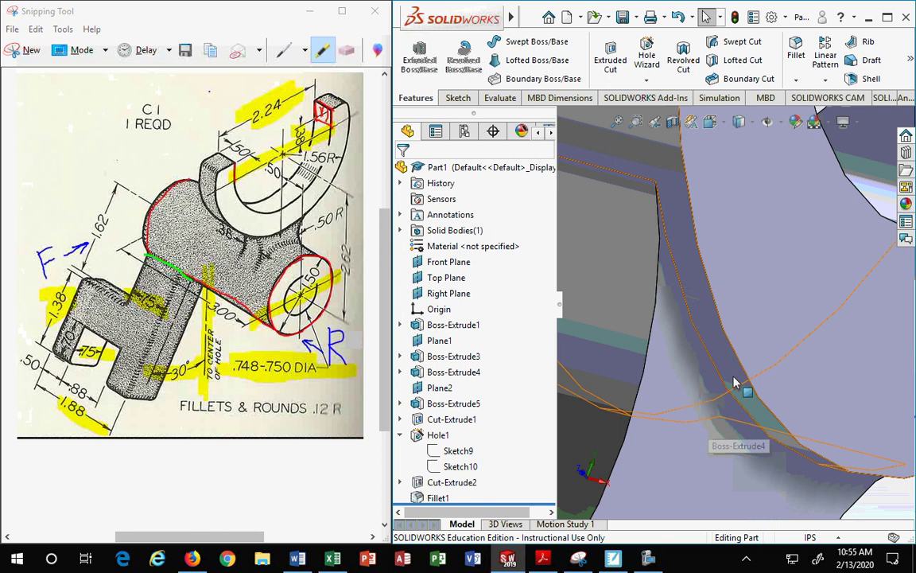
scroll(779, 476, "up", 3)
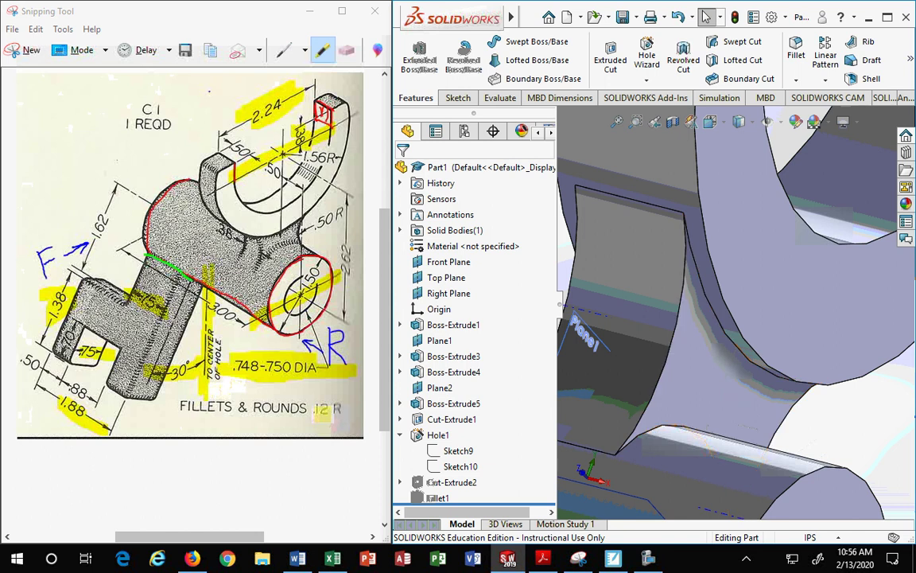
In Snipping Tool, highlight the .12 R value of the fillets and rounds note on the reference drawing
mouse_move(323, 411)
left_mouse_down()
mouse_move(343, 409)
mouse_move(292, 411)
mouse_move(341, 410)
left_mouse_up()
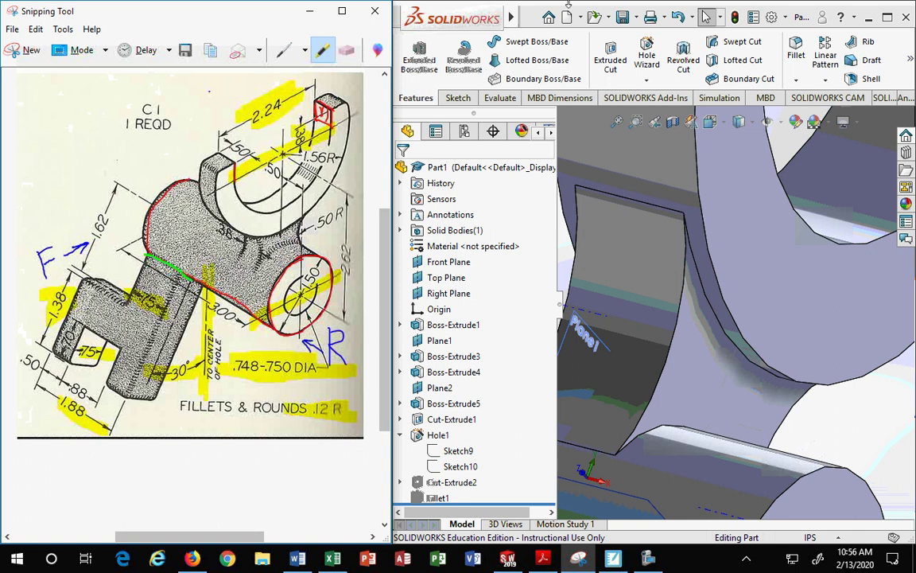
left_click(675, 16)
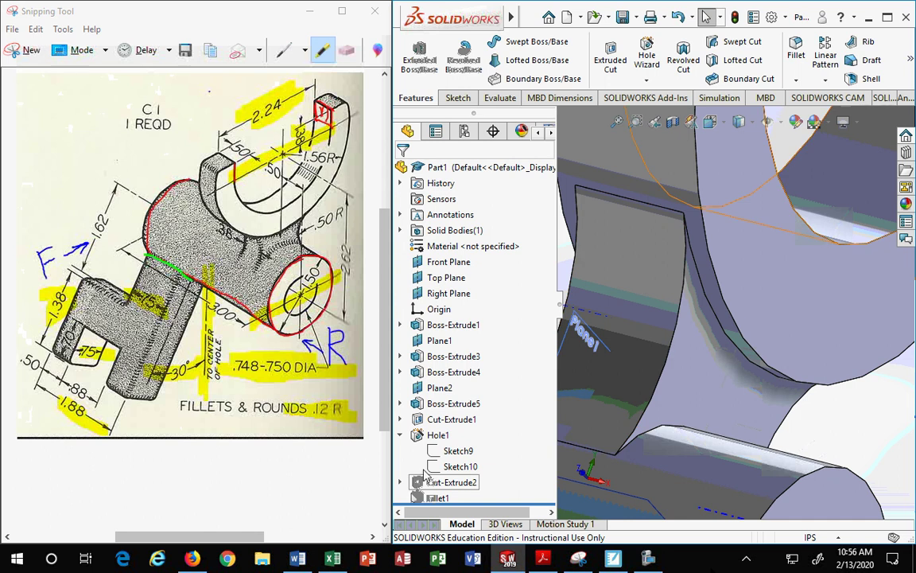
Fillet all edges of the neck's four side faces between the yoke and the cylinder at a 0.0625 in radius
left_click(798, 48)
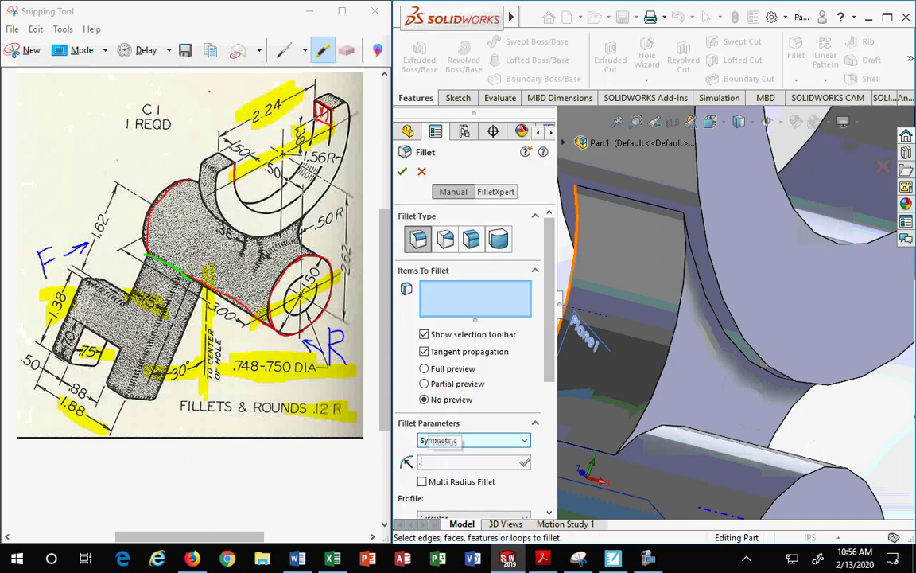
type(".0625")
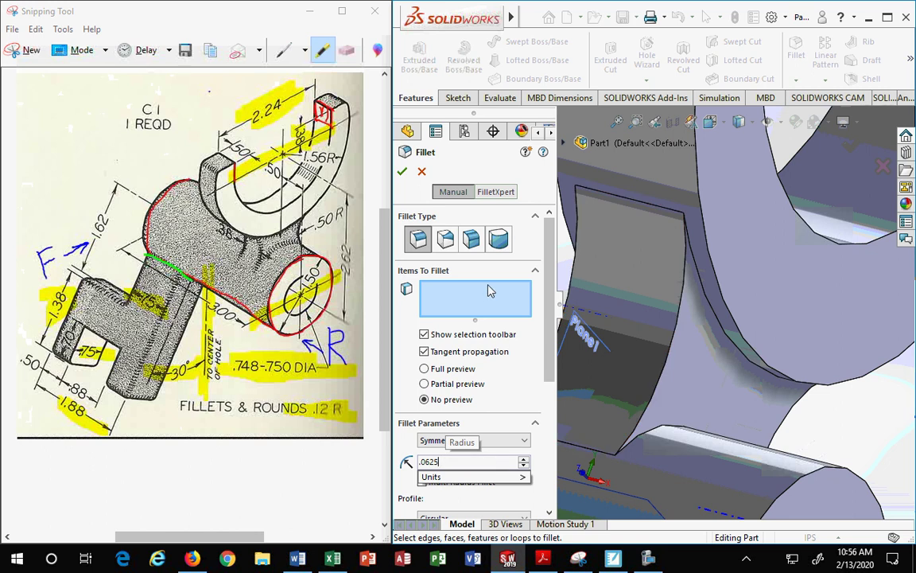
left_click(704, 366)
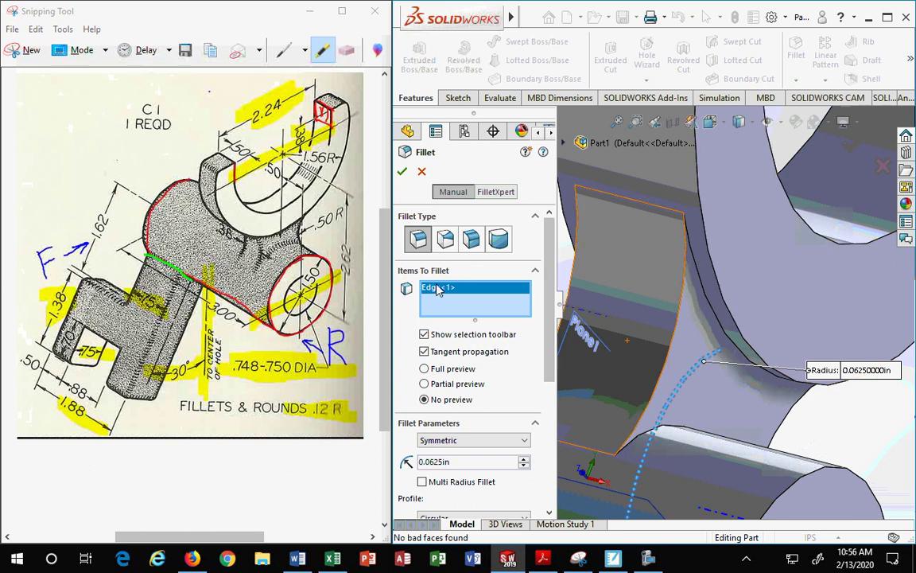
key("Delete")
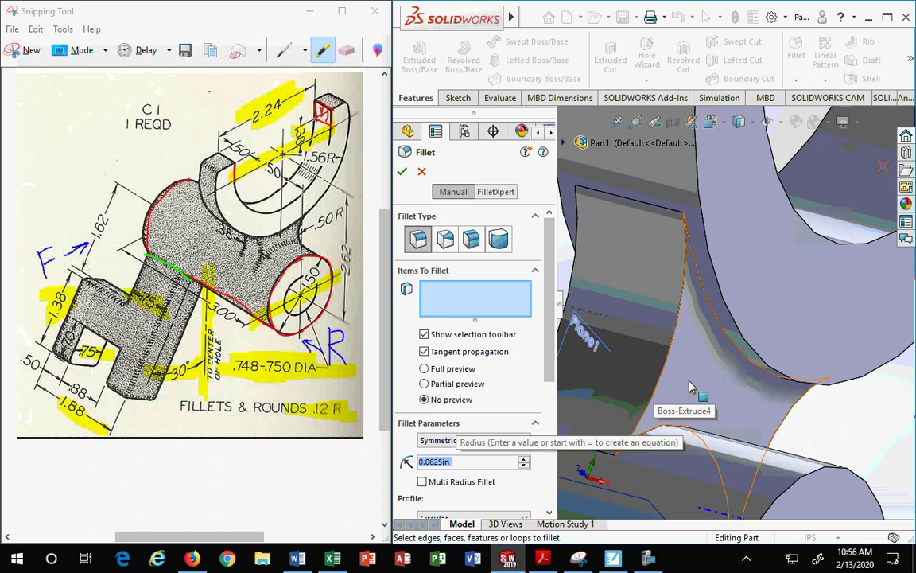
left_click(706, 342)
middle_click_drag(692, 385, 684, 342)
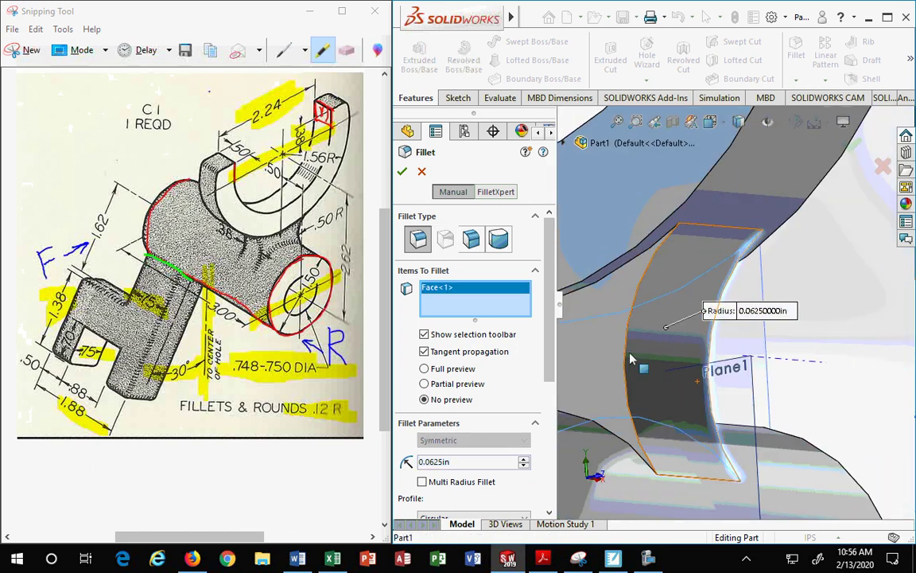
left_click(594, 372)
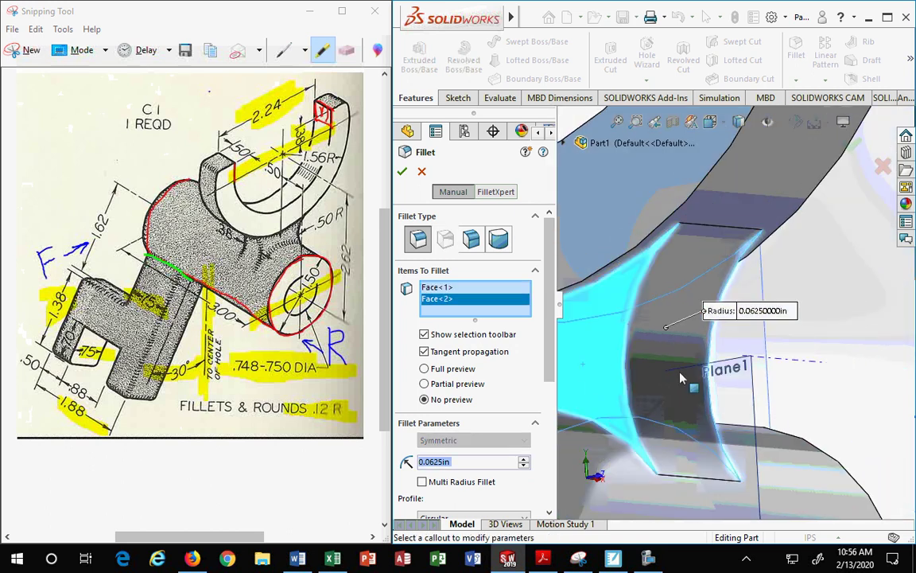
left_click(676, 324)
mouse_move(676, 323)
middle_mouse_down()
mouse_move(636, 371)
mouse_move(755, 350)
mouse_move(823, 362)
mouse_move(869, 325)
middle_mouse_up()
left_click(869, 325)
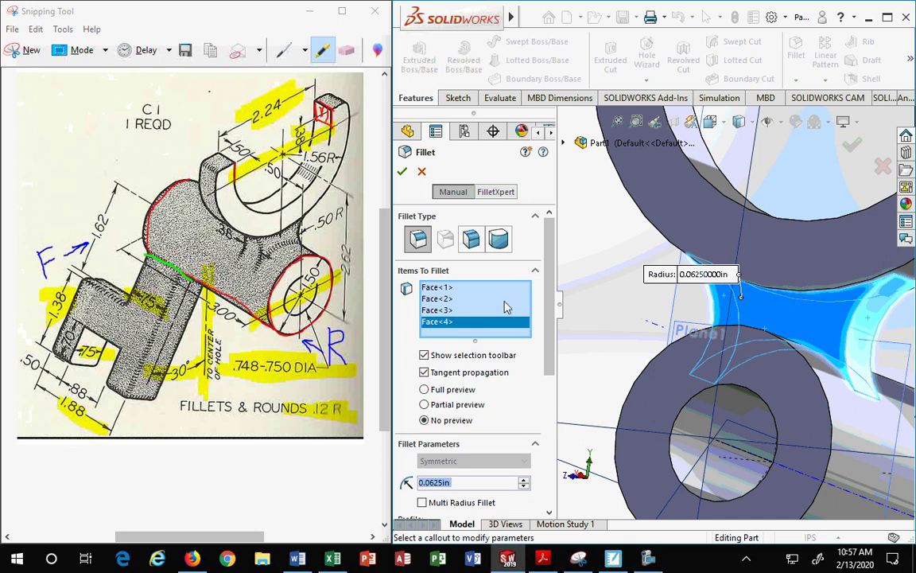
left_click(401, 172)
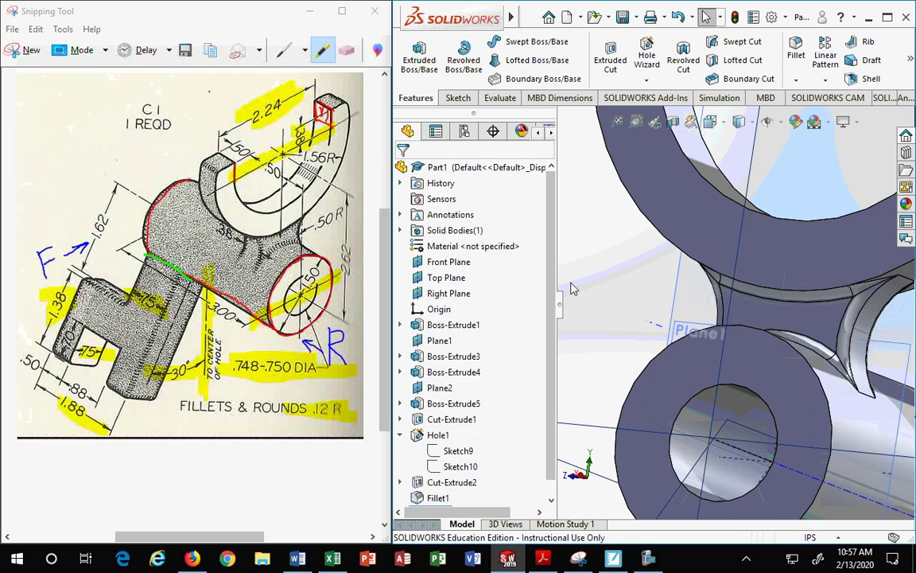
Add the outer edges at the tips of both yoke arms to the 0.12 in fillet feature Fillet1
middle_click_drag(783, 406, 657, 311)
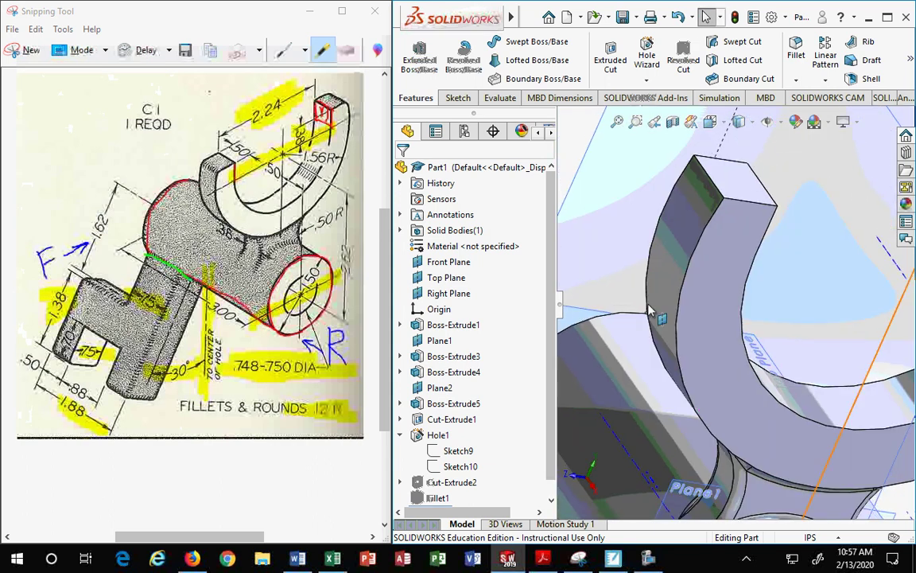
scroll(686, 337, "down", 2)
scroll(718, 327, "up", 6)
scroll(911, 317, "up", 3)
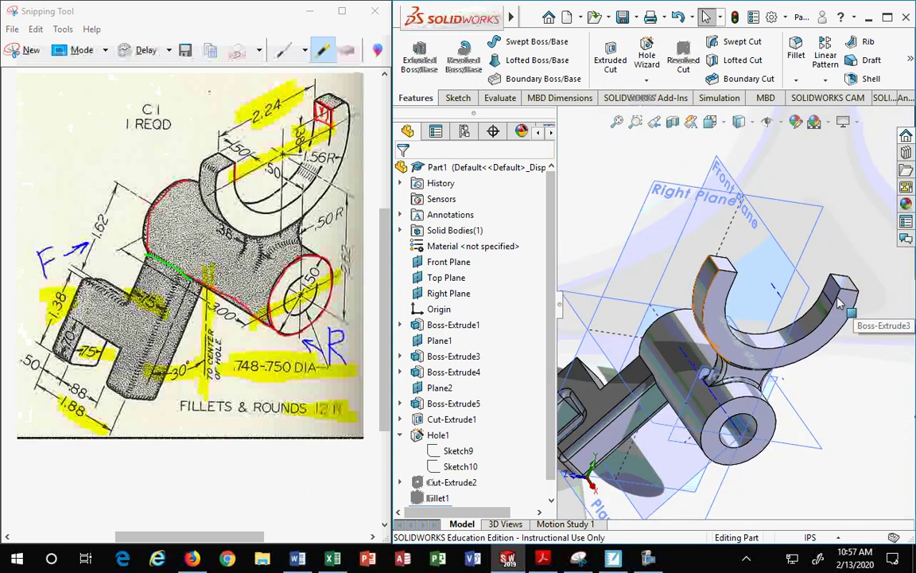
scroll(848, 307, "down", 2)
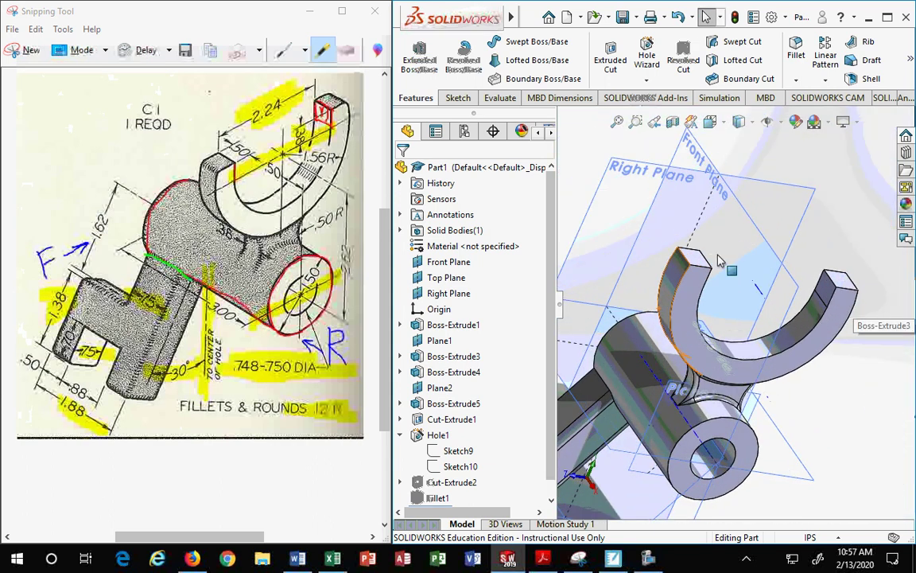
left_click(795, 49)
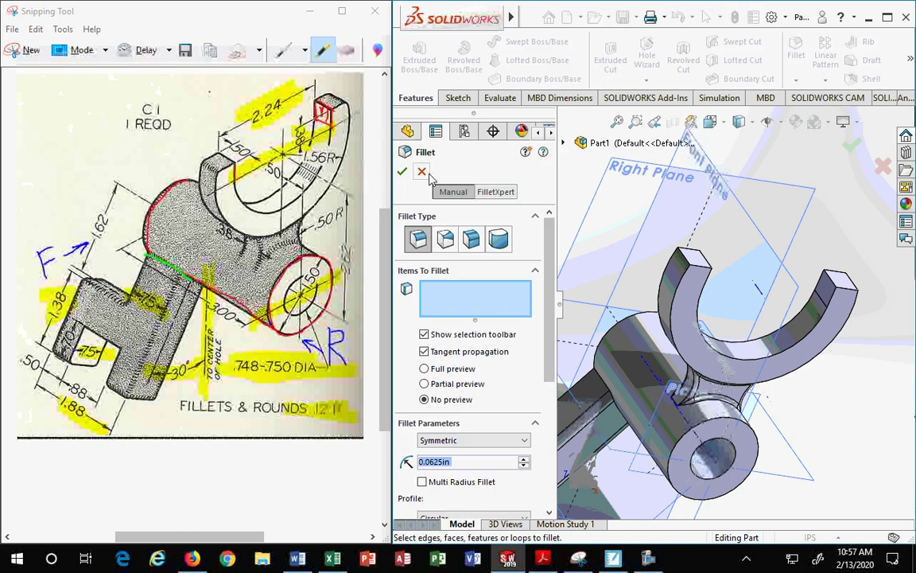
key("Escape")
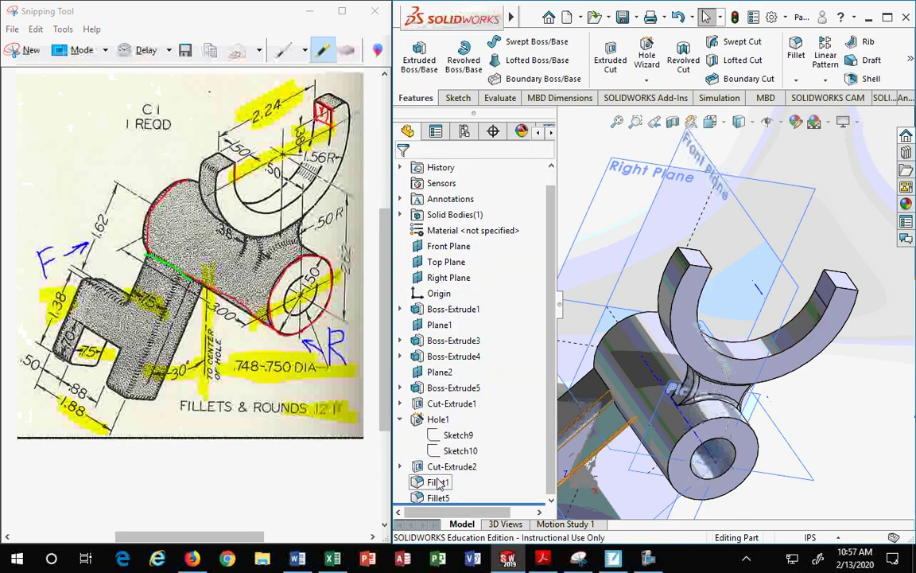
left_click(437, 482)
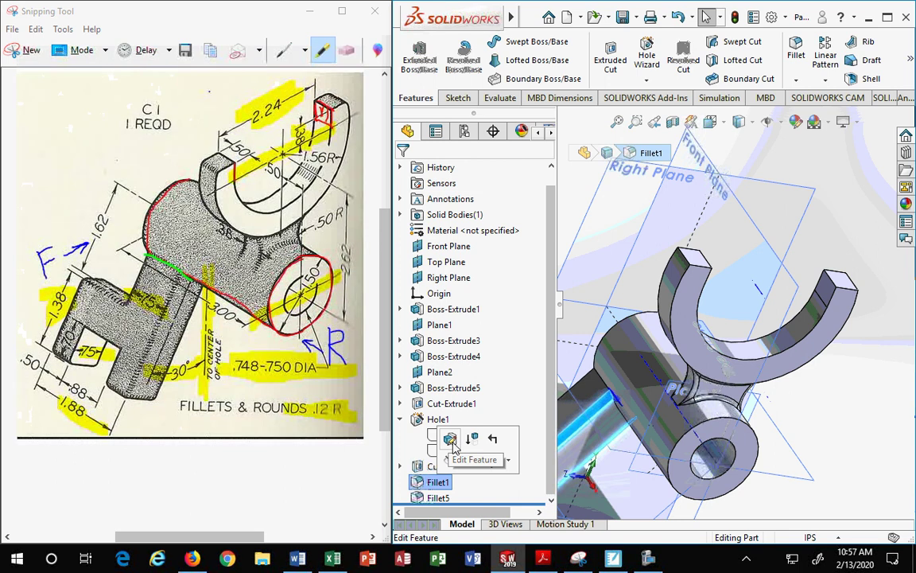
left_click(450, 439)
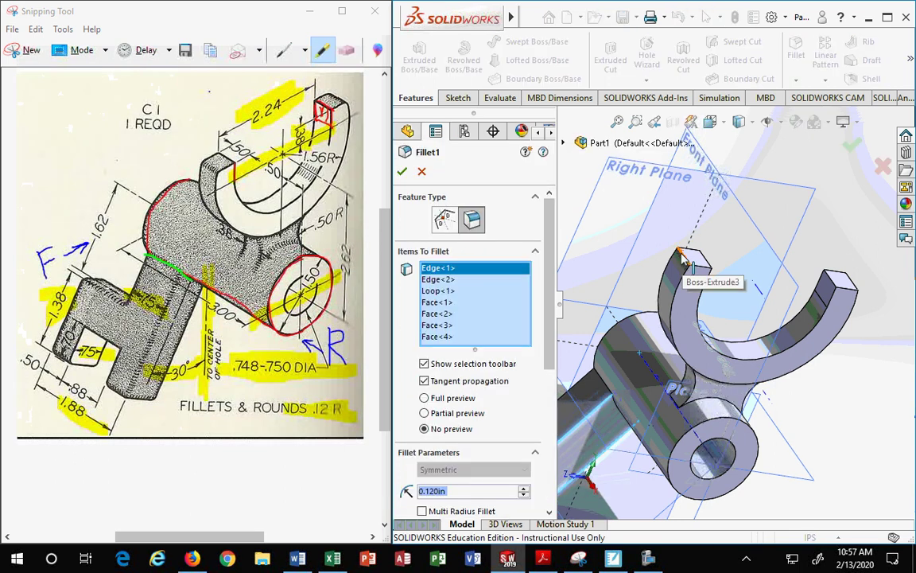
left_click(849, 281)
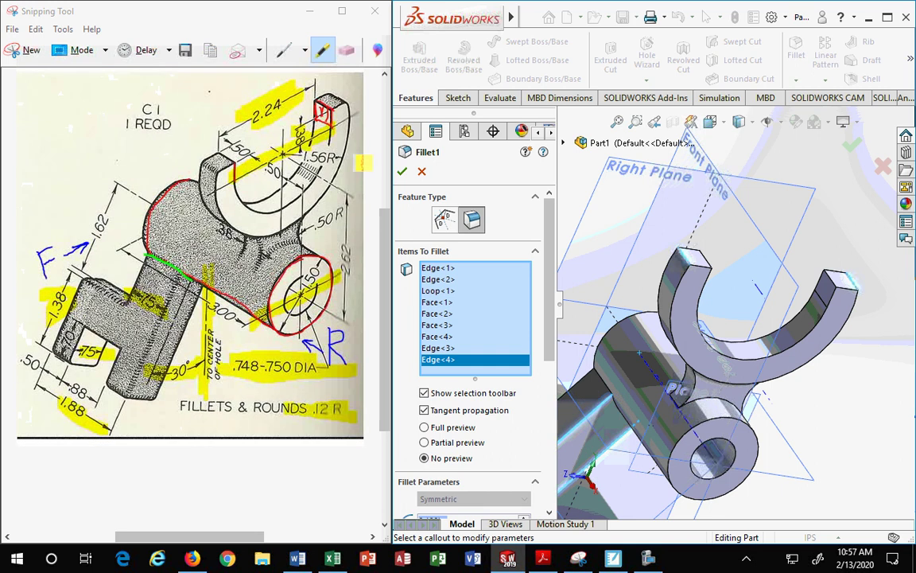
left_click(403, 171)
left_click(448, 246)
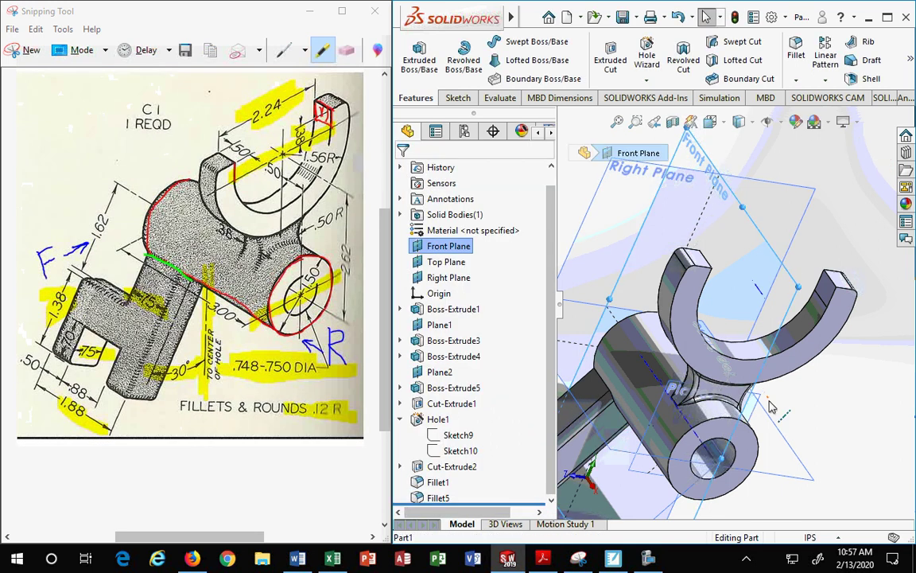
In Snipping Tool, highlight the whole FILLETS & ROUNDS .12 R note on the reference drawing
middle_click_drag(700, 366, 785, 374)
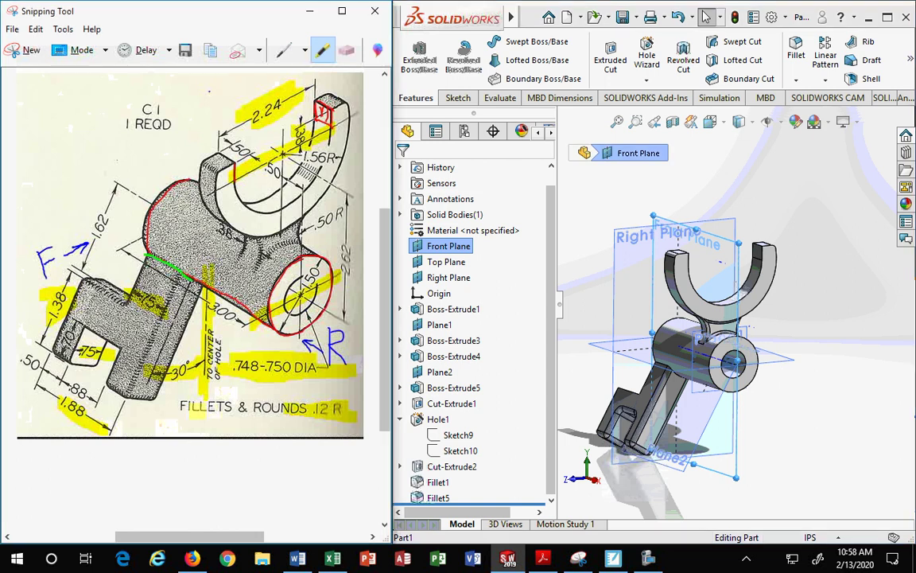
left_click_drag(155, 409, 337, 414)
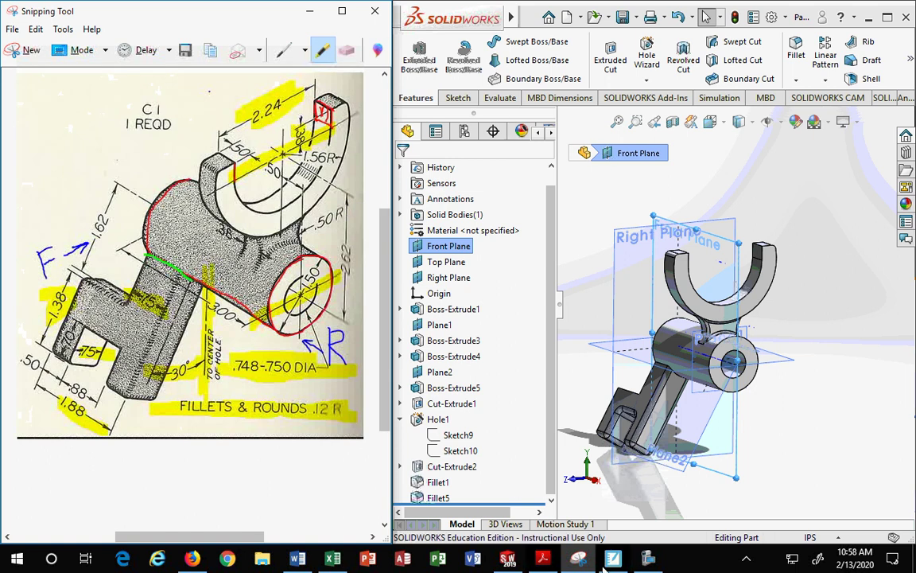
left_click(649, 560)
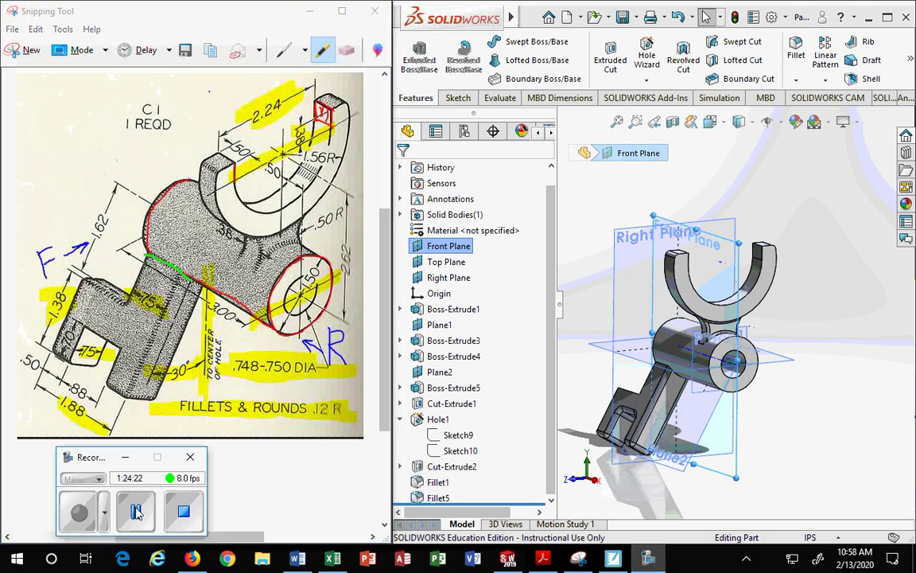